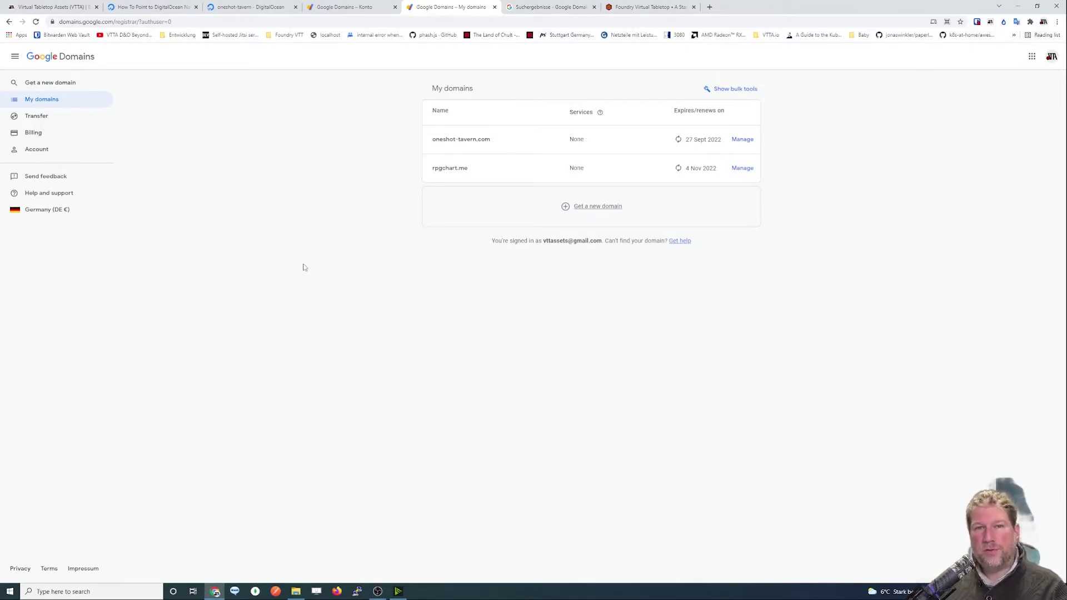
# Search the web for 'ivp 4' and open the IPv4 Wikipedia article.
pyautogui.click(562, 9)
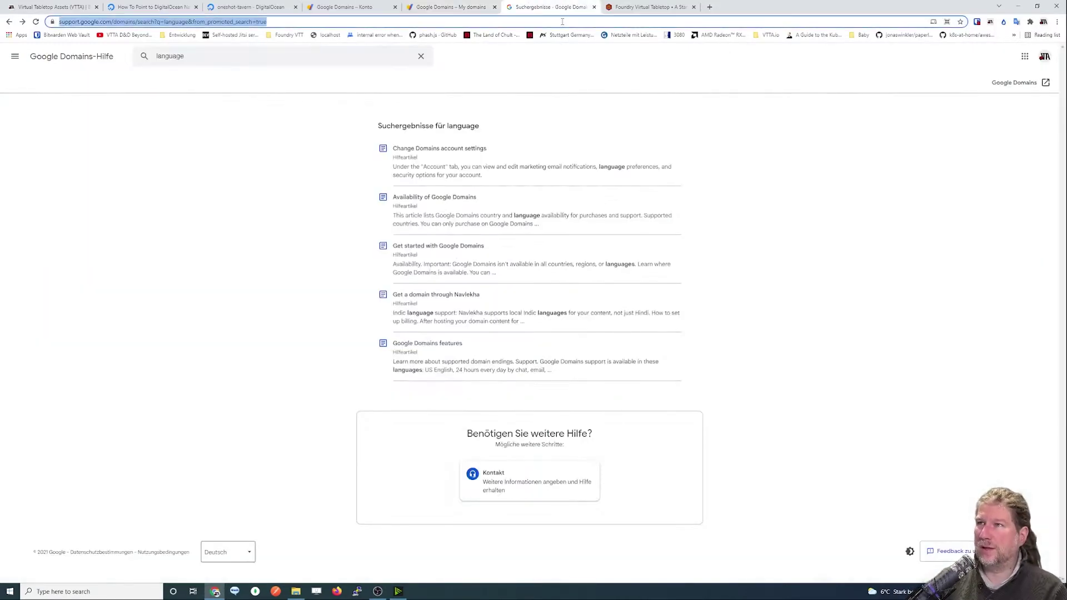
pyautogui.write('ivp ')
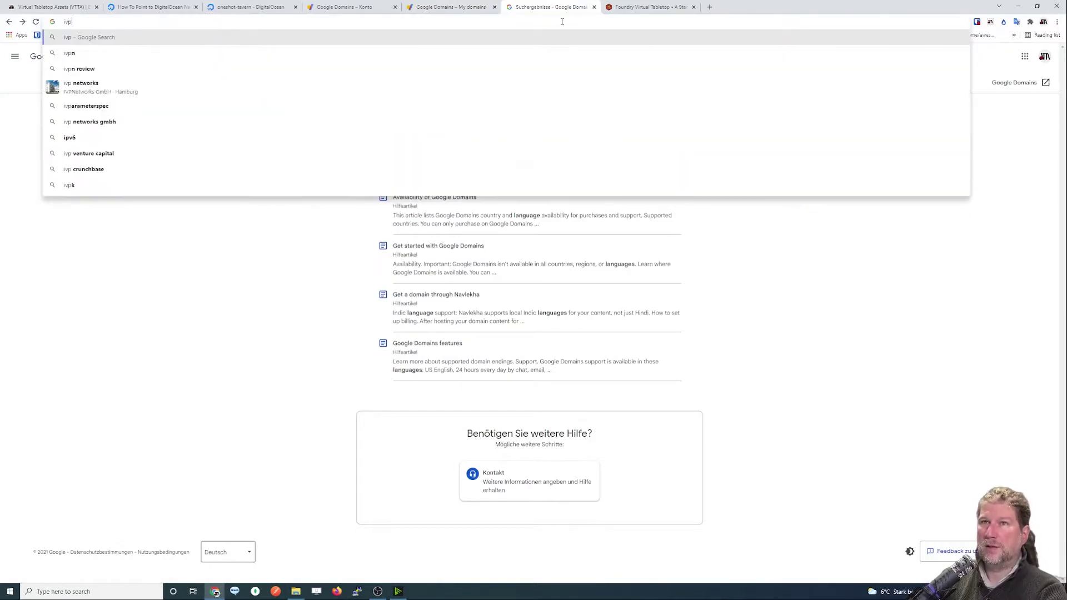
pyautogui.write('4')
pyautogui.press('Return')
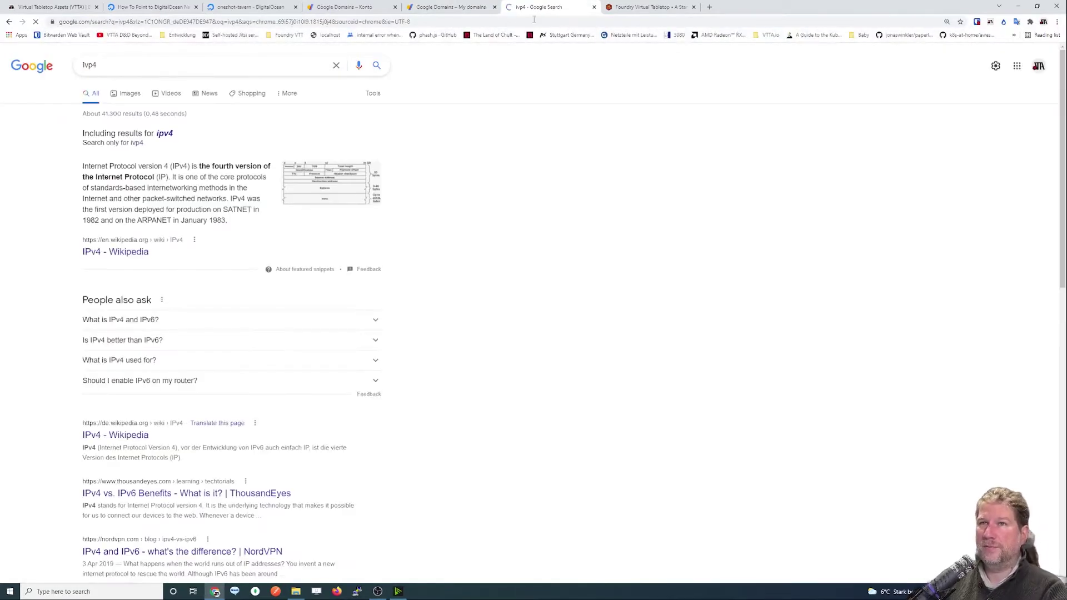
pyautogui.click(115, 252)
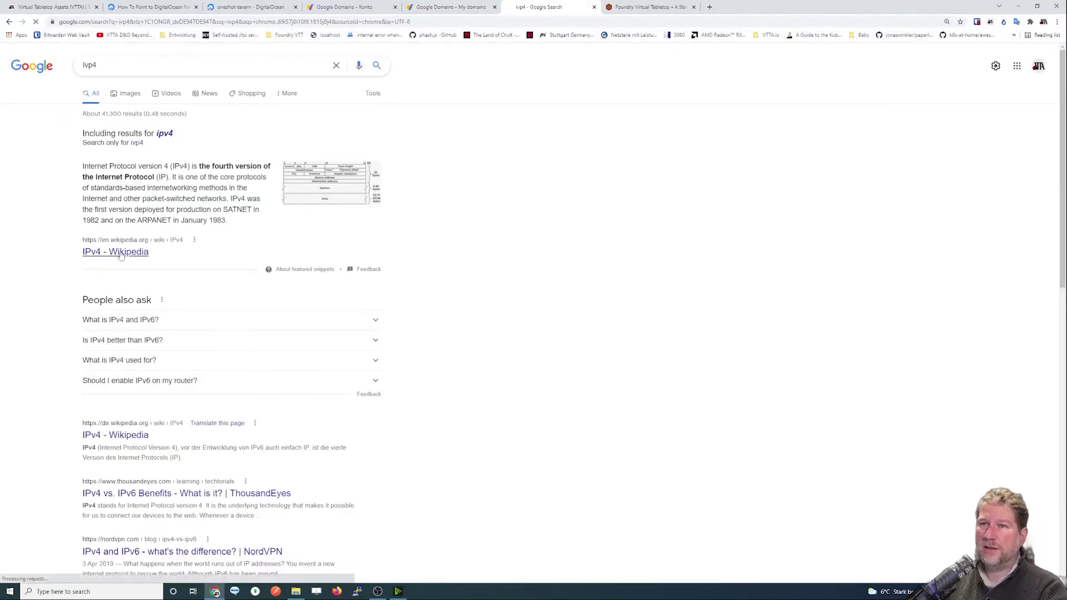
# Scroll the IPv4 article and highlight the 127.0.0.0 loopback address block.
pyautogui.scroll(-1, 444, 435)
pyautogui.scroll(-6, 443, 435)
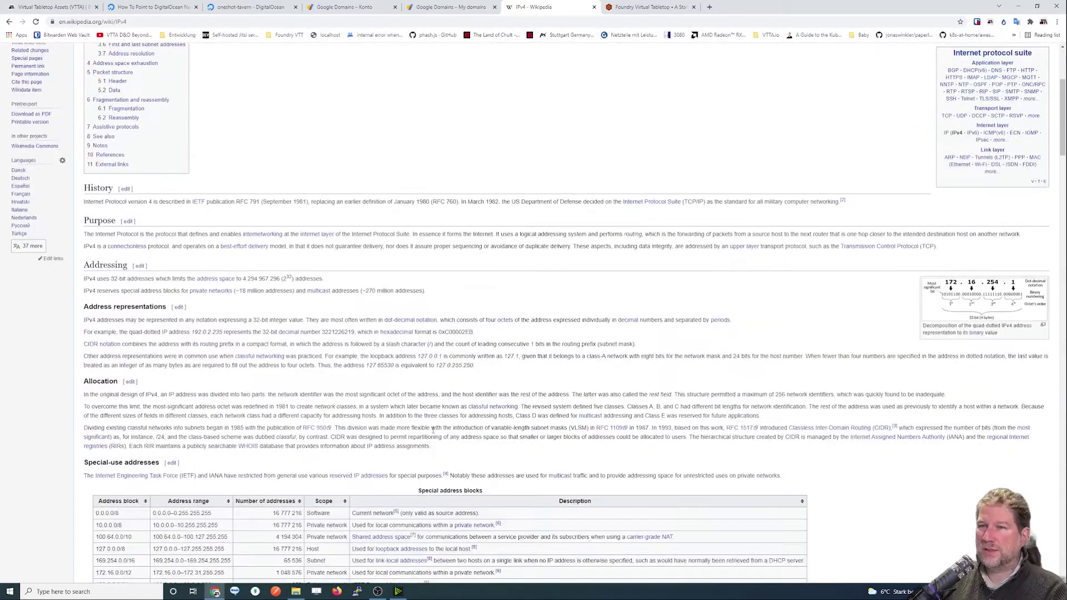
pyautogui.moveTo(97, 383); pyautogui.dragTo(120, 383)
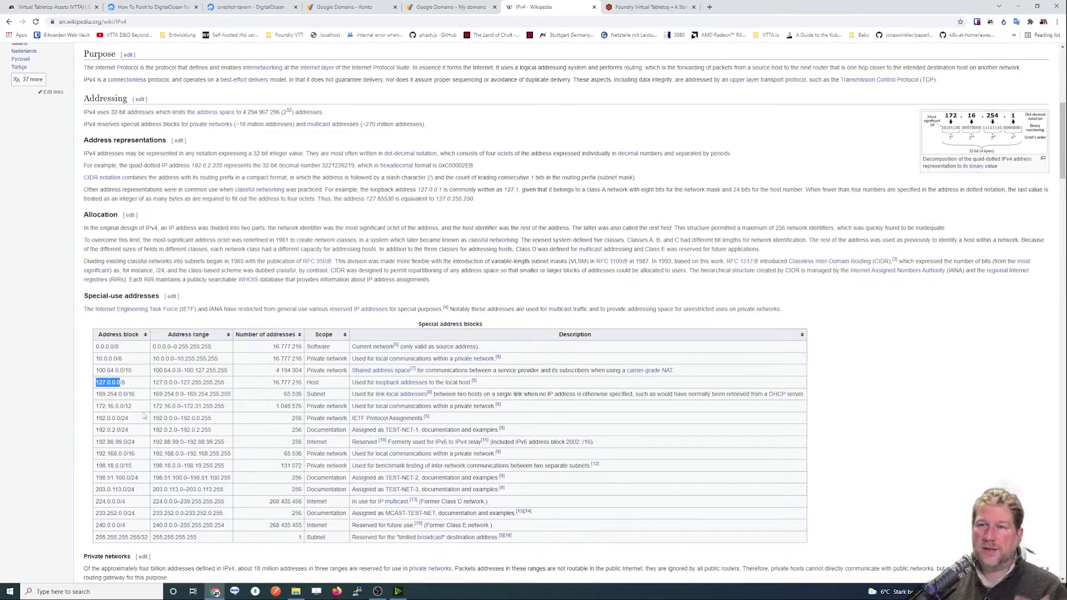
# Start changing the article's web address from IPv4 to IPv6.
pyautogui.scroll(5, 197, 274)
pyautogui.scroll(2, 197, 275)
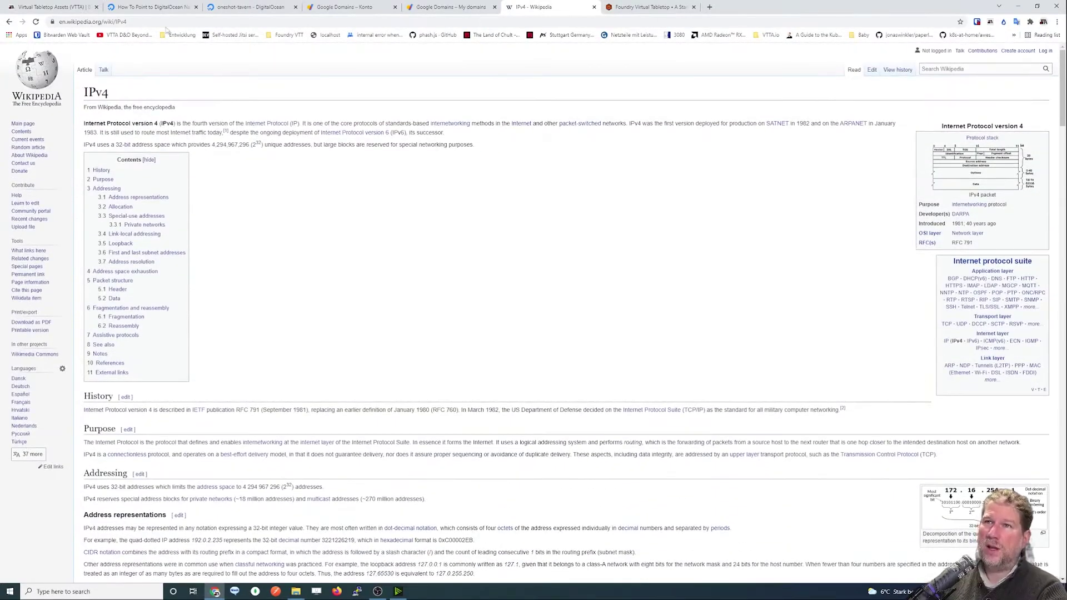
pyautogui.click(184, 21)
pyautogui.press('BackSpace')
# Load the IPv6 Wikipedia article and scroll through it.
pyautogui.write('6')
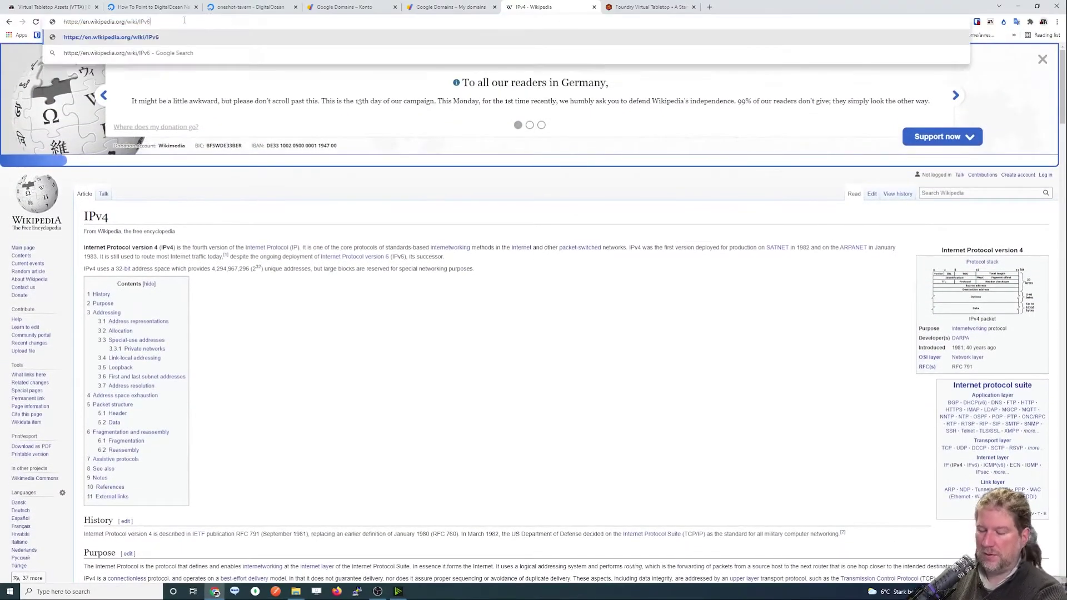
pyautogui.press('Return')
pyautogui.scroll(-7, 277, 394)
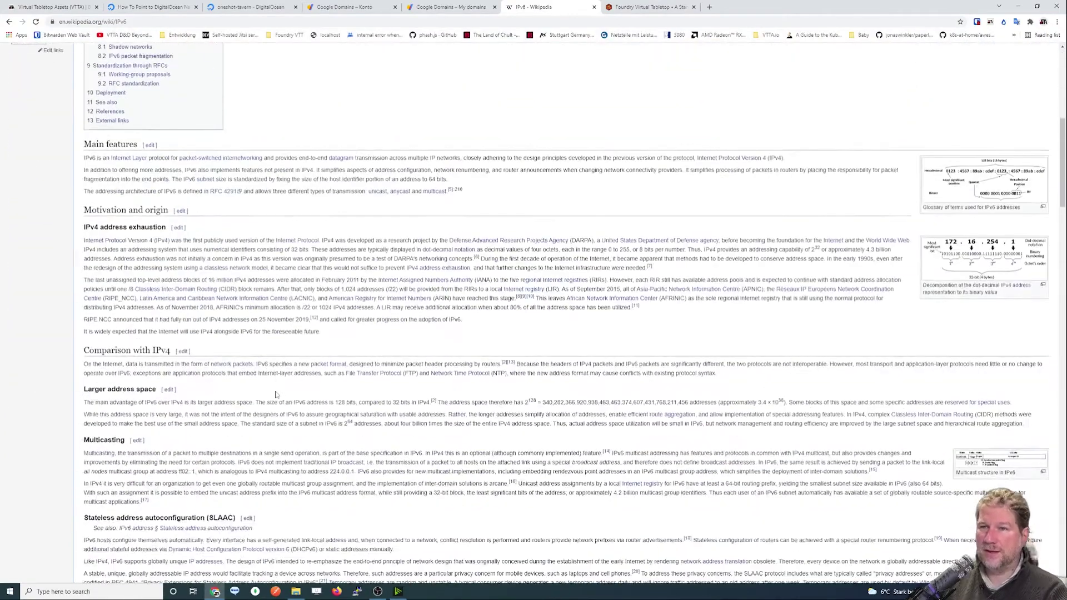
pyautogui.scroll(7, 276, 394)
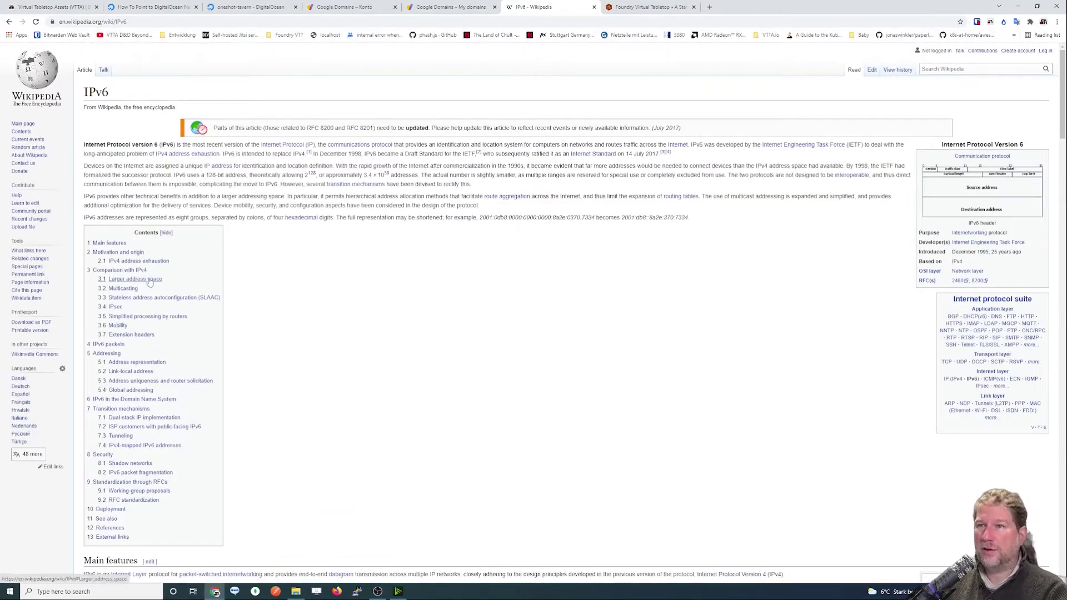
pyautogui.scroll(-9, 298, 284)
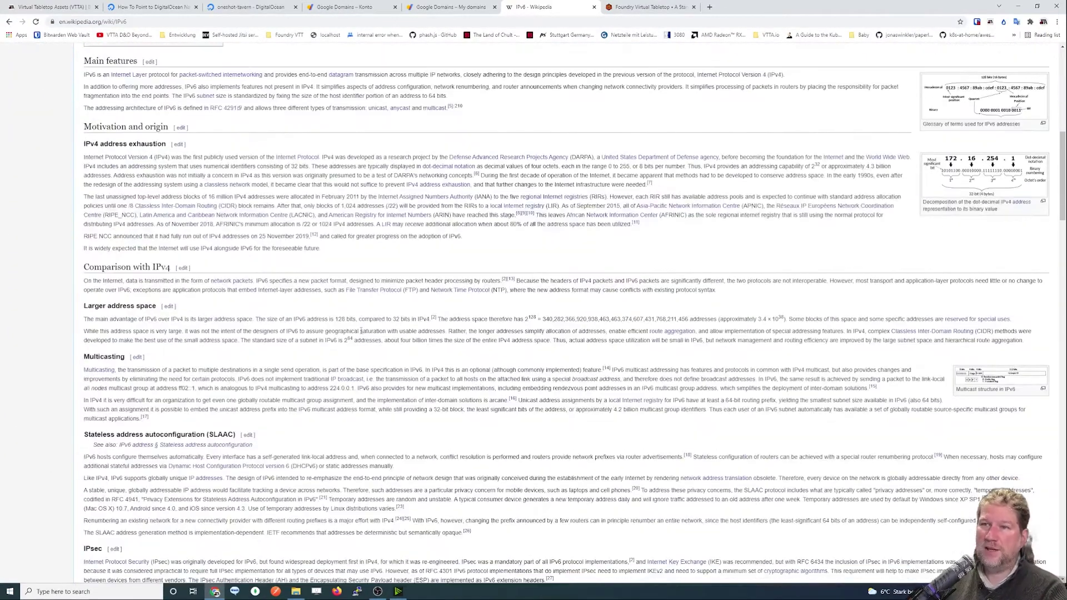
pyautogui.scroll(-20, 342, 339)
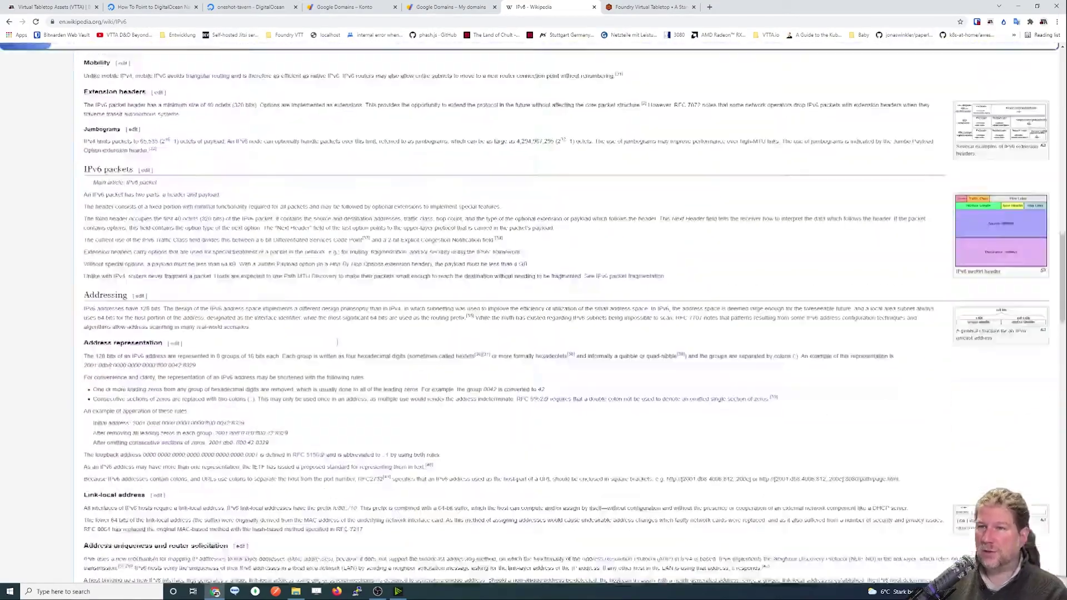
pyautogui.scroll(-15, 336, 345)
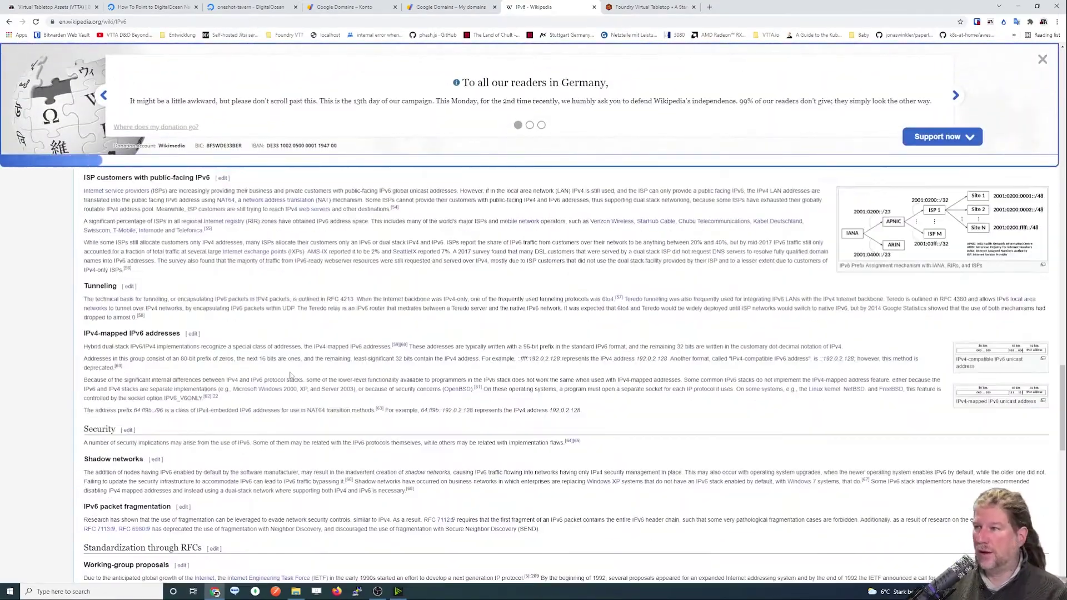
pyautogui.scroll(-11, 290, 376)
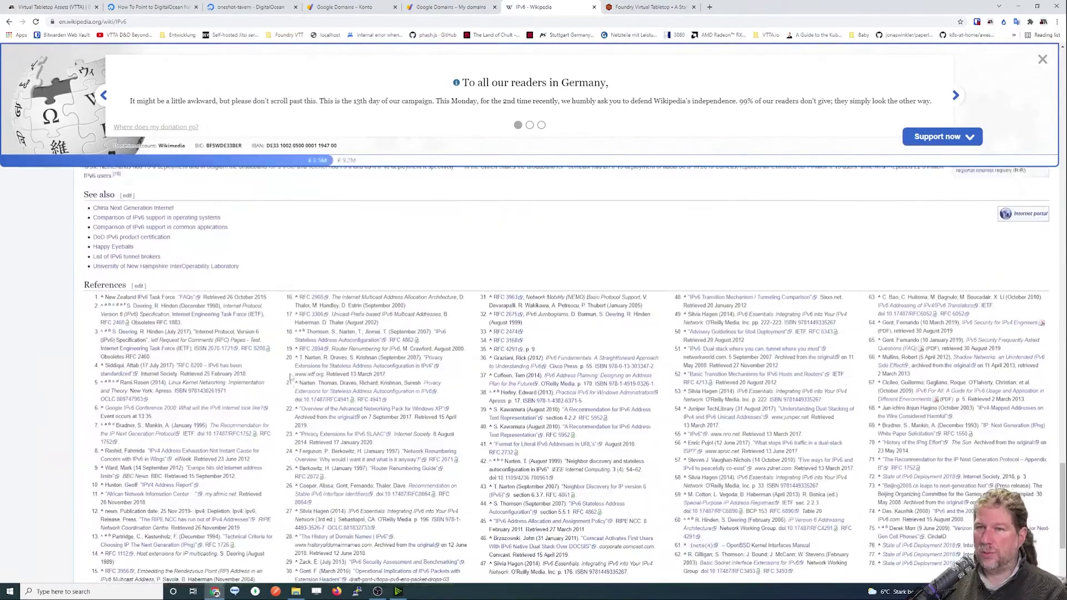
pyautogui.scroll(15, 296, 375)
pyautogui.scroll(3, 295, 375)
# Dismiss the donation banner and highlight the example initial IPv6 address.
pyautogui.click(1042, 59)
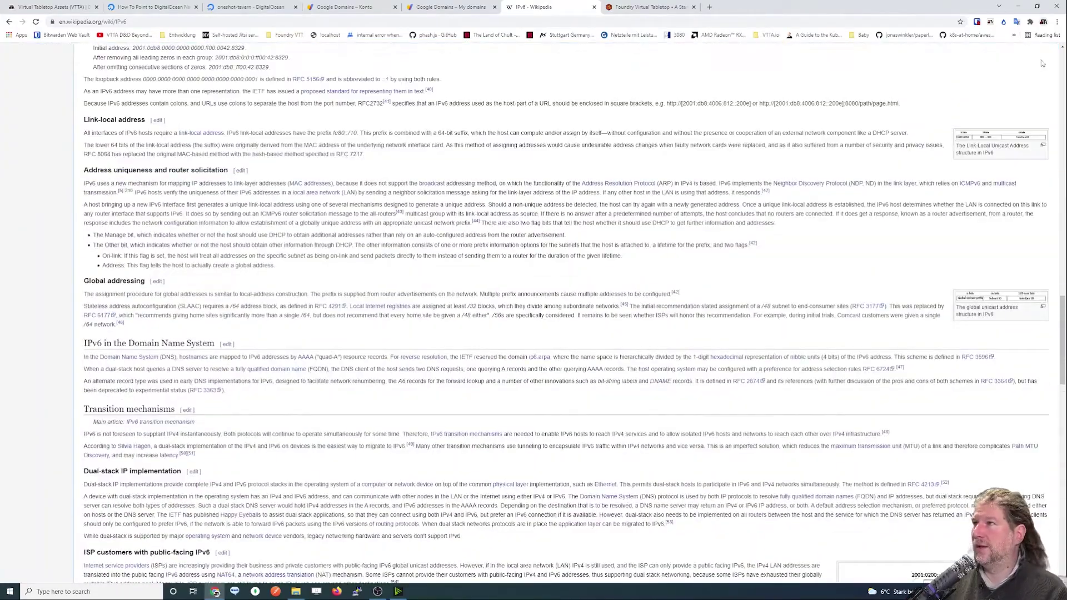
pyautogui.scroll(7, 363, 332)
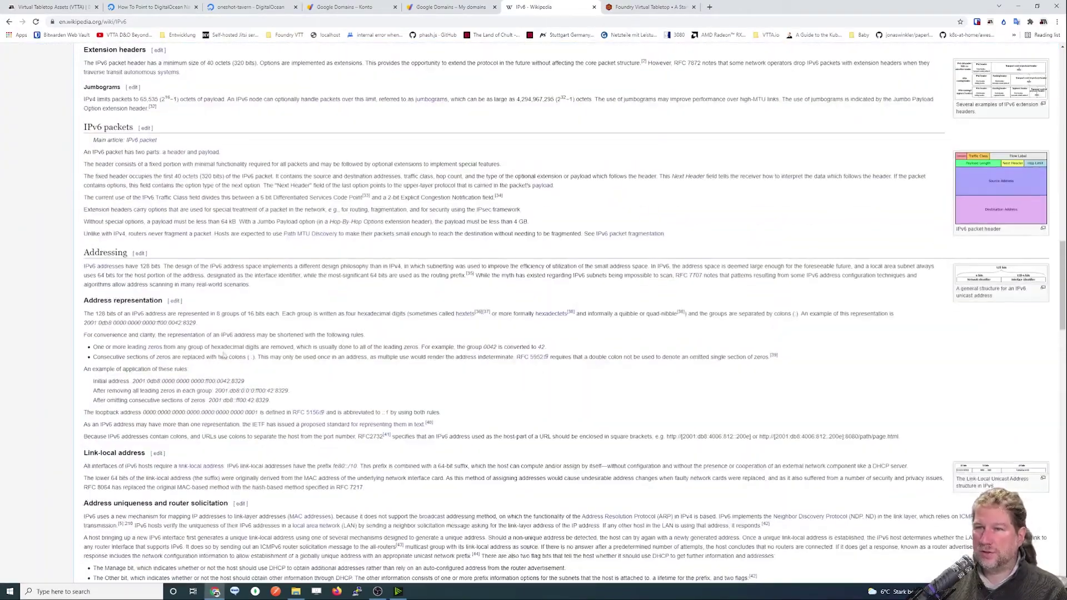
pyautogui.moveTo(133, 382); pyautogui.dragTo(251, 384)
pyautogui.click(340, 399)
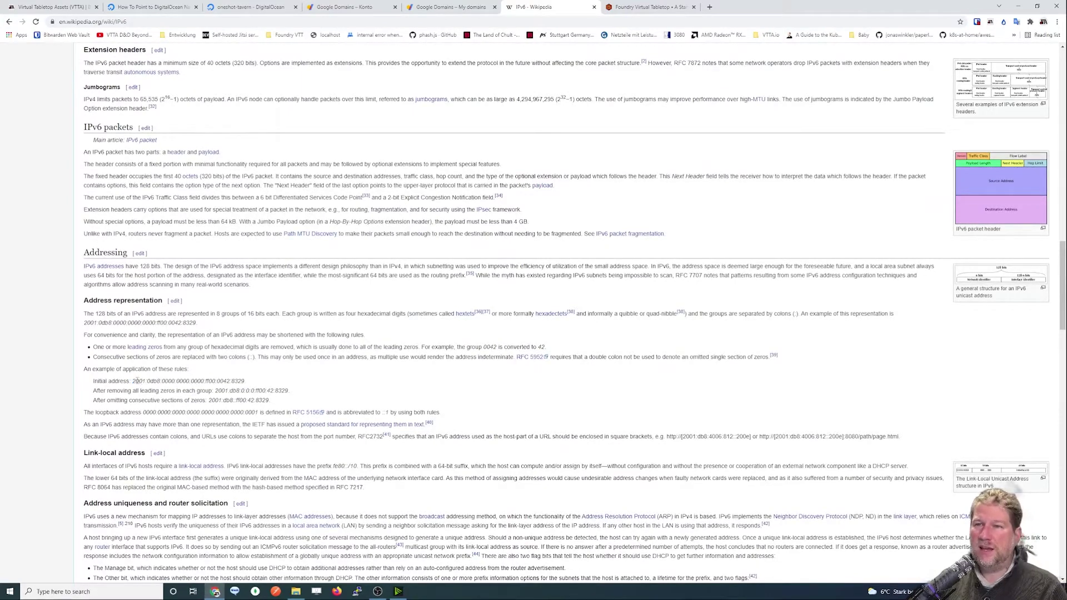
pyautogui.moveTo(135, 381); pyautogui.dragTo(192, 382)
# Scroll to the address-shortening example and start a find-on-page search.
pyautogui.scroll(8, 209, 380)
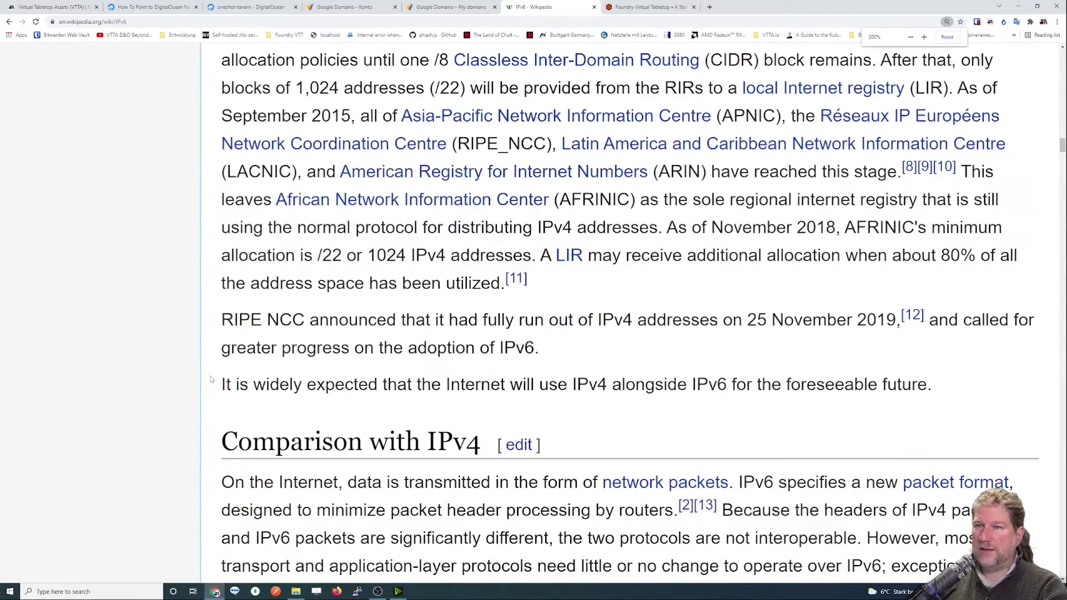
pyautogui.scroll(-5, 211, 380)
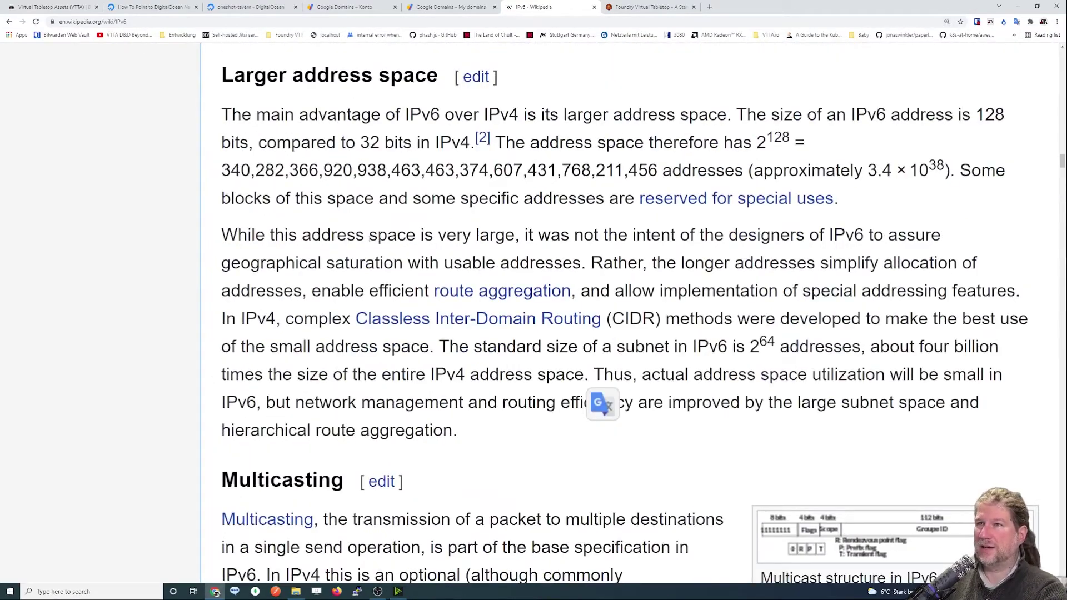
pyautogui.scroll(-10, 369, 238)
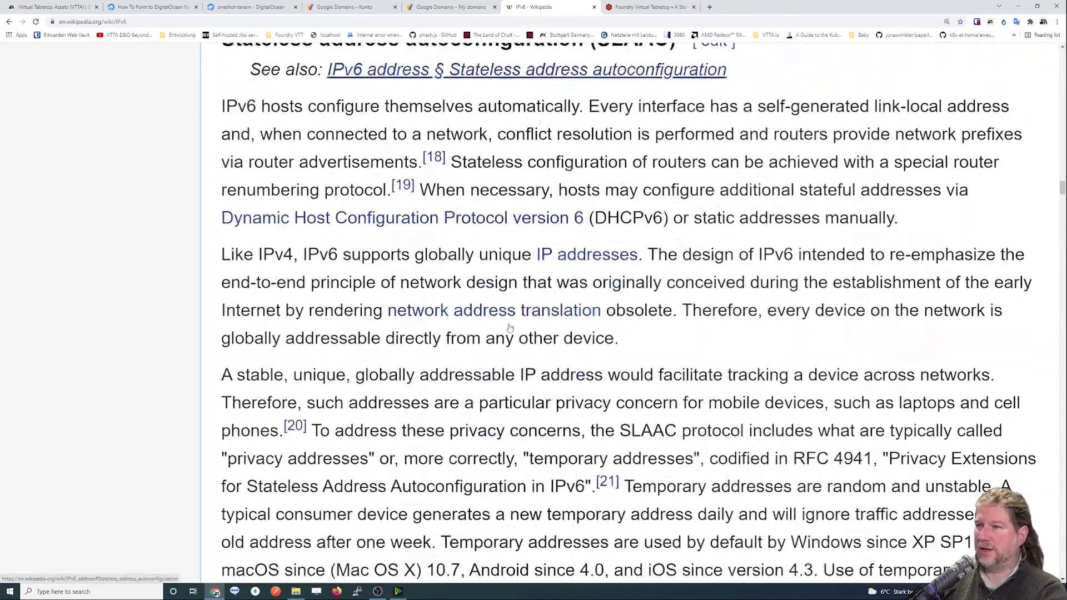
pyautogui.scroll(-15, 510, 328)
pyautogui.hotkey('ctrl', 'f')
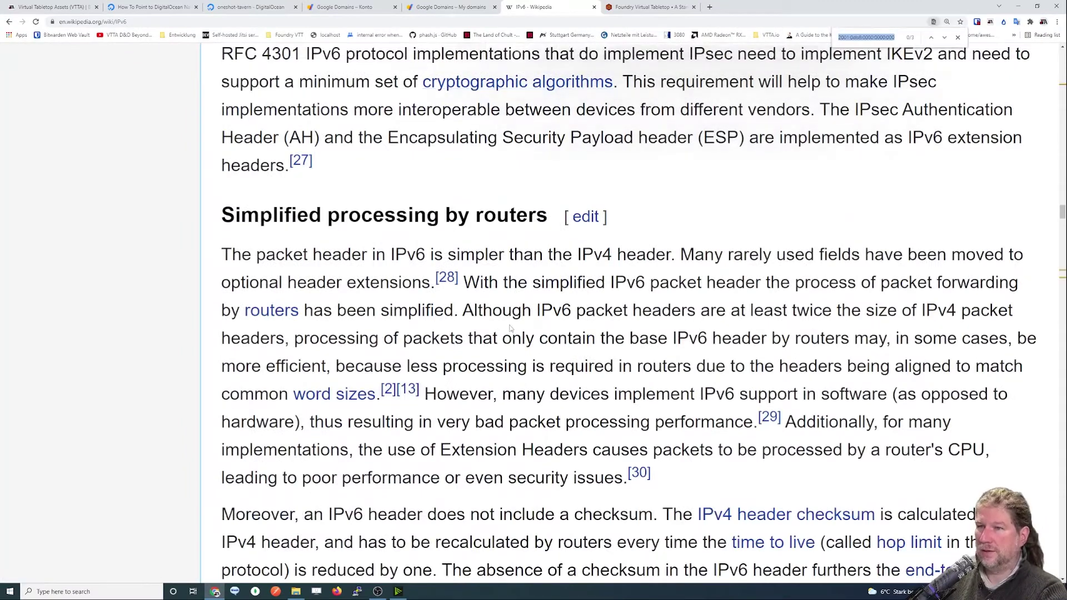
# Find 2001 on the page and select the address 2001:0db8:0000:0000:0000:ff00:0042:8329.
pyautogui.write('2001')
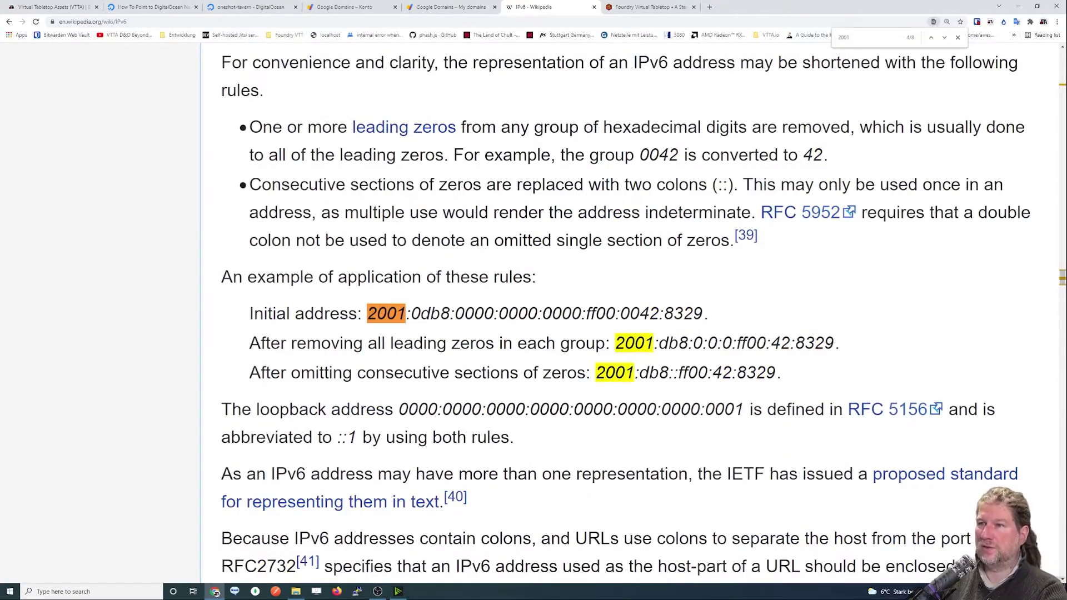
pyautogui.moveTo(367, 315); pyautogui.dragTo(703, 316)
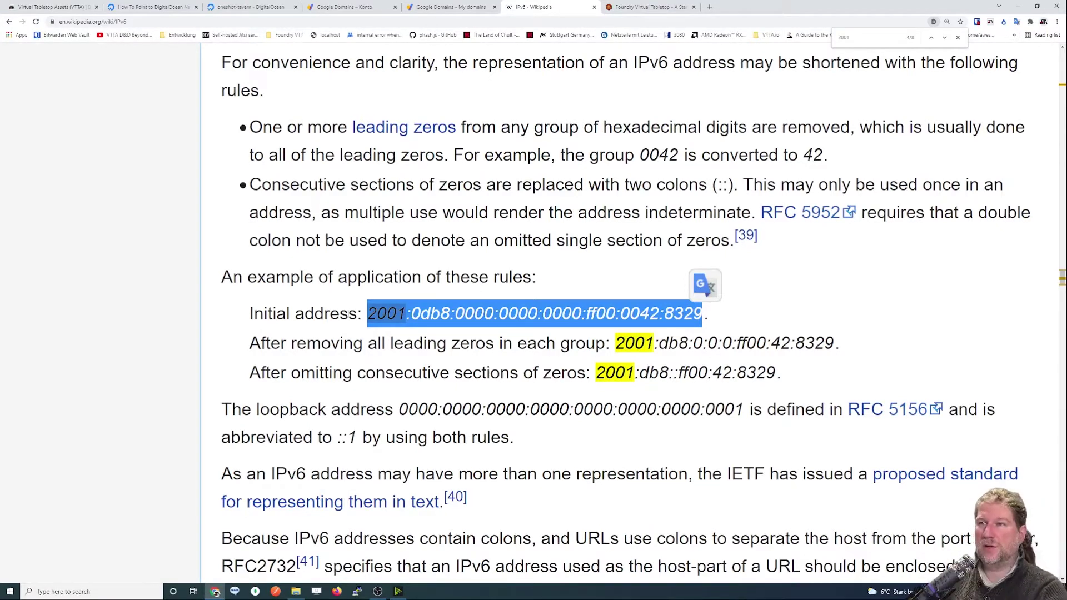
pyautogui.click(349, 315)
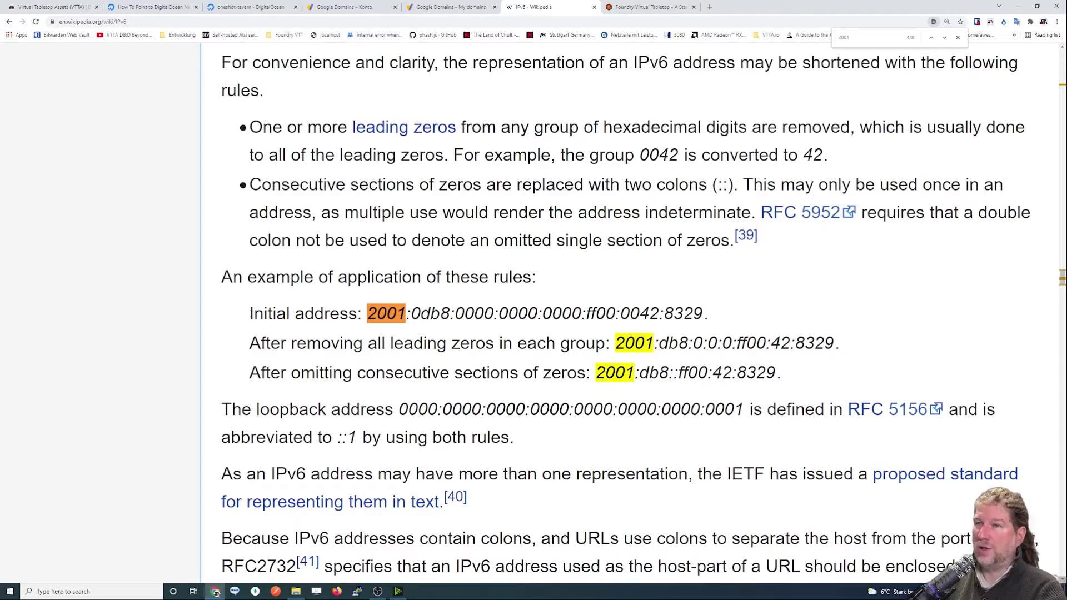
# Select then clear 'Initial address', and switch to the DigitalOcean nameserver tutorial.
pyautogui.moveTo(250, 314)
pyautogui.mouseDown()
pyautogui.moveTo(359, 315)
pyautogui.moveTo(232, 315)
pyautogui.mouseUp()
pyautogui.click(351, 328)
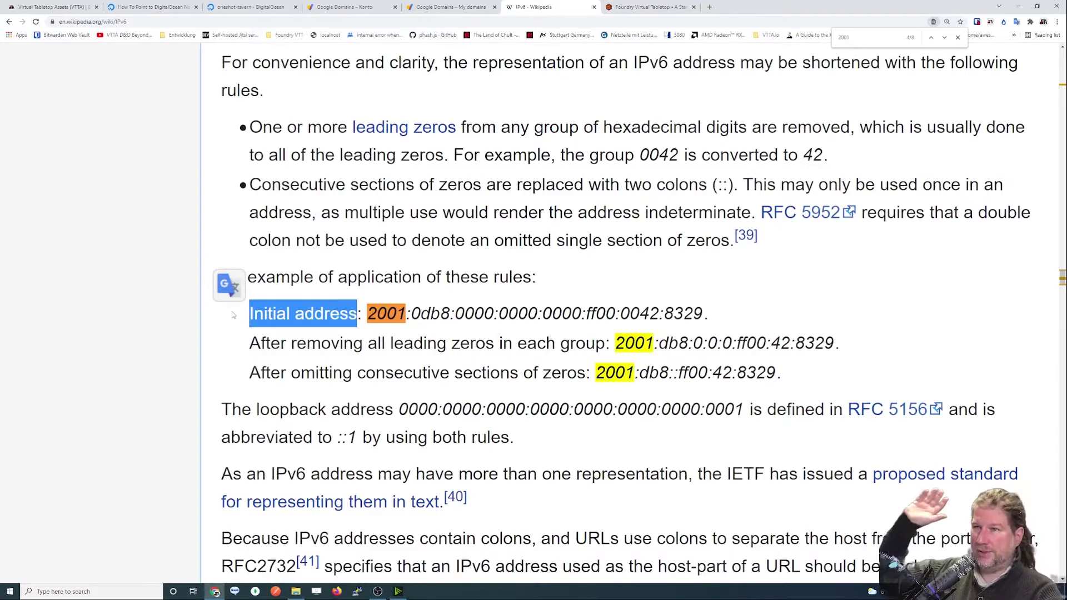
pyautogui.click(289, 319)
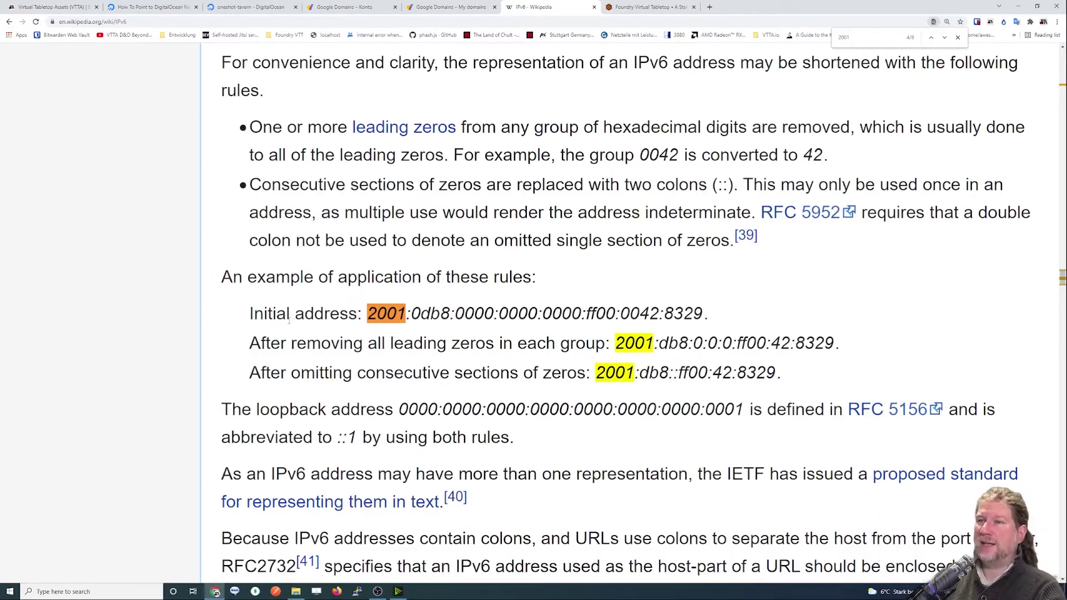
pyautogui.click(154, 12)
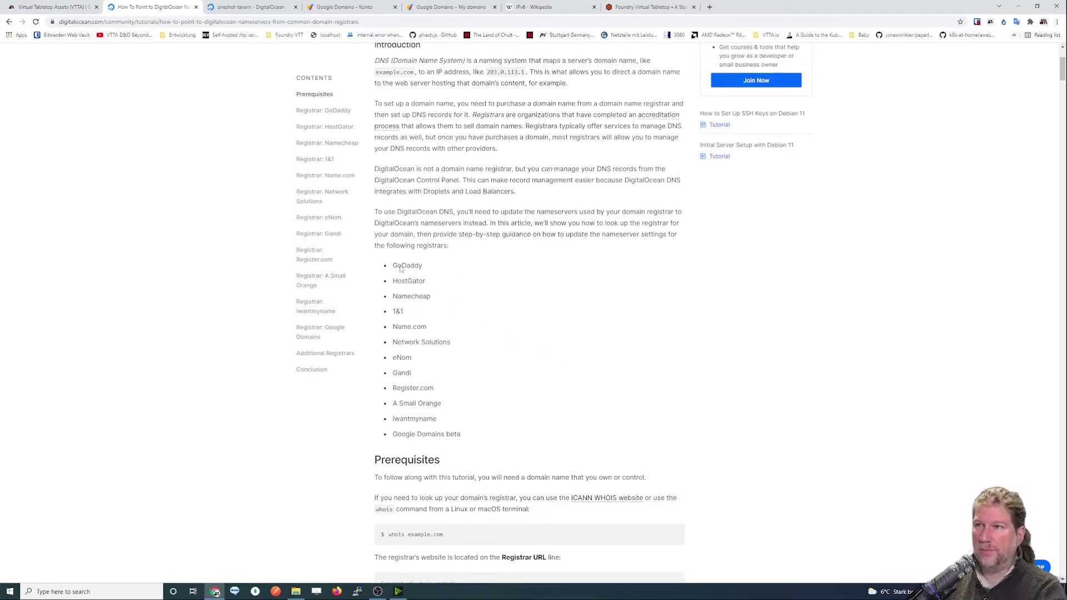
pyautogui.click(261, 22)
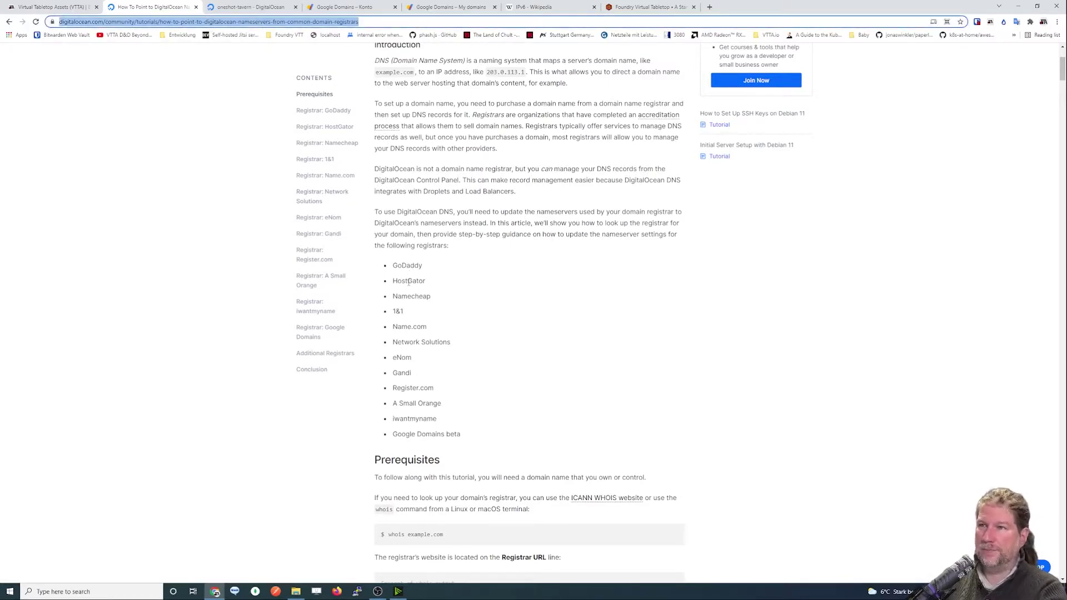
pyautogui.hotkey('ctrl', '+')
pyautogui.hotkey('ctrl', '+')
pyautogui.hotkey('ctrl', '+')
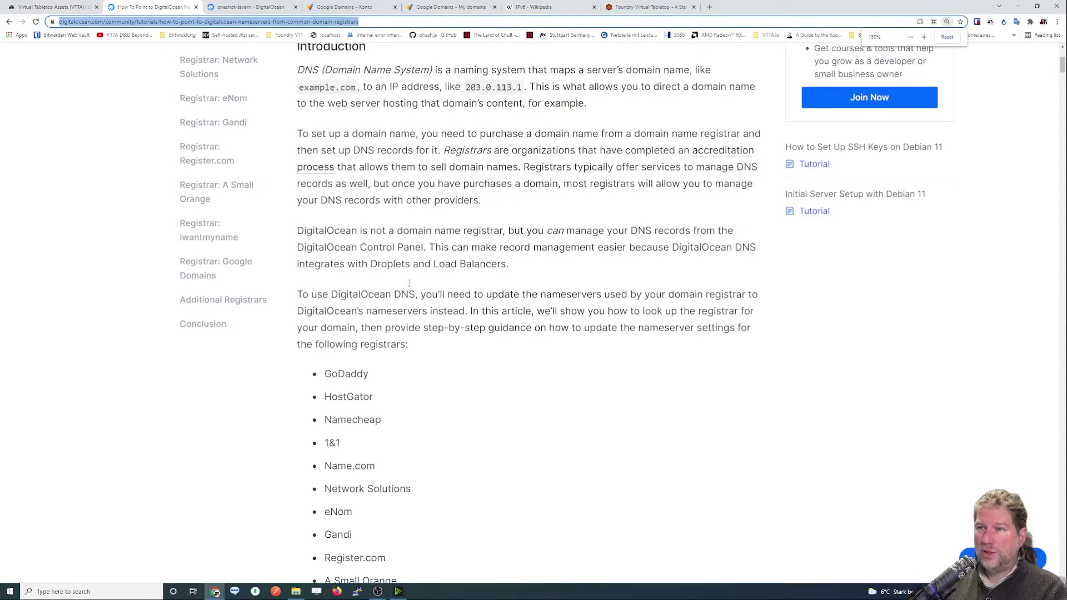
pyautogui.scroll(-3, 409, 283)
pyautogui.moveTo(323, 207); pyautogui.dragTo(434, 453)
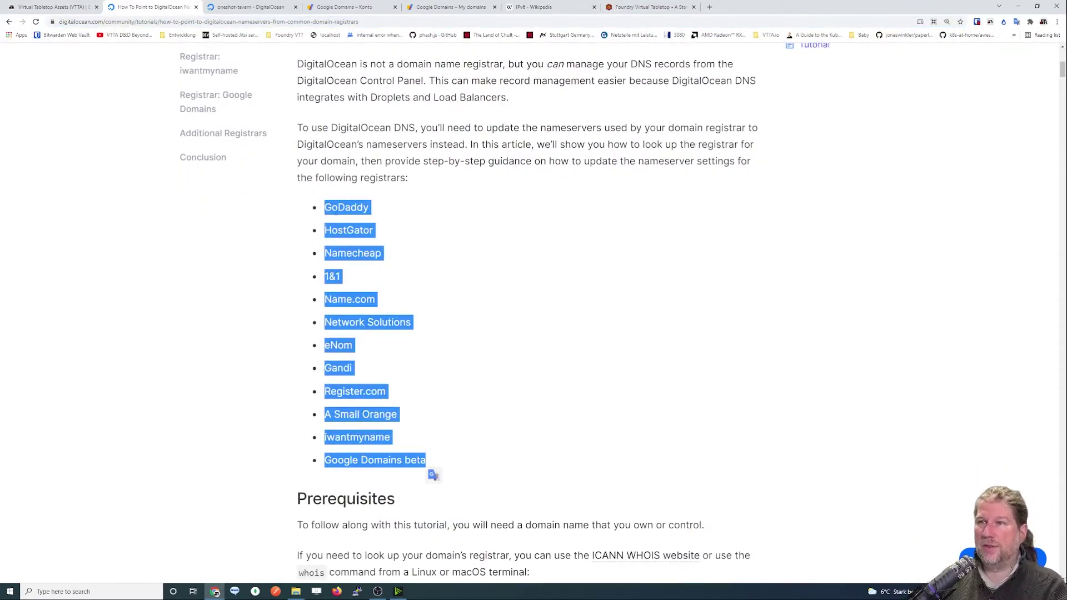
pyautogui.click(368, 354)
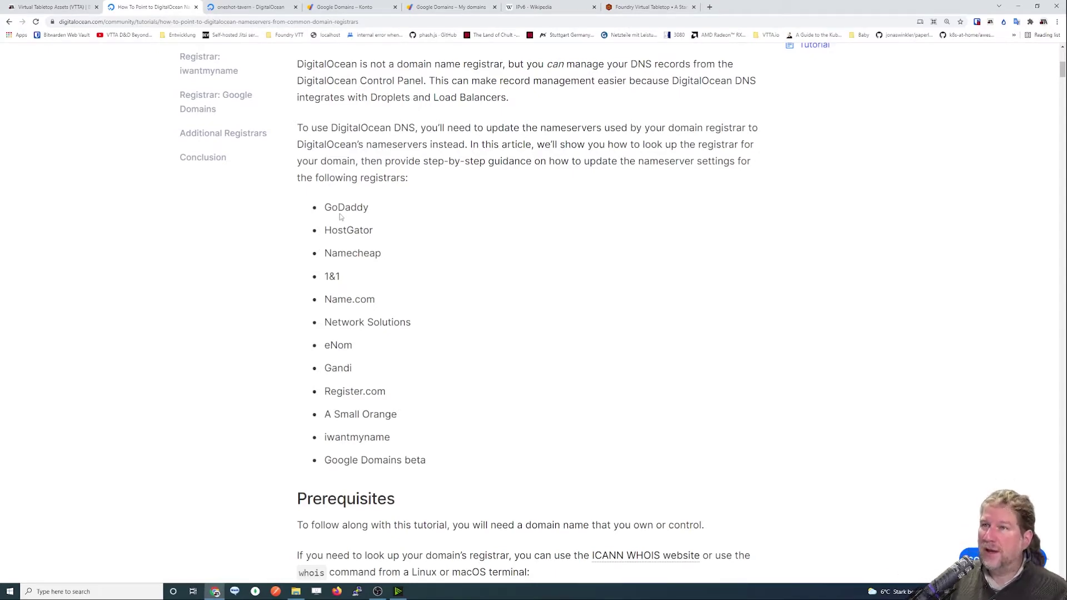
pyautogui.doubleClick(344, 210)
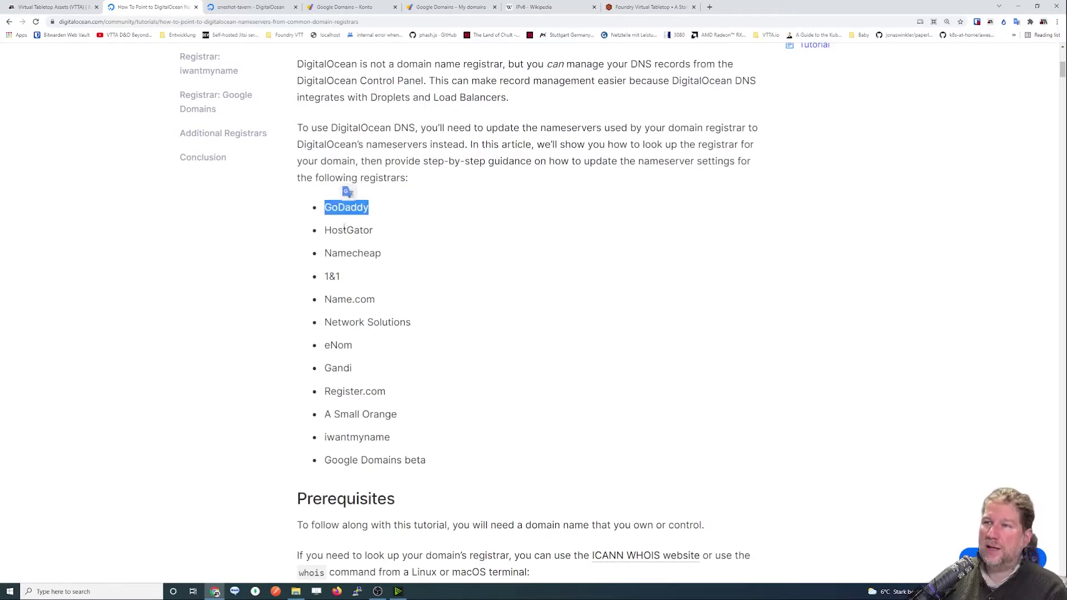
pyautogui.doubleClick(345, 229)
pyautogui.click(344, 251)
pyautogui.doubleClick(344, 252)
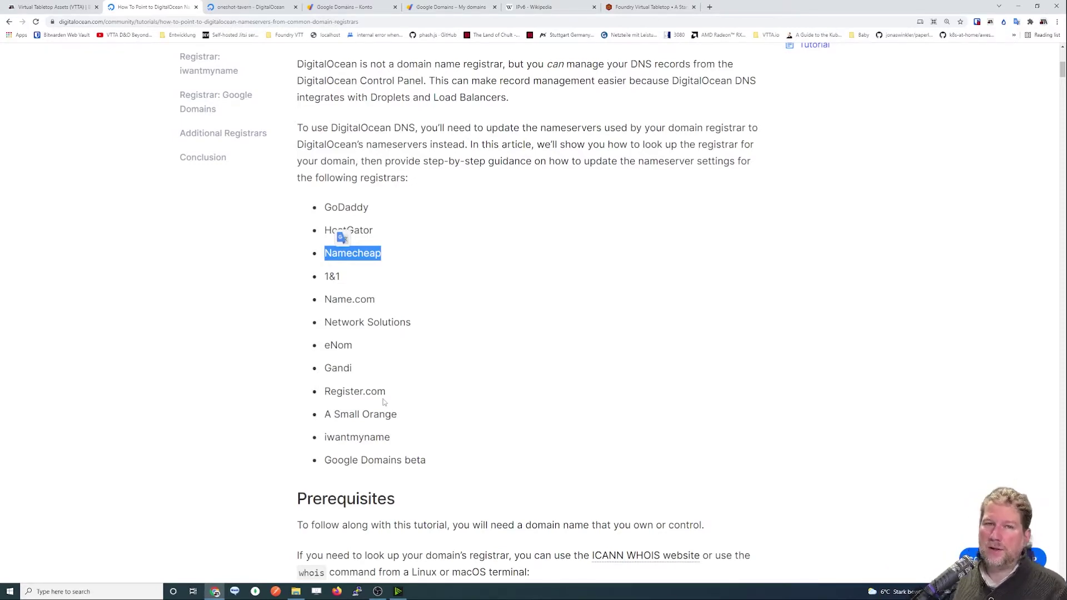
pyautogui.moveTo(324, 206); pyautogui.dragTo(441, 459)
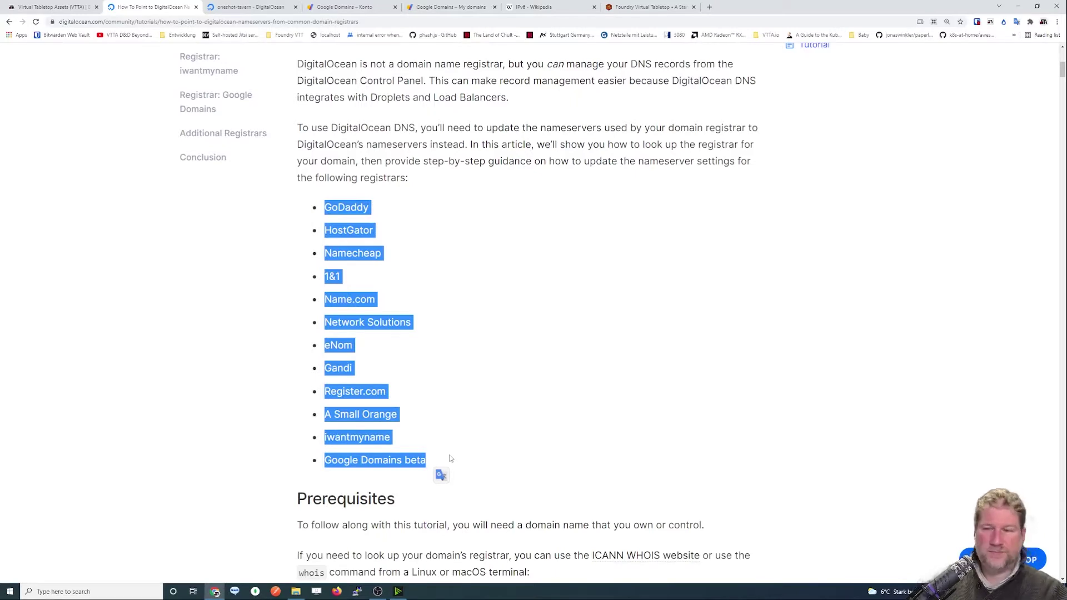
pyautogui.click(457, 422)
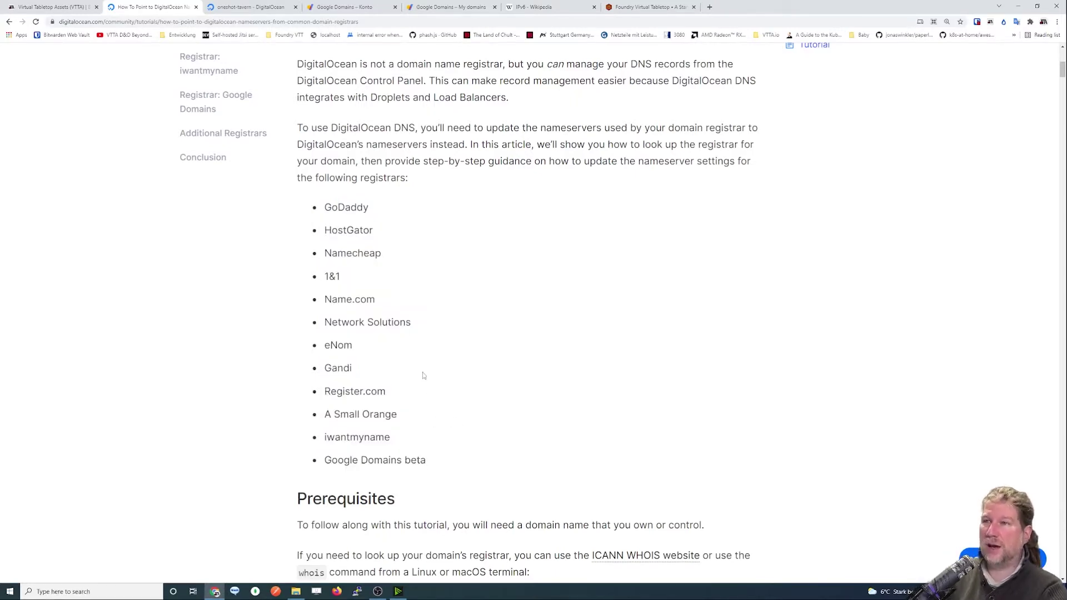
pyautogui.moveTo(328, 208); pyautogui.dragTo(433, 474)
pyautogui.click(342, 201)
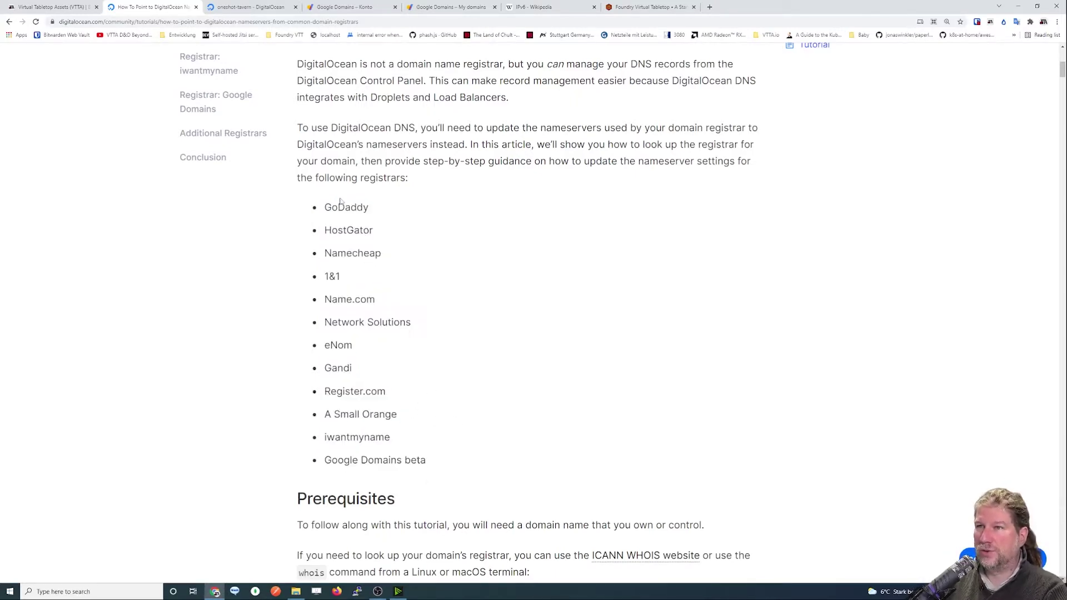
pyautogui.doubleClick(349, 210)
pyautogui.click(461, 315)
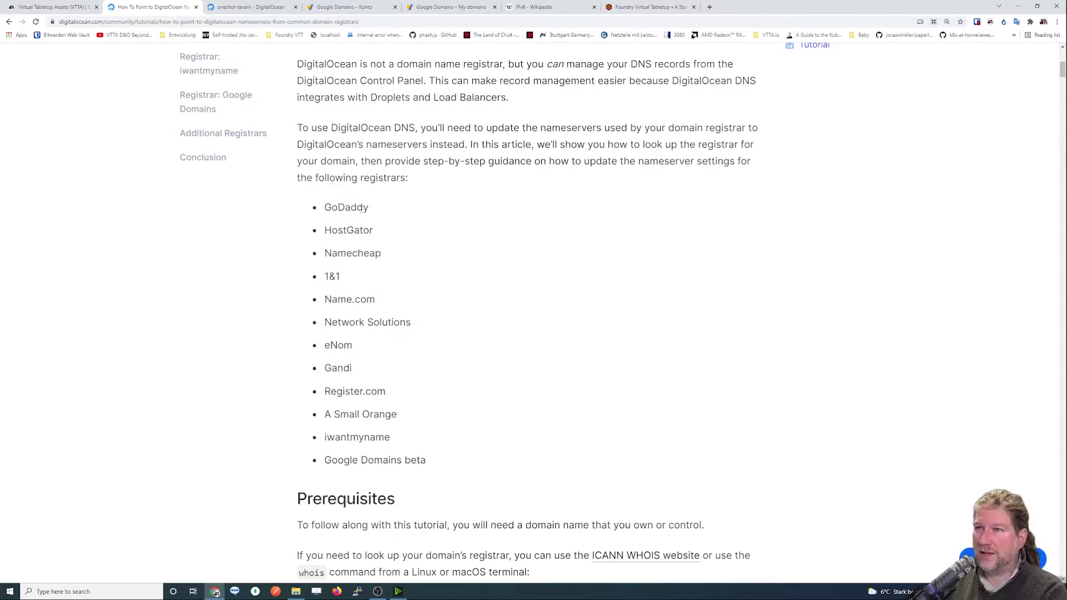
pyautogui.doubleClick(347, 210)
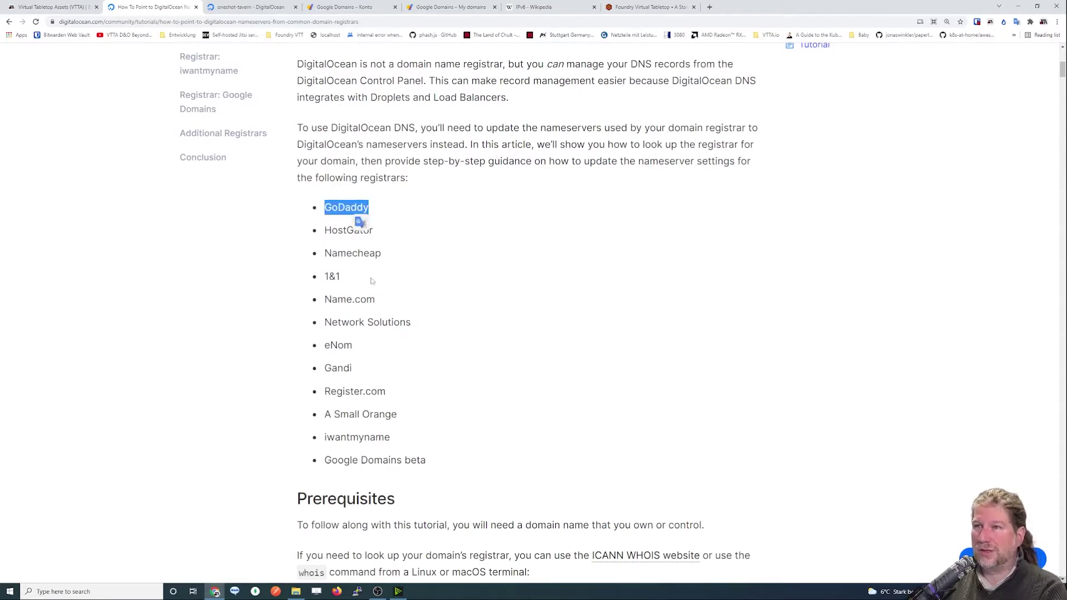
pyautogui.click(332, 206)
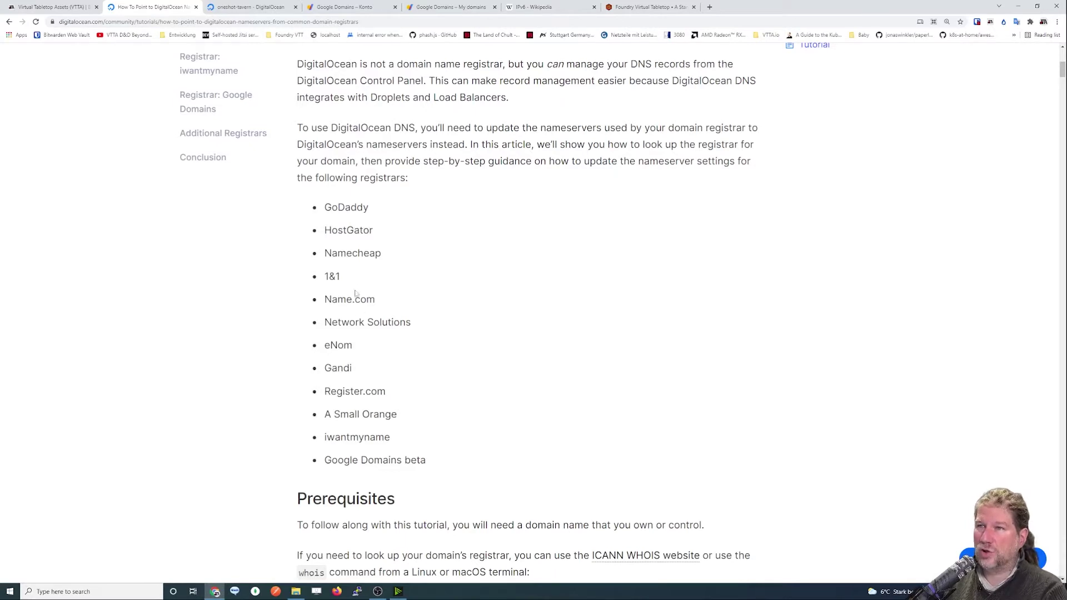
pyautogui.doubleClick(351, 253)
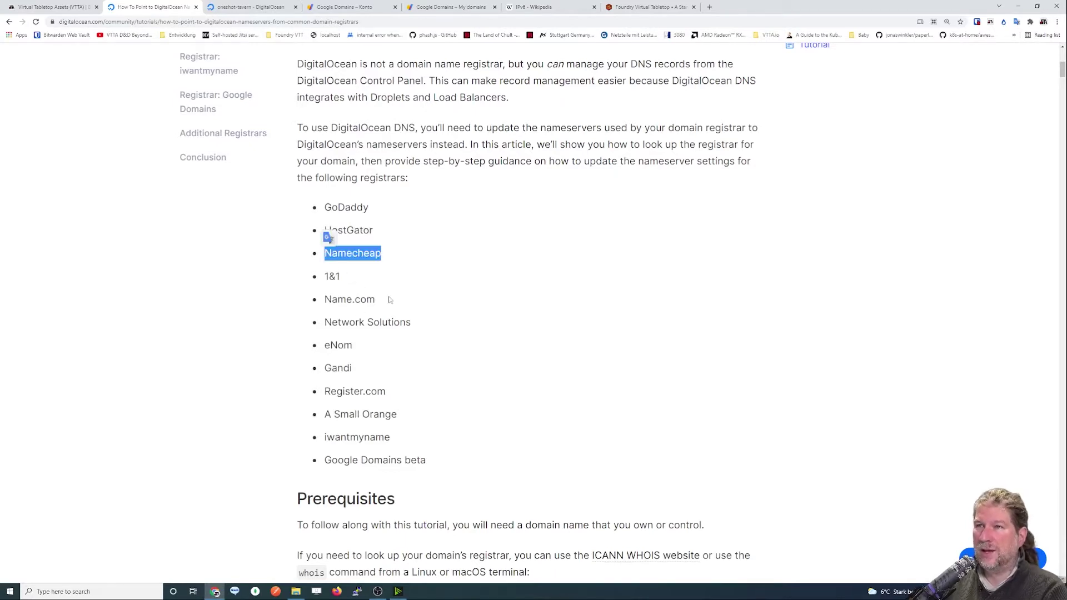
pyautogui.doubleClick(357, 437)
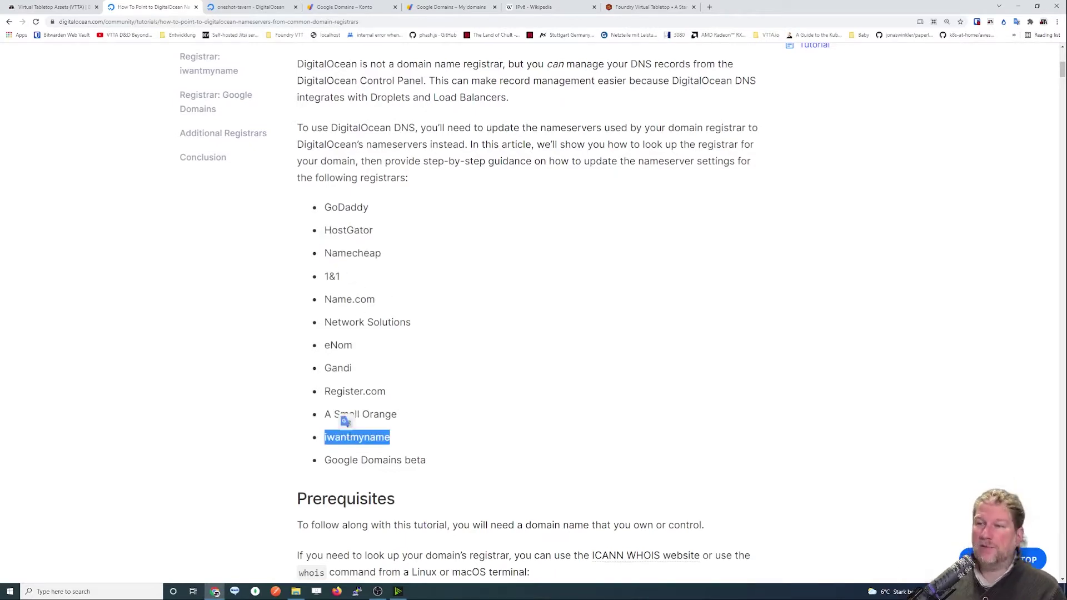
pyautogui.click(355, 370)
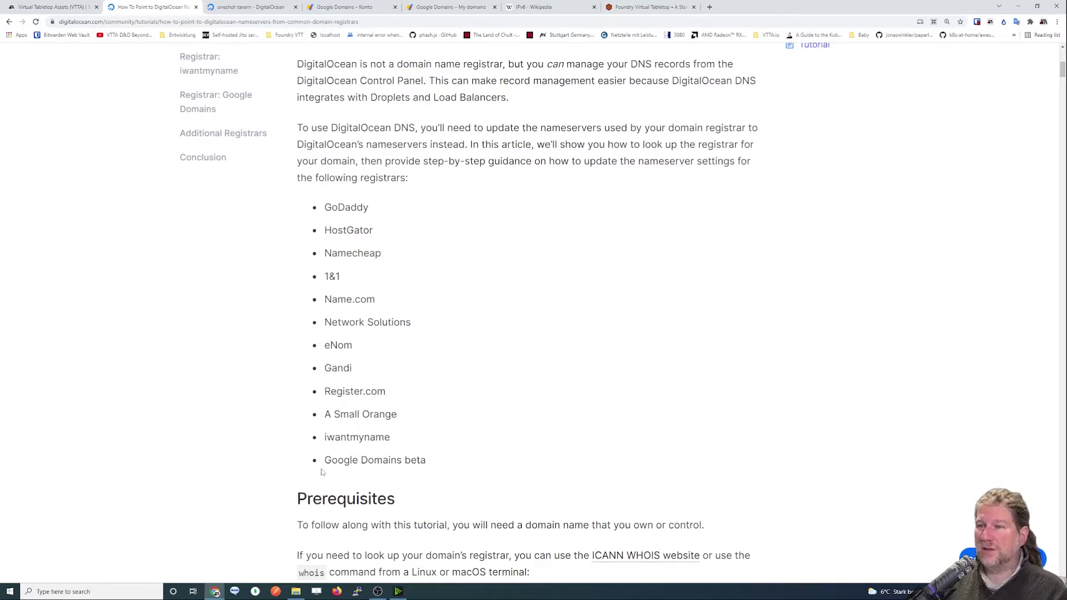
pyautogui.moveTo(325, 460); pyautogui.dragTo(426, 461)
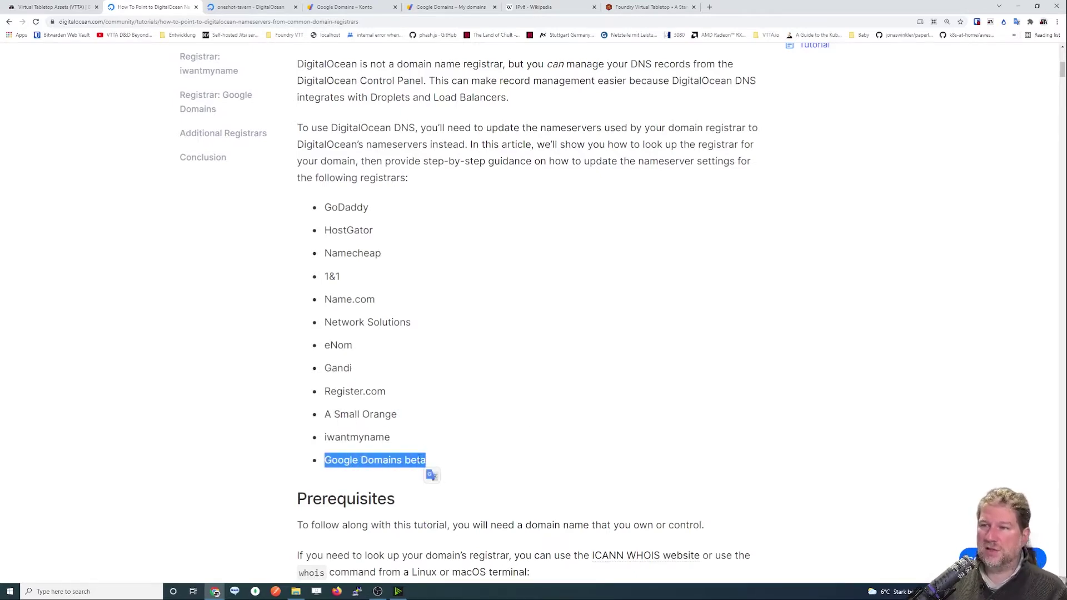
pyautogui.doubleClick(416, 460)
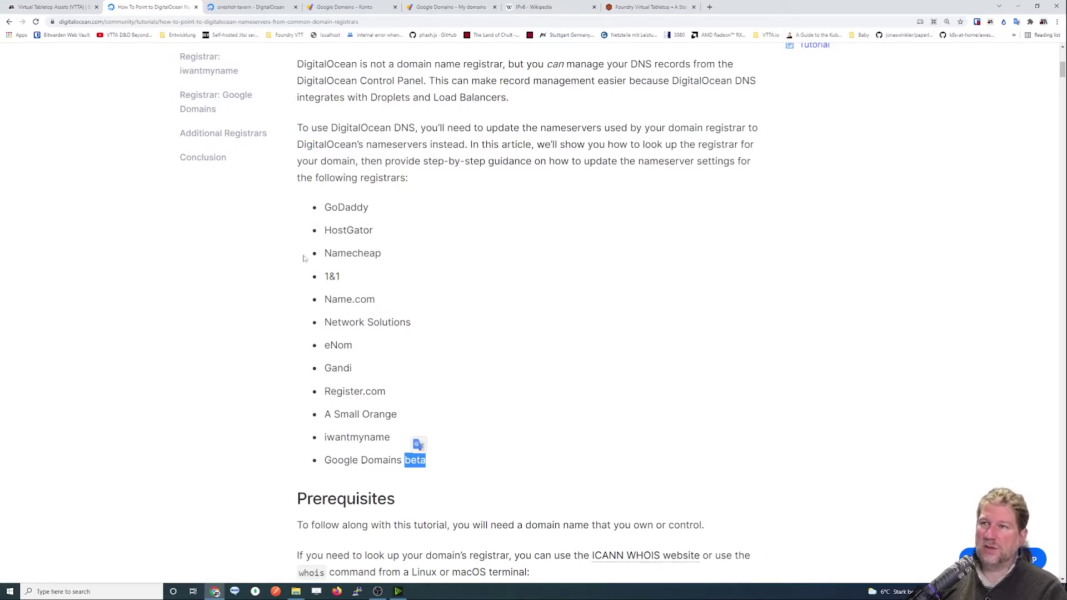
pyautogui.click(348, 266)
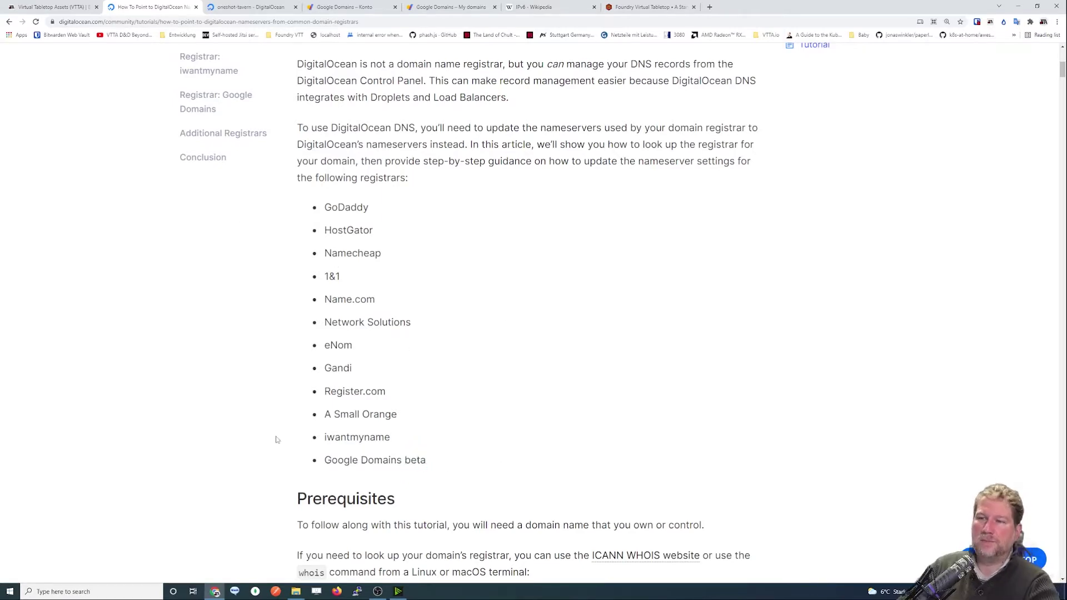
pyautogui.moveTo(325, 460); pyautogui.dragTo(402, 460)
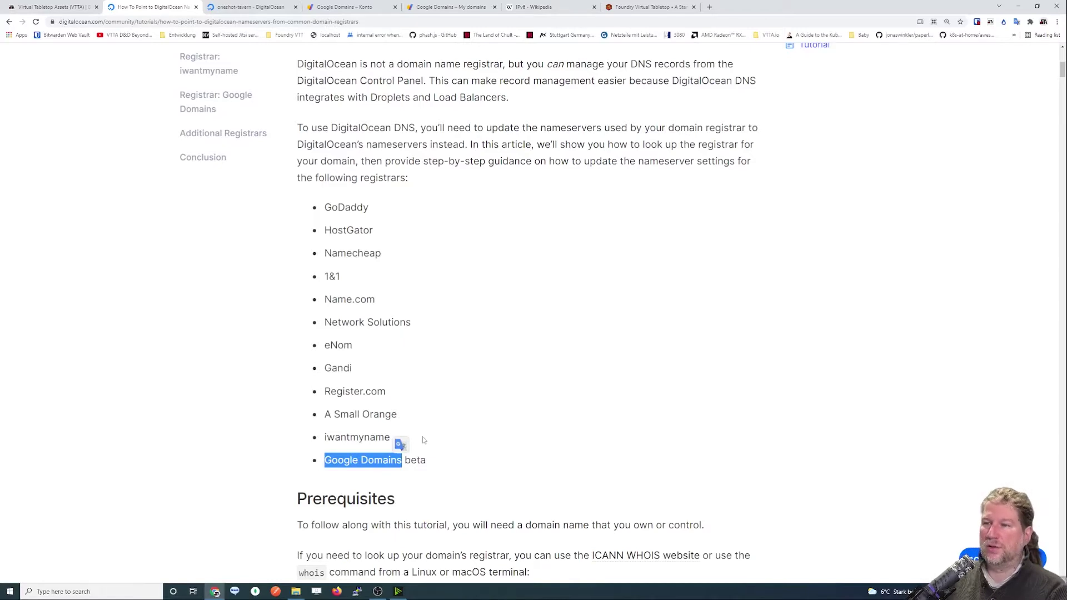
pyautogui.click(436, 425)
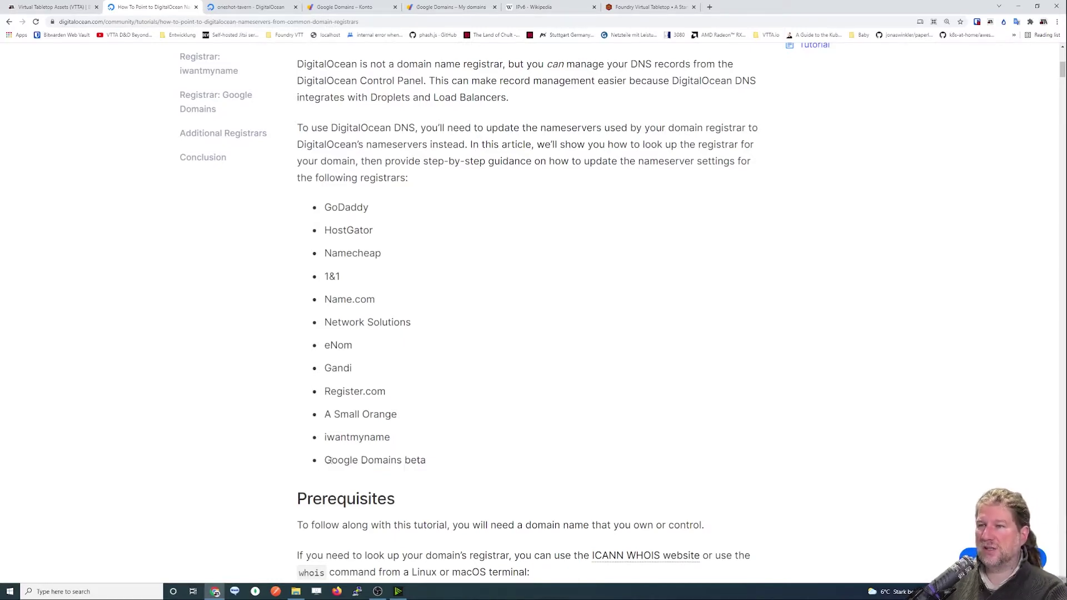
pyautogui.moveTo(325, 460); pyautogui.dragTo(432, 460)
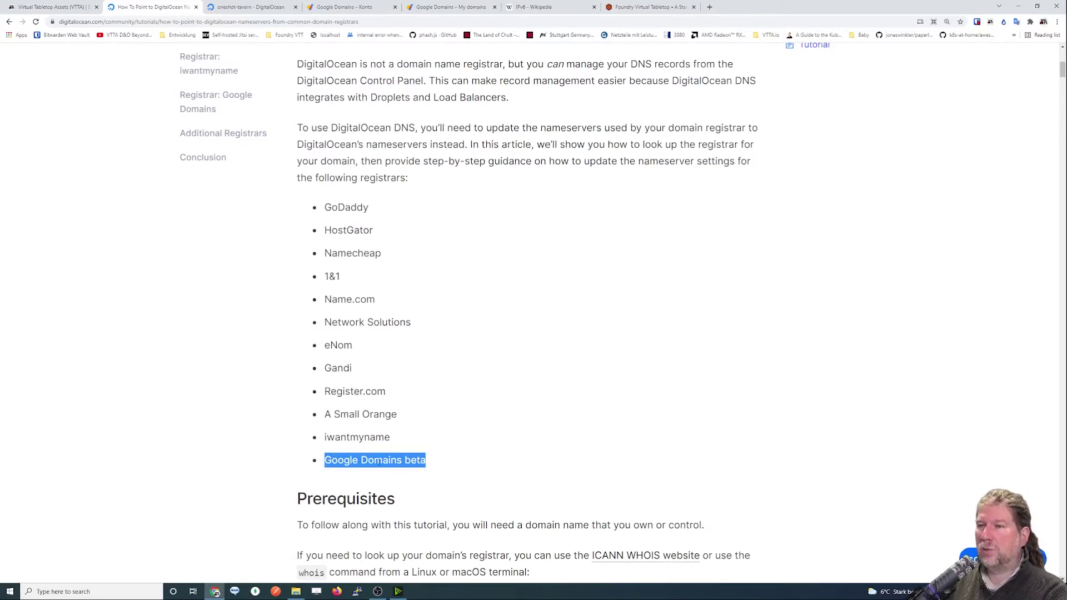
pyautogui.click(379, 463)
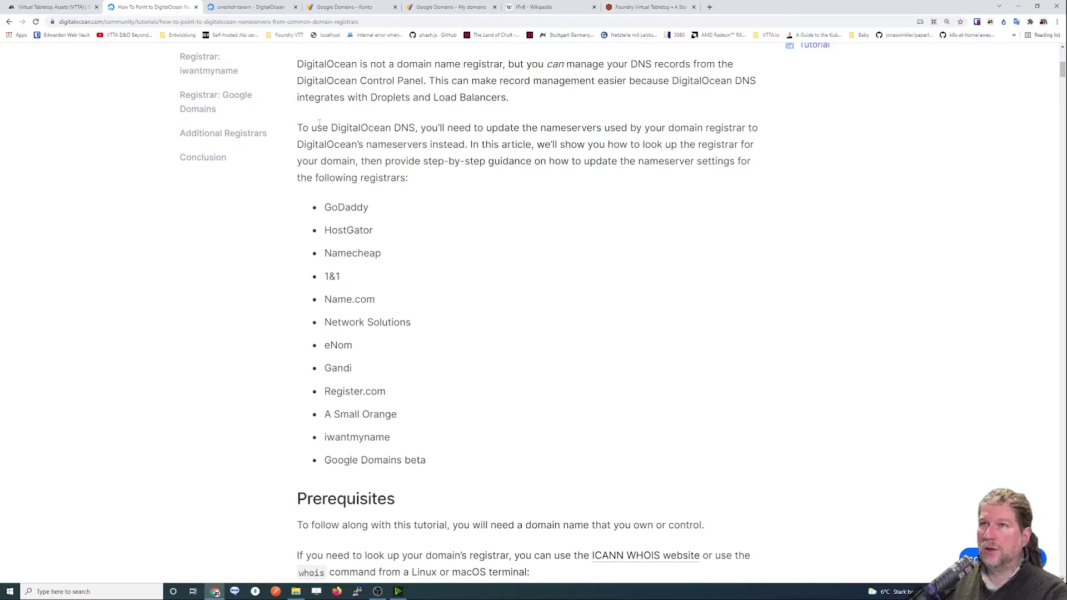
# Close the Google Domains account page and zoom My domains to 150%.
pyautogui.click(345, 7)
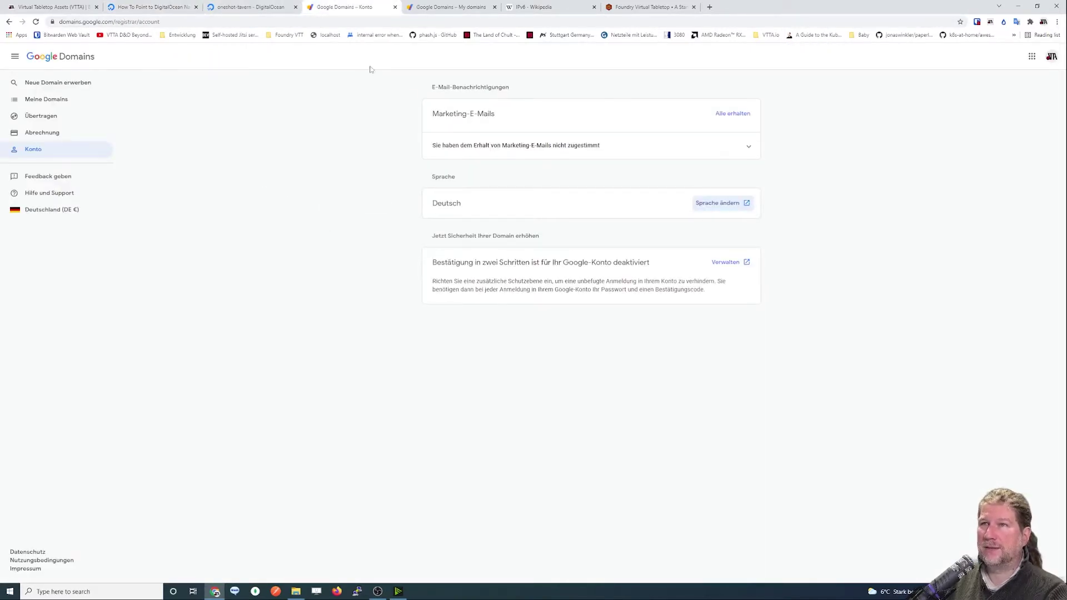
pyautogui.click(395, 7)
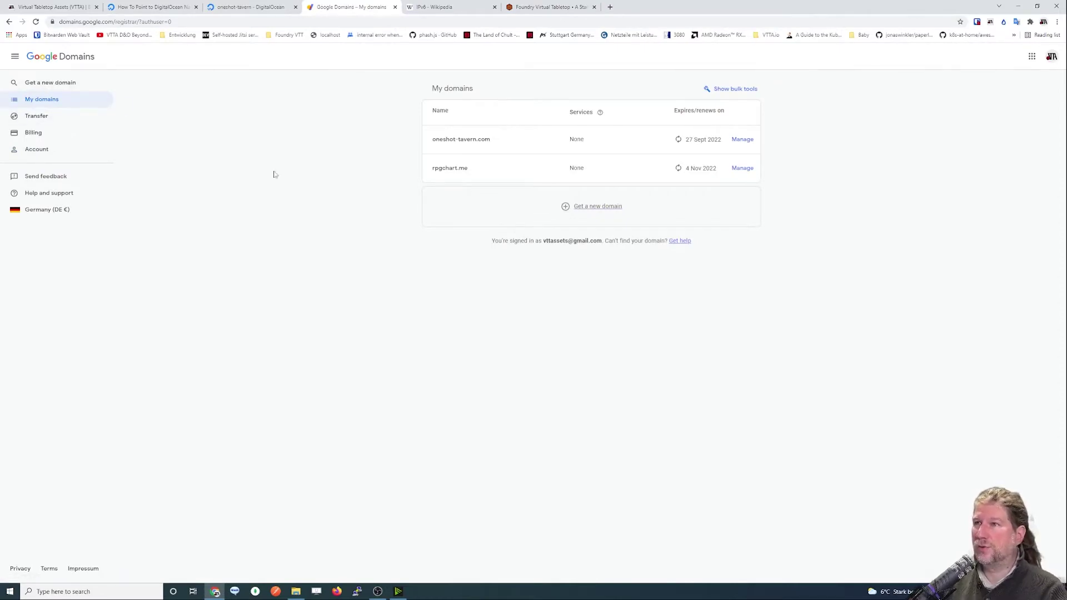
pyautogui.hotkey('ctrl', '+')
pyautogui.hotkey('ctrl', '+')
pyautogui.hotkey('ctrl', '+')
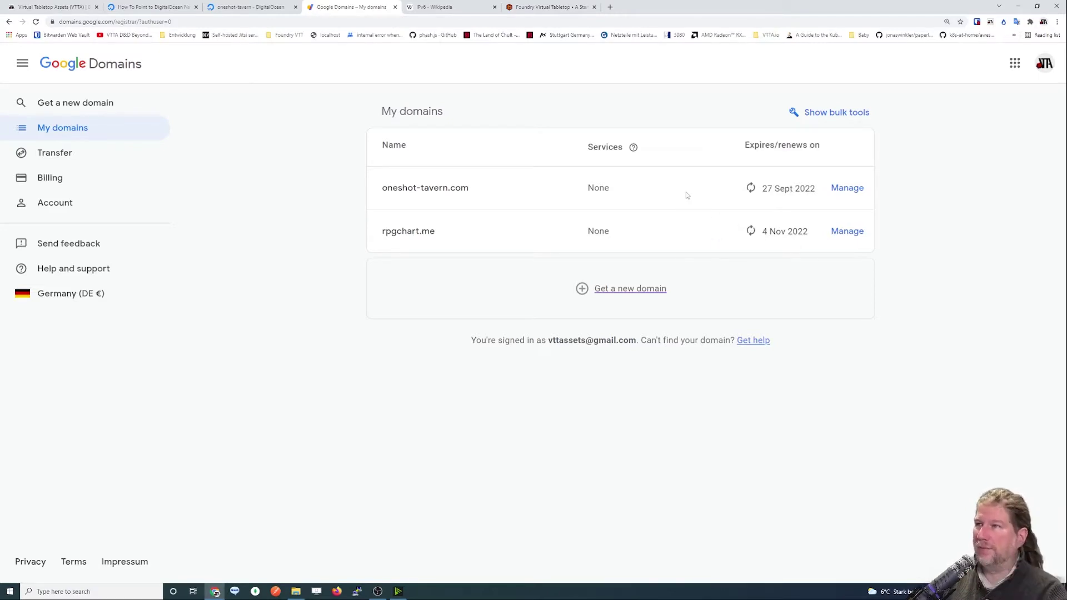
# Open oneshot-tavern.com's overview and go to its renewal and registration settings.
pyautogui.click(847, 187)
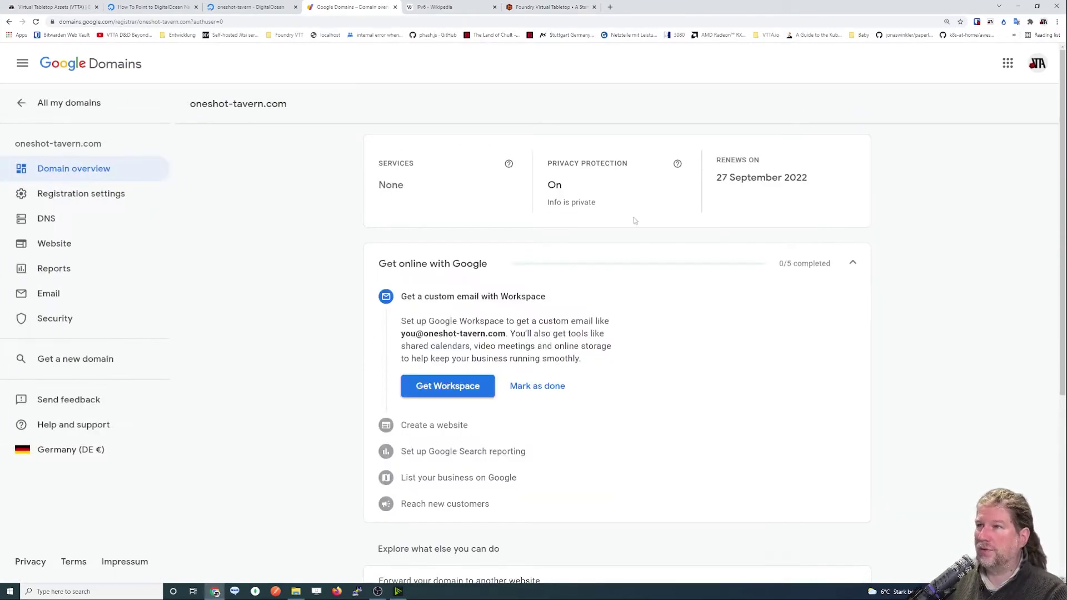
pyautogui.scroll(-1, 517, 280)
pyautogui.scroll(1, 521, 272)
pyautogui.scroll(-5, 521, 272)
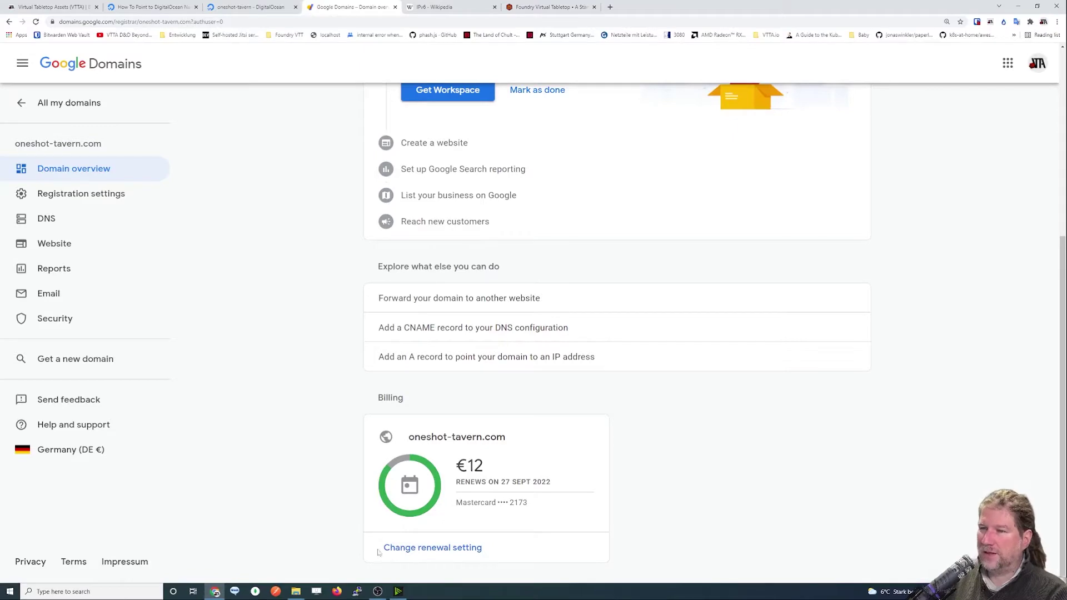
pyautogui.click(408, 548)
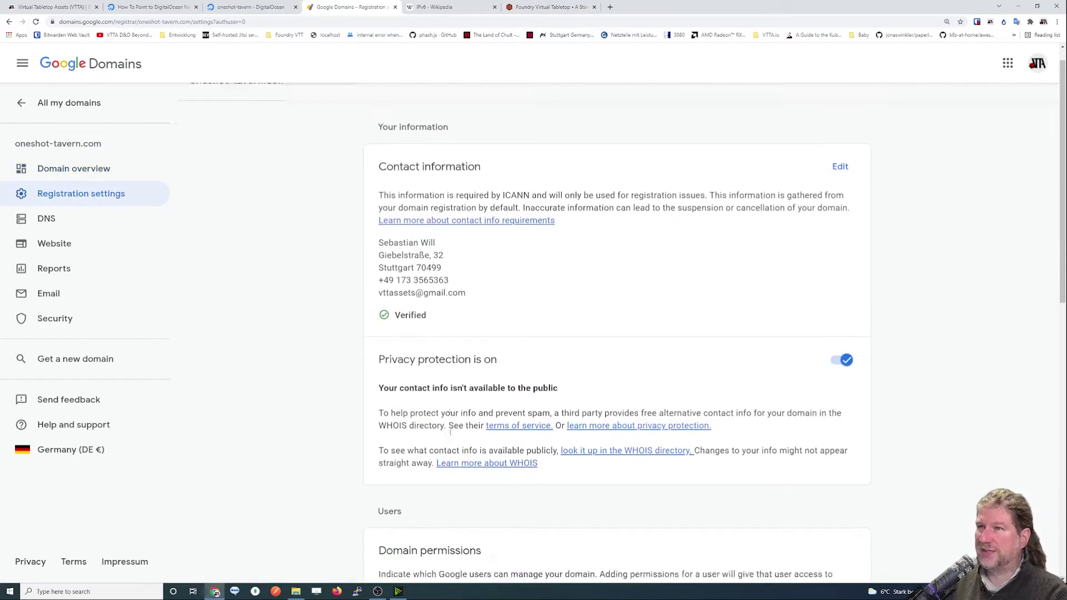
pyautogui.scroll(-9, 450, 434)
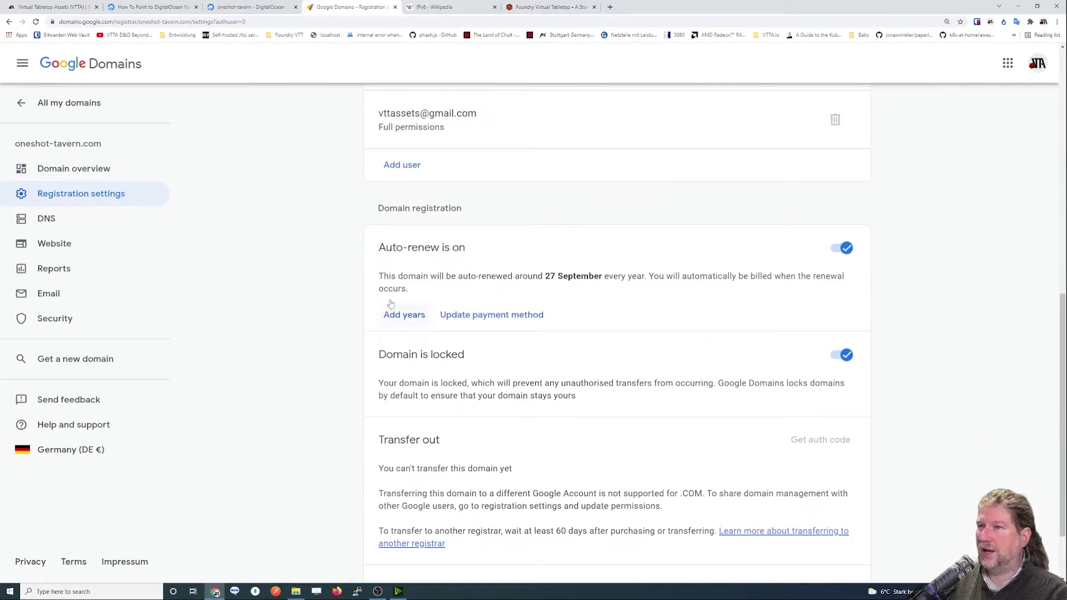
pyautogui.click(837, 249)
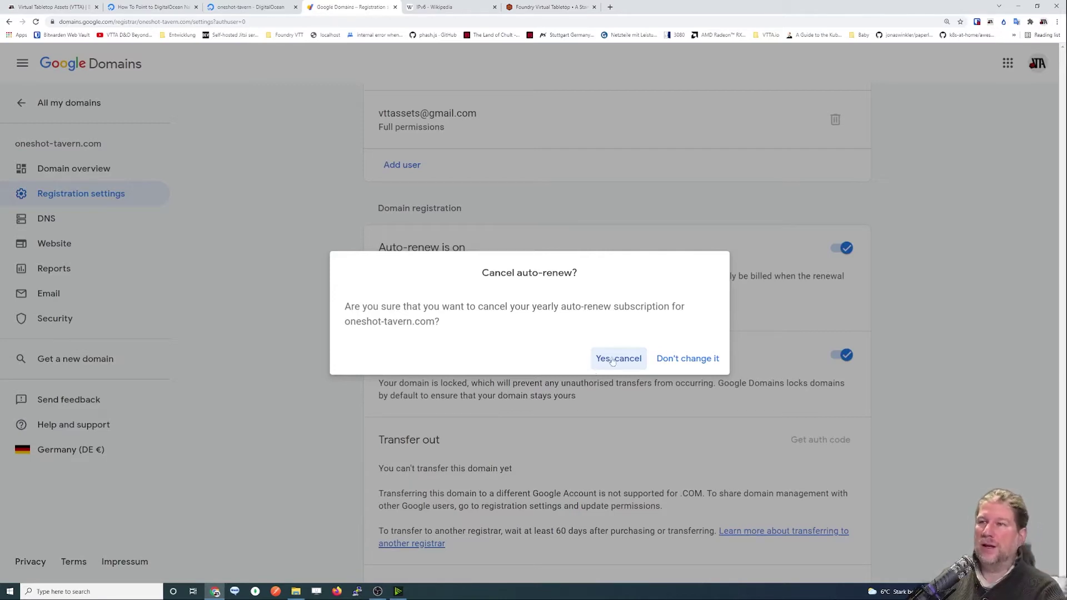
pyautogui.click(683, 359)
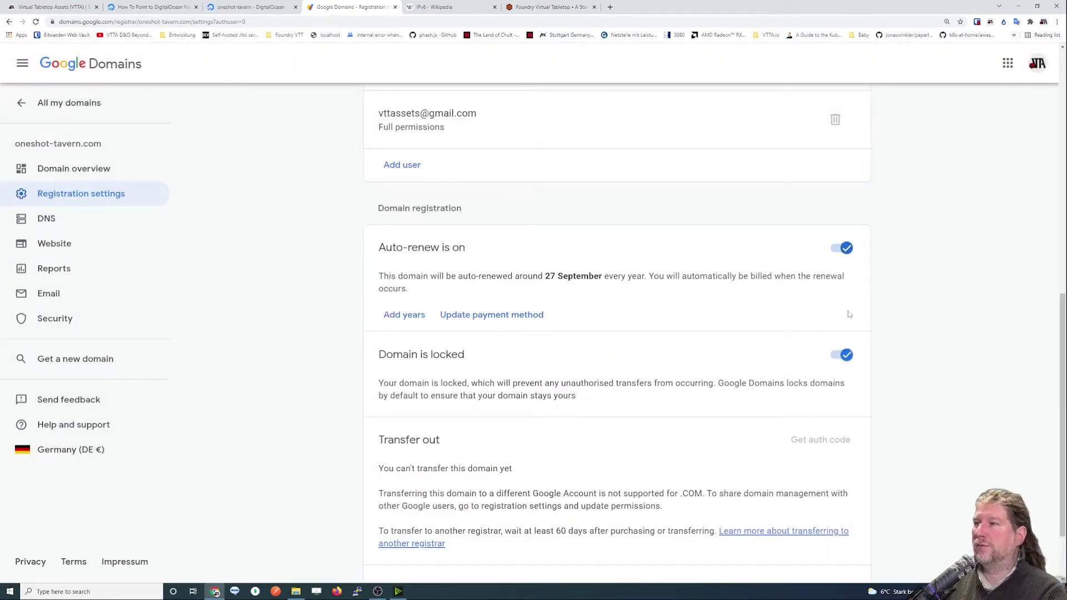
pyautogui.scroll(4, 532, 383)
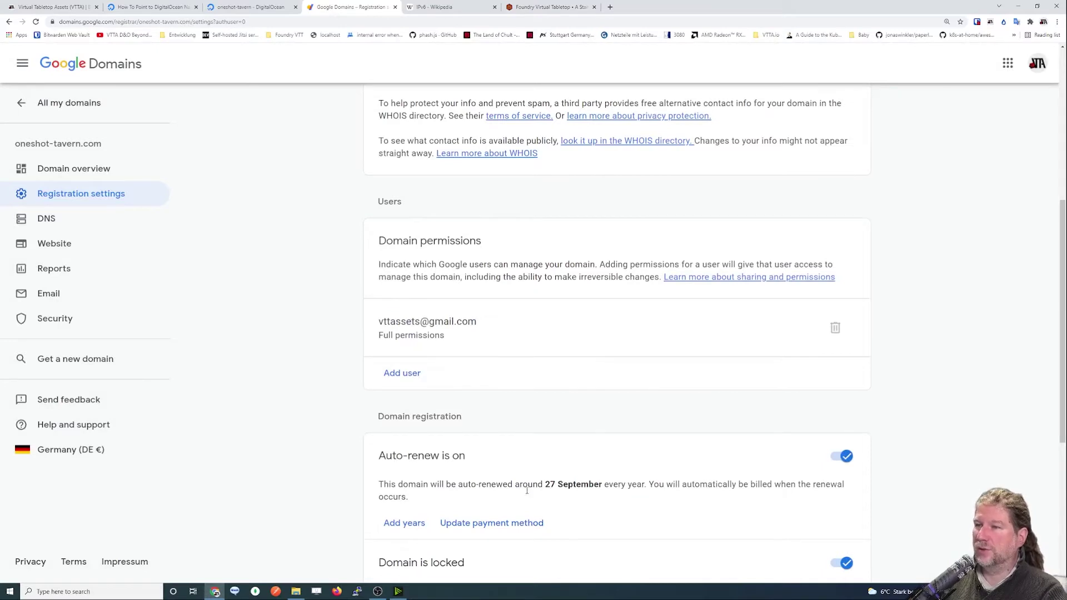
pyautogui.scroll(6, 527, 490)
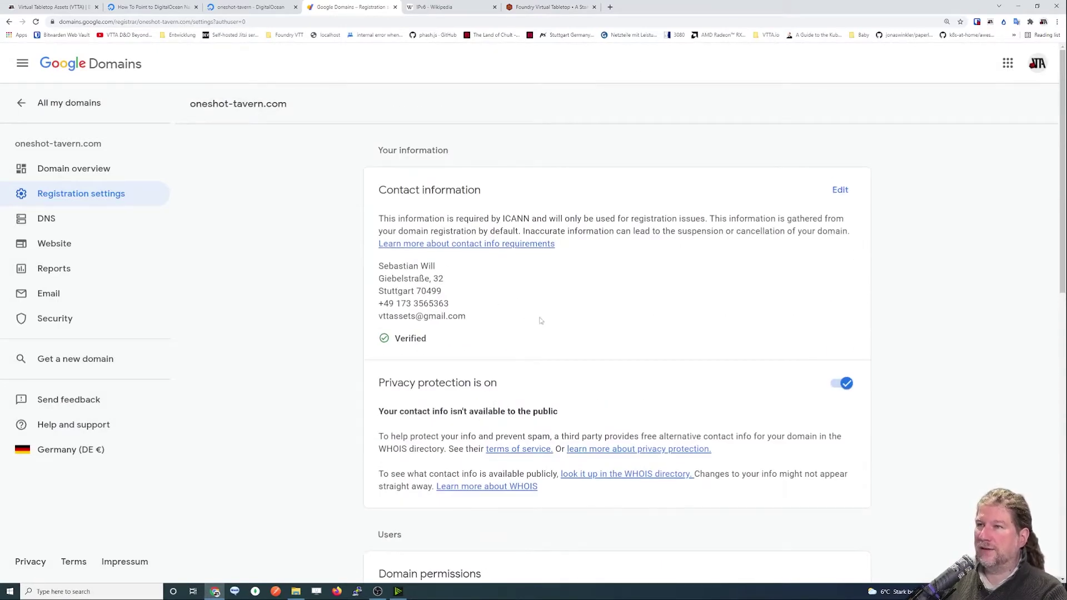
pyautogui.hotkey('alt', 'Left')
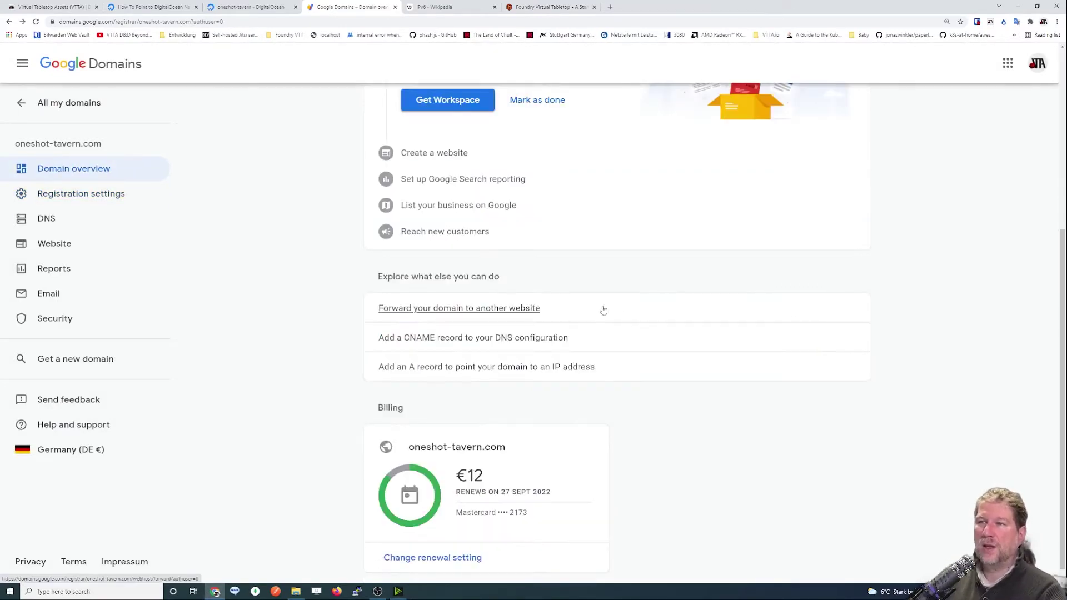
pyautogui.scroll(4, 611, 323)
pyautogui.scroll(-5, 622, 328)
pyautogui.hotkey('alt', 'Right')
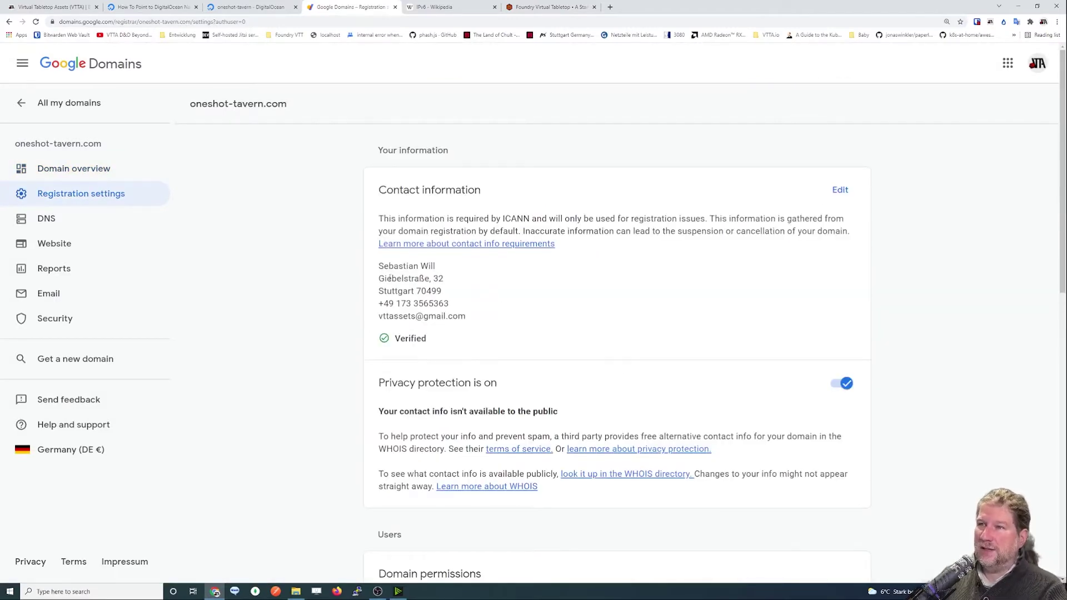
pyautogui.moveTo(380, 270); pyautogui.dragTo(467, 326)
pyautogui.click(559, 325)
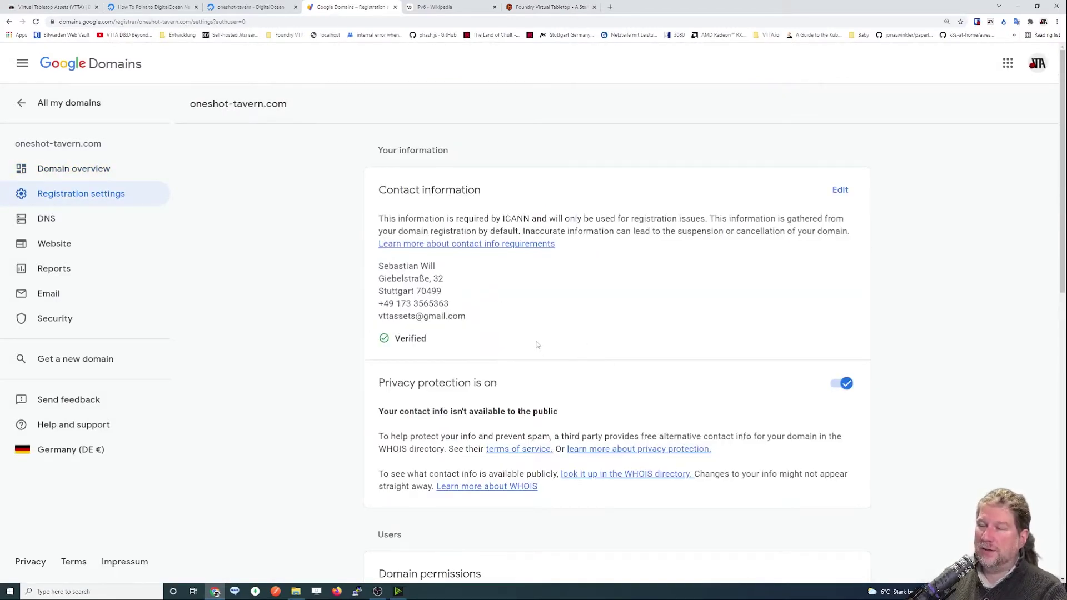
pyautogui.scroll(-1, 537, 345)
pyautogui.scroll(-2, 624, 380)
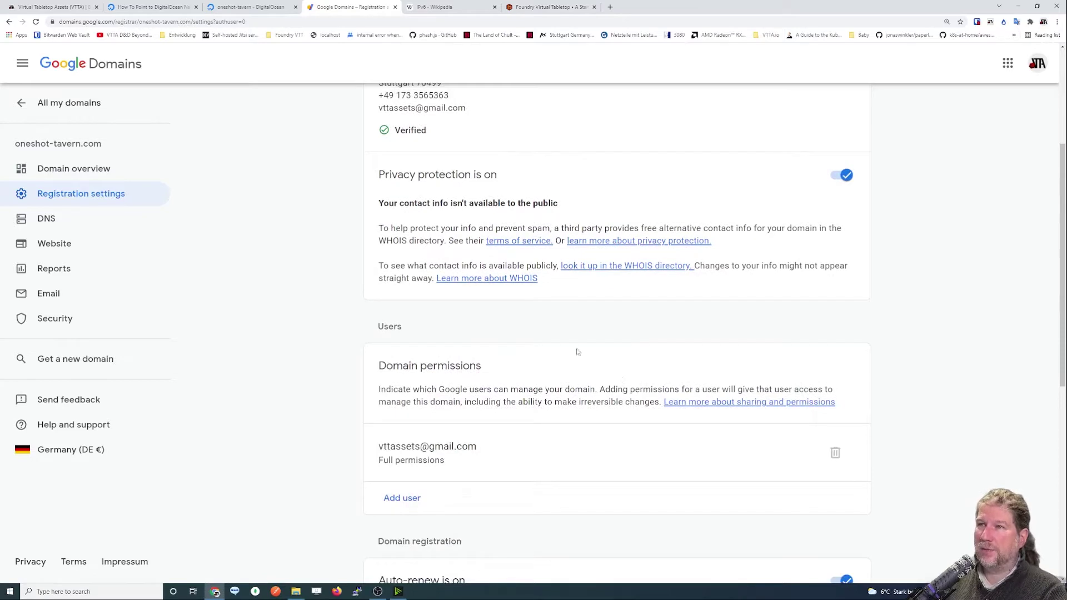
pyautogui.moveTo(376, 183); pyautogui.dragTo(508, 186)
pyautogui.click(627, 328)
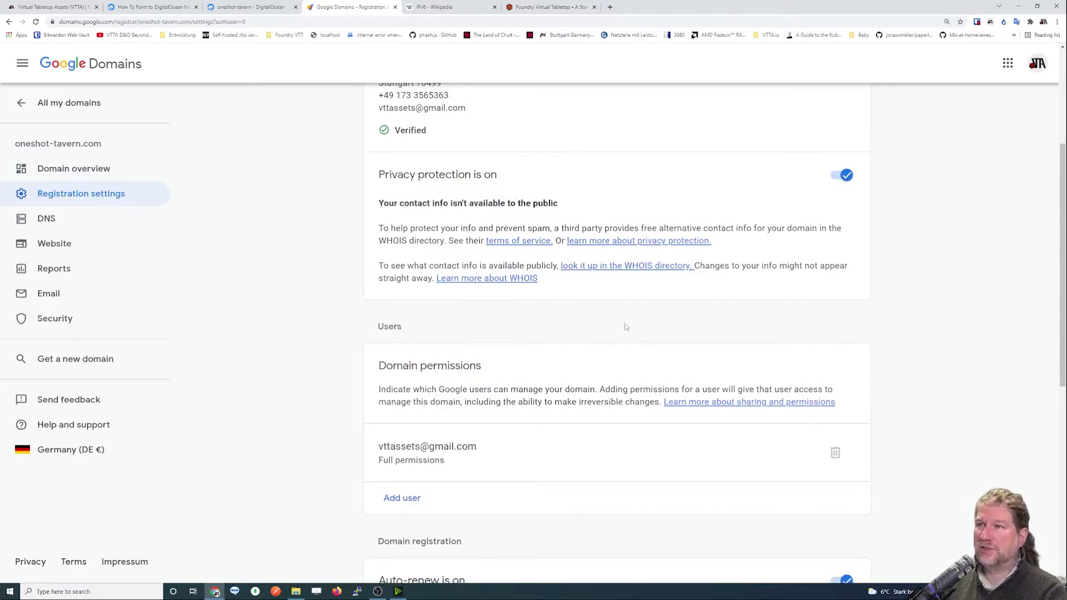
pyautogui.moveTo(414, 204); pyautogui.dragTo(593, 215)
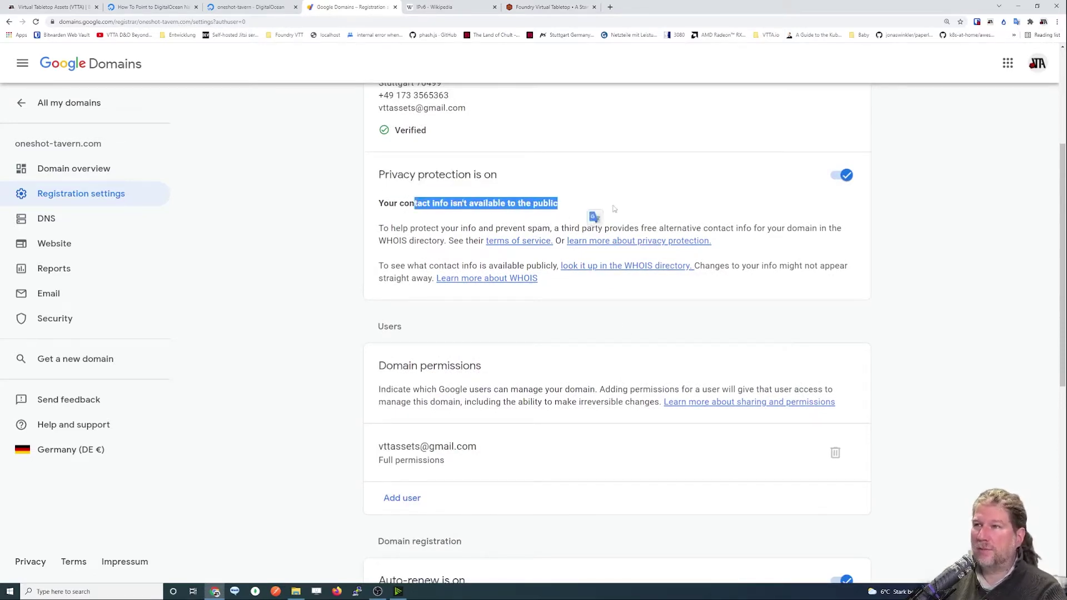
pyautogui.click(637, 213)
pyautogui.scroll(-2, 610, 284)
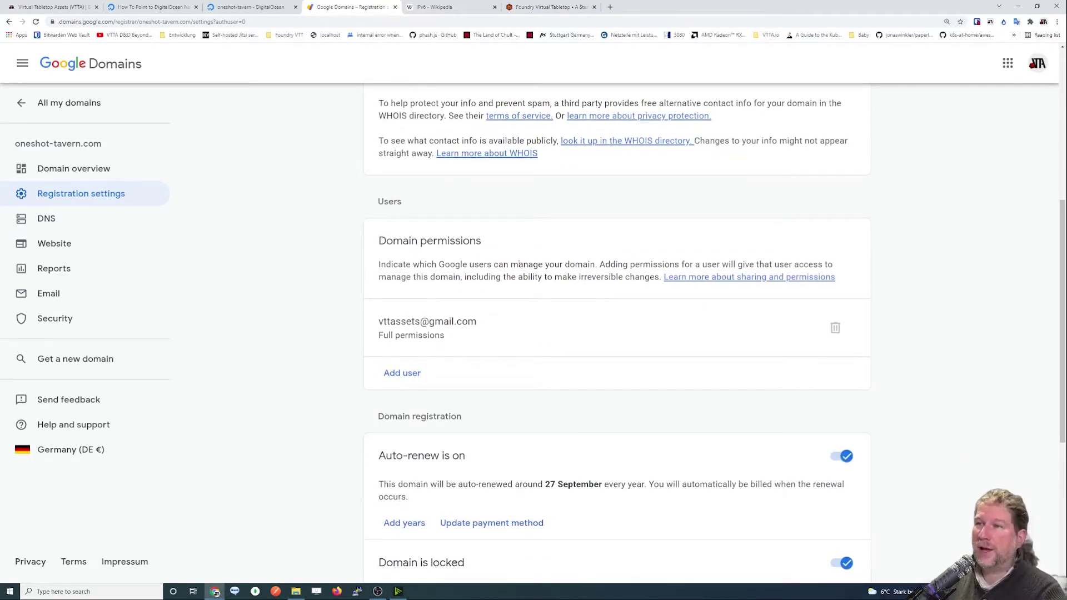
pyautogui.scroll(2, 520, 264)
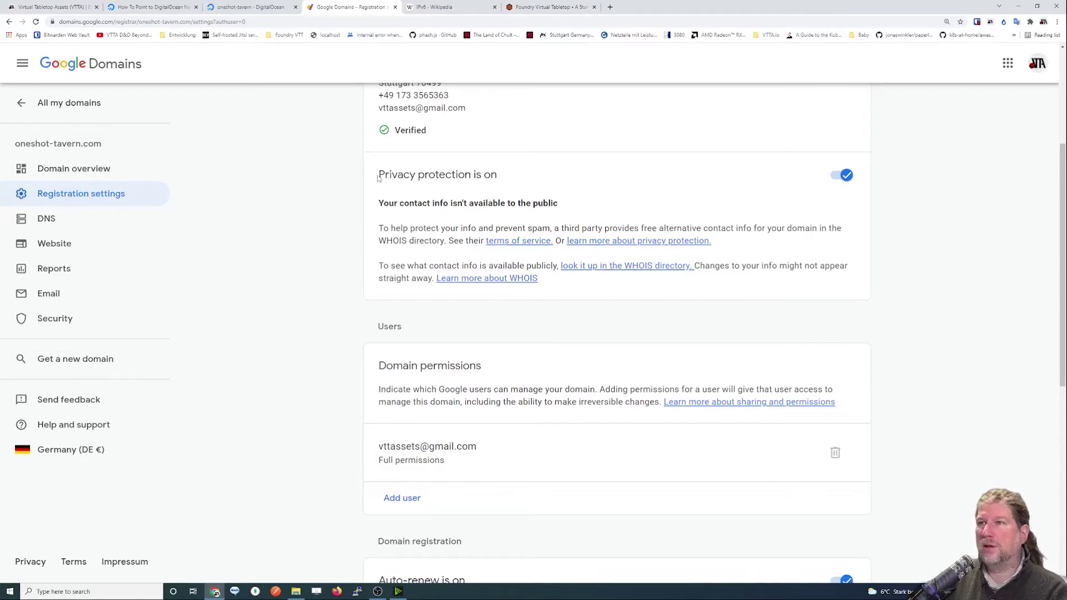
pyautogui.moveTo(377, 174); pyautogui.dragTo(501, 184)
pyautogui.click(506, 180)
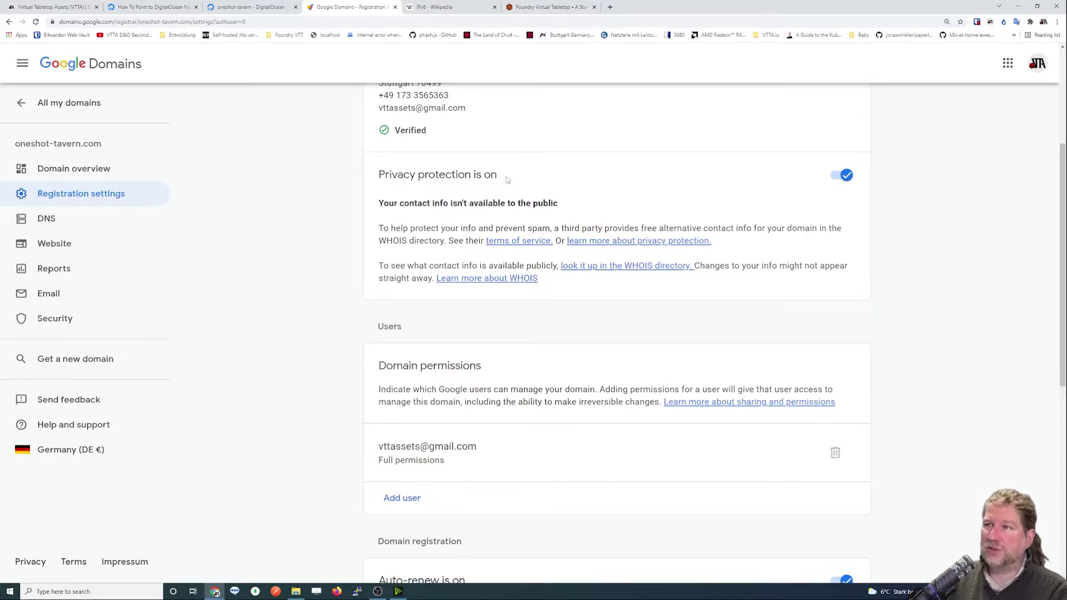
pyautogui.scroll(1, 385, 154)
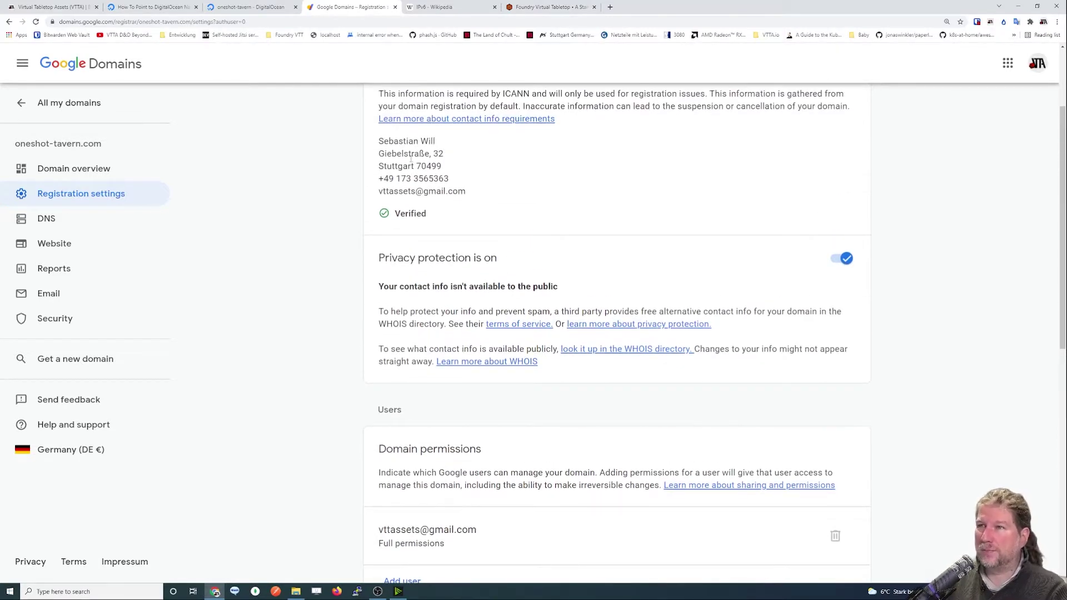
pyautogui.scroll(-3, 384, 305)
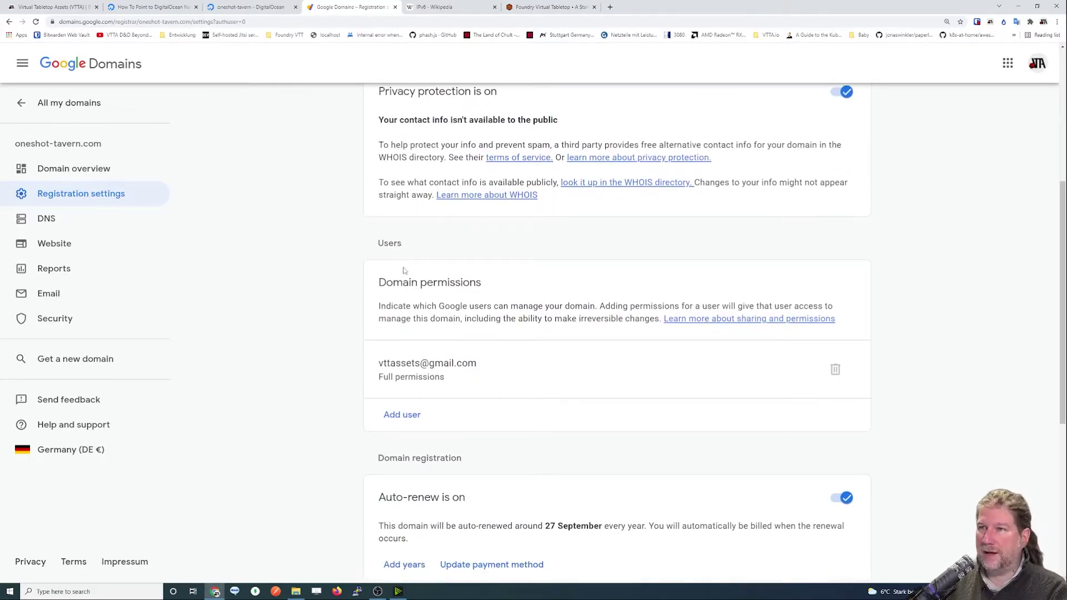
pyautogui.scroll(1, 404, 272)
pyautogui.hotkey('alt', 'Left')
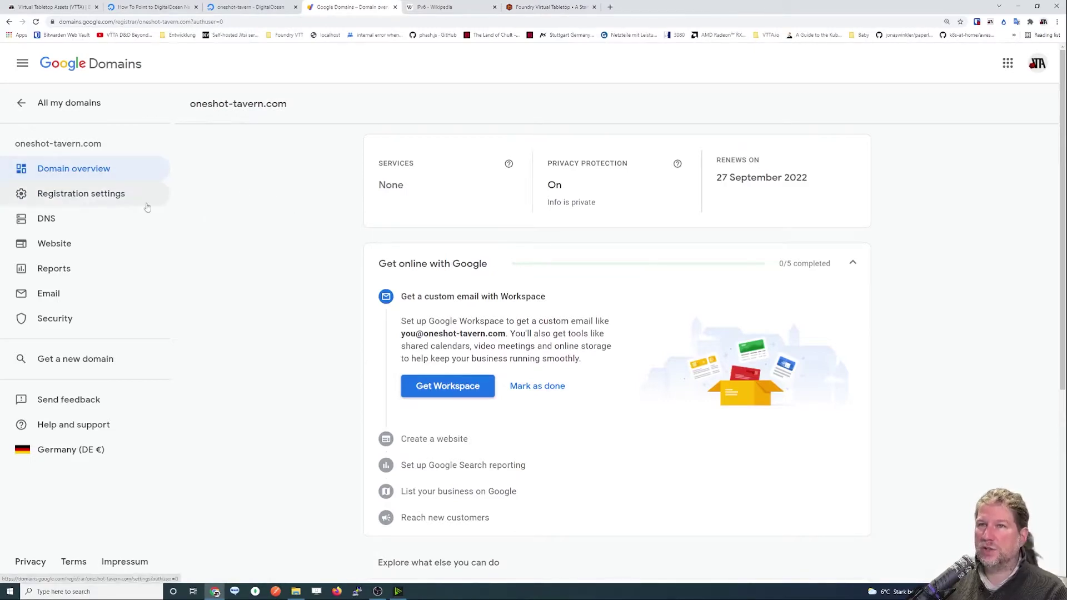
# Glance at the domain's DNS settings, then return to its overview.
pyautogui.click(55, 220)
pyautogui.hotkey('alt', 'Left')
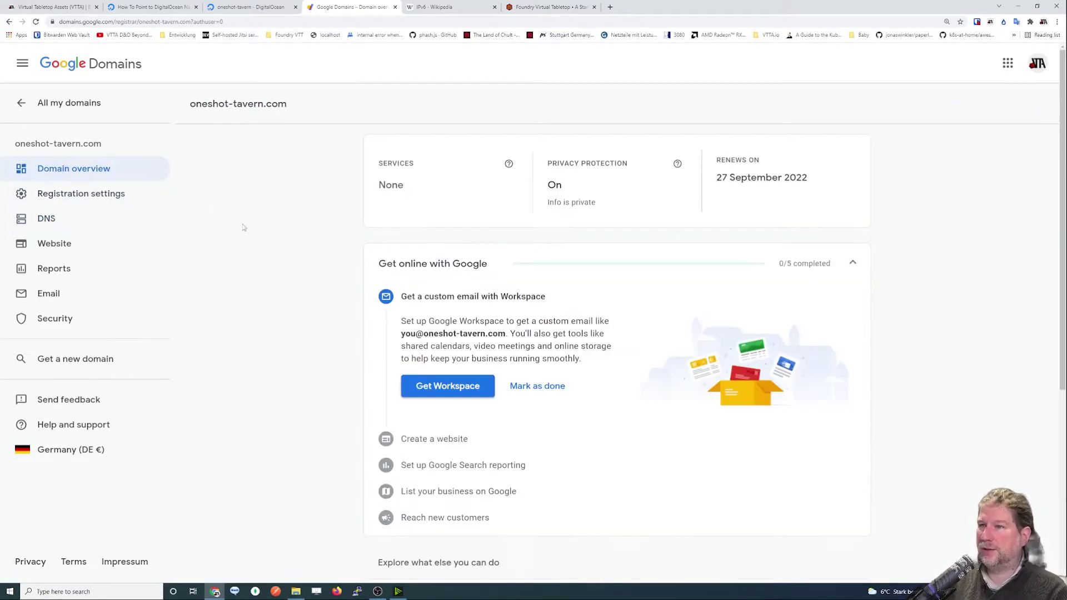
pyautogui.scroll(-1, 243, 228)
pyautogui.scroll(1, 247, 228)
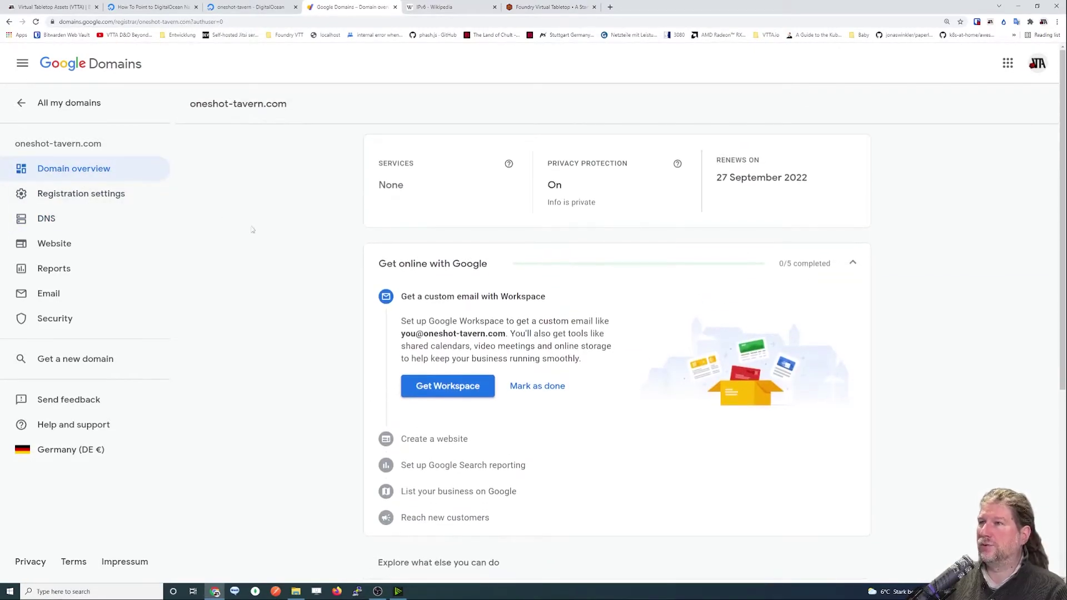
# From All my domains, search for a new domain named 'fvtt'.
pyautogui.click(25, 105)
pyautogui.click(61, 105)
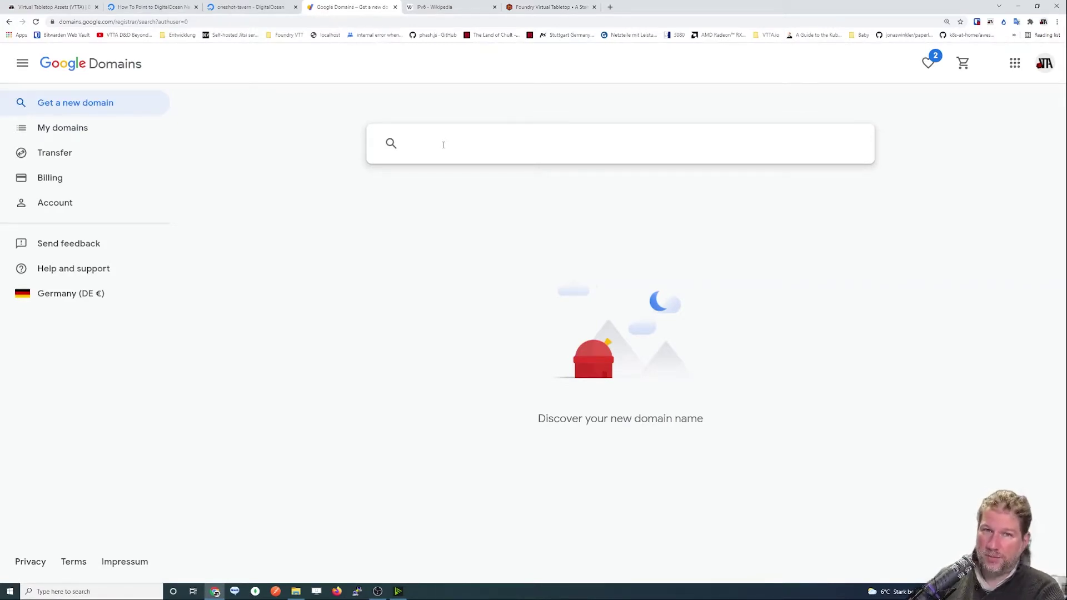
pyautogui.write('fvtt')
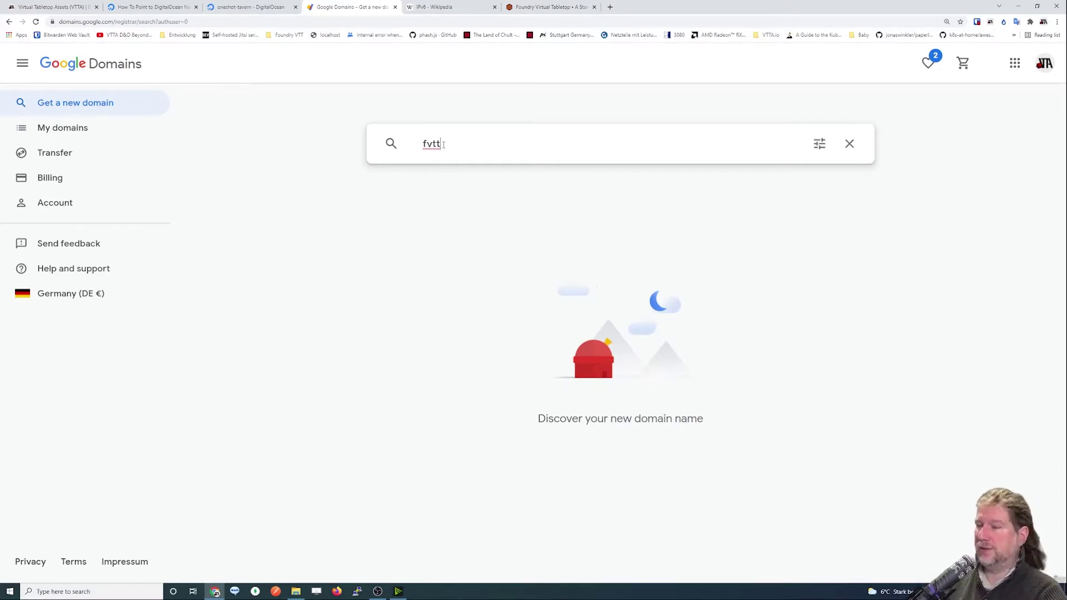
pyautogui.press('Return')
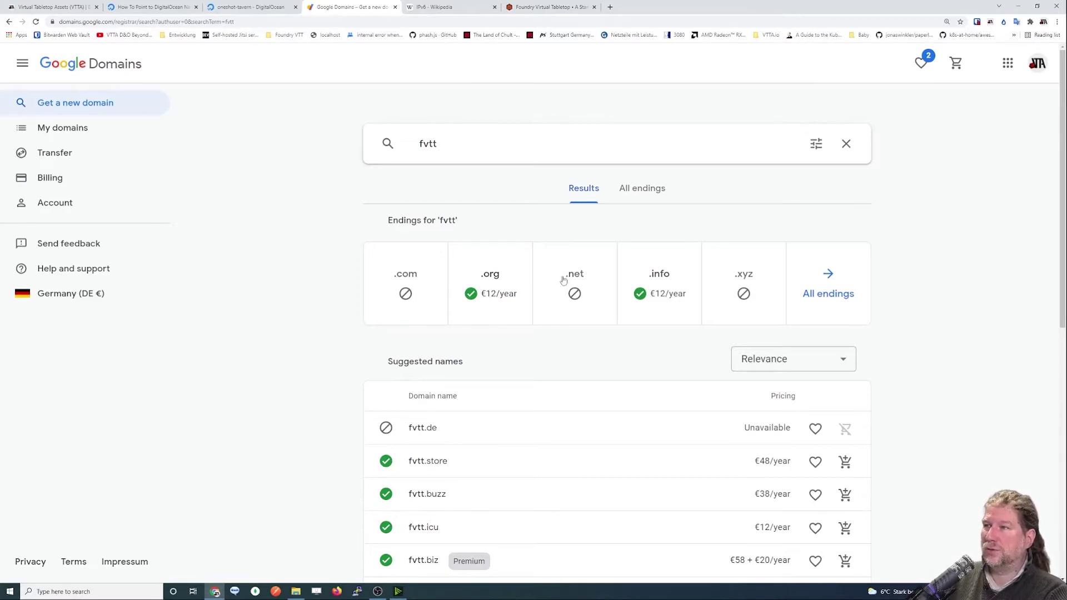
# List fvtt with every domain ending and scroll through the prices.
pyautogui.click(835, 294)
pyautogui.scroll(-5, 643, 339)
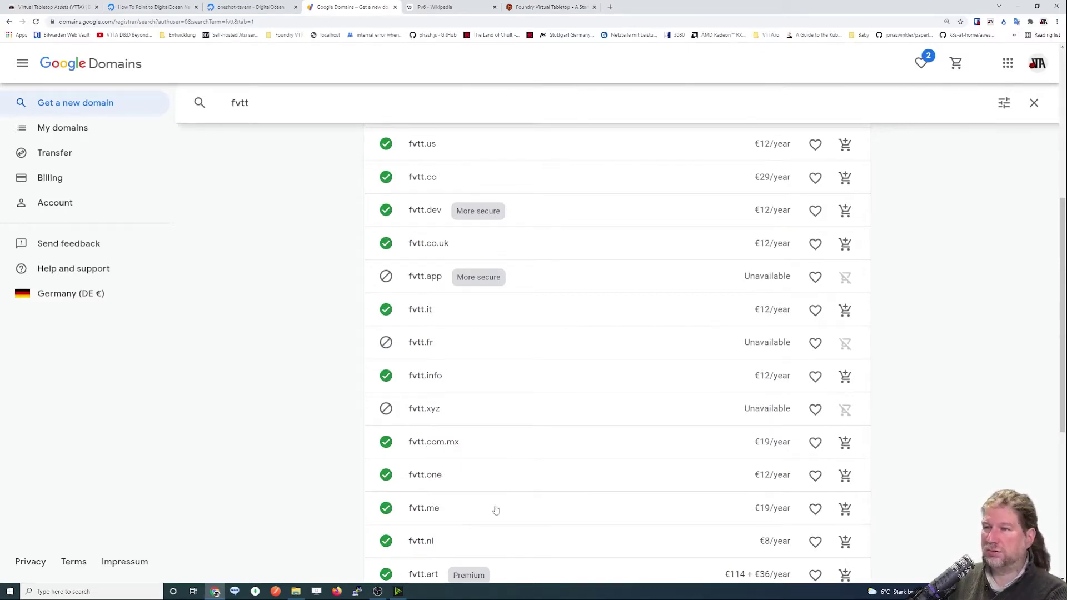
pyautogui.scroll(-9, 489, 470)
pyautogui.scroll(7, 491, 467)
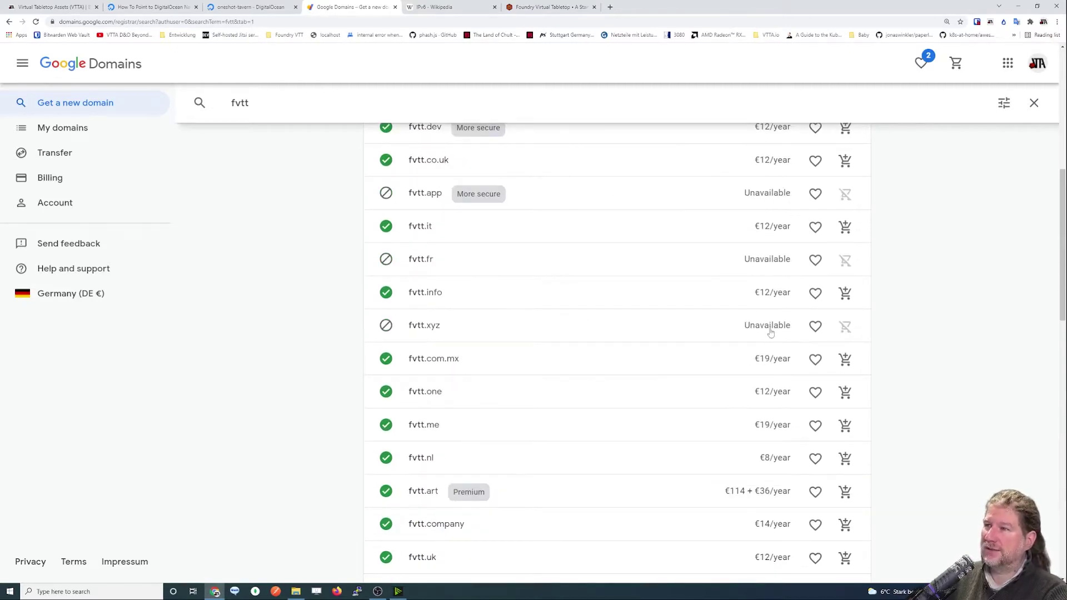
pyautogui.scroll(-5, 770, 339)
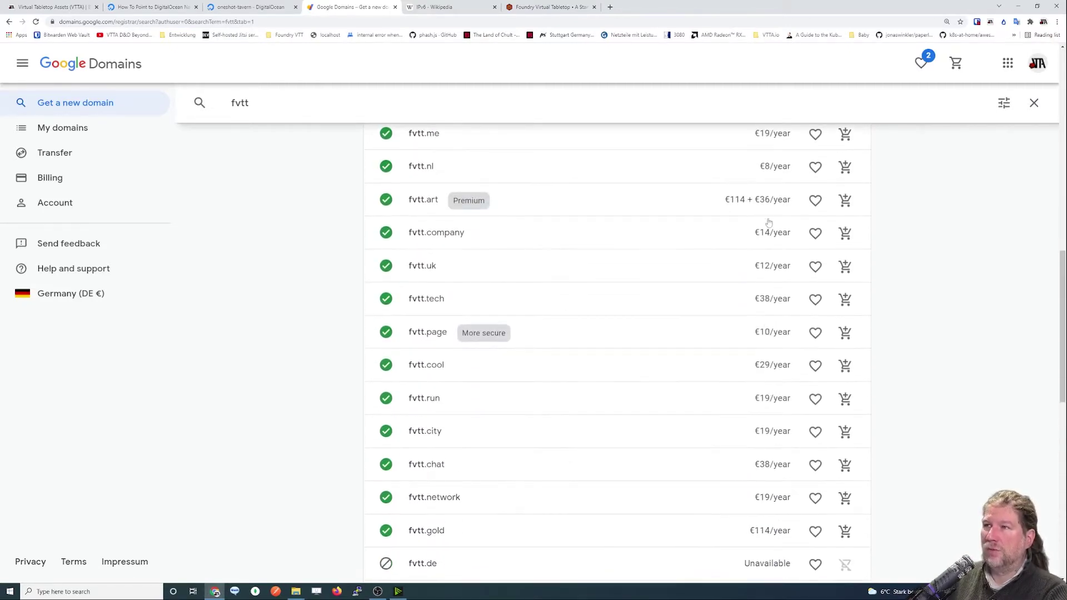
pyautogui.scroll(-3, 754, 355)
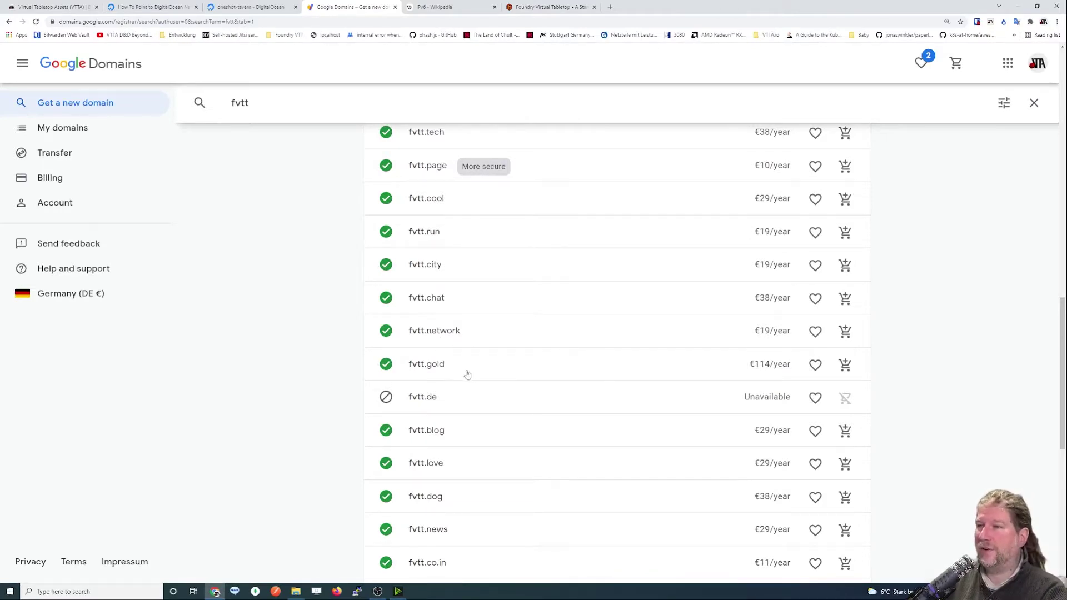
# Expand fvtt.gold's insights and scroll back up to the search box.
pyautogui.doubleClick(445, 369)
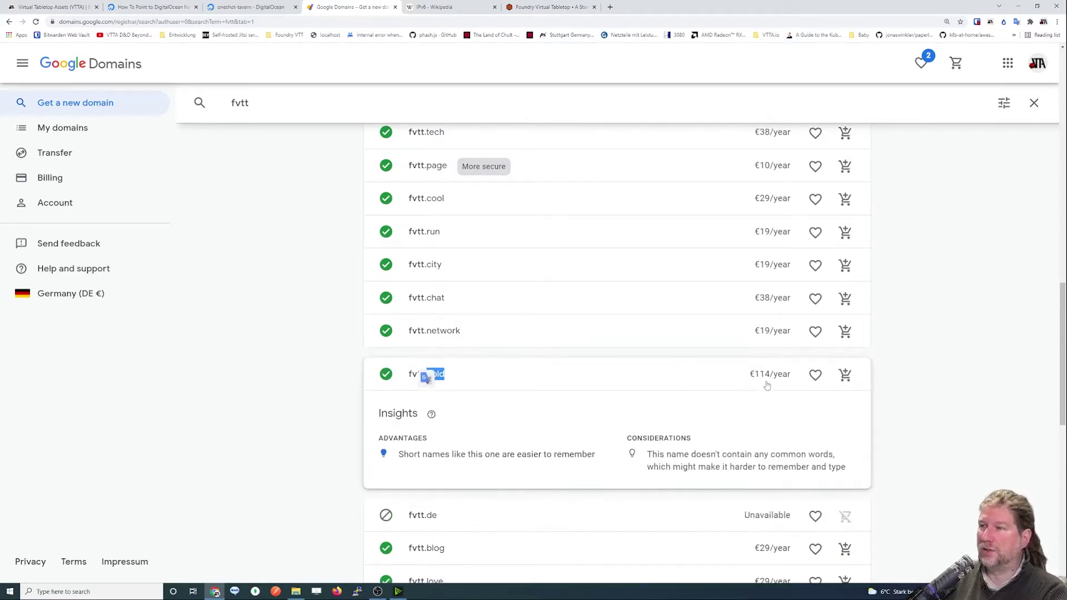
pyautogui.scroll(-5, 774, 389)
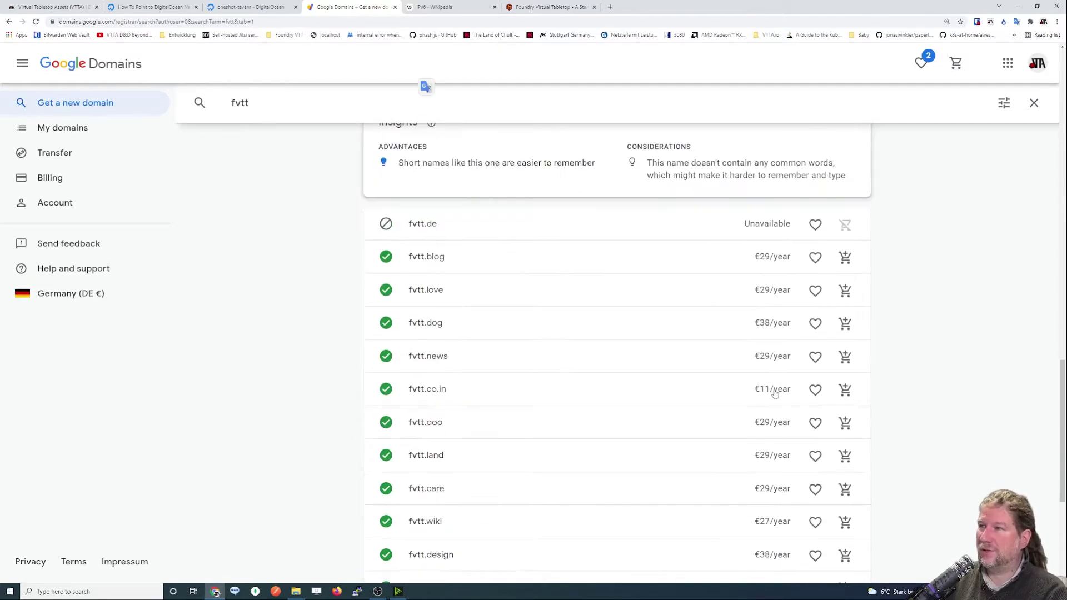
pyautogui.scroll(-1, 773, 392)
pyautogui.scroll(-15, 767, 389)
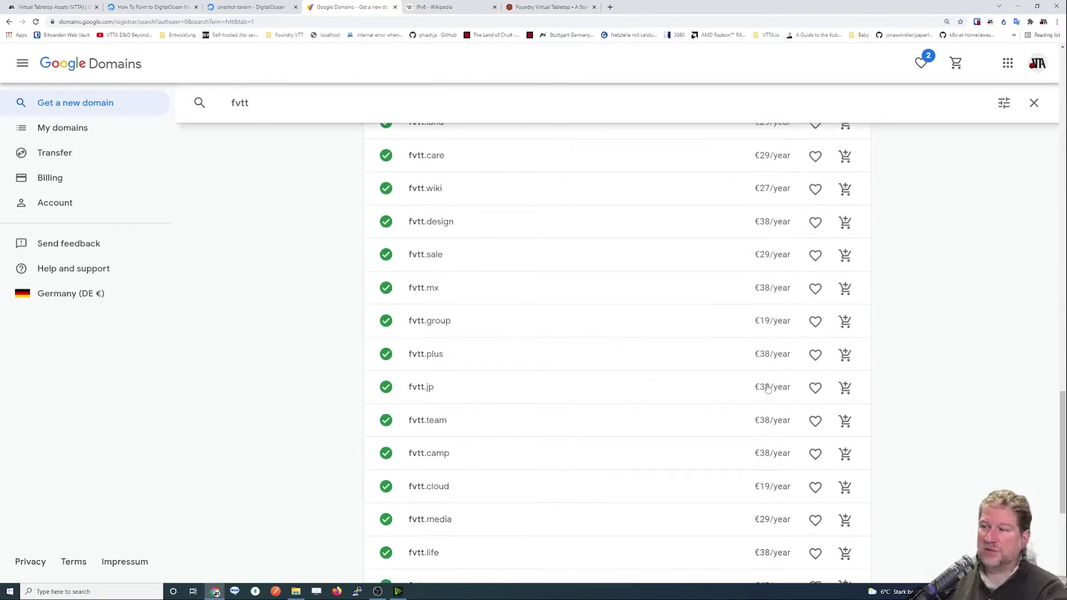
pyautogui.scroll(20, 756, 390)
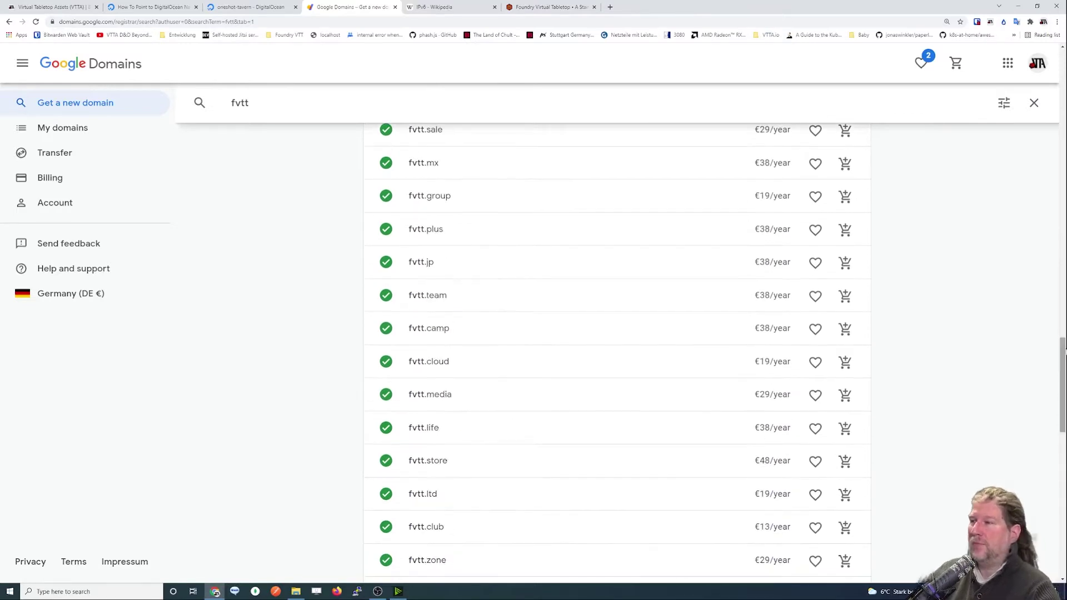
pyautogui.scroll(3, 827, 278)
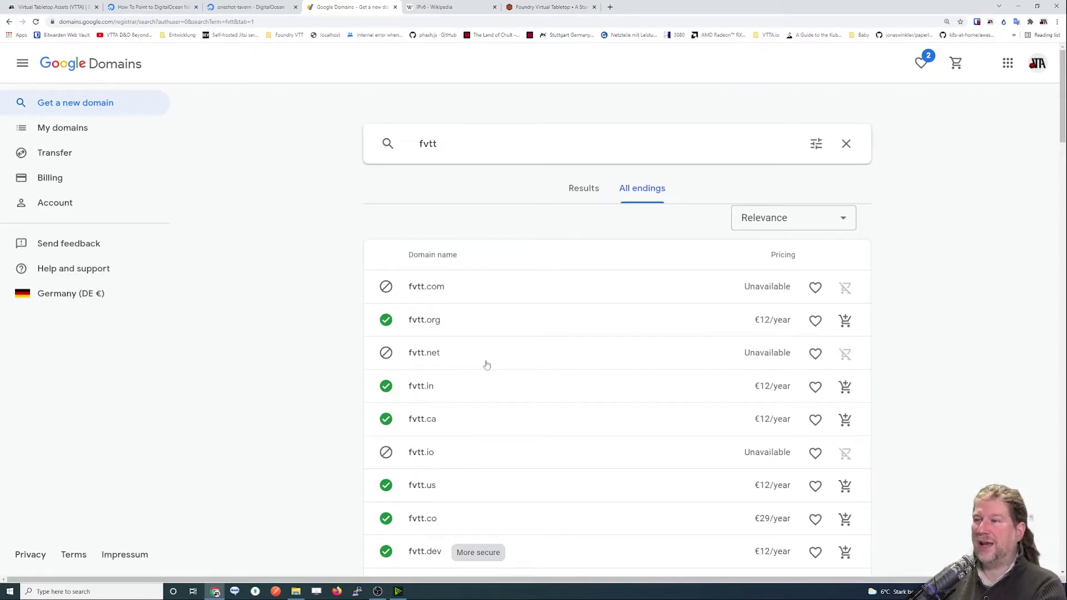
pyautogui.scroll(-1, 475, 365)
pyautogui.scroll(1, 474, 365)
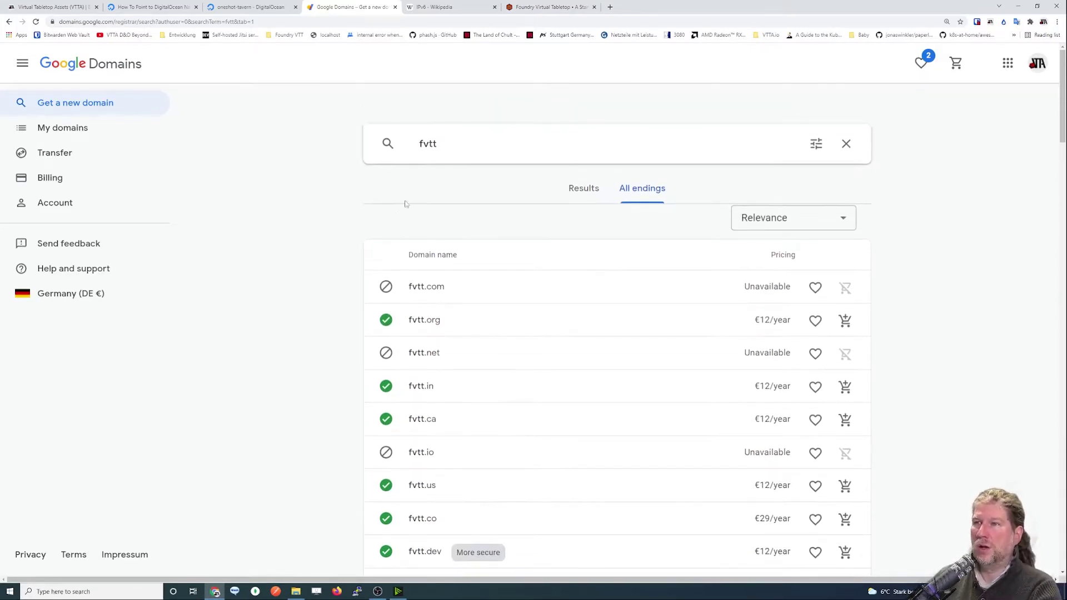
pyautogui.click(492, 140)
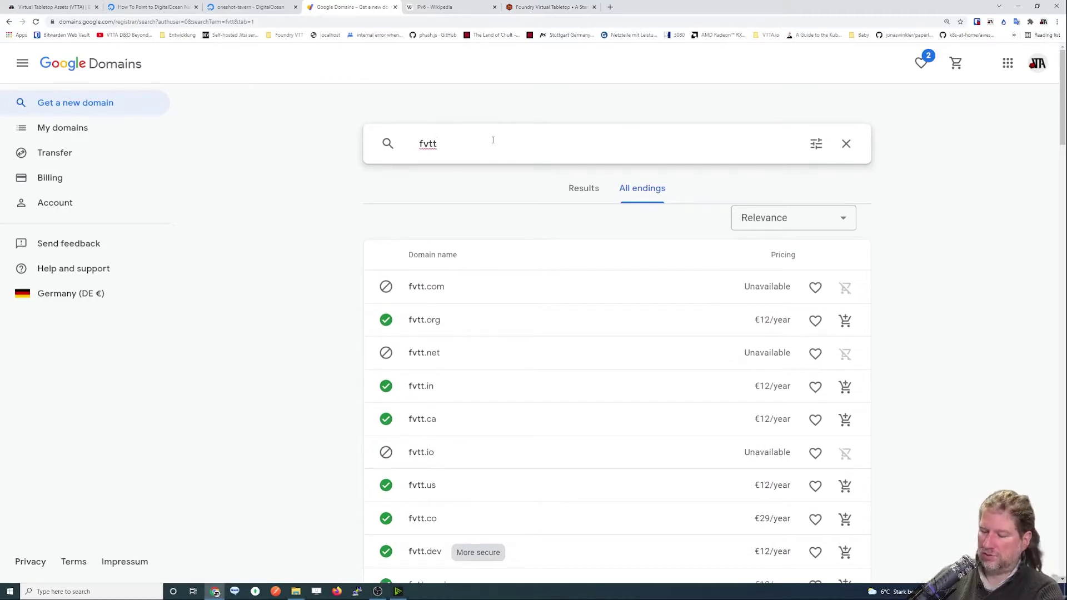
# Search domains for 'foundry' and scroll the results.
pyautogui.hotkey('ctrl', 'a')
pyautogui.write('foundry')
pyautogui.press('Return')
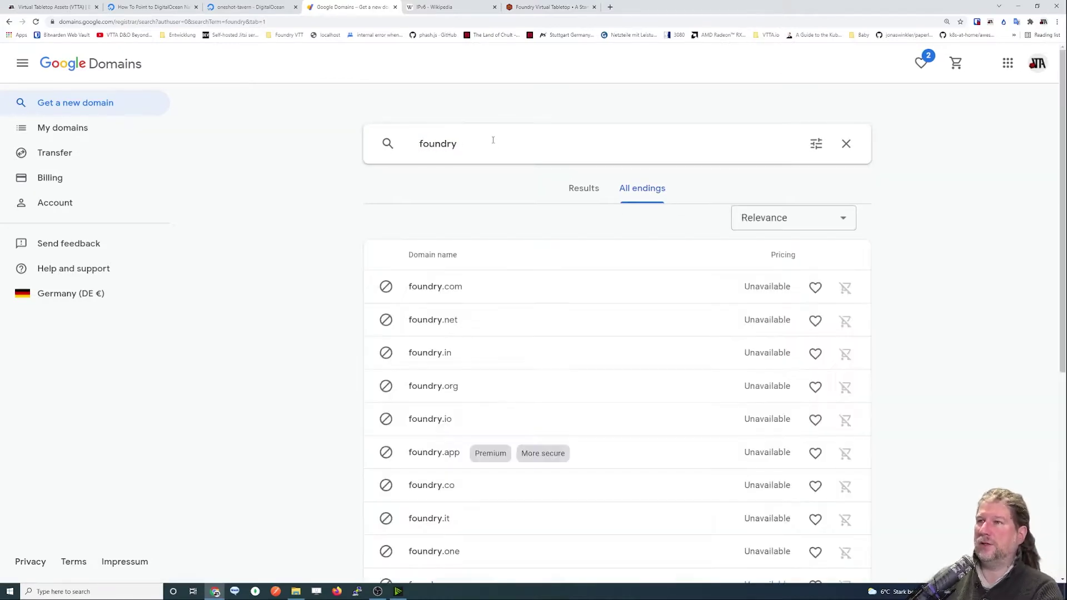
pyautogui.scroll(-3, 334, 217)
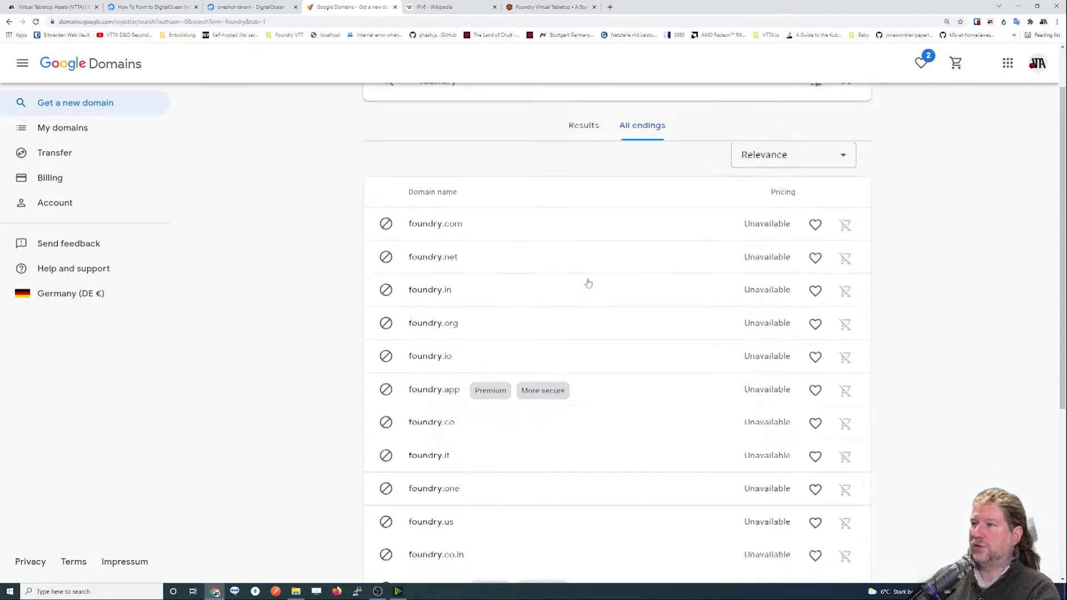
pyautogui.scroll(-6, 628, 278)
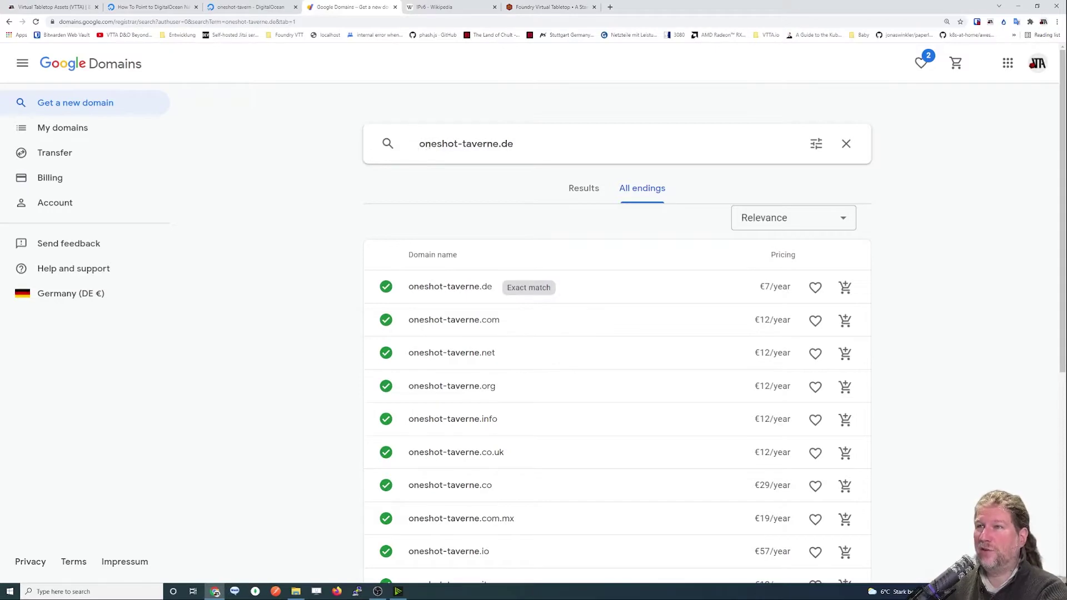
# Change the domain search to 'oneshot taverne' and run it.
pyautogui.moveTo(530, 144); pyautogui.dragTo(224, 135)
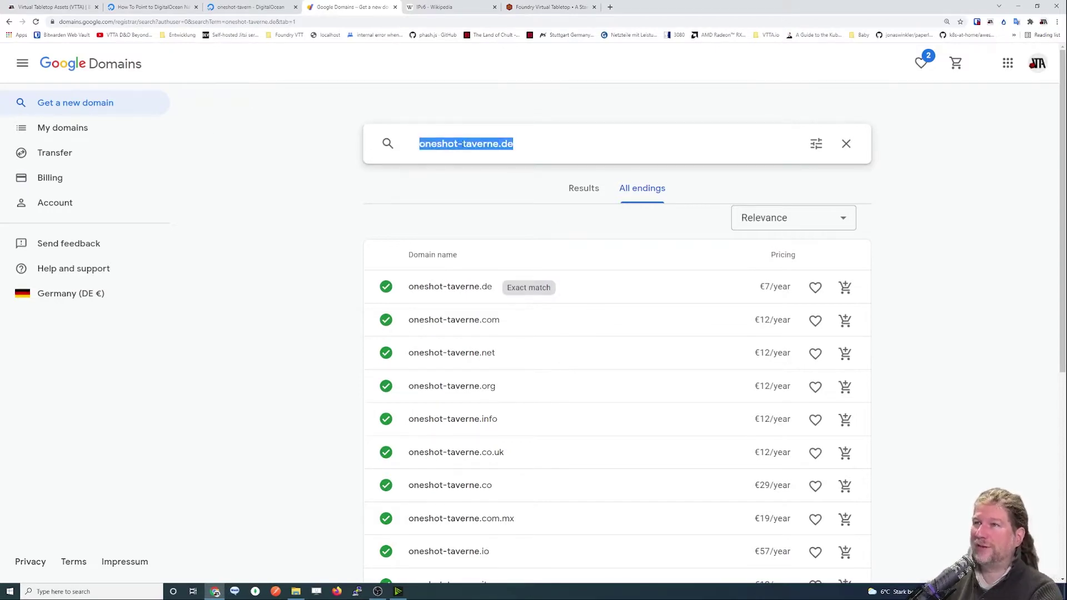
pyautogui.moveTo(562, 143); pyautogui.dragTo(295, 148)
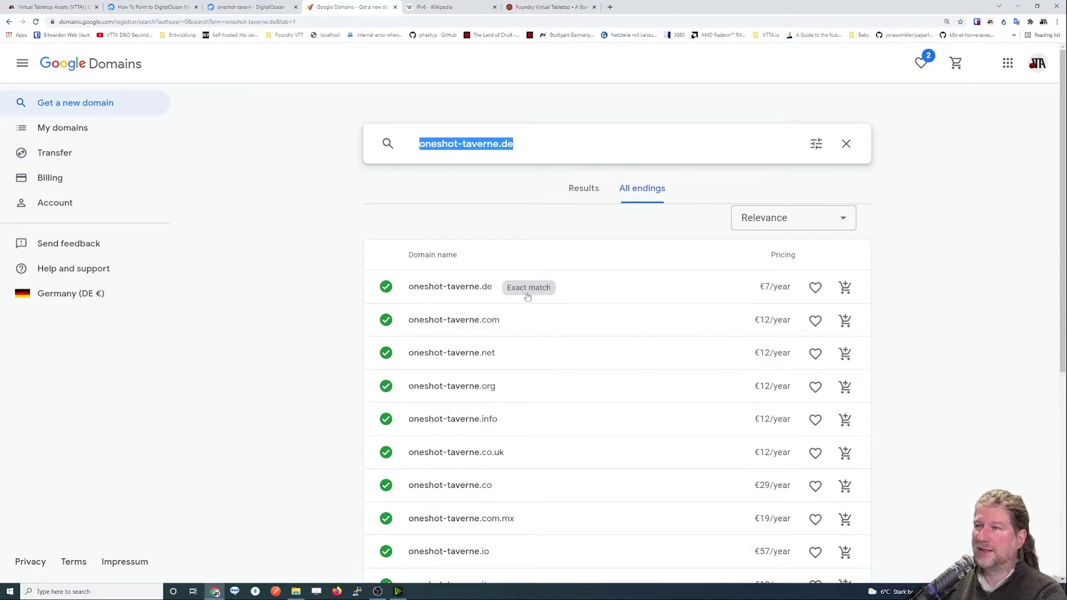
pyautogui.moveTo(514, 144); pyautogui.dragTo(499, 144)
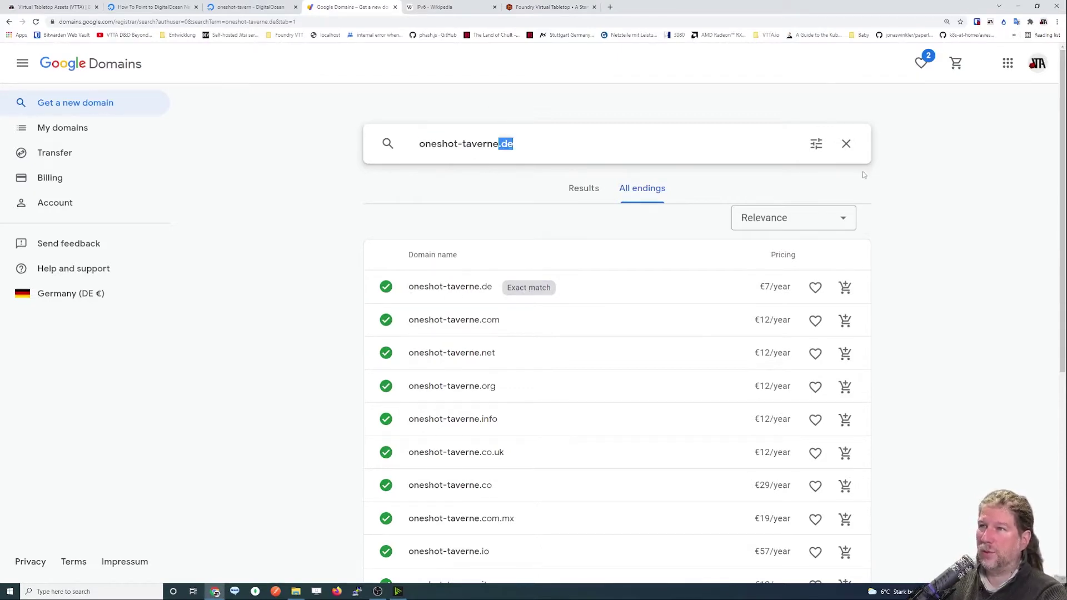
pyautogui.press('BackSpace')
pyautogui.press('BackSpace')
pyautogui.press('BackSpace')
pyautogui.press('BackSpace')
pyautogui.press('BackSpace')
pyautogui.press('BackSpace')
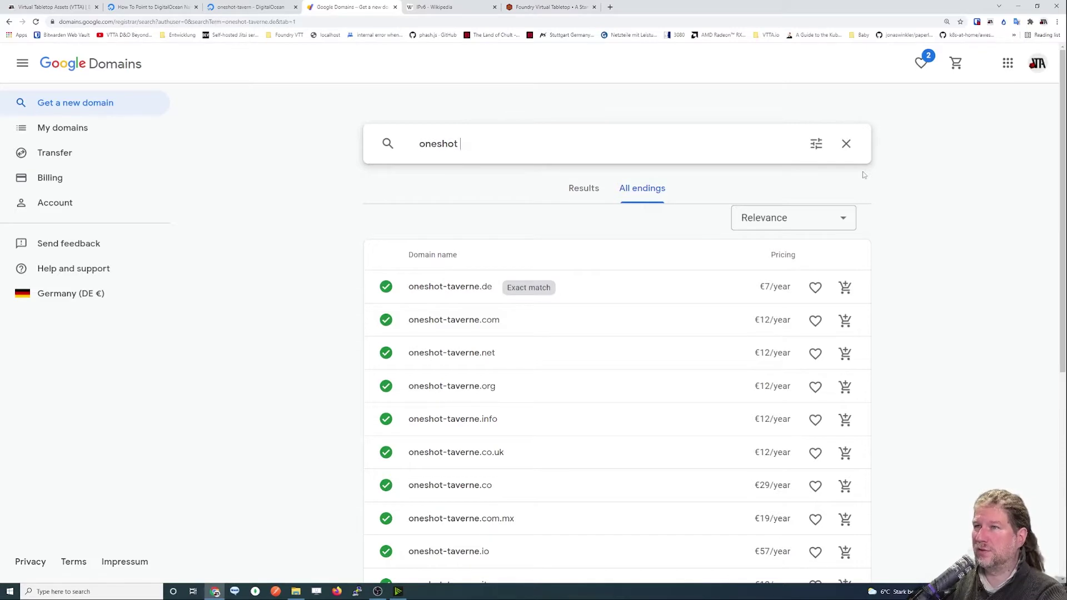
pyautogui.write('taverne')
pyautogui.press('Return')
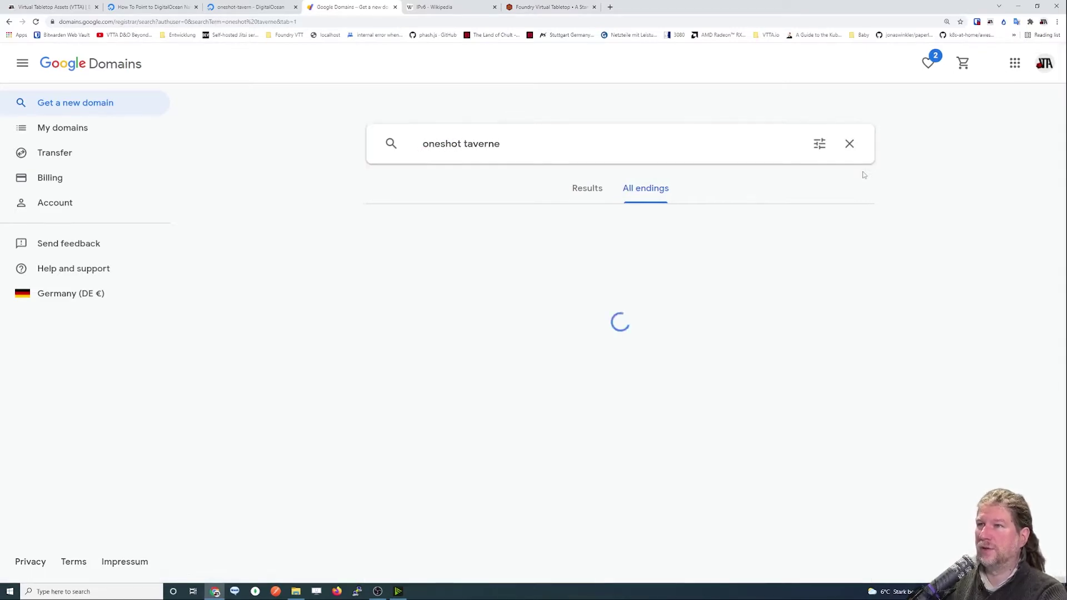
# Review the results, then search again for 'oneshot-taverne' with a hyphen.
pyautogui.scroll(-1, 575, 236)
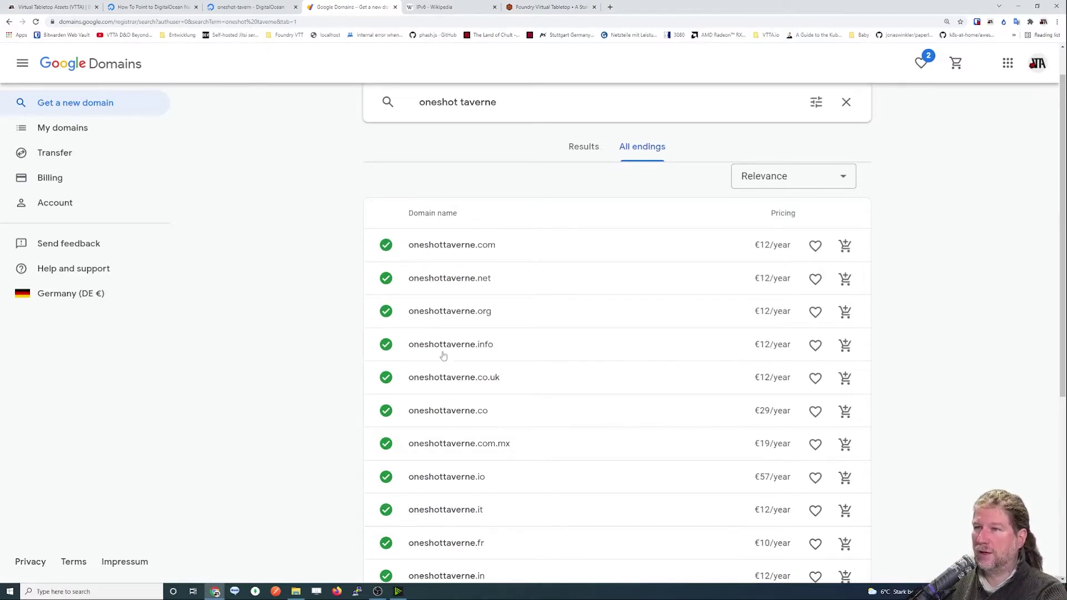
pyautogui.scroll(-5, 445, 389)
pyautogui.scroll(-3, 456, 468)
pyautogui.scroll(10, 448, 452)
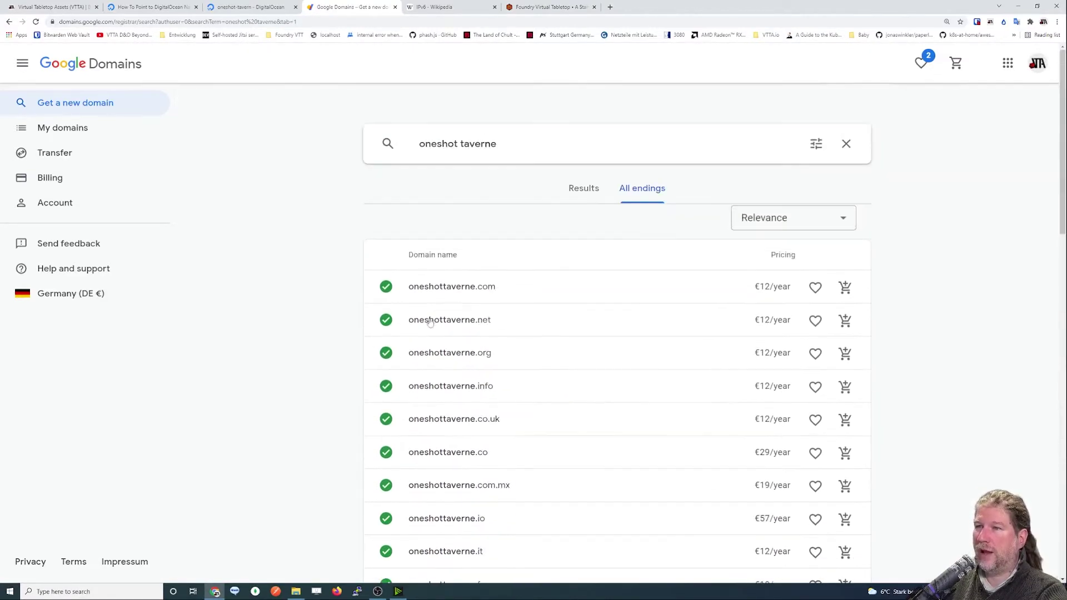
pyautogui.press('BackSpace')
pyautogui.write('-')
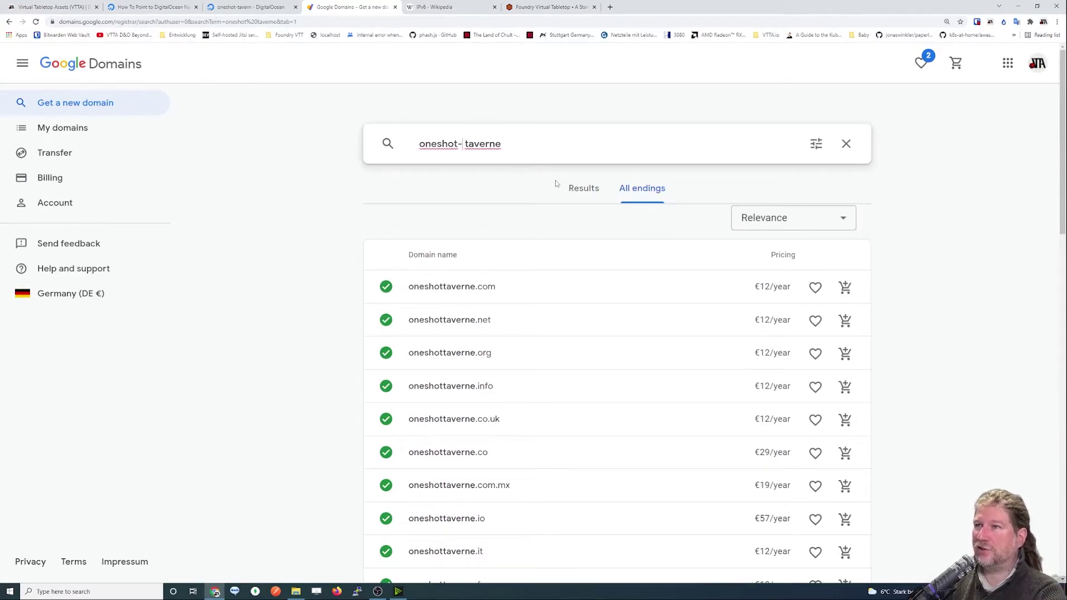
pyautogui.press('Return')
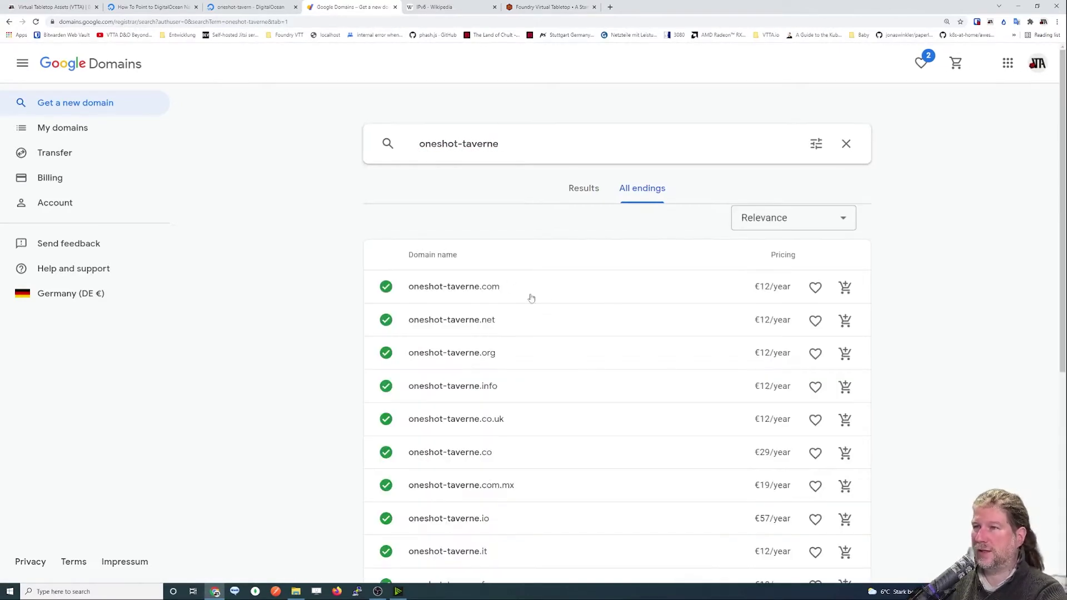
# Search for oneshot-taverne.de and add it to the basket at €7/year.
pyautogui.click(524, 147)
pyautogui.write('.de')
pyautogui.press('Return')
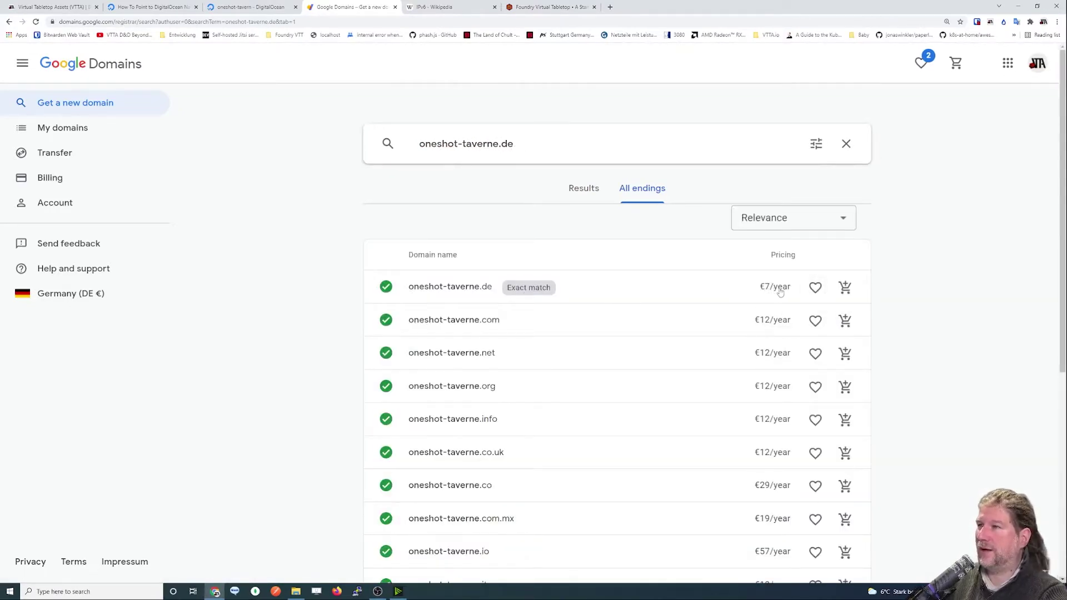
pyautogui.click(845, 288)
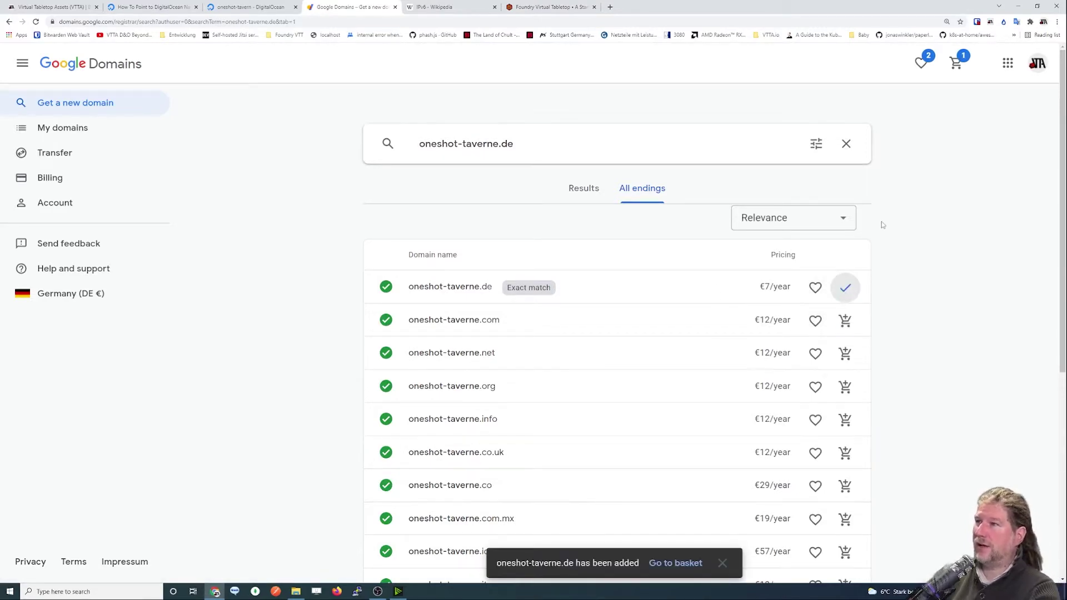
# Open the Google Domains basket holding oneshot-taverne.de at €7/year.
pyautogui.click(956, 63)
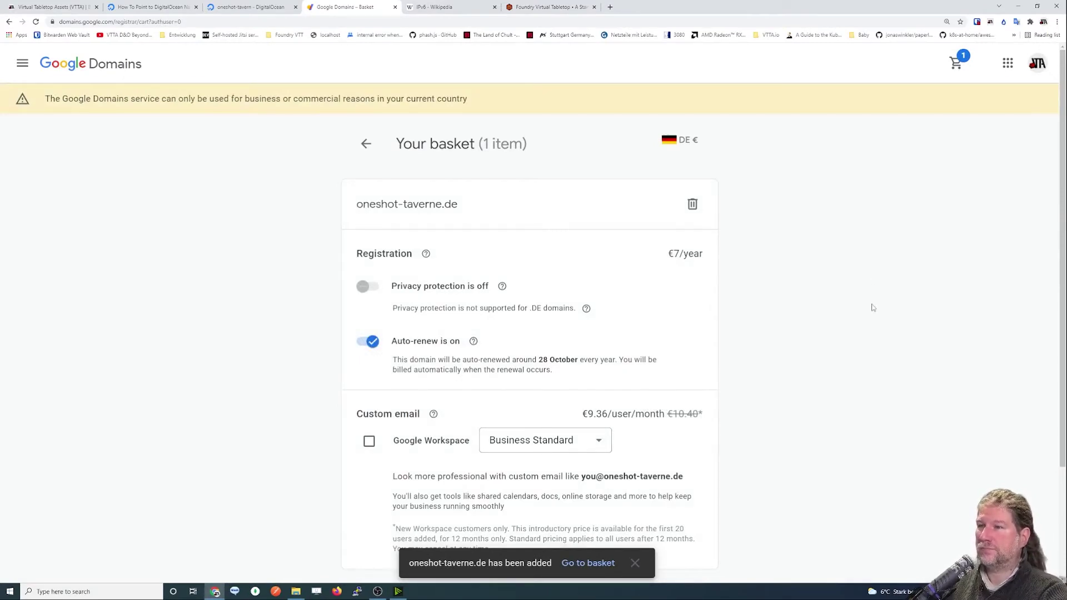
pyautogui.scroll(-2, 872, 307)
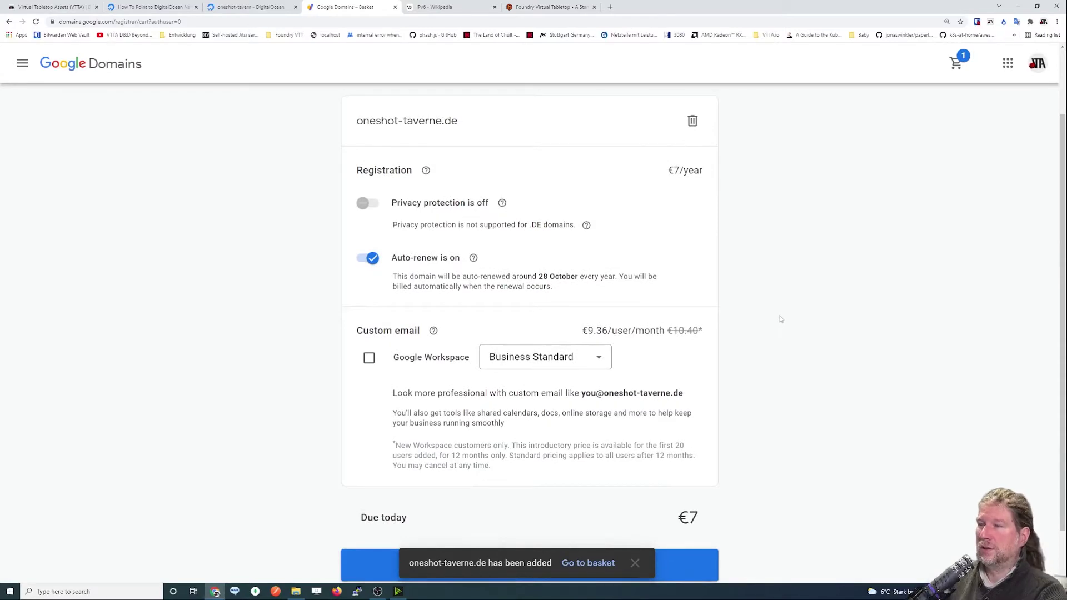
pyautogui.scroll(-1, 762, 319)
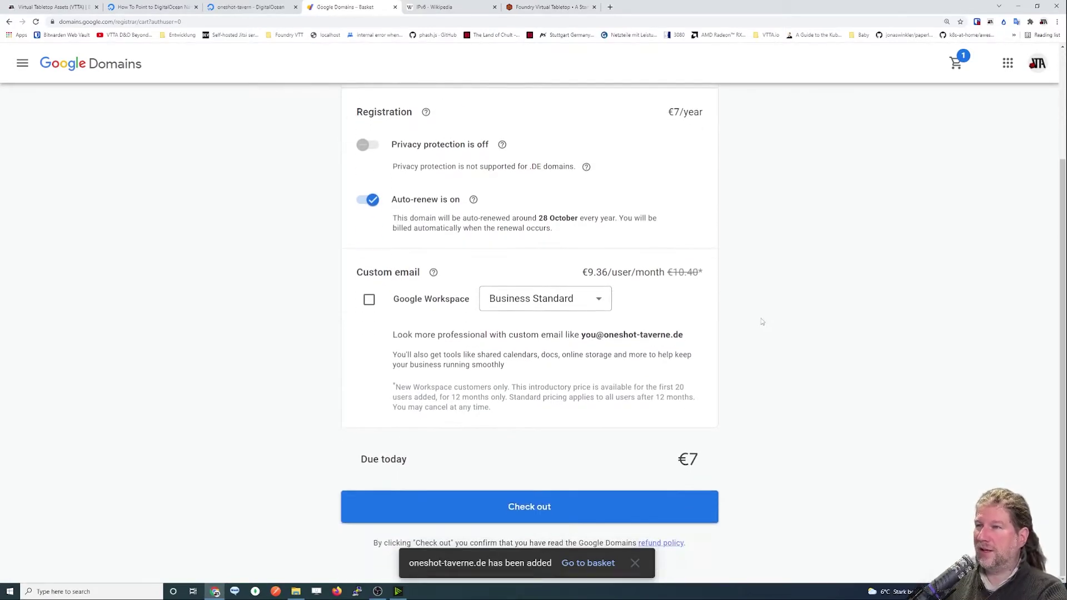
pyautogui.scroll(3, 695, 306)
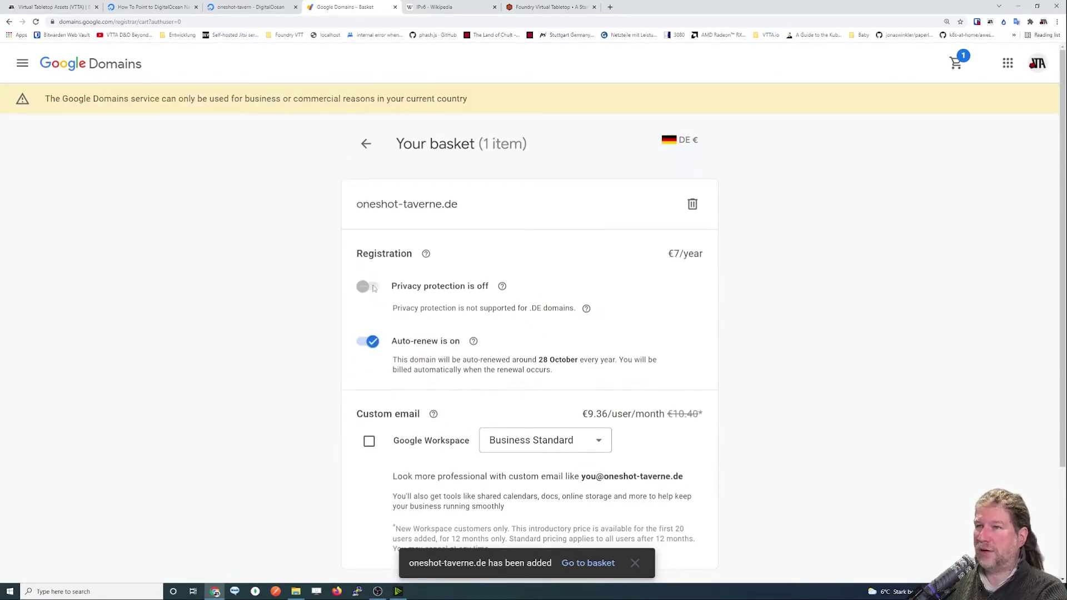
# Read the note explaining that .DE registrant details must be public in WHOIS.
pyautogui.moveTo(394, 308); pyautogui.dragTo(575, 315)
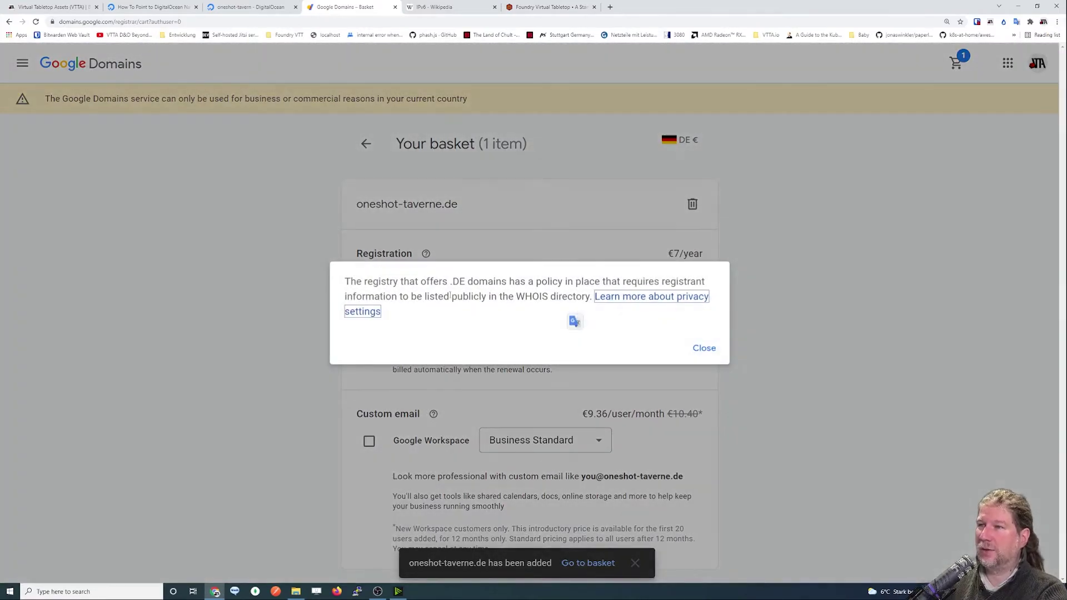
pyautogui.click(583, 298)
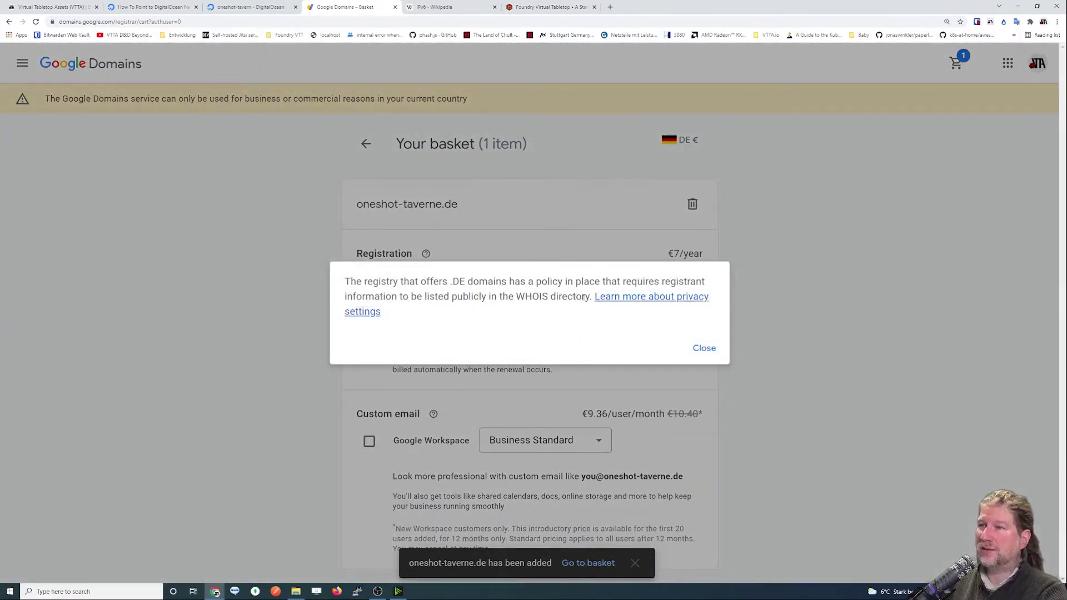
pyautogui.doubleClick(459, 281)
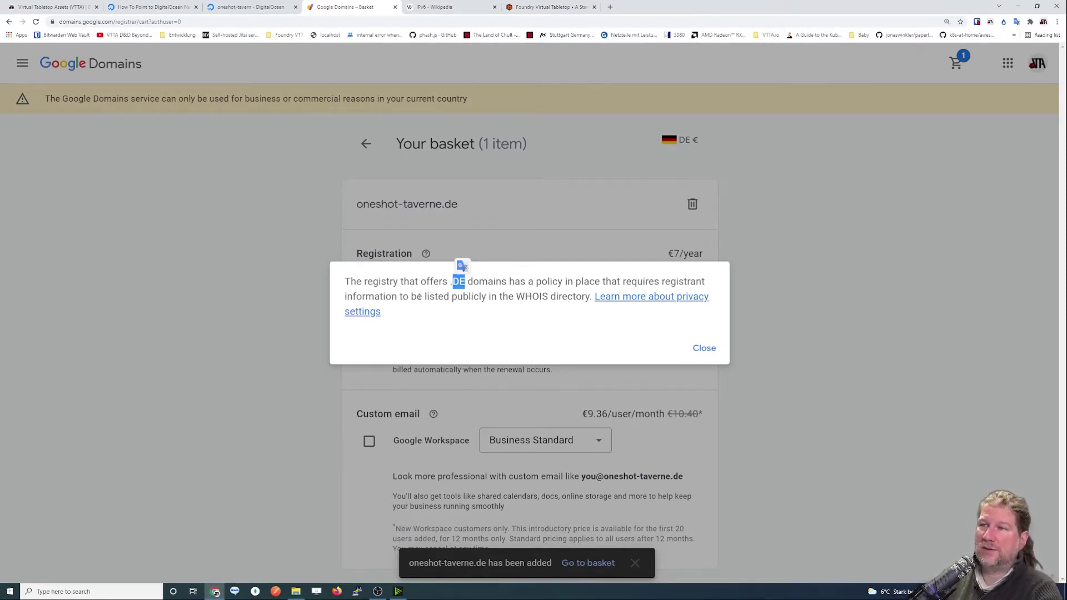
pyautogui.moveTo(425, 296); pyautogui.dragTo(539, 297)
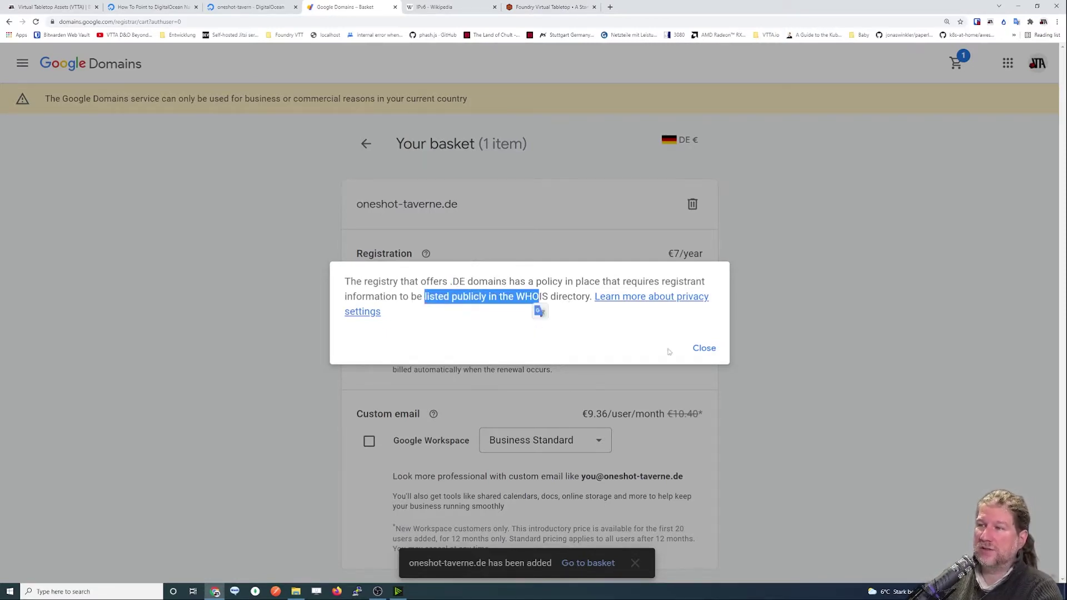
# Close the privacy note and complete the purchase of oneshot-taverne.de.
pyautogui.click(709, 351)
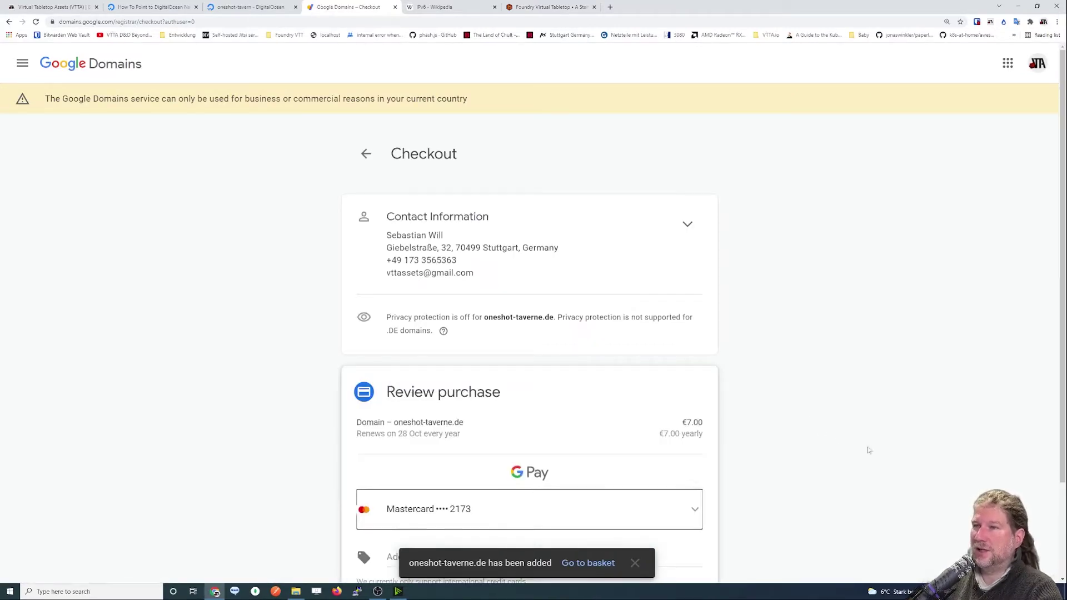
pyautogui.scroll(-2, 538, 363)
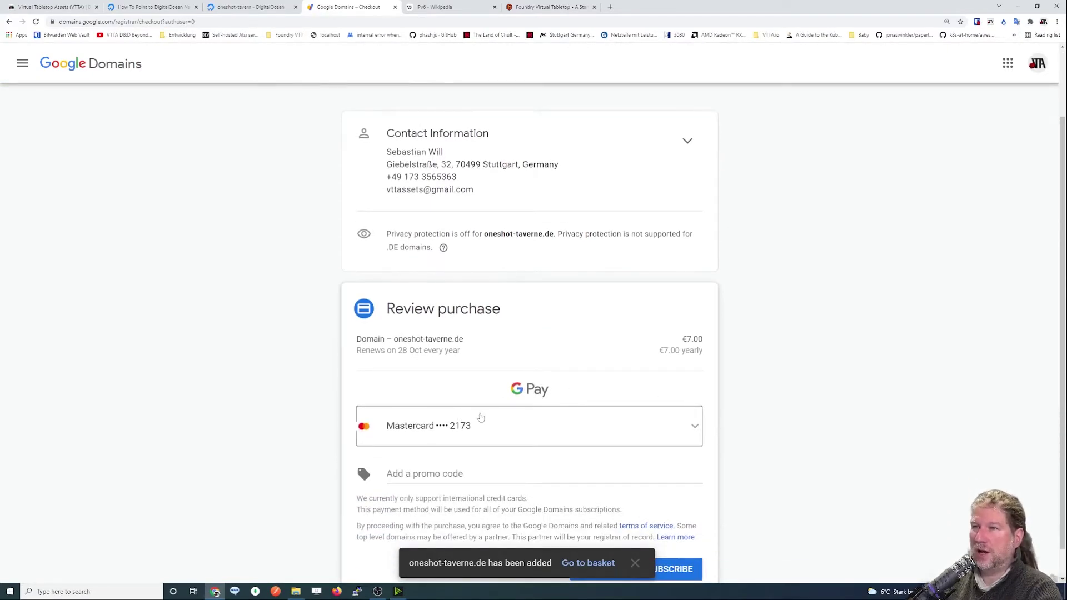
pyautogui.scroll(-1, 580, 426)
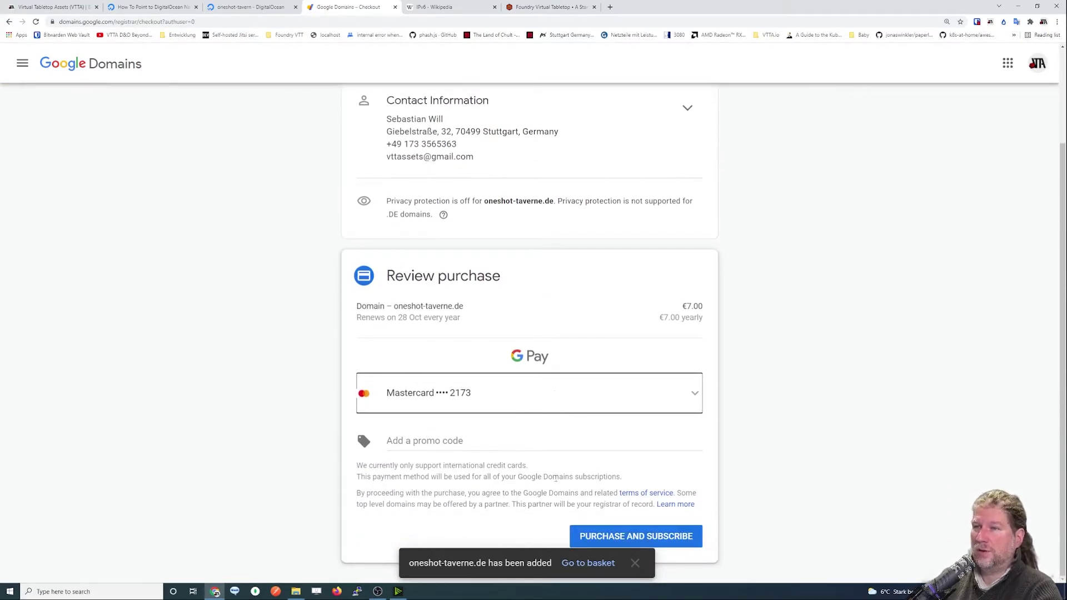
pyautogui.click(642, 538)
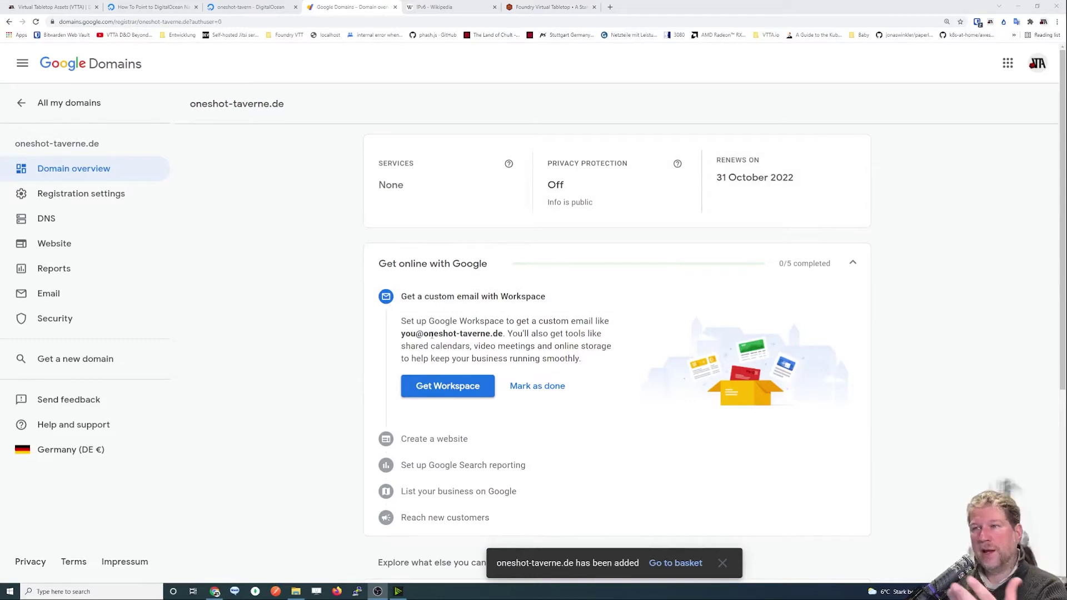
# Go to oneshot-taverne.de's DNS settings and enter www as a record host name.
pyautogui.click(47, 219)
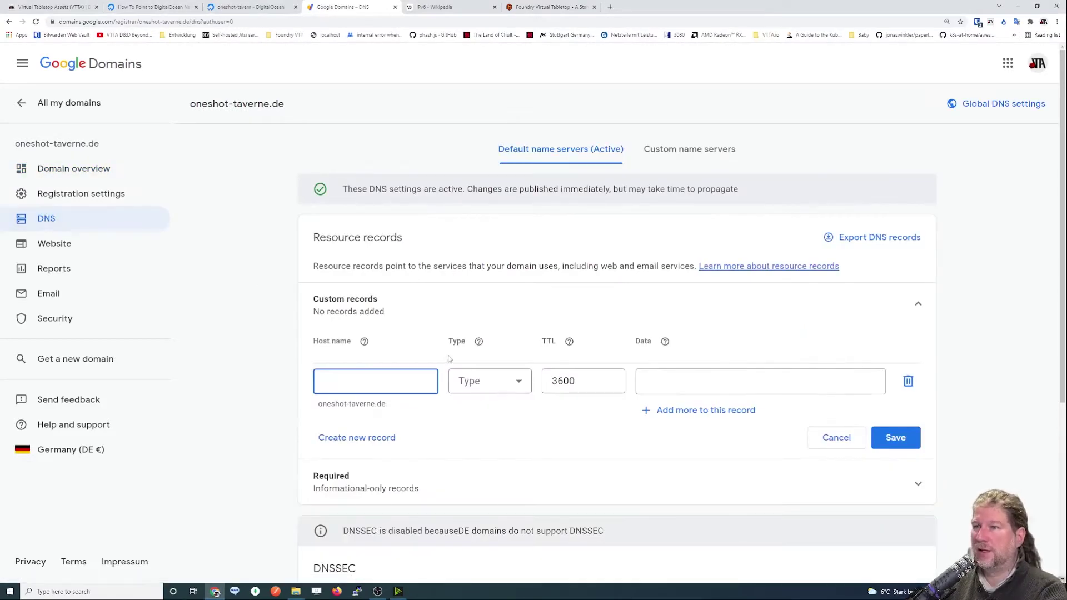
pyautogui.scroll(-1, 424, 383)
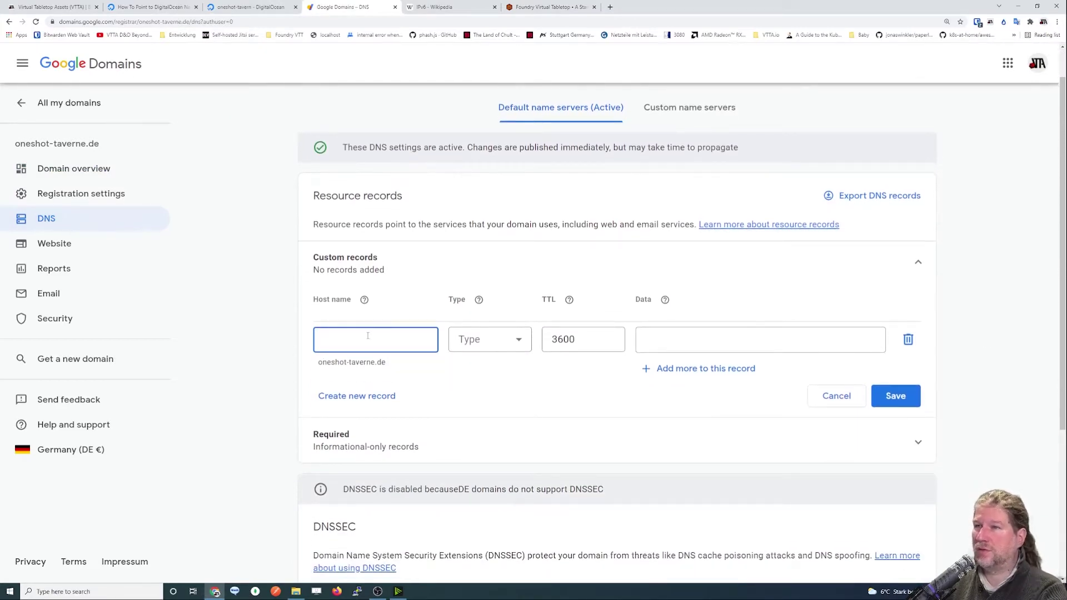
pyautogui.write('www')
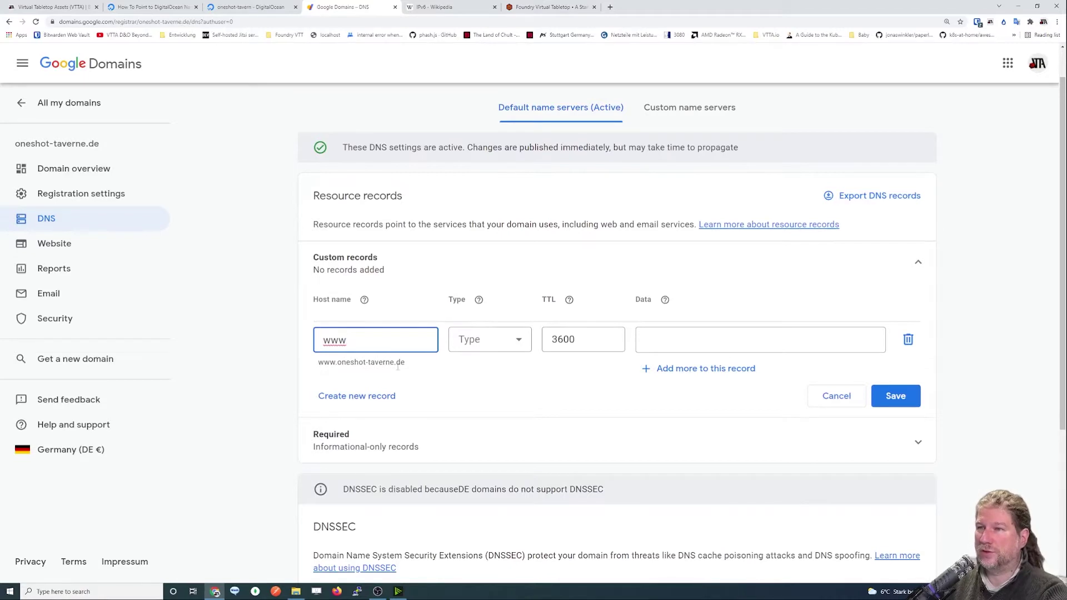
pyautogui.click(672, 342)
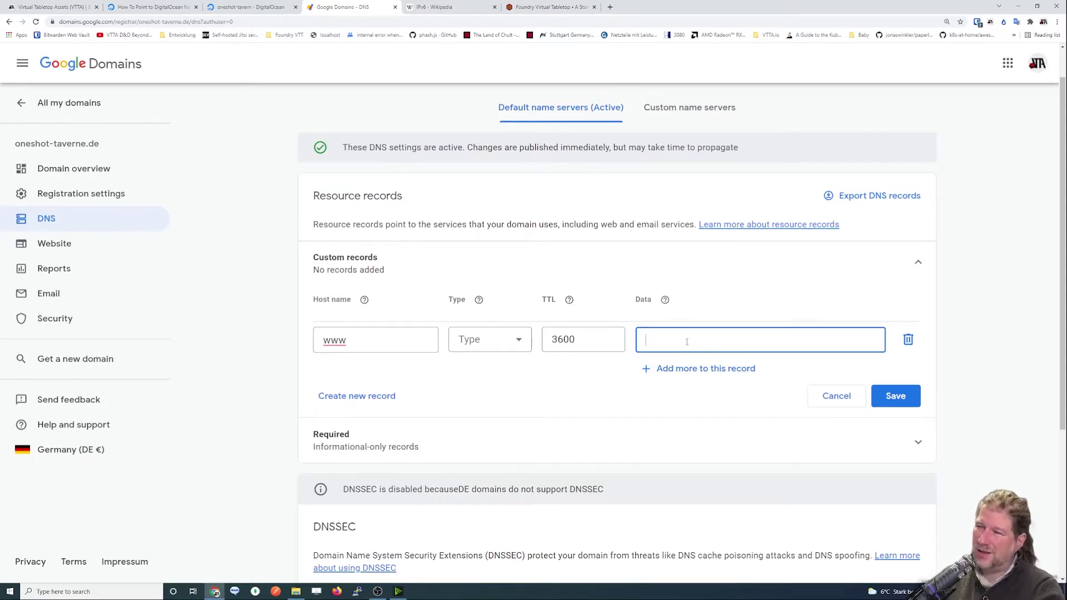
# Clear the www host name without saving and return to the DigitalOcean tutorial.
pyautogui.moveTo(359, 351); pyautogui.dragTo(291, 341)
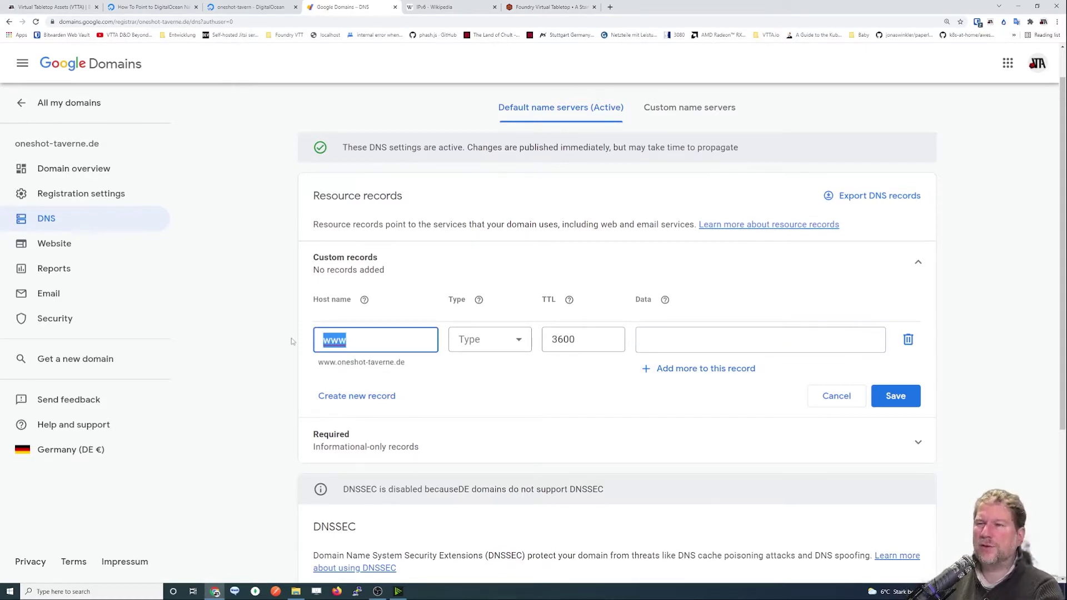
pyautogui.press('BackSpace')
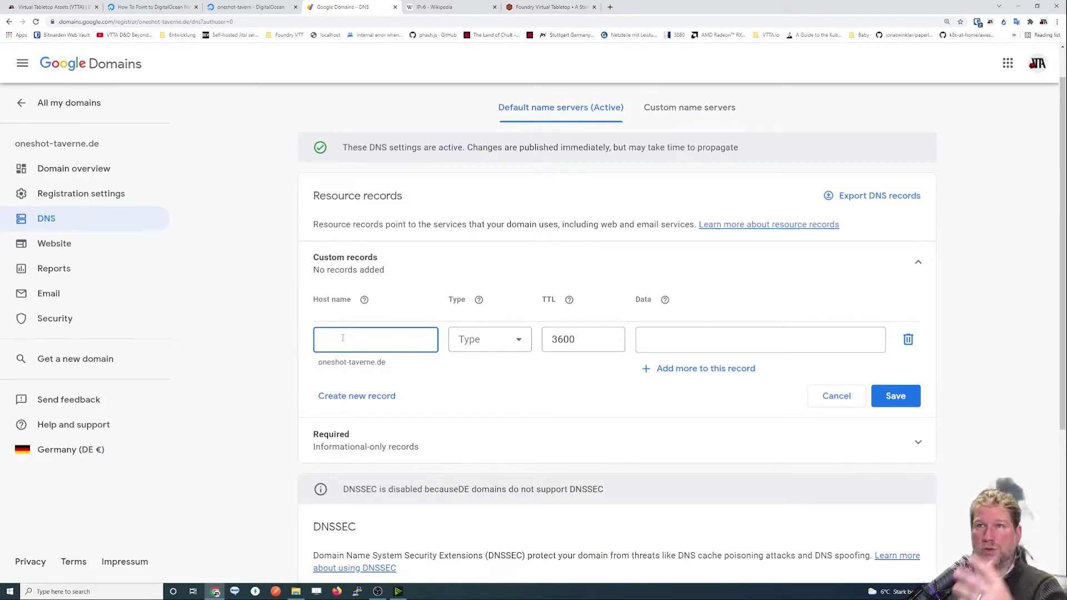
pyautogui.click(155, 7)
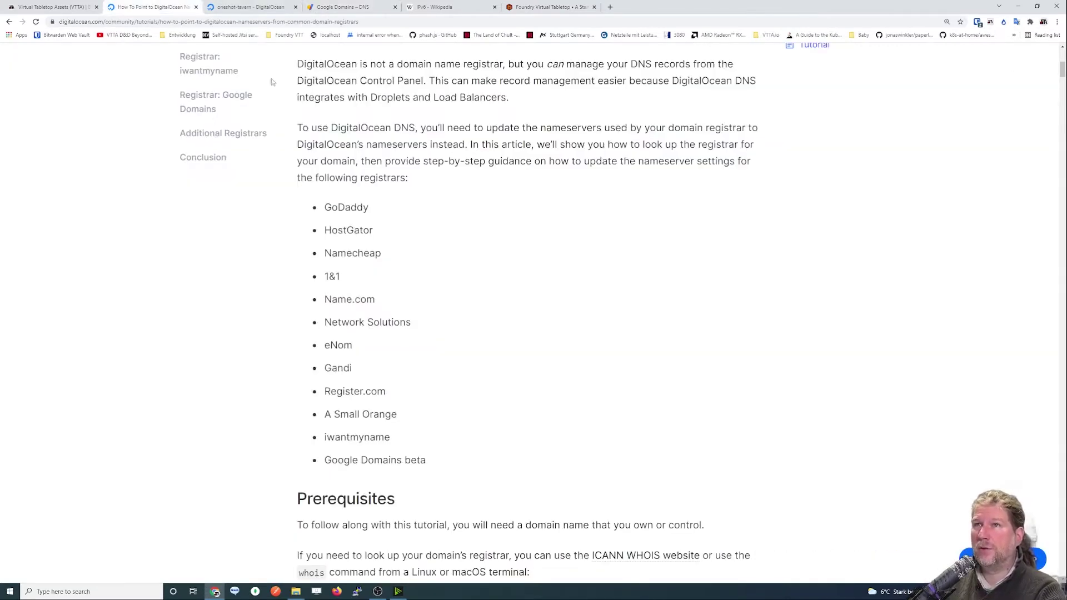
# Jump to the tutorial's 'Registrar: Google Domains' section.
pyautogui.scroll(-5, 282, 234)
pyautogui.scroll(-16, 284, 234)
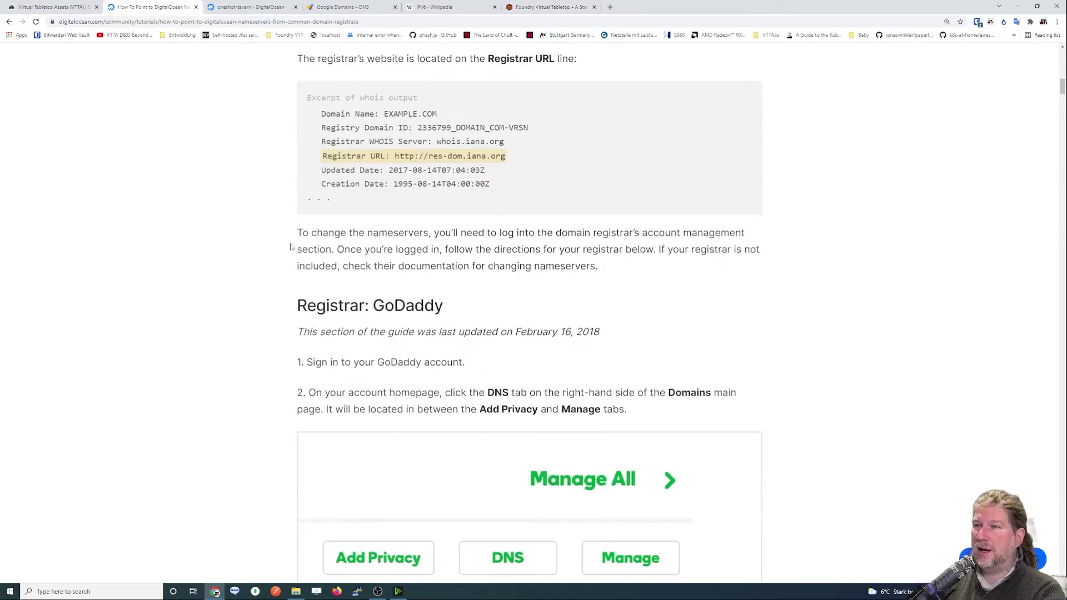
pyautogui.scroll(17, 386, 269)
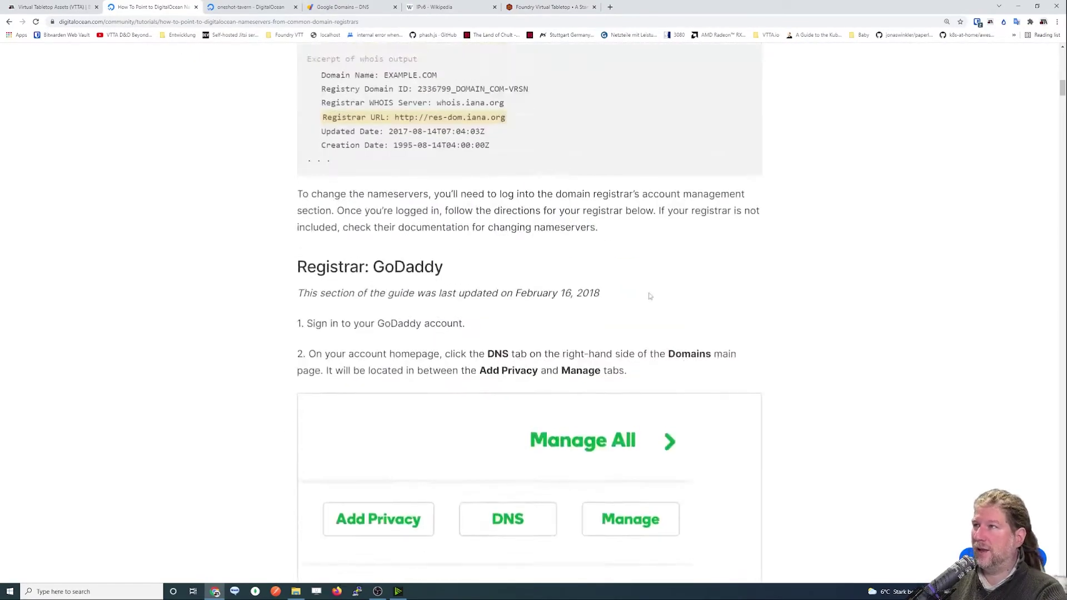
pyautogui.scroll(9, 426, 211)
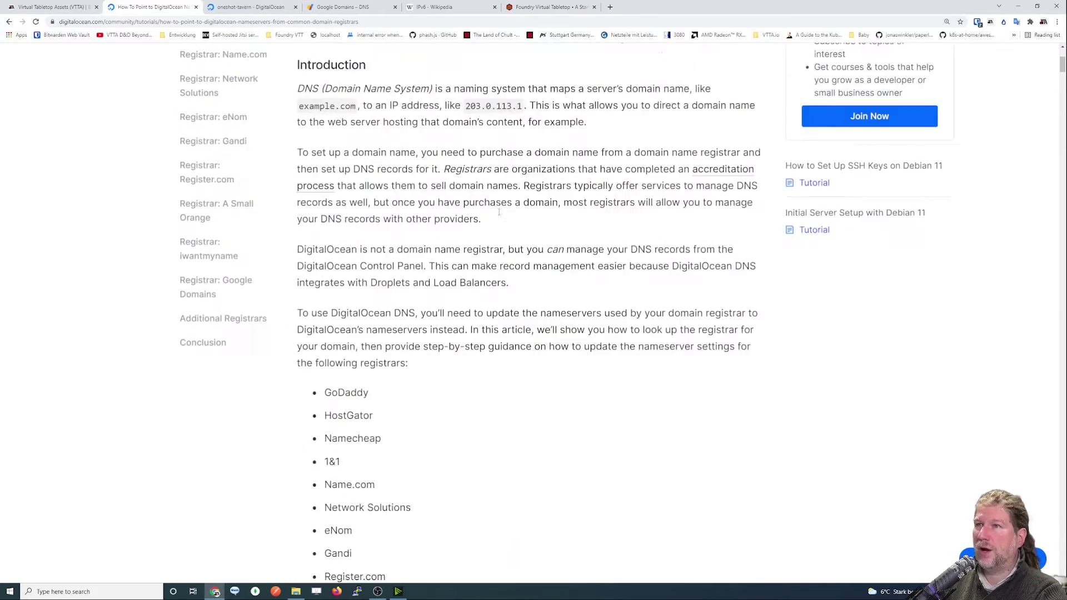
pyautogui.click(200, 399)
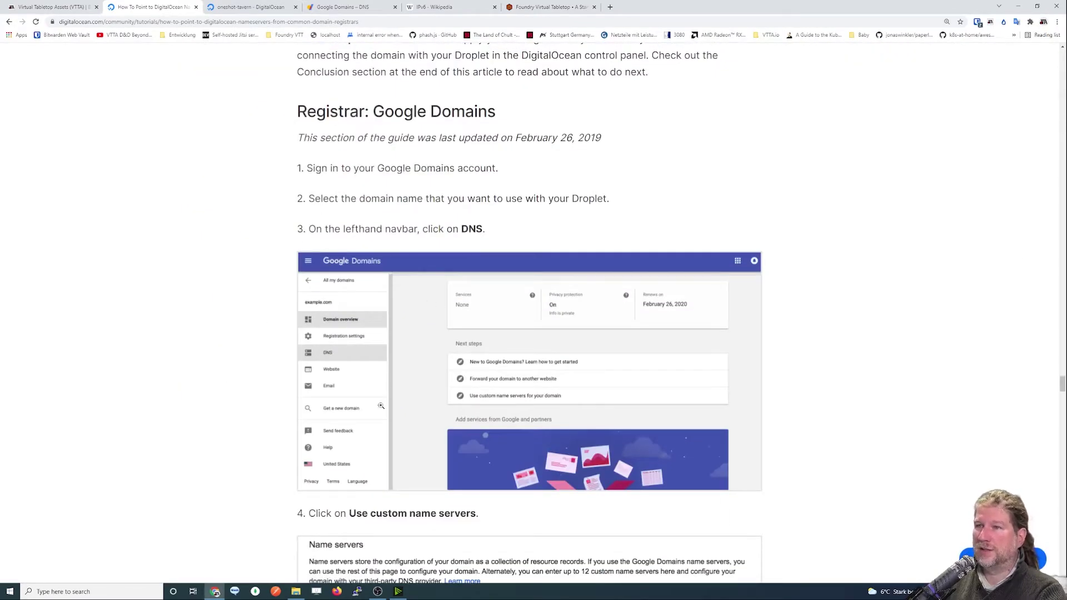
# Highlight the ns1 and ns2.digitalocean.com nameservers and copy ns1.digitalocean.com.
pyautogui.scroll(-2, 395, 300)
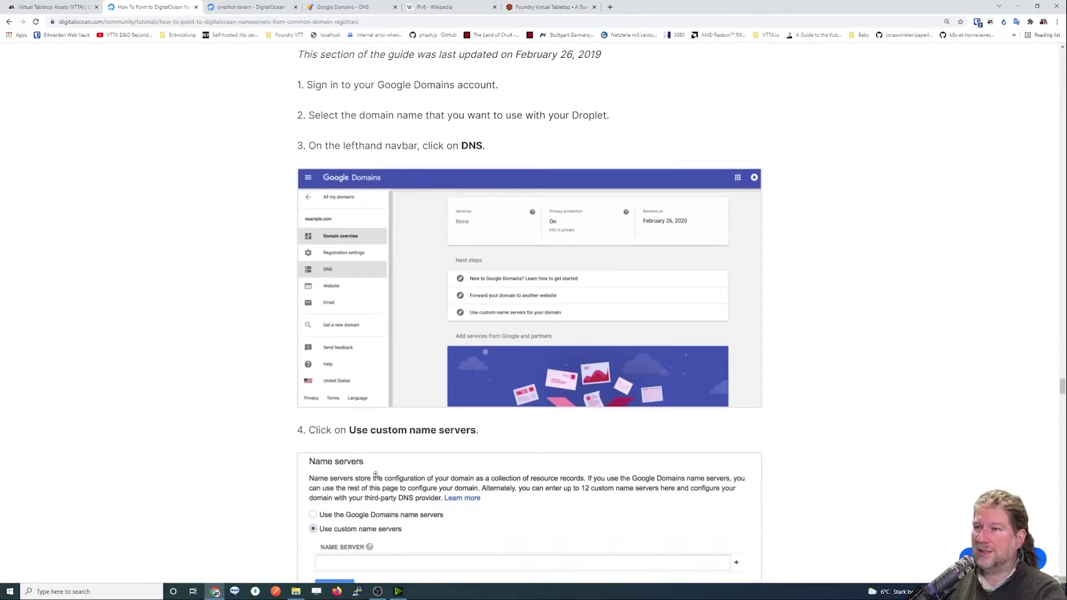
pyautogui.moveTo(348, 430); pyautogui.dragTo(492, 434)
pyautogui.scroll(-4, 552, 425)
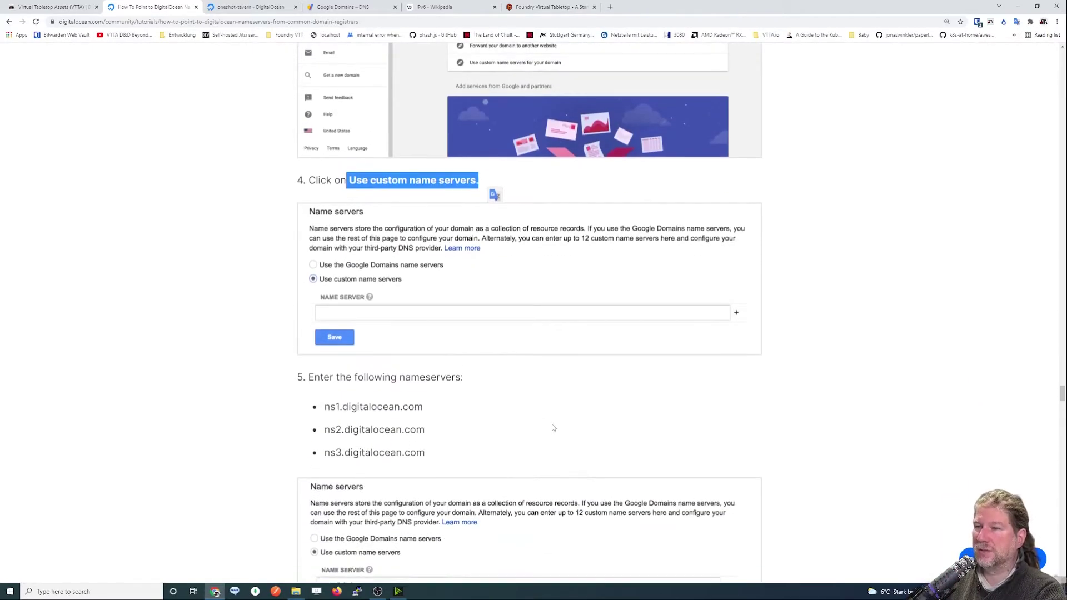
pyautogui.moveTo(324, 407); pyautogui.dragTo(426, 430)
pyautogui.moveTo(326, 433); pyautogui.dragTo(425, 432)
pyautogui.moveTo(326, 406); pyautogui.dragTo(423, 408)
pyautogui.hotkey('ctrl', 'c')
pyautogui.click(329, 8)
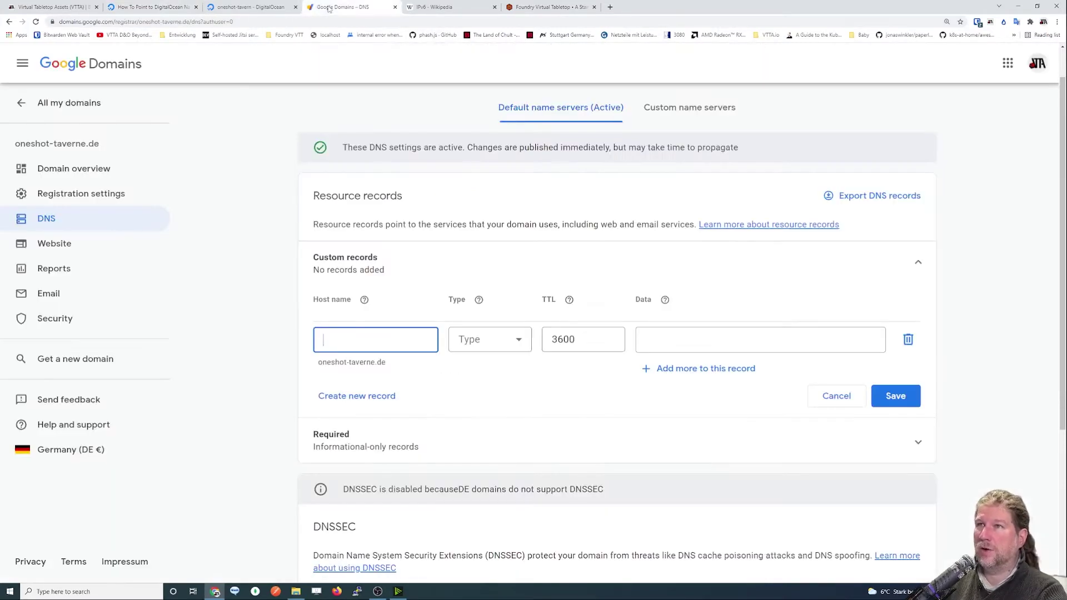
# Switch to custom name servers and paste ns1.digitalocean.com into three nameserver fields.
pyautogui.click(690, 107)
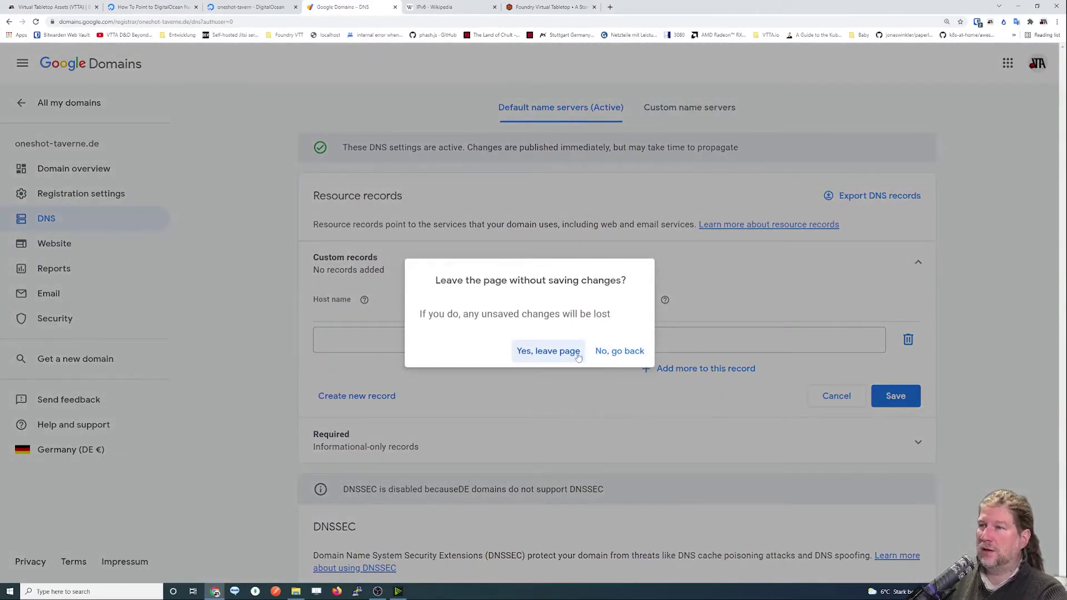
pyautogui.click(544, 351)
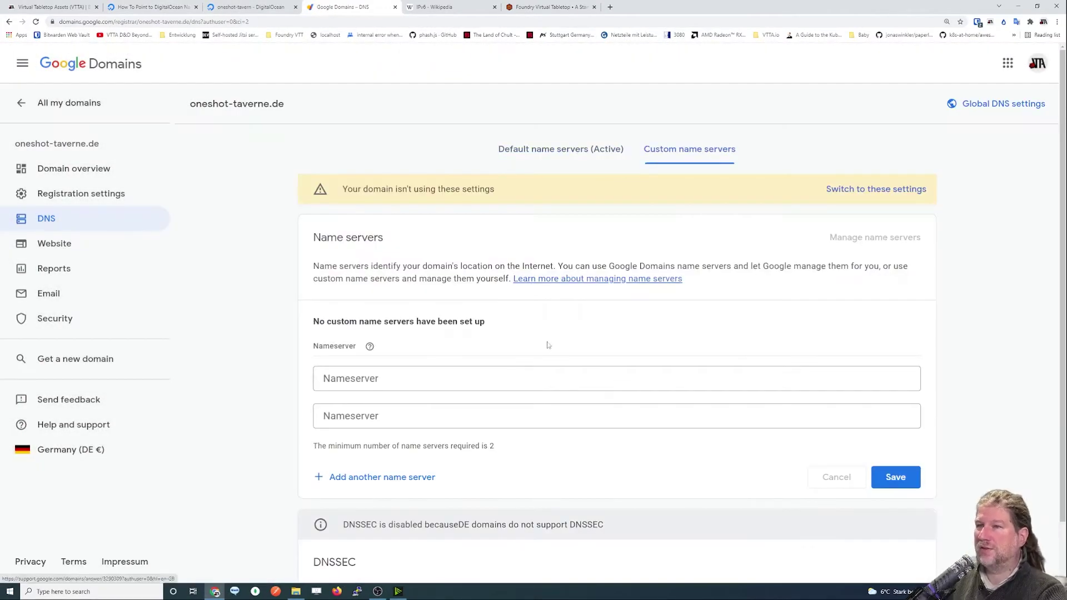
pyautogui.click(339, 373)
pyautogui.hotkey('ctrl', 'v')
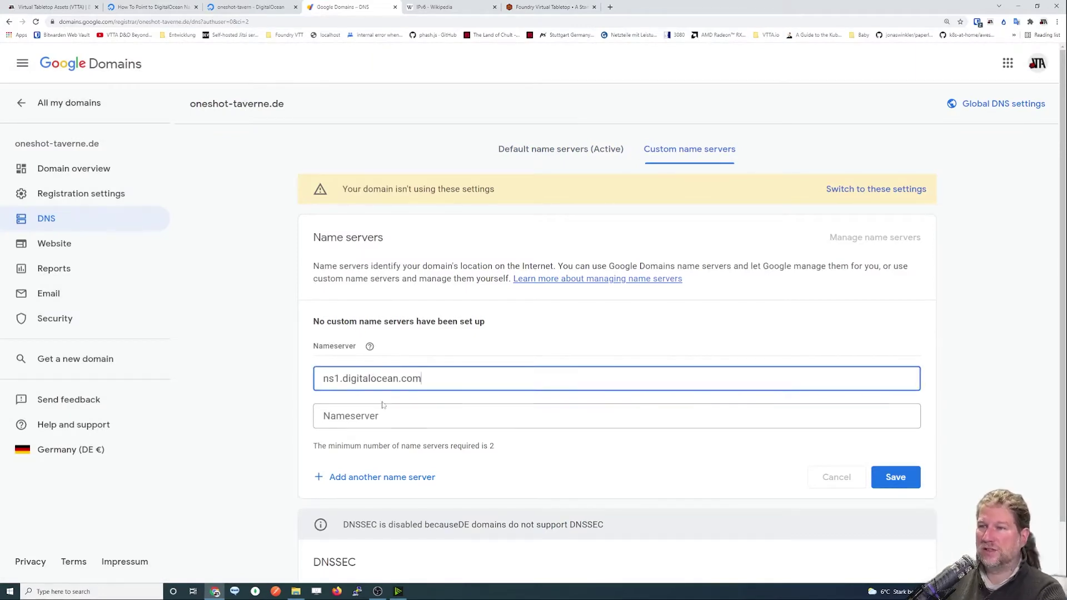
pyautogui.click(384, 412)
pyautogui.hotkey('ctrl', 'v')
pyautogui.click(359, 478)
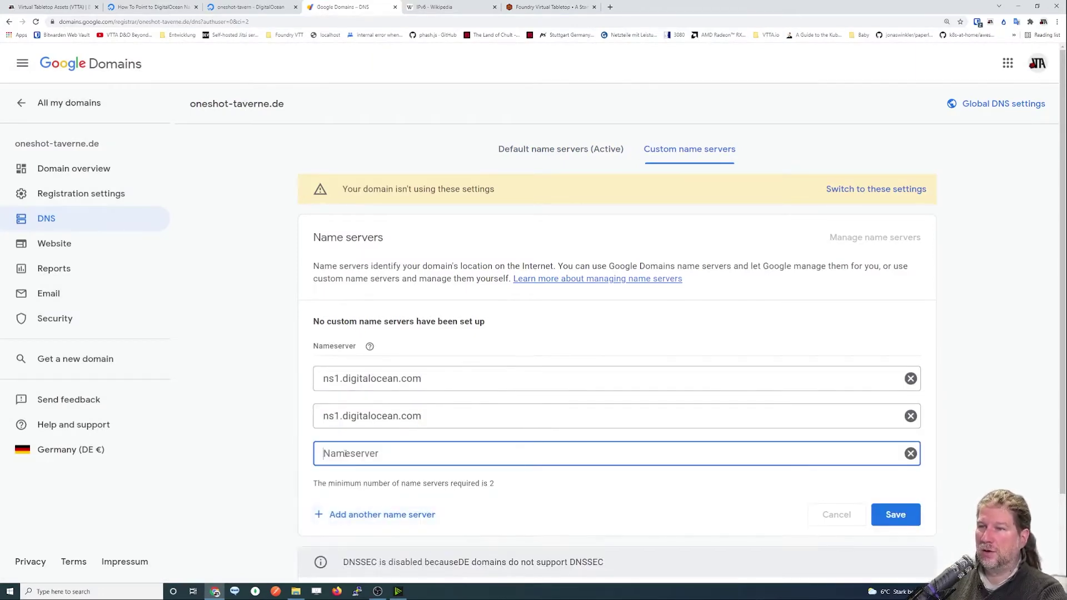
pyautogui.hotkey('ctrl', 'v')
# Correct the second and third entries to ns2 and ns3.digitalocean.com, save, and copy the domain name.
pyautogui.moveTo(334, 416); pyautogui.dragTo(339, 416)
pyautogui.write('2')
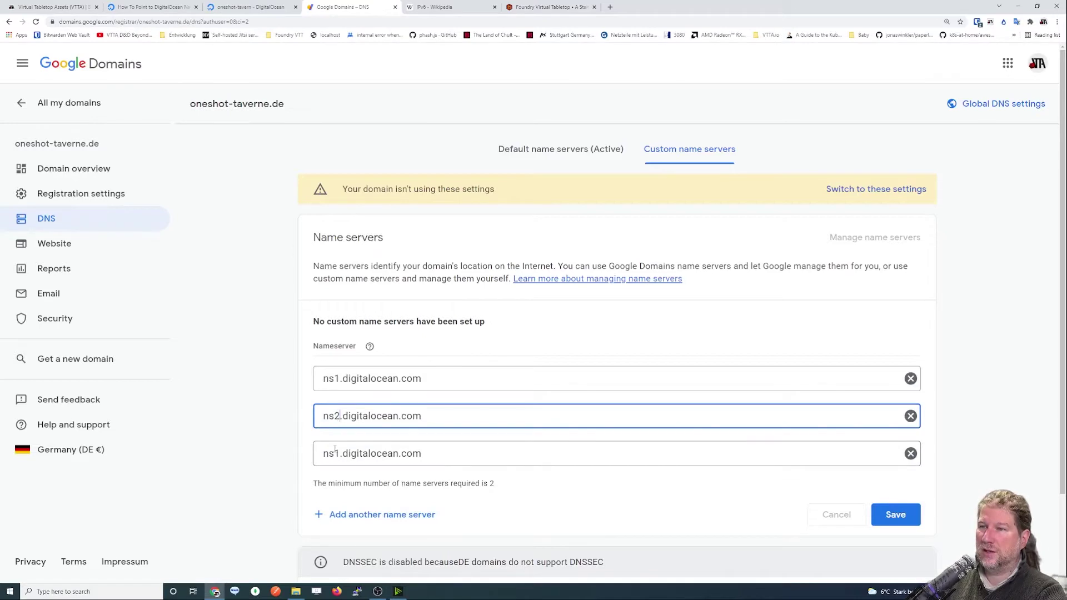
pyautogui.moveTo(334, 453); pyautogui.dragTo(339, 454)
pyautogui.write('3')
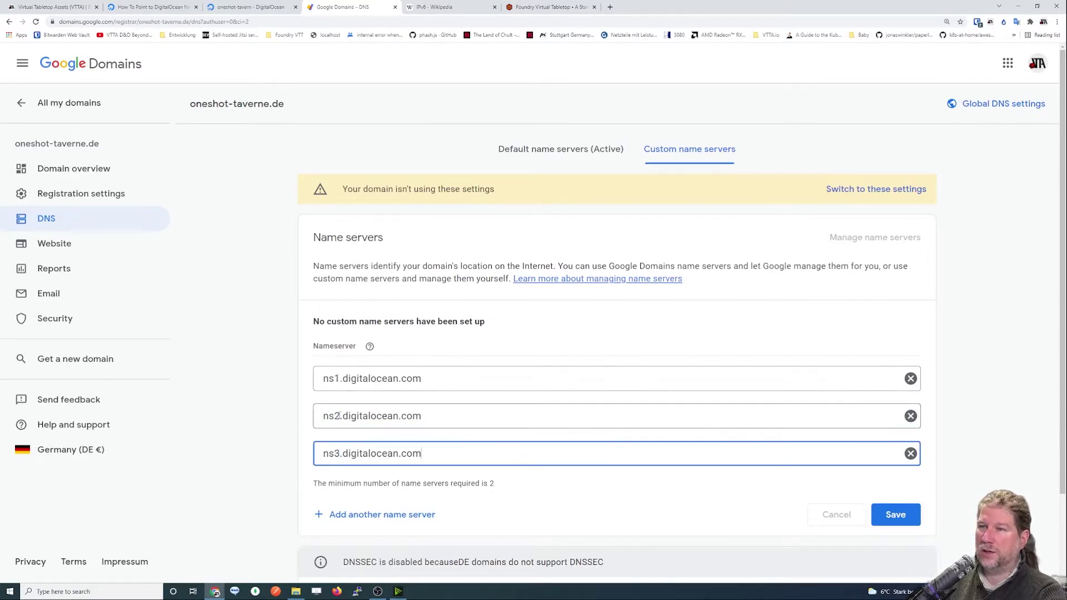
pyautogui.click(904, 514)
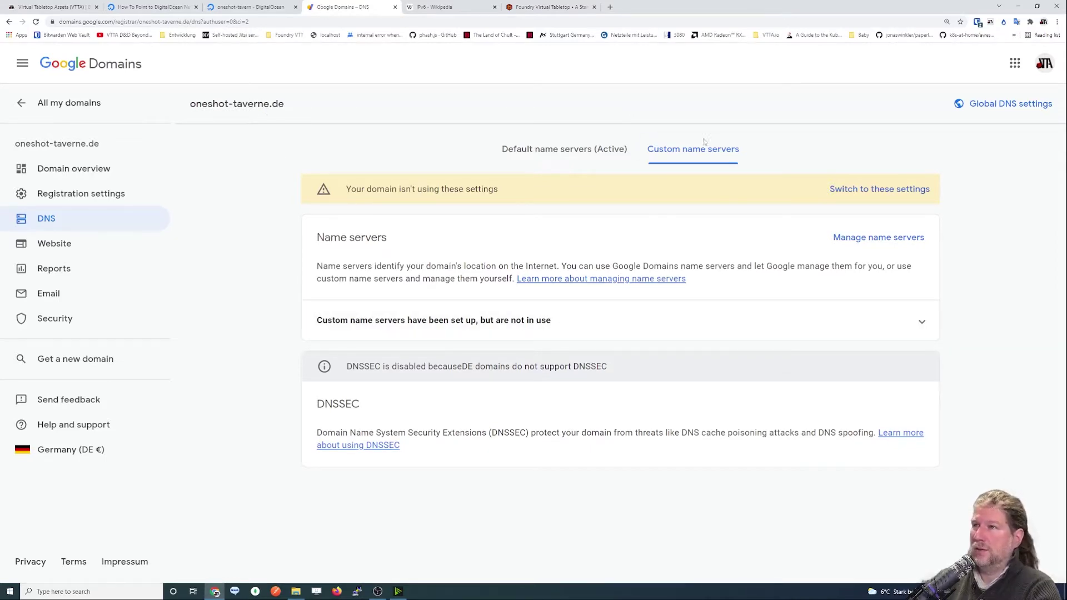
pyautogui.moveTo(189, 105); pyautogui.dragTo(285, 106)
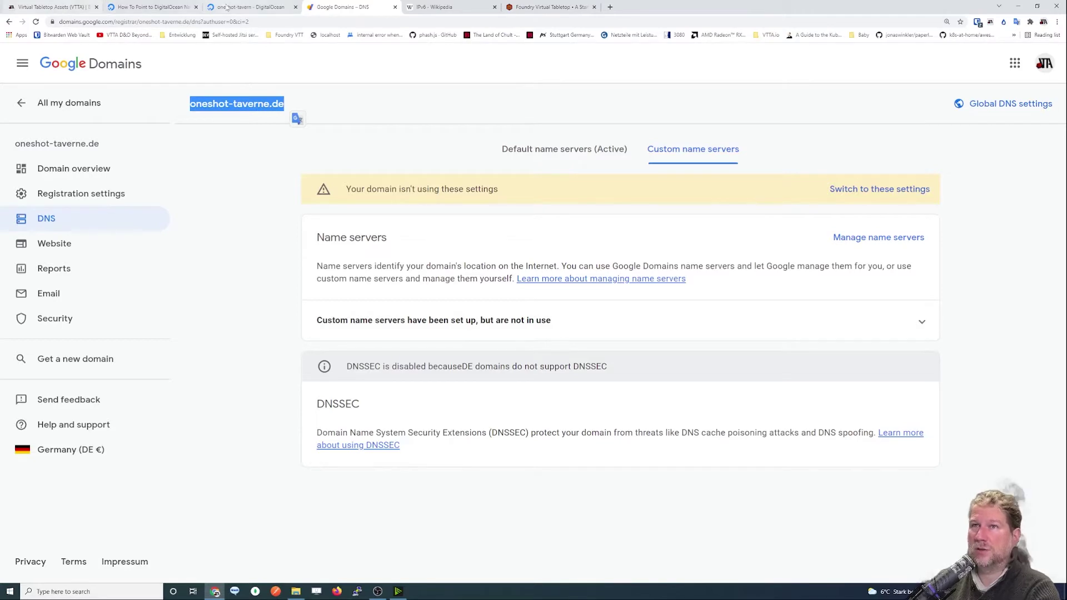
pyautogui.click(284, 5)
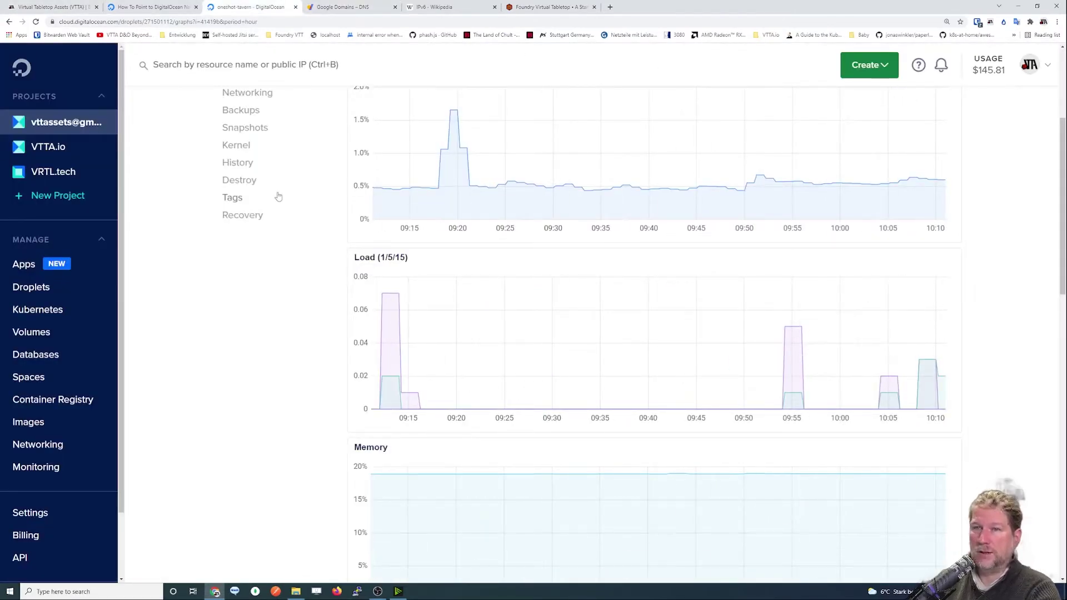
# Go to Networking > Domains in the DigitalOcean control panel.
pyautogui.click(26, 446)
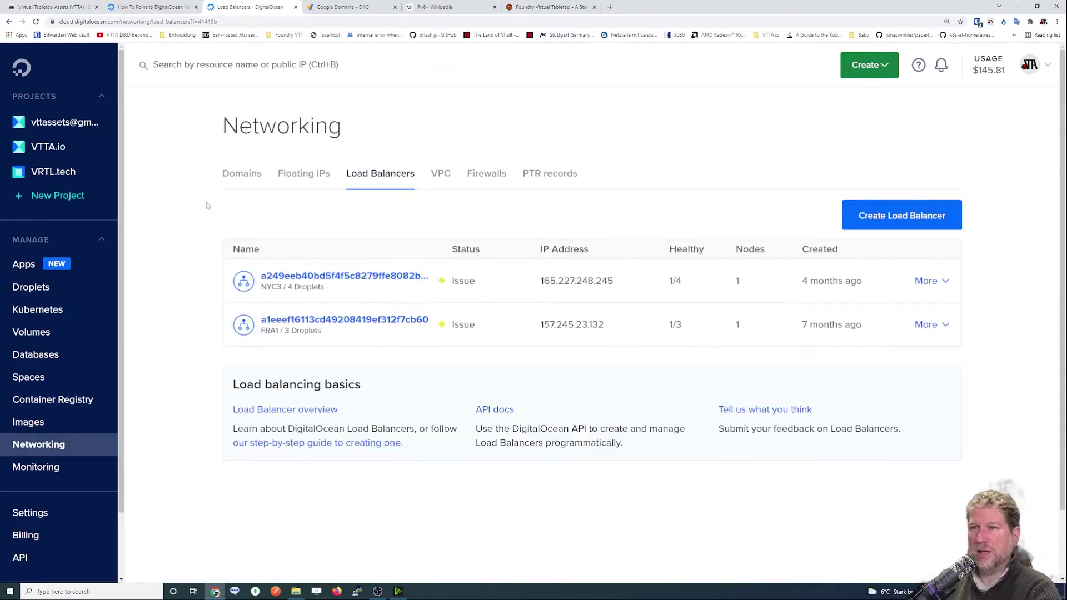
pyautogui.click(242, 175)
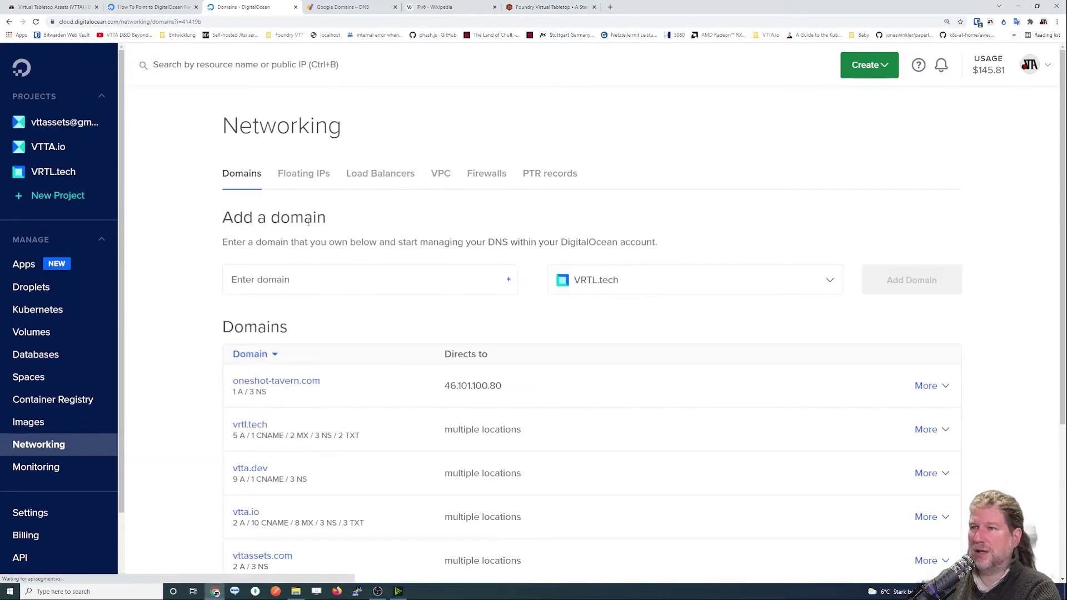
pyautogui.scroll(-1, 428, 268)
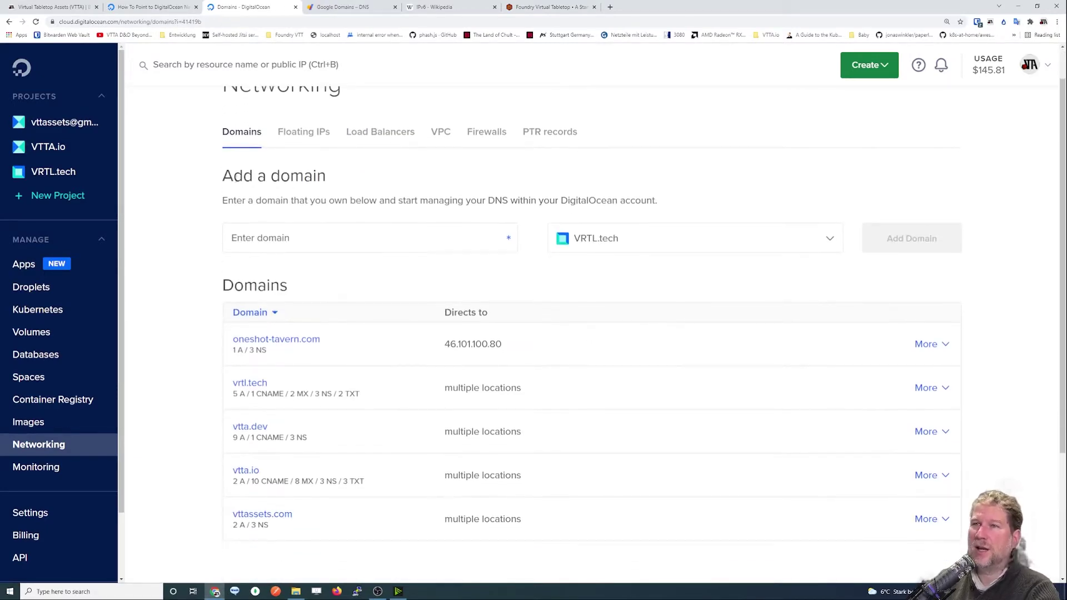
pyautogui.scroll(1, 243, 136)
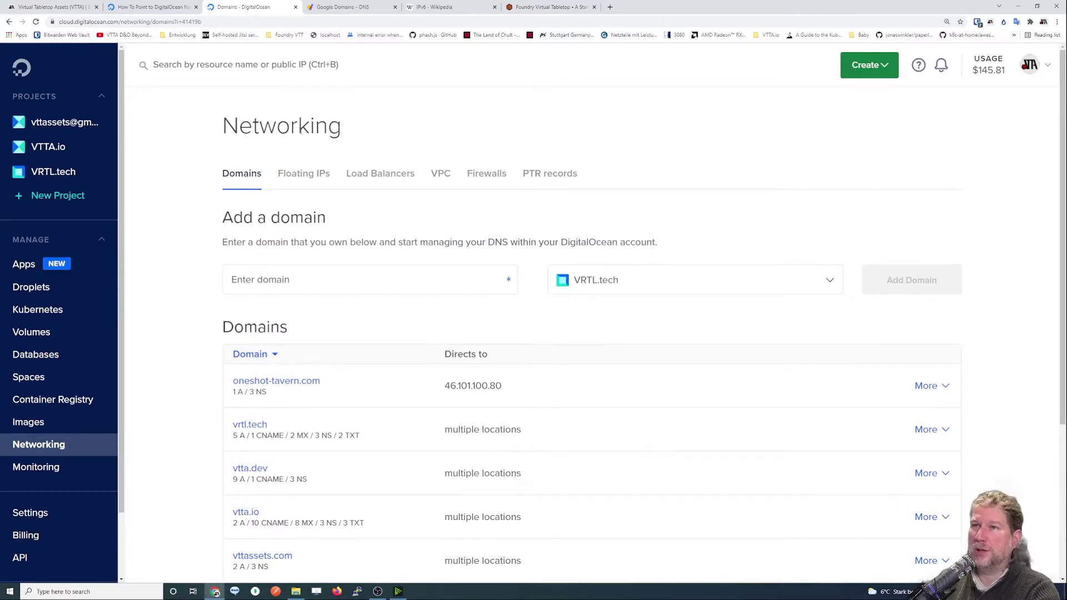
# Add oneshot-taverne.de as a domain assigned to the VTTA.io project.
pyautogui.click(306, 282)
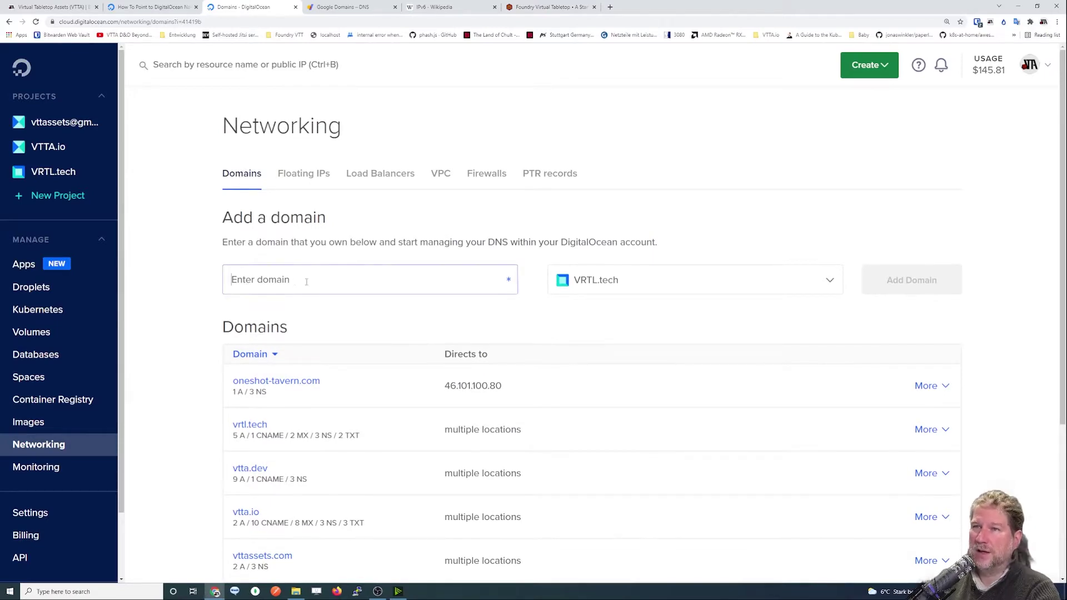
pyautogui.write('oneshot')
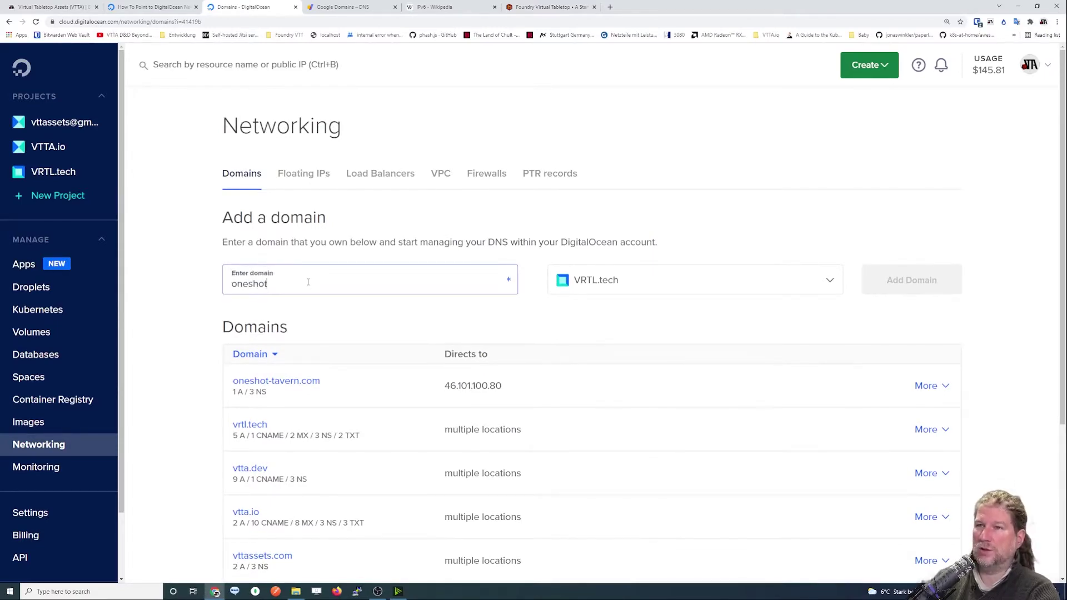
pyautogui.write('-taverne.de')
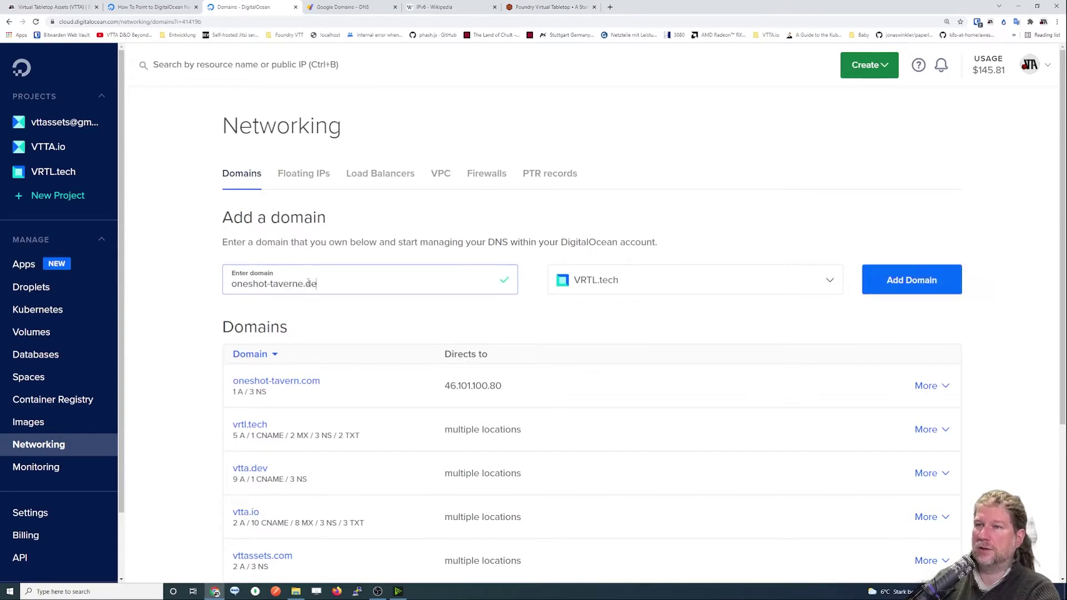
pyautogui.click(593, 284)
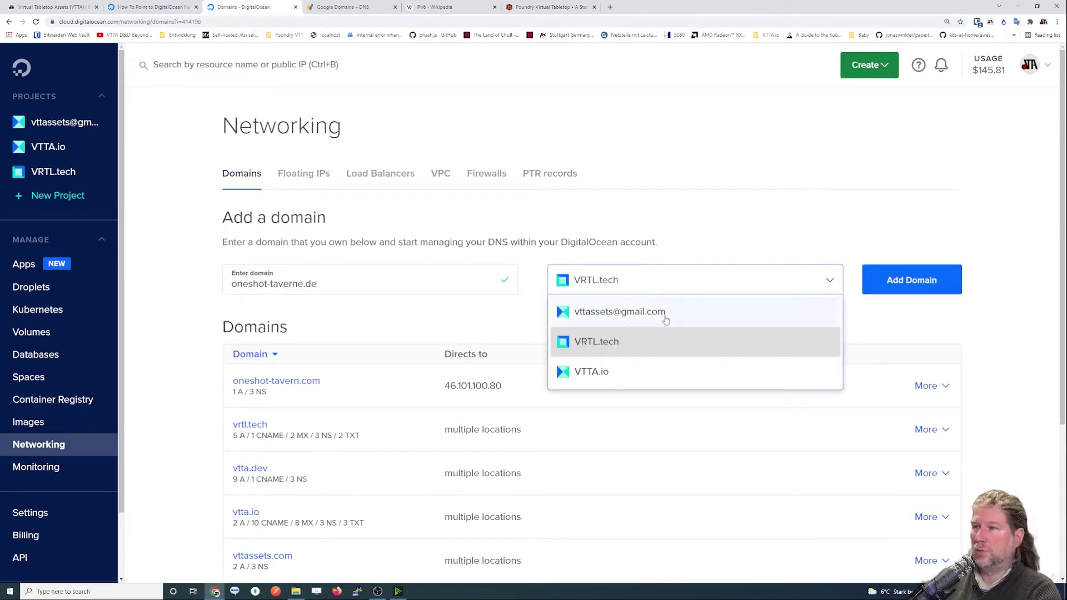
pyautogui.click(596, 374)
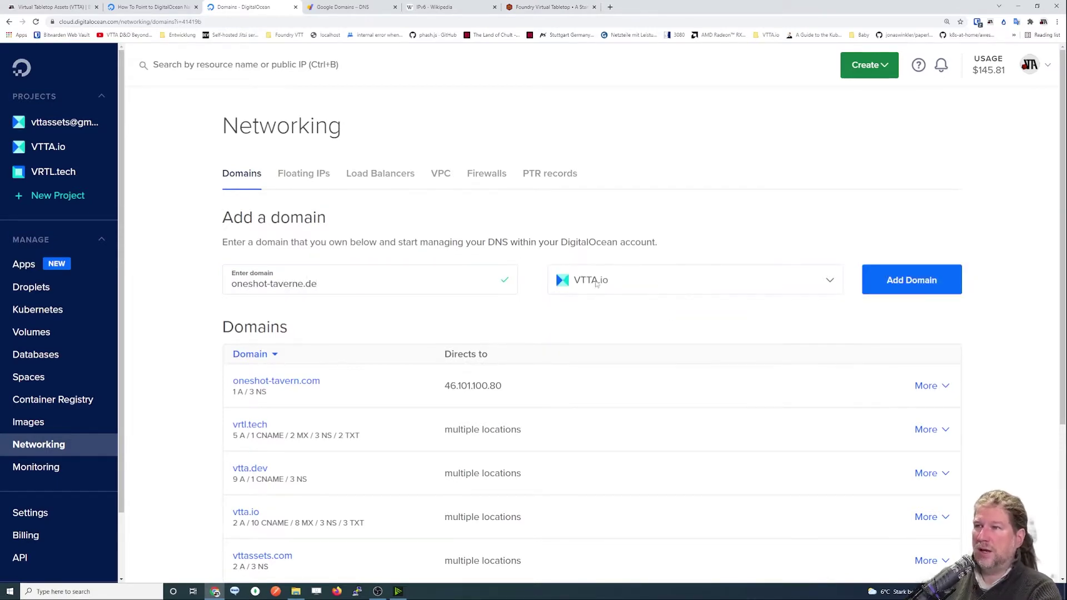
pyautogui.click(912, 281)
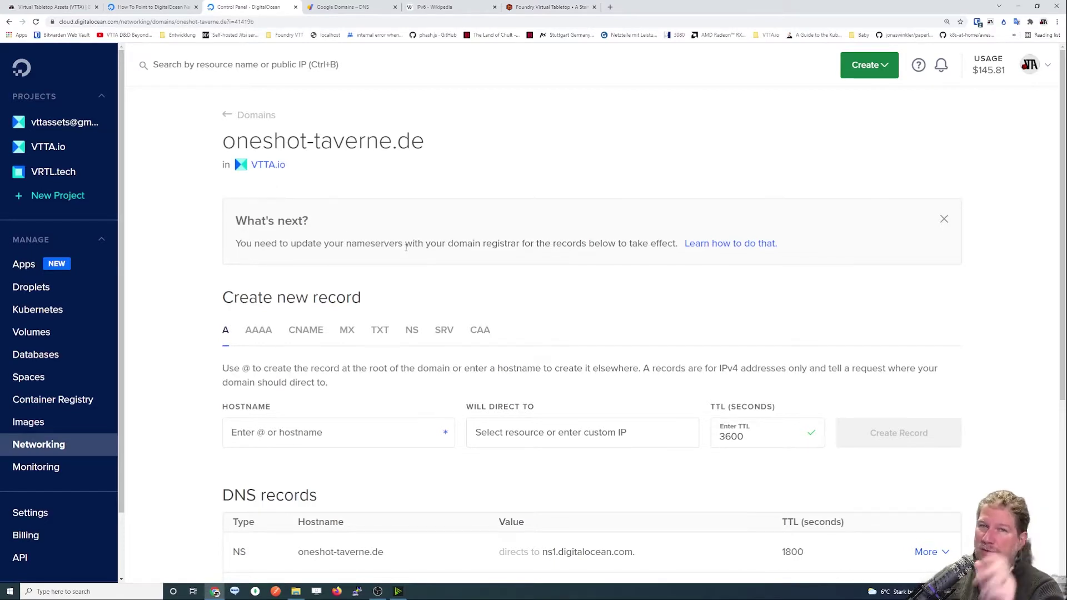
# Move Google Domains to its own right-half window showing the default name servers view.
pyautogui.scroll(-1, 359, 270)
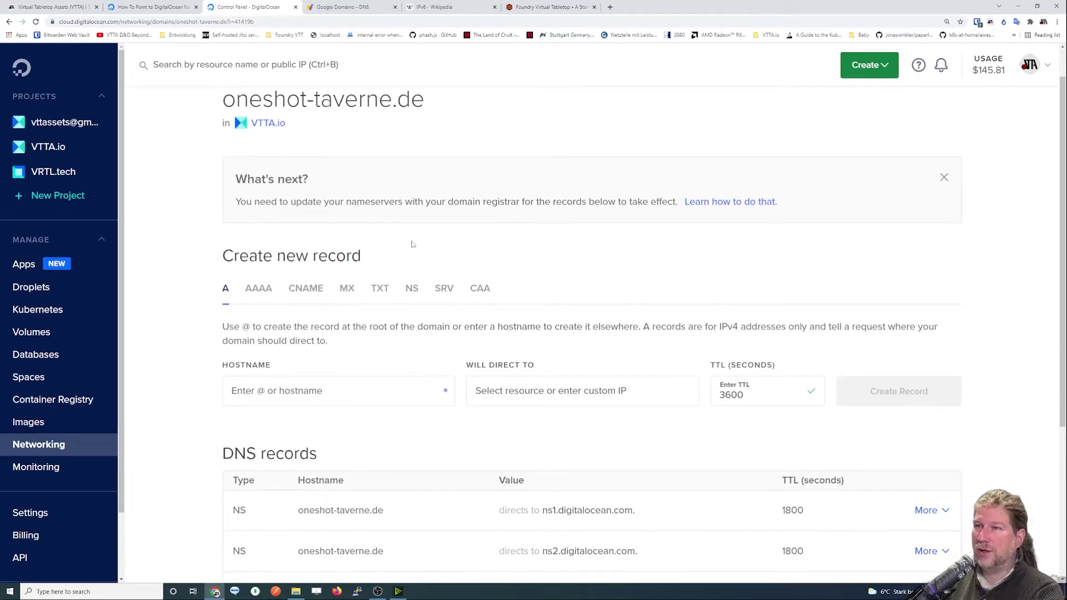
pyautogui.moveTo(336, 8); pyautogui.dragTo(1064, 167)
pyautogui.click(285, 181)
pyautogui.click(211, 8)
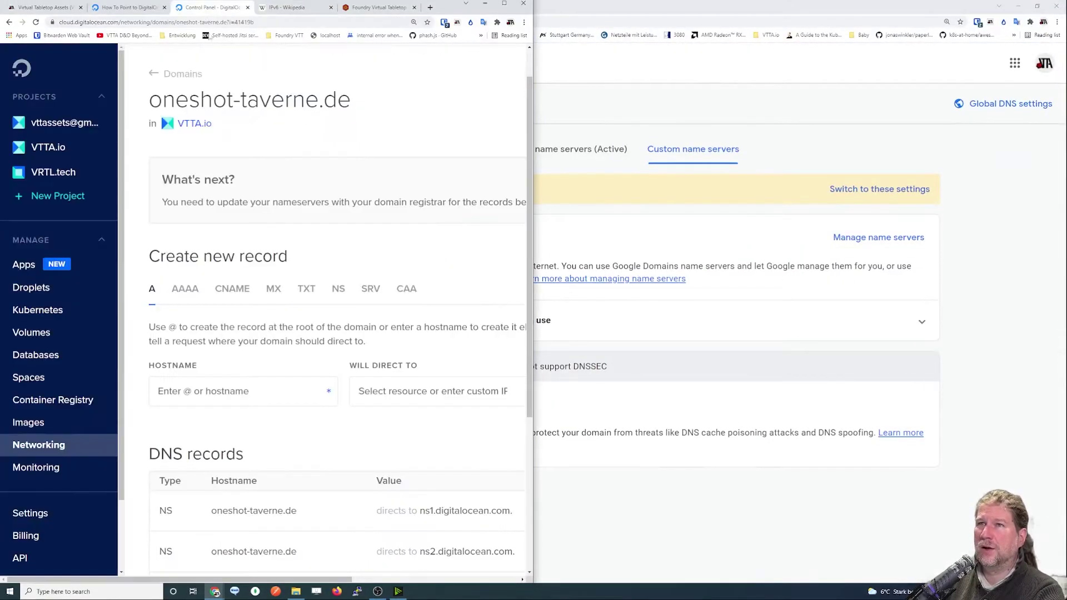
pyautogui.click(644, 207)
pyautogui.click(548, 149)
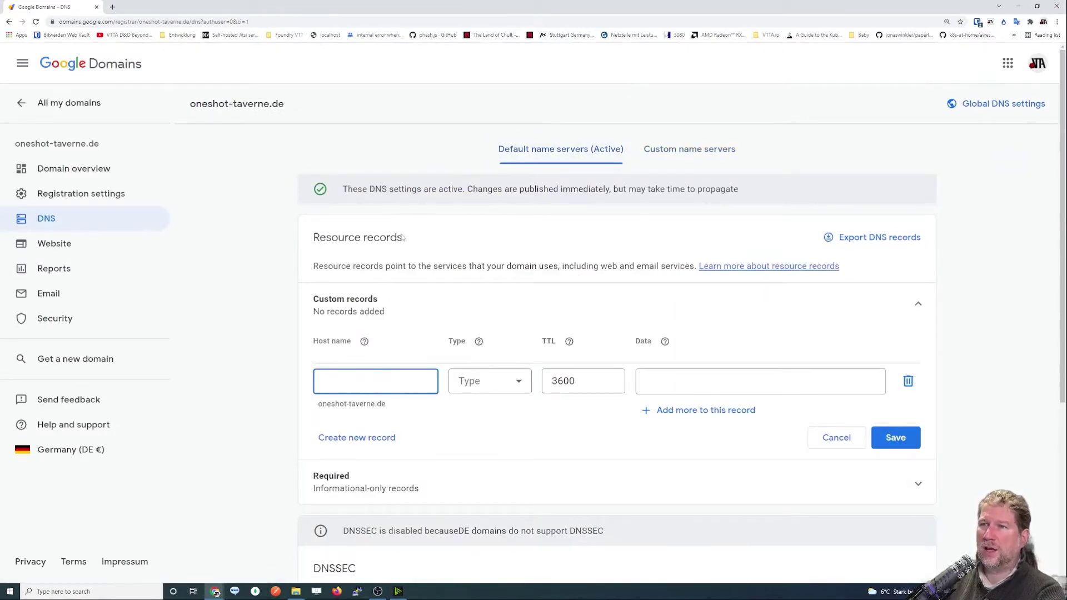
# Put DigitalOcean alongside, then close Google Domains and maximize the oneshot-taverne.de DNS page.
pyautogui.doubleClick(349, 16)
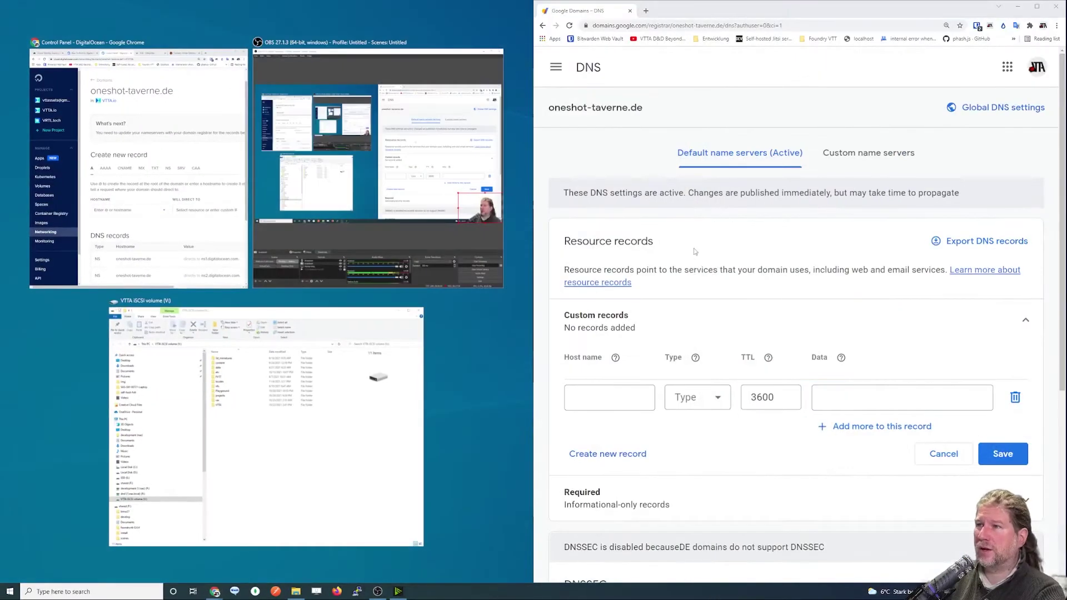
pyautogui.click(223, 211)
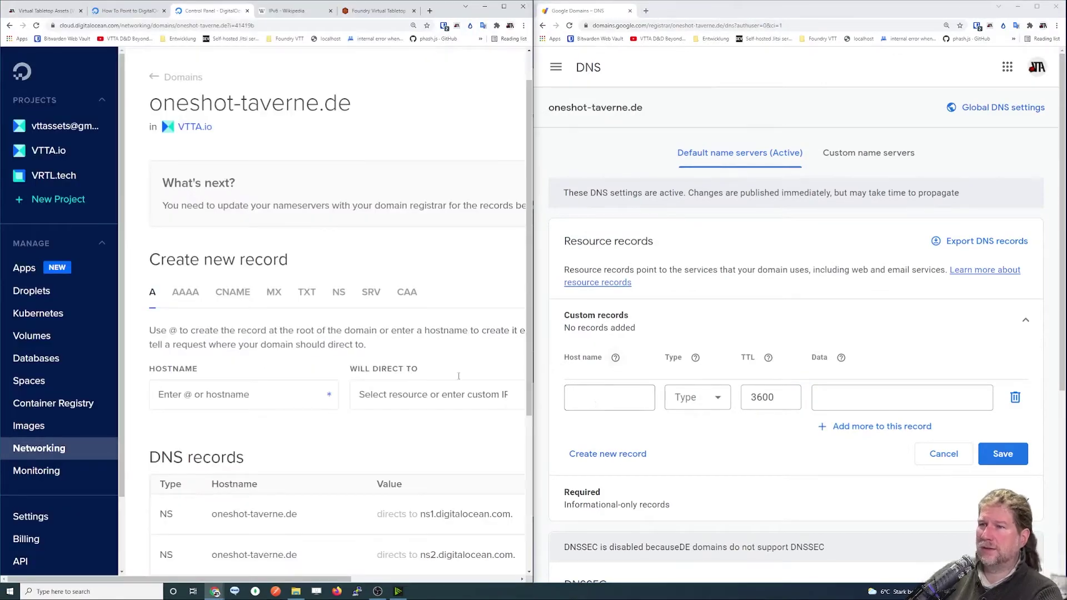
pyautogui.scroll(-2, 227, 341)
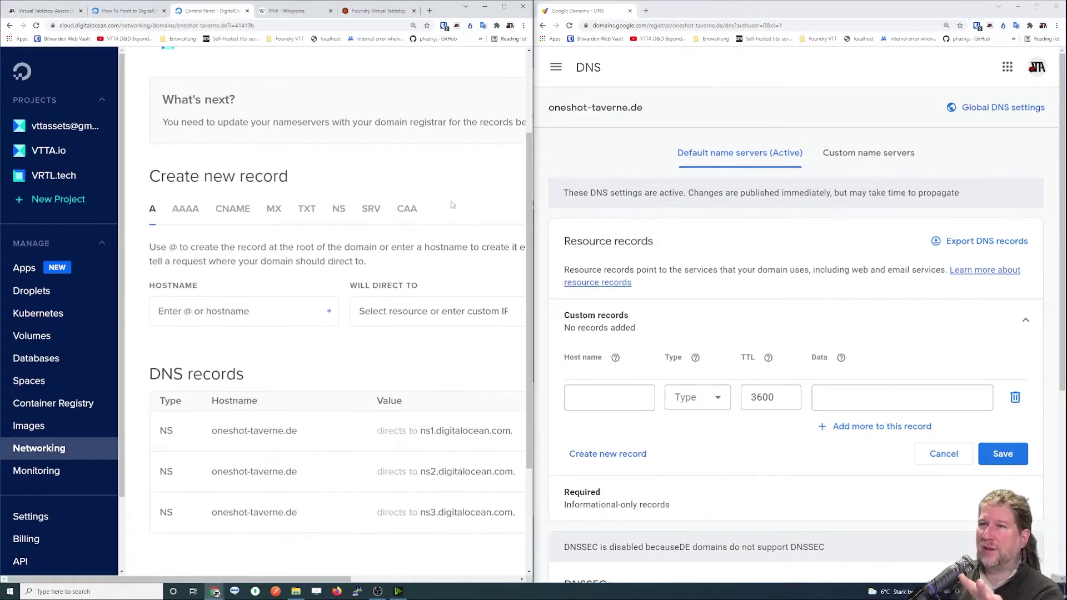
pyautogui.click(629, 11)
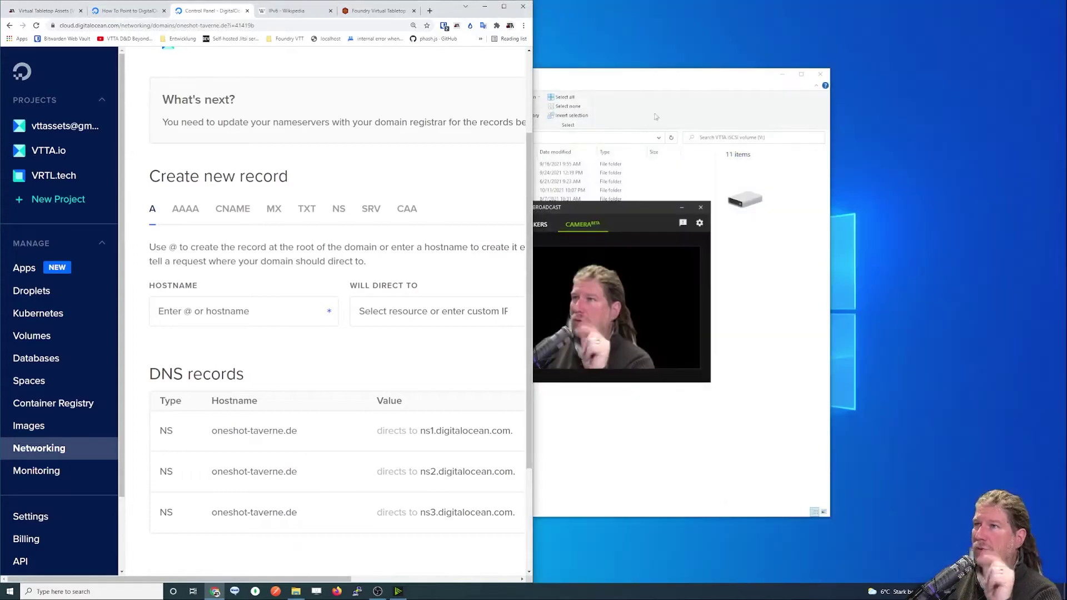
pyautogui.click(504, 7)
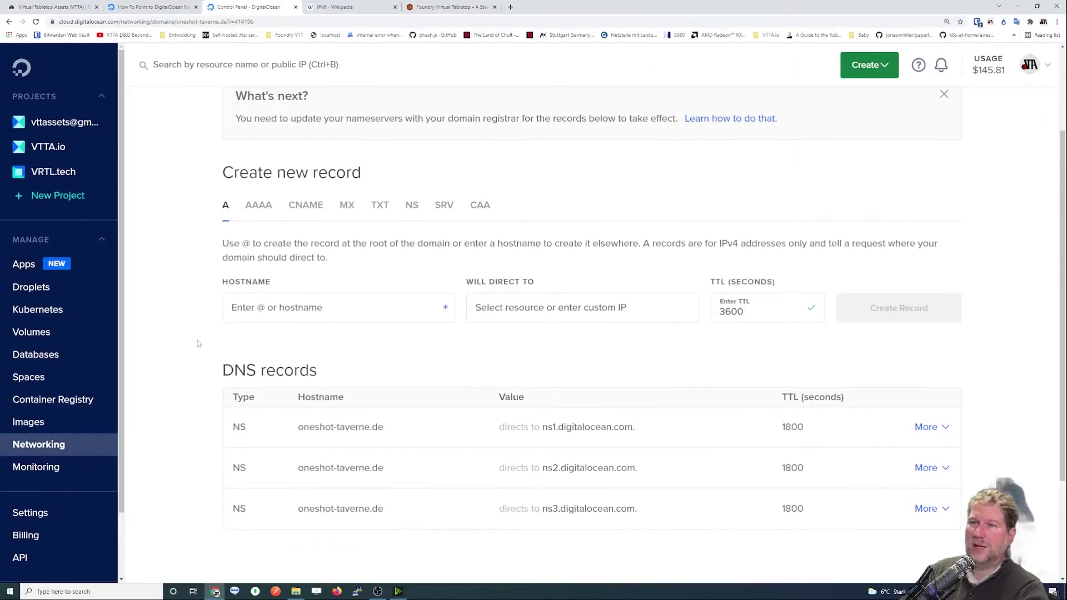
pyautogui.scroll(2, 199, 344)
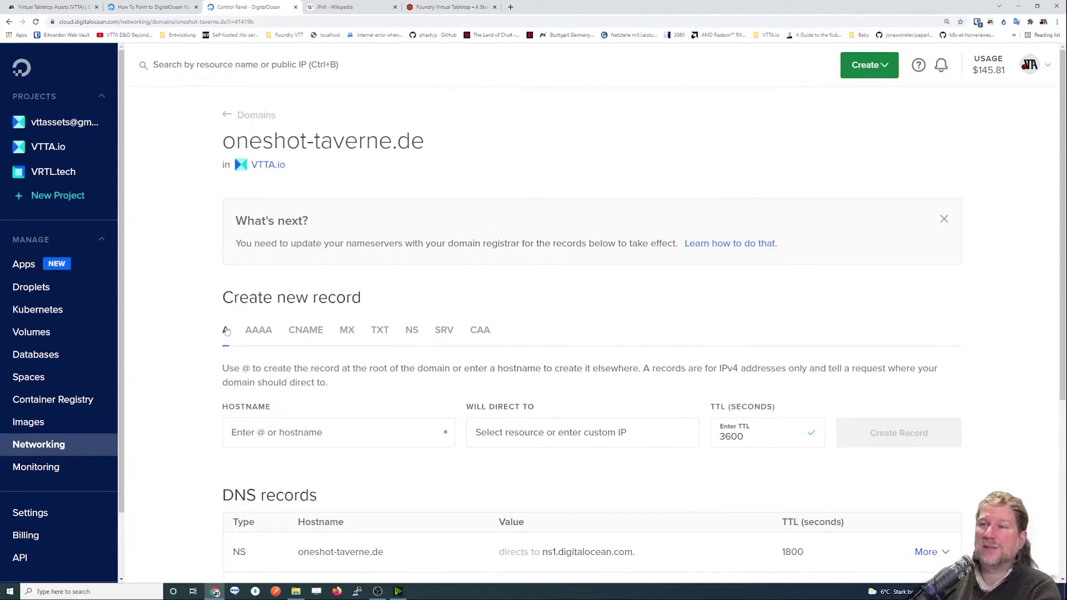
pyautogui.moveTo(225, 297); pyautogui.dragTo(389, 312)
pyautogui.click(387, 305)
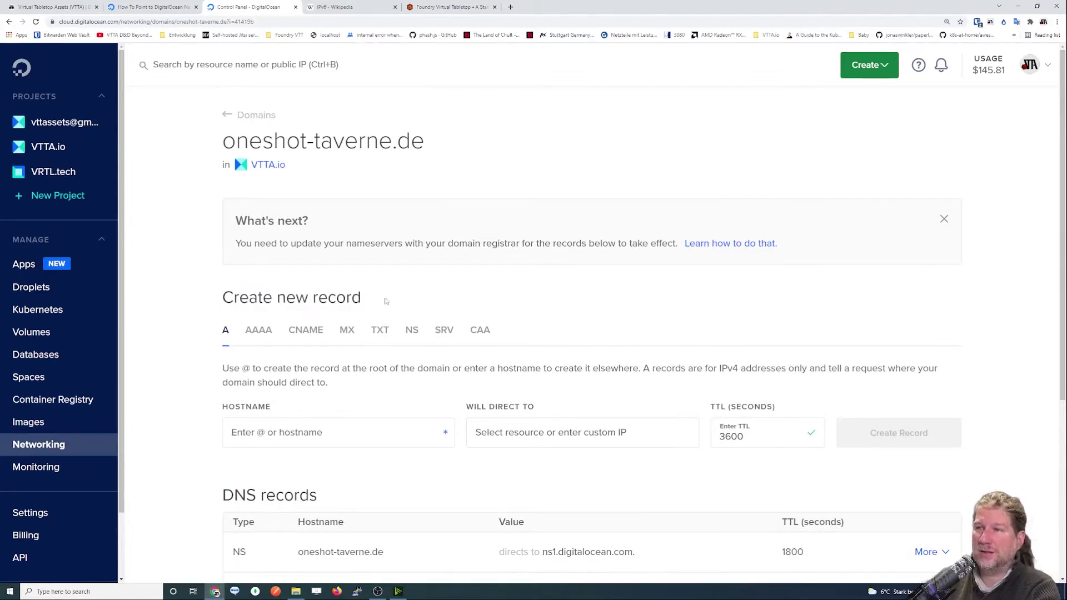
pyautogui.doubleClick(224, 334)
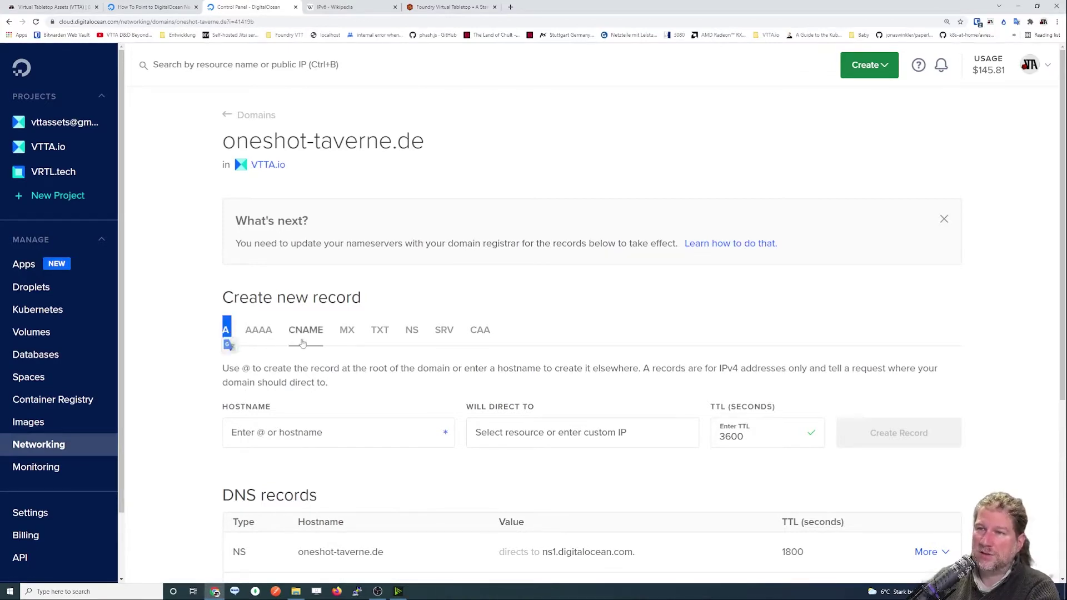
pyautogui.moveTo(289, 330); pyautogui.dragTo(325, 334)
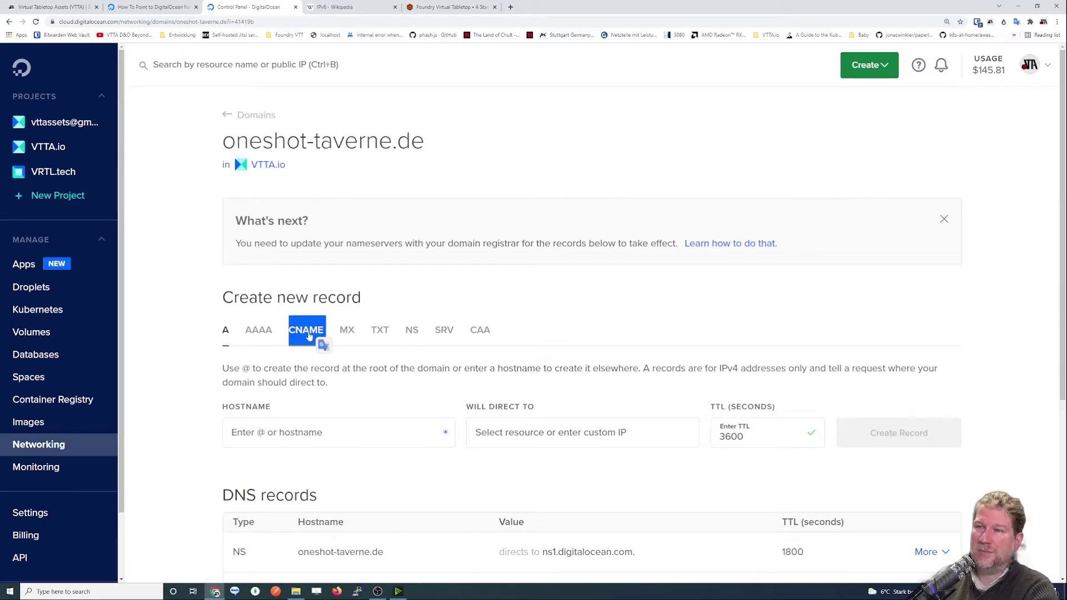
pyautogui.click(514, 293)
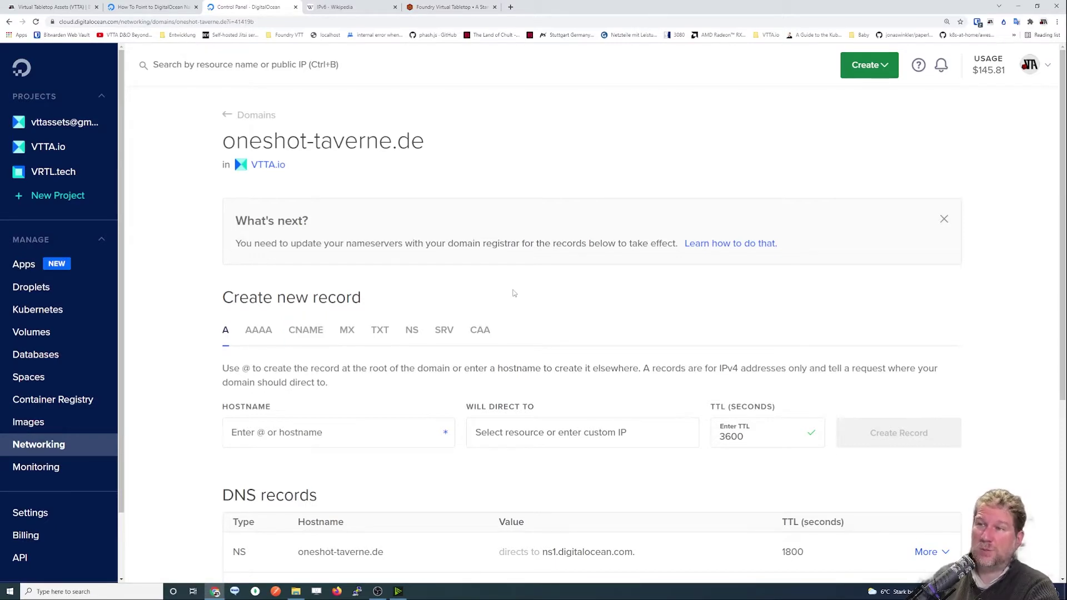
pyautogui.scroll(-1, 428, 294)
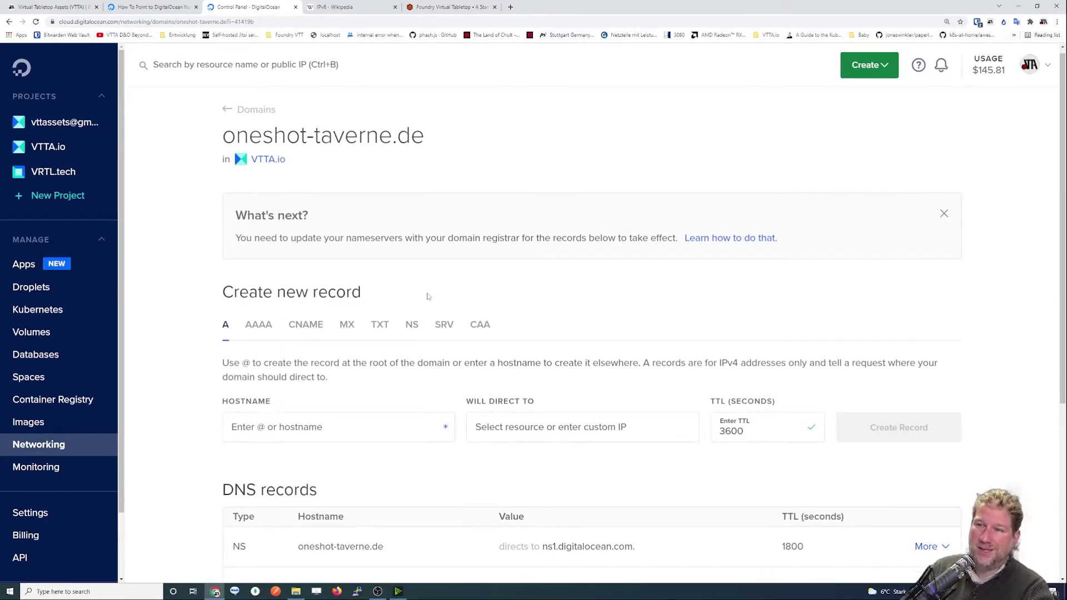
pyautogui.scroll(-2, 428, 296)
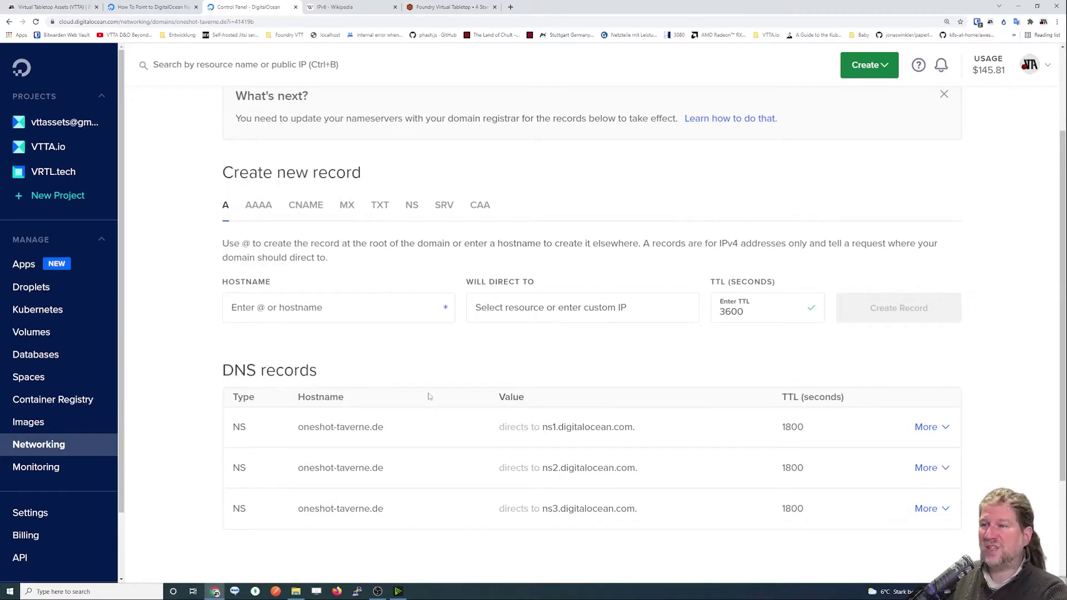
pyautogui.scroll(-1, 428, 395)
pyautogui.moveTo(218, 332); pyautogui.dragTo(342, 336)
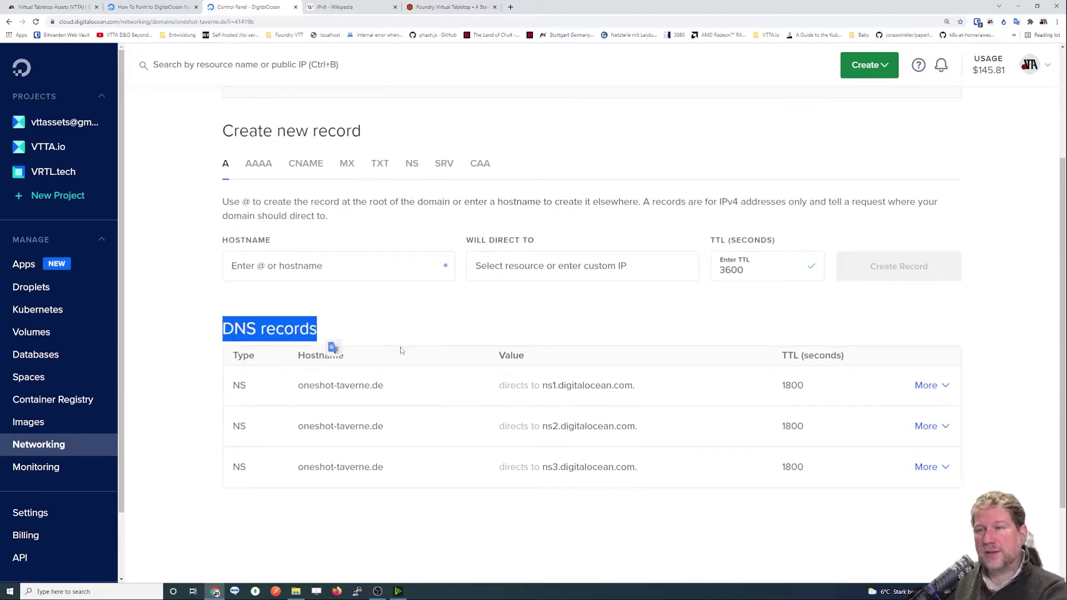
pyautogui.click(408, 447)
pyautogui.doubleClick(238, 386)
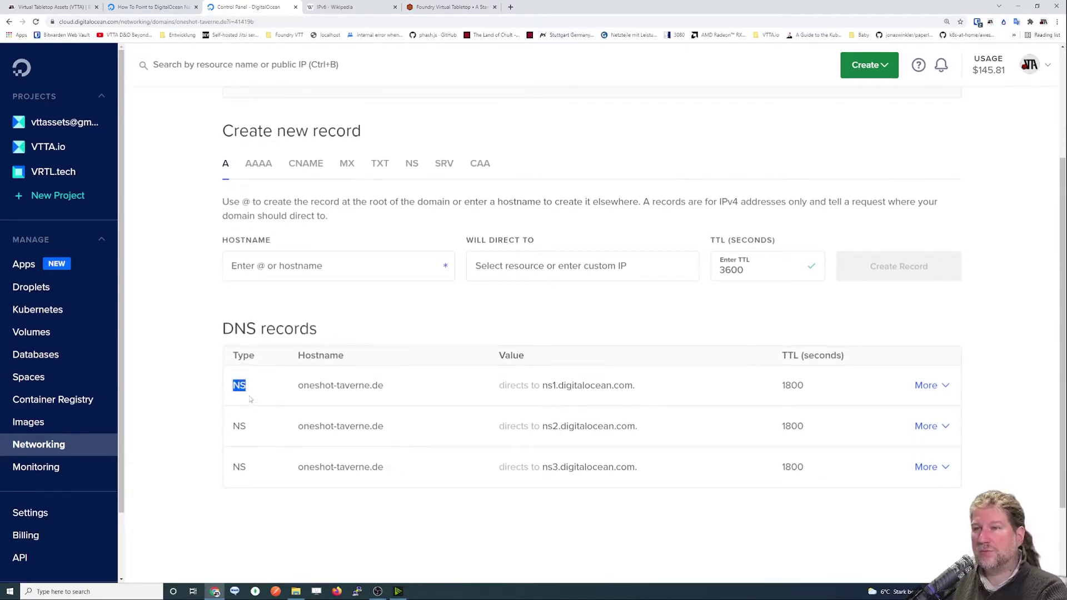
pyautogui.doubleClick(238, 426)
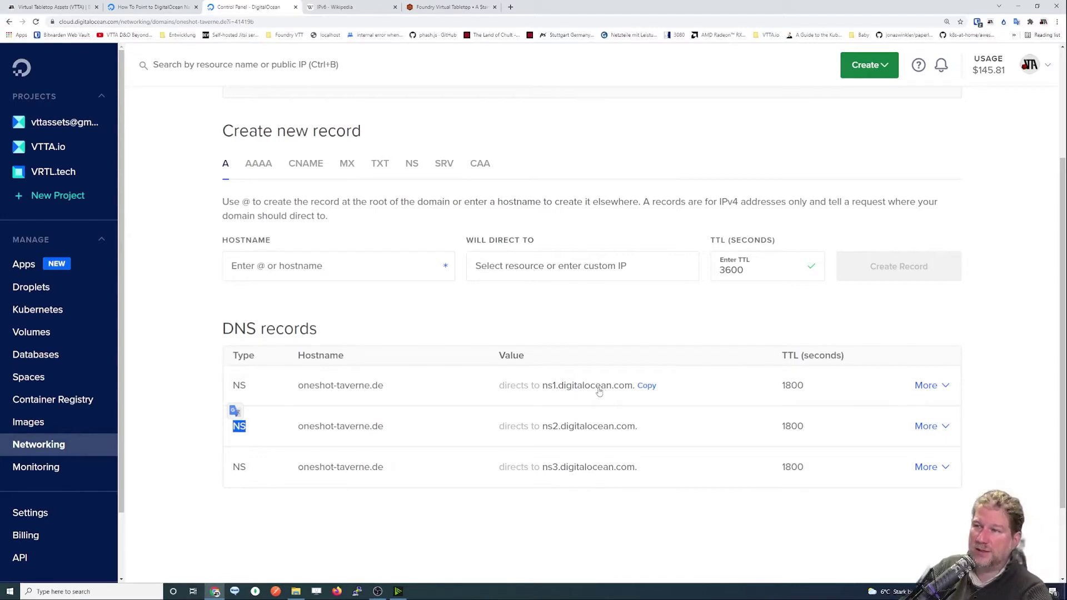
pyautogui.click(453, 312)
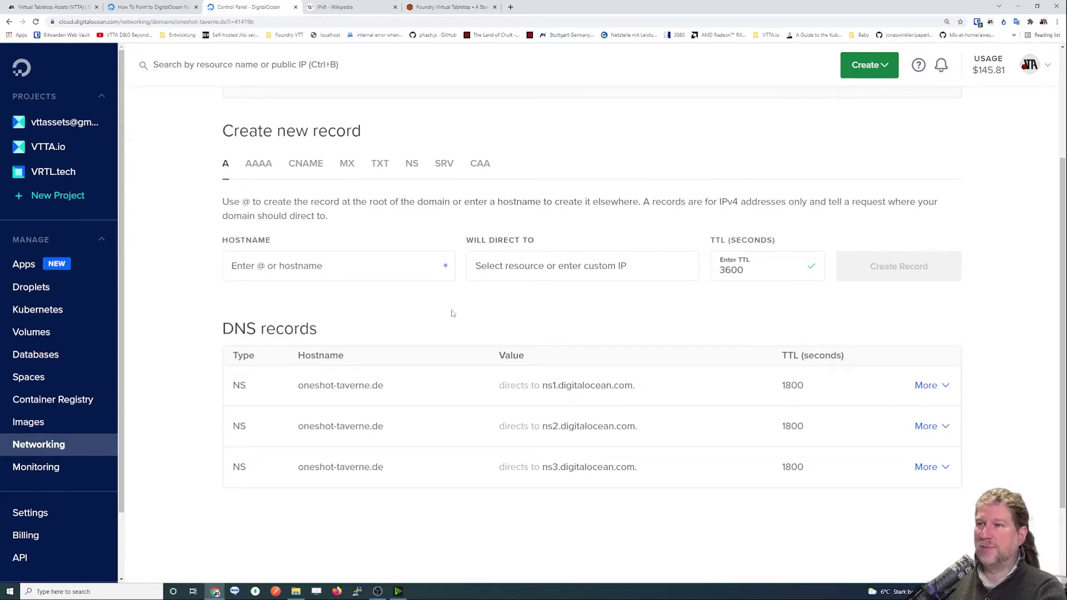
pyautogui.click(325, 273)
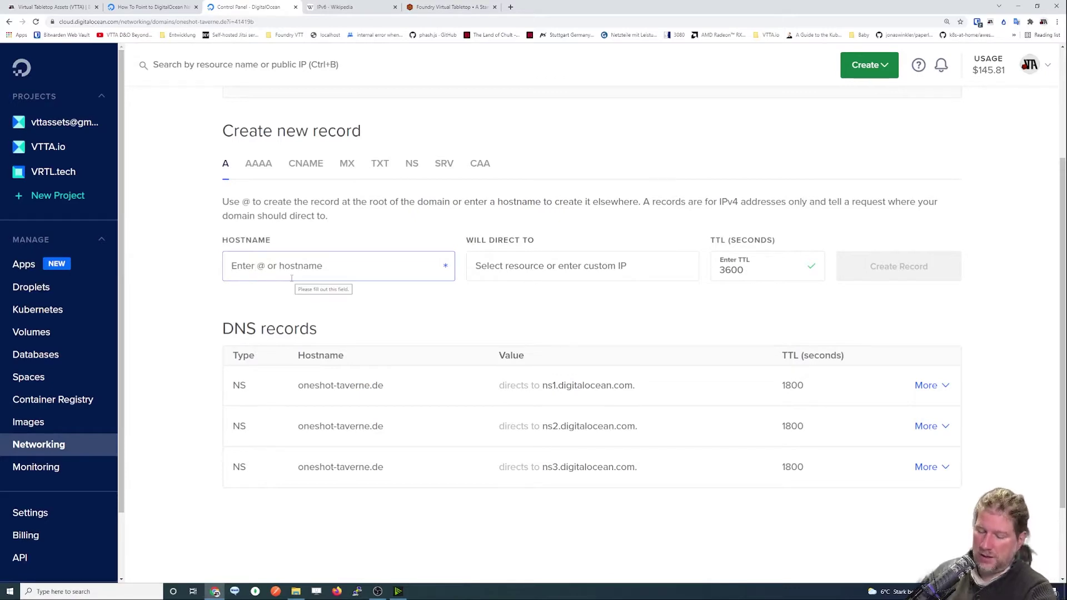
pyautogui.write('@')
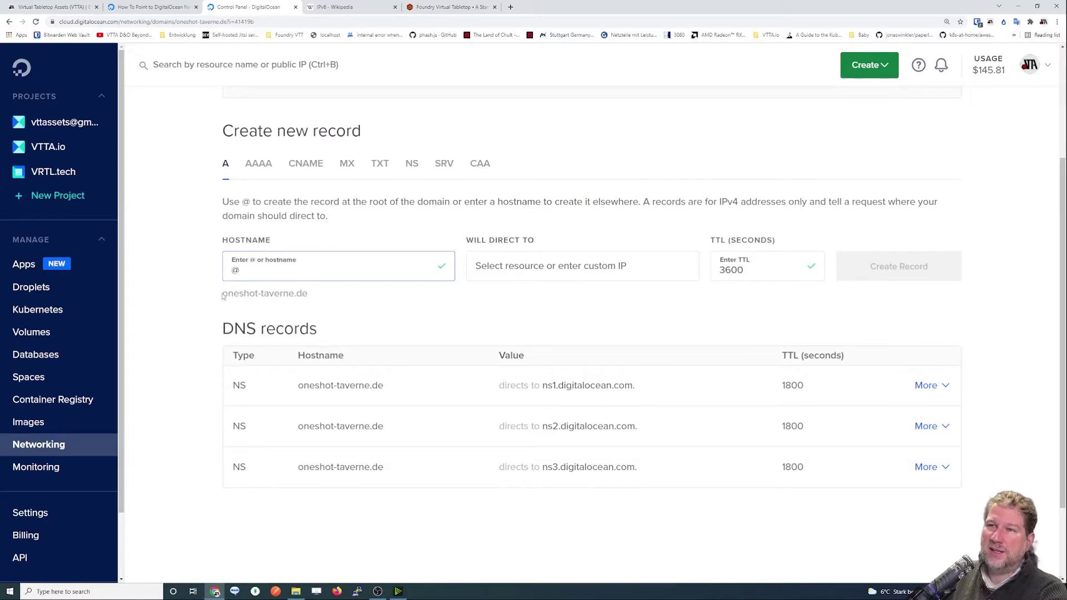
pyautogui.moveTo(224, 293); pyautogui.dragTo(306, 294)
pyautogui.click(304, 298)
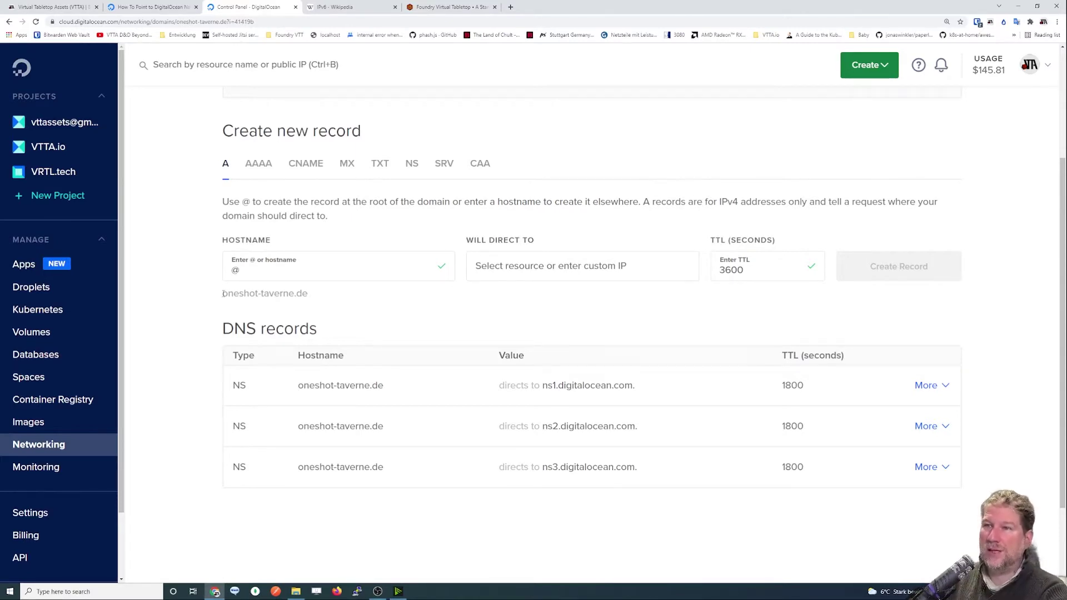
pyautogui.moveTo(241, 279); pyautogui.dragTo(198, 272)
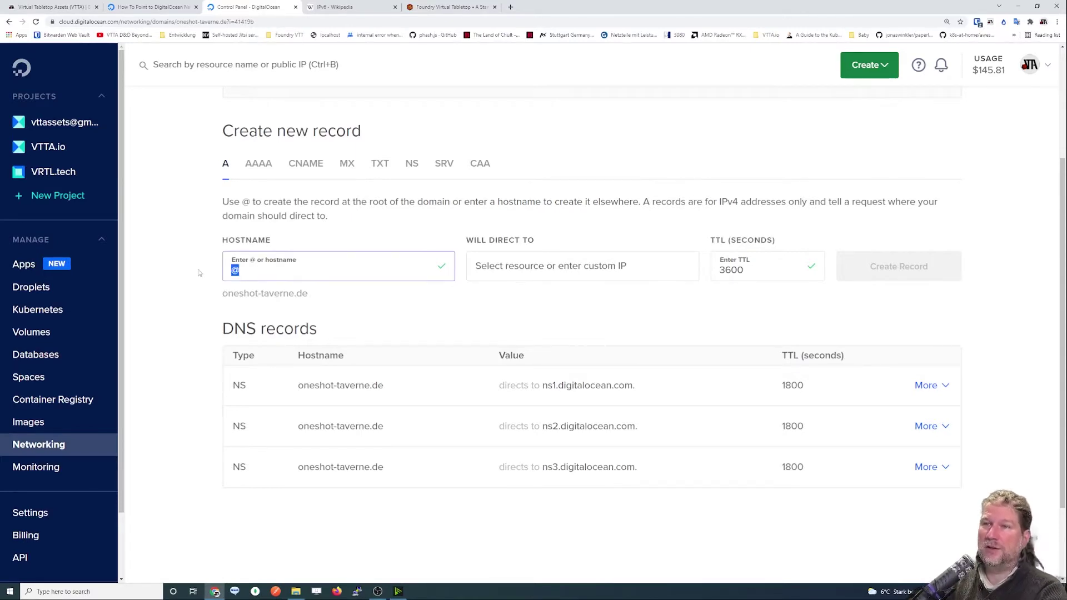
pyautogui.write('www')
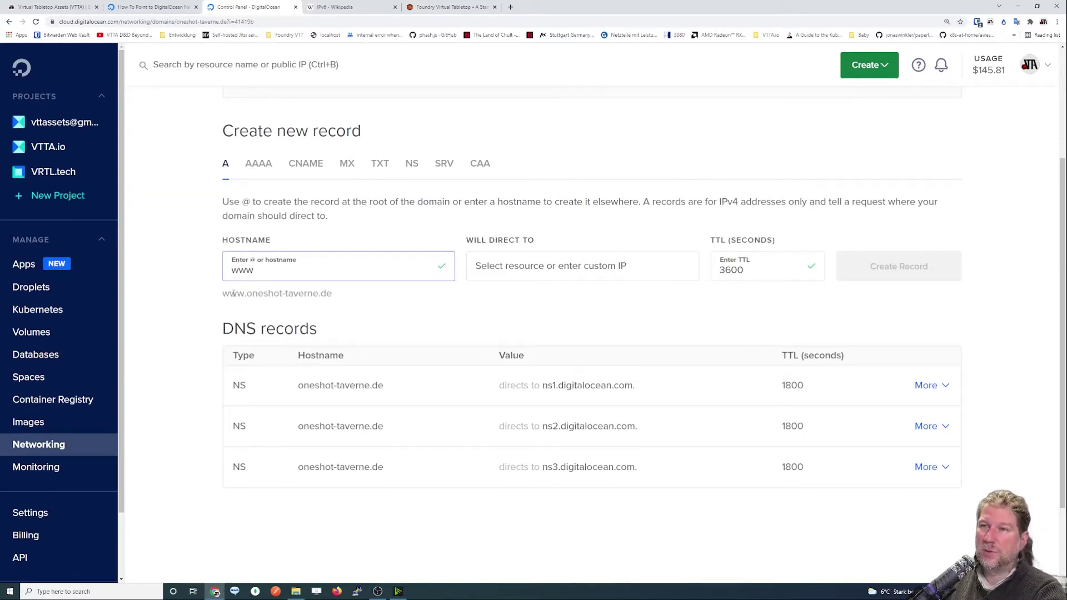
pyautogui.moveTo(223, 297); pyautogui.dragTo(336, 296)
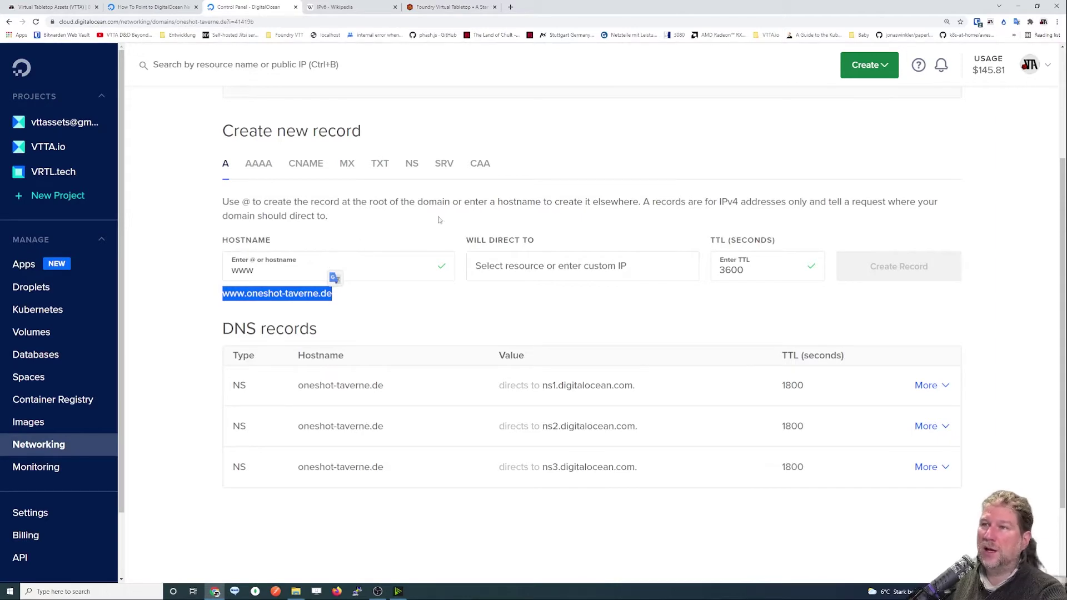
# Point the A record at the 12usd-droplet droplet.
pyautogui.click(520, 265)
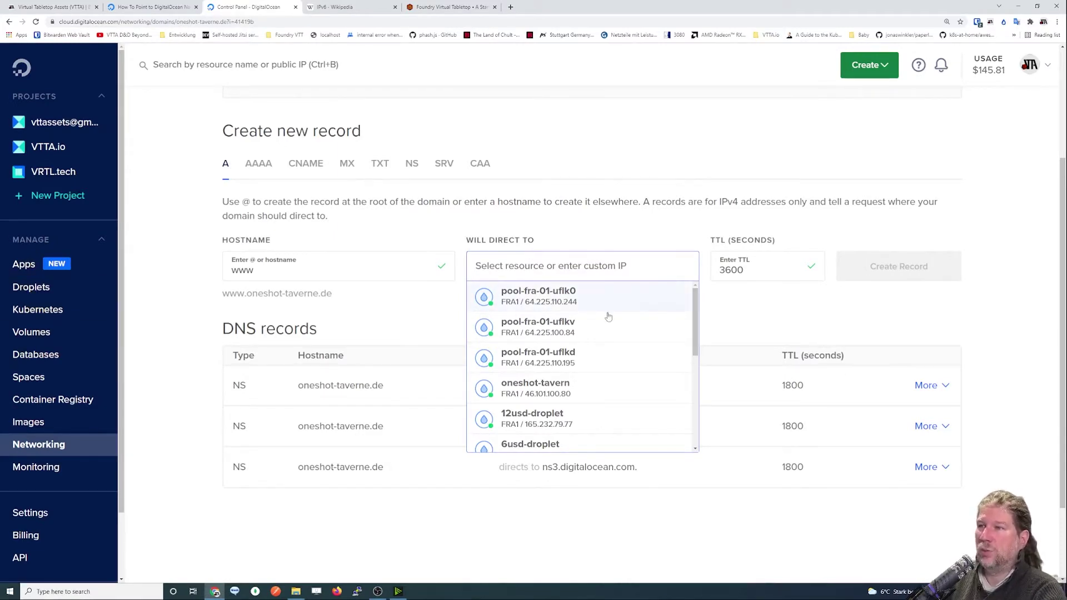
pyautogui.scroll(-1, 692, 312)
pyautogui.scroll(-4, 692, 312)
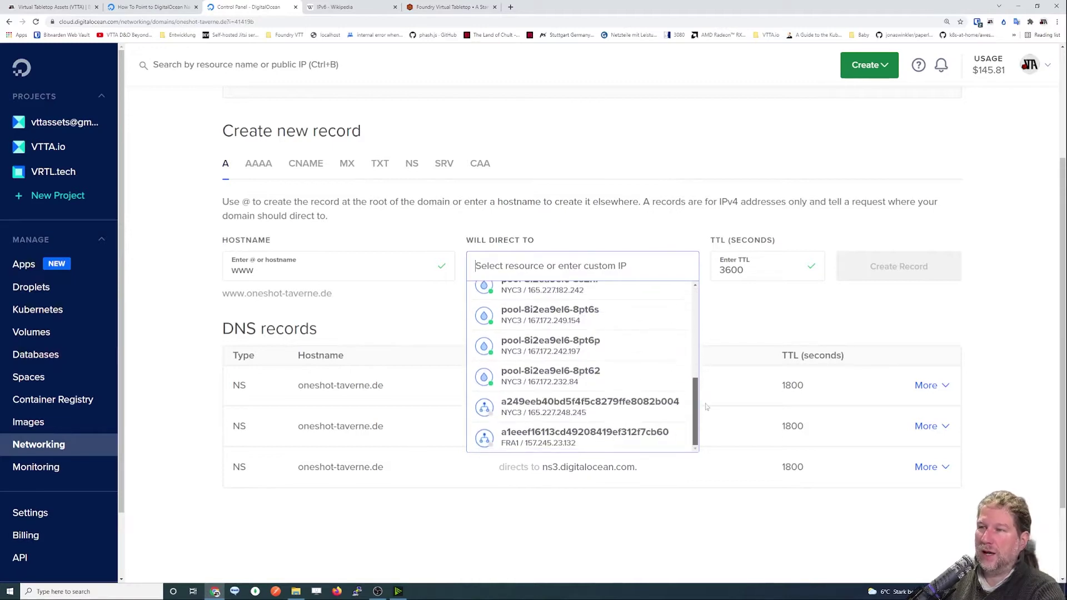
pyautogui.scroll(4, 694, 345)
pyautogui.scroll(-3, 695, 367)
pyautogui.scroll(-3, 684, 389)
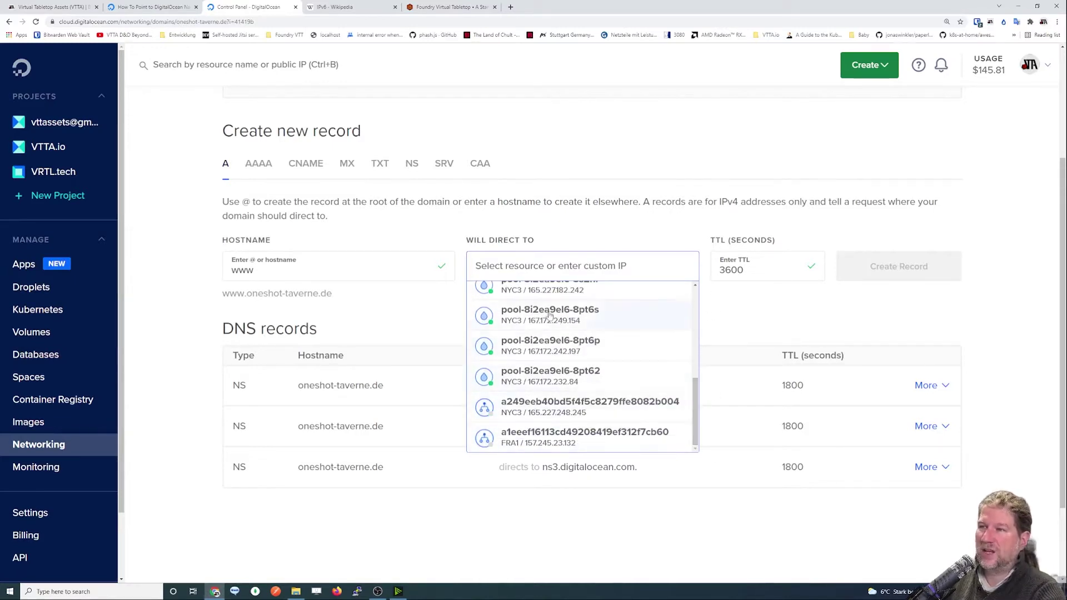
pyautogui.scroll(5, 536, 365)
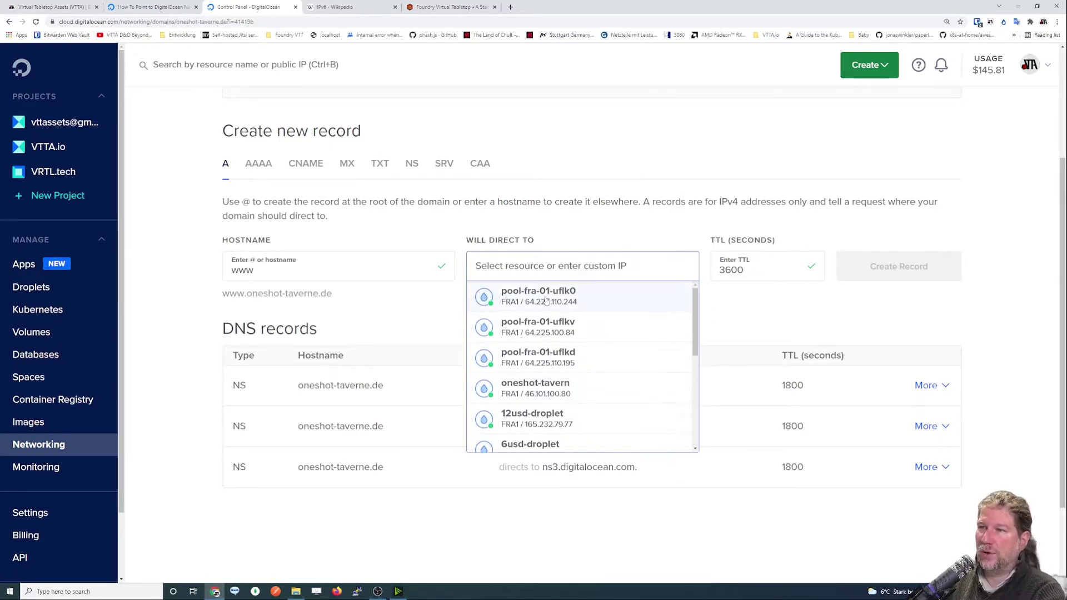
pyautogui.scroll(-3, 550, 379)
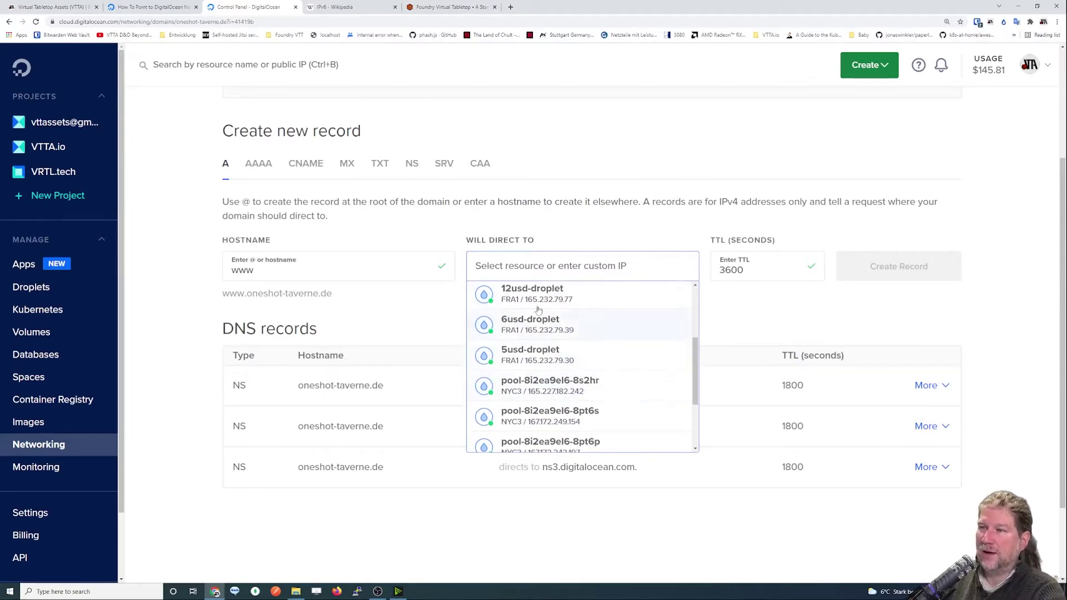
pyautogui.scroll(-3, 544, 376)
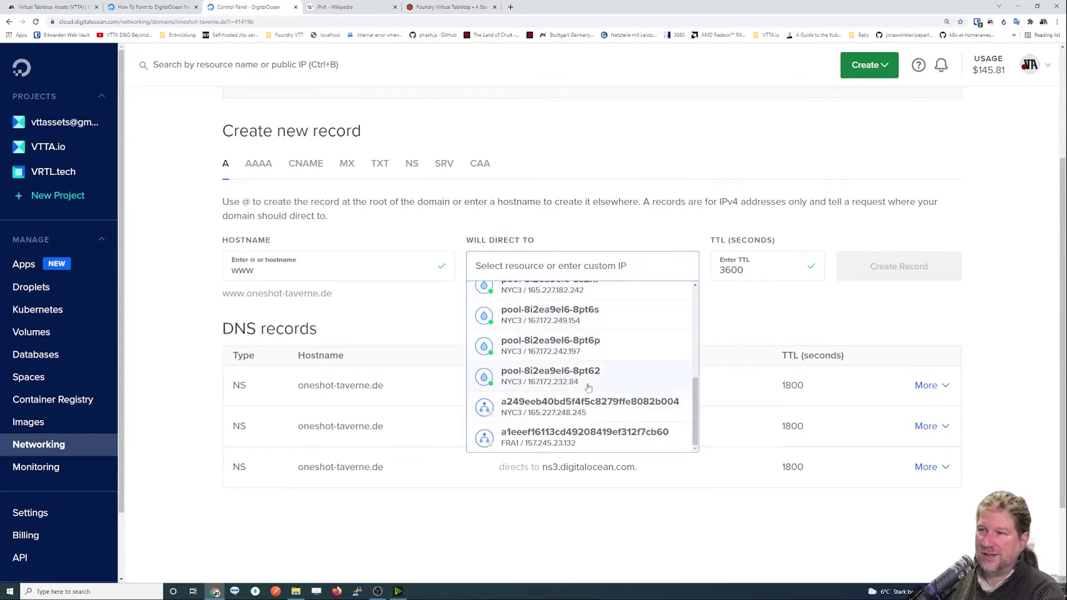
pyautogui.scroll(5, 567, 383)
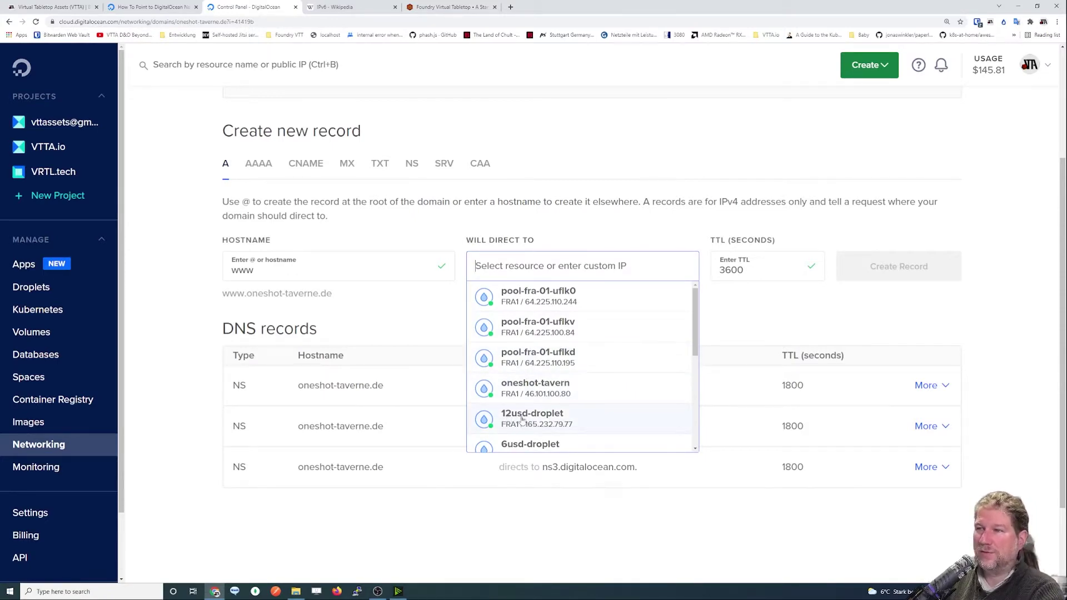
pyautogui.click(523, 419)
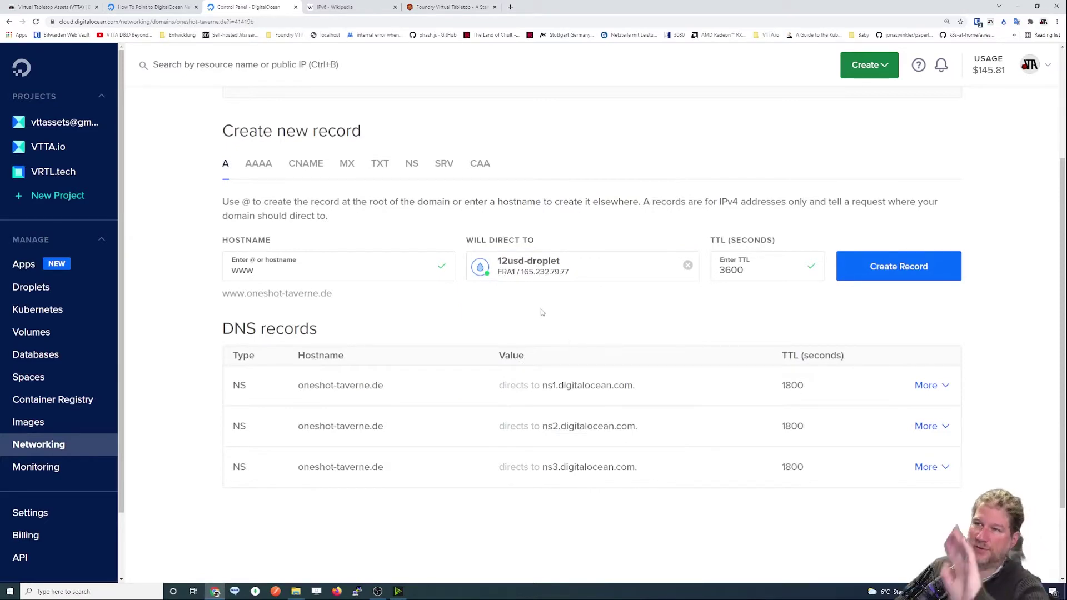
# Create the www A record, resolving to 165.232.79.77 with a 3600 TTL.
pyautogui.doubleClick(269, 269)
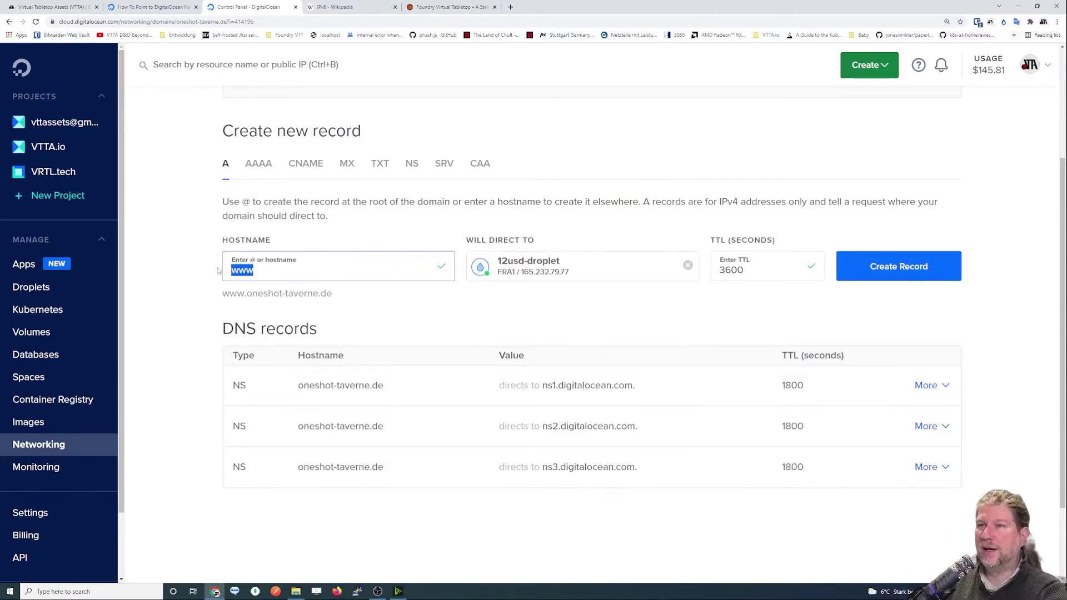
pyautogui.moveTo(223, 297); pyautogui.dragTo(333, 293)
pyautogui.hotkey('ctrl', 'c')
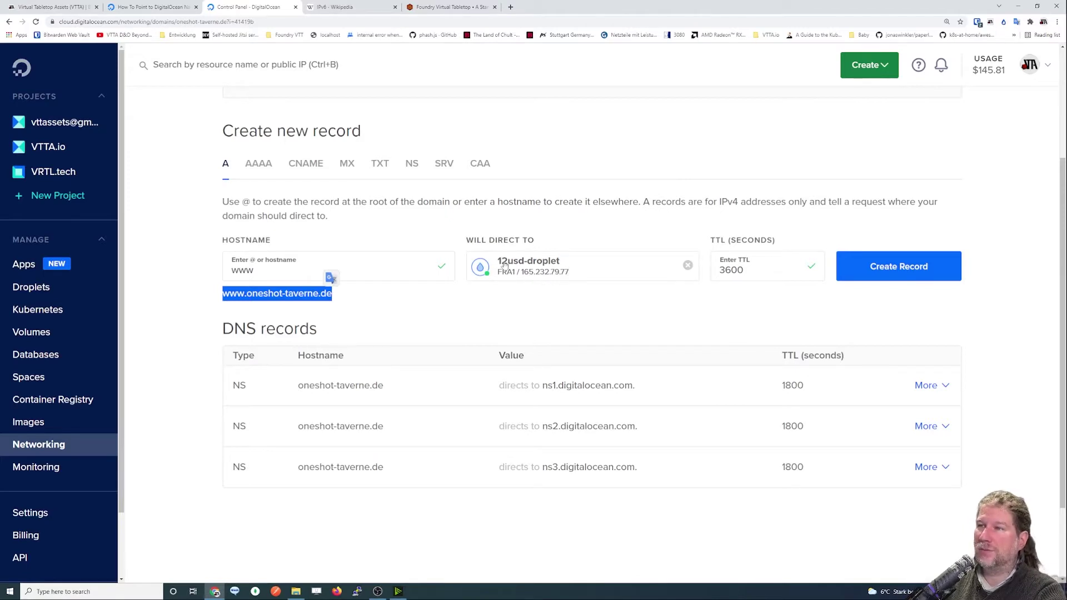
pyautogui.click(909, 267)
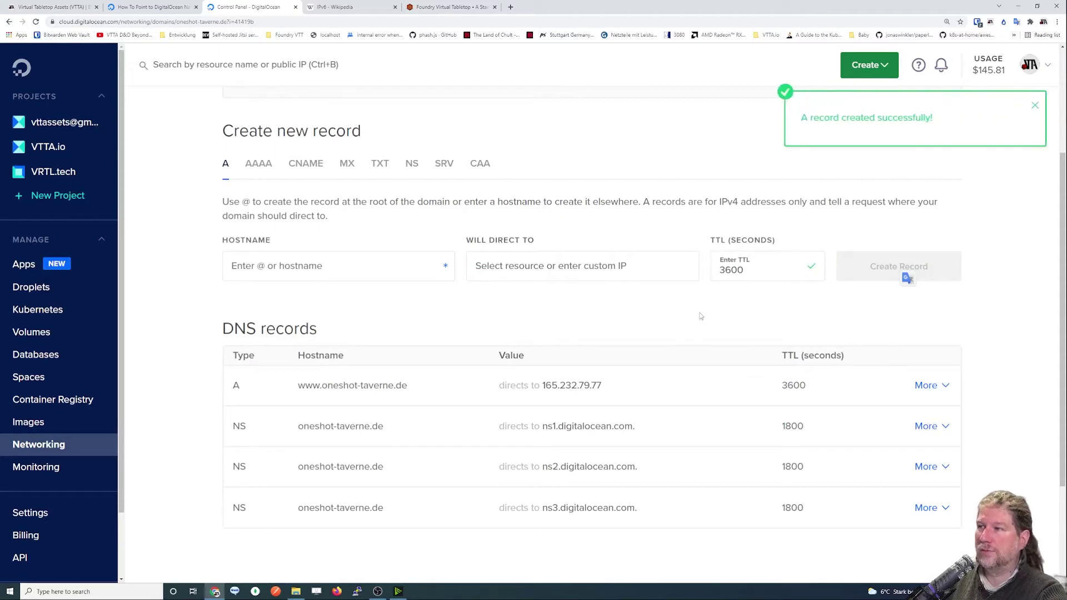
pyautogui.moveTo(300, 391)
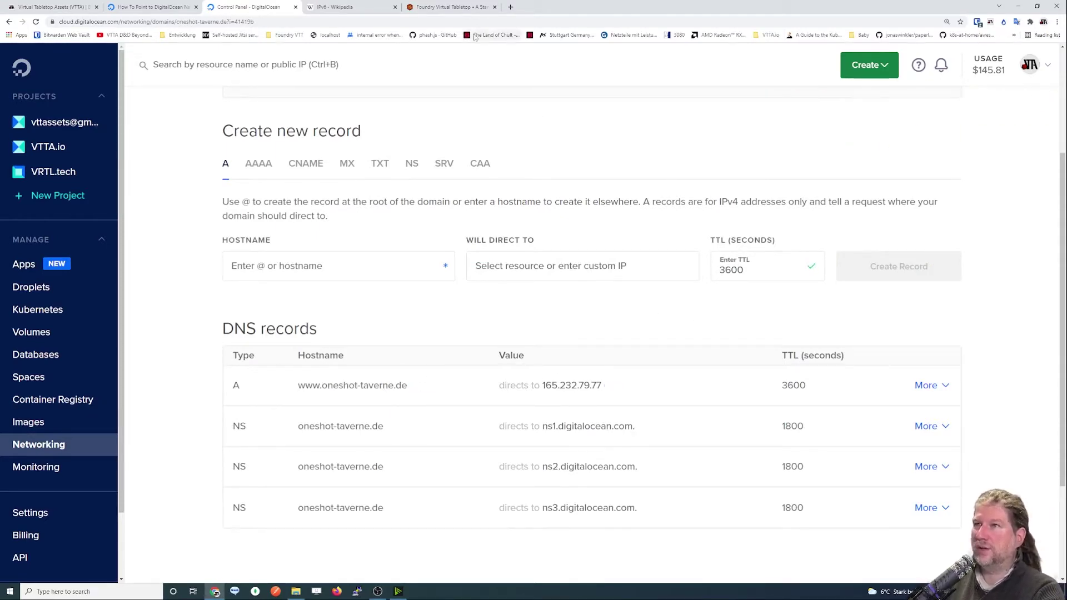
pyautogui.click(510, 7)
pyautogui.hotkey('ctrl', 'v')
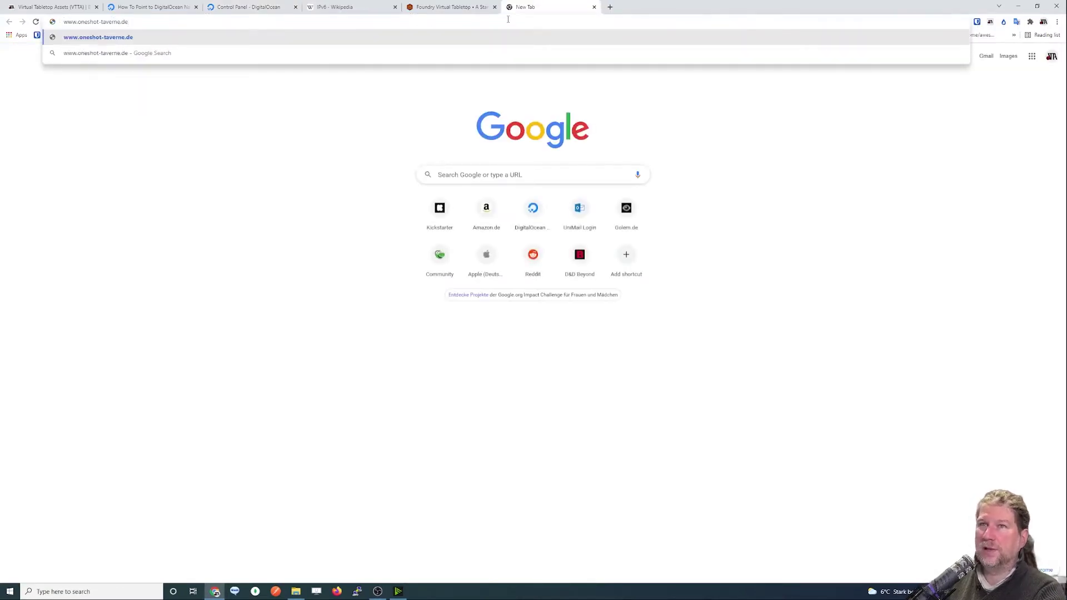
pyautogui.press('Return')
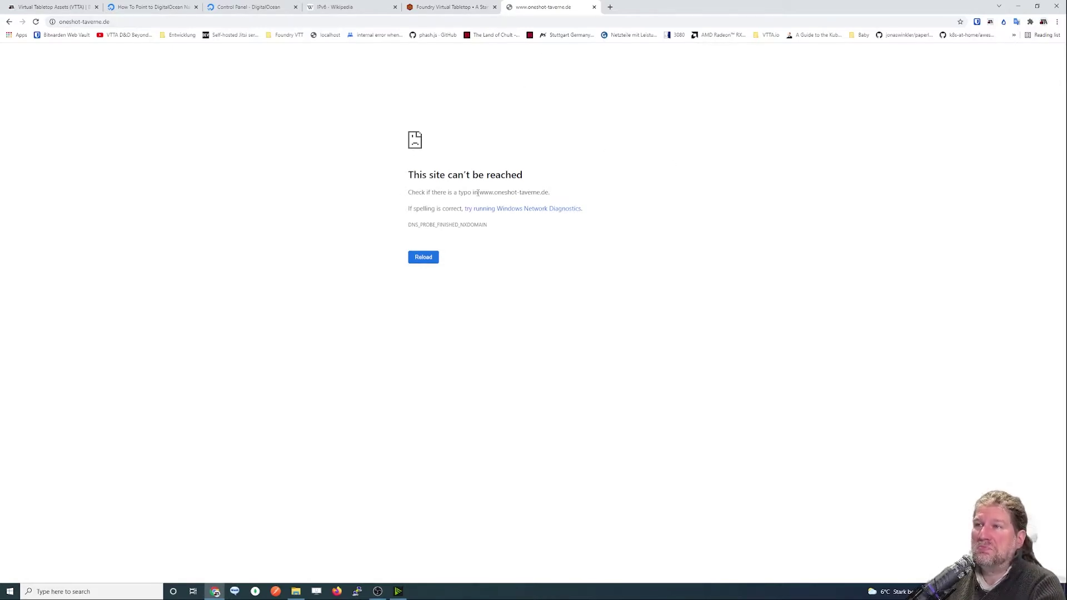
pyautogui.moveTo(478, 192); pyautogui.dragTo(557, 195)
pyautogui.click(587, 194)
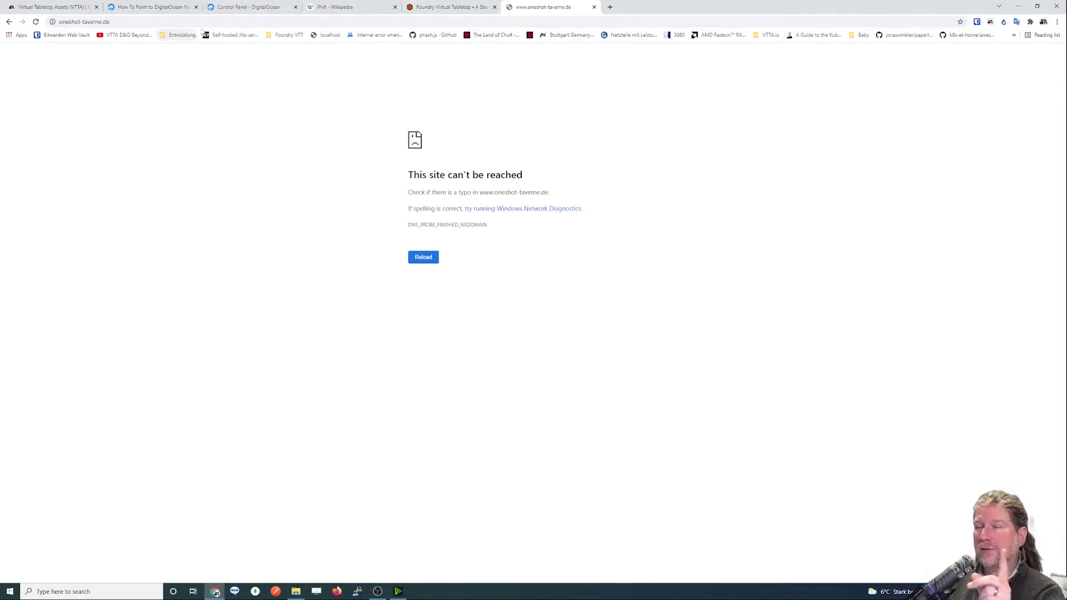
# Launch Windows PowerShell and ping dasomet.oneshot-taverne.de, which cannot find the host.
pyautogui.press('super')
pyautogui.write('powershell')
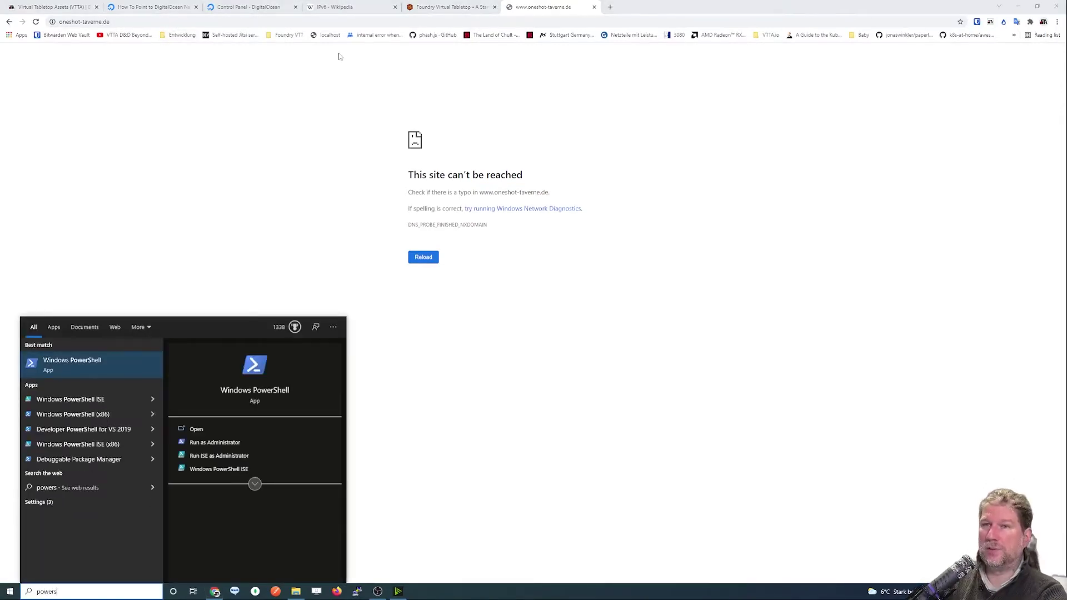
pyautogui.press('Return')
pyautogui.scroll(5, 193, 122)
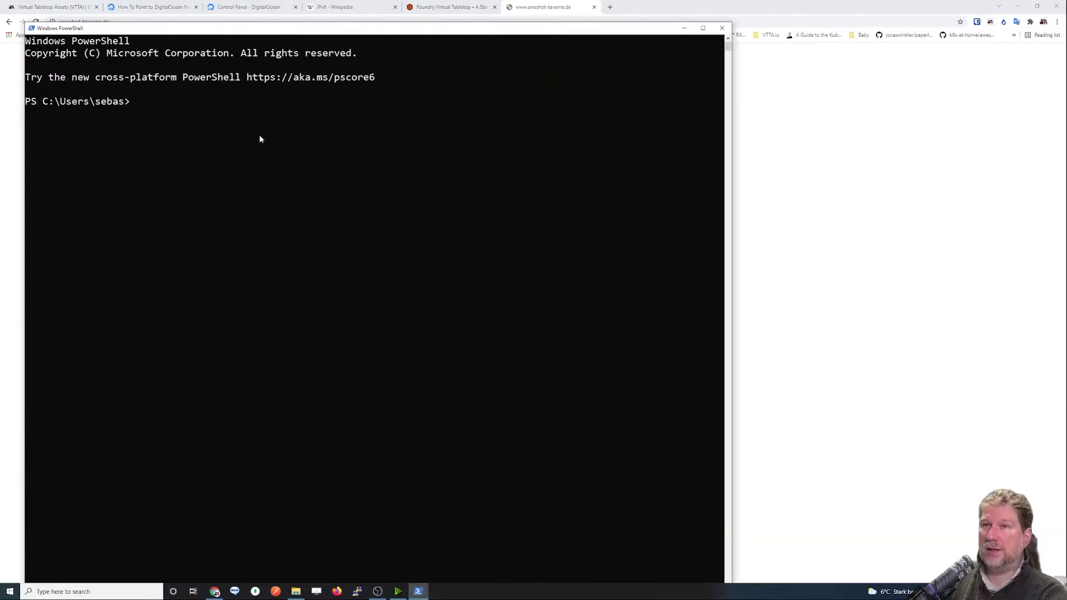
pyautogui.write('ping')
pyautogui.press('BackSpace')
pyautogui.press('BackSpace')
pyautogui.press('BackSpace')
pyautogui.press('BackSpace')
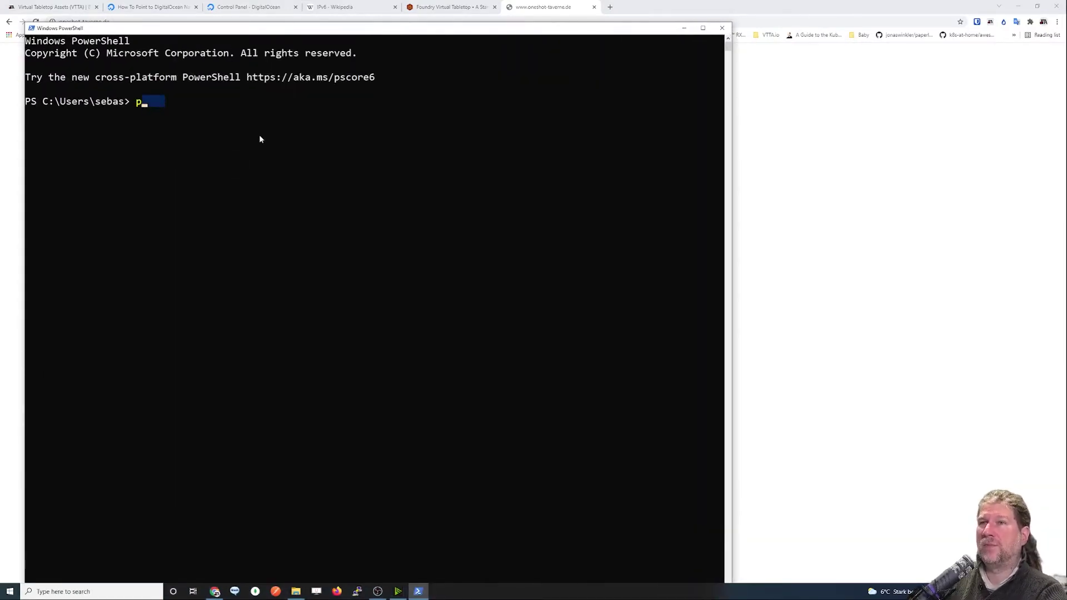
pyautogui.write('ping ')
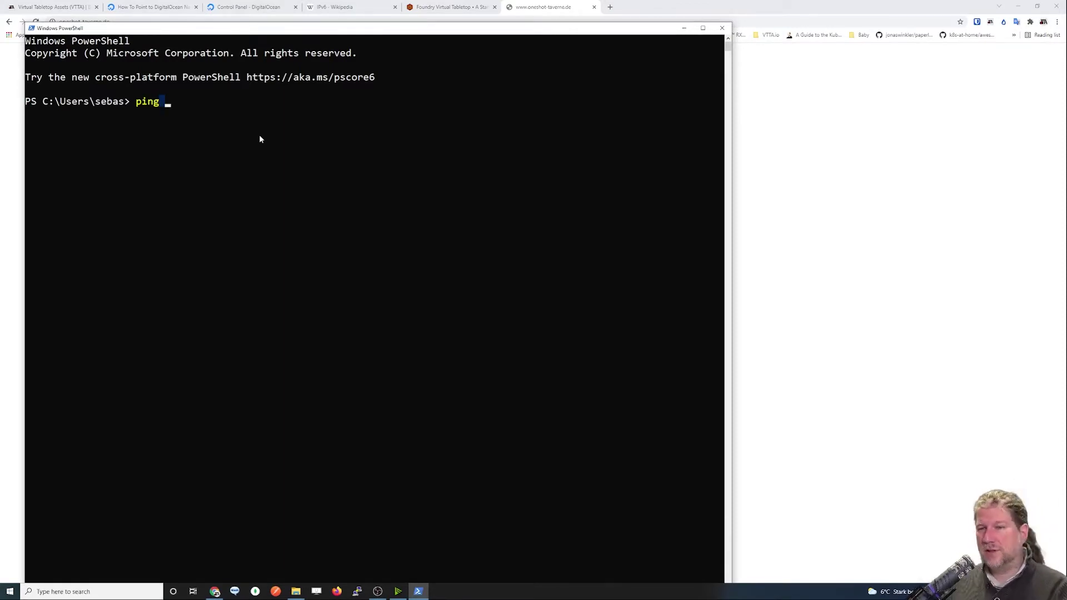
pyautogui.write('das')
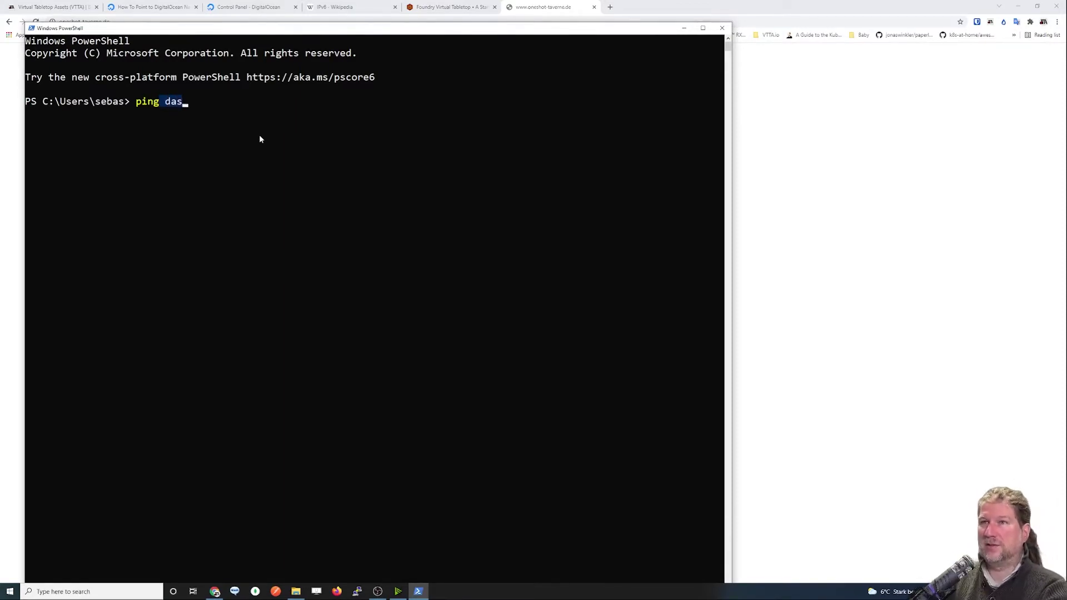
pyautogui.write('omet.oneshot-taverne.de')
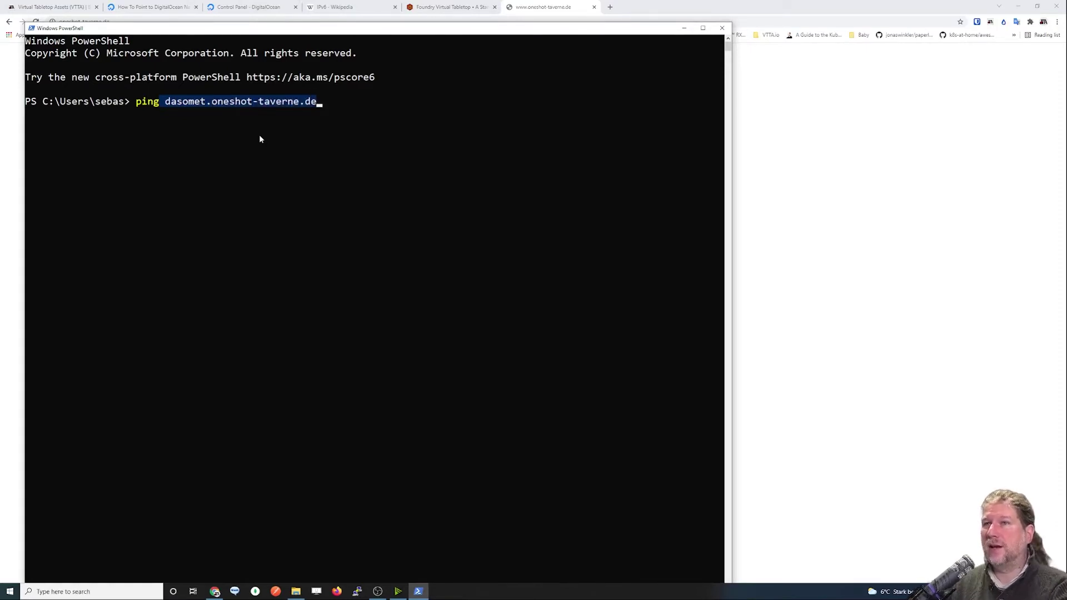
pyautogui.press('Return')
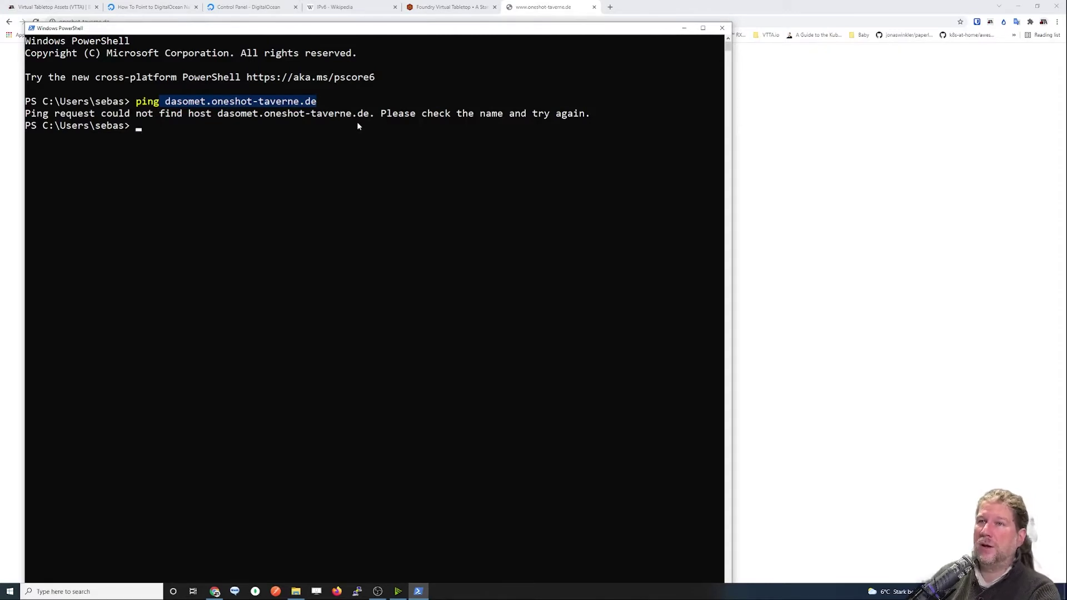
pyautogui.press('Up')
pyautogui.press('Home')
pyautogui.press('Right')
pyautogui.press('Right')
pyautogui.press('Right')
pyautogui.press('Right')
pyautogui.press('Right')
pyautogui.press('Delete')
pyautogui.press('Delete')
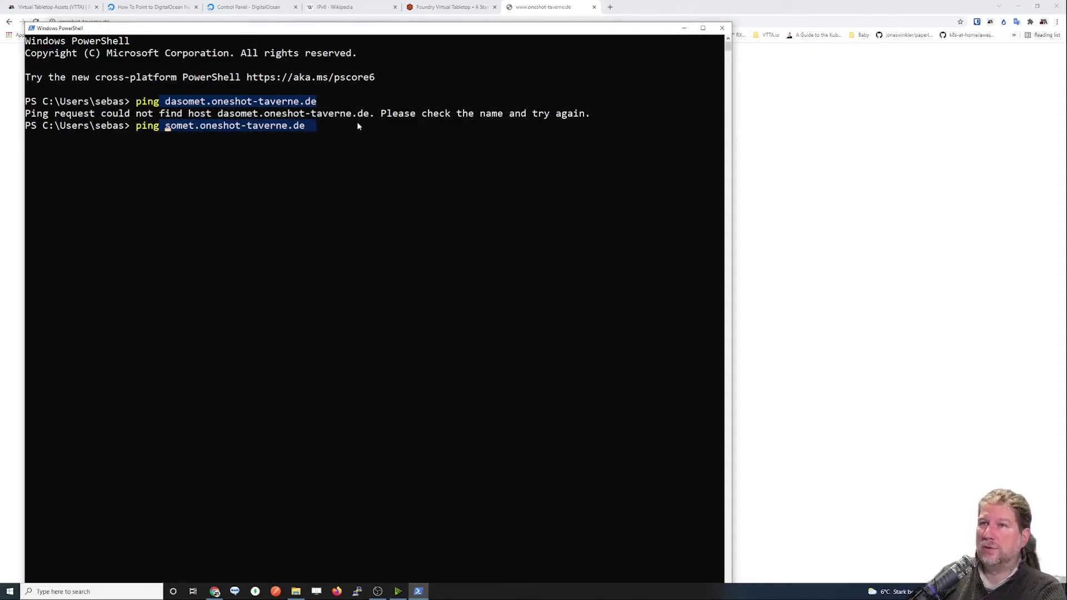
pyautogui.press('Delete')
pyautogui.press('Delete')
pyautogui.press('Delete')
pyautogui.press('Delete')
pyautogui.press('Delete')
pyautogui.write('www')
pyautogui.press('Return')
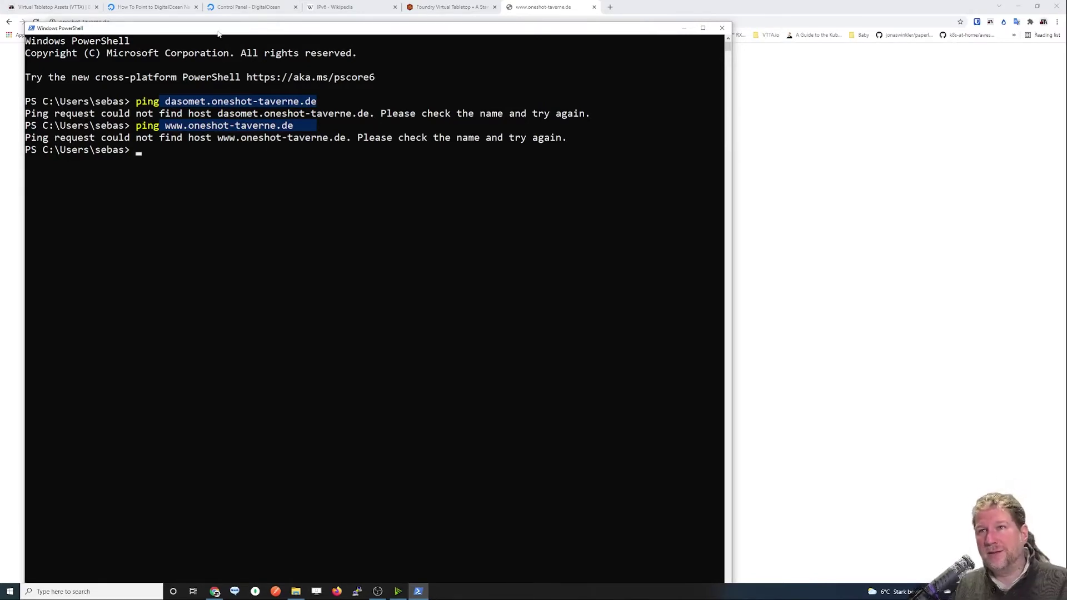
pyautogui.moveTo(225, 31); pyautogui.dragTo(415, 41)
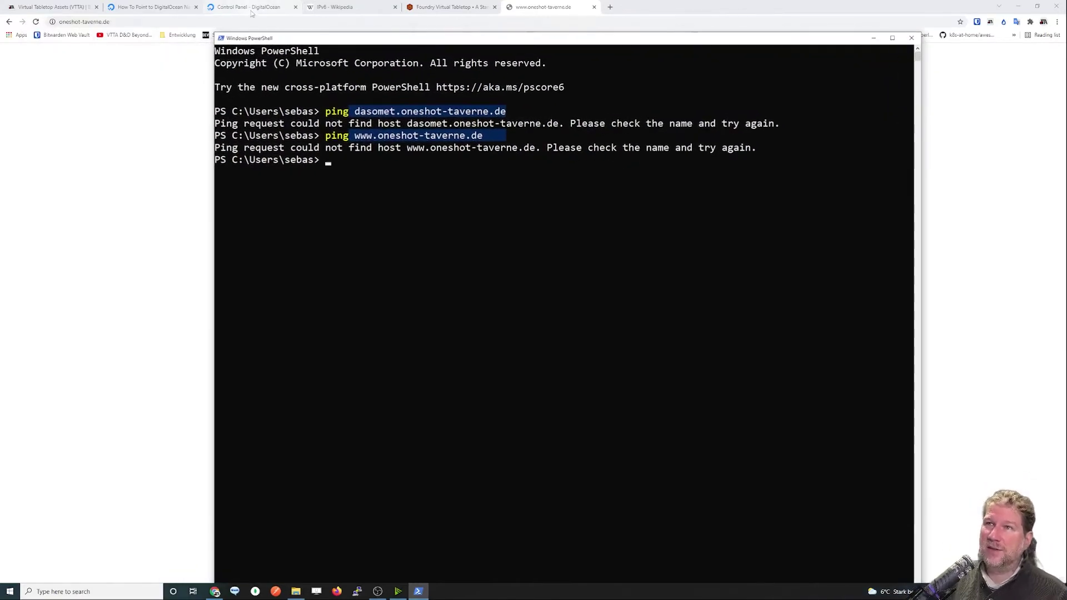
# Ping saloon.oneshot-tavern.com in PowerShell (4 replies from 46.101.100.80), then go to DigitalOcean Networking.
pyautogui.click(252, 11)
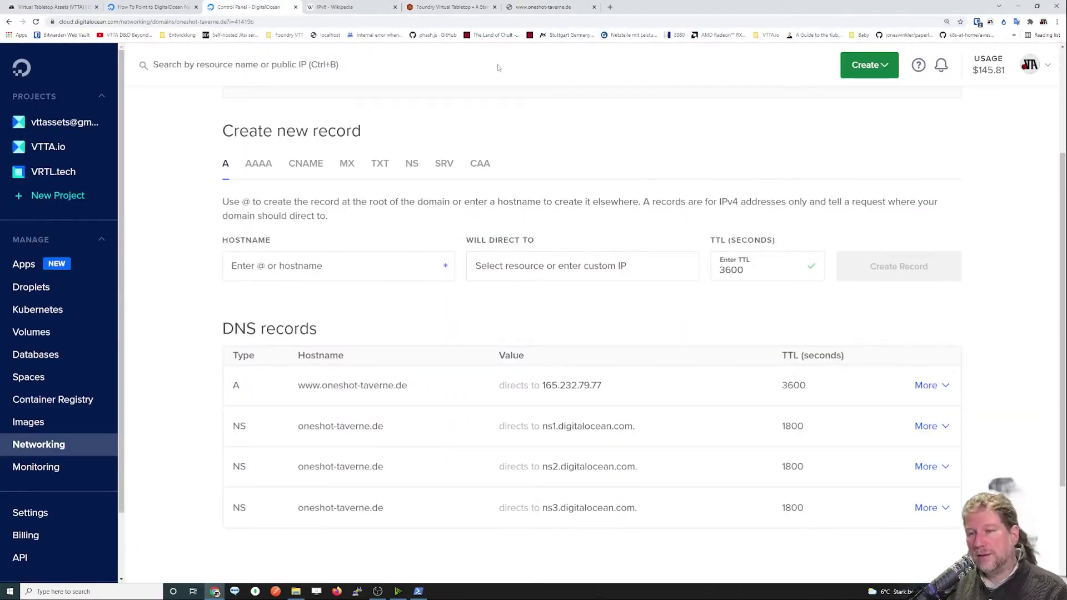
pyautogui.click(418, 591)
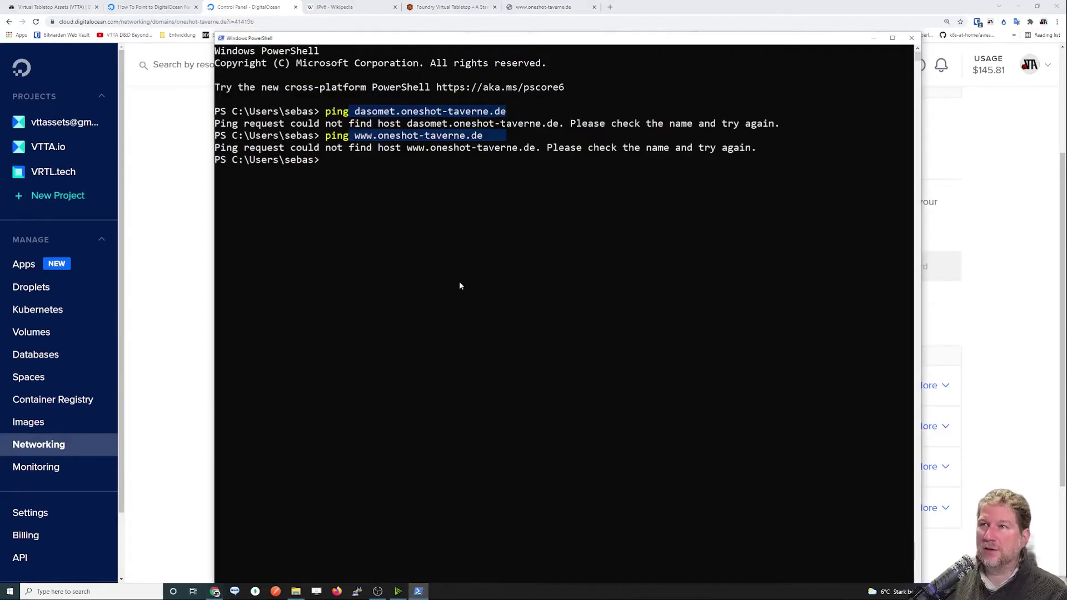
pyautogui.moveTo(421, 40); pyautogui.dragTo(404, 39)
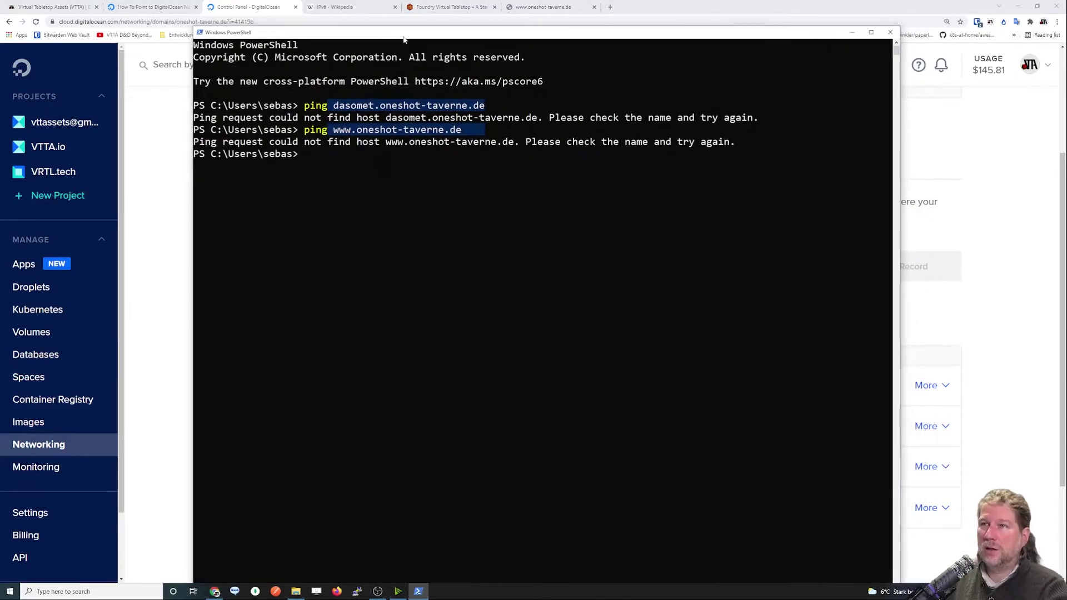
pyautogui.write('ö')
pyautogui.press('BackSpace')
pyautogui.write('ping')
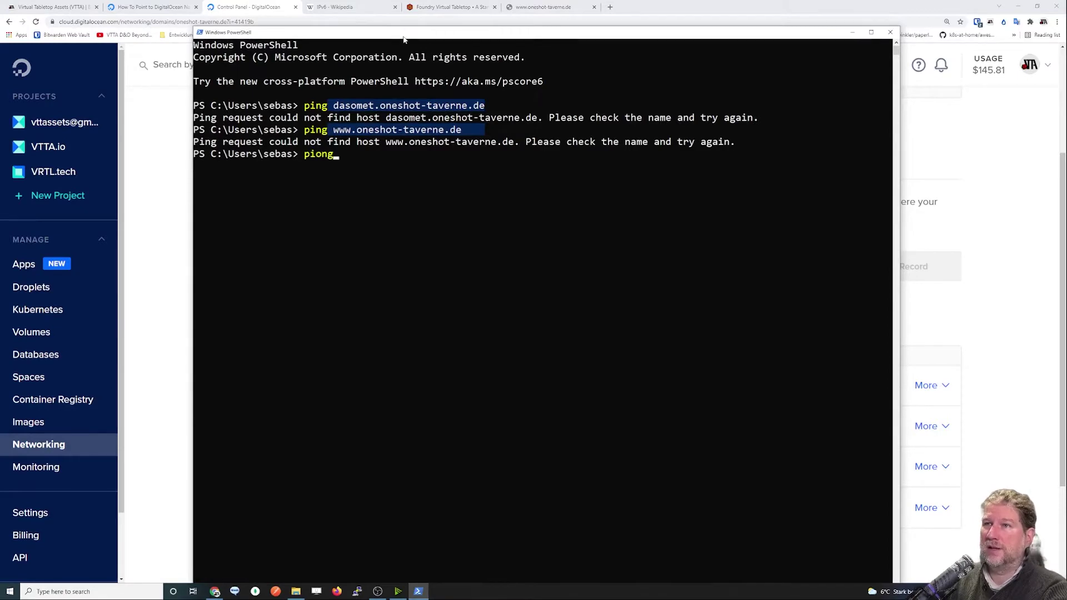
pyautogui.press('BackSpace')
pyautogui.write('g sa')
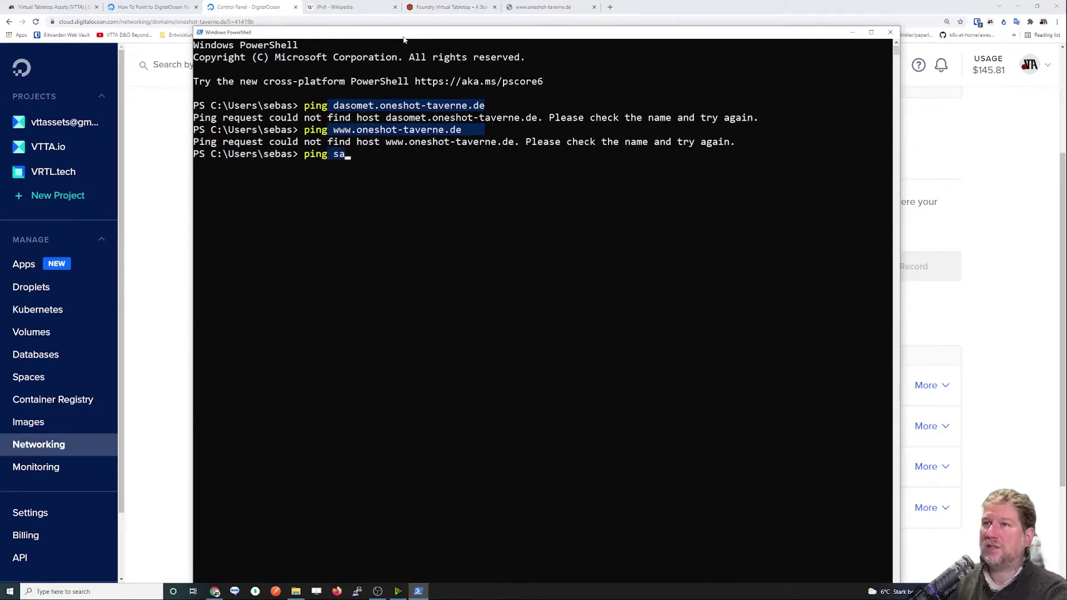
pyautogui.write('loon.oneshot-')
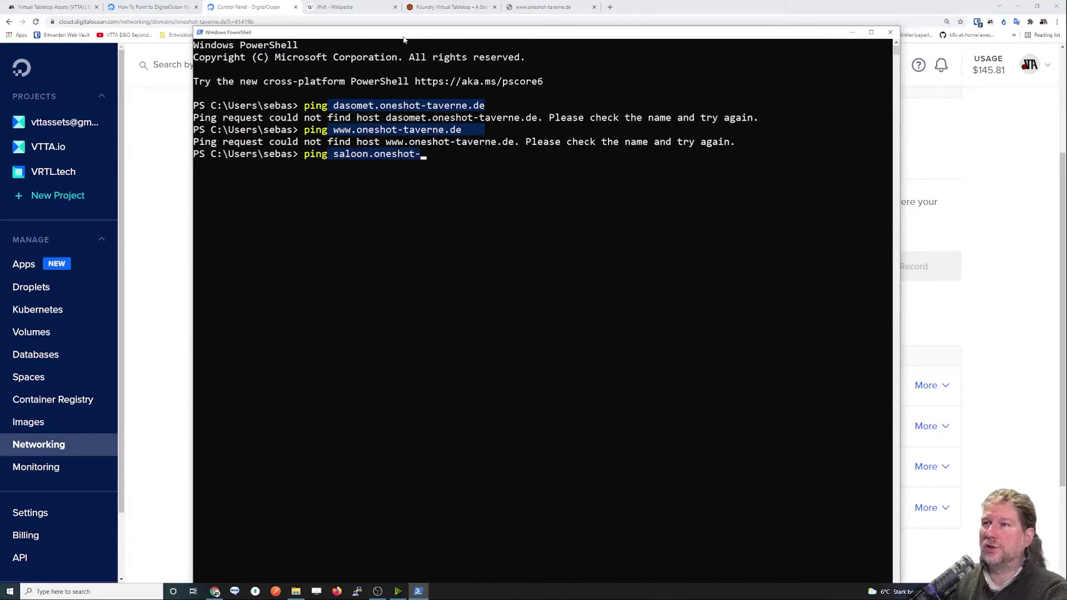
pyautogui.write('tavern.com')
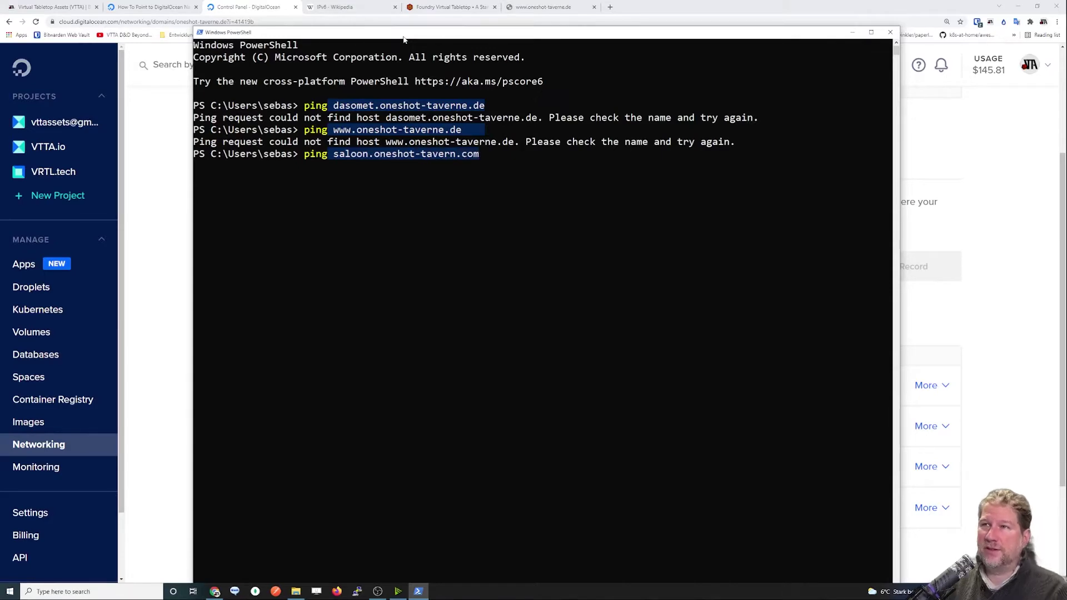
pyautogui.press('Return')
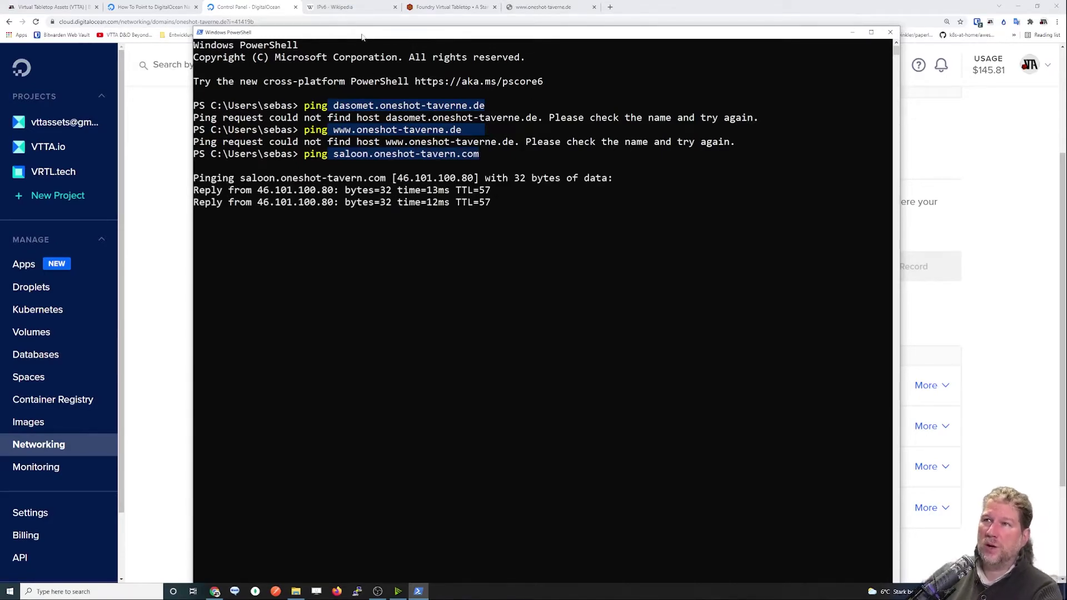
pyautogui.moveTo(362, 37); pyautogui.dragTo(548, 20)
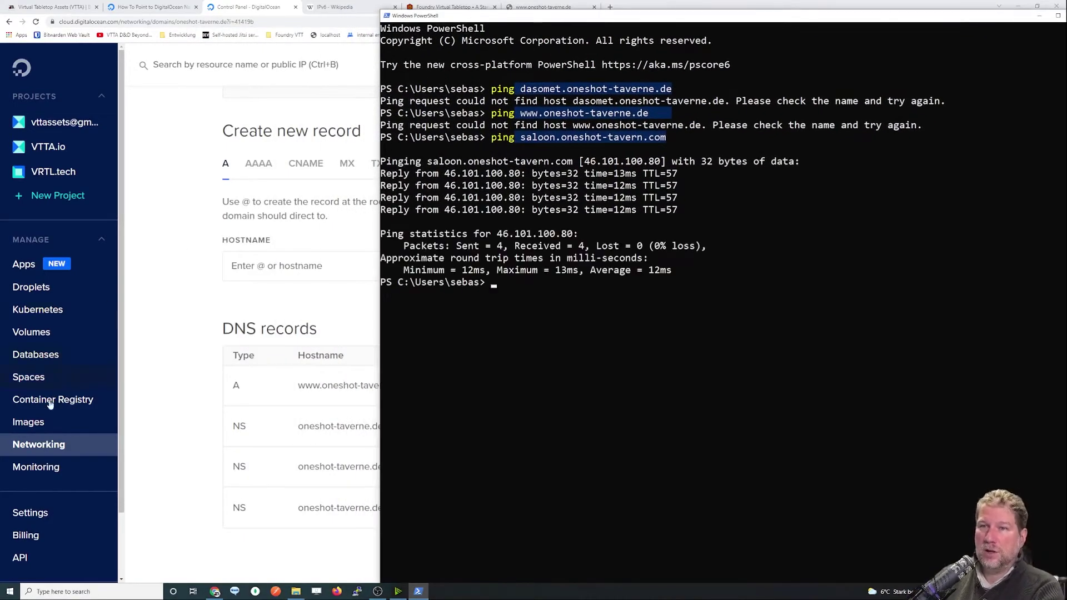
pyautogui.click(37, 439)
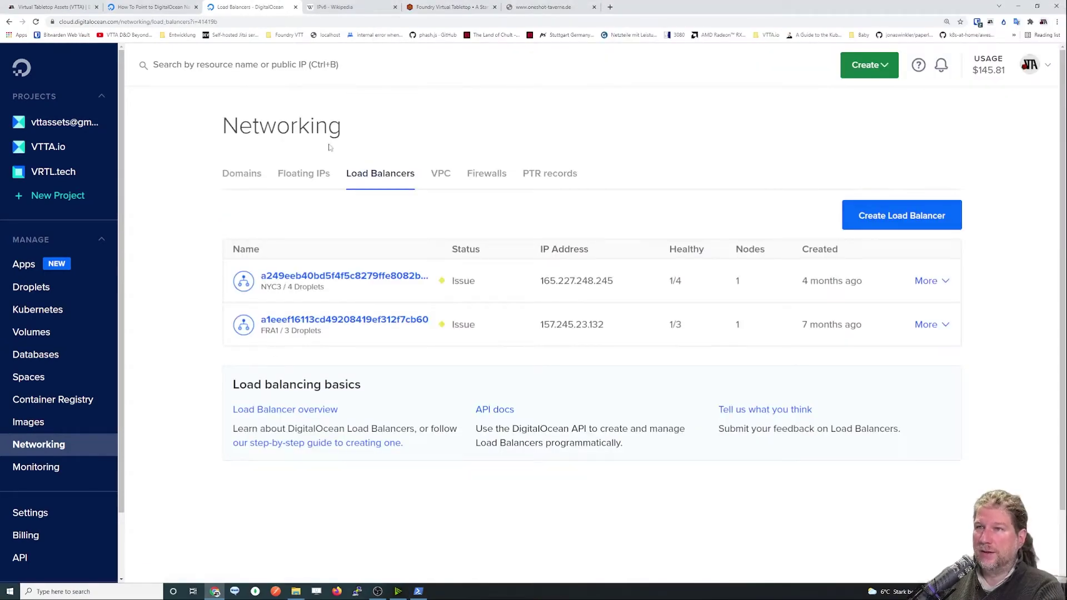
# Open the oneshot-tavern.com DNS records and copy the saloon.oneshot-tavern.com hostname.
pyautogui.click(242, 173)
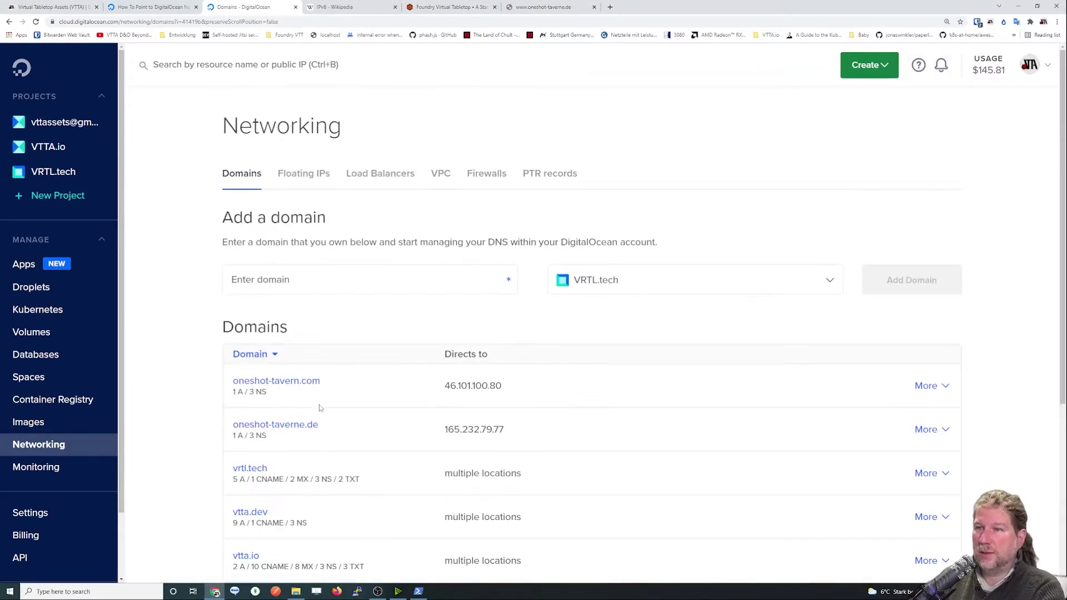
pyautogui.click(298, 392)
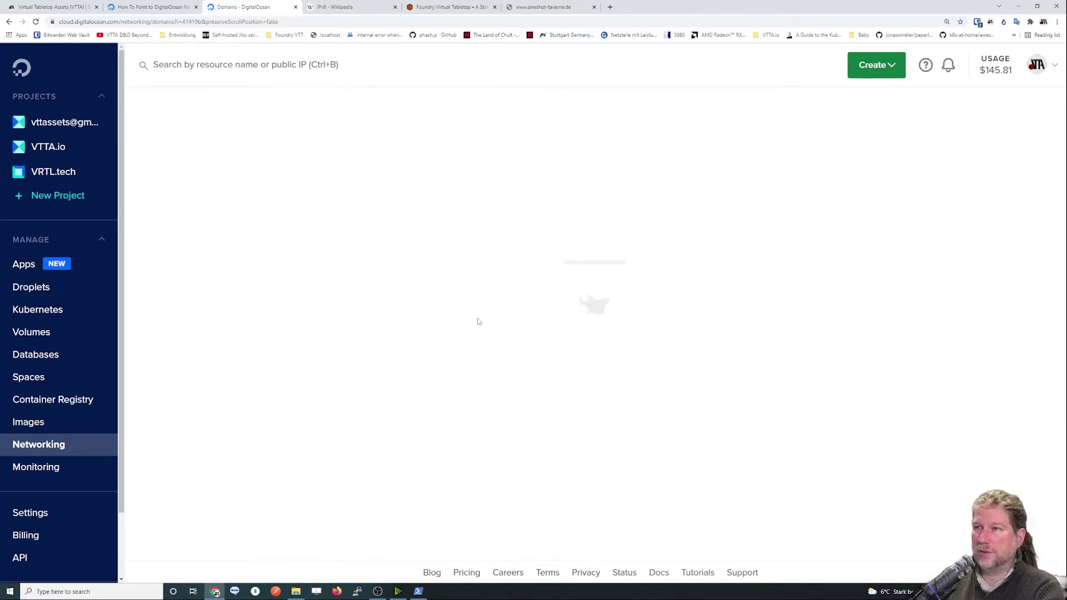
pyautogui.scroll(-2, 336, 462)
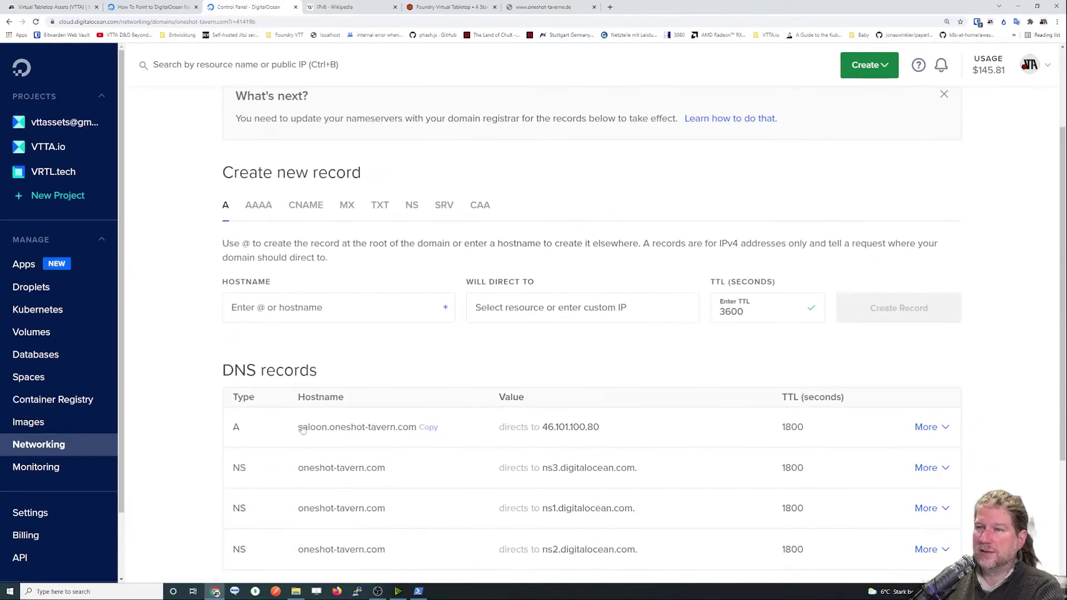
pyautogui.moveTo(301, 427); pyautogui.dragTo(428, 428)
pyautogui.click(428, 427)
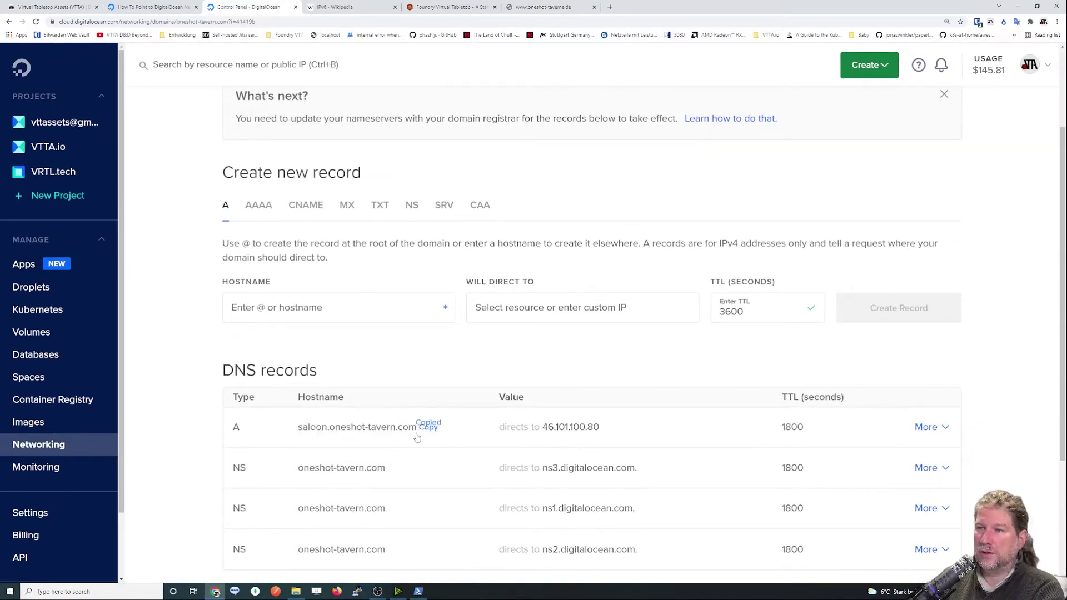
# Point out 46.101.100.80 and Sent = 4 in the ping output, then return to the DNS page.
pyautogui.click(425, 594)
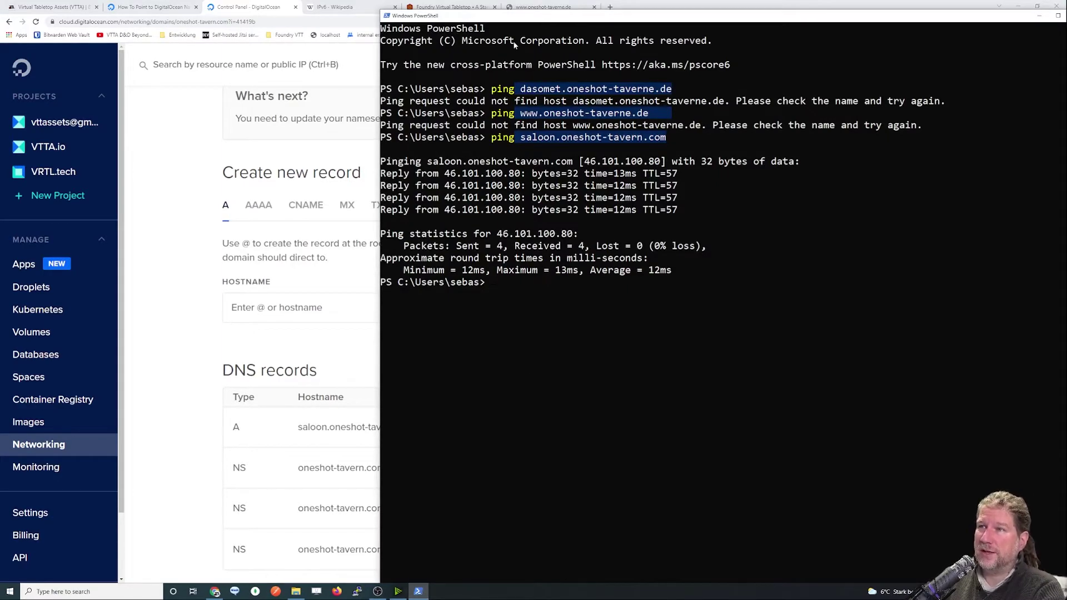
pyautogui.moveTo(515, 16); pyautogui.dragTo(753, 66)
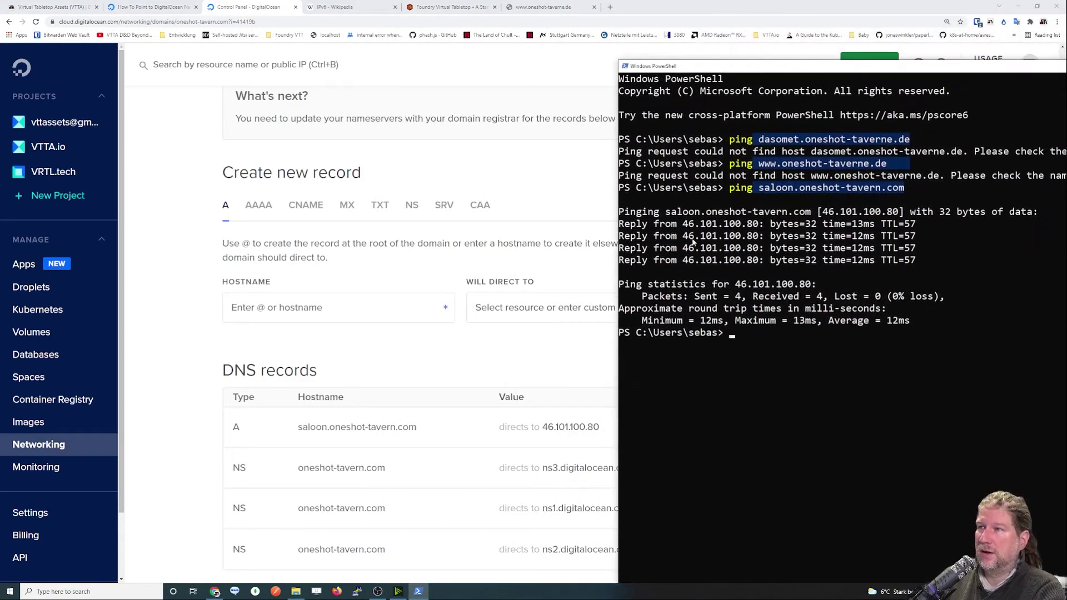
pyautogui.moveTo(759, 225); pyautogui.dragTo(687, 230)
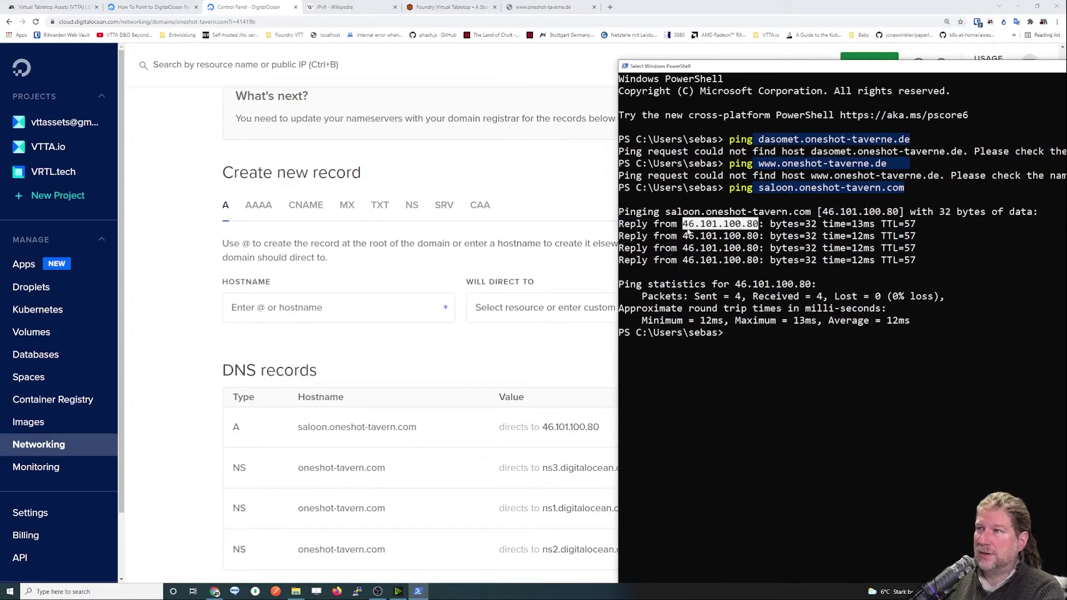
pyautogui.moveTo(542, 431)
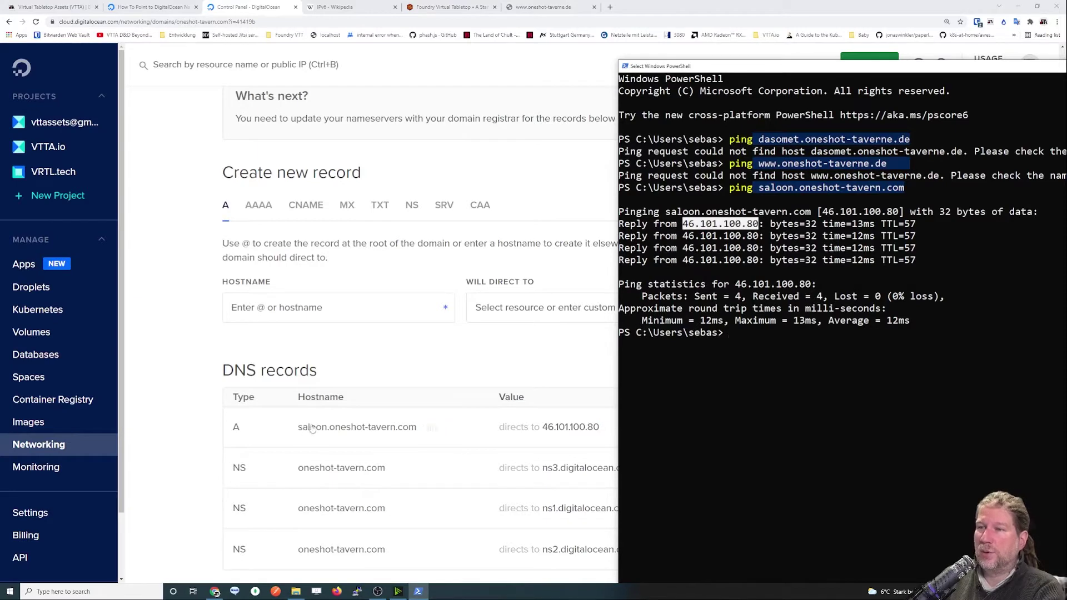
pyautogui.moveTo(397, 412)
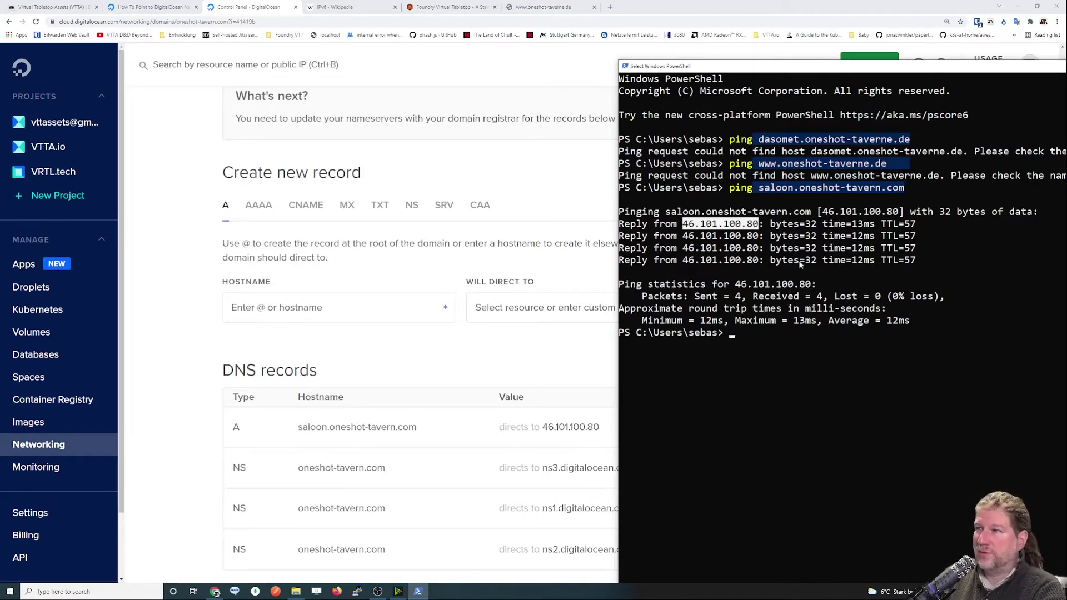
pyautogui.moveTo(694, 298); pyautogui.dragTo(882, 304)
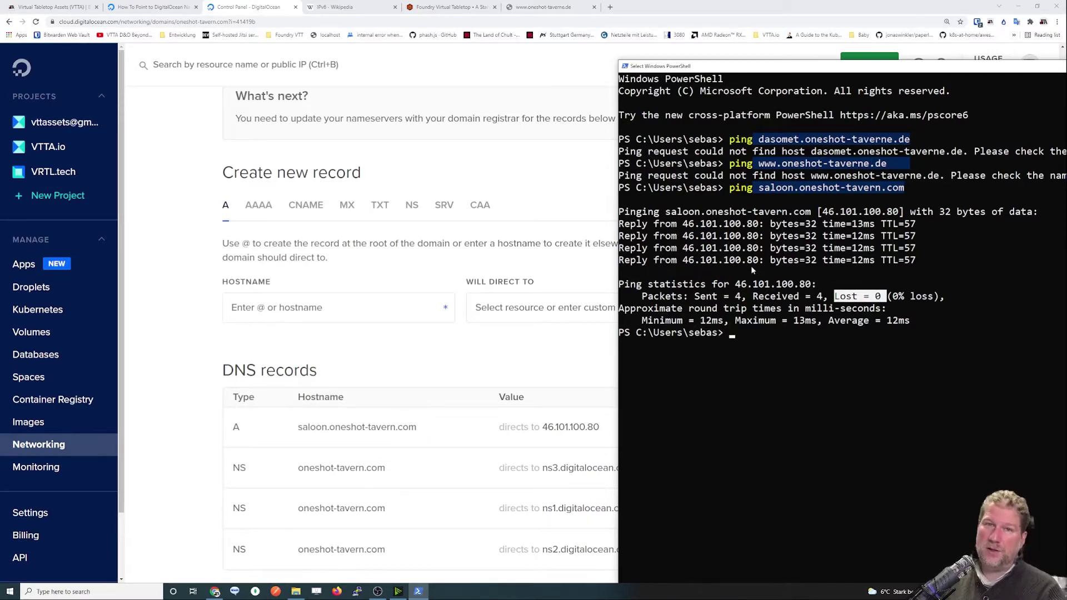
pyautogui.click(466, 354)
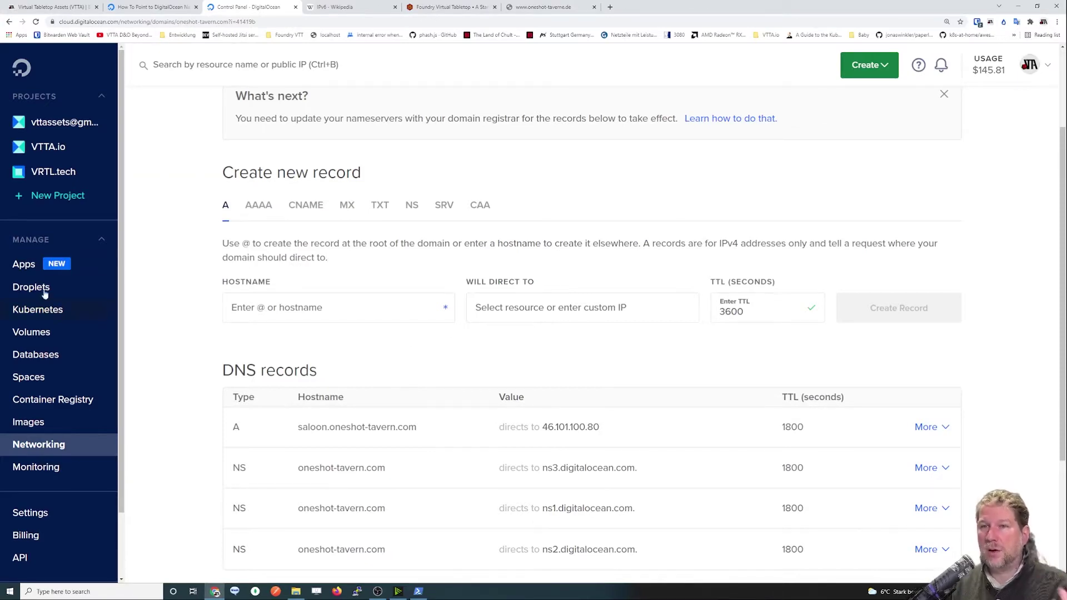
# Switch to oneshot-taverne.de's DNS records, showing the www A record to 165.232.79.77 and NS records.
pyautogui.scroll(3, 239, 139)
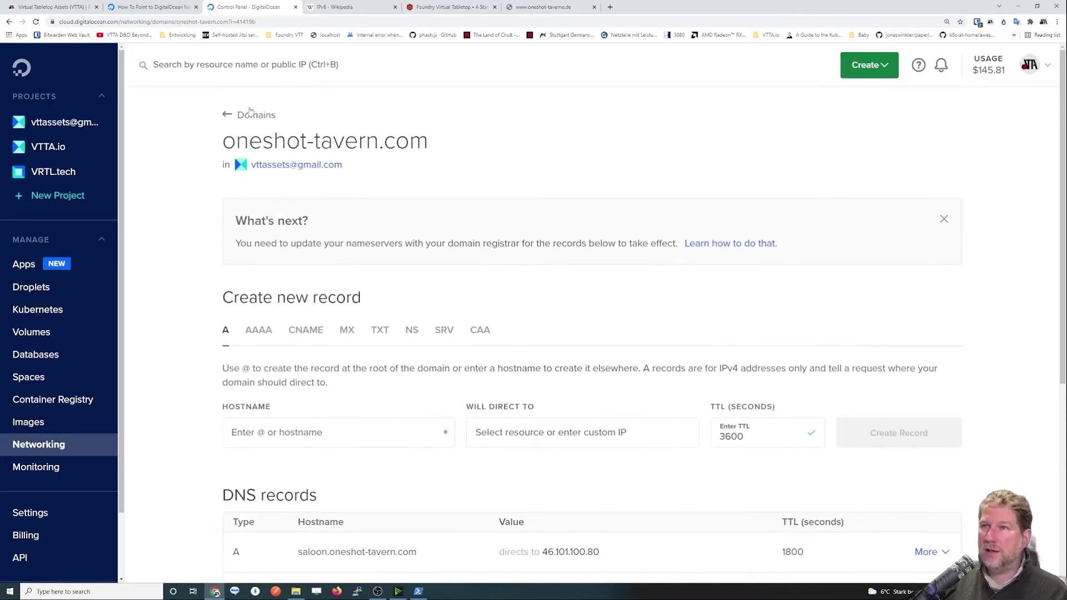
pyautogui.click(240, 115)
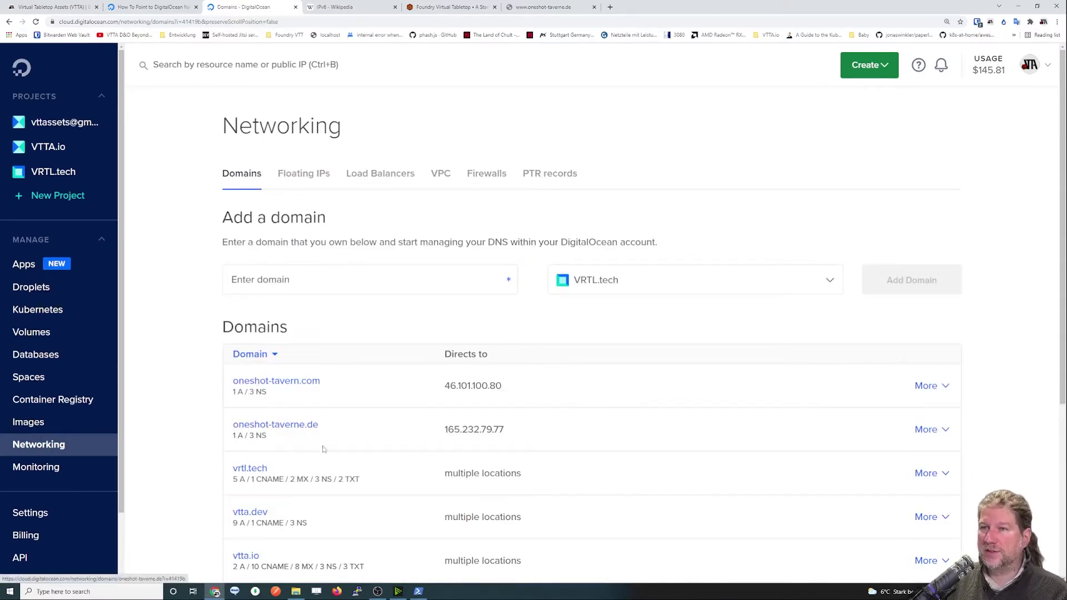
pyautogui.click(300, 432)
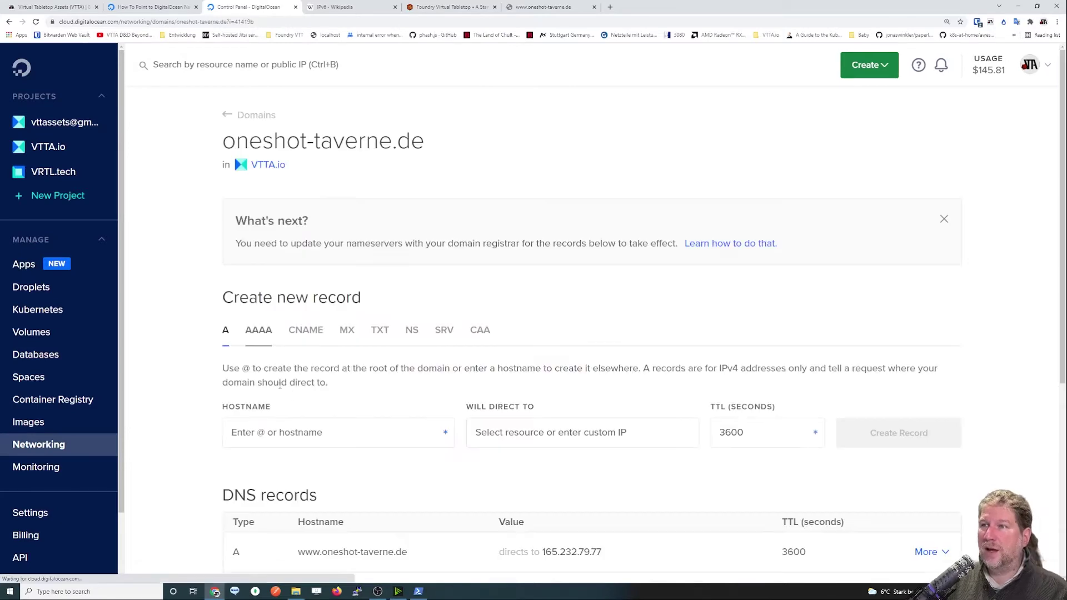
pyautogui.scroll(-4, 458, 415)
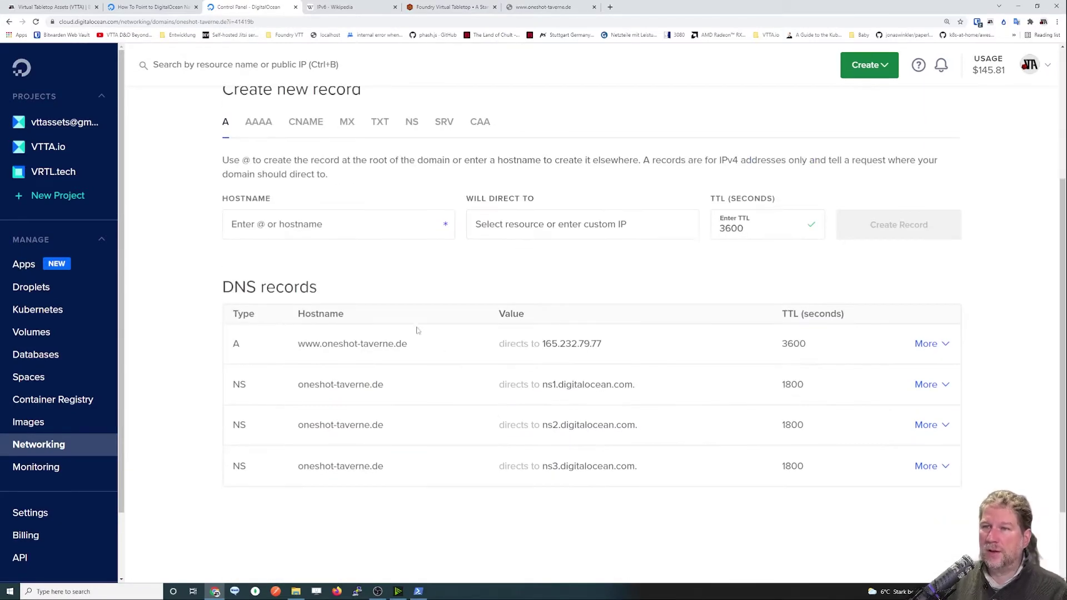
pyautogui.moveTo(358, 347)
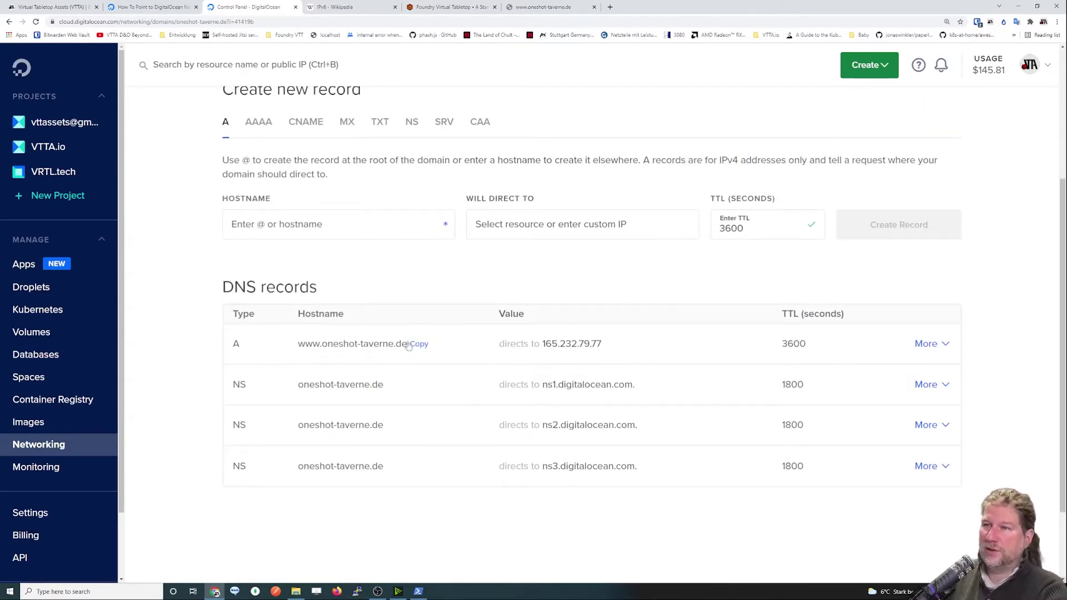
pyautogui.moveTo(547, 350)
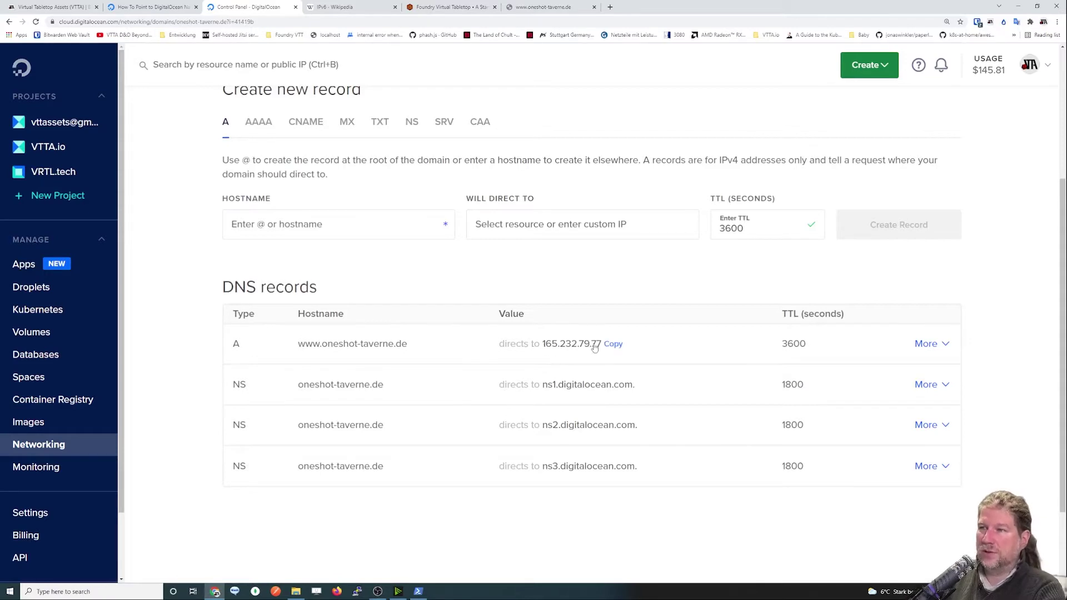
pyautogui.moveTo(303, 349)
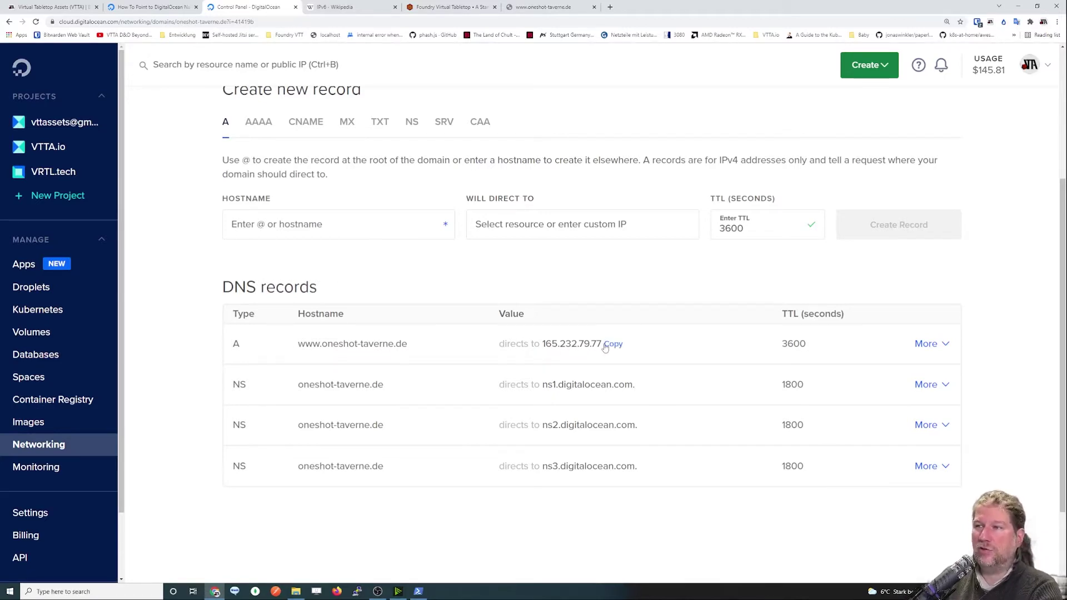
# Create an A record 'anotherone' pointing to 12usd-droplet.
pyautogui.click(295, 225)
pyautogui.write('a')
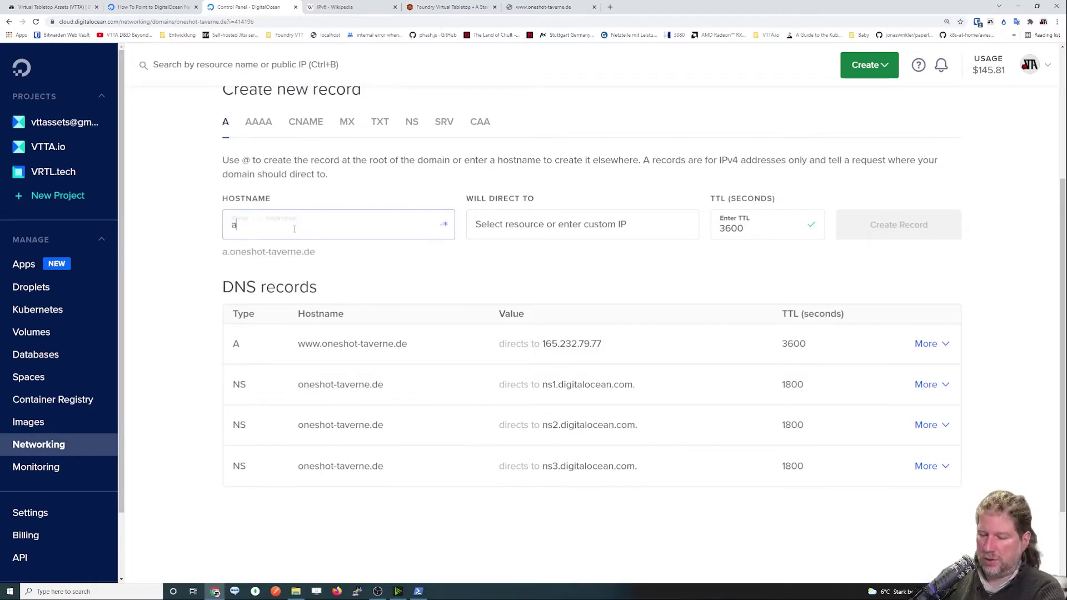
pyautogui.write('notherone')
pyautogui.click(565, 224)
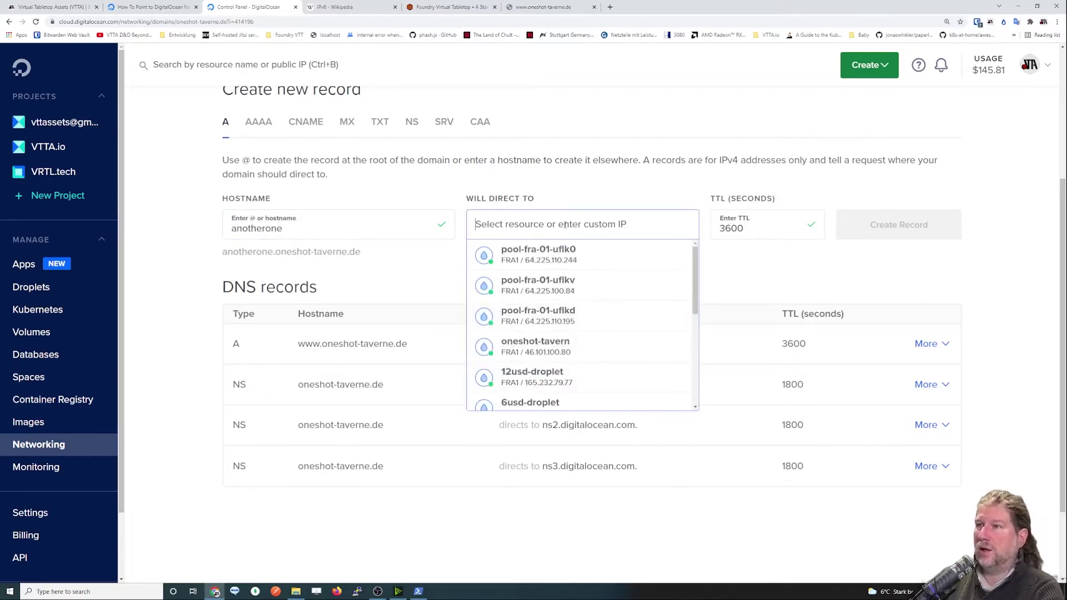
pyautogui.scroll(-4, 581, 303)
pyautogui.scroll(2, 547, 344)
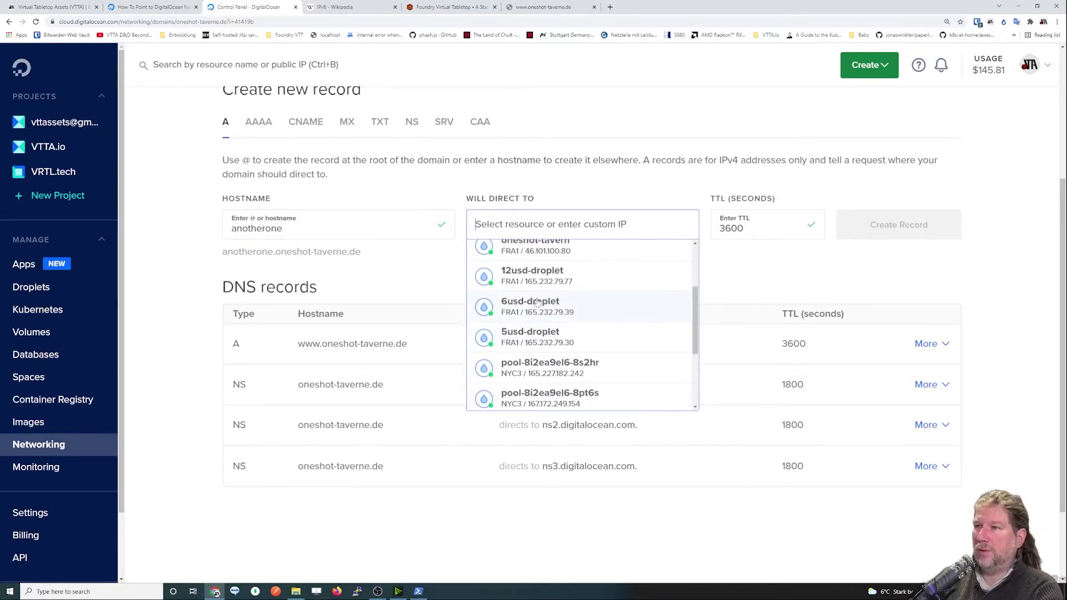
pyautogui.click(532, 276)
pyautogui.press('Return')
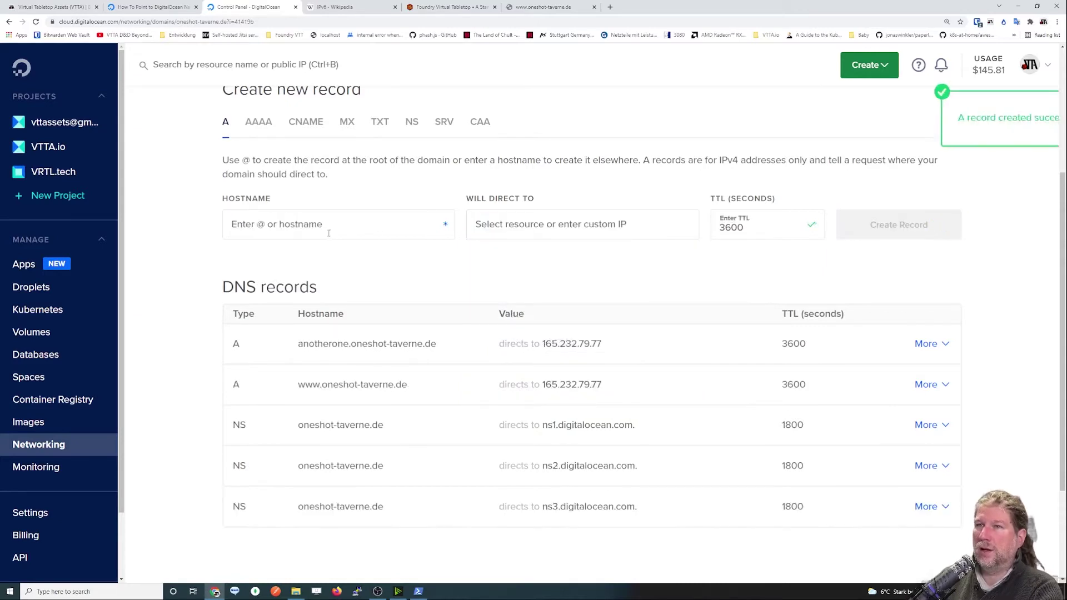
# Create an A record 'athirdone' pointing to 12usd-droplet.
pyautogui.click(323, 228)
pyautogui.write('athirdone')
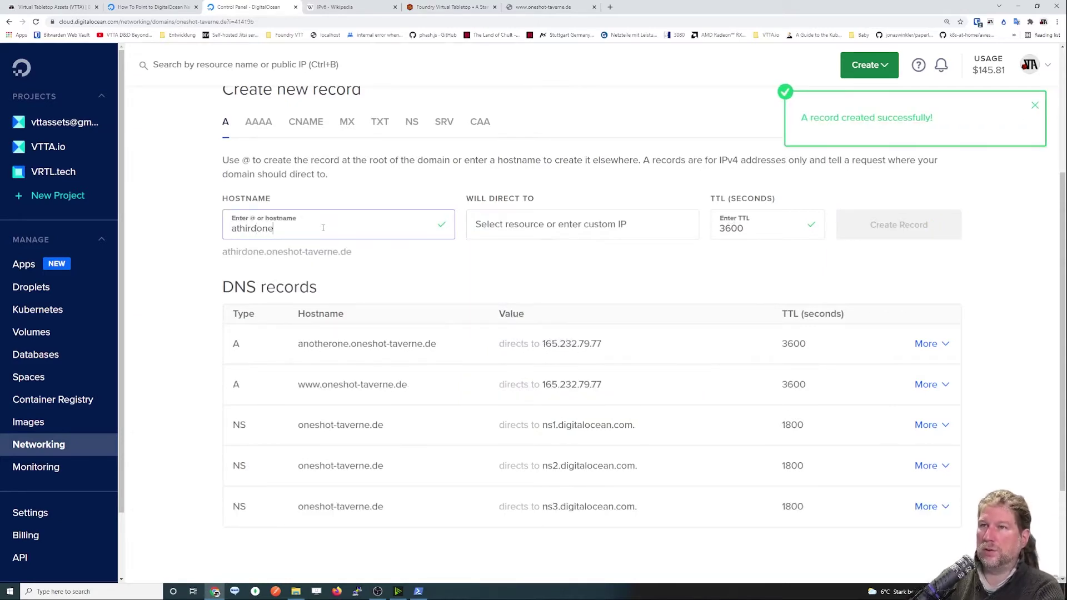
pyautogui.click(543, 228)
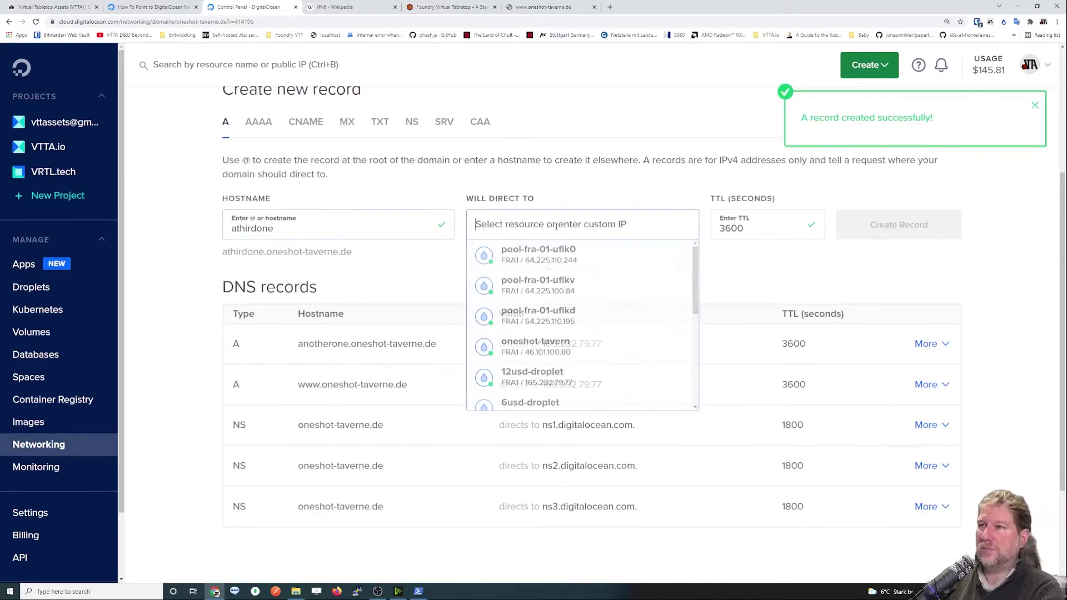
pyautogui.click(550, 347)
pyautogui.click(556, 225)
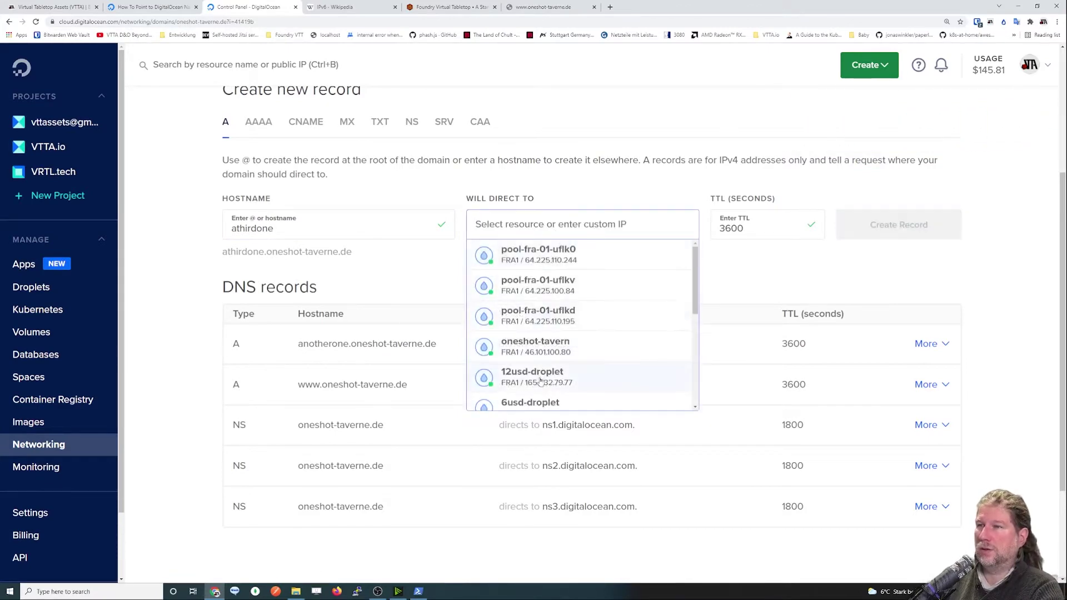
pyautogui.click(532, 375)
pyautogui.click(840, 225)
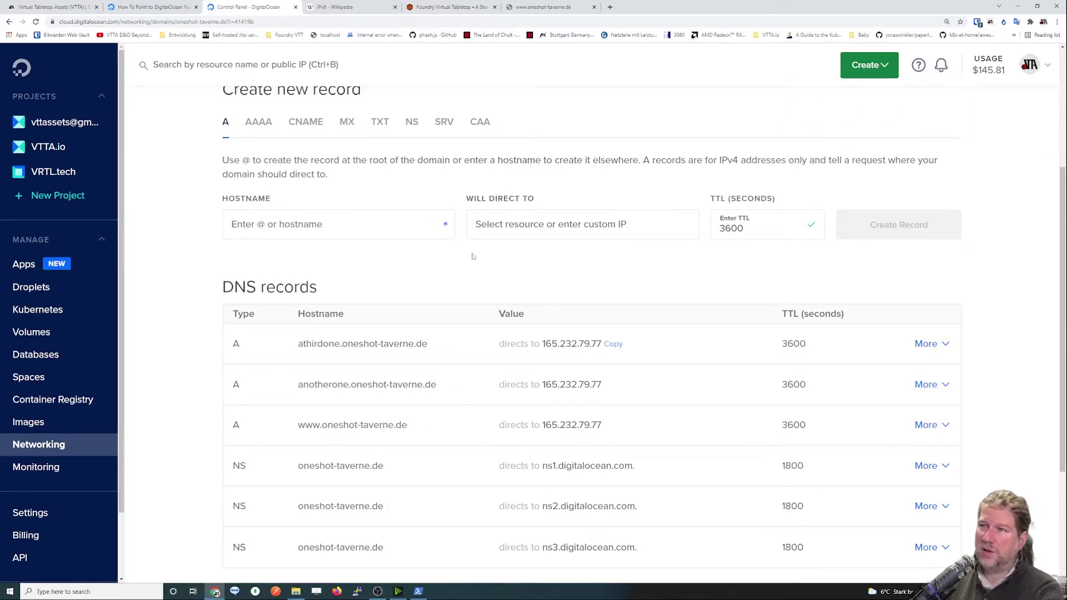
pyautogui.moveTo(546, 345)
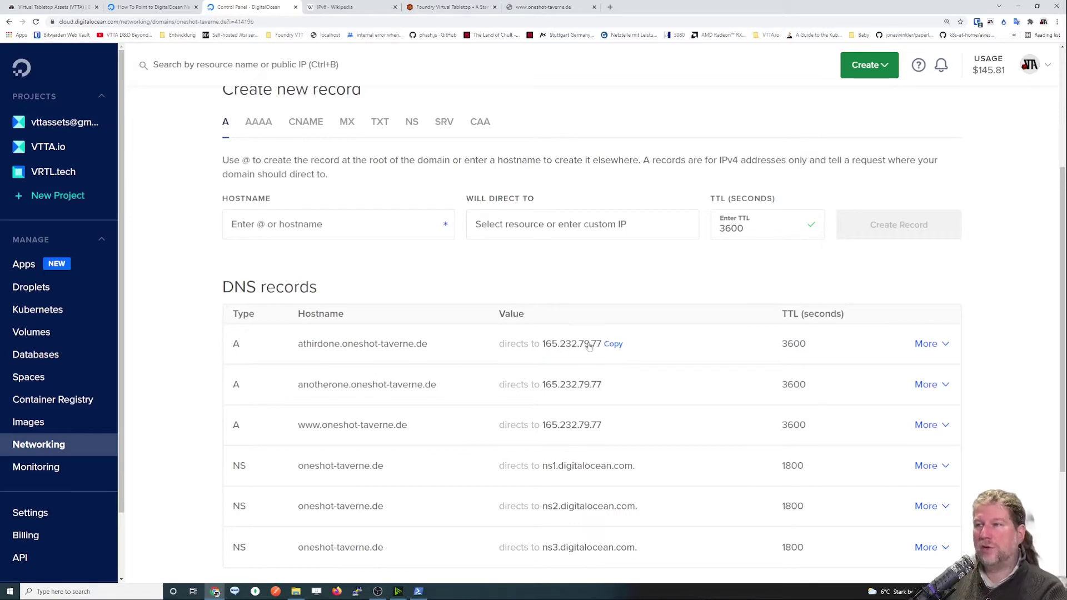
pyautogui.moveTo(574, 384)
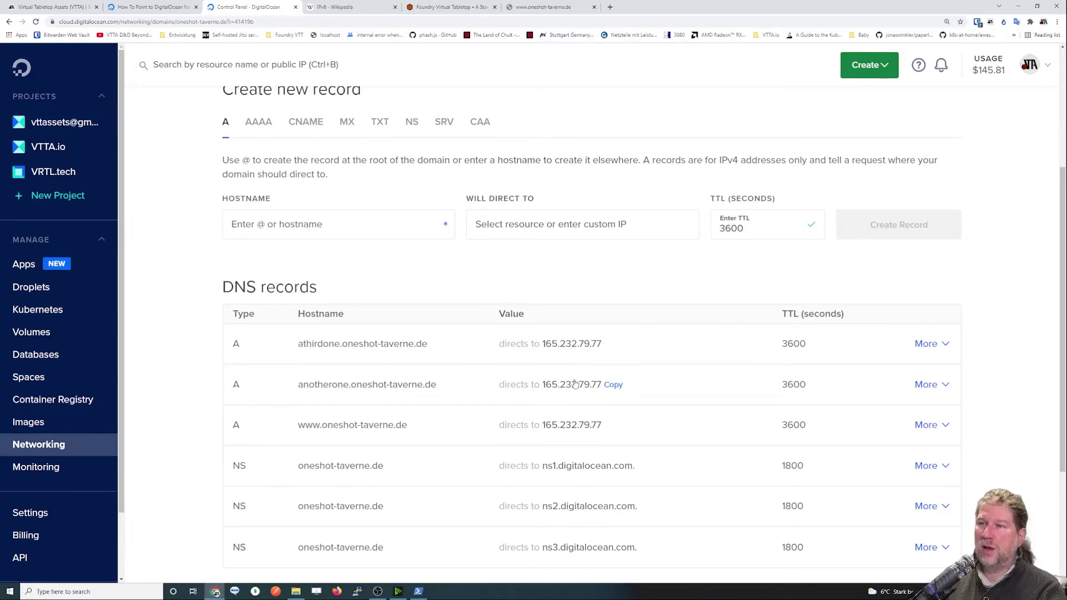
# Delete the athirdone, anotherone and www A records.
pyautogui.click(951, 345)
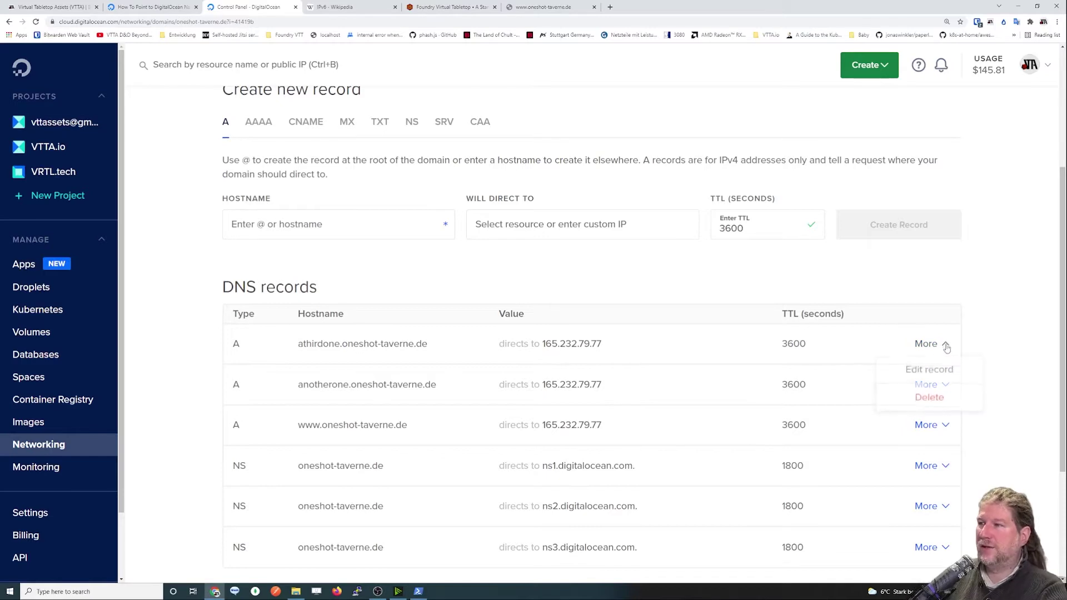
pyautogui.click(929, 400)
pyautogui.click(928, 451)
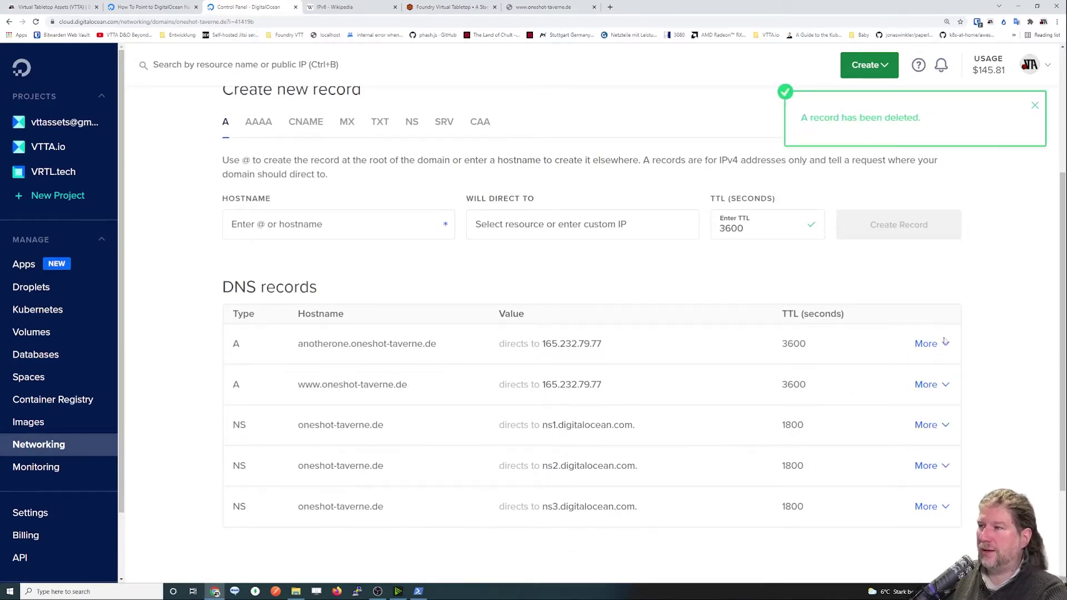
pyautogui.click(945, 341)
pyautogui.click(929, 400)
pyautogui.click(915, 450)
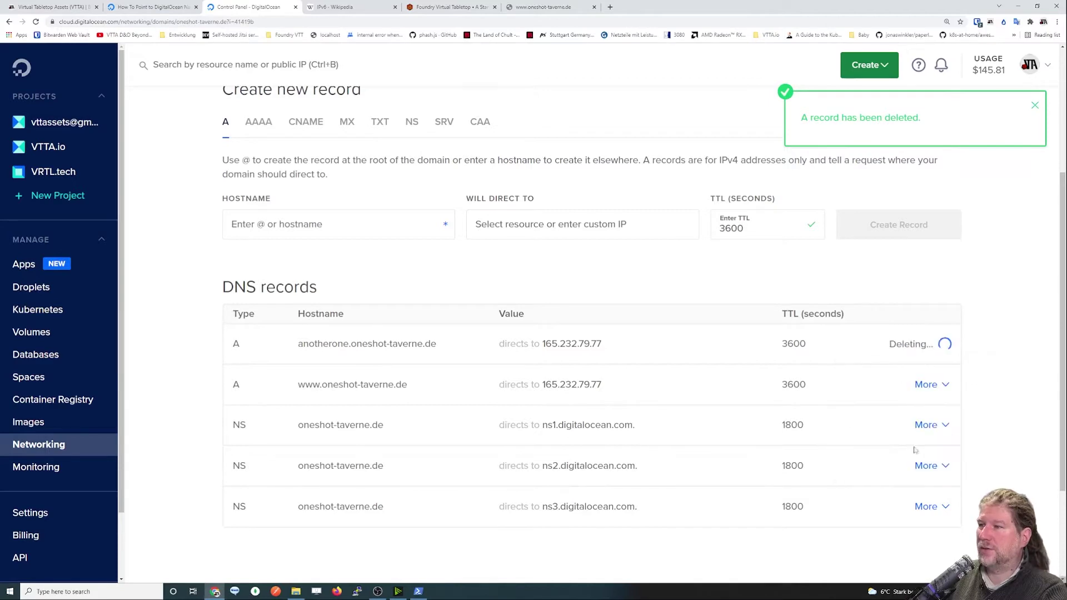
pyautogui.click(945, 344)
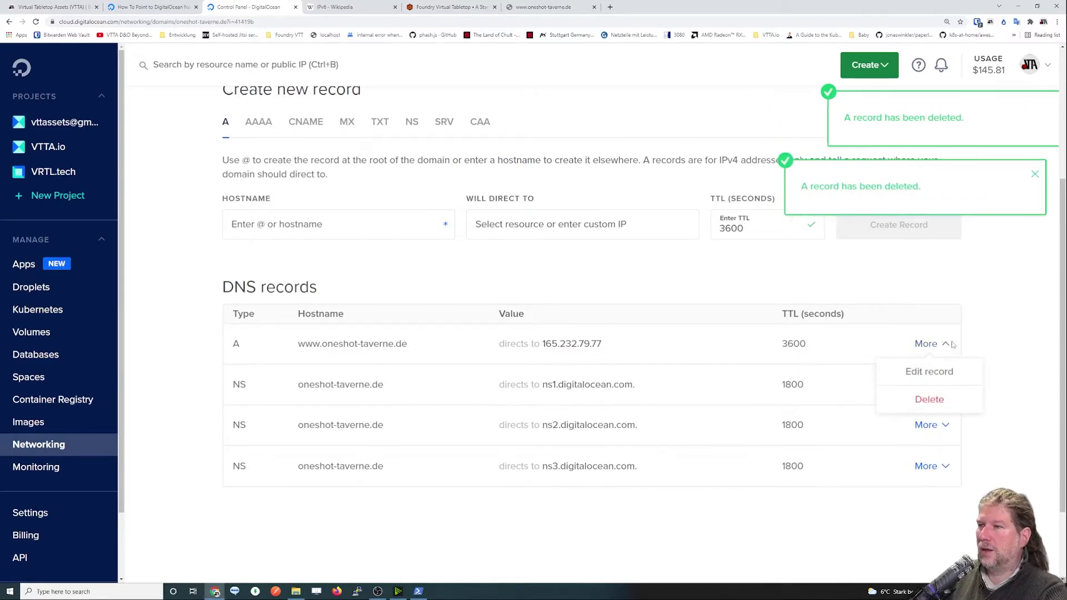
pyautogui.click(936, 407)
pyautogui.click(929, 451)
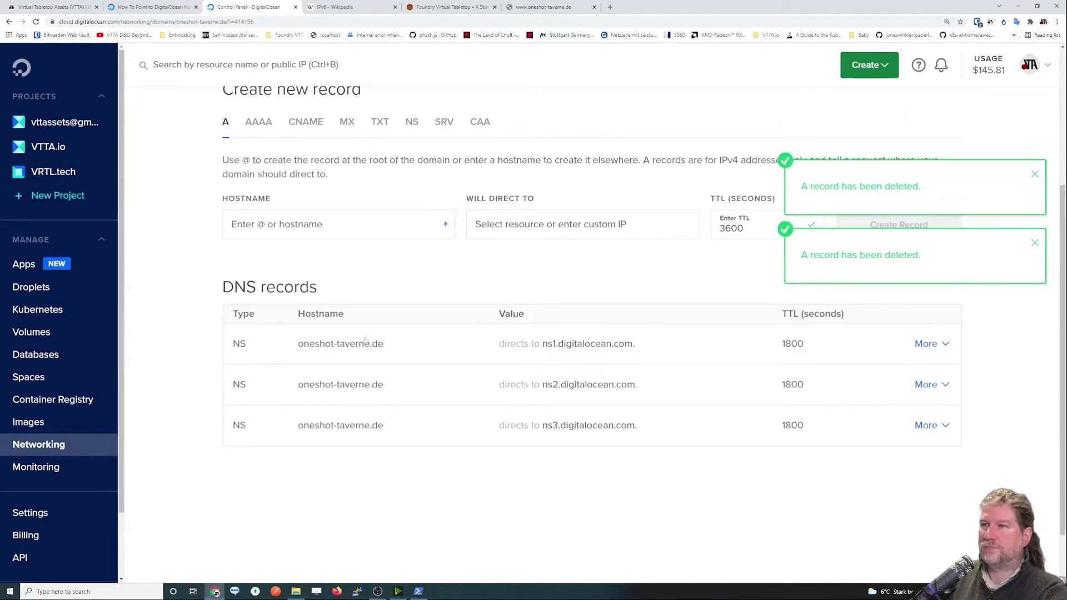
# Create a root A record with hostname @ pointing to 12usd-droplet.
pyautogui.click(257, 225)
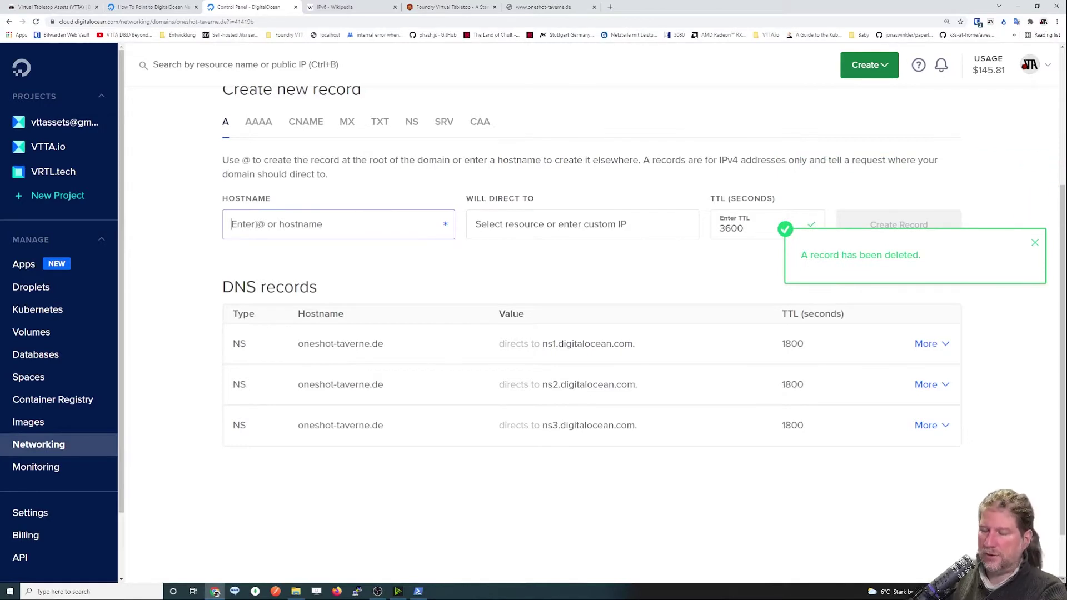
pyautogui.write('@')
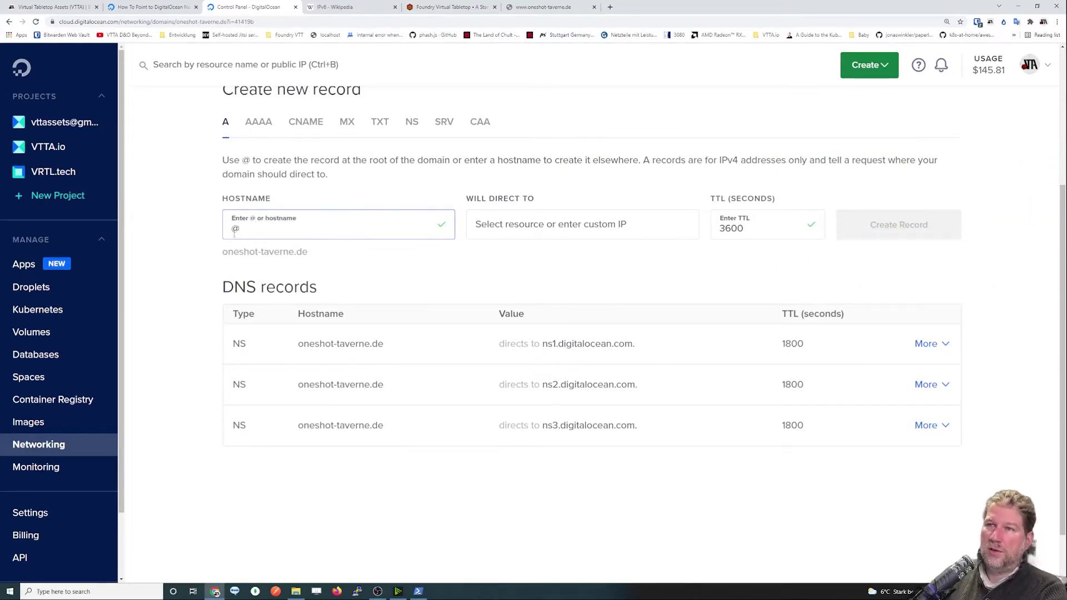
pyautogui.doubleClick(236, 228)
pyautogui.moveTo(223, 250); pyautogui.dragTo(315, 279)
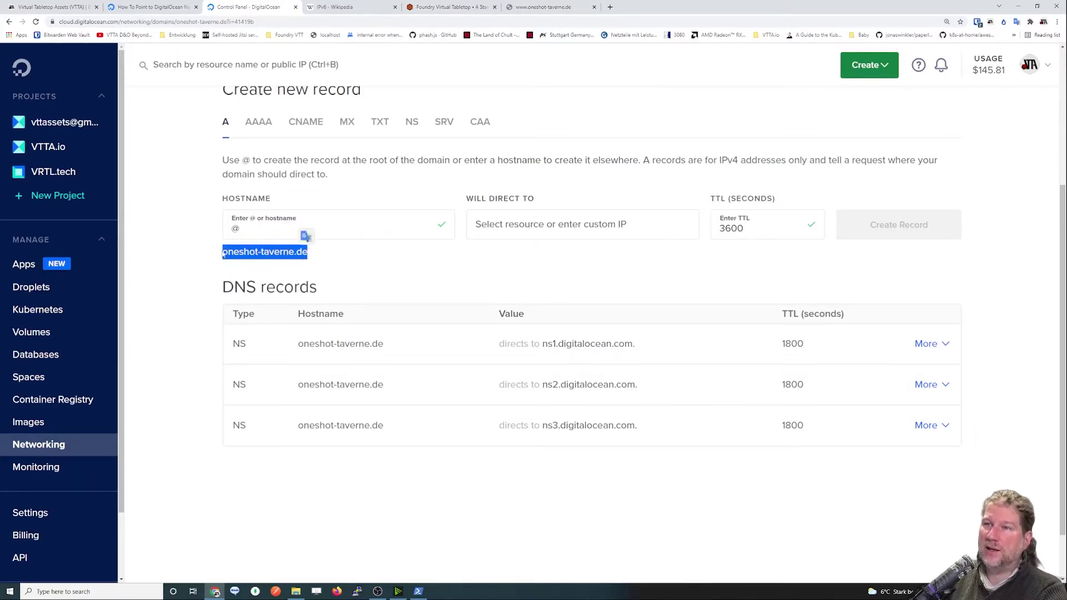
pyautogui.click(247, 229)
pyautogui.click(525, 232)
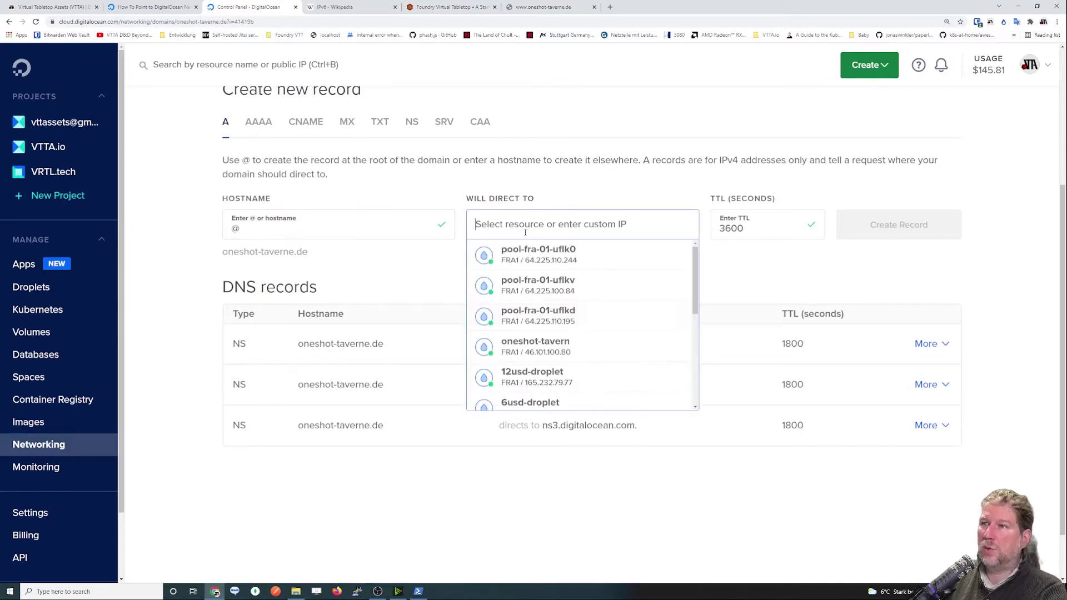
pyautogui.click(533, 377)
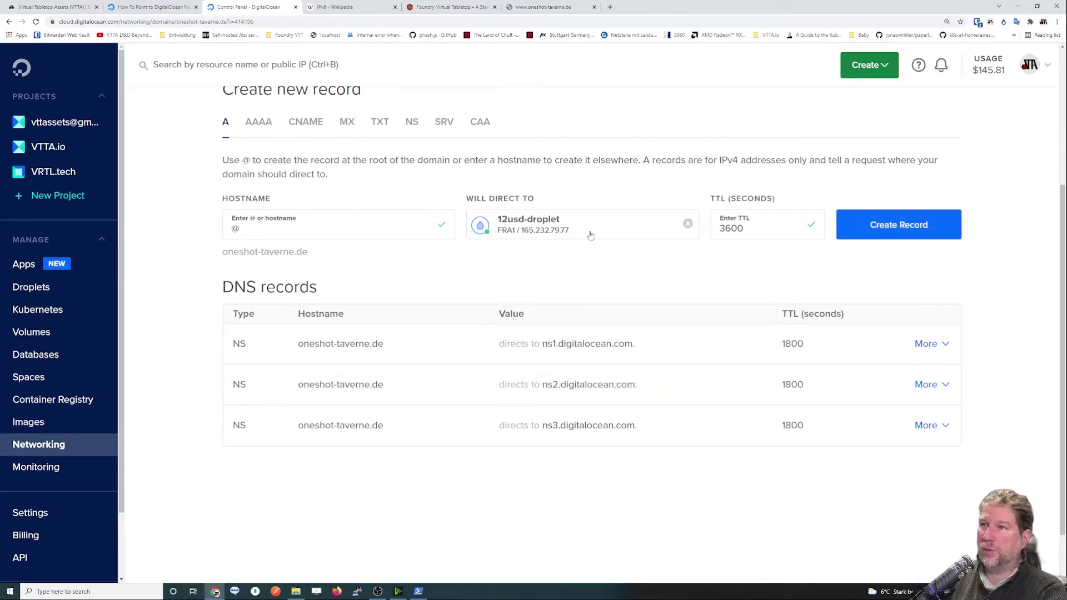
pyautogui.click(850, 223)
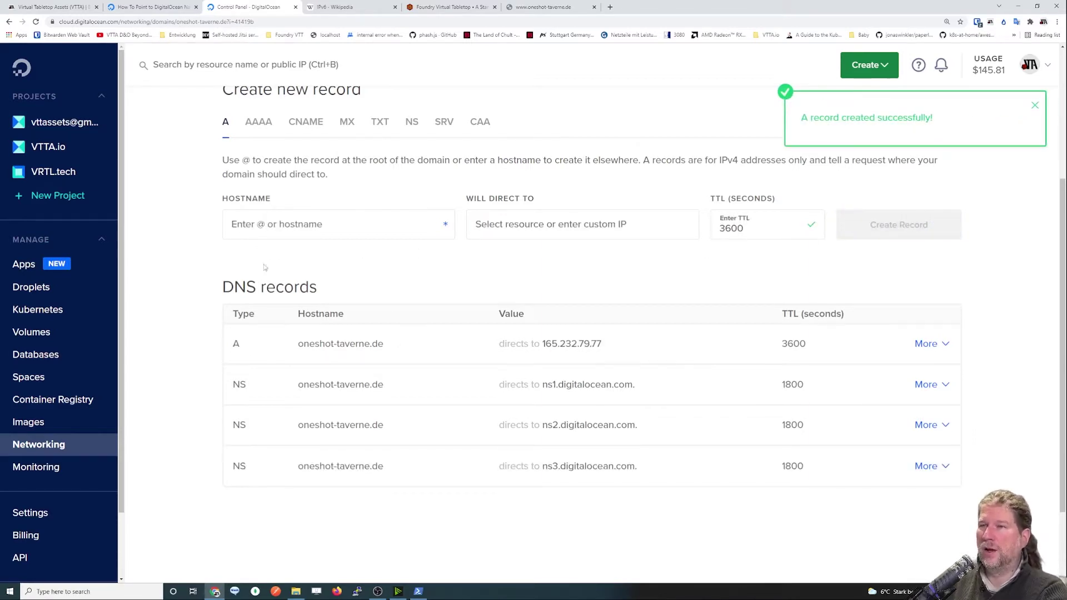
pyautogui.click(298, 124)
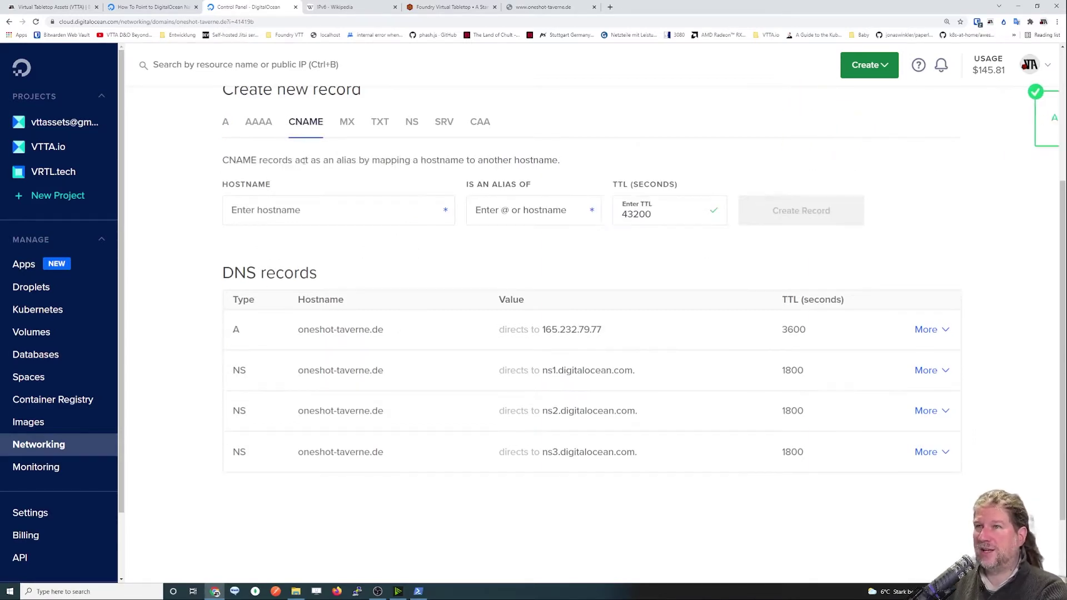
pyautogui.click(311, 211)
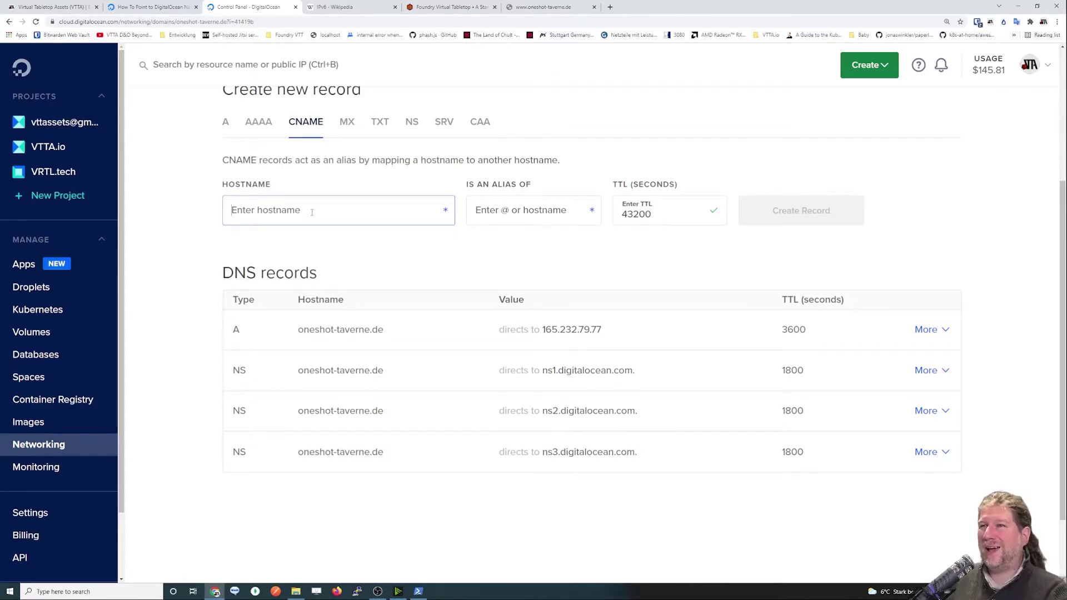
pyautogui.doubleClick(247, 184)
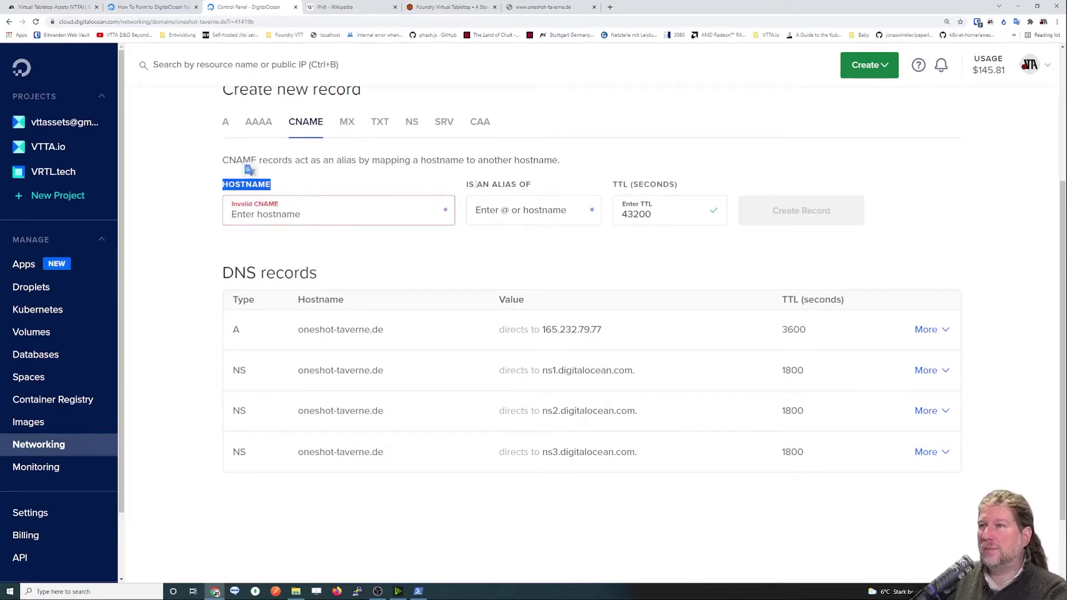
pyautogui.click(398, 214)
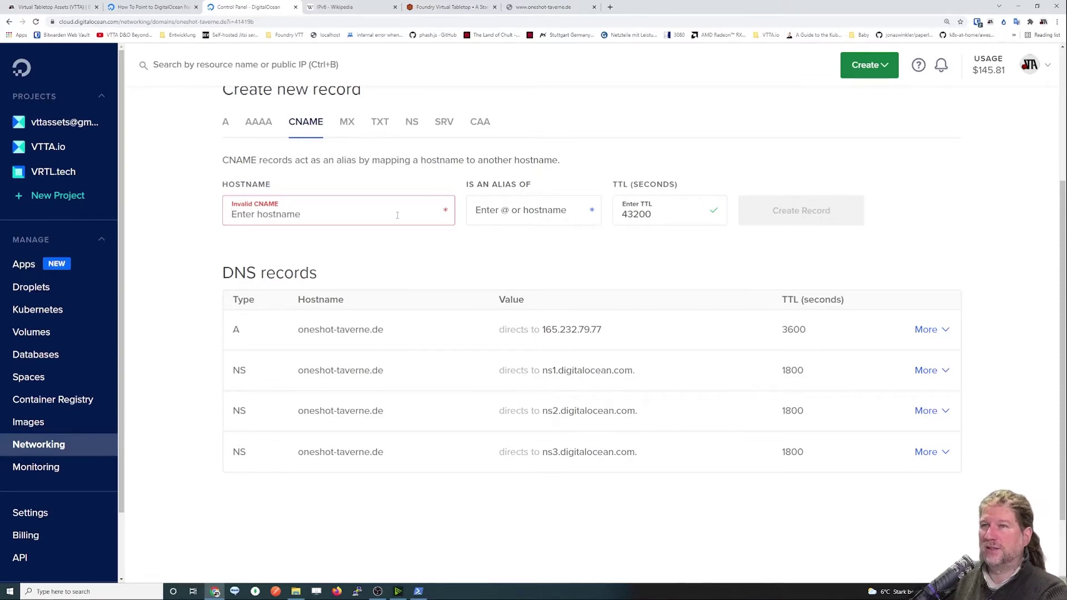
pyautogui.write('www')
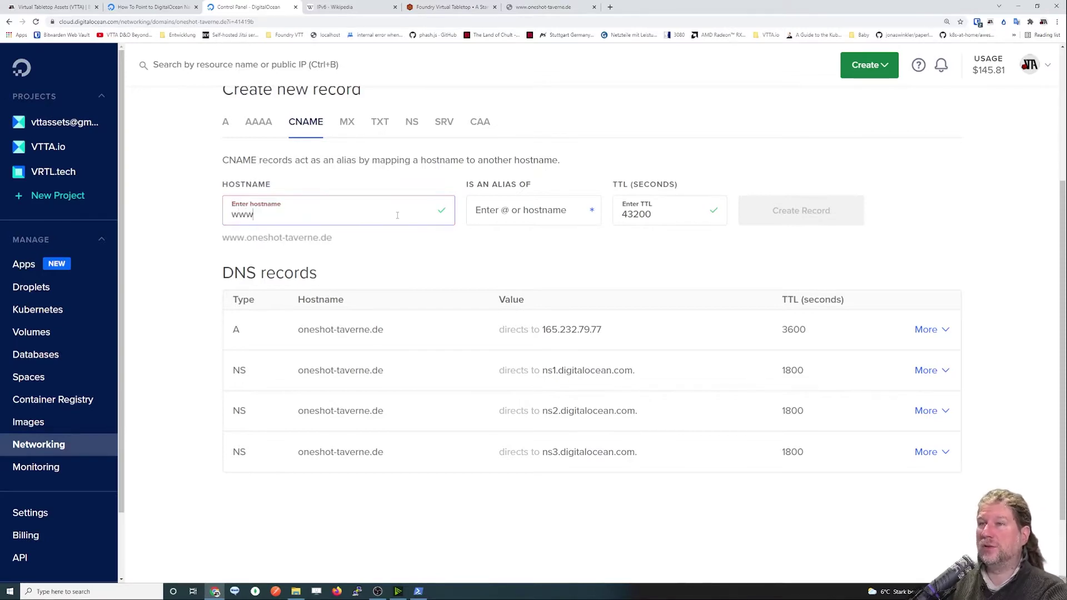
pyautogui.moveTo(338, 244); pyautogui.dragTo(224, 239)
pyautogui.click(268, 240)
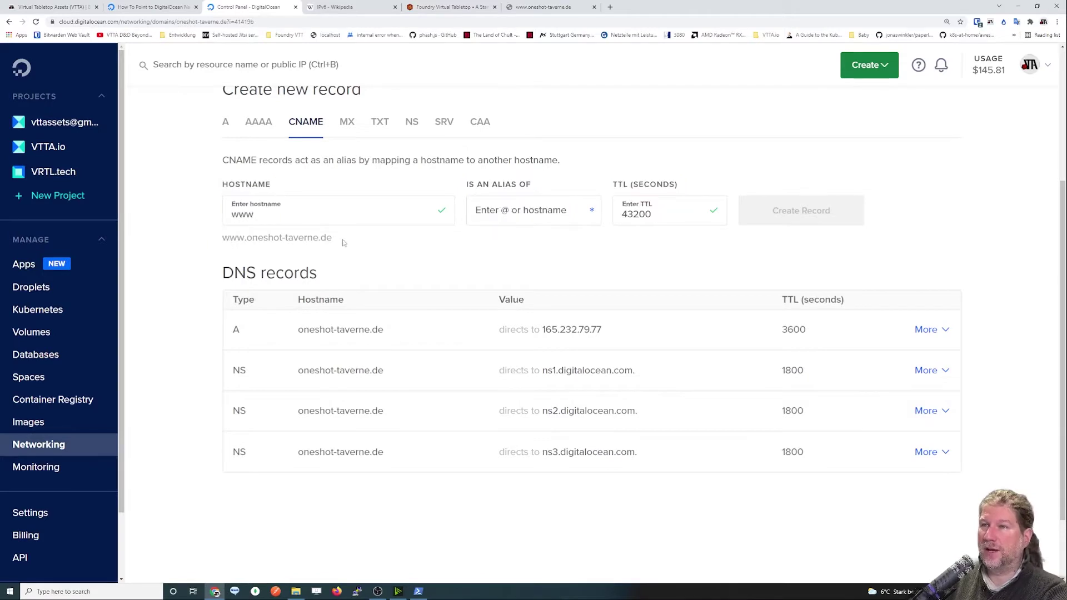
pyautogui.moveTo(227, 237); pyautogui.dragTo(331, 238)
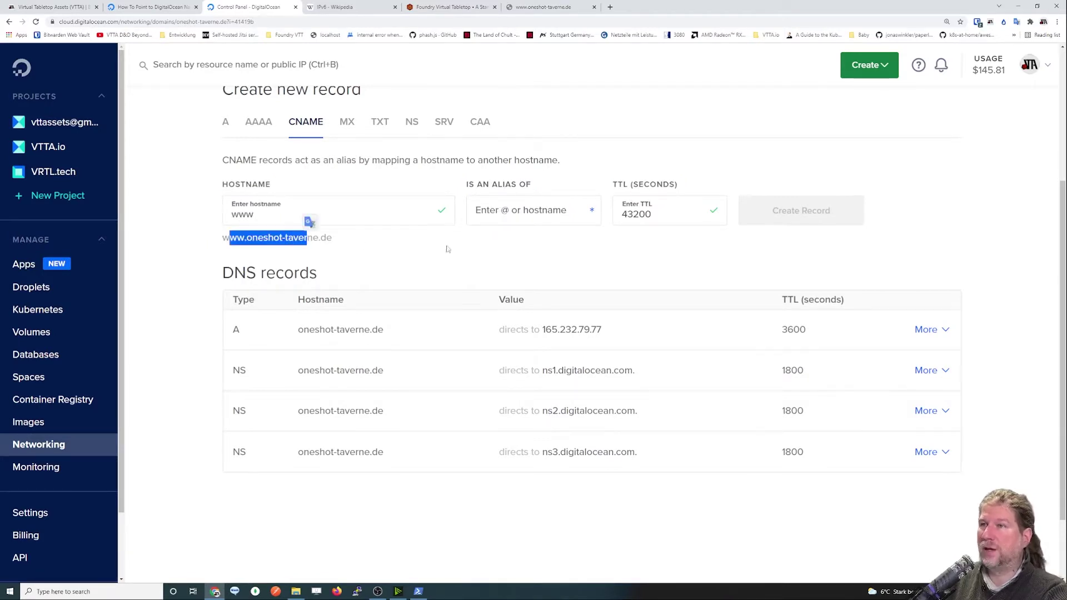
pyautogui.click(492, 215)
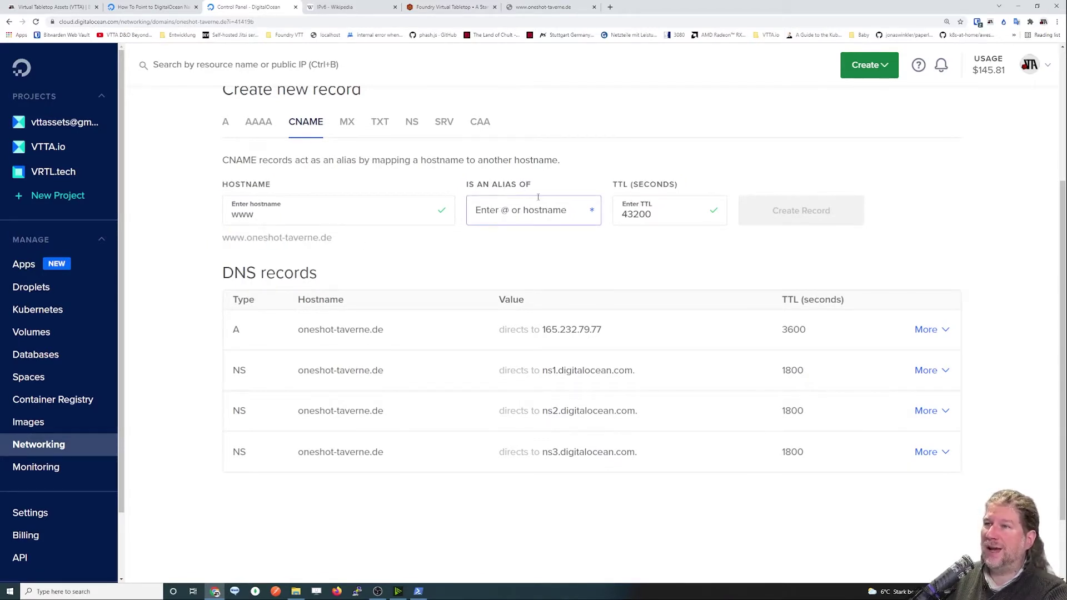
pyautogui.write('@')
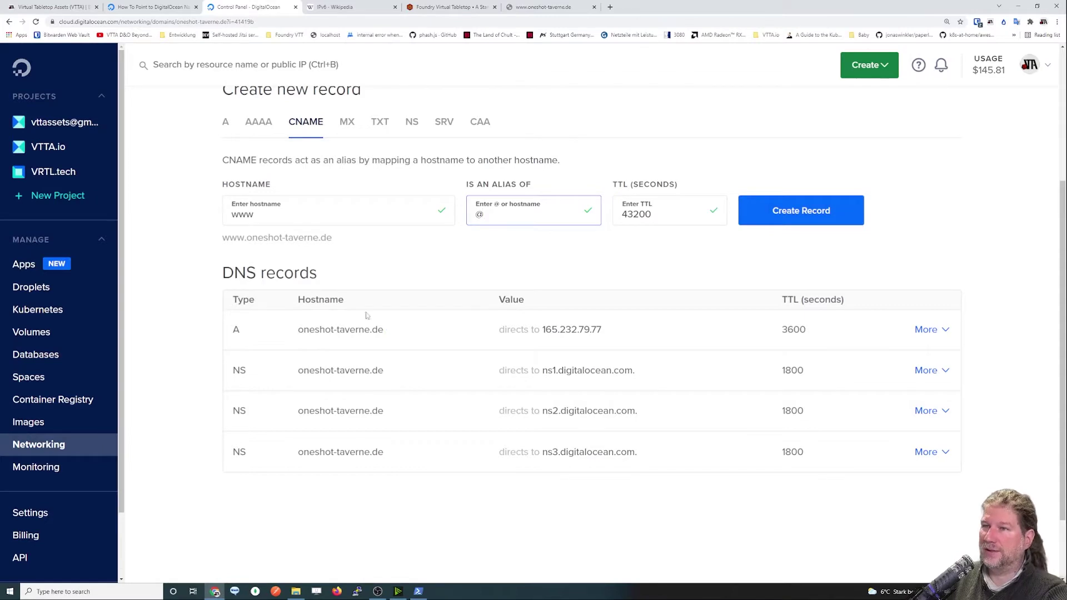
pyautogui.click(787, 211)
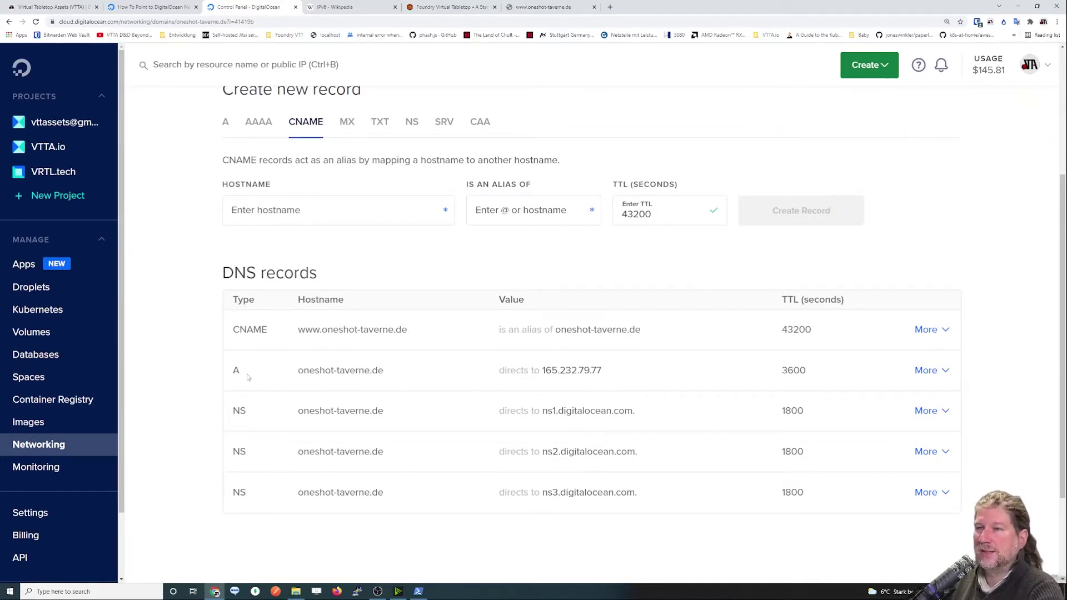
# Point out the root A record and the CNAME's alias target oneshot-taverne.de.
pyautogui.doubleClick(293, 378)
pyautogui.moveTo(291, 378); pyautogui.dragTo(571, 373)
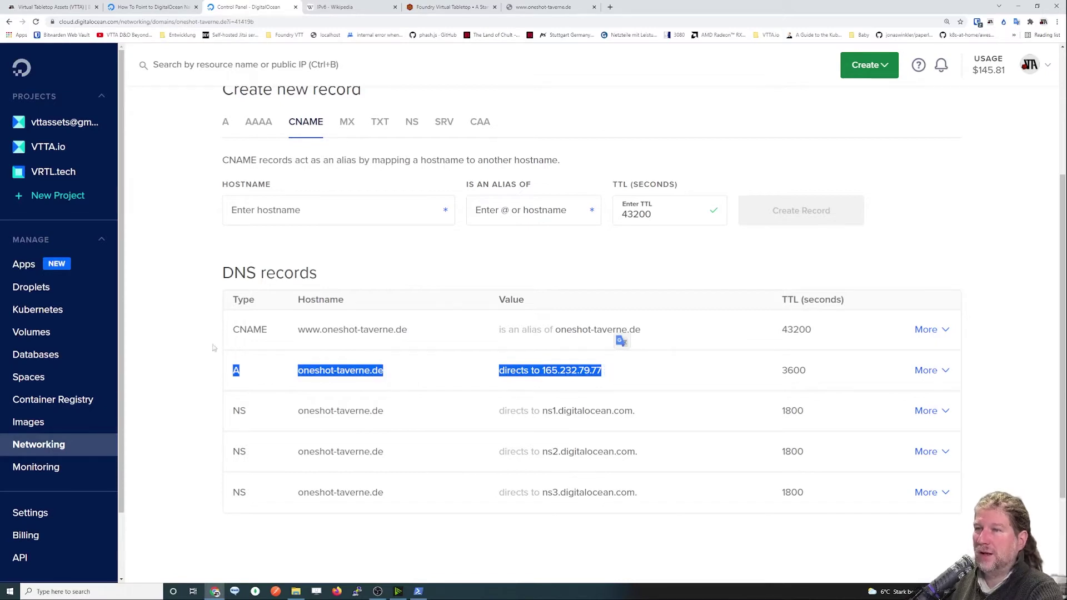
pyautogui.click(372, 358)
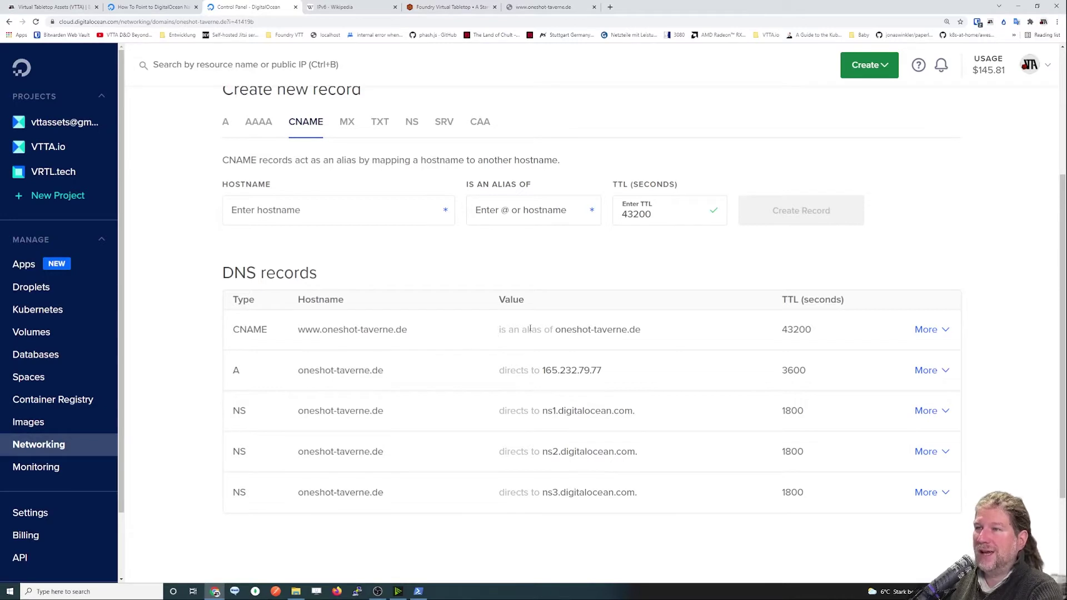
pyautogui.moveTo(555, 330); pyautogui.dragTo(644, 331)
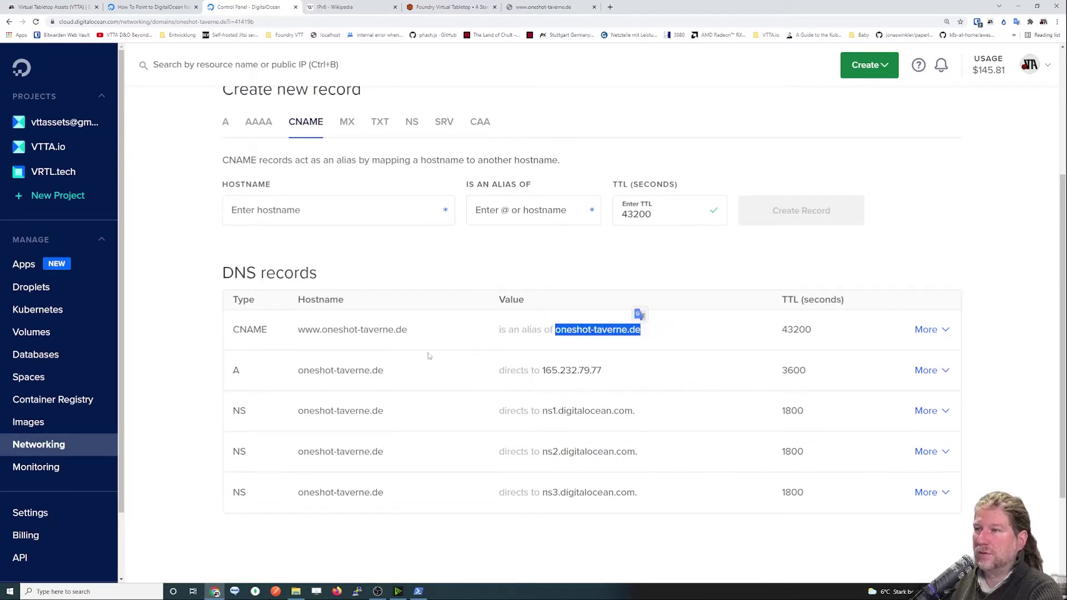
pyautogui.moveTo(295, 370); pyautogui.dragTo(395, 371)
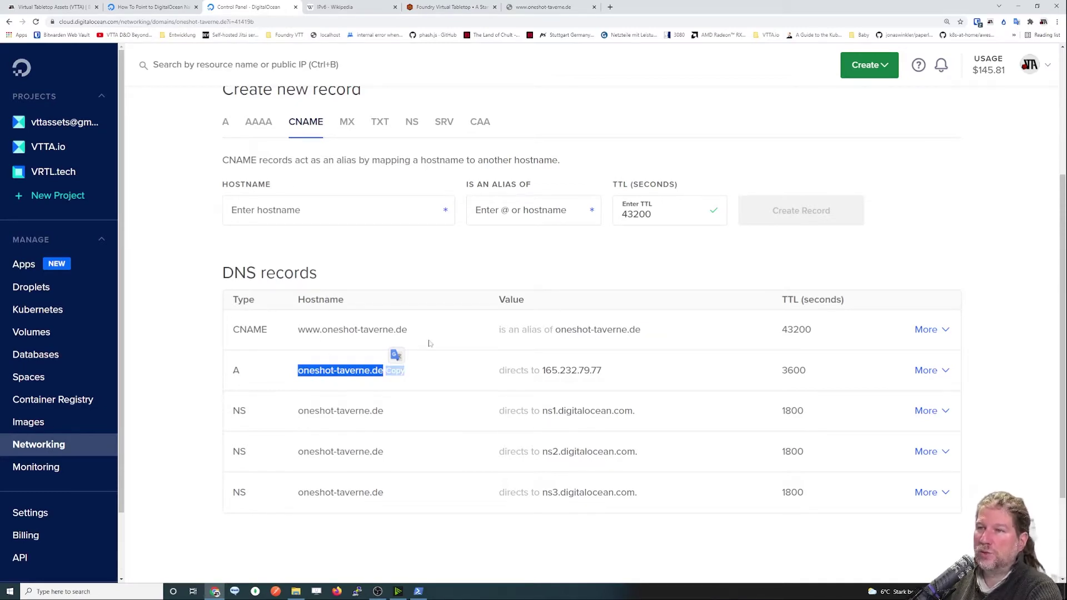
# Create a second CNAME record saloon aliasing @.
pyautogui.click(318, 210)
pyautogui.write('saloon')
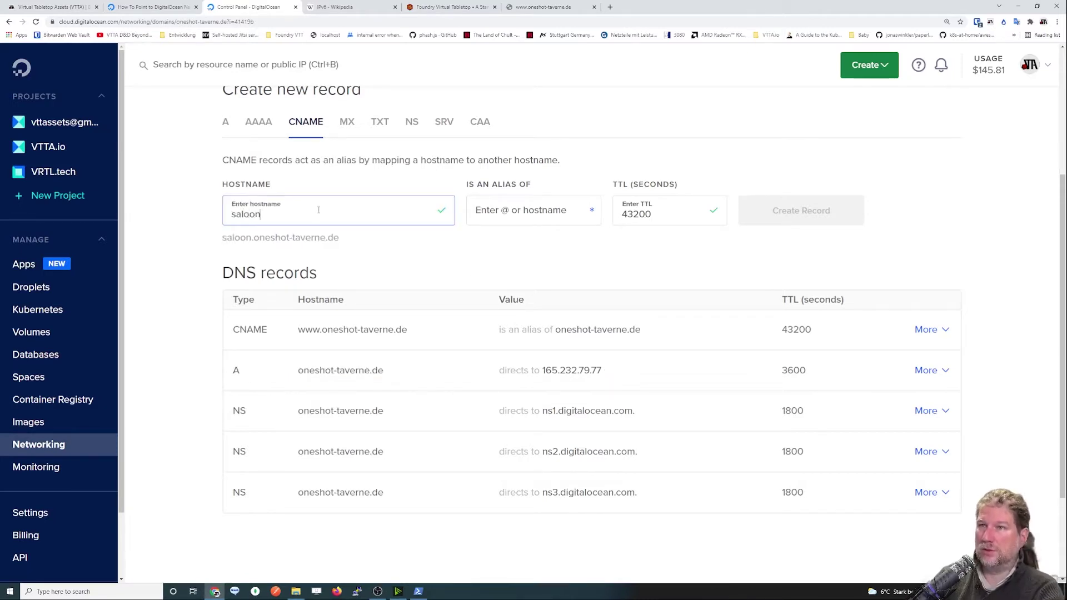
pyautogui.press('Tab')
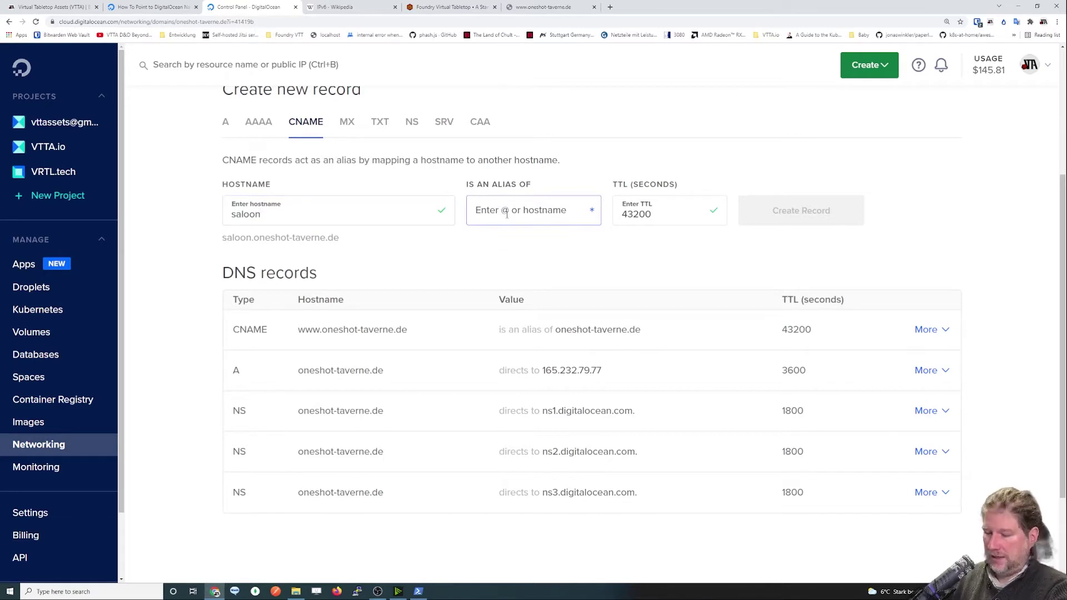
pyautogui.write('@')
pyautogui.click(745, 223)
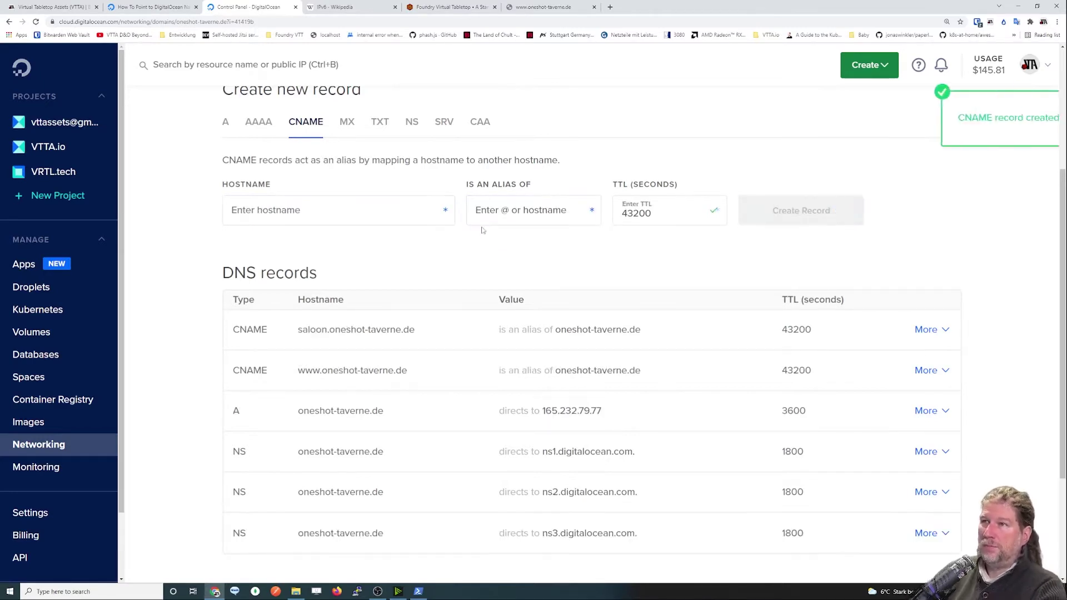
pyautogui.scroll(-1, 376, 323)
# Highlight the root A record's type and hostname in the records list.
pyautogui.doubleClick(236, 328)
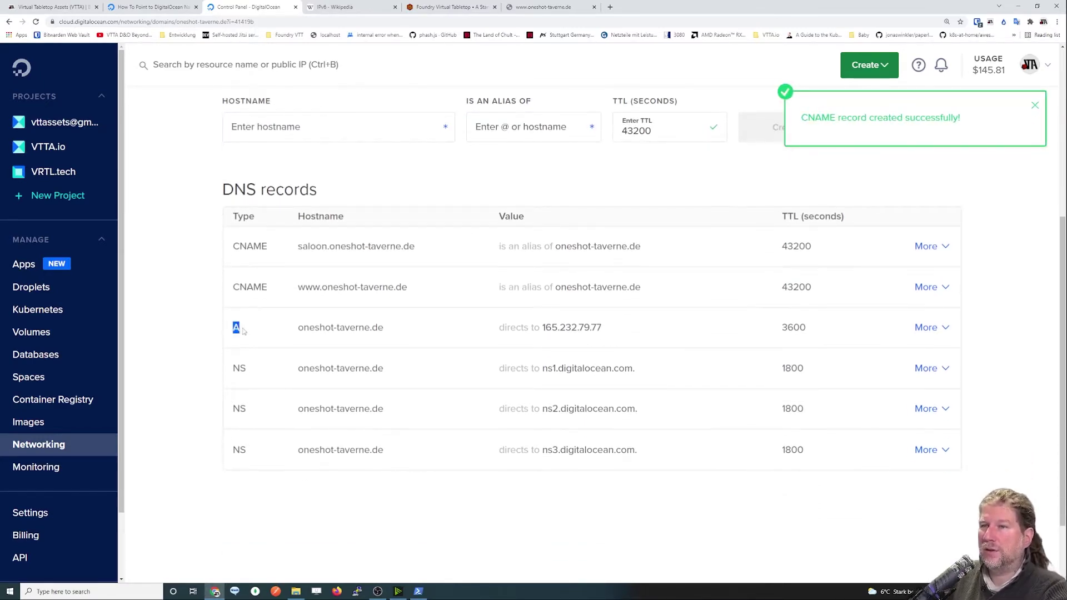
pyautogui.click(213, 299)
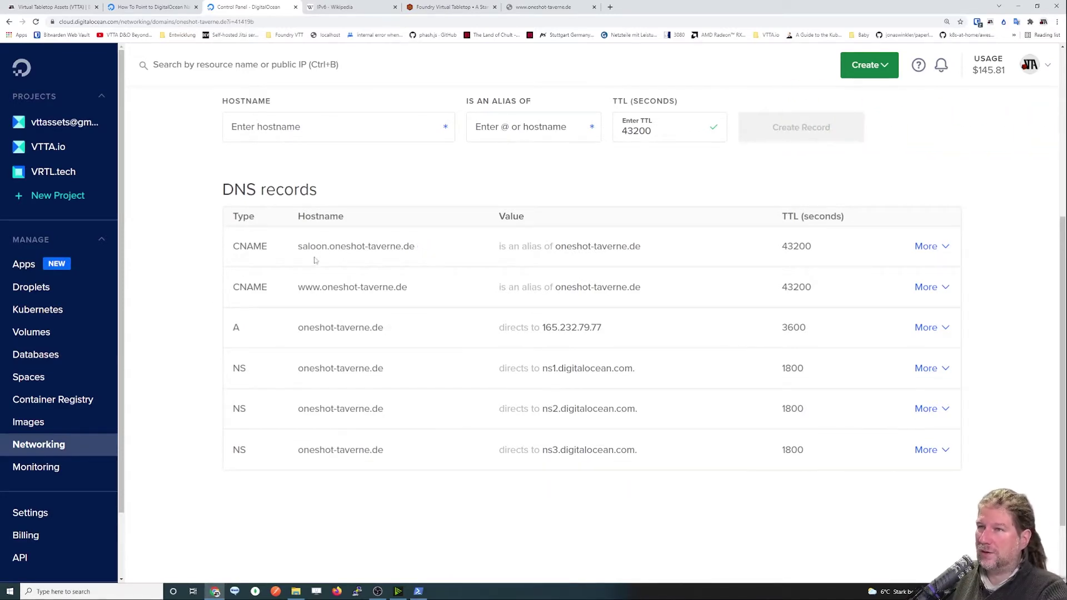
pyautogui.moveTo(297, 329)
pyautogui.moveTo(297, 329); pyautogui.dragTo(404, 330)
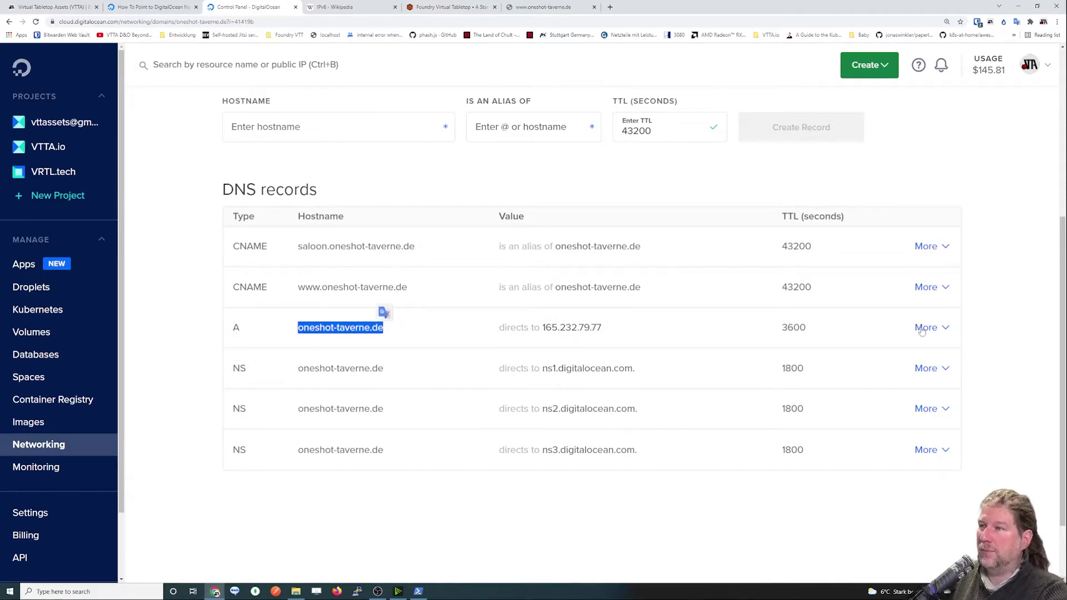
# Edit the root A record's IP from 165.232.79.77 to 165.232.79.76 and save.
pyautogui.click(945, 329)
pyautogui.click(936, 356)
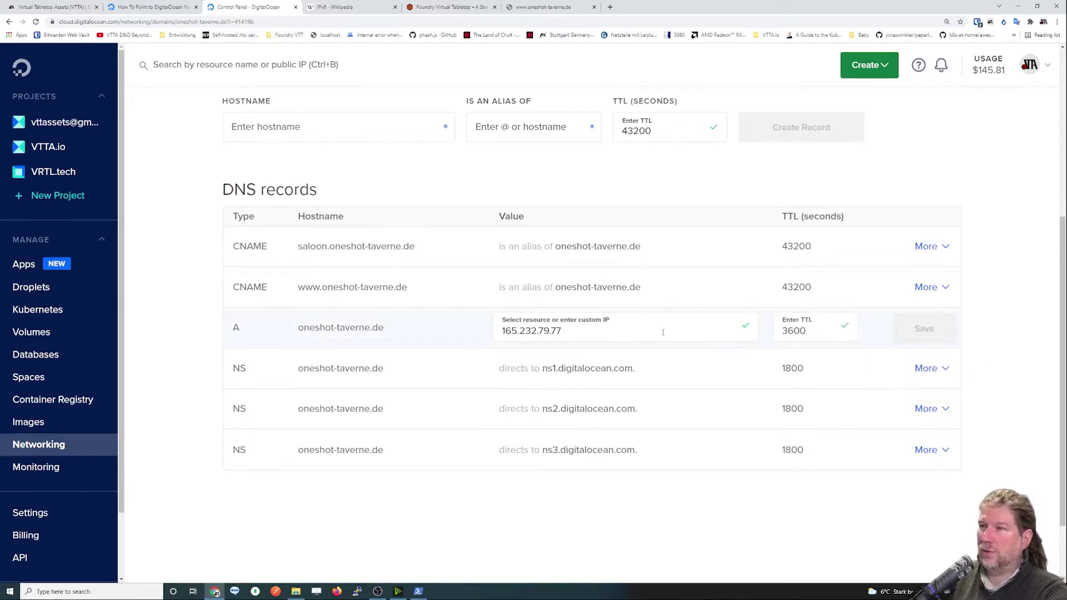
pyautogui.click(635, 328)
pyautogui.press('BackSpace')
pyautogui.write('6')
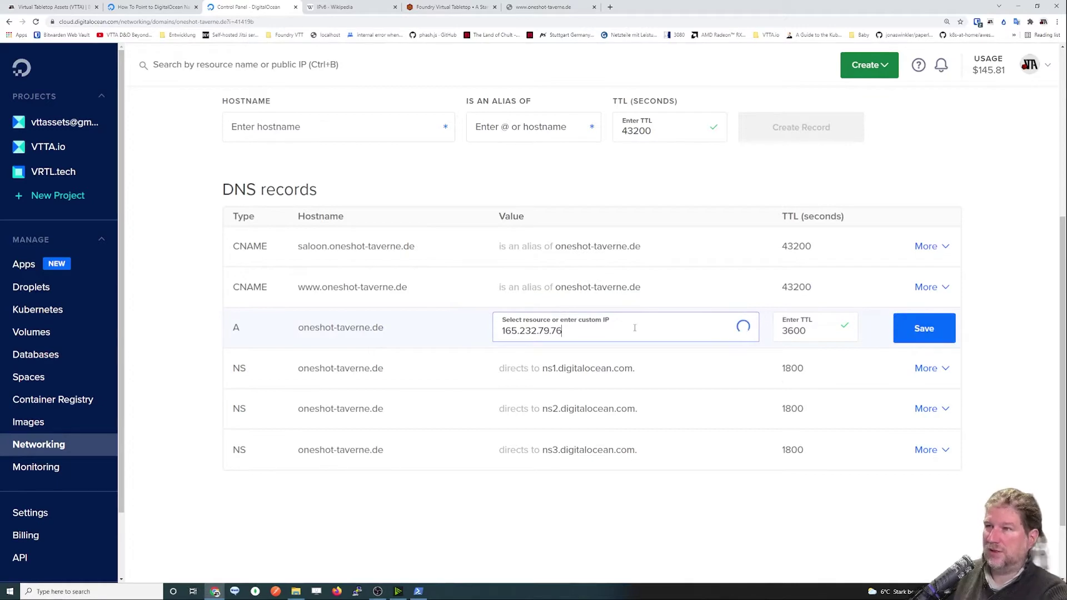
pyautogui.click(920, 333)
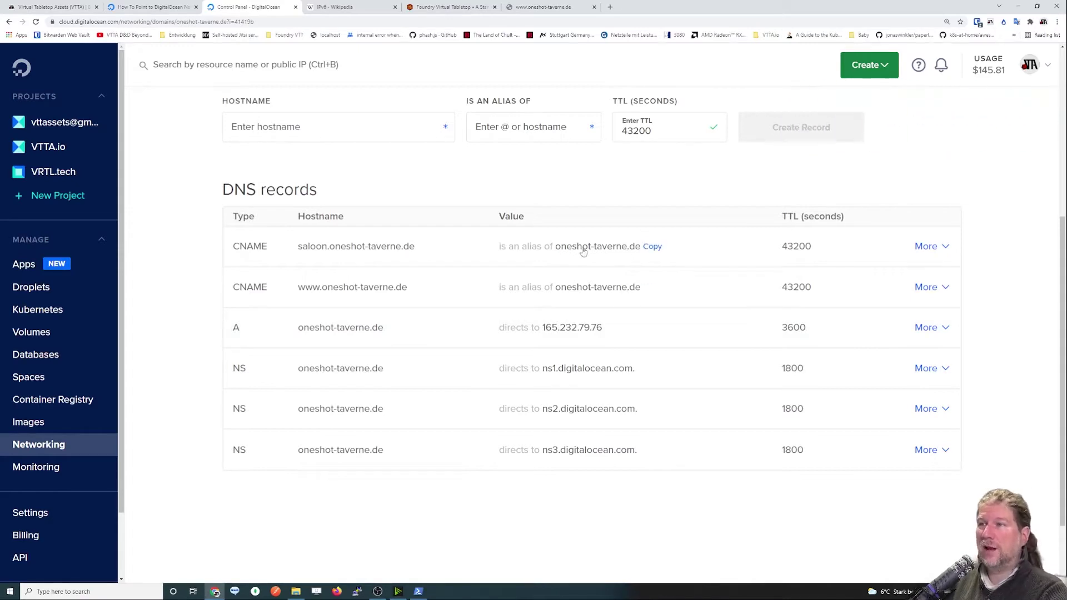
pyautogui.scroll(2, 385, 280)
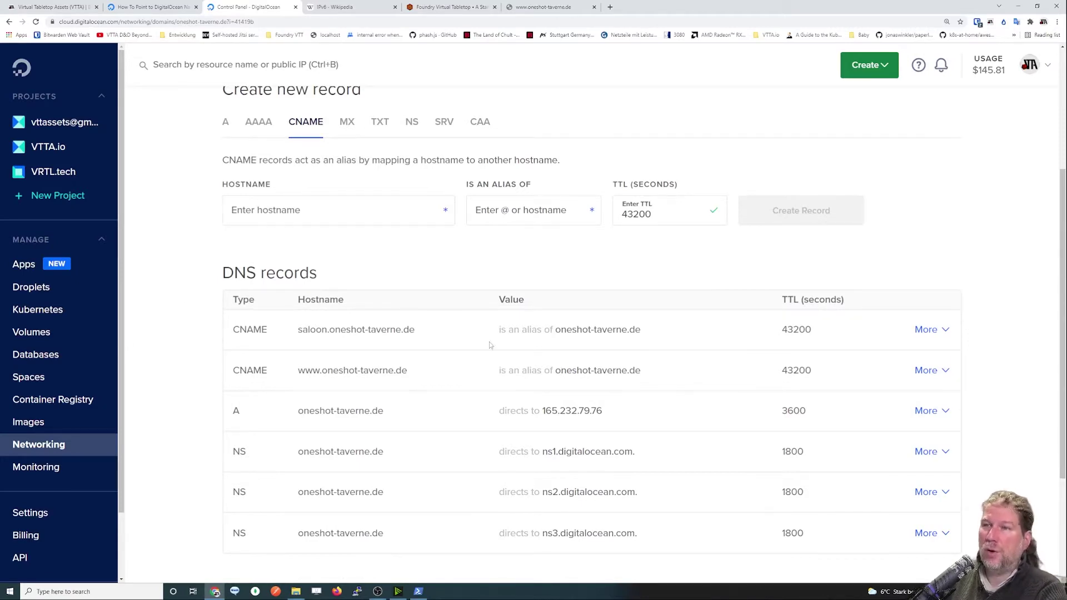
pyautogui.moveTo(378, 337)
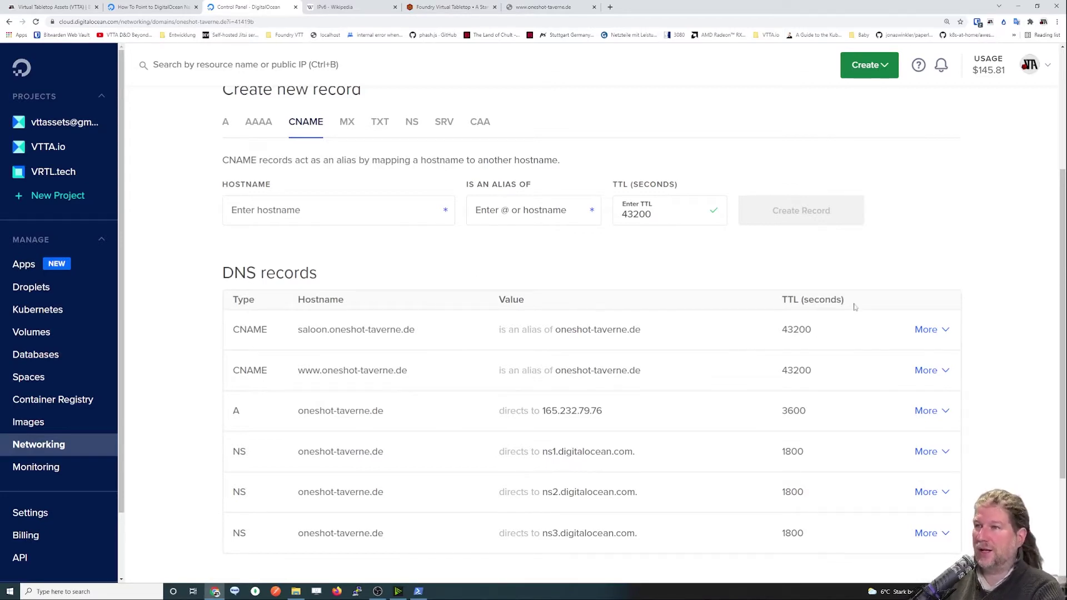
# Delete the saloon and www CNAME records and the root A record, confirming each.
pyautogui.click(948, 330)
pyautogui.click(930, 387)
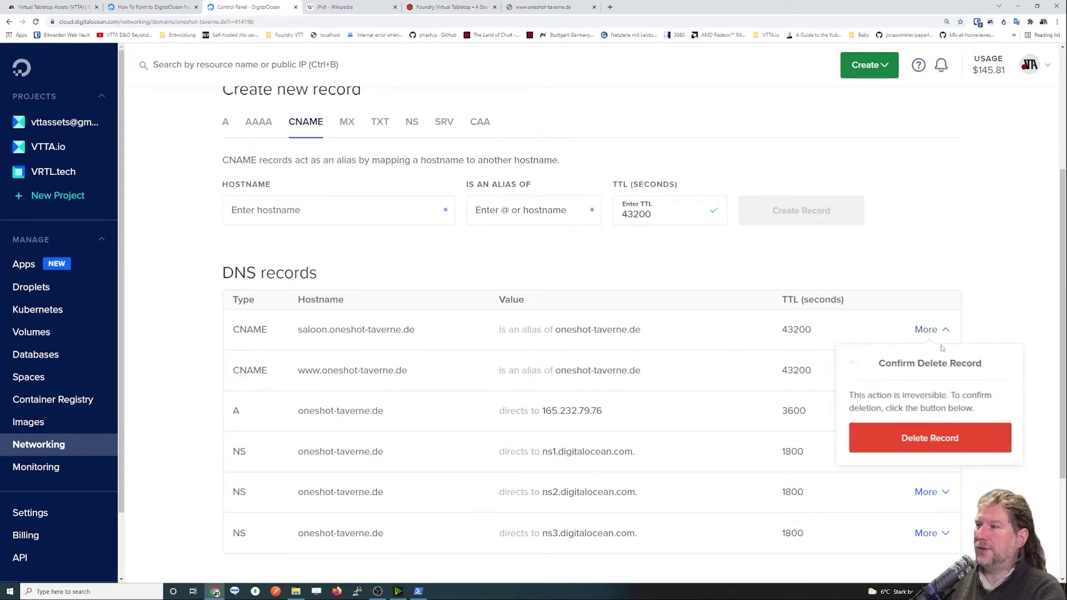
pyautogui.click(906, 439)
pyautogui.click(940, 330)
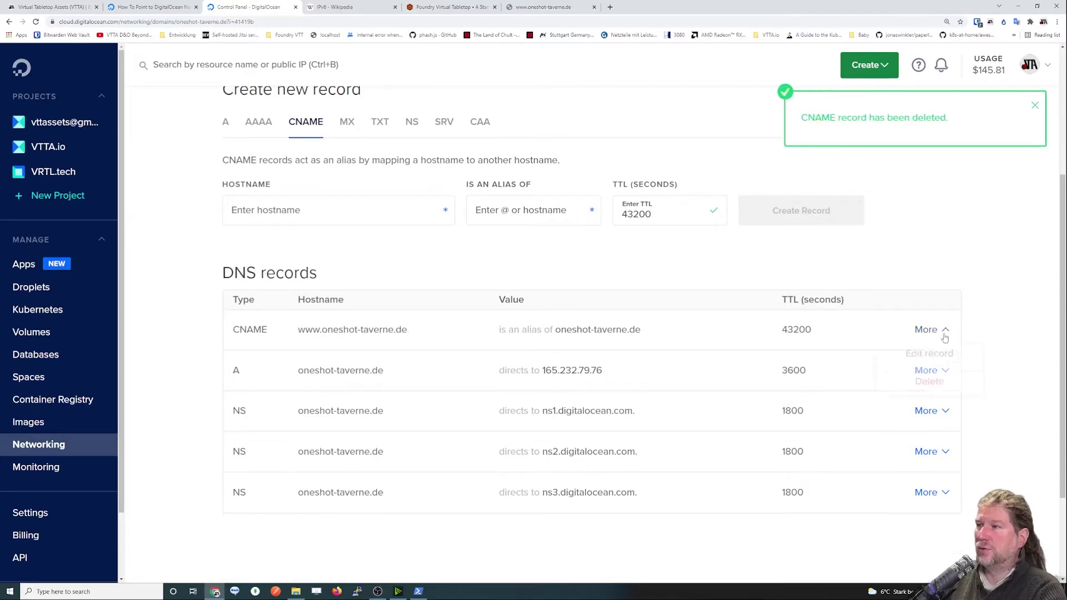
pyautogui.click(935, 389)
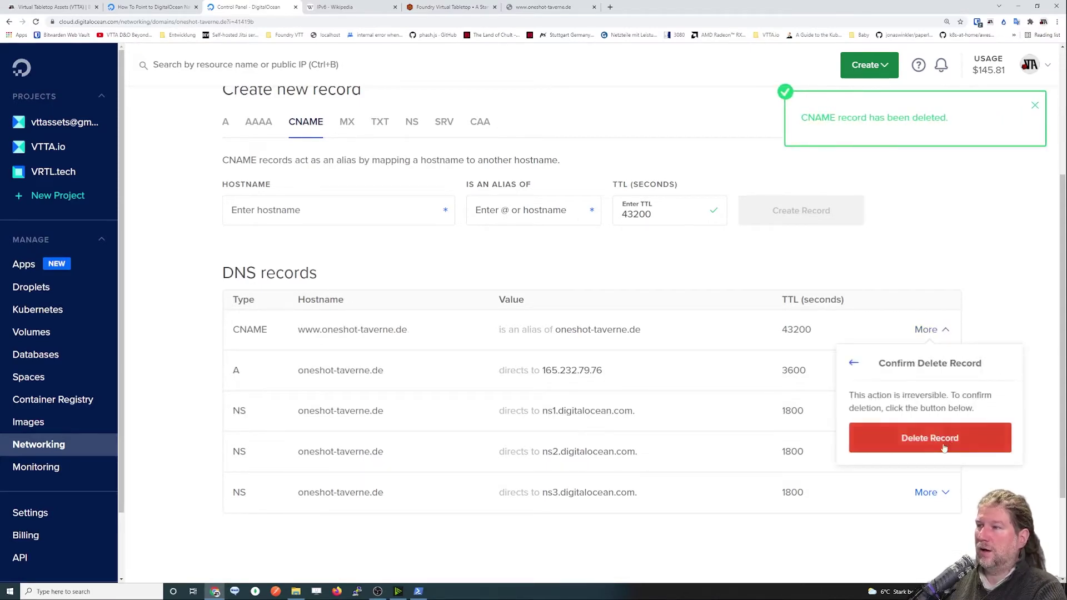
pyautogui.click(970, 438)
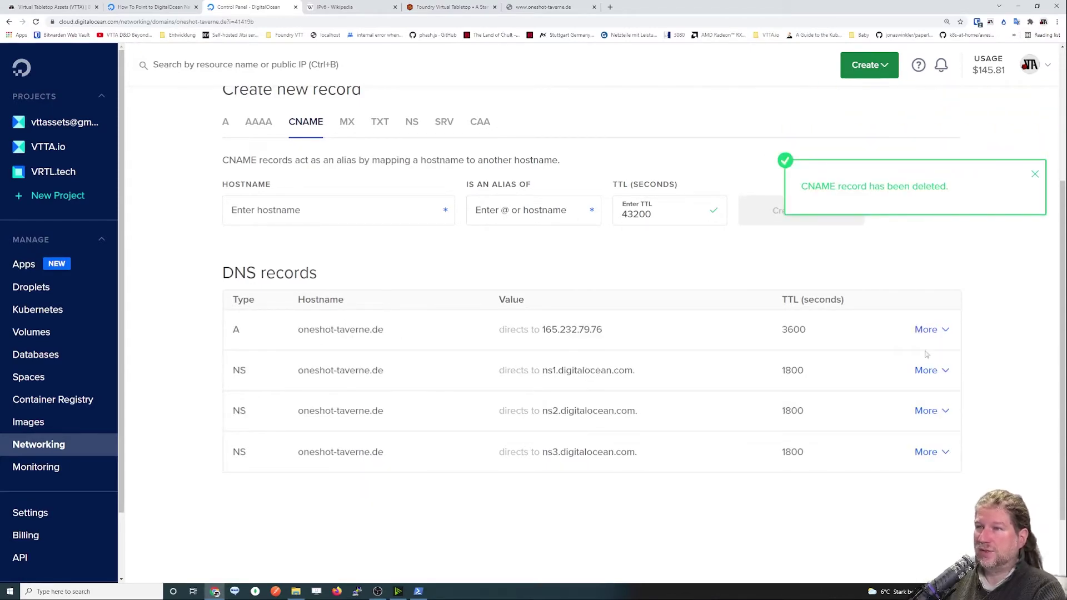
pyautogui.click(944, 330)
pyautogui.click(947, 394)
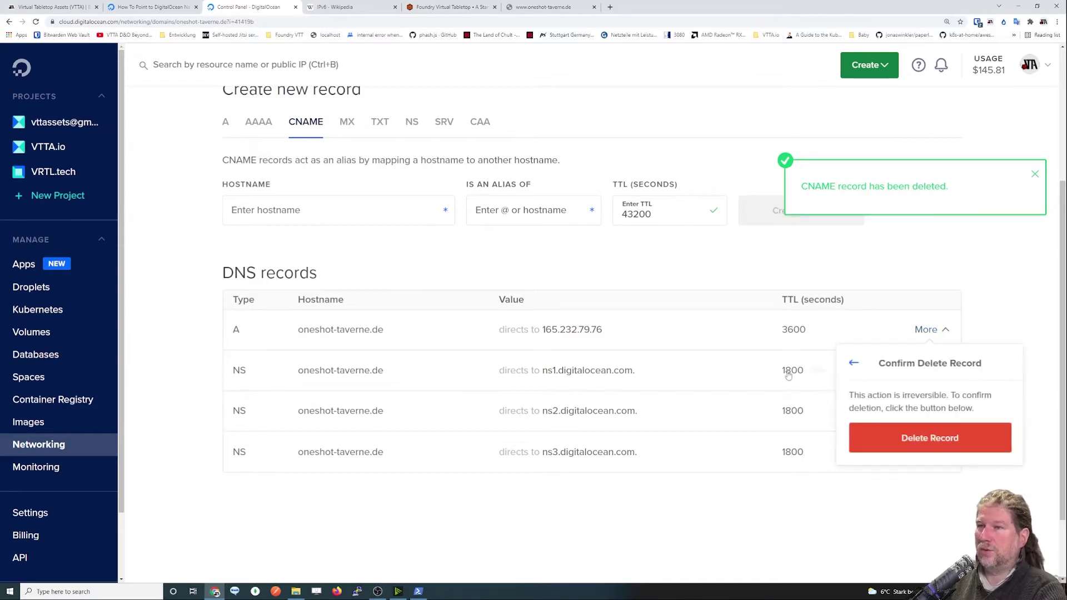
pyautogui.click(945, 438)
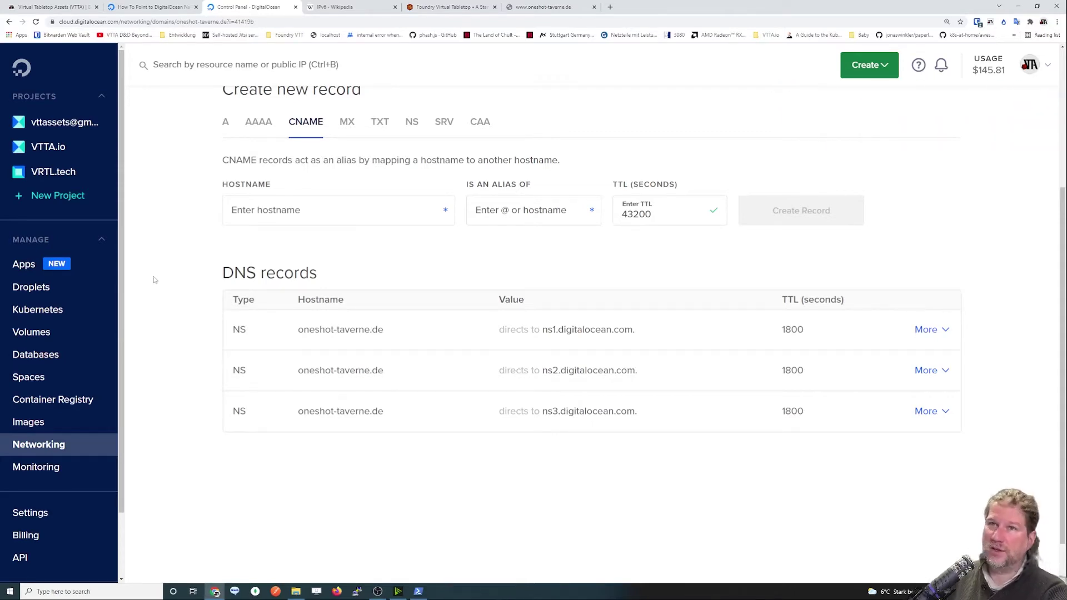
pyautogui.scroll(4, 153, 278)
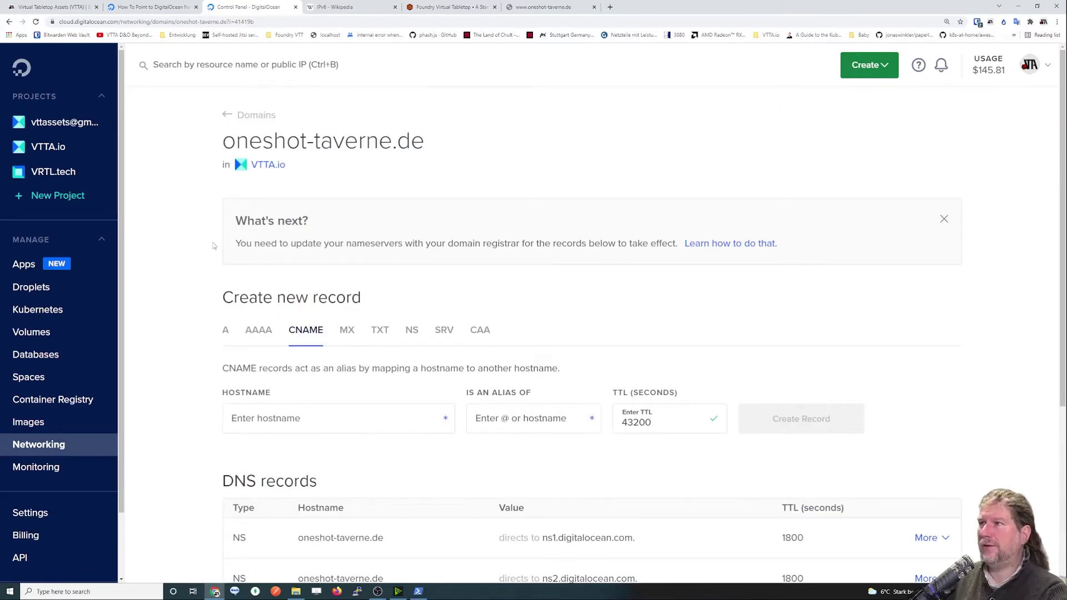
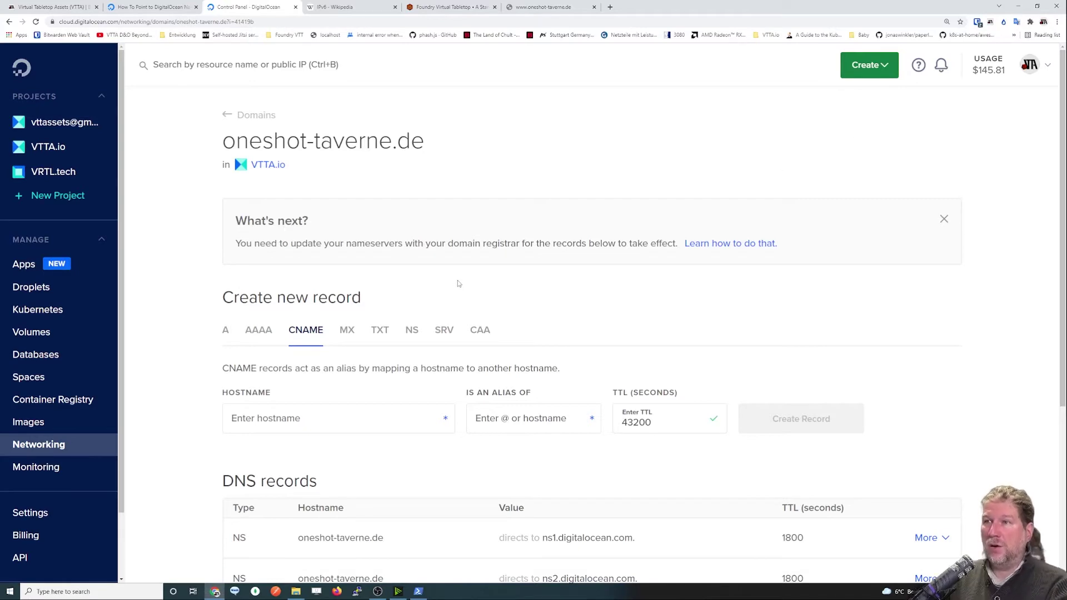
# Review the Networking overview and its list of domains.
pyautogui.scroll(-1, 458, 280)
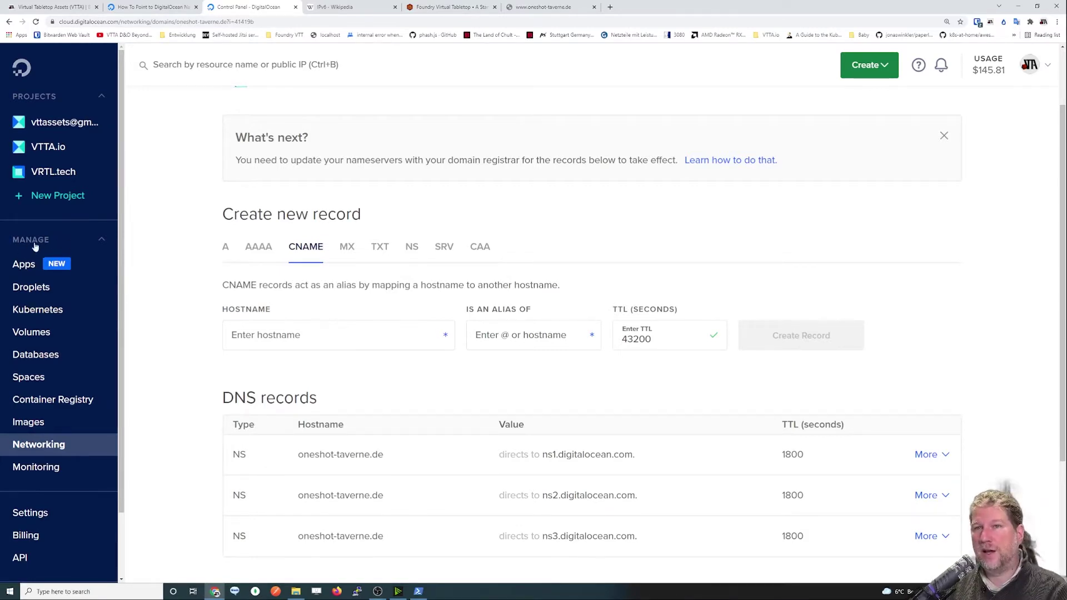
pyautogui.click(95, 240)
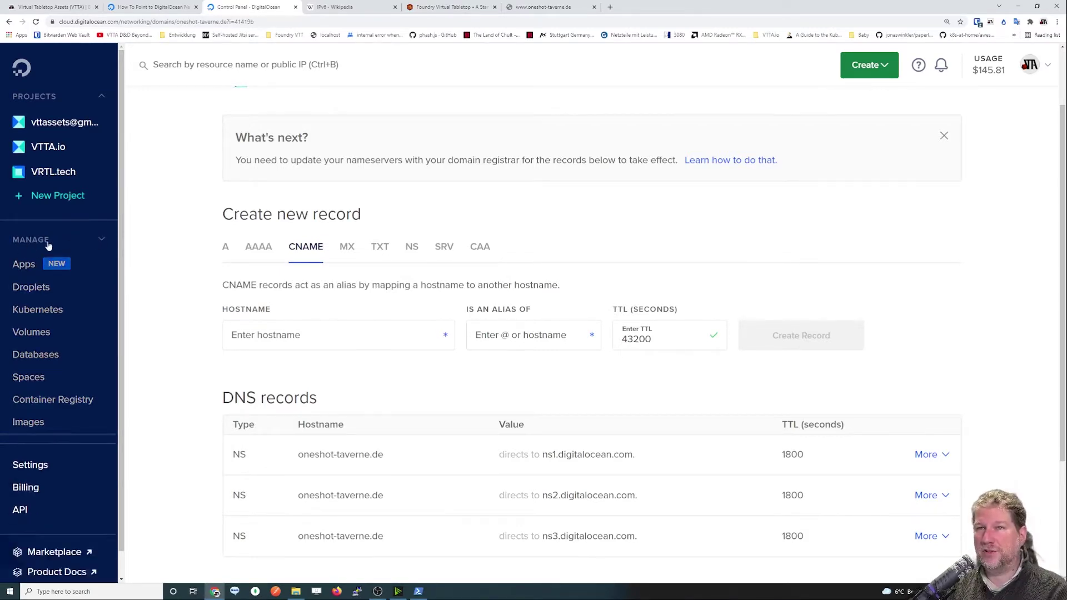
pyautogui.click(108, 241)
pyautogui.scroll(-1, 70, 284)
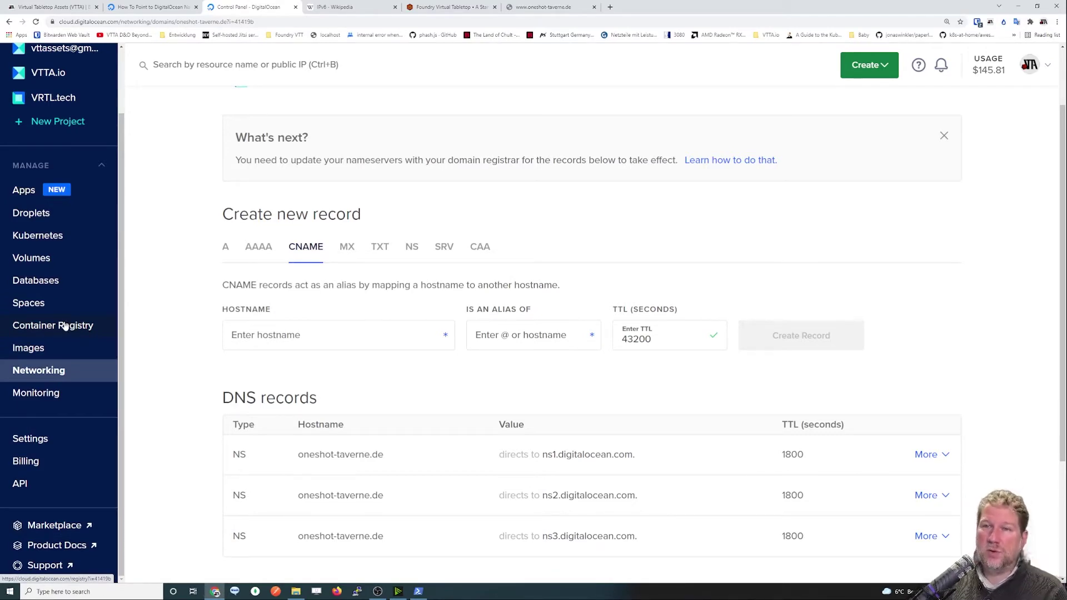
pyautogui.click(44, 372)
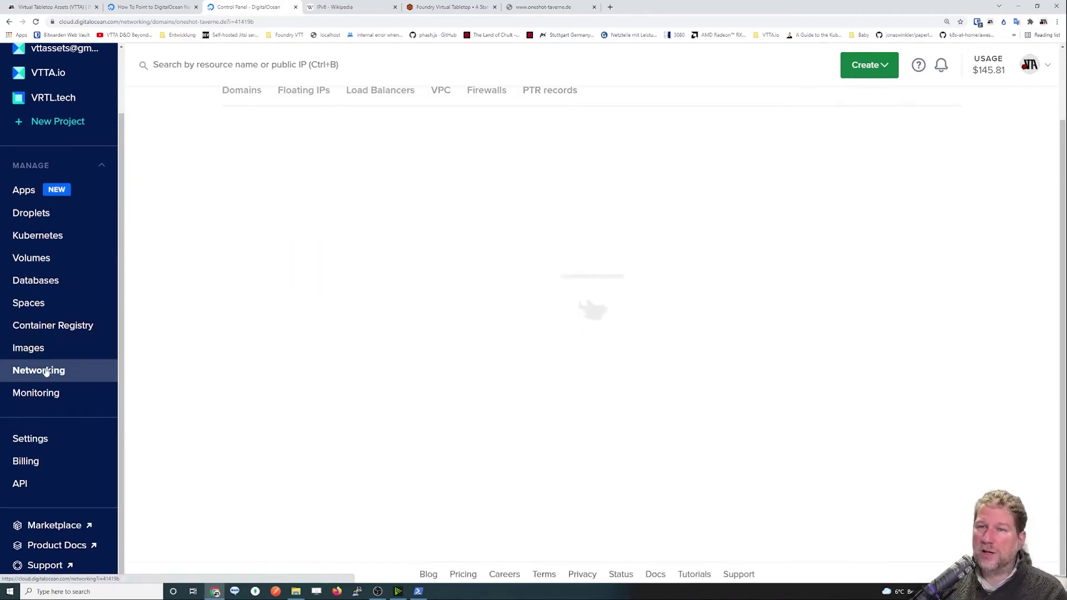
pyautogui.click(253, 172)
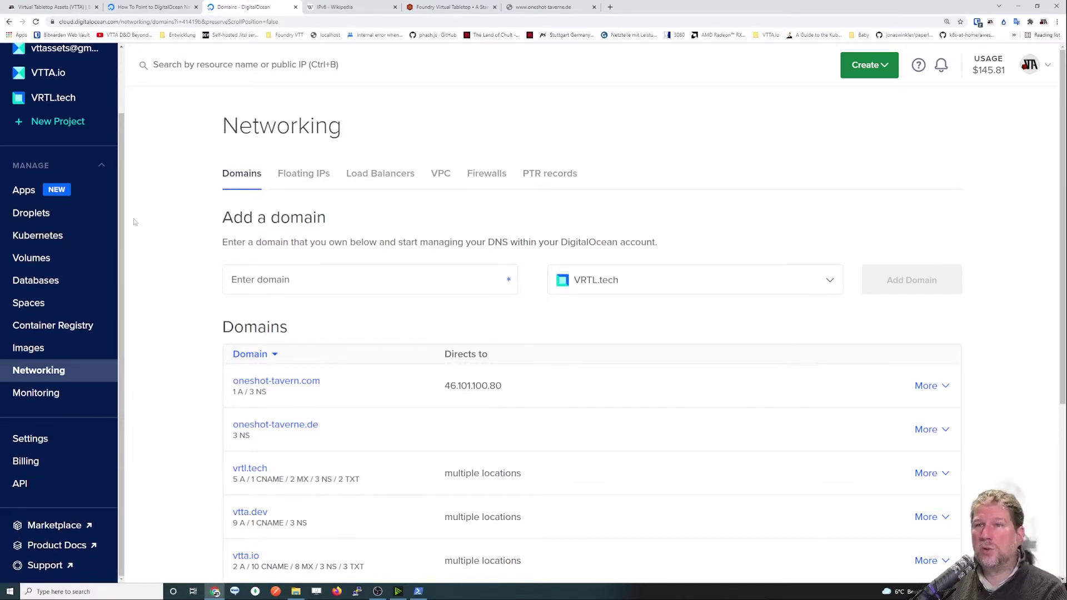
# Browse the Spaces and Droplets lists, checking oneshot-tavern, fvtt-installer and fvtt-manager.
pyautogui.click(31, 215)
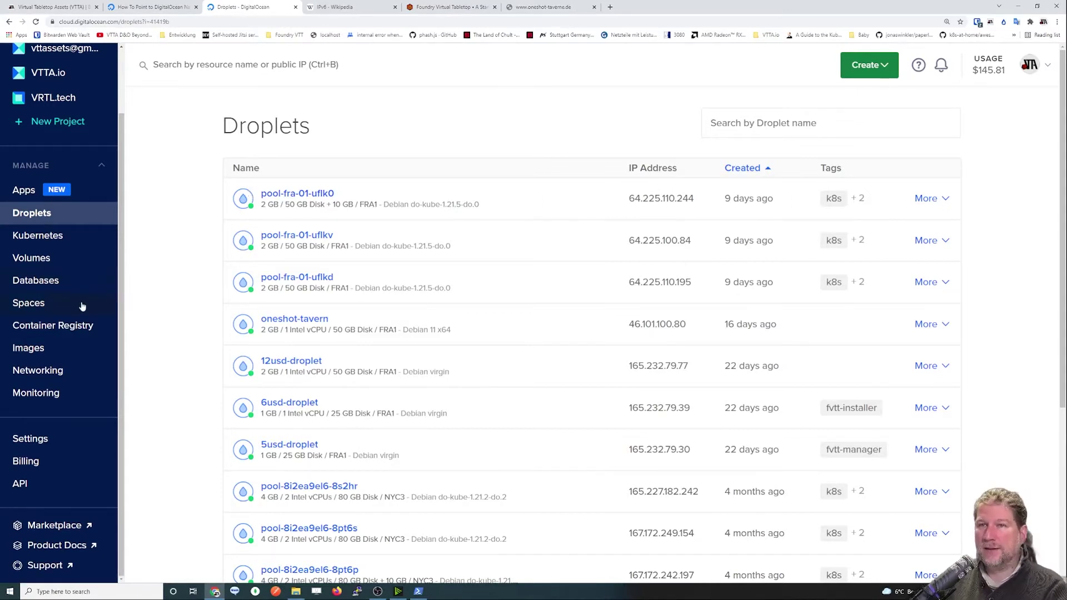
pyautogui.click(25, 307)
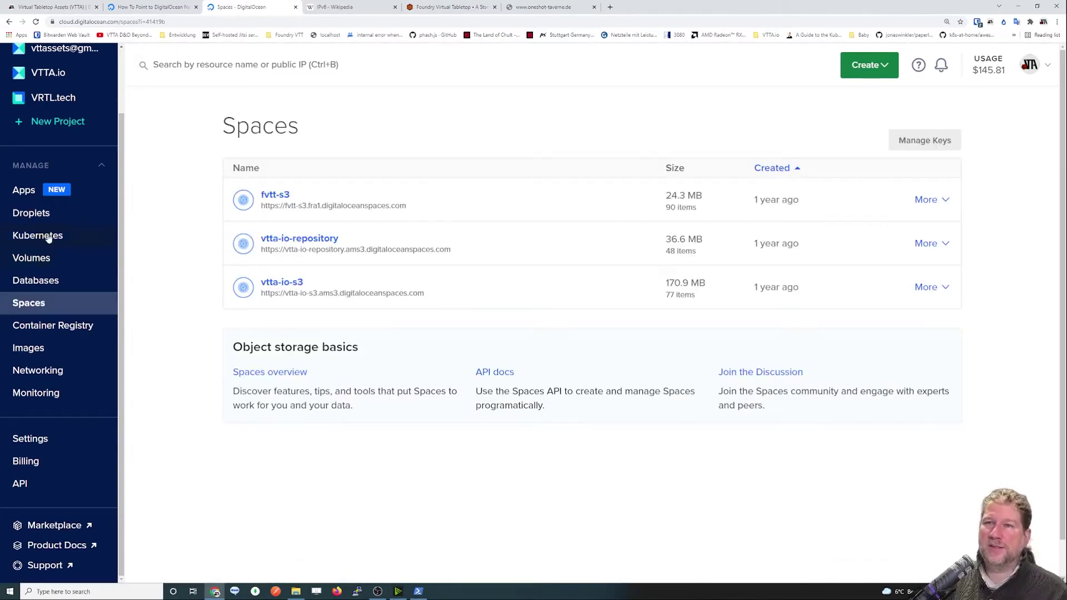
pyautogui.click(40, 216)
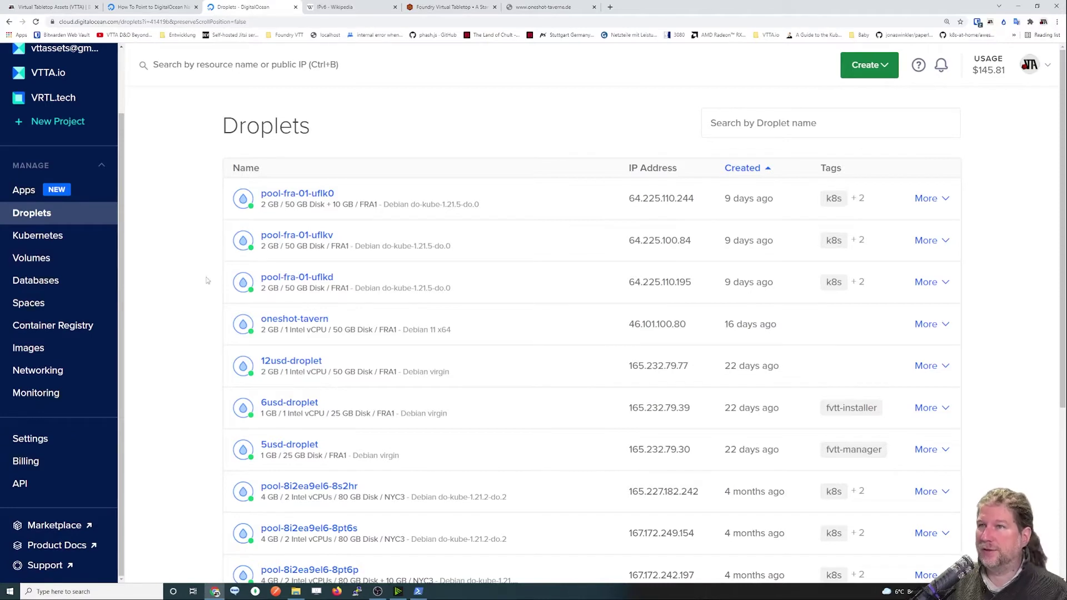
pyautogui.scroll(-3, 204, 273)
pyautogui.scroll(3, 205, 274)
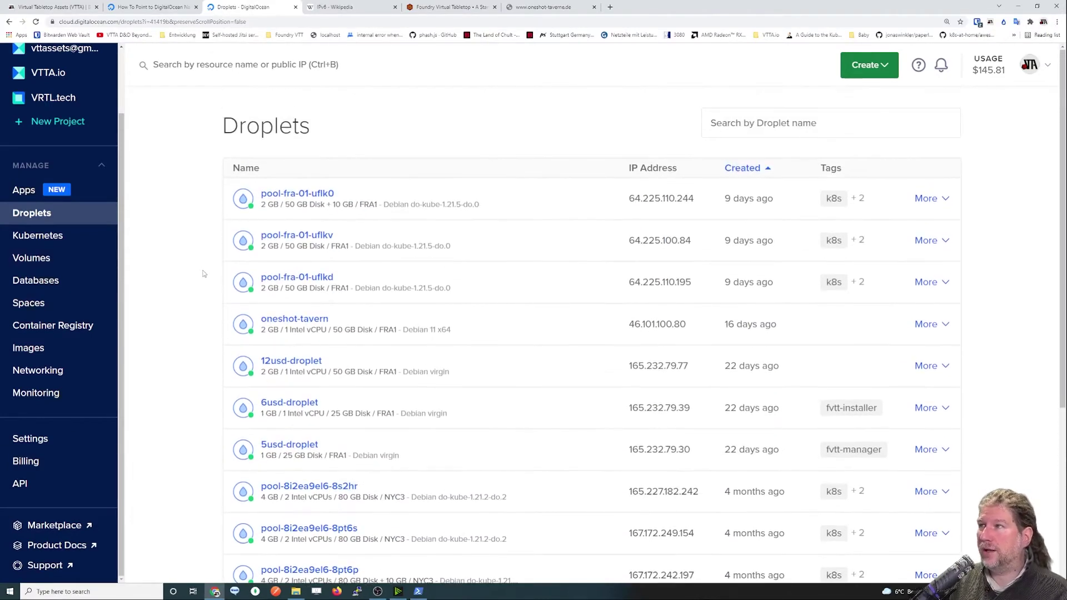
pyautogui.scroll(-2, 203, 272)
pyautogui.scroll(1, 205, 267)
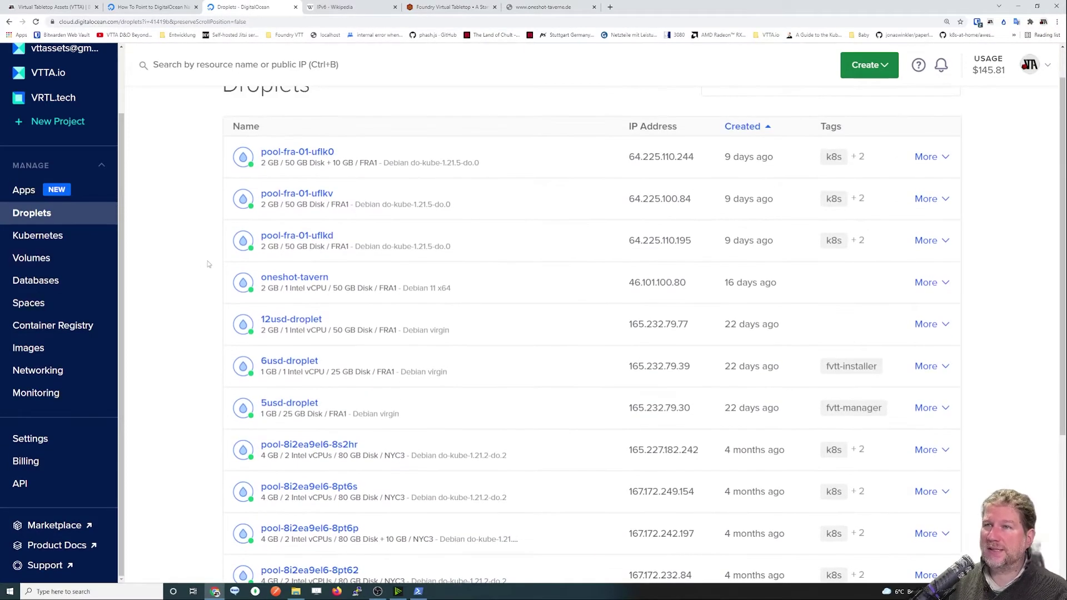
pyautogui.scroll(1, 769, 309)
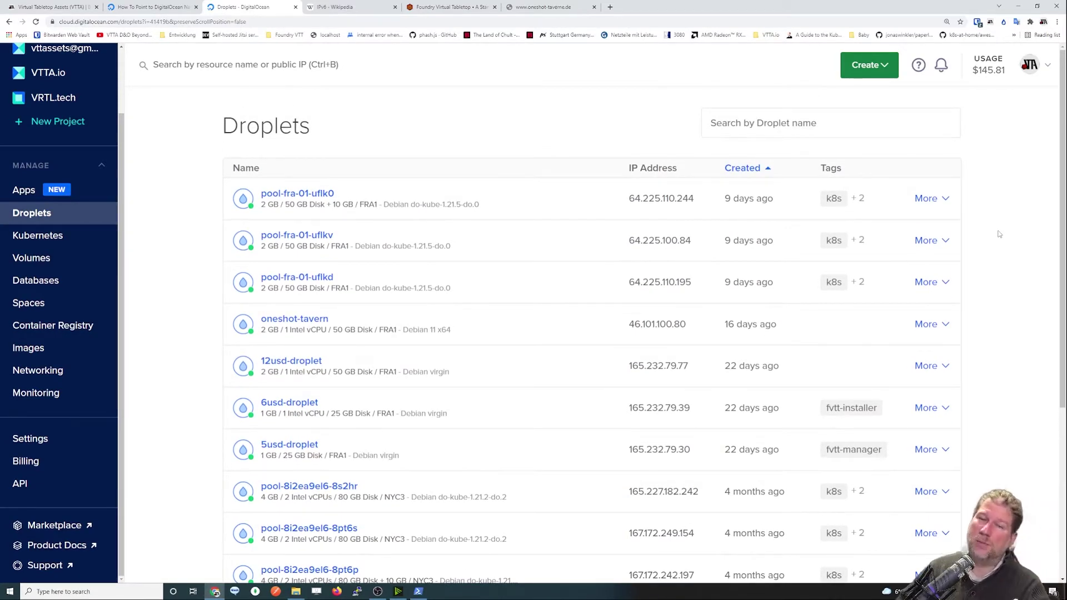
pyautogui.click(886, 69)
# Start a new droplet and scroll to its default Ubuntu 20.04 (LTS) x64 image.
pyautogui.click(850, 114)
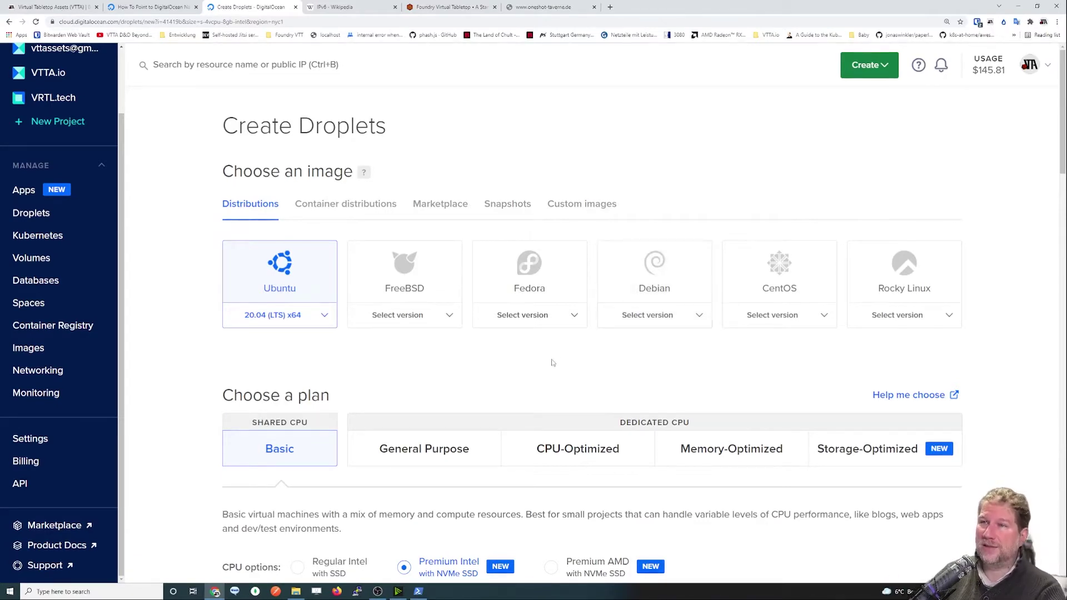
pyautogui.scroll(-1, 553, 365)
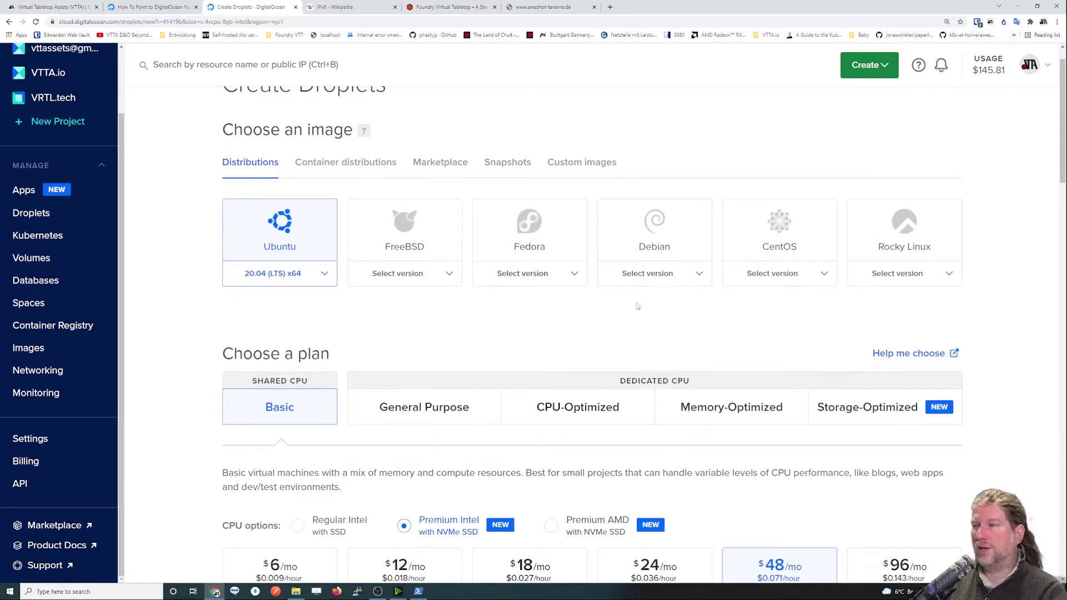
# Switch the droplet image to Debian, keeping version 11 x64.
pyautogui.click(674, 226)
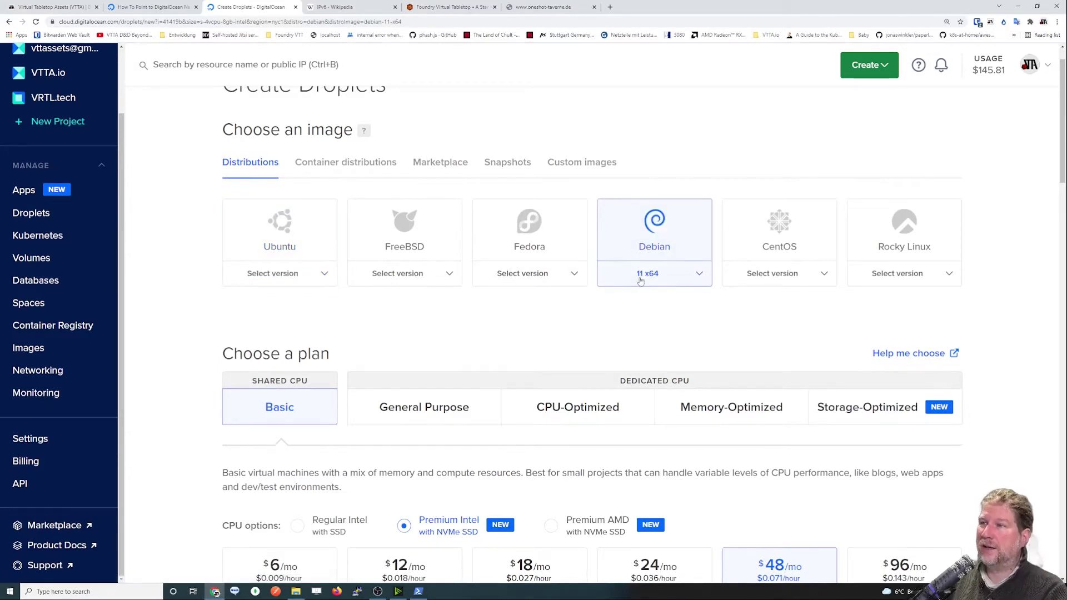
pyautogui.click(700, 278)
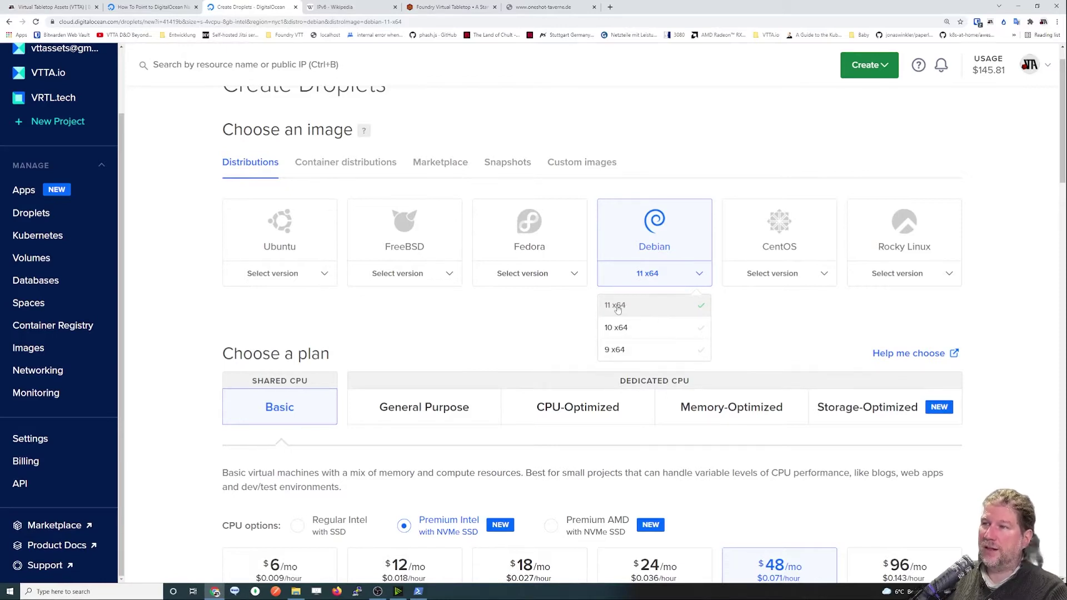
pyautogui.click(646, 309)
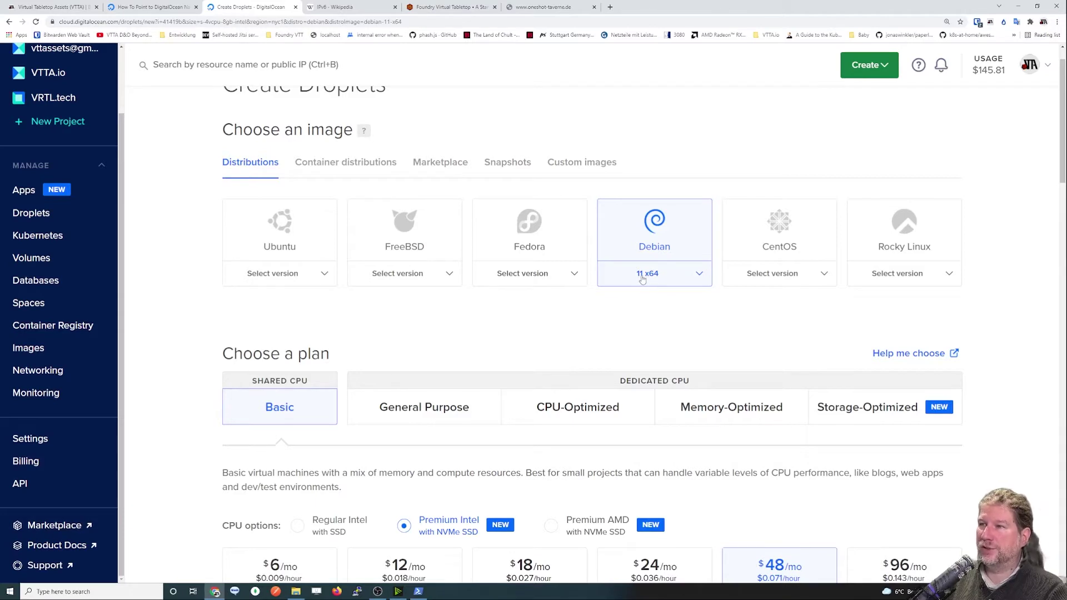
pyautogui.scroll(-1, 635, 323)
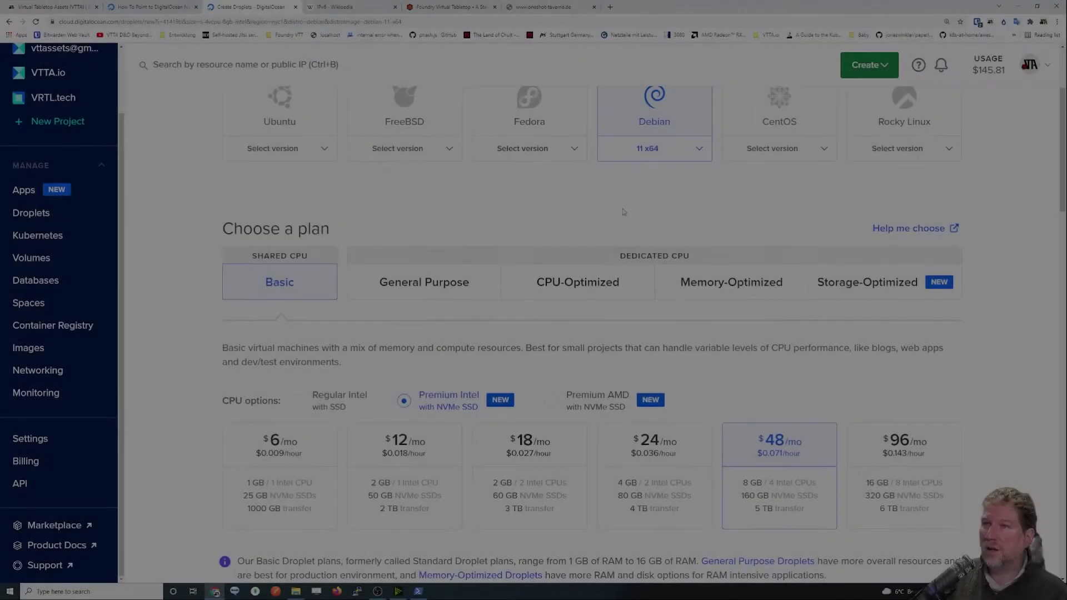
# Point out the Dedicated CPU heading and show the General Purpose plans ($60–$1200/mo).
pyautogui.scroll(-1, 1029, 269)
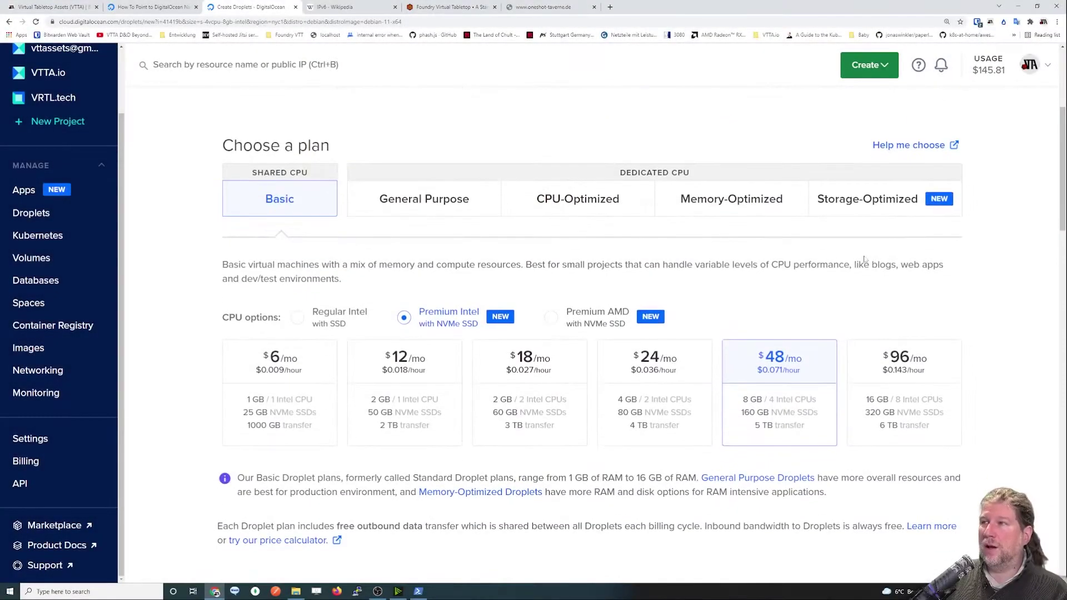
pyautogui.scroll(-1, 1029, 269)
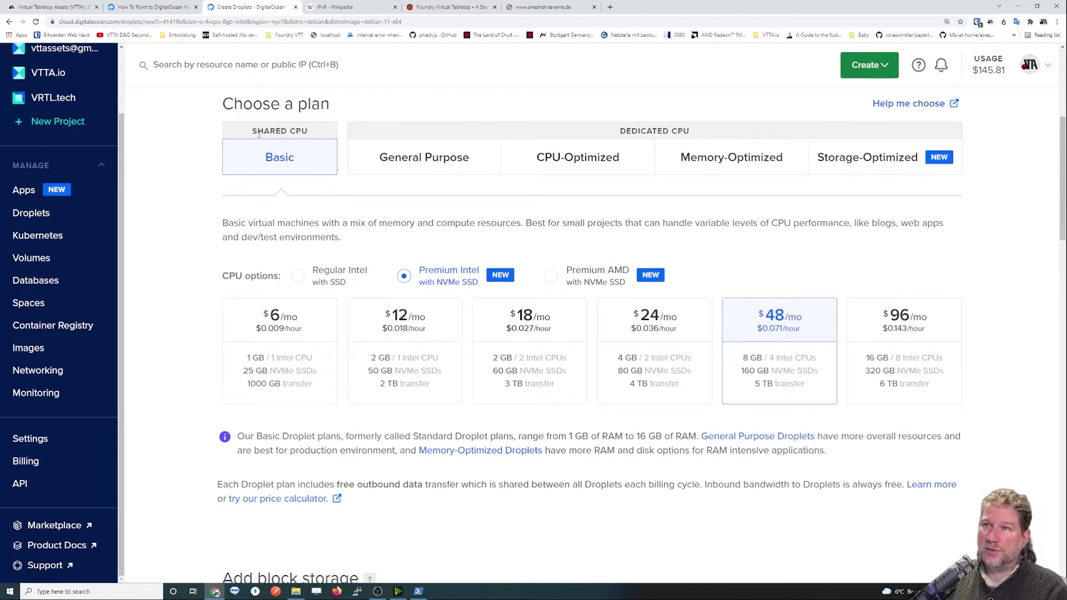
pyautogui.moveTo(601, 133); pyautogui.dragTo(714, 138)
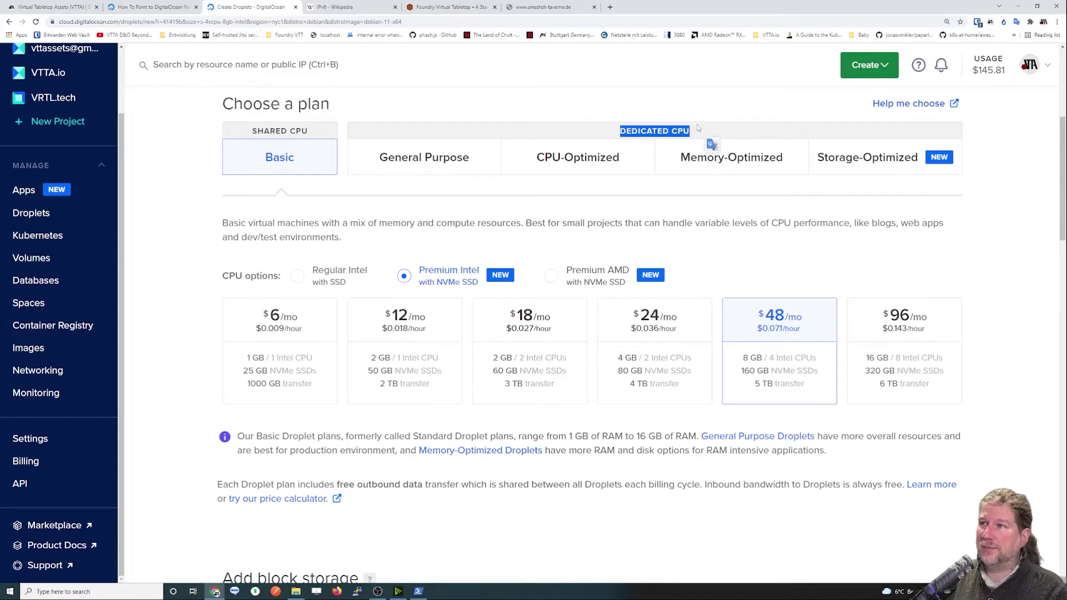
pyautogui.click(693, 134)
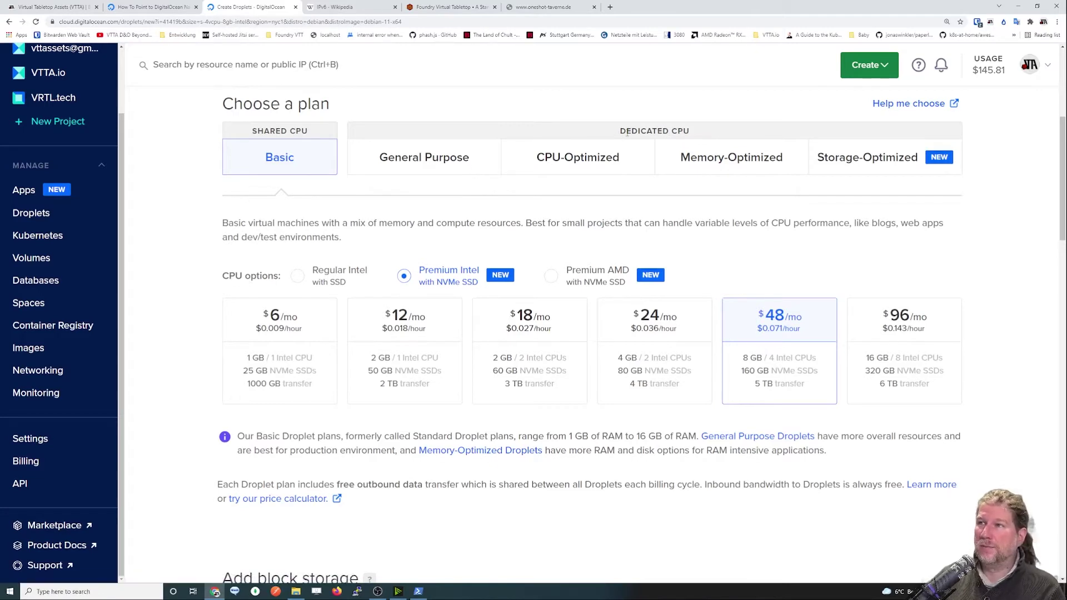
pyautogui.moveTo(618, 131); pyautogui.dragTo(689, 131)
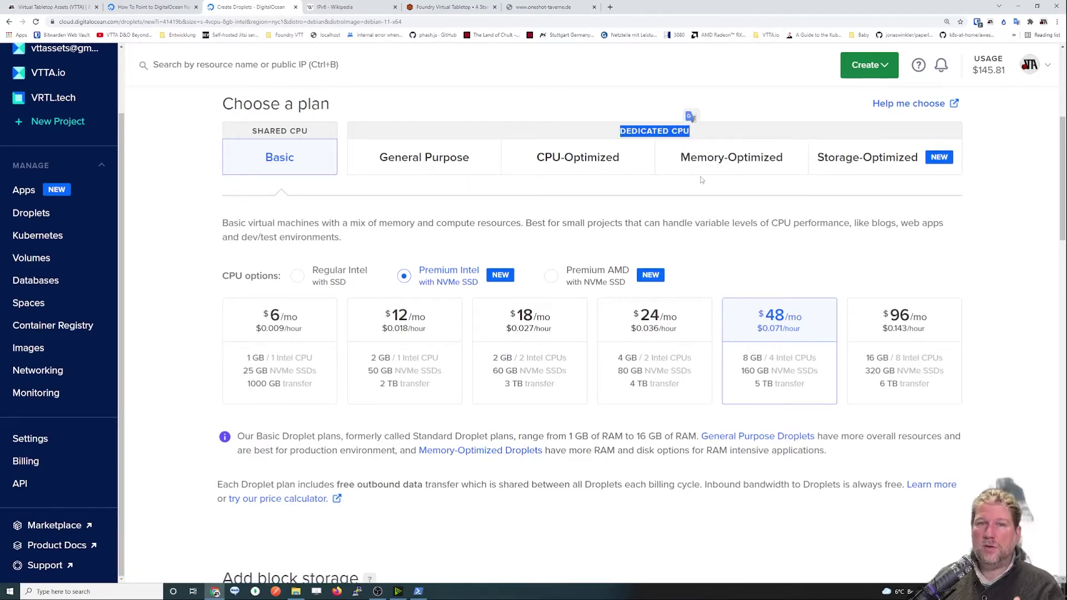
pyautogui.click(443, 158)
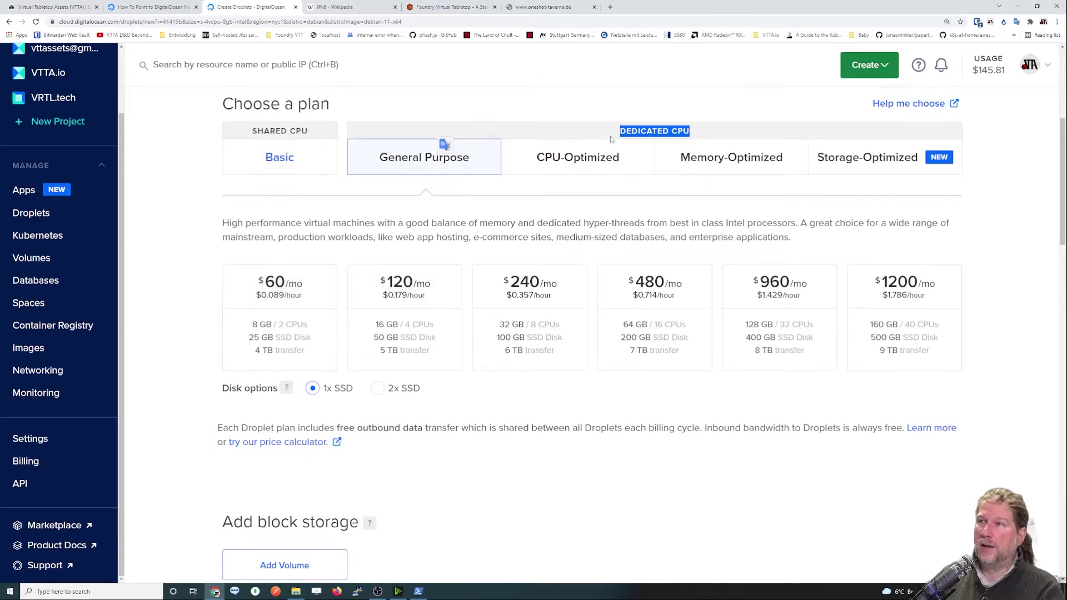
# Select the $60/mo 8 GB General Purpose plan, then return to the Basic shared-CPU tier.
pyautogui.click(327, 310)
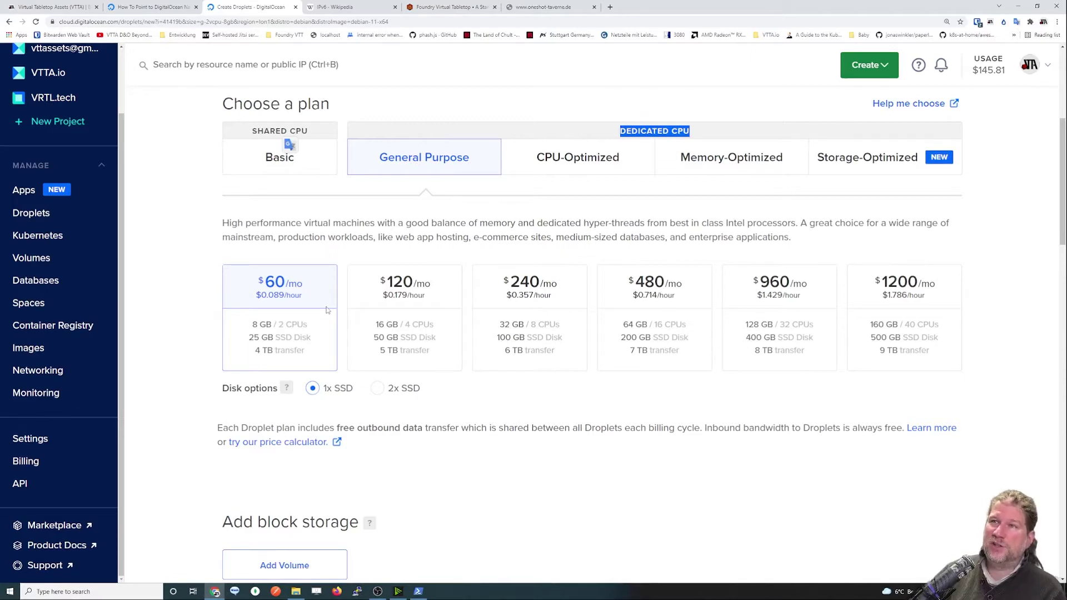
pyautogui.click(276, 160)
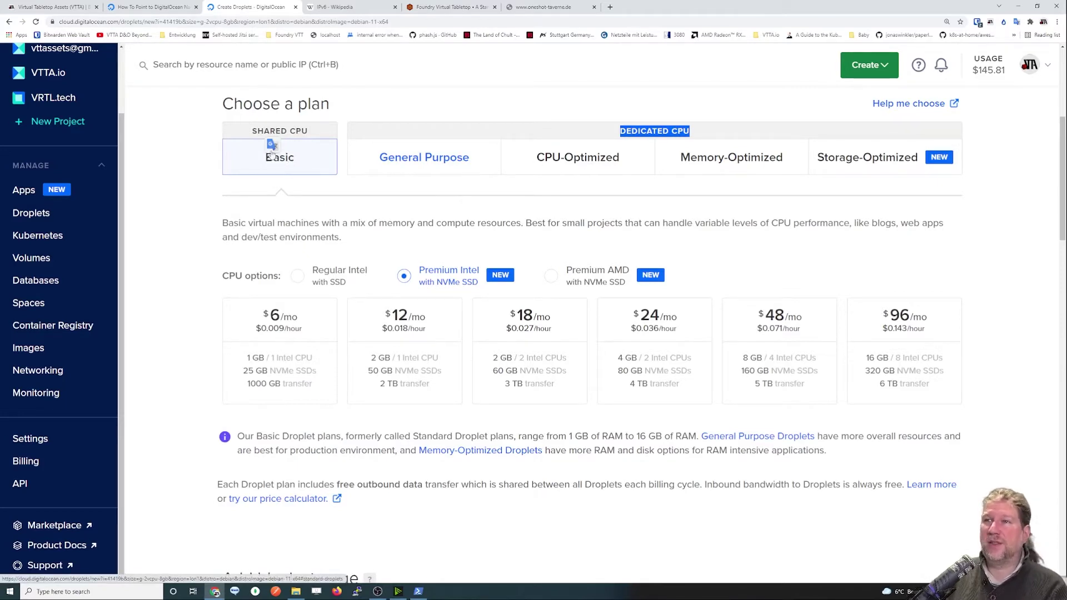
# Point out the Shared CPU heading and switch Basic plans to Regular Intel SSD ($5–$80/mo).
pyautogui.moveTo(252, 131); pyautogui.dragTo(310, 133)
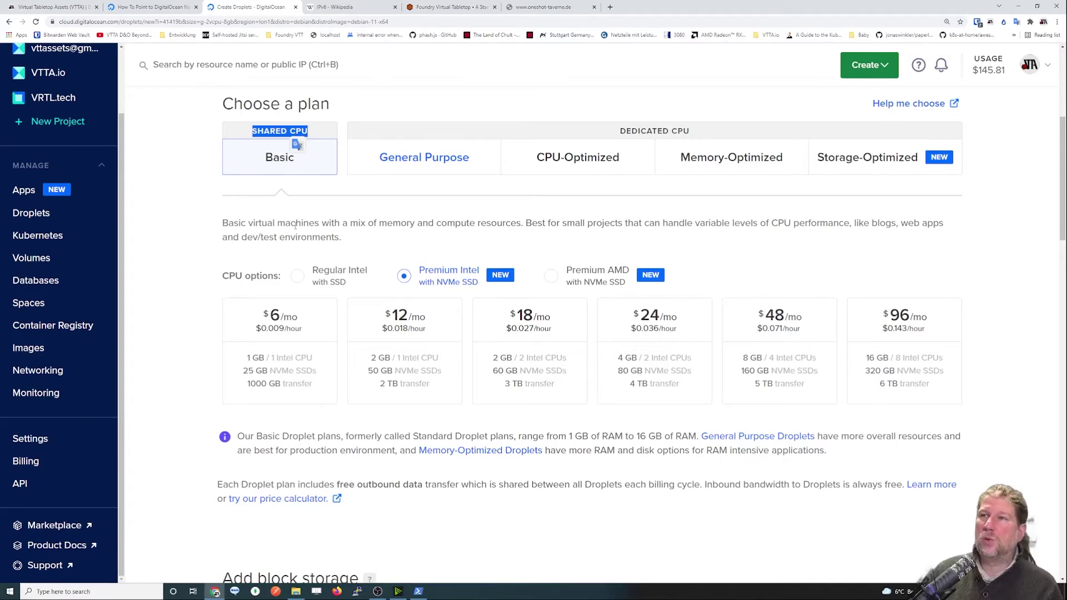
pyautogui.moveTo(252, 131); pyautogui.dragTo(312, 131)
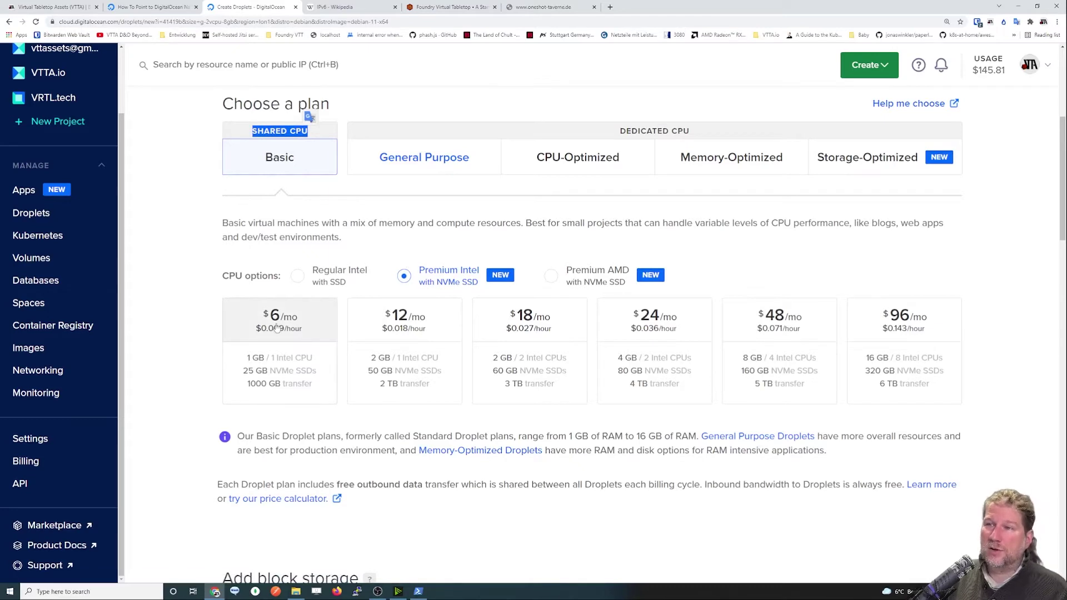
pyautogui.click(304, 278)
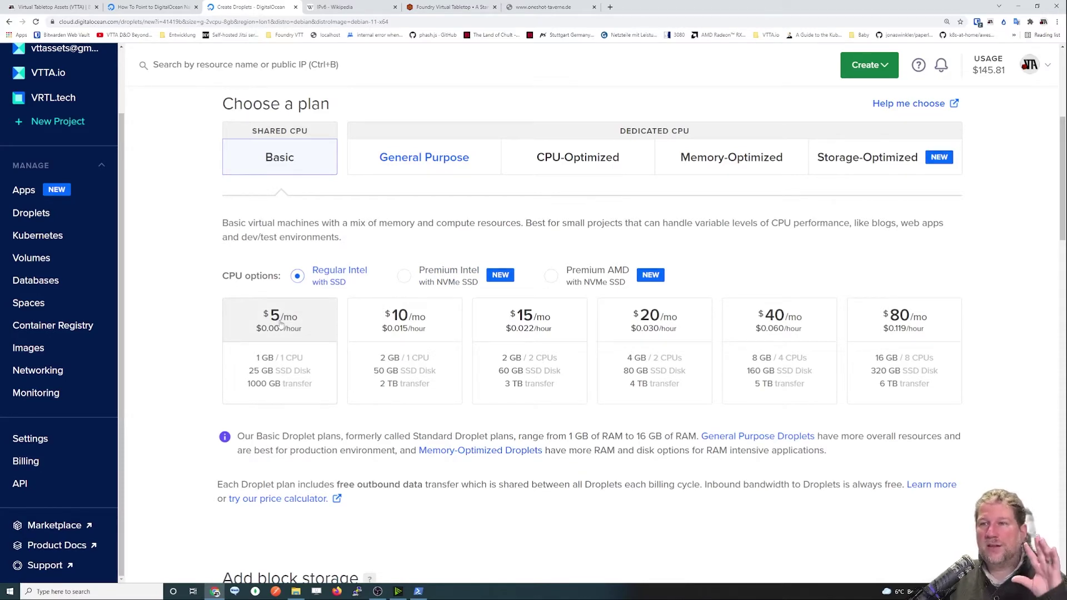
# Compare the General Purpose, CPU-, Memory- and Storage-Optimized tiers, ending on CPU-Optimized ($40–$640/mo).
pyautogui.click(466, 161)
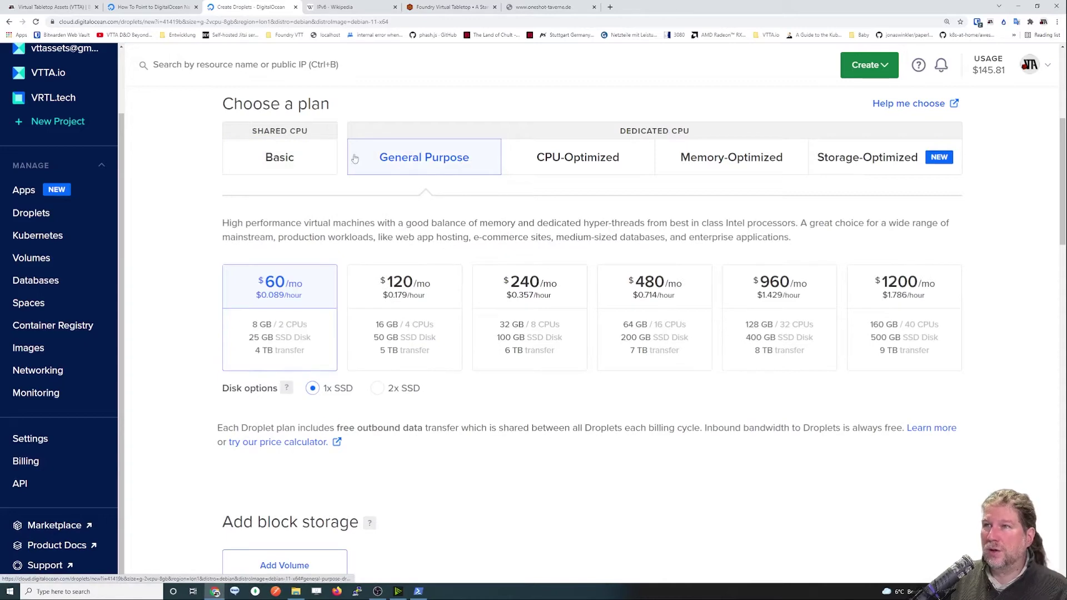
pyautogui.click(580, 166)
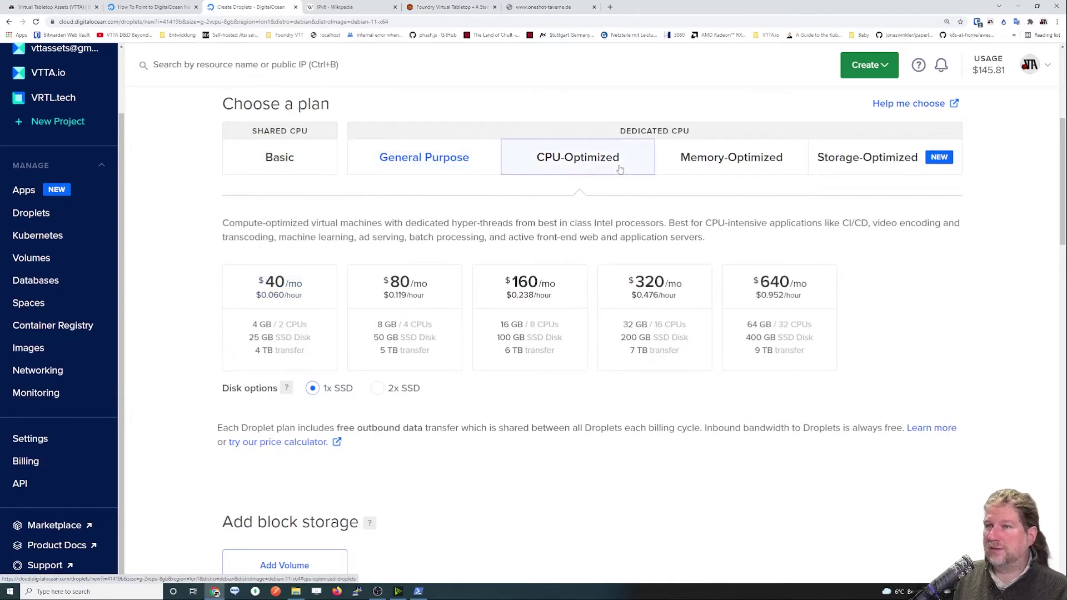
pyautogui.click(675, 166)
pyautogui.click(827, 163)
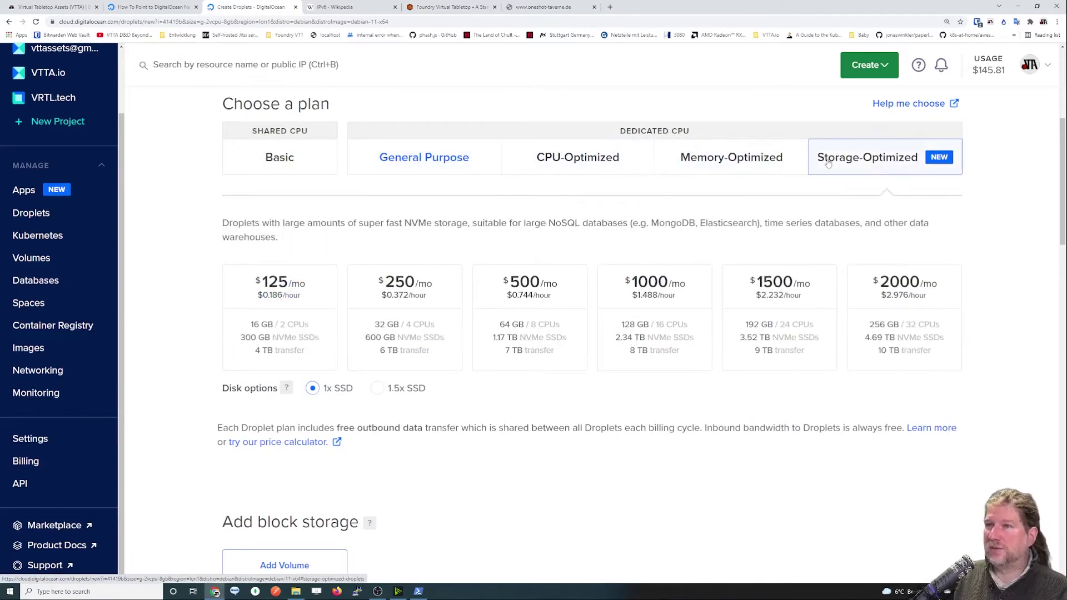
pyautogui.click(622, 169)
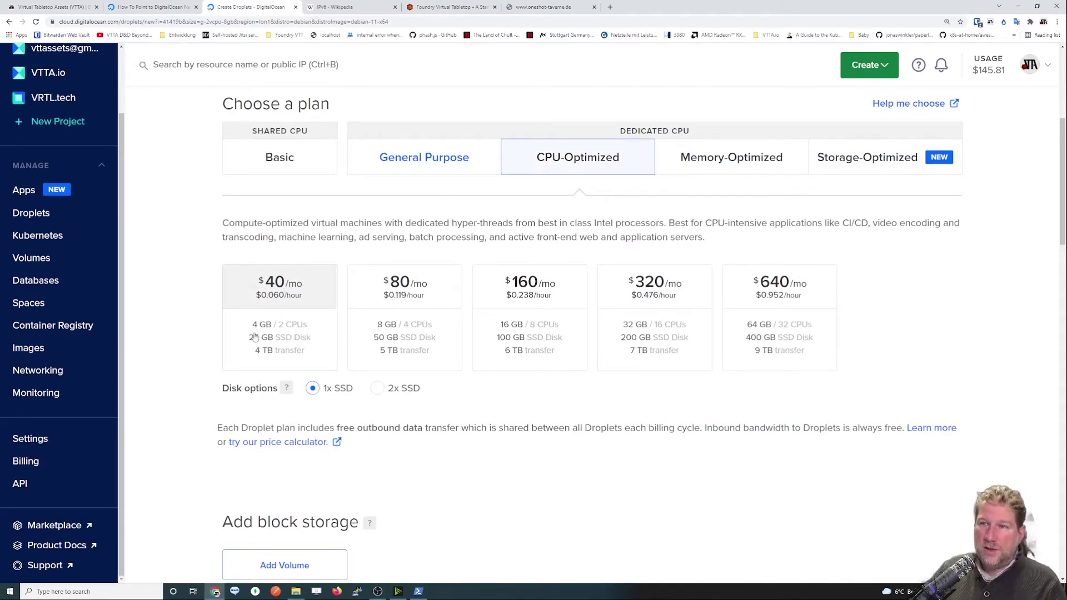
# Select the $40/mo CPU-Optimized plan, then go back to the Basic shared-CPU plans.
pyautogui.click(302, 332)
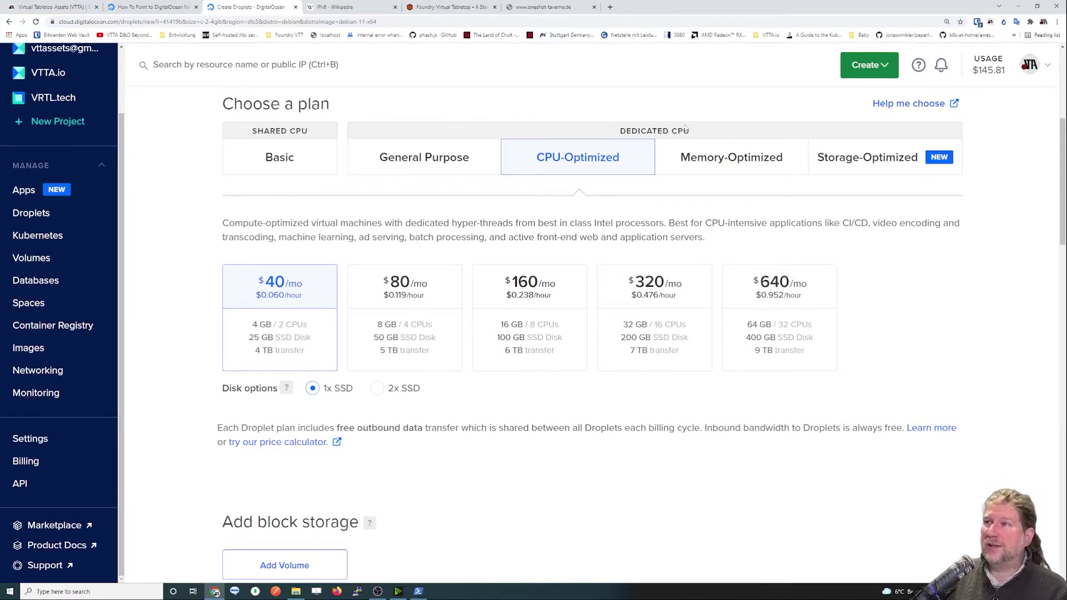
pyautogui.click(308, 166)
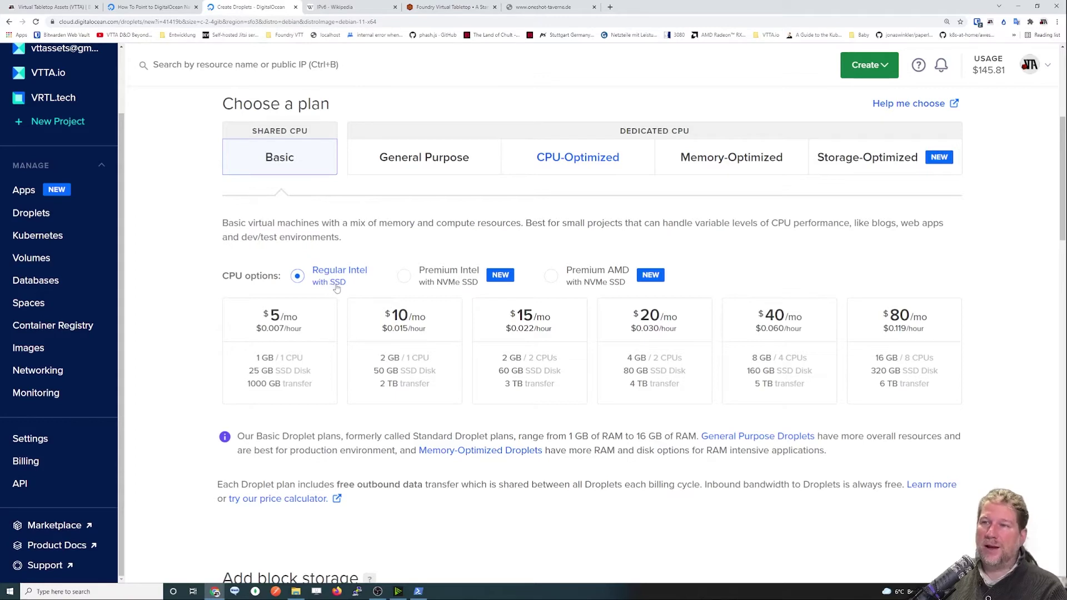
# Compare Premium and Regular Intel pricing, settling on the $5/mo Regular Intel plan (1 GB, 25 GB SSD).
pyautogui.click(430, 275)
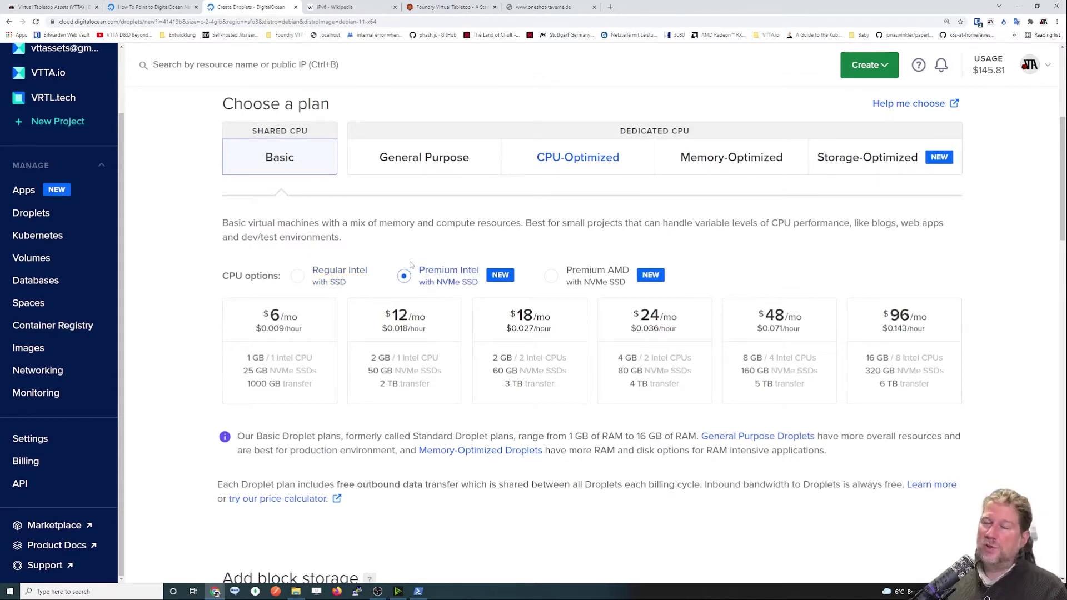
pyautogui.click(299, 276)
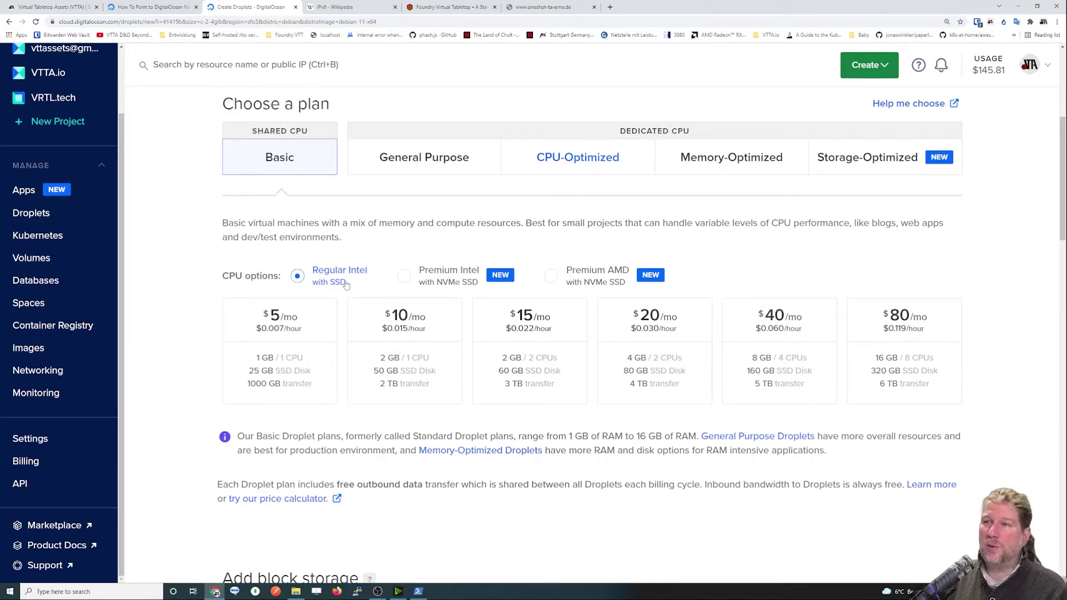
pyautogui.click(403, 277)
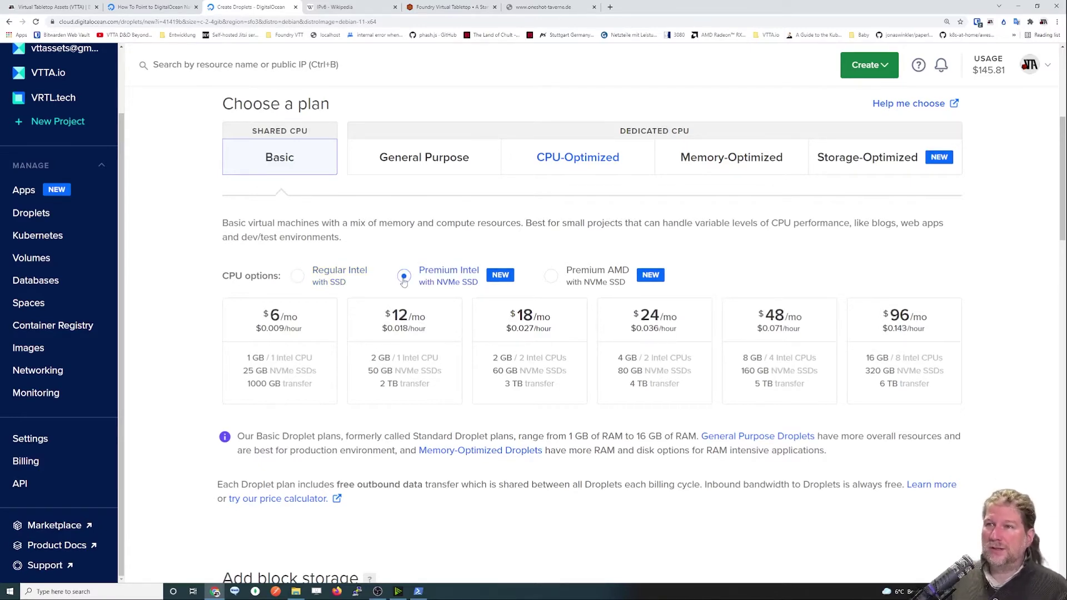
pyautogui.click(315, 282)
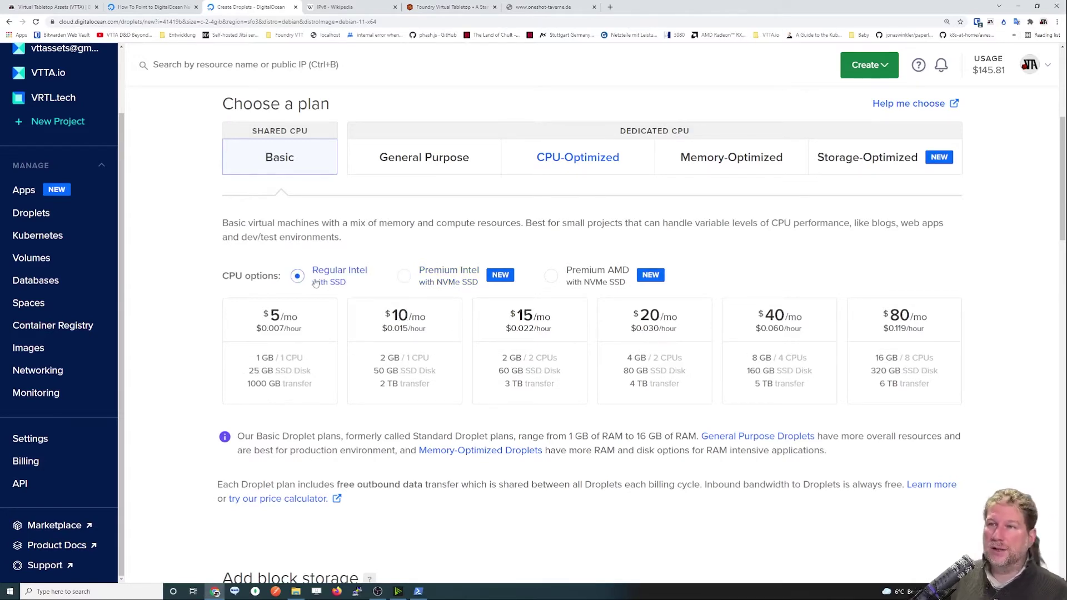
pyautogui.click(411, 279)
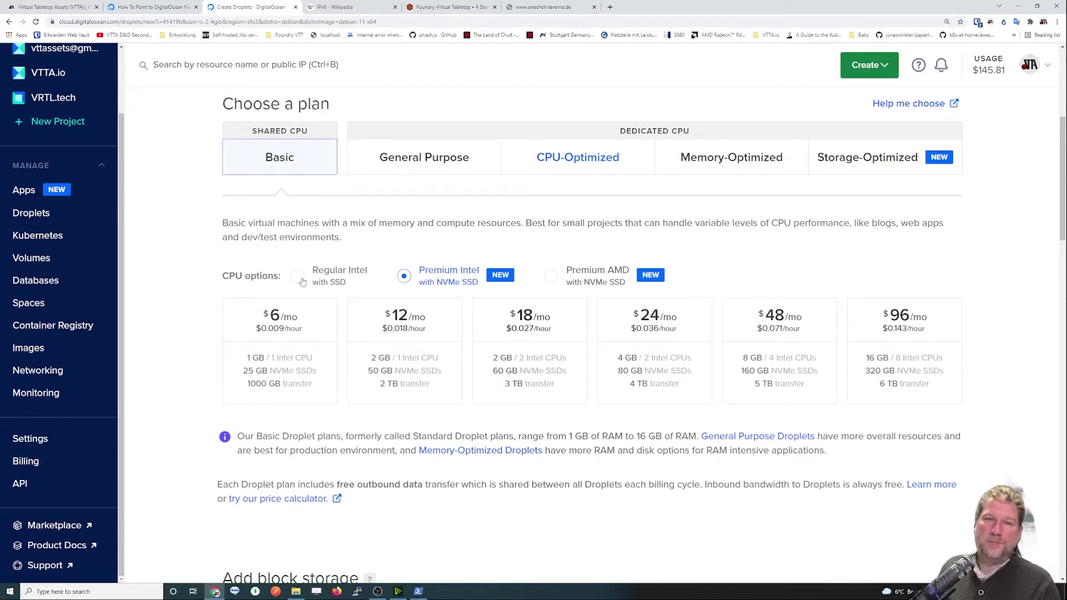
pyautogui.click(302, 281)
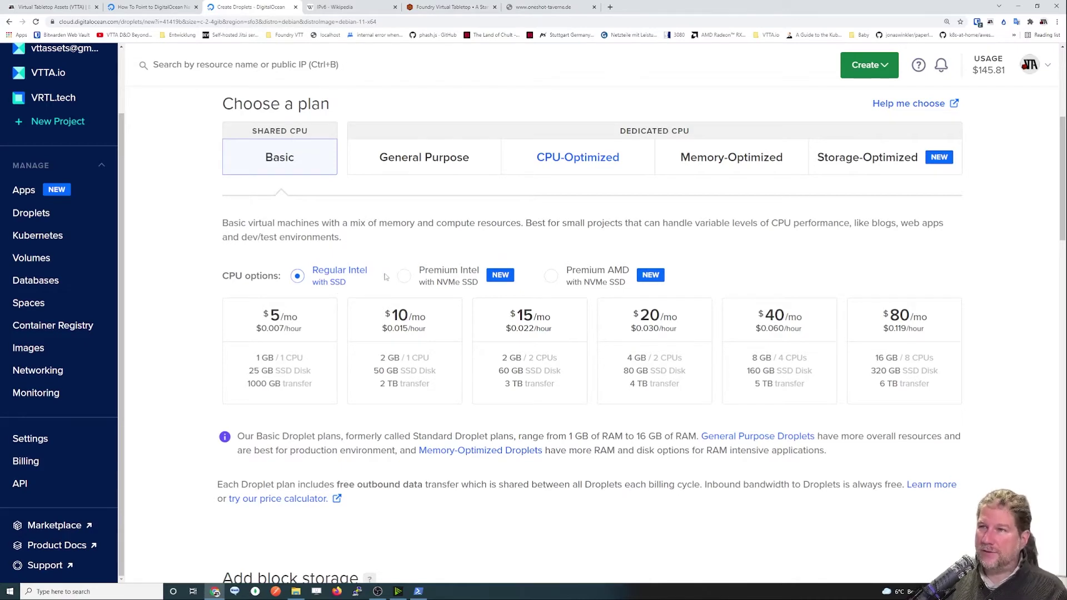
pyautogui.click(406, 277)
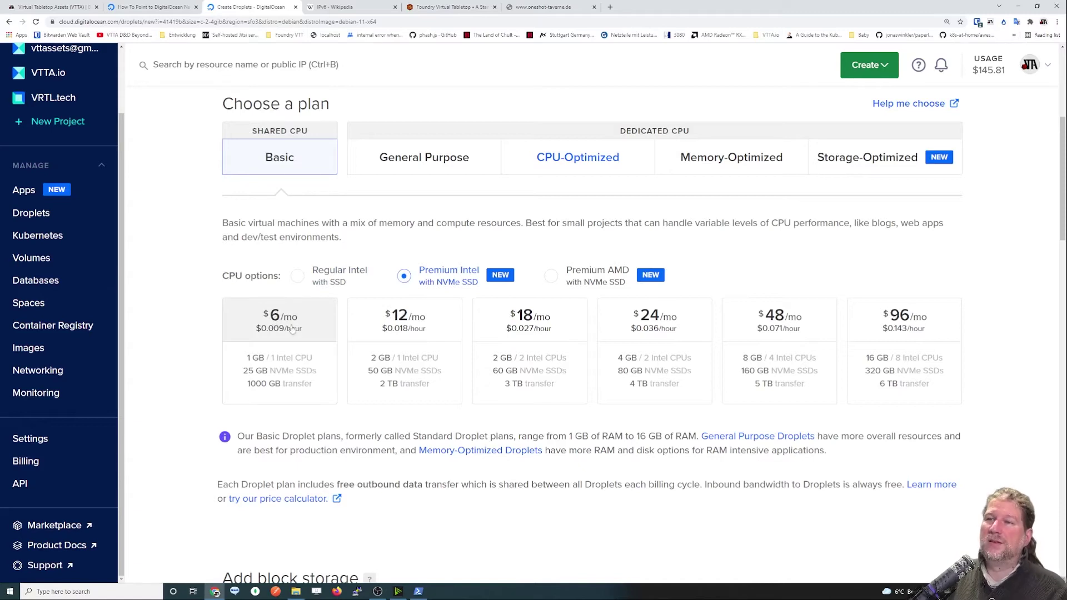
pyautogui.click(298, 277)
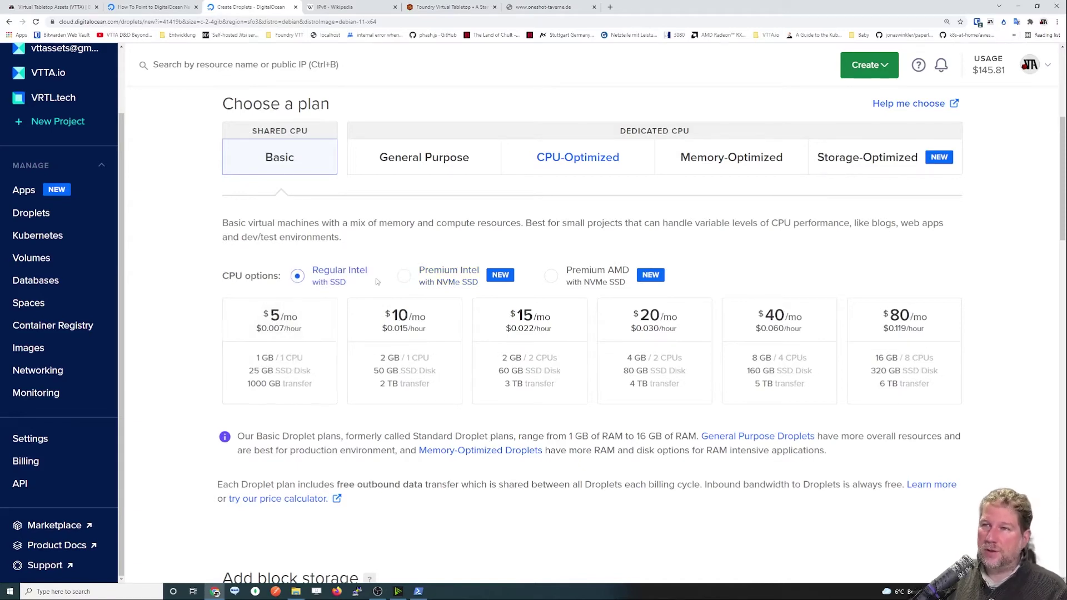
pyautogui.click(404, 276)
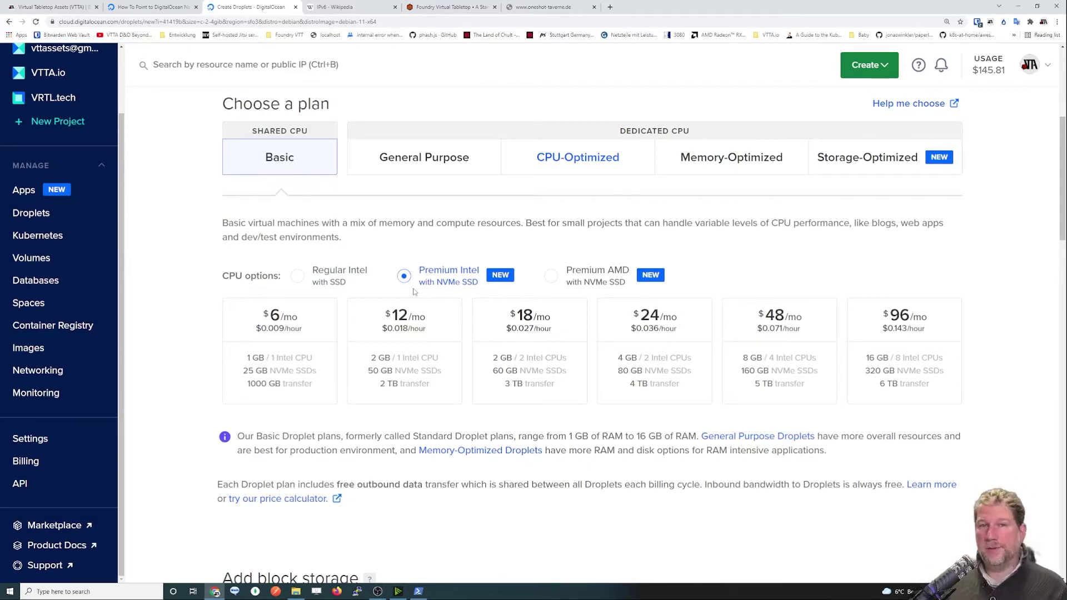
pyautogui.click(297, 276)
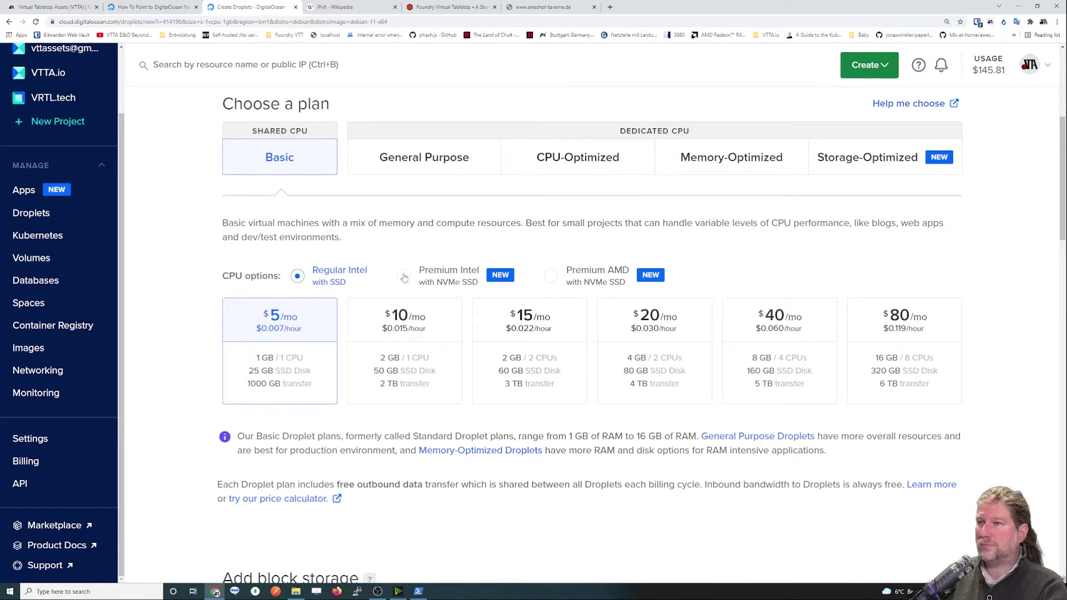
# Switch to Premium Intel and pick the $6/mo plan (1 GB, 1 CPU, 25 GB NVMe) over the $12/mo 2 GB one.
pyautogui.click(404, 277)
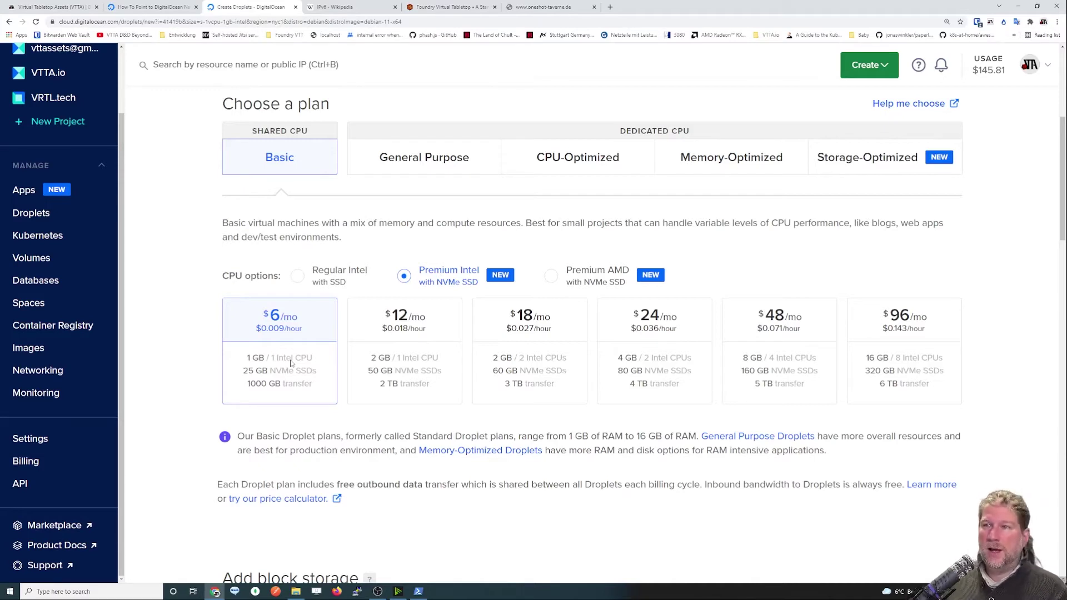
pyautogui.click(421, 335)
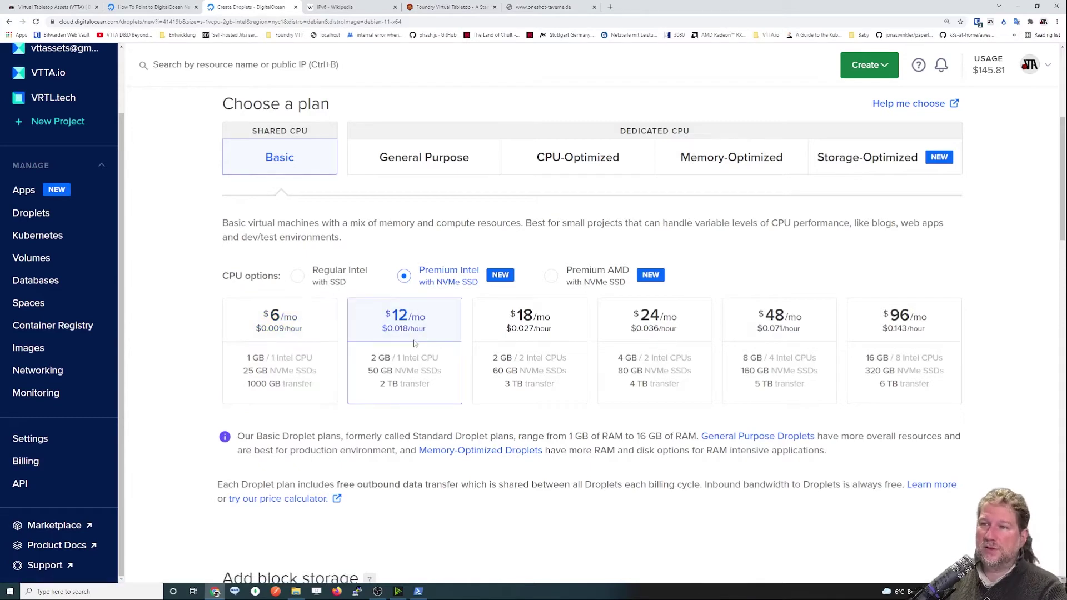
pyautogui.moveTo(372, 359); pyautogui.dragTo(439, 360)
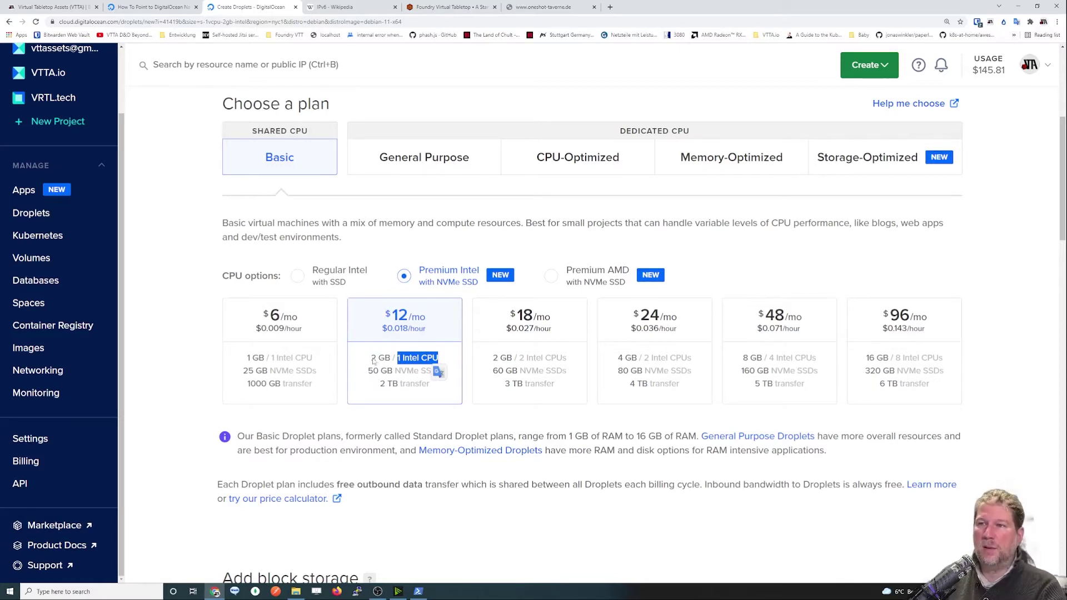
pyautogui.moveTo(371, 359); pyautogui.dragTo(392, 360)
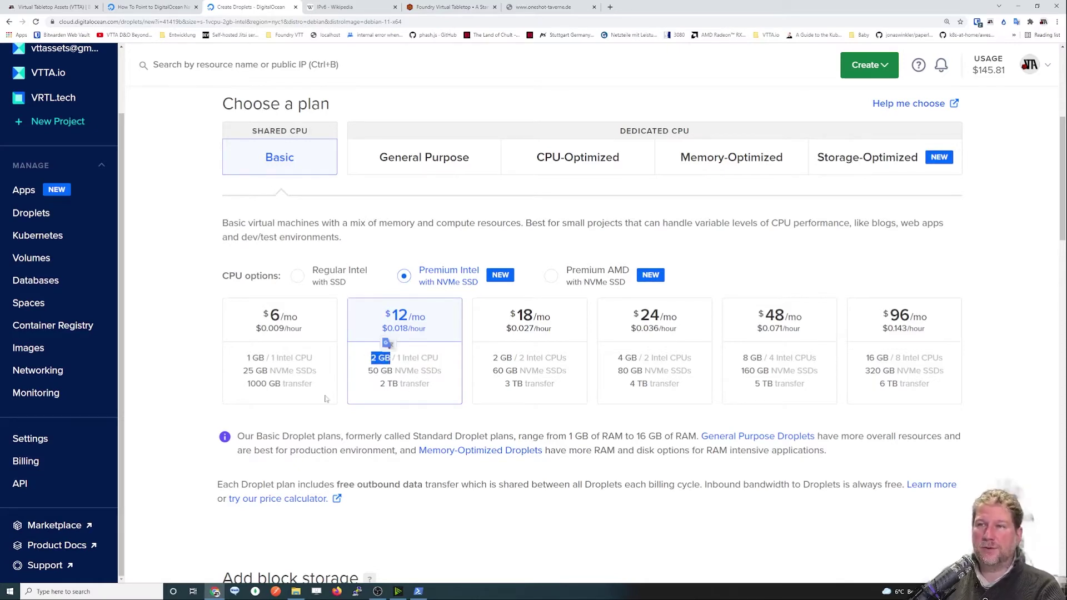
pyautogui.click(264, 368)
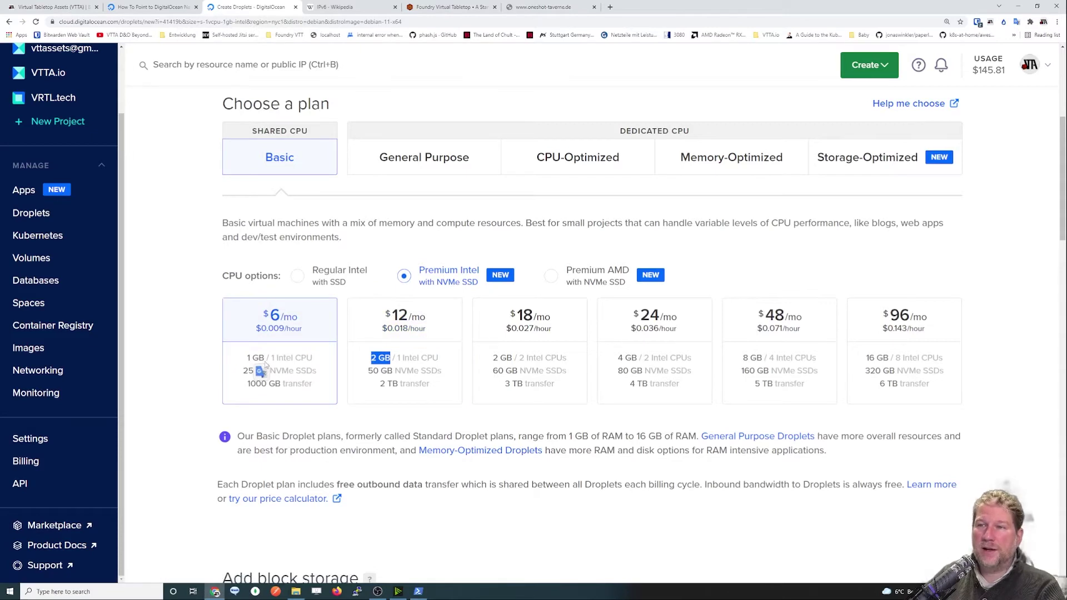
pyautogui.moveTo(271, 359); pyautogui.dragTo(312, 359)
pyautogui.click(301, 404)
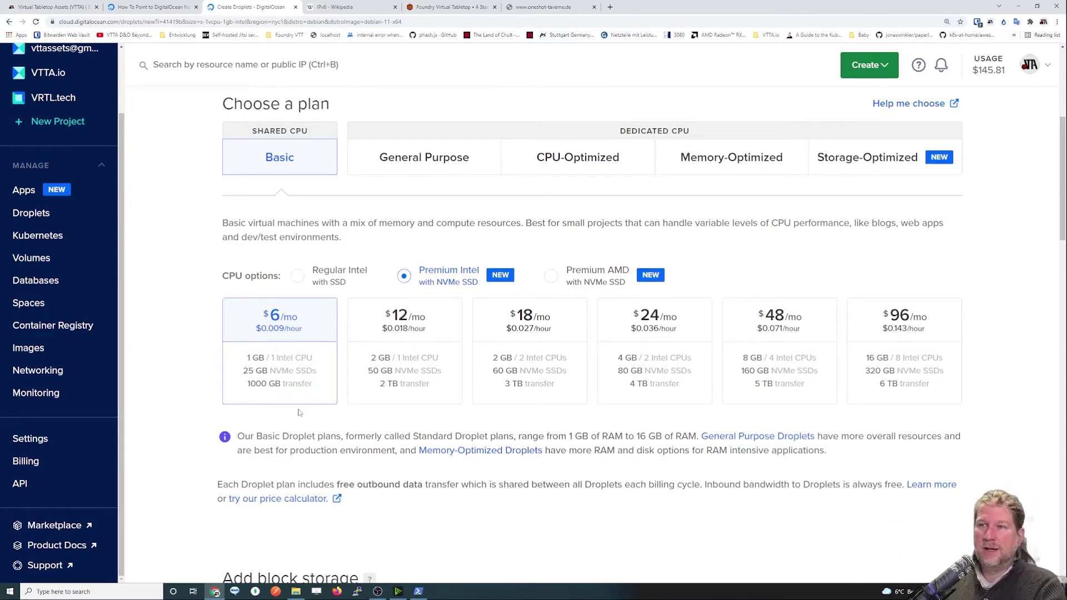
pyautogui.moveTo(245, 362); pyautogui.dragTo(309, 389)
pyautogui.click(261, 364)
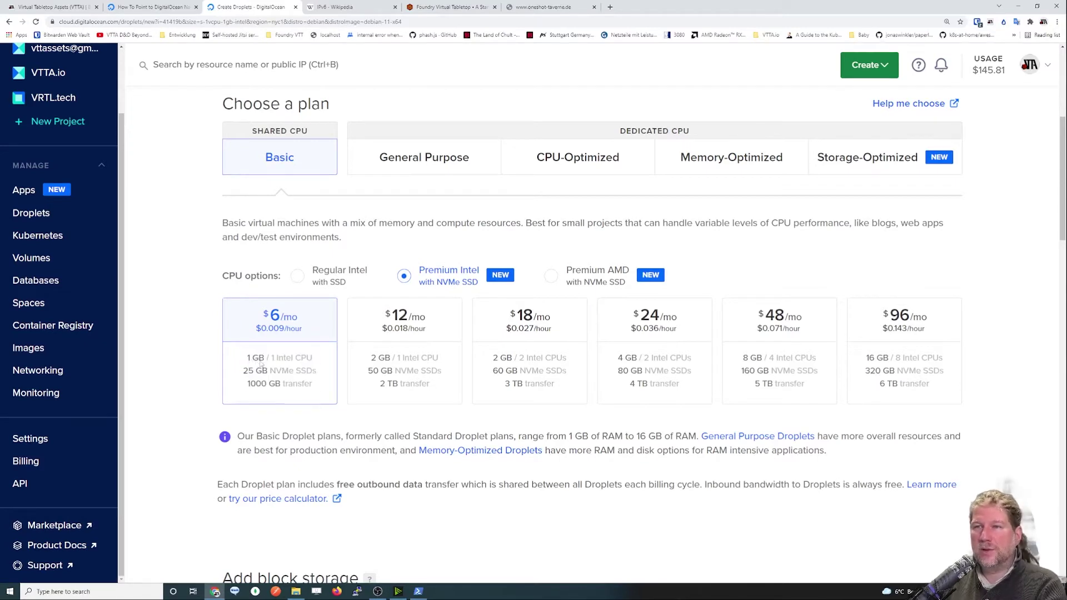
pyautogui.moveTo(252, 358); pyautogui.dragTo(312, 360)
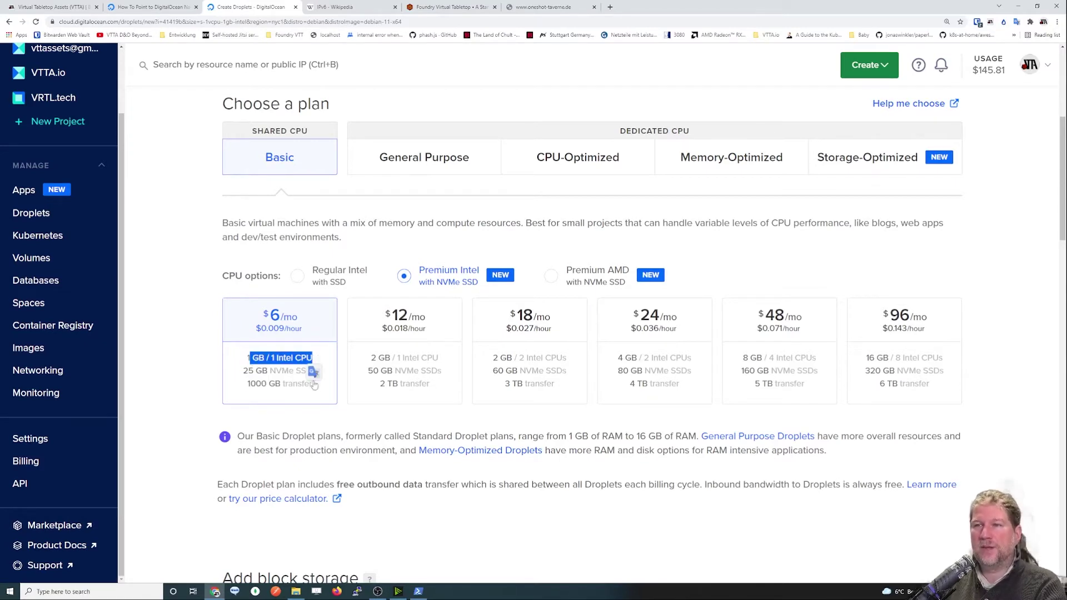
pyautogui.click(257, 423)
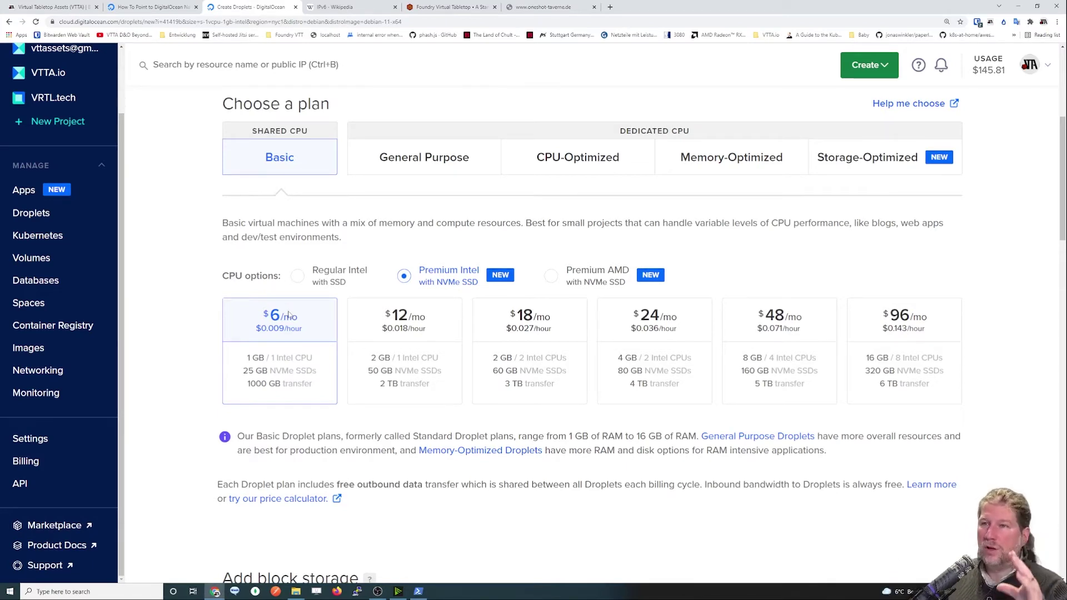
pyautogui.click(506, 353)
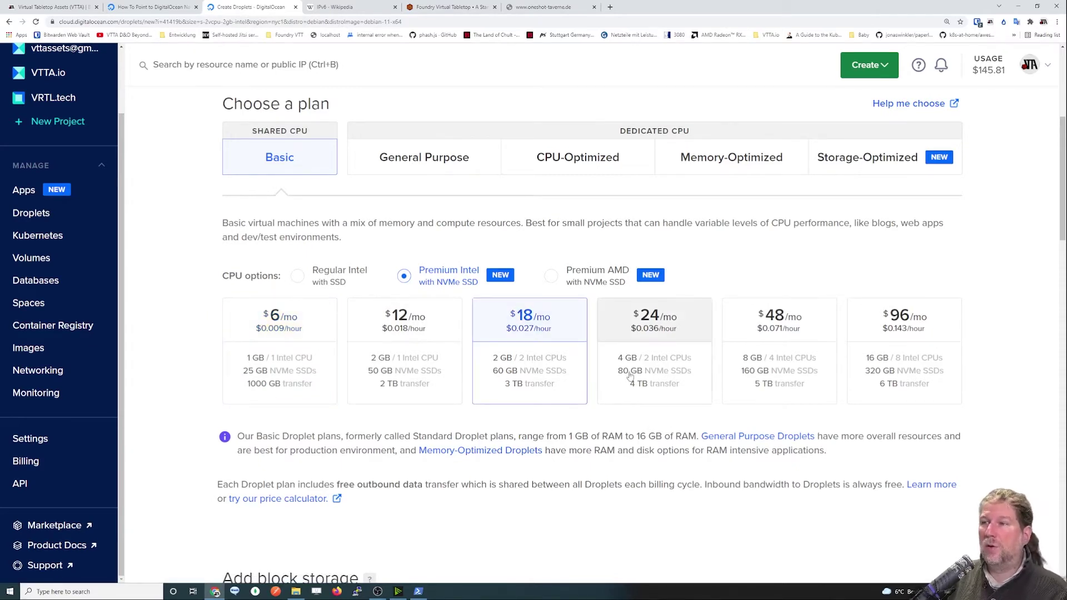
pyautogui.click(271, 367)
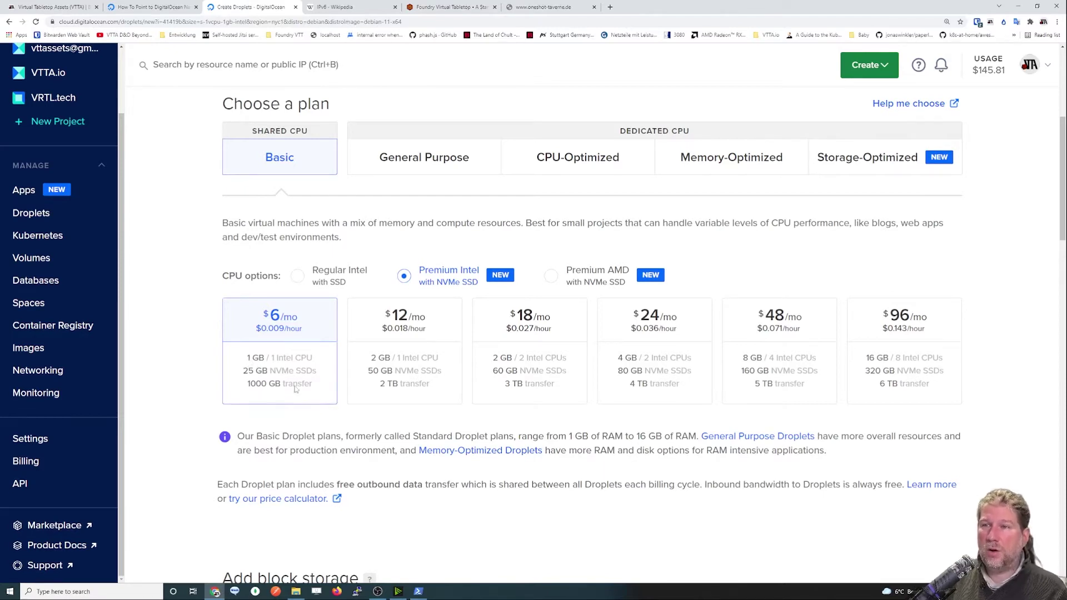
pyautogui.moveTo(247, 358); pyautogui.dragTo(266, 362)
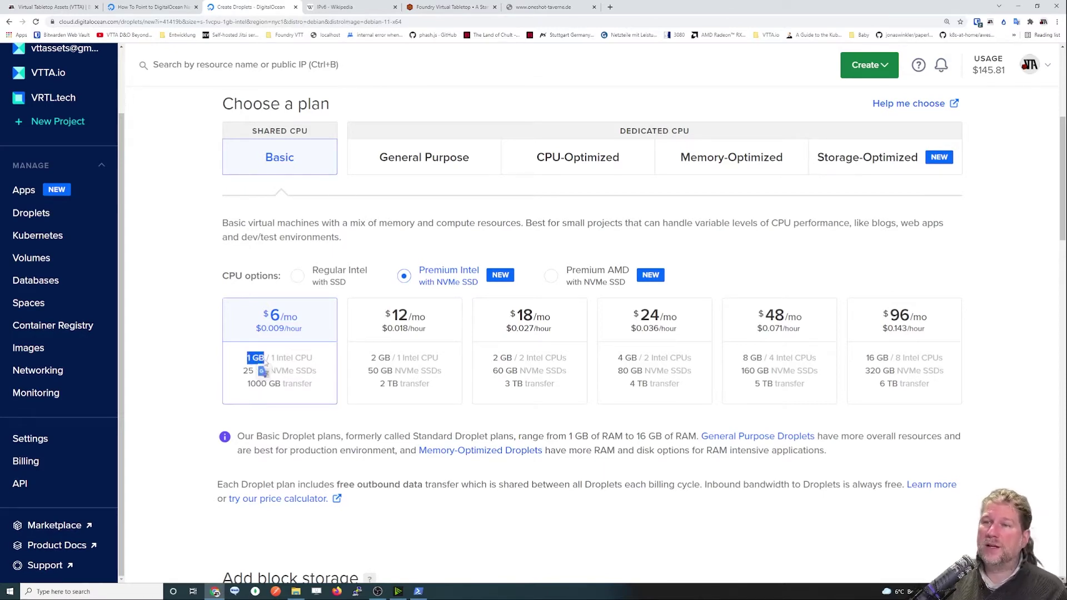
pyautogui.click(285, 389)
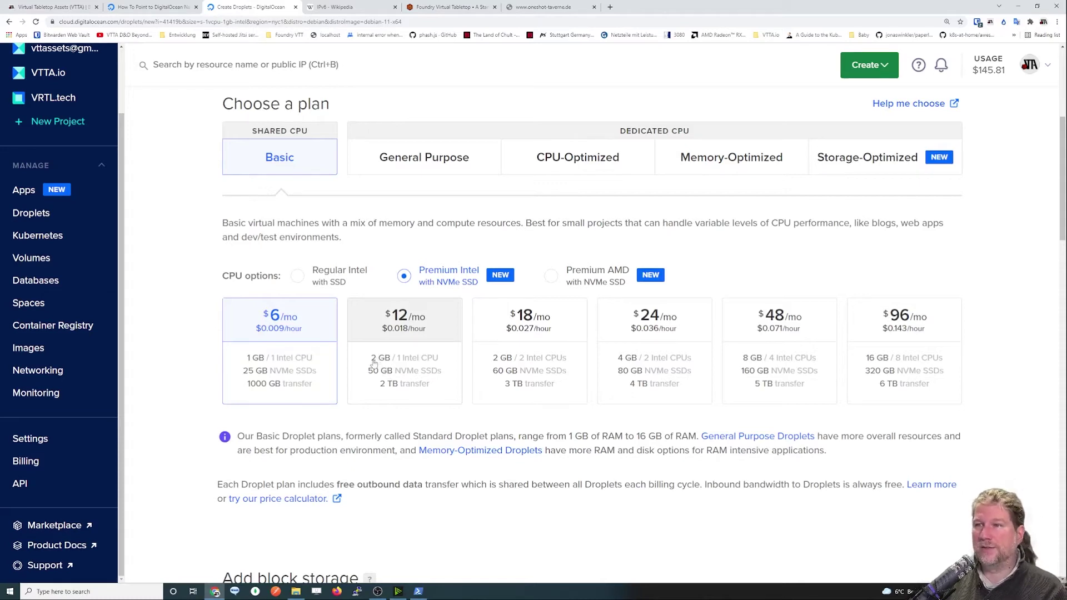
pyautogui.click(388, 362)
pyautogui.click(325, 346)
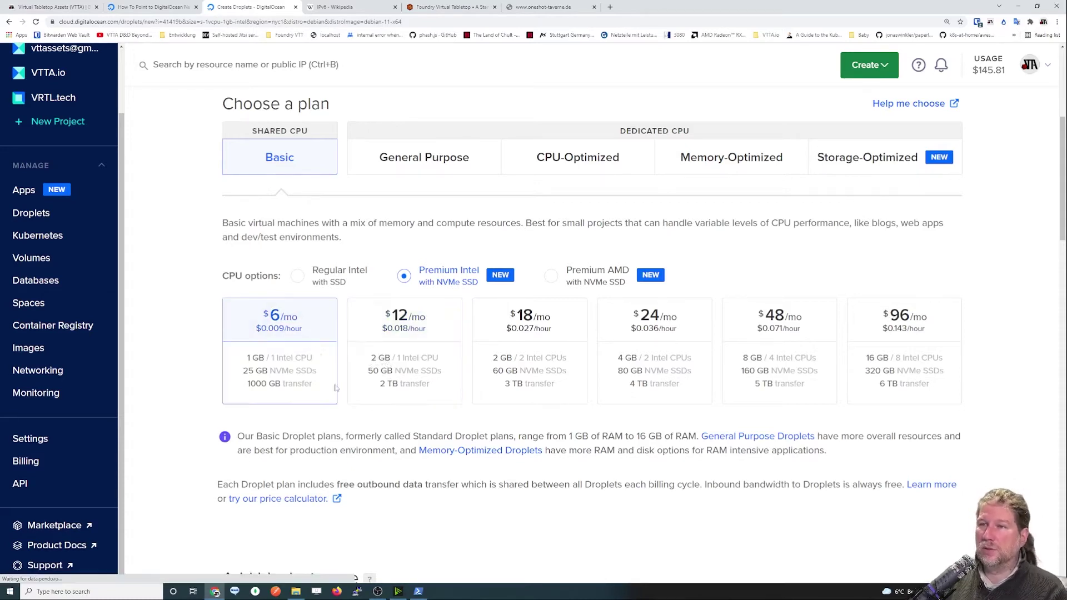
pyautogui.scroll(-1, 283, 351)
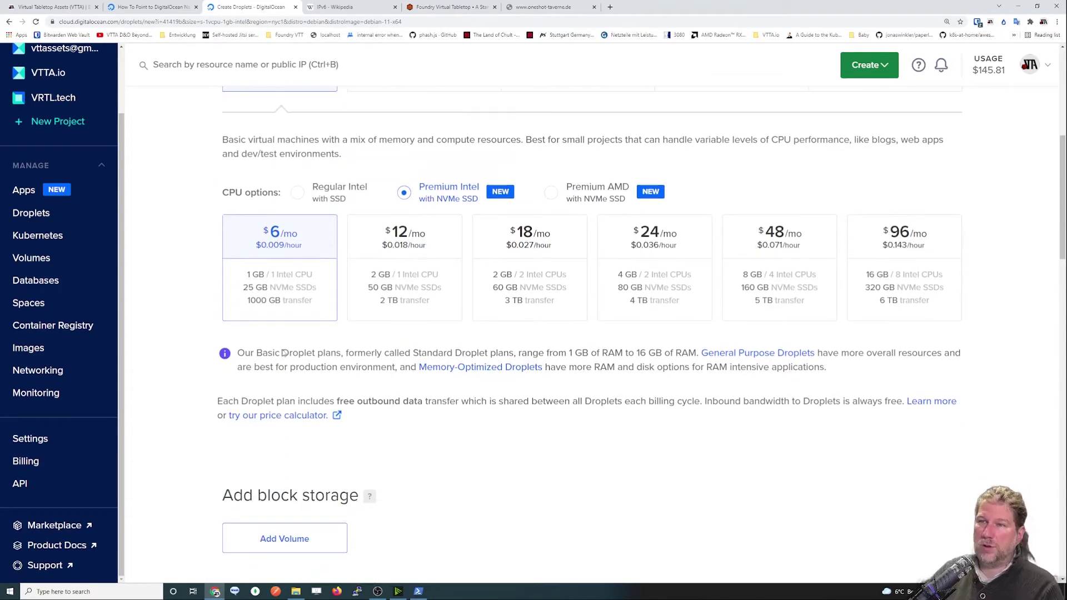
pyautogui.scroll(-3, 287, 350)
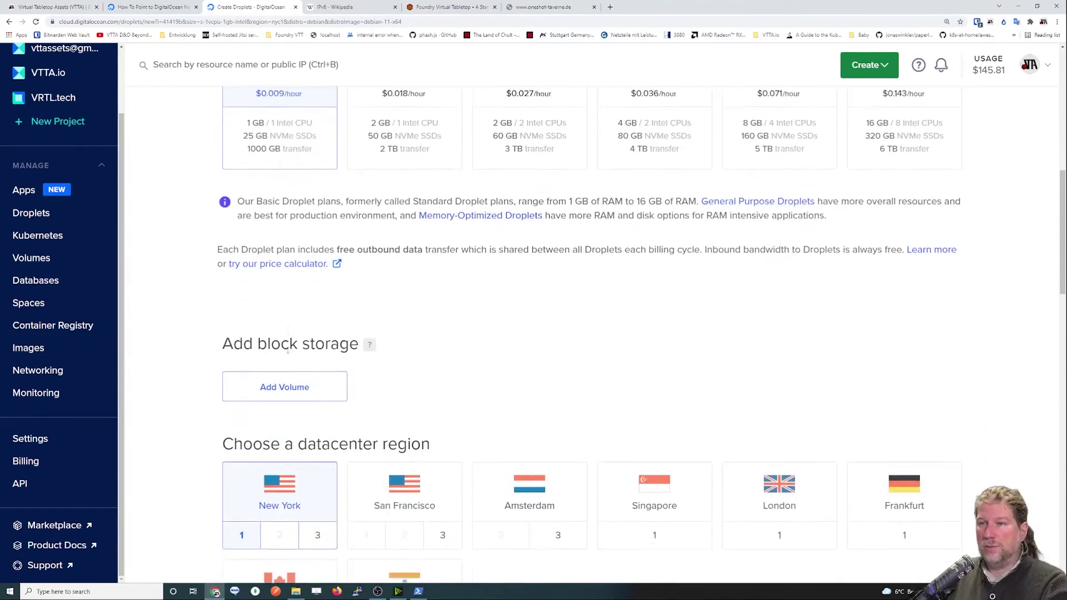
pyautogui.scroll(3, 457, 300)
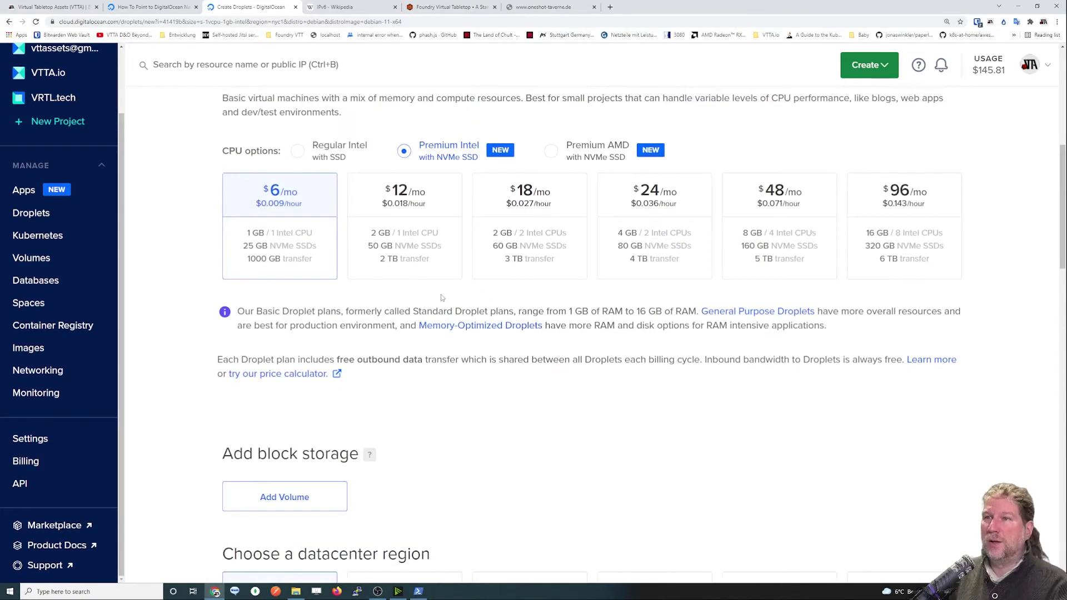
pyautogui.moveTo(244, 247); pyautogui.dragTo(268, 248)
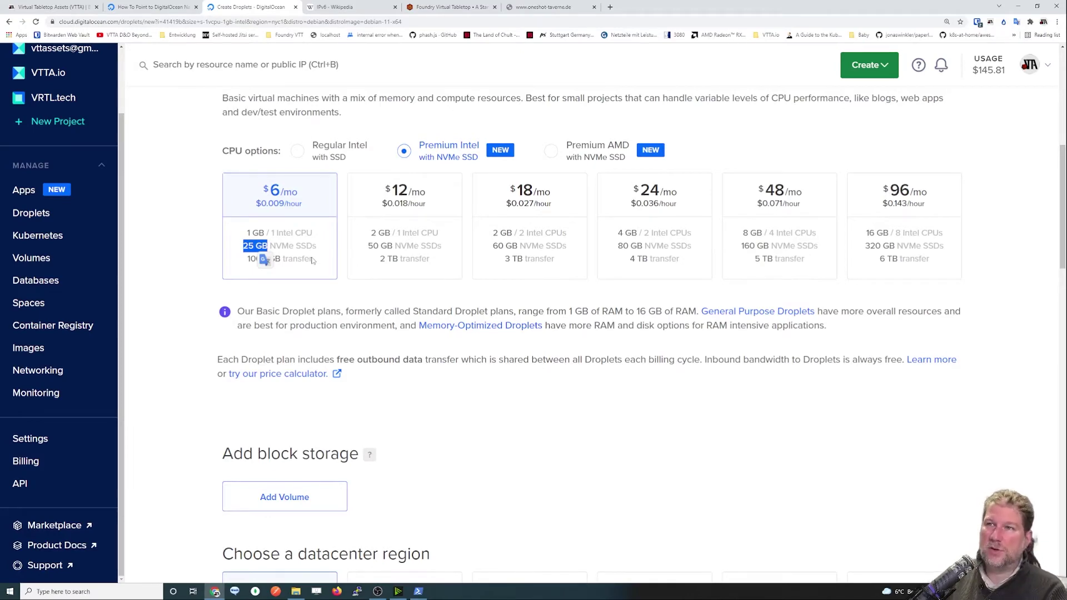
pyautogui.scroll(-2, 300, 267)
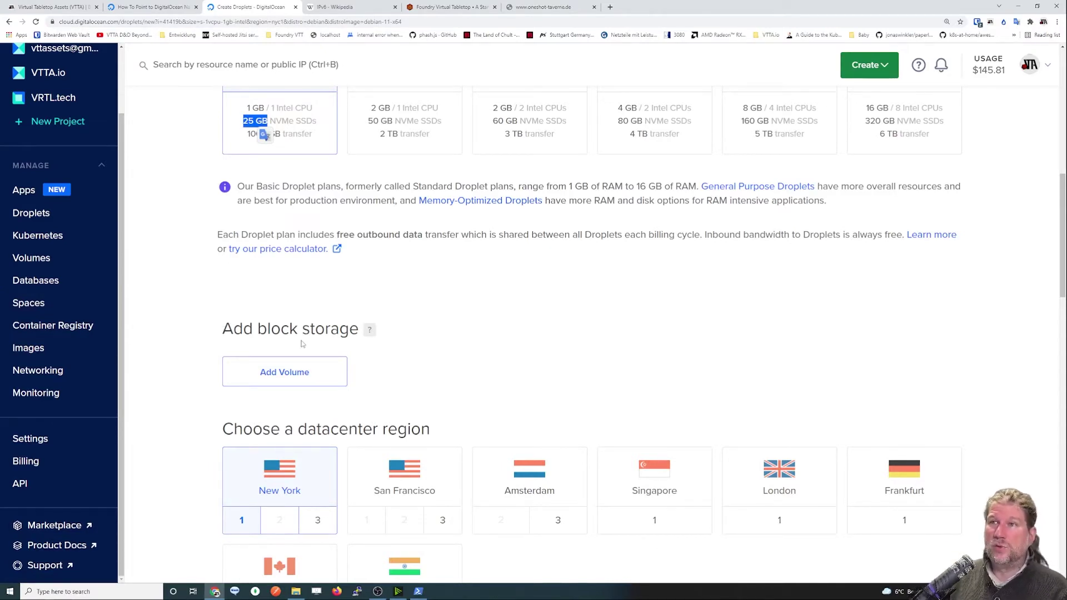
pyautogui.scroll(1, 320, 170)
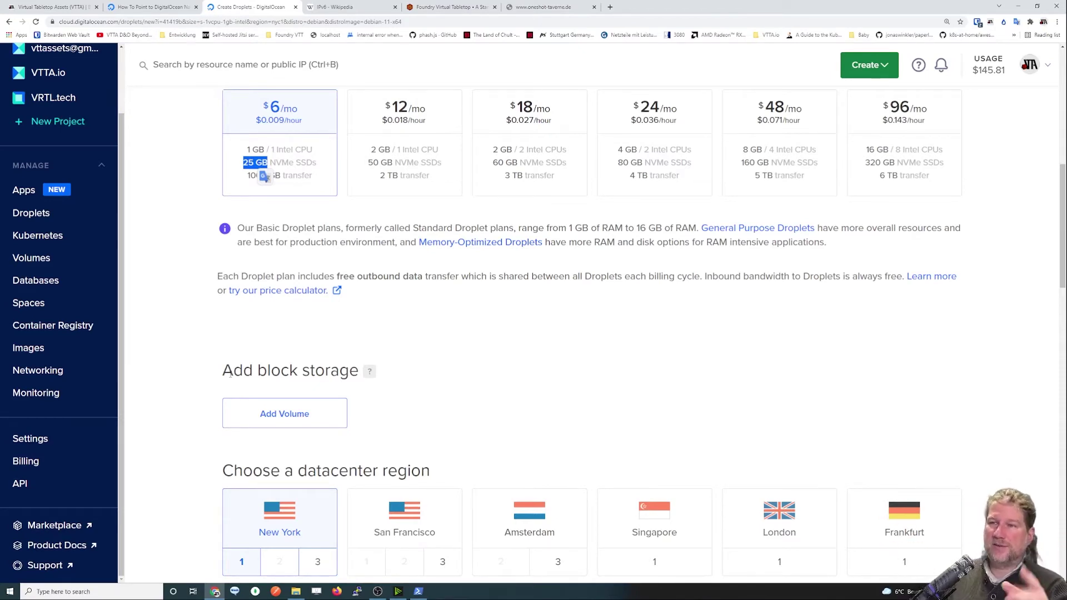
# Highlight the block storage heading on the Create Droplets page while explaining it.
pyautogui.moveTo(224, 371); pyautogui.dragTo(360, 374)
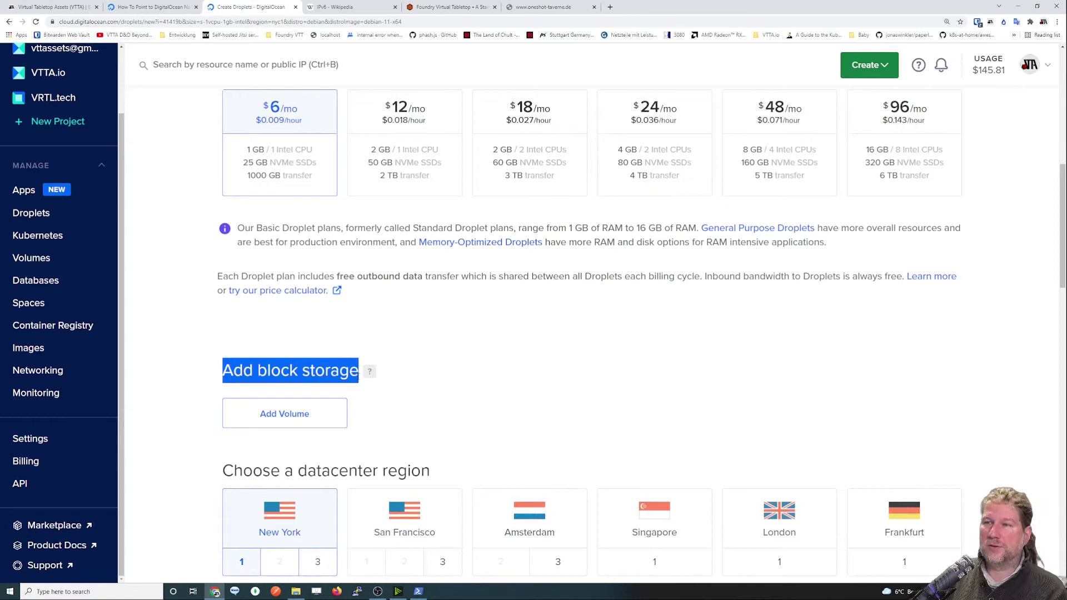
pyautogui.click(405, 425)
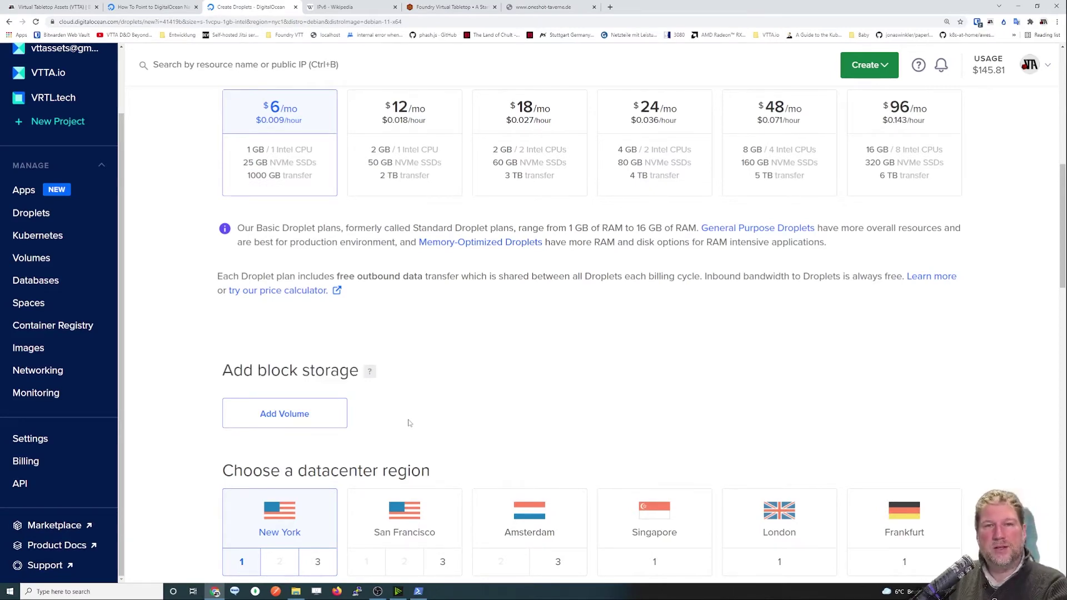
pyautogui.moveTo(223, 371); pyautogui.dragTo(271, 371)
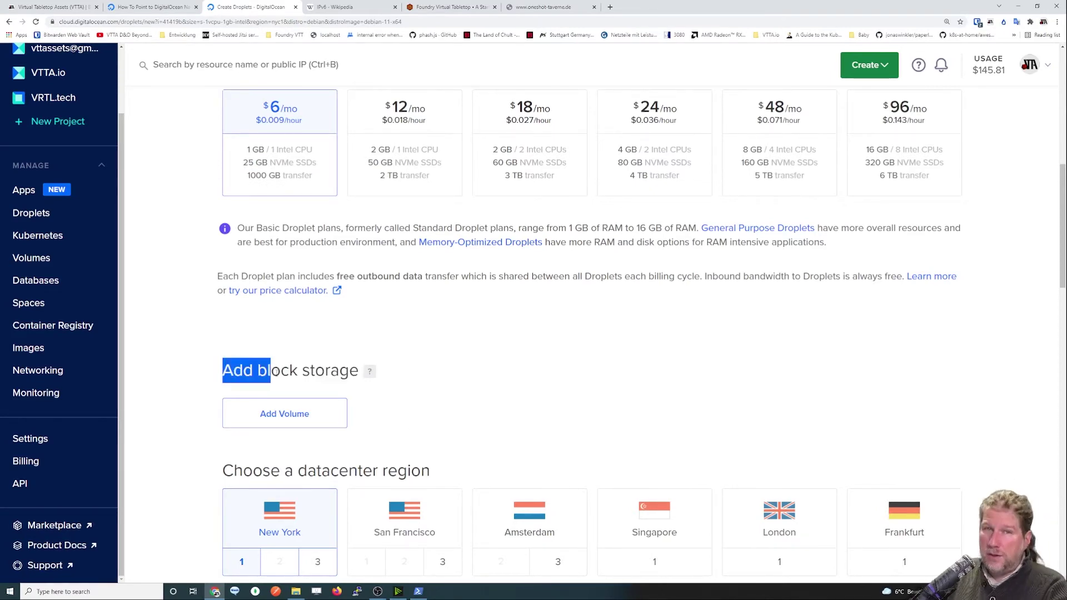
pyautogui.click(300, 371)
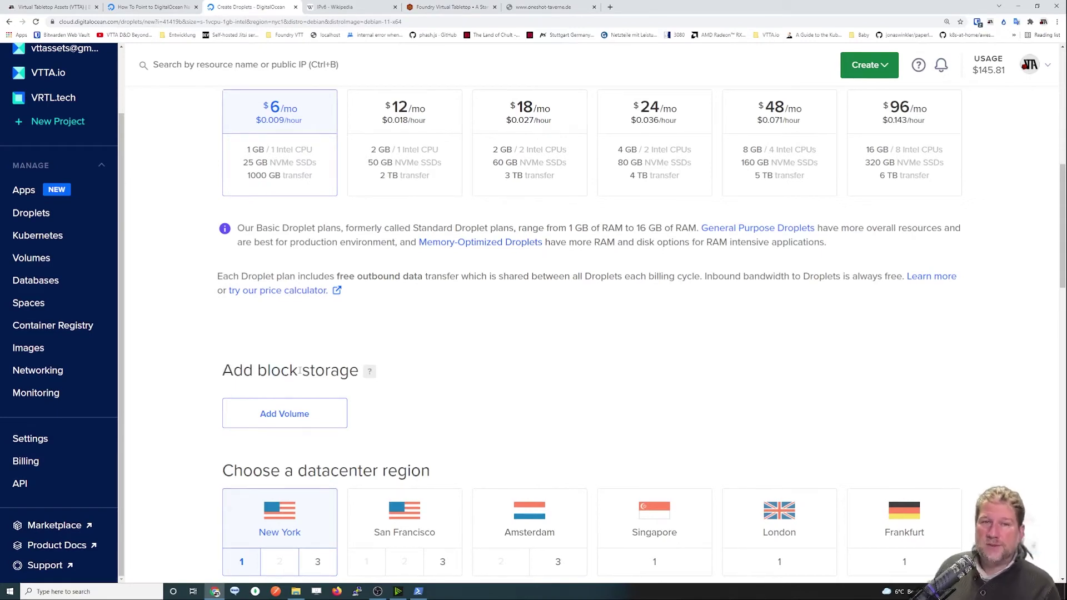
# Add a custom-size 50 GB block storage volume ($5/mo) and open Spaces in a new tab.
pyautogui.click(291, 418)
pyautogui.scroll(-2, 414, 405)
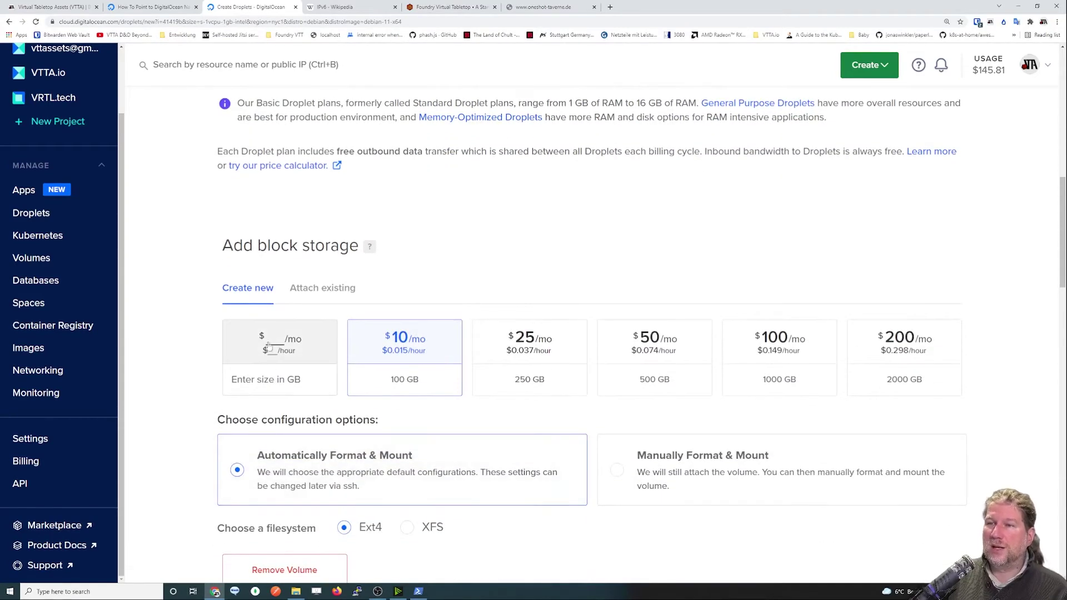
pyautogui.click(281, 364)
pyautogui.click(282, 383)
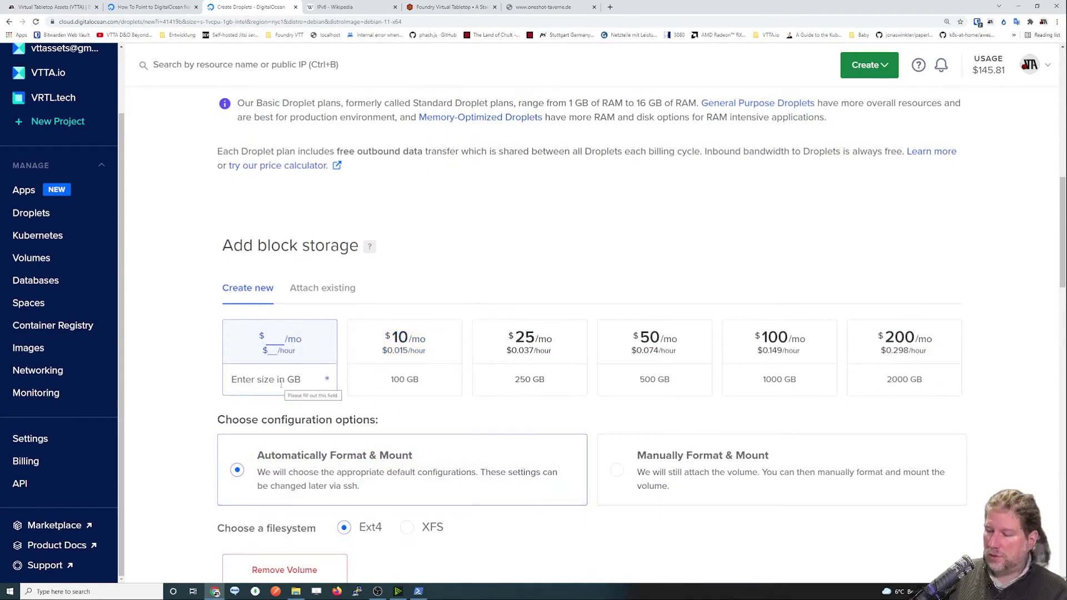
pyautogui.write('50')
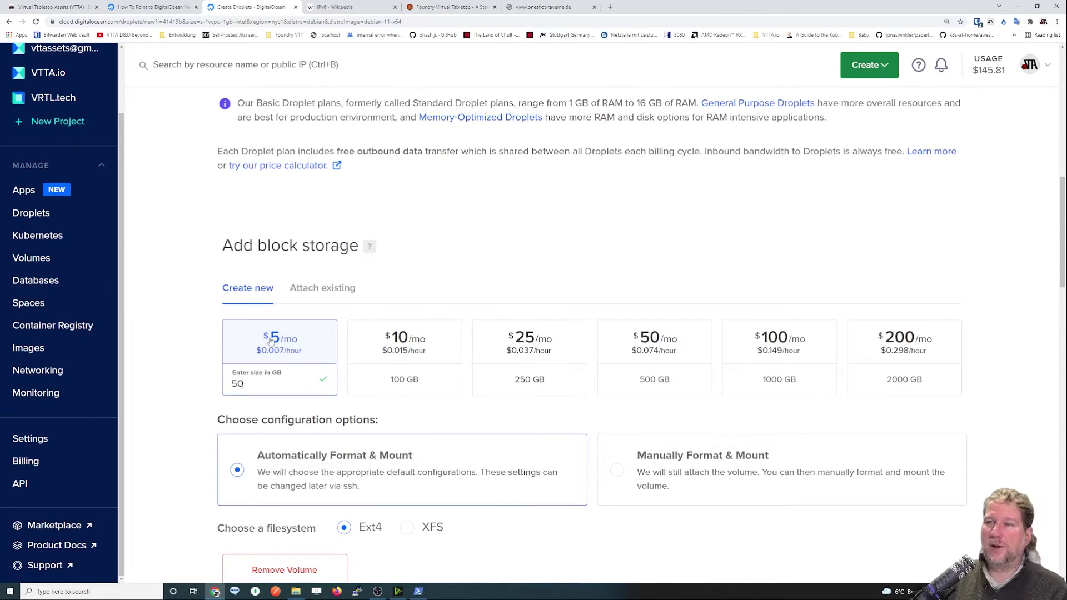
pyautogui.hotkey('ctrl', 'a')
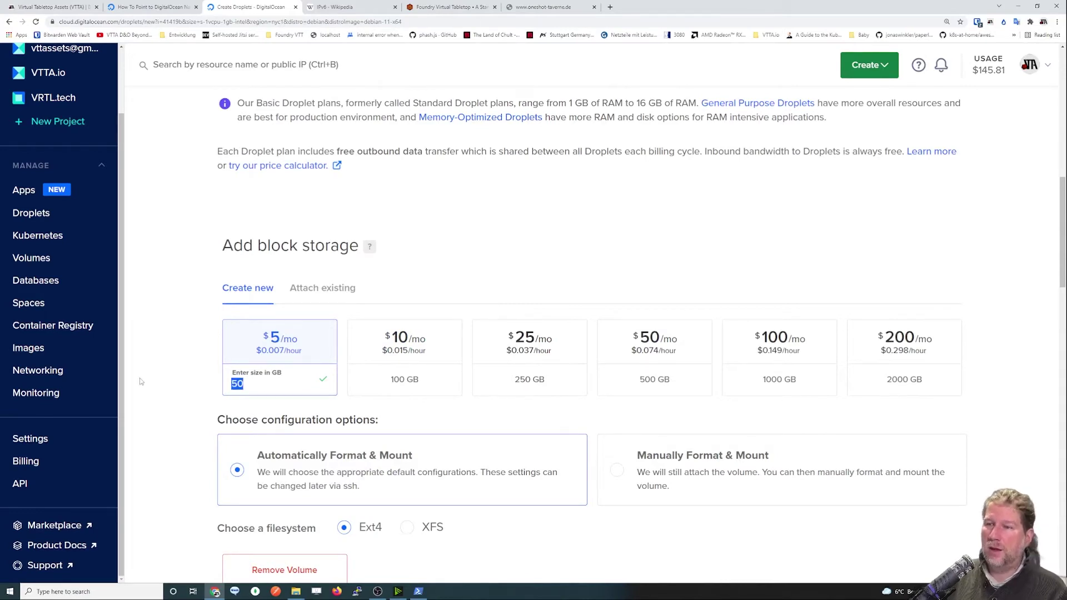
pyautogui.write('250')
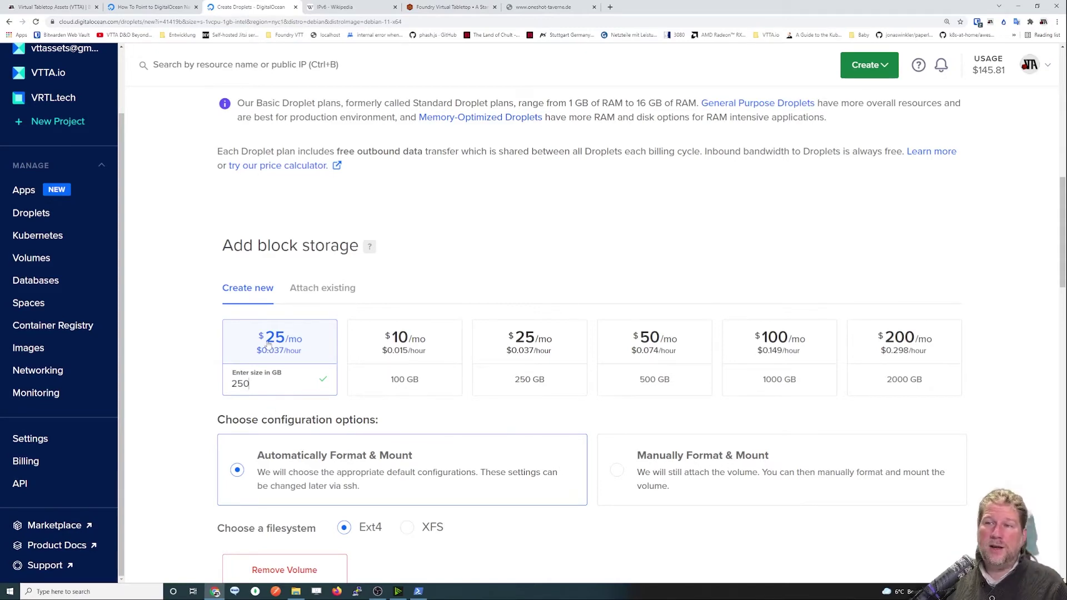
pyautogui.scroll(3, 272, 356)
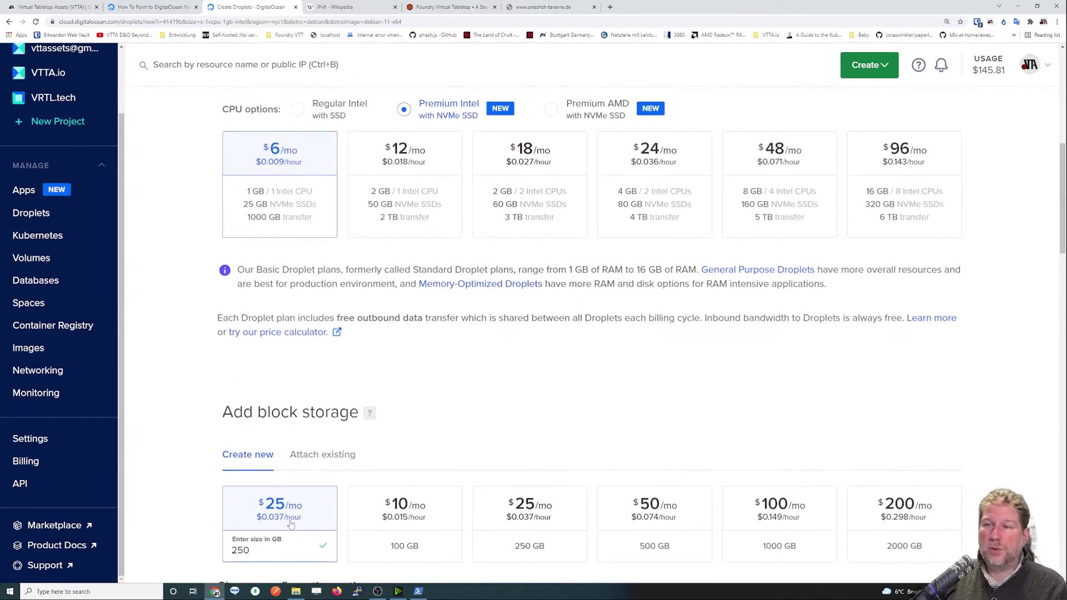
pyautogui.moveTo(252, 550); pyautogui.dragTo(178, 544)
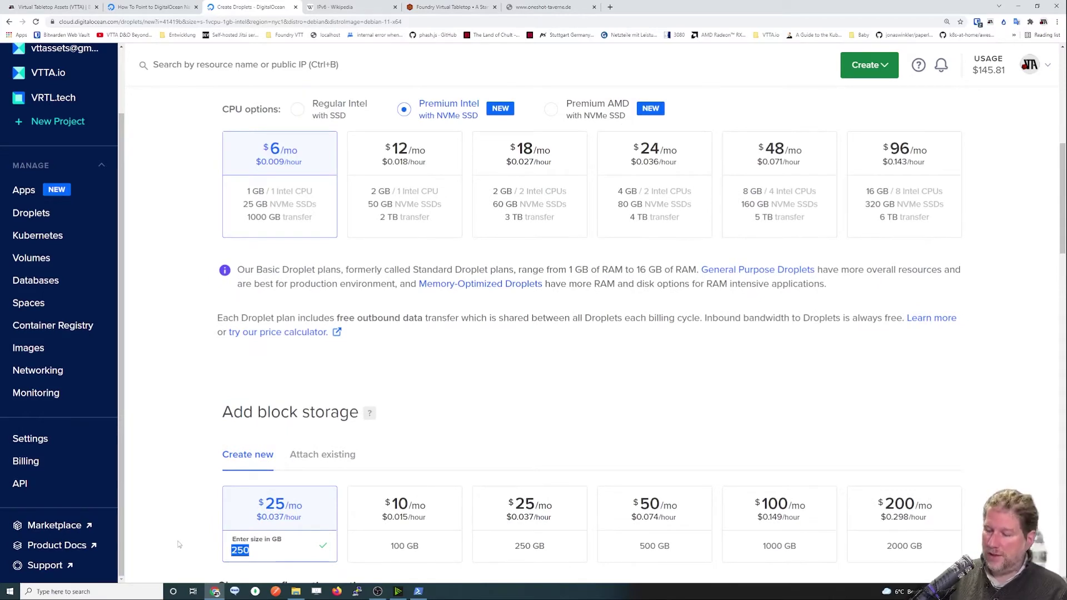
pyautogui.write('50')
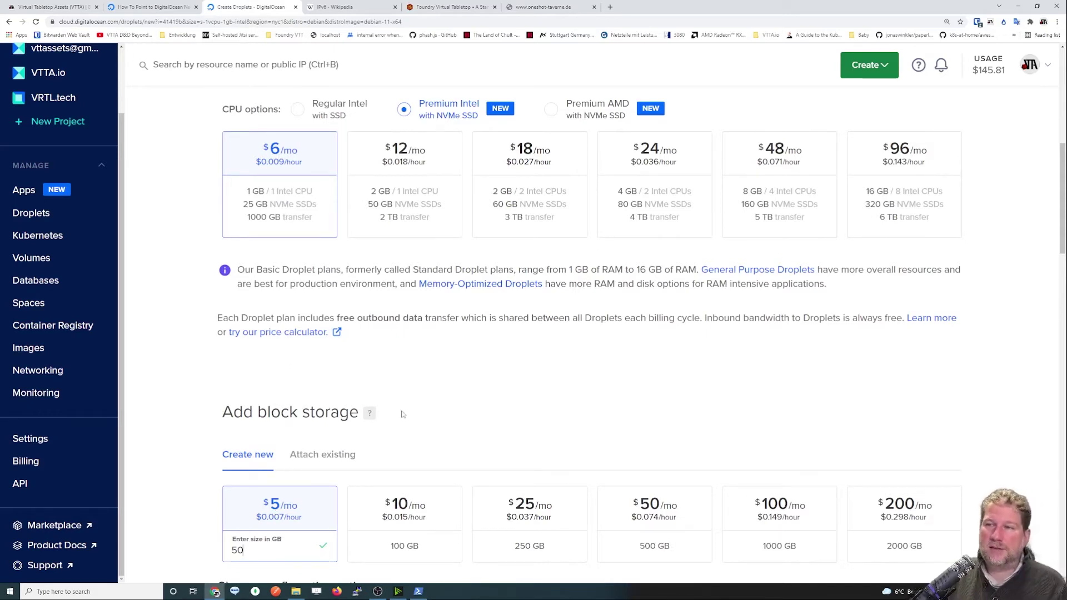
pyautogui.middleClick(33, 307)
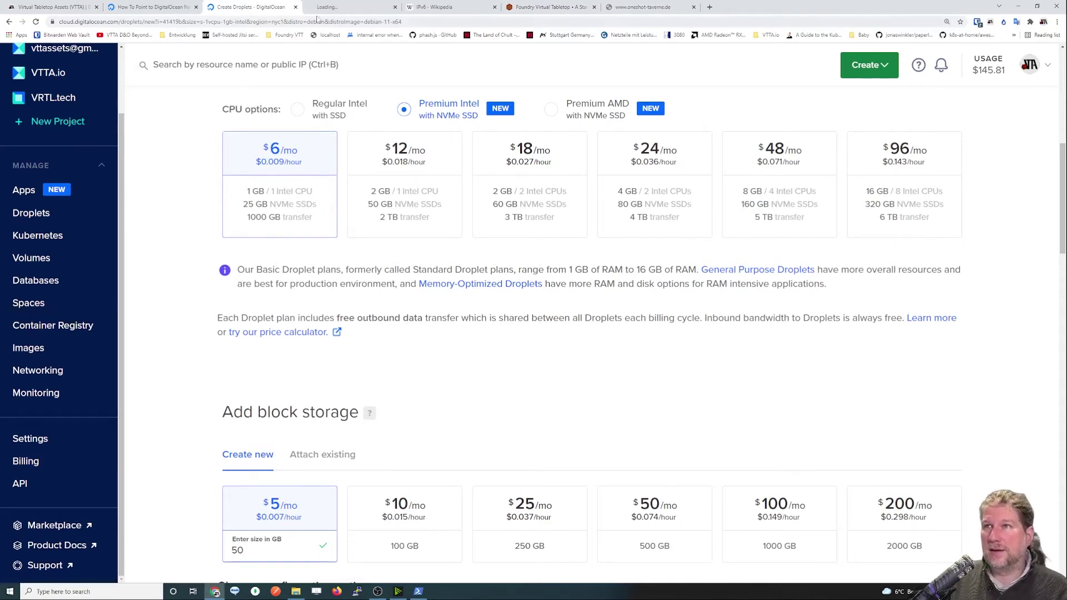
# Review the Spaces pricing docs, noting $5.00/mo with 250 GiB included, then return to the droplet form.
pyautogui.click(319, 10)
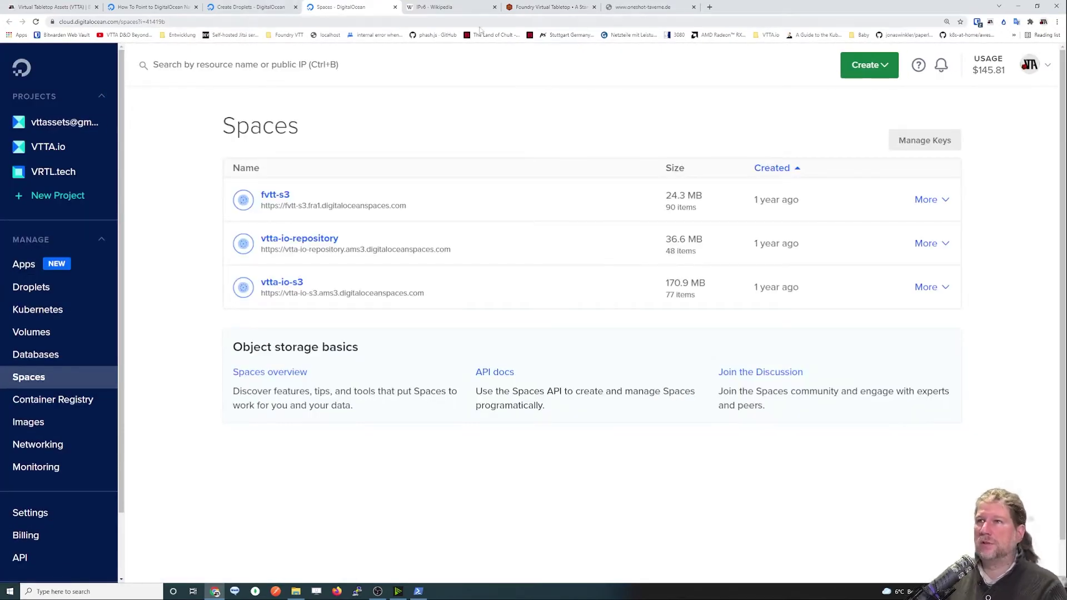
pyautogui.middleClick(261, 371)
pyautogui.click(451, 7)
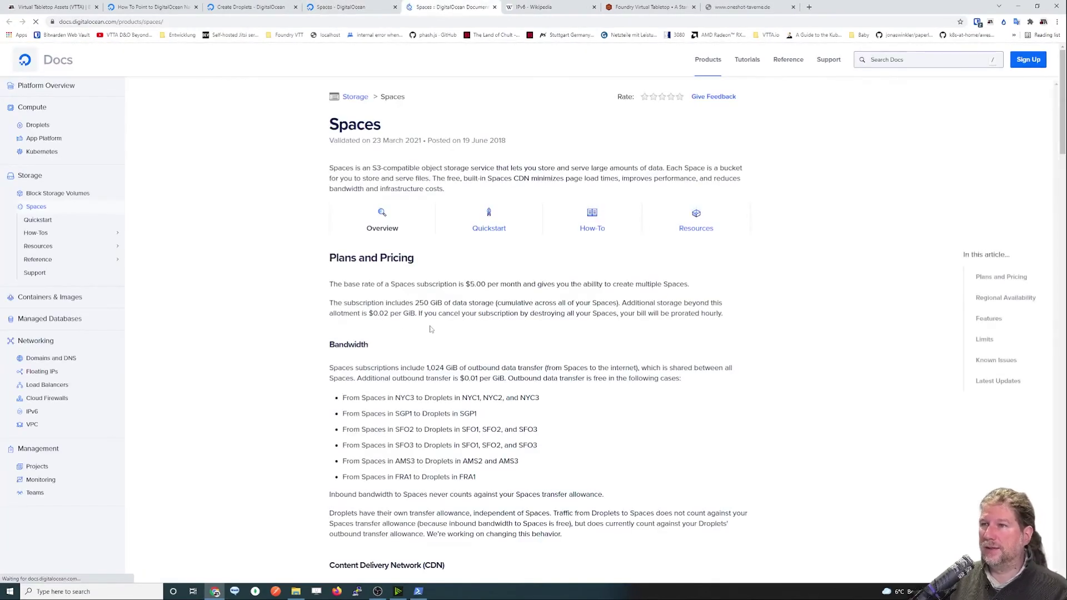
pyautogui.keyDown('ctrl'); pyautogui.scroll(3, 430, 329); pyautogui.keyUp('ctrl')
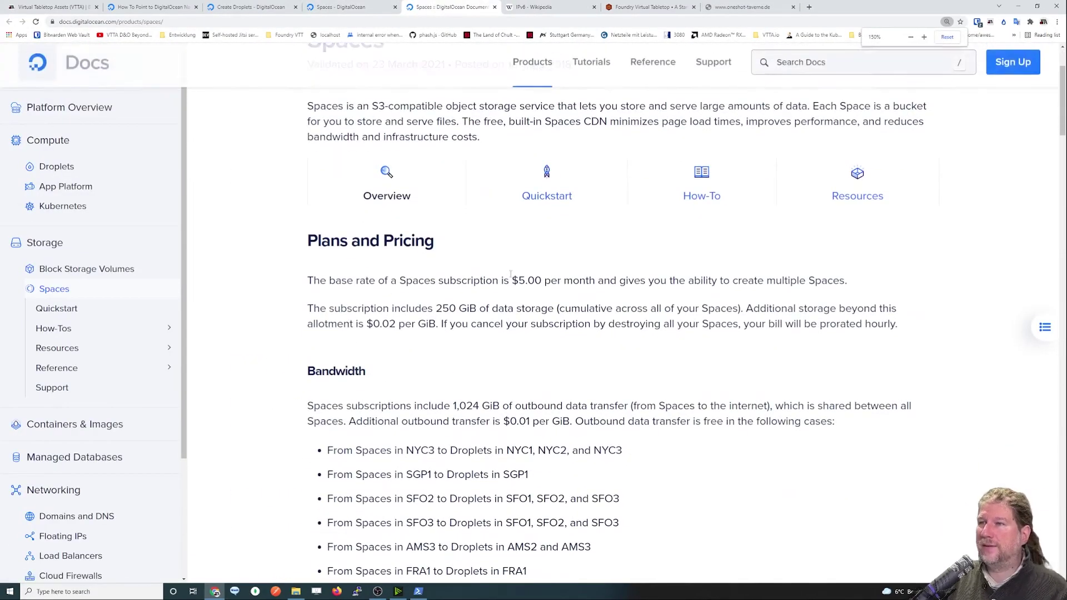
pyautogui.moveTo(513, 283); pyautogui.dragTo(545, 282)
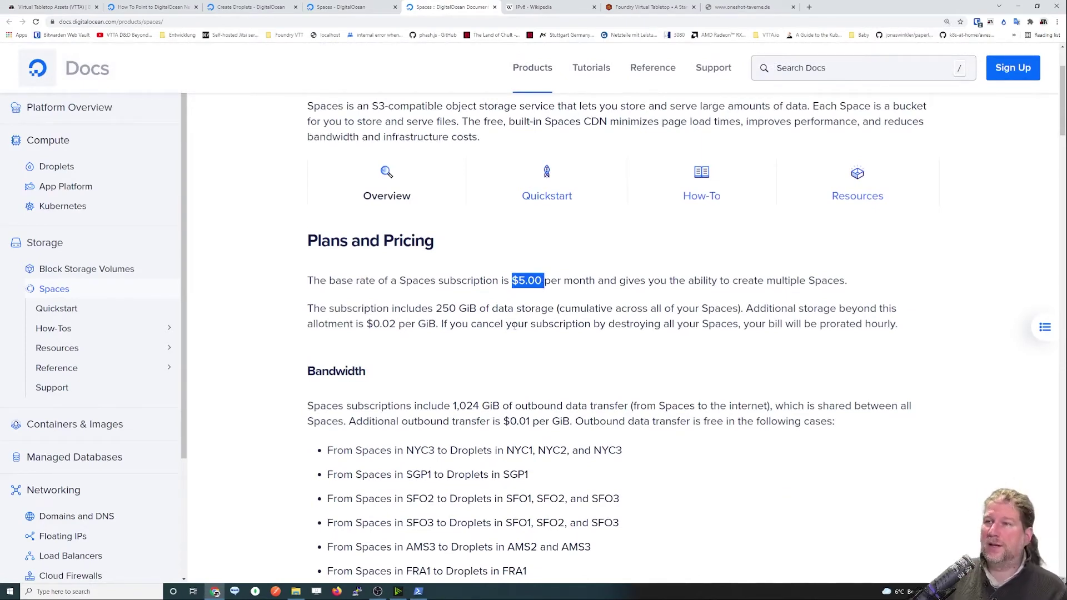
pyautogui.moveTo(436, 308); pyautogui.dragTo(457, 309)
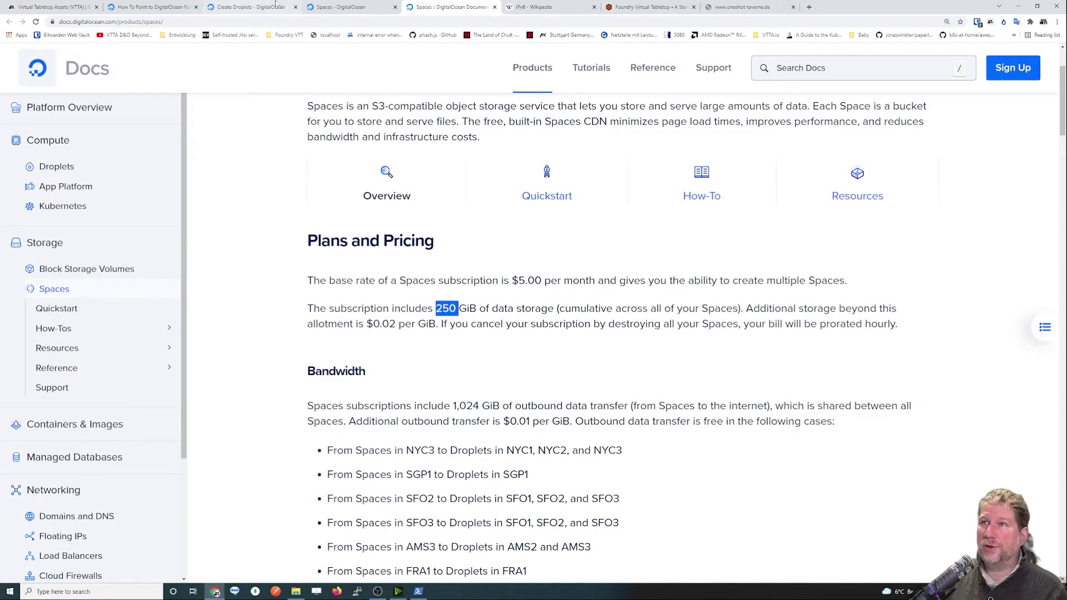
pyautogui.click(250, 6)
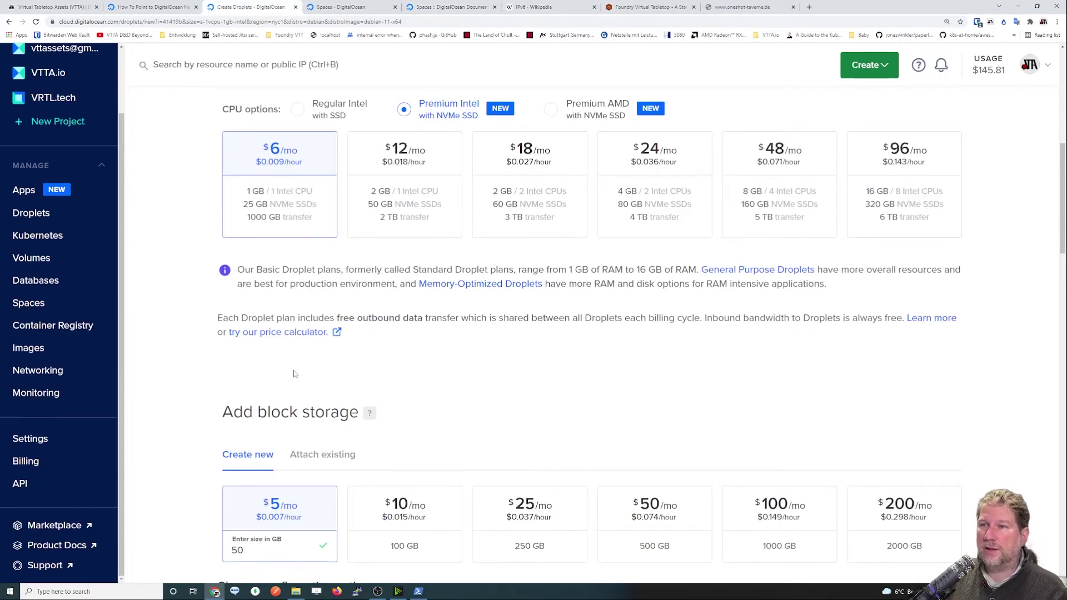
# Change the volume size to 250 GB and compare it with the Spaces $5.00 base rate.
pyautogui.scroll(-2, 290, 403)
pyautogui.moveTo(256, 467); pyautogui.dragTo(179, 457)
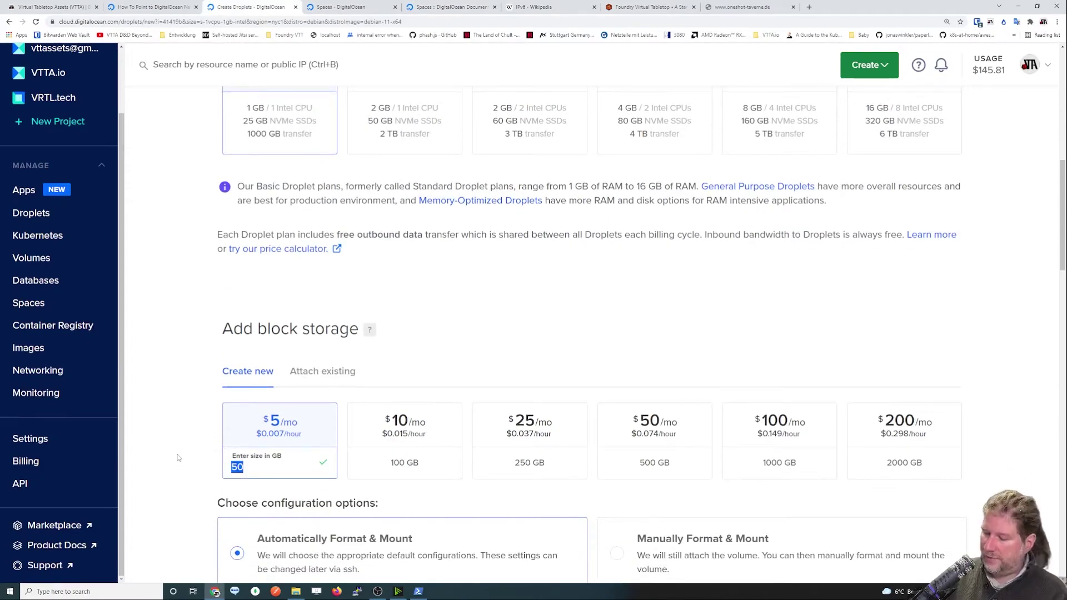
pyautogui.write('250')
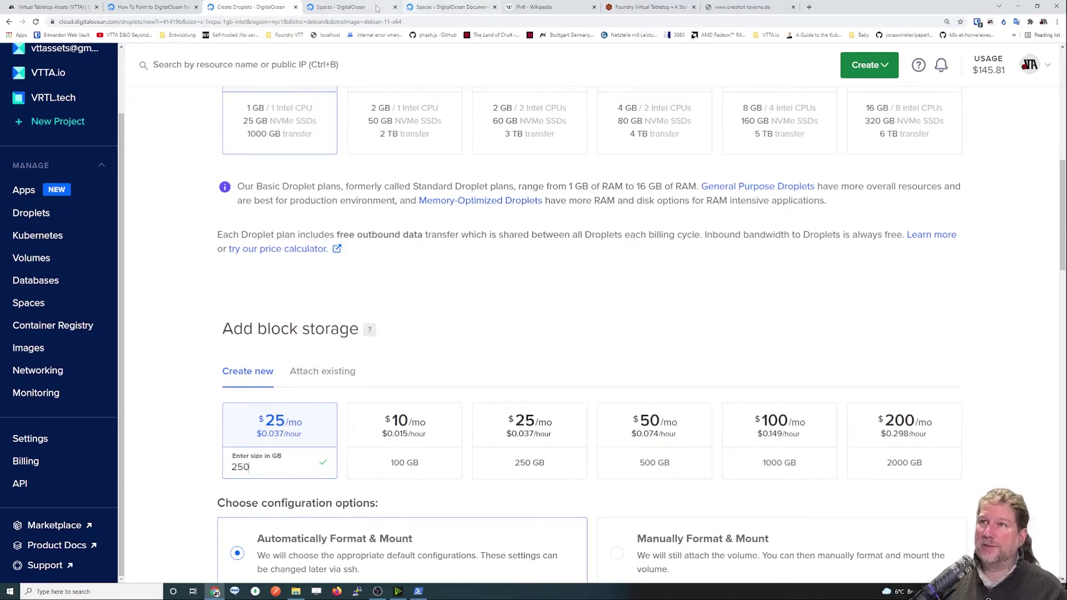
pyautogui.click(450, 6)
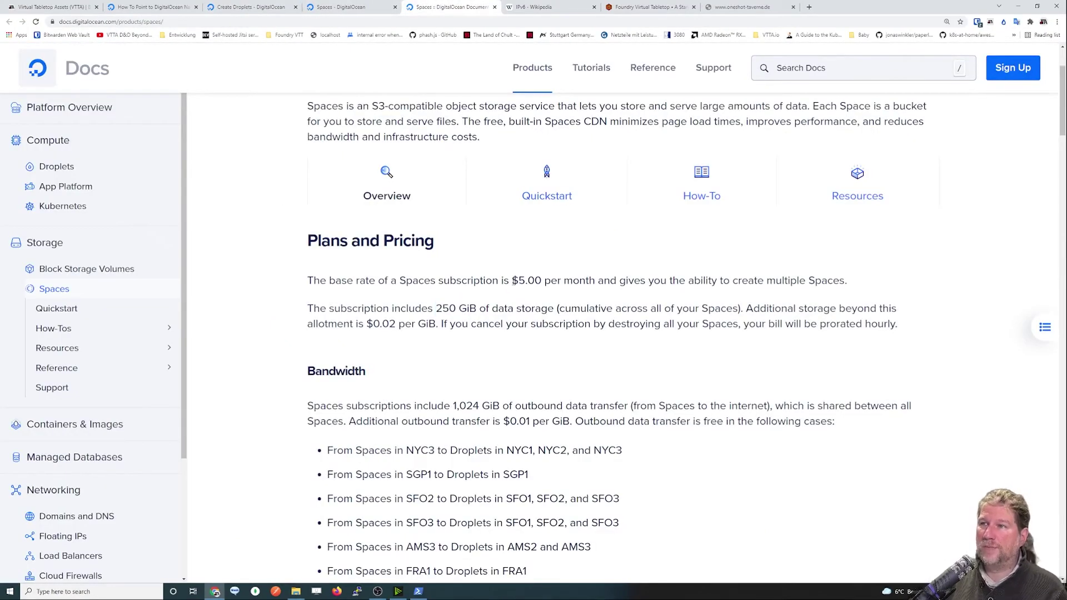
pyautogui.moveTo(512, 281); pyautogui.dragTo(543, 299)
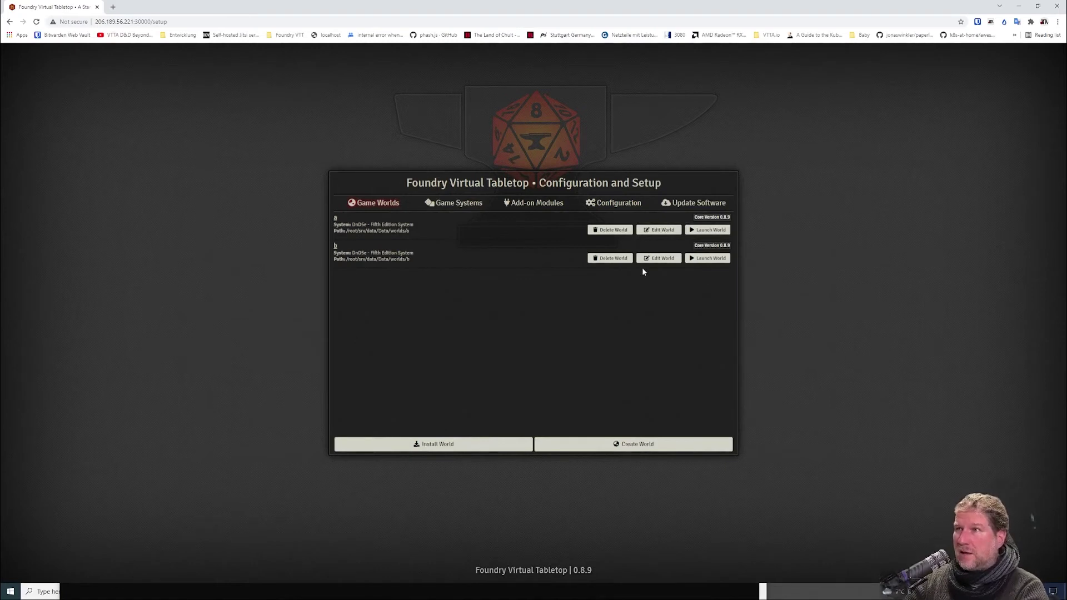
# Launch the game world, create a scene named 'test', and browse for its background image.
pyautogui.click(704, 233)
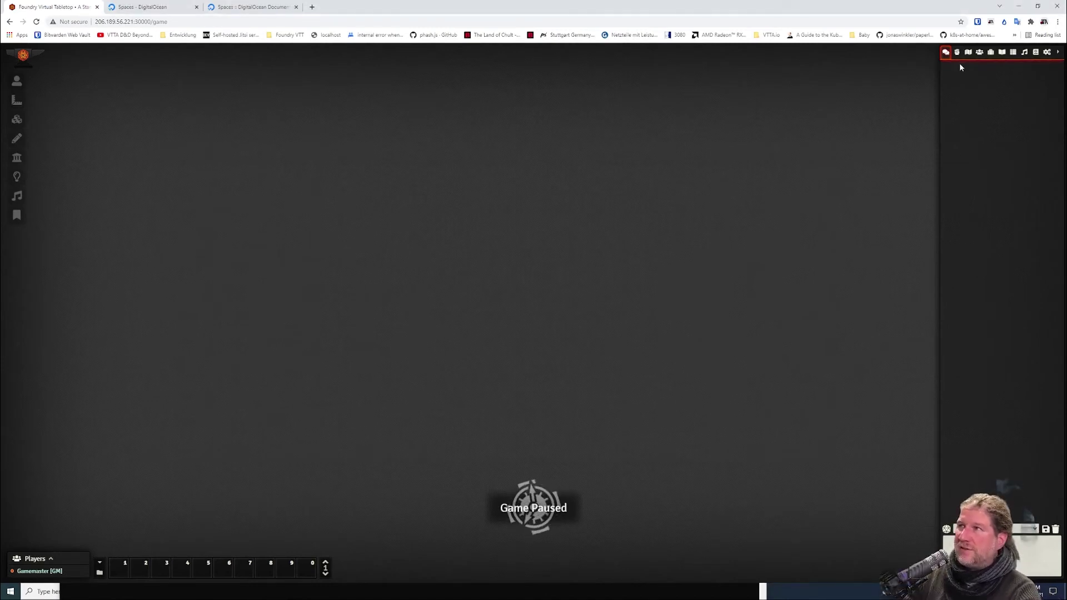
pyautogui.click(968, 52)
pyautogui.click(968, 69)
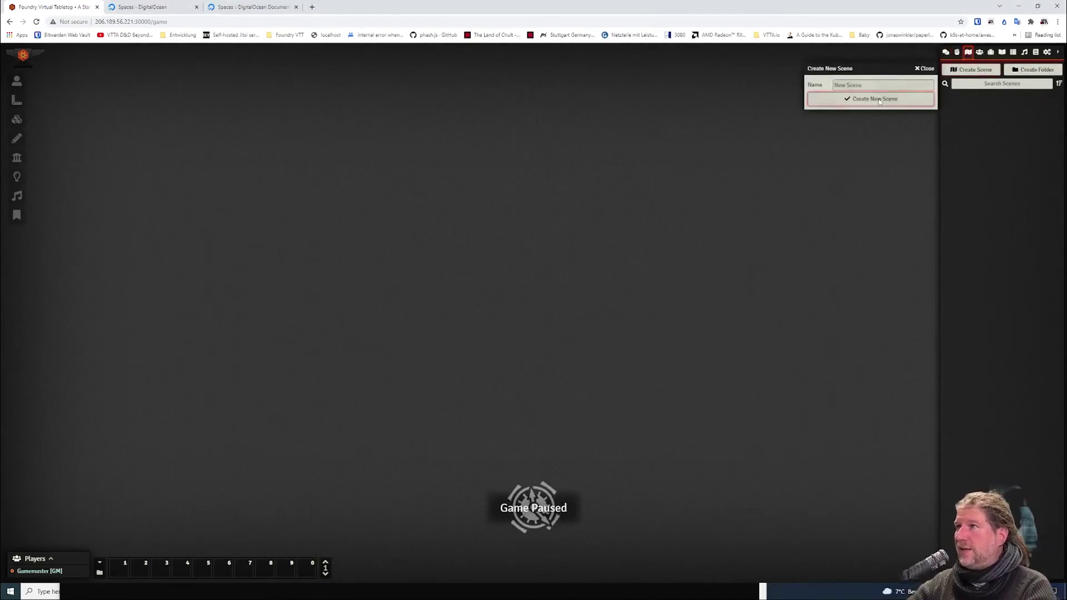
pyautogui.write('test')
pyautogui.press('Return')
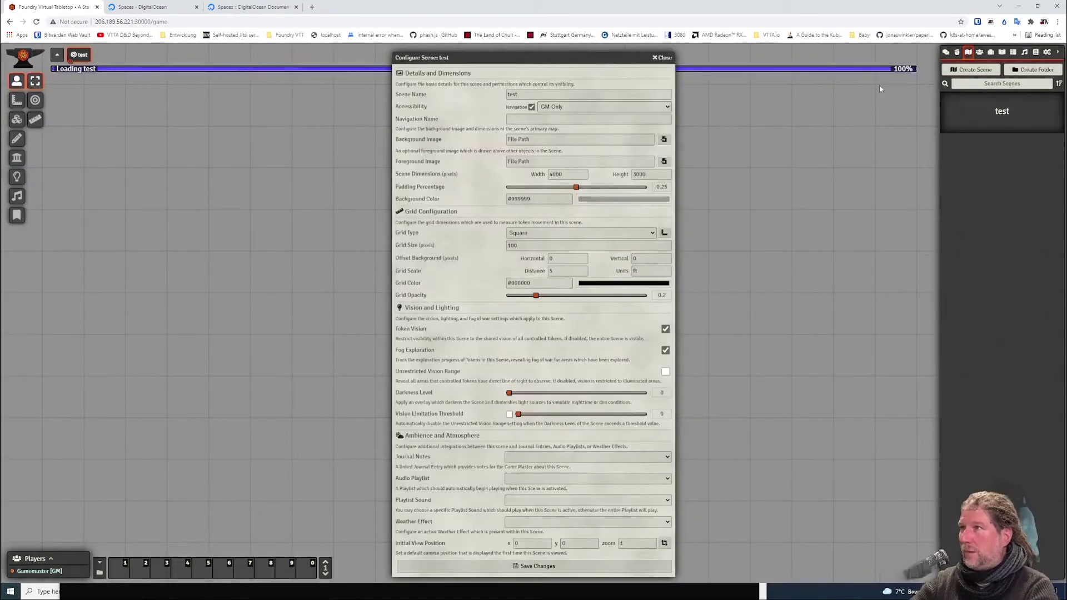
pyautogui.click(664, 139)
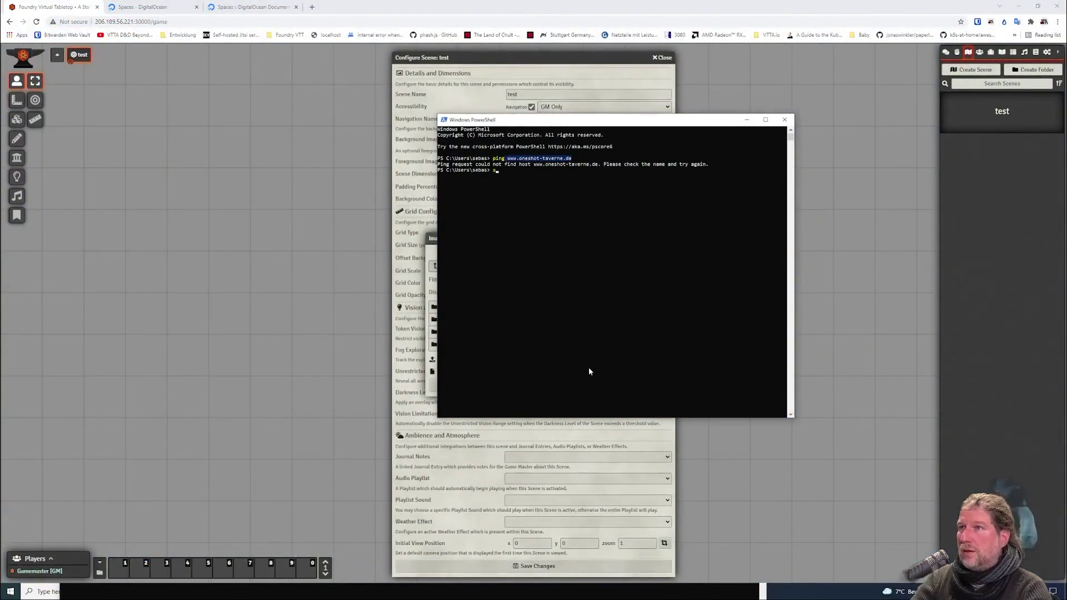
# Connect to the taverne server over SSH and move the terminal window aside.
pyautogui.write('rne')
pyautogui.press('Return')
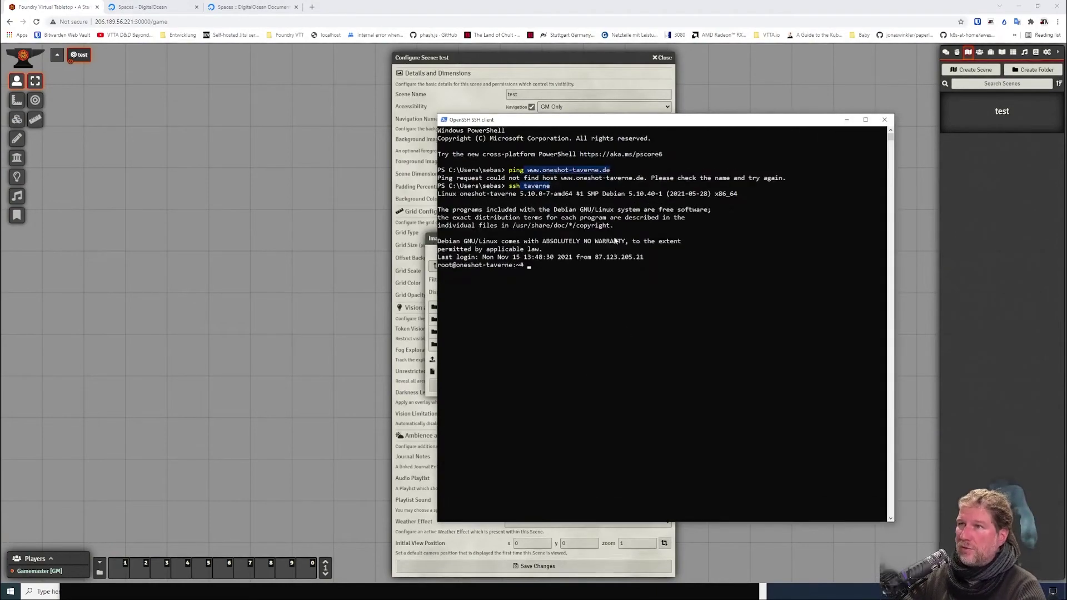
pyautogui.scroll(3, 606, 161)
pyautogui.moveTo(545, 111); pyautogui.dragTo(768, 54)
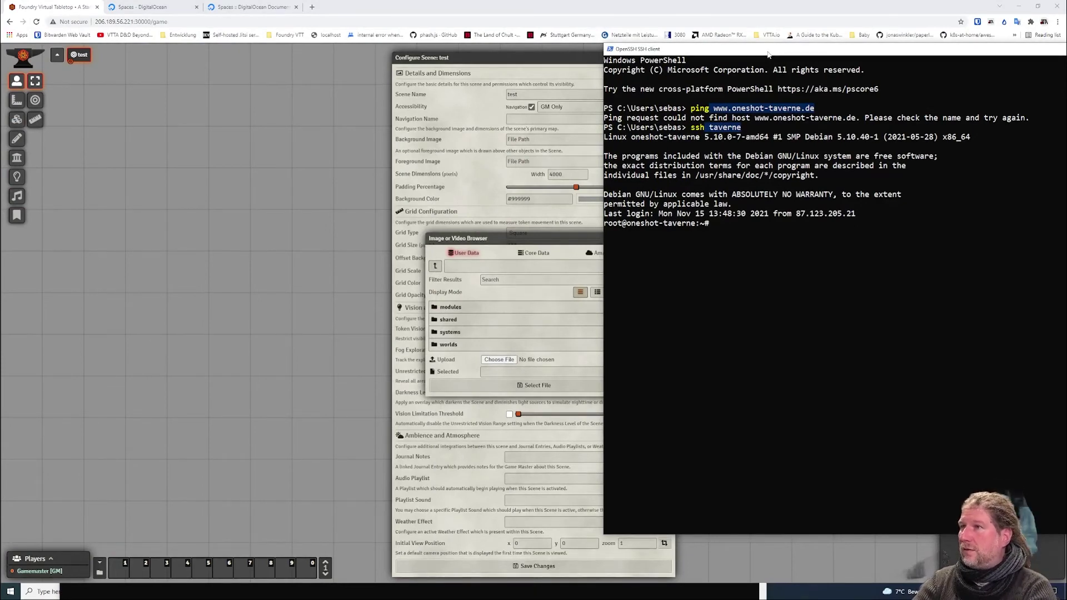
# Navigate into srv/data/Data, listing each folder's contents along the way.
pyautogui.write('cd srv')
pyautogui.press('Return')
pyautogui.write('ls')
pyautogui.press('Return')
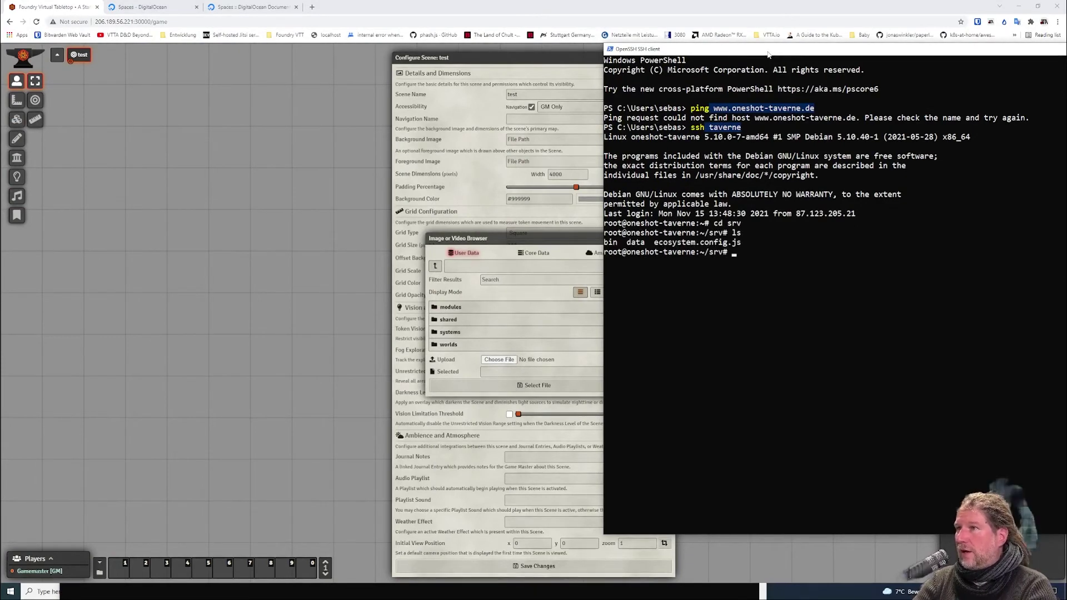
pyautogui.write('cd data')
pyautogui.press('Return')
pyautogui.write('ls')
pyautogui.press('Return')
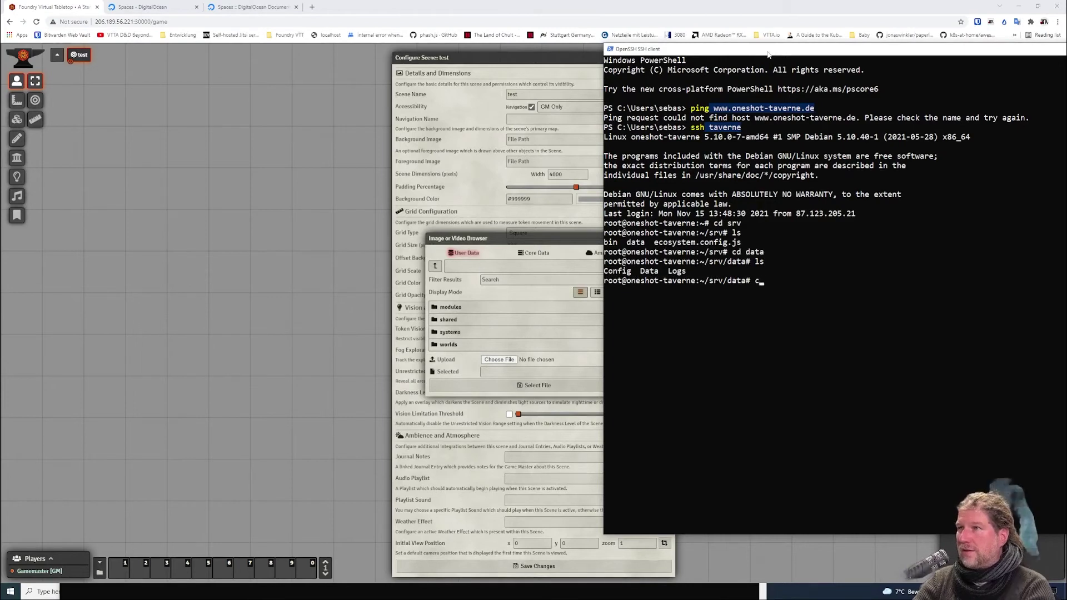
pyautogui.write('cd Data')
pyautogui.press('Return')
pyautogui.write('ls')
pyautogui.press('Return')
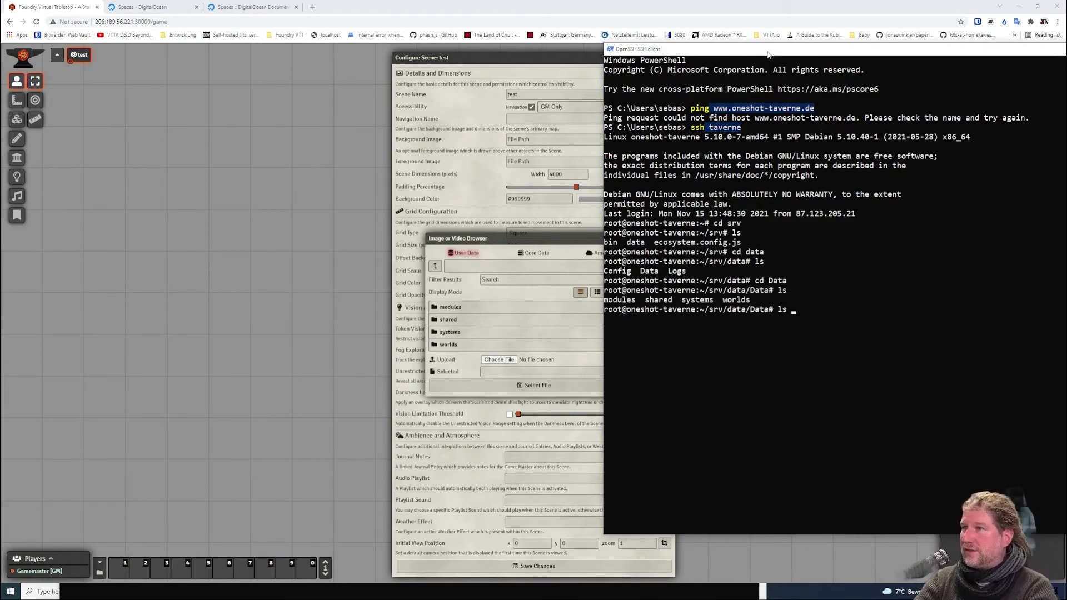
pyautogui.write('ls -asl')
pyautogui.press('Return')
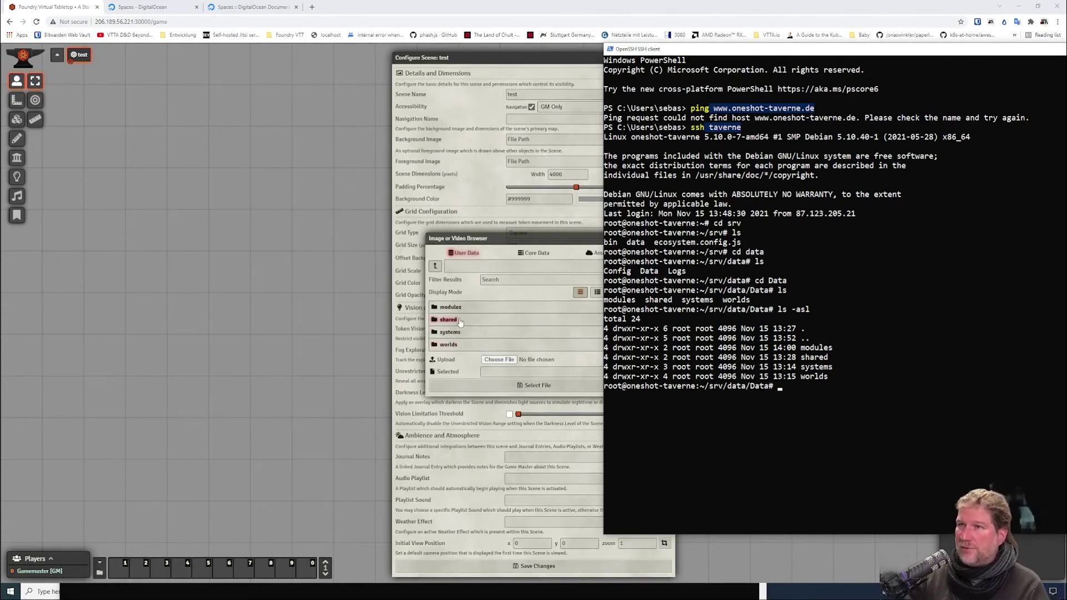
# Delete the existing shared folder with rm -rf and recreate it empty with mkdir.
pyautogui.click(800, 386)
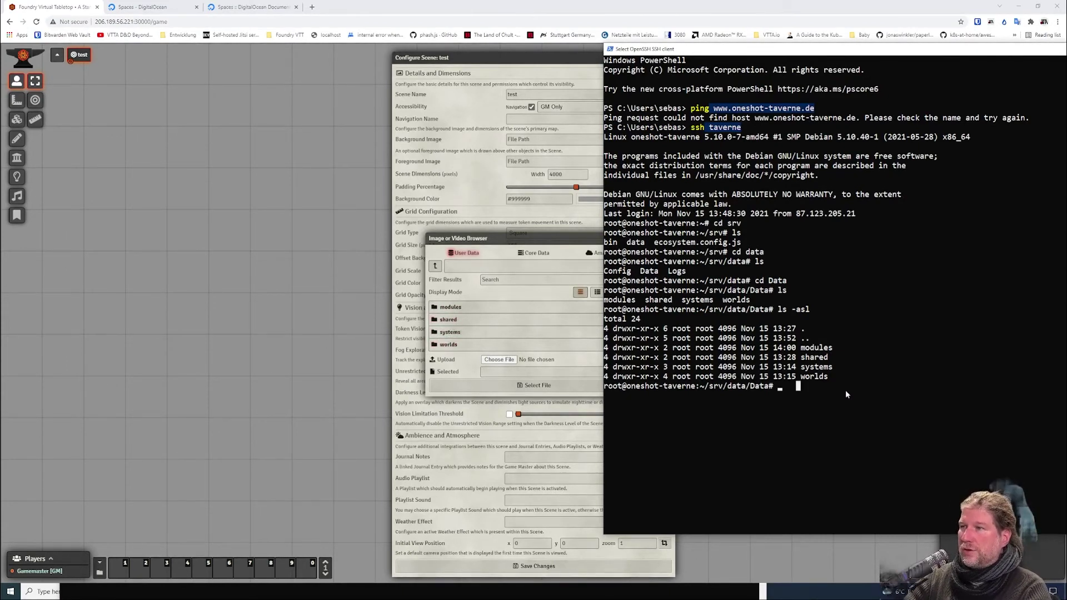
pyautogui.write('rm')
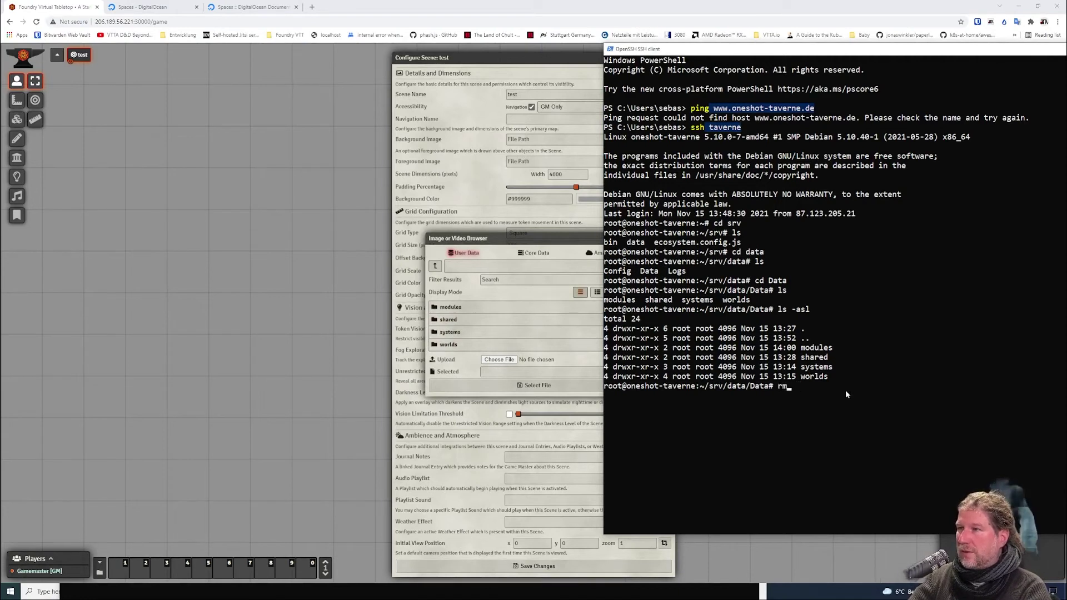
pyautogui.write(' -')
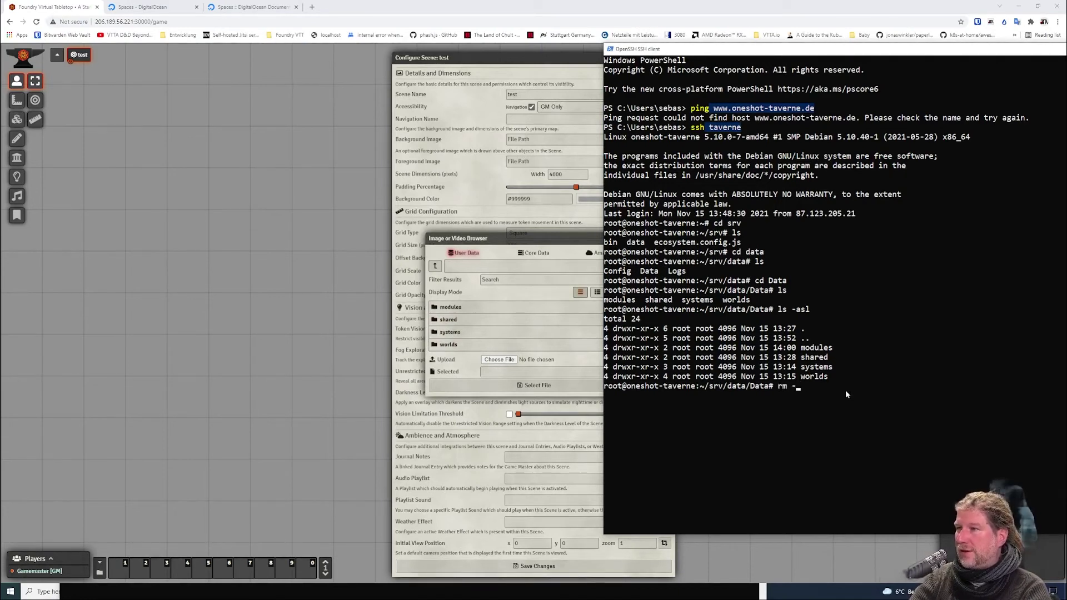
pyautogui.write('rf shared')
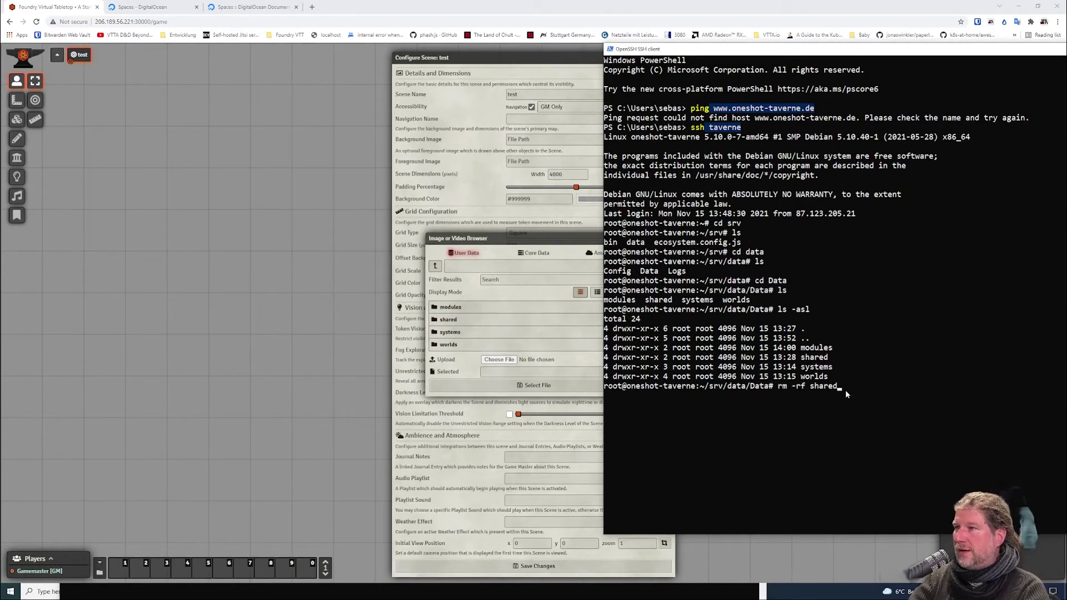
pyautogui.press('Return')
pyautogui.write('mkdir shar')
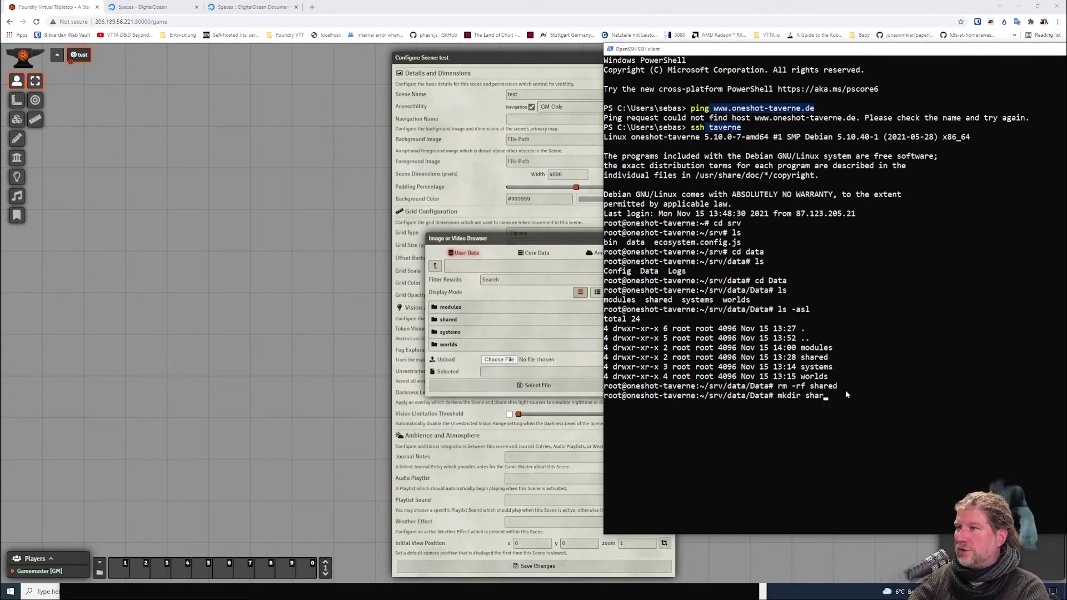
pyautogui.write('ed')
pyautogui.press('Return')
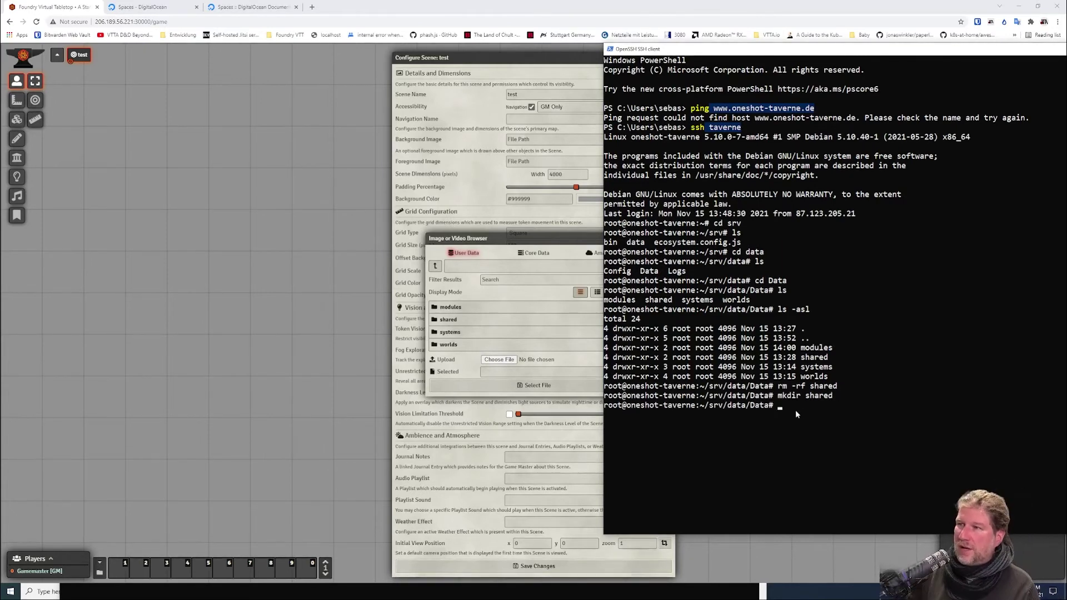
# Open the empty shared folder in the Image Browser and pick Tavern.png for upload.
pyautogui.click(448, 319)
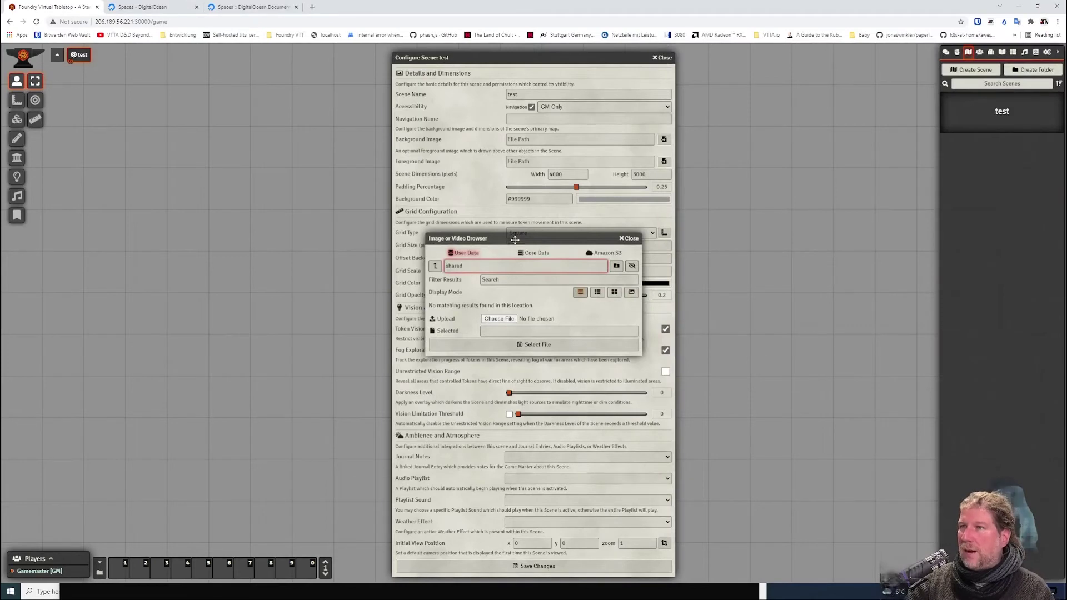
pyautogui.moveTo(515, 240); pyautogui.dragTo(267, 253)
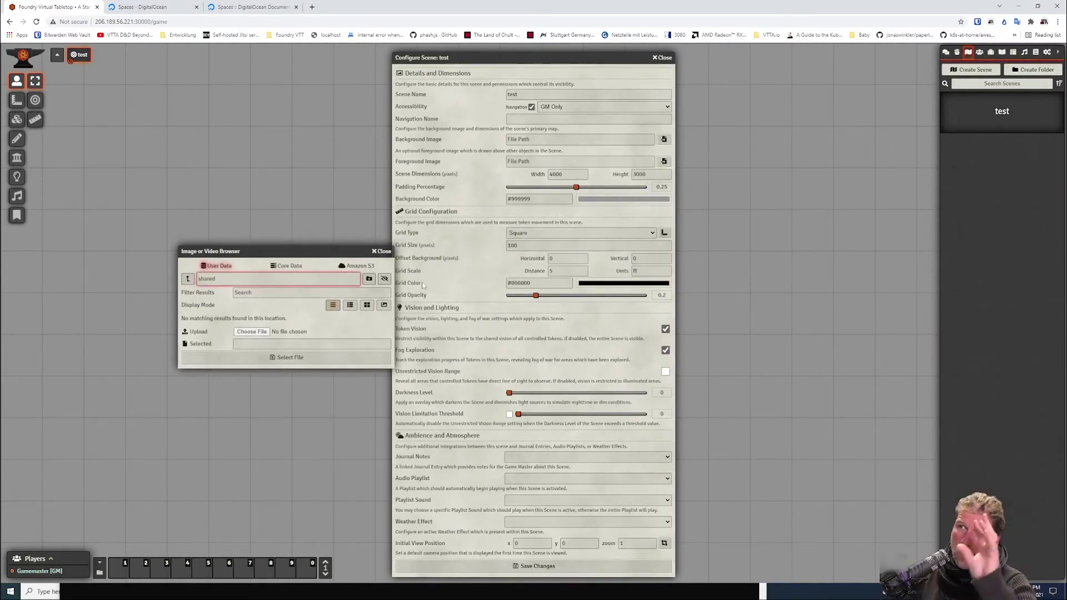
pyautogui.click(250, 332)
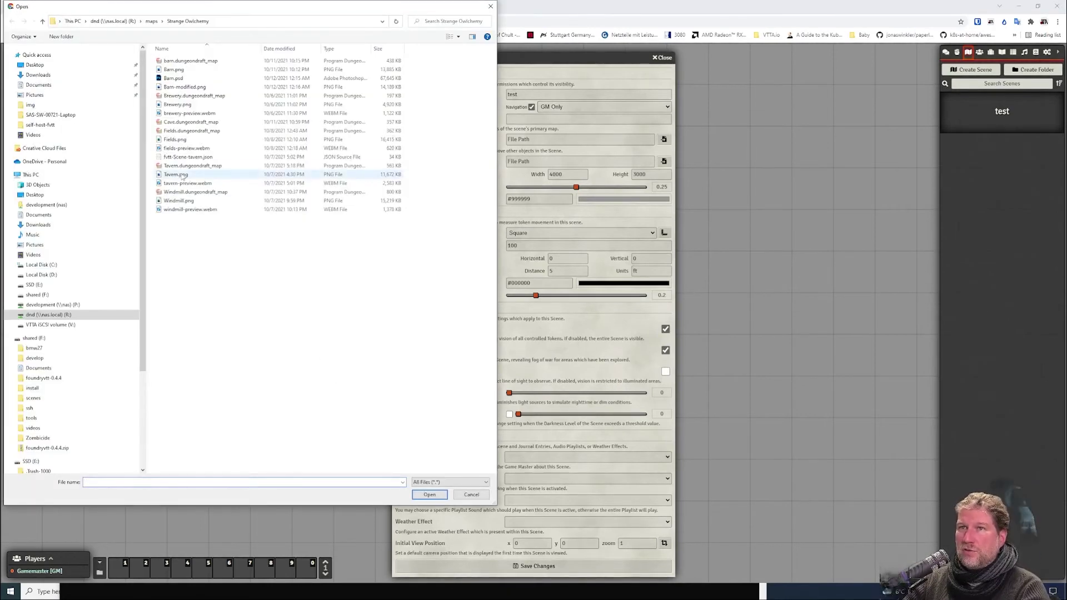
pyautogui.click(176, 175)
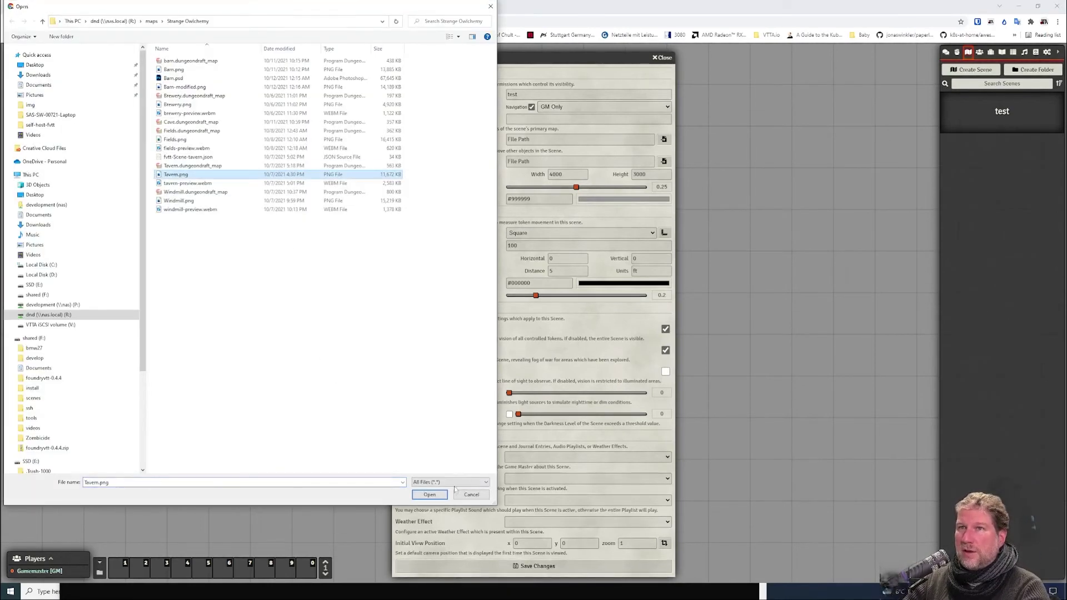
pyautogui.click(430, 495)
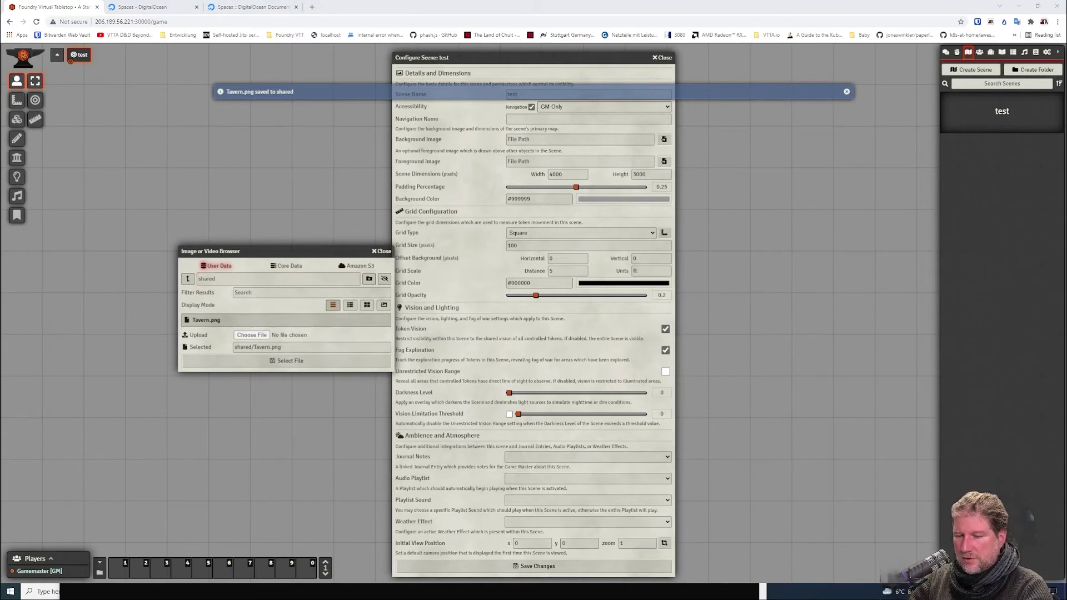
# Confirm over SSH that Tavern.png now sits in /root/srv/data/Data/shared.
pyautogui.hotkey('alt', 'Tab')
pyautogui.write('cd shared/')
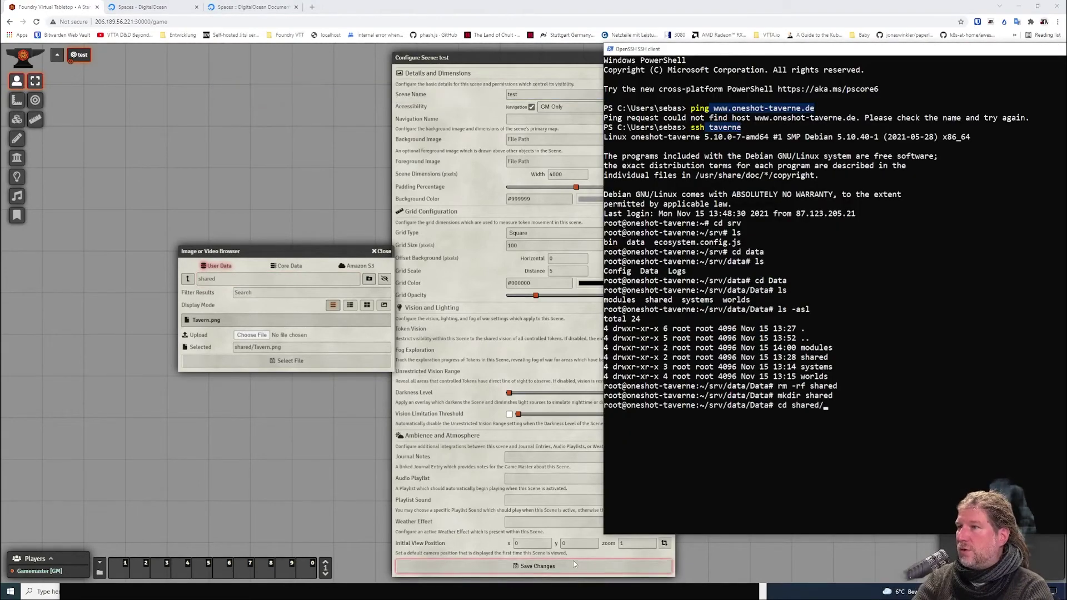
pyautogui.press('Return')
pyautogui.write('ls -asl')
pyautogui.press('Return')
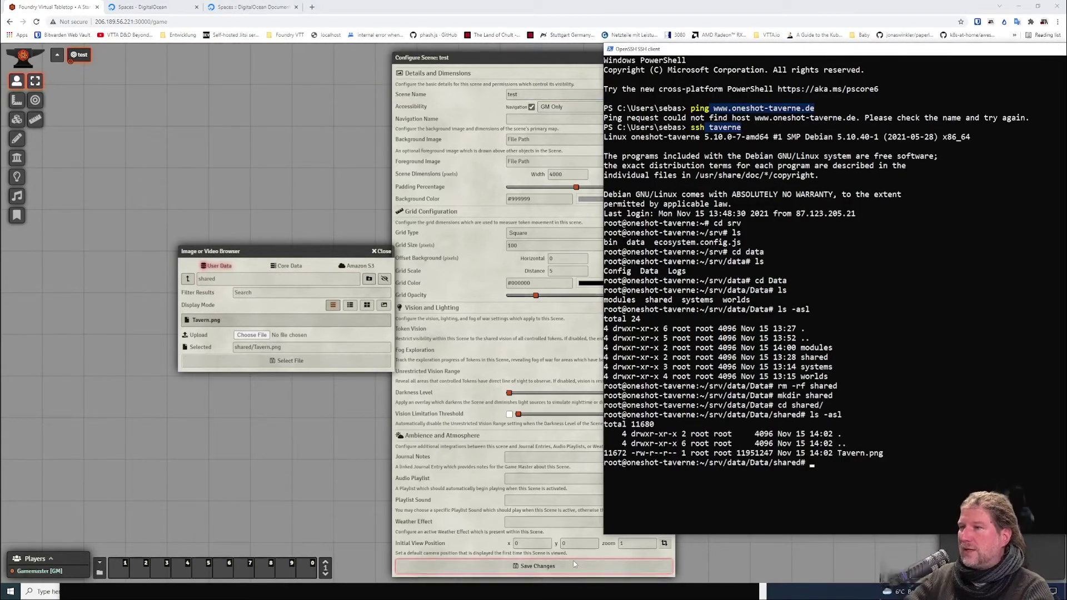
pyautogui.doubleClick(841, 455)
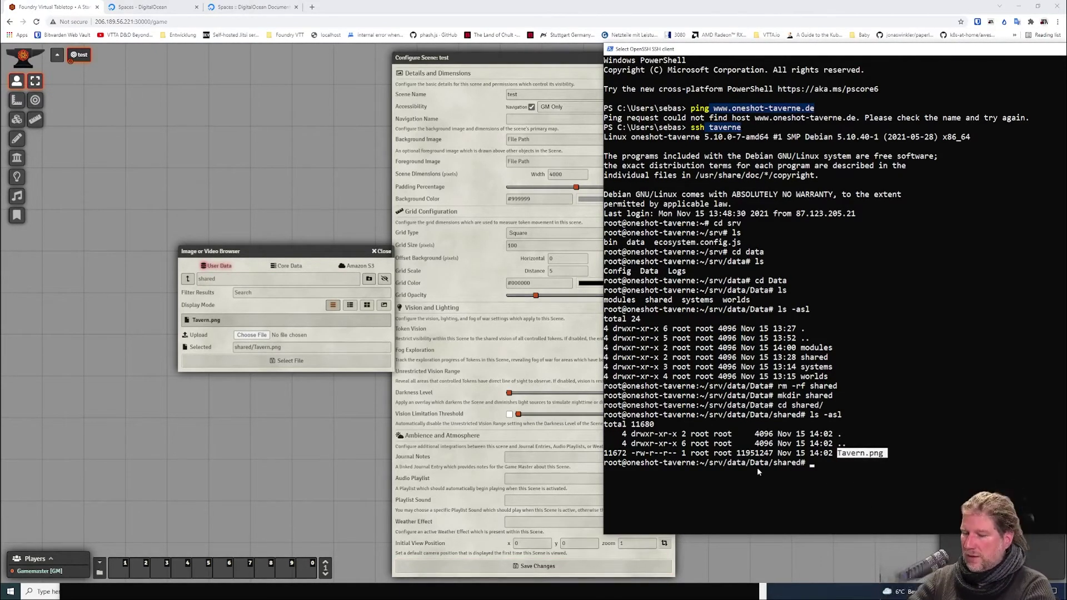
pyautogui.write('pwd')
pyautogui.press('Return')
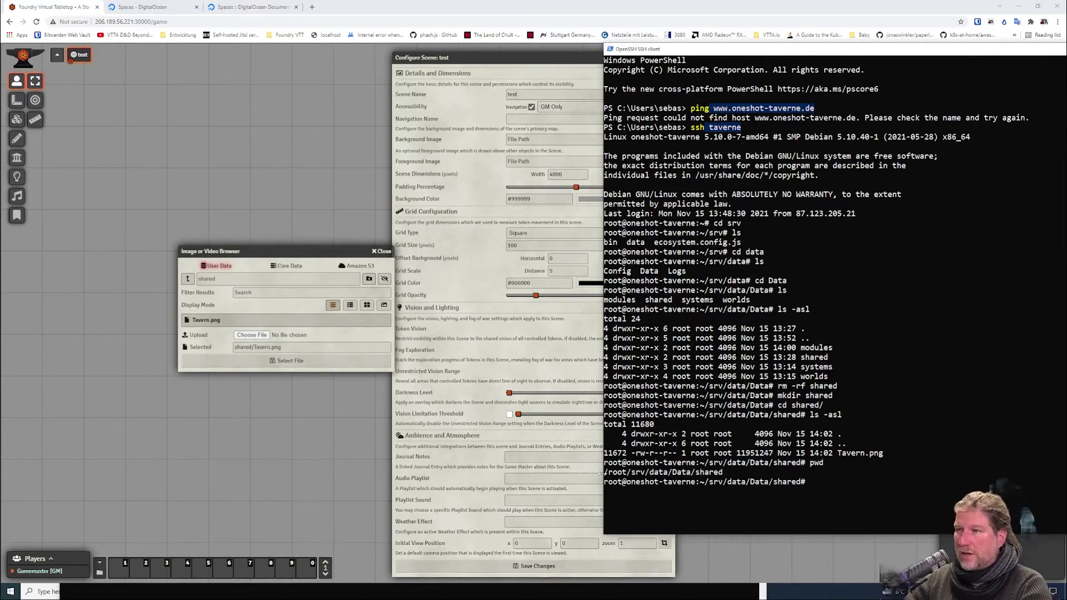
pyautogui.moveTo(603, 477); pyautogui.dragTo(611, 477)
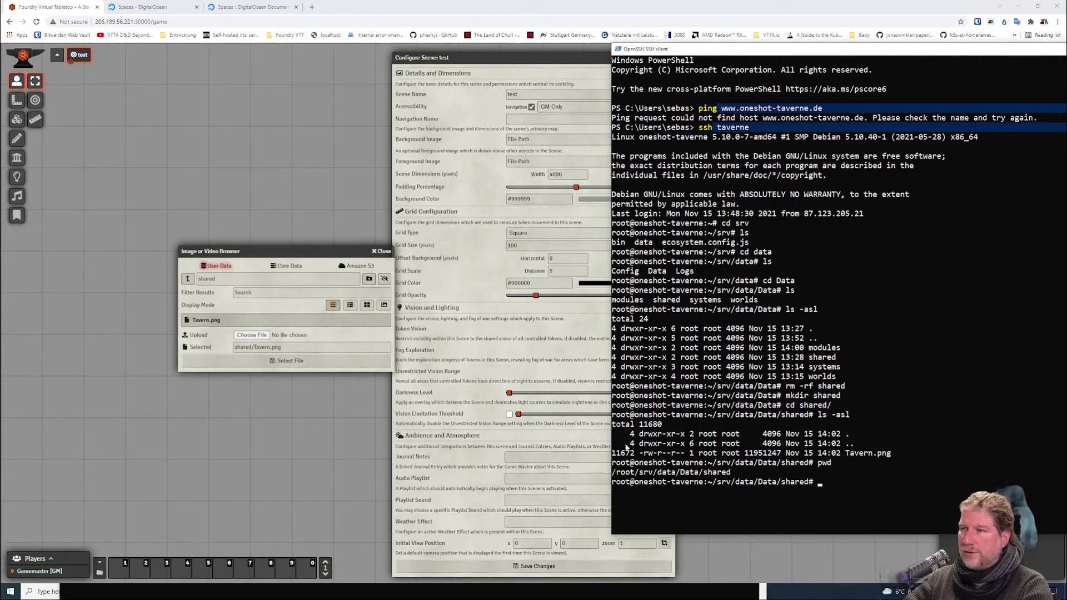
# Set shared/Tavern.png as the test scene's background, save, and accept the new dimensions.
pyautogui.click(236, 320)
pyautogui.click(271, 359)
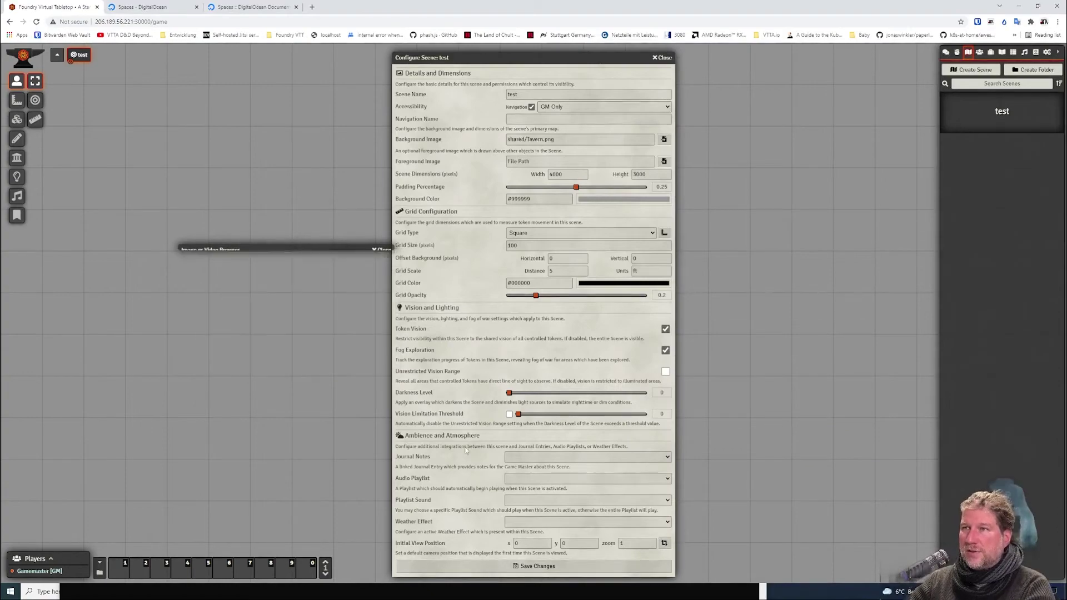
pyautogui.click(543, 567)
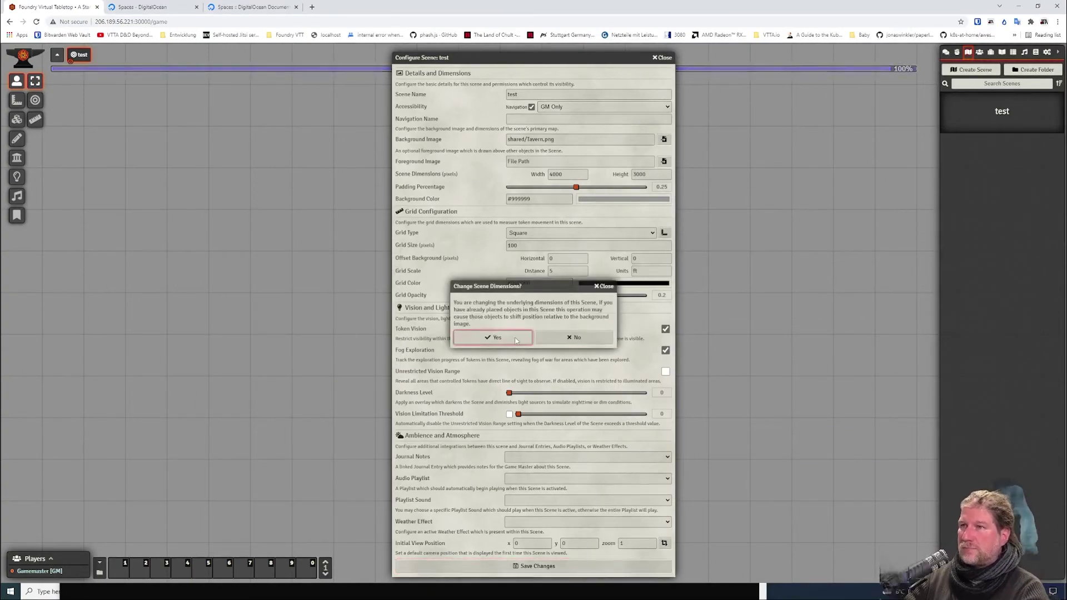
pyautogui.click(527, 339)
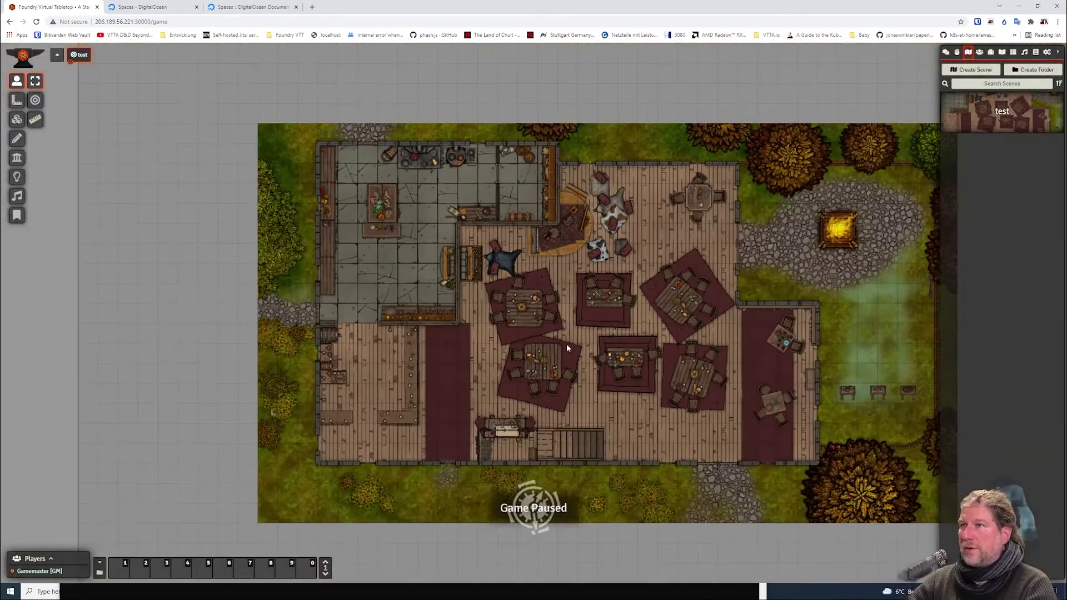
pyautogui.moveTo(566, 344); pyautogui.dragTo(475, 280)
pyautogui.scroll(-1, 484, 316)
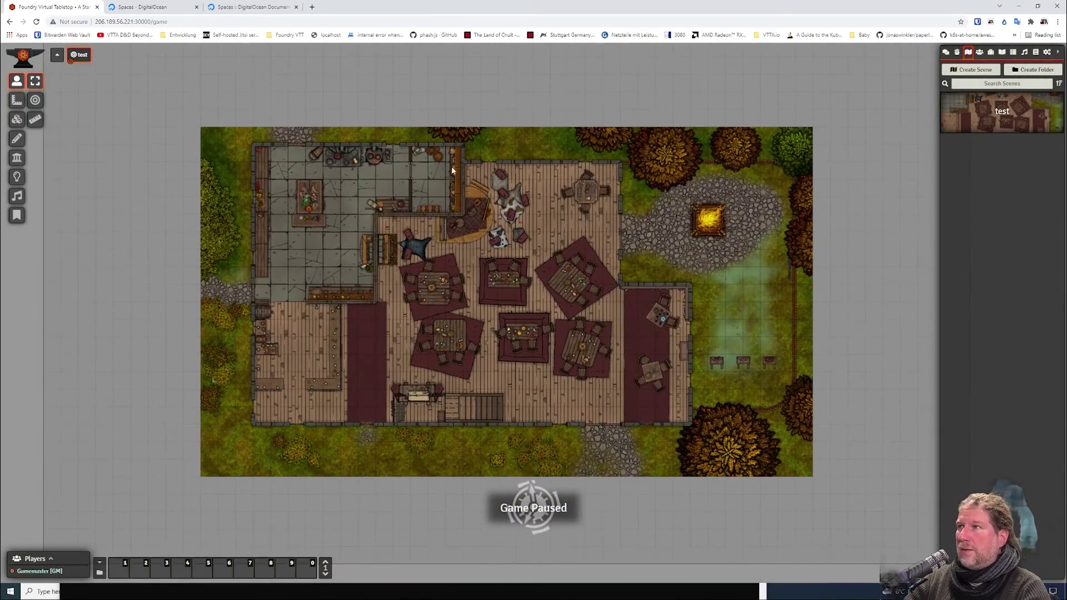
# Return to setup and launch world b.
pyautogui.press('Escape')
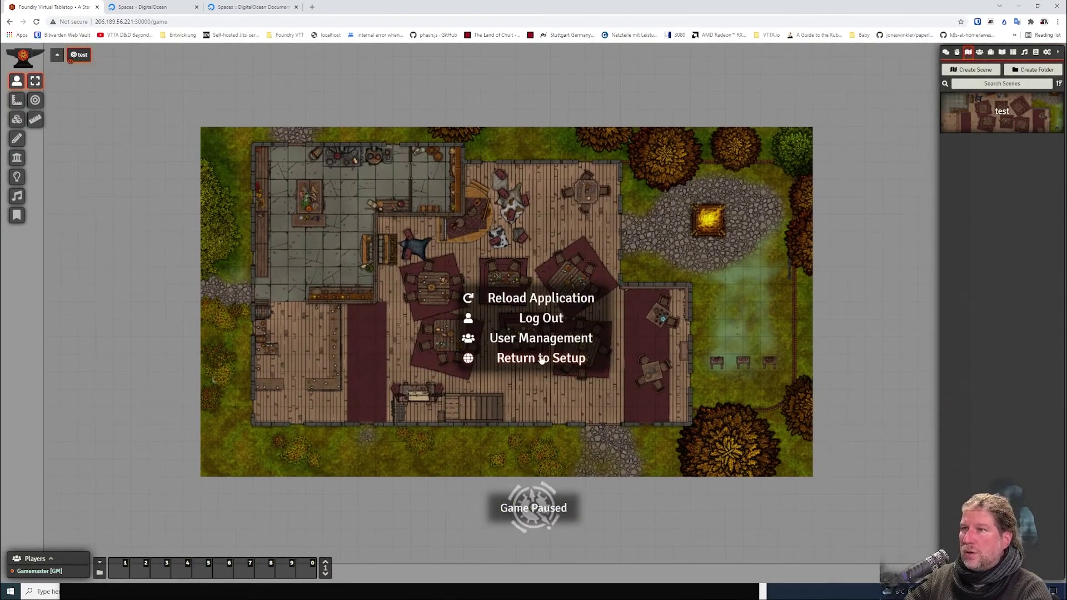
pyautogui.click(538, 367)
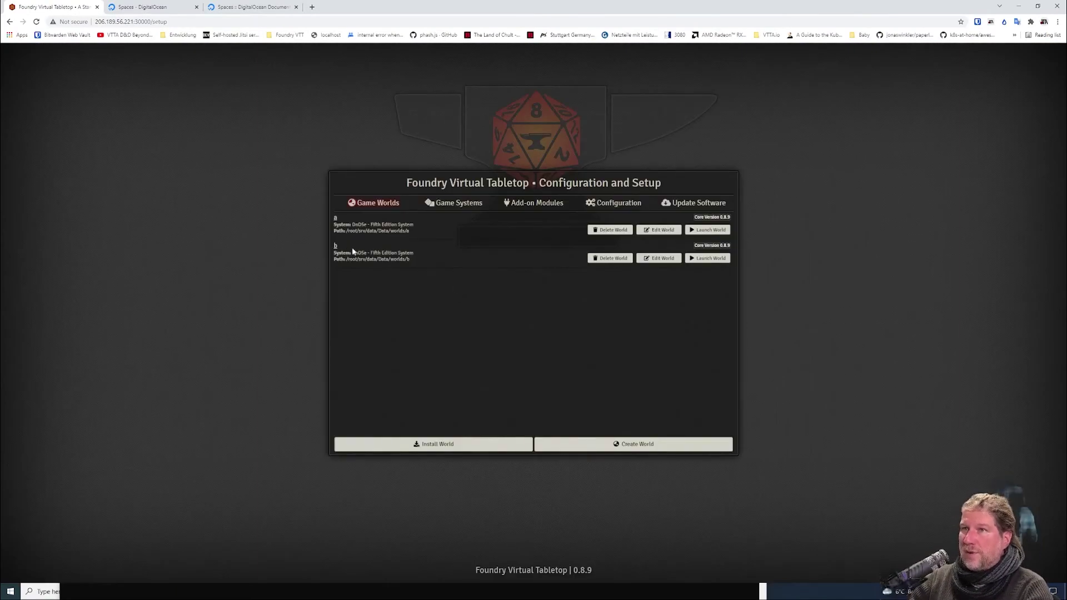
pyautogui.click(711, 258)
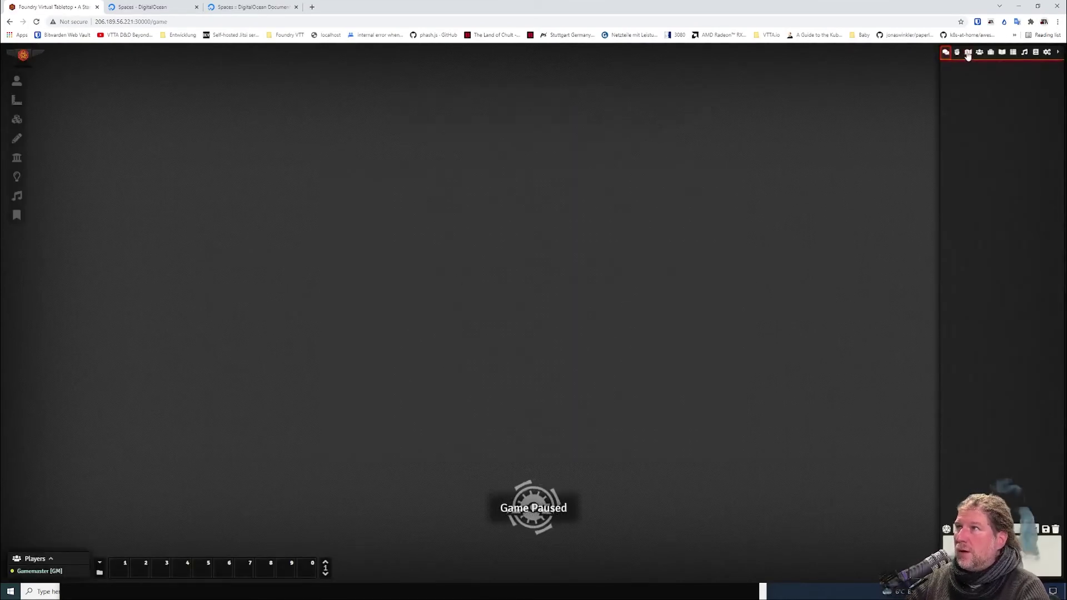
# Create a new scene named 'test' in world b.
pyautogui.click(968, 52)
pyautogui.click(973, 69)
pyautogui.write('test')
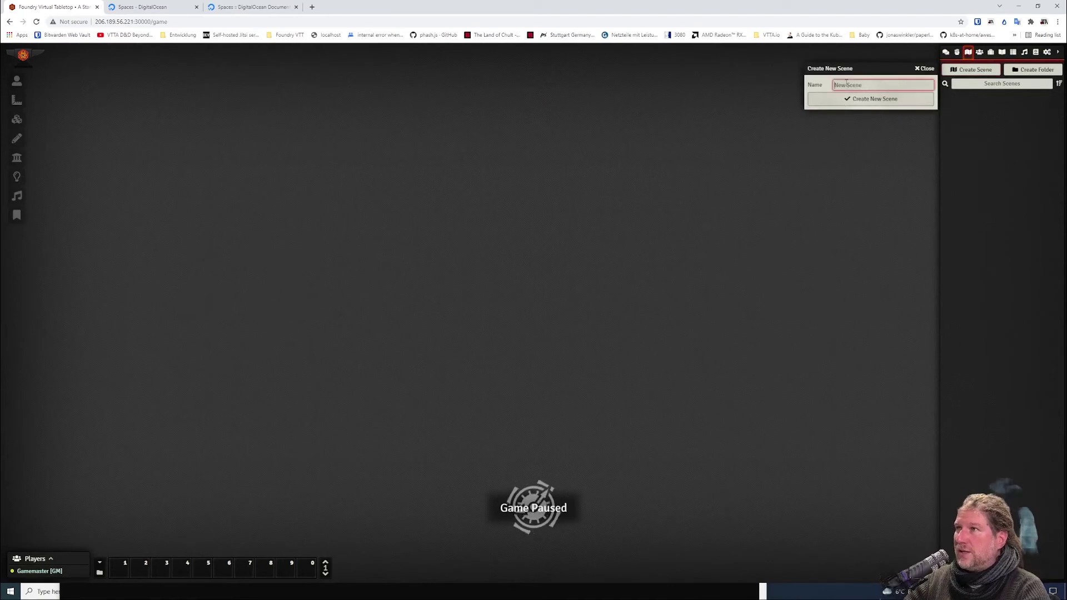
pyautogui.press('Return')
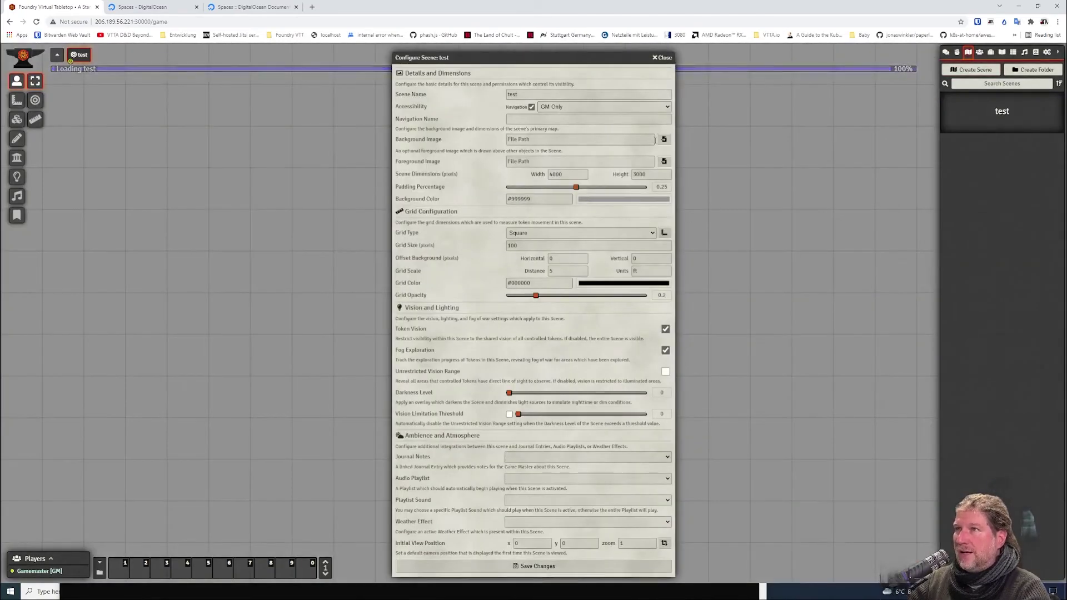
# Give it shared/Tavern.png as background, save, and resize the scene to the image.
pyautogui.click(663, 139)
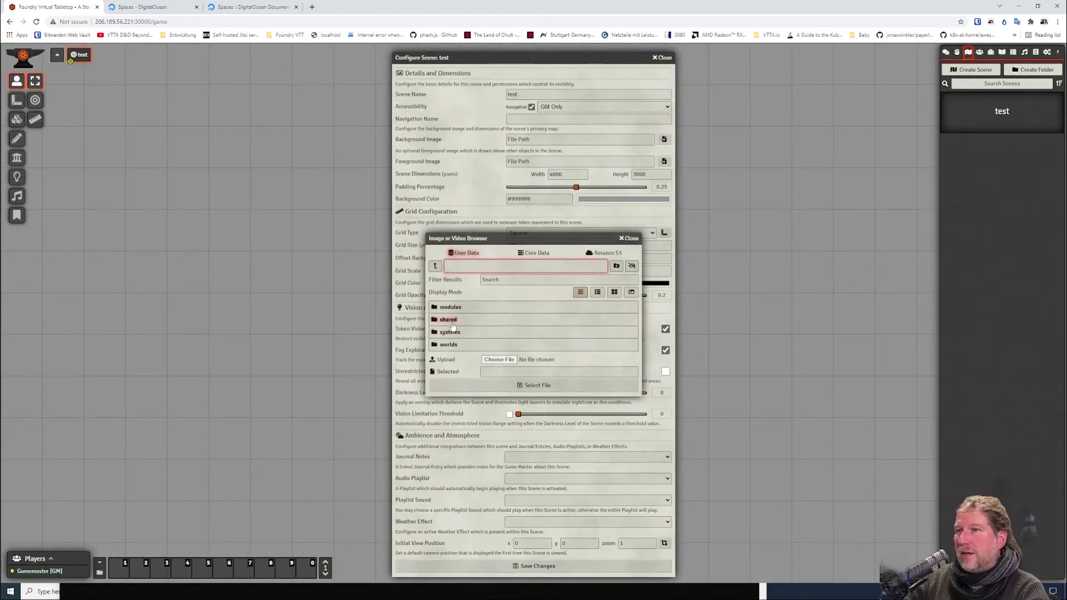
pyautogui.click(459, 320)
pyautogui.click(453, 307)
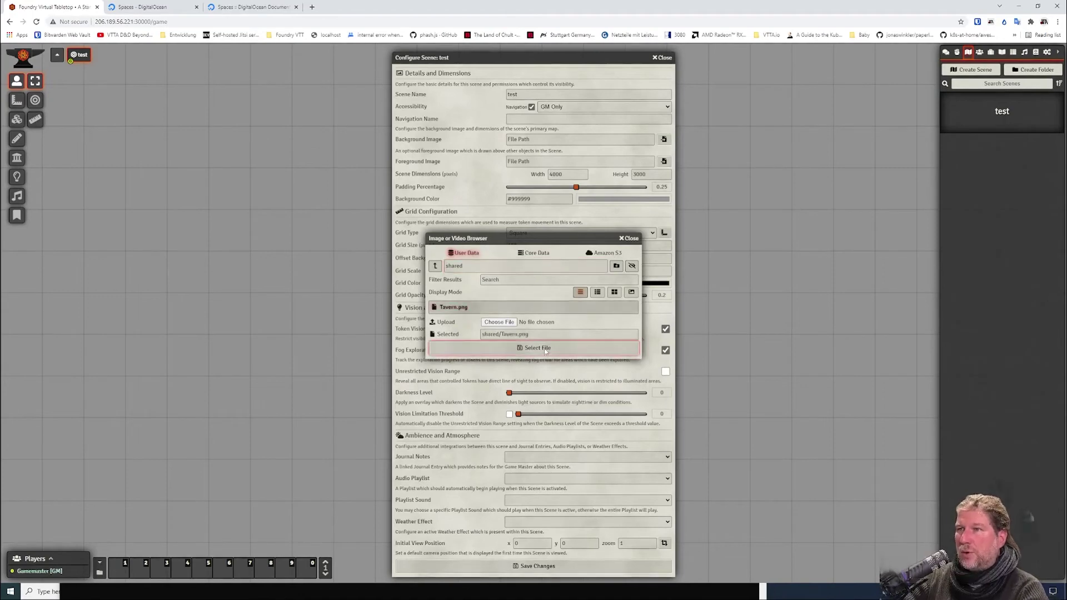
pyautogui.click(534, 347)
pyautogui.click(537, 567)
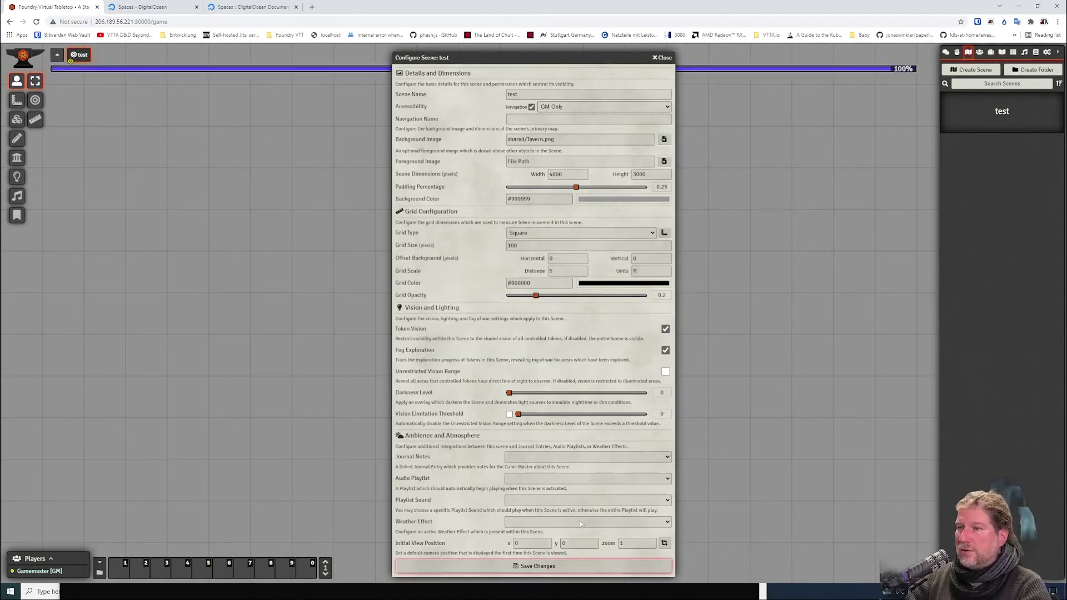
pyautogui.click(479, 336)
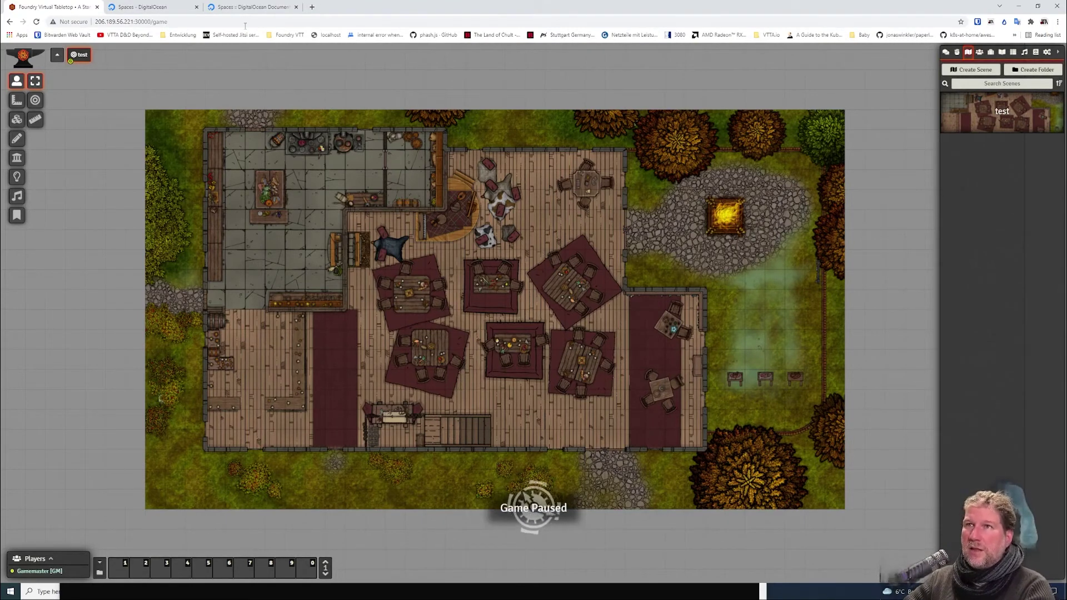
pyautogui.rightClick(80, 60)
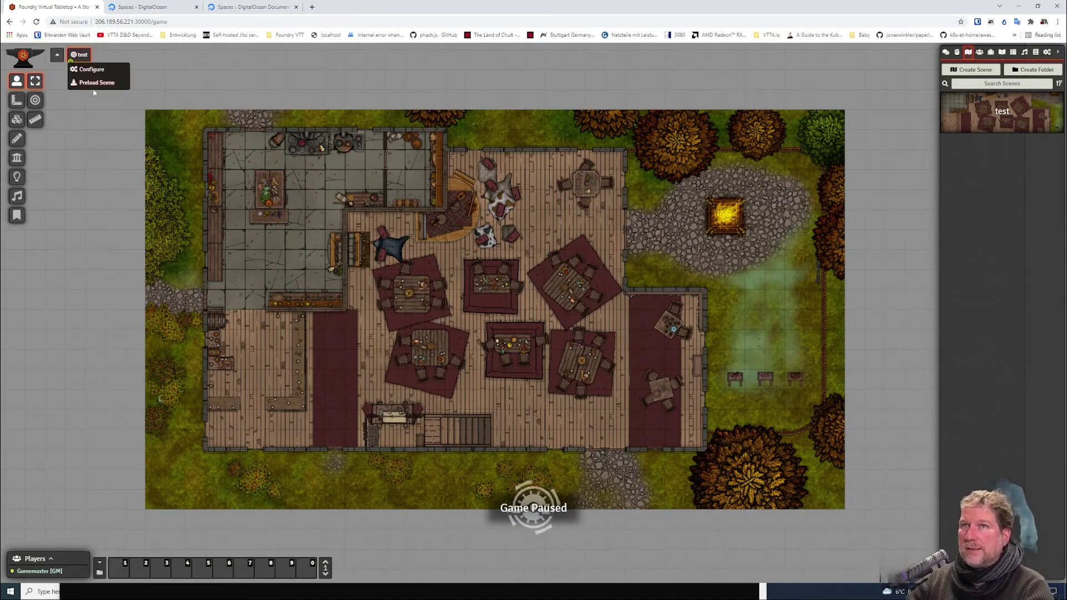
pyautogui.click(92, 70)
pyautogui.tripleClick(563, 139)
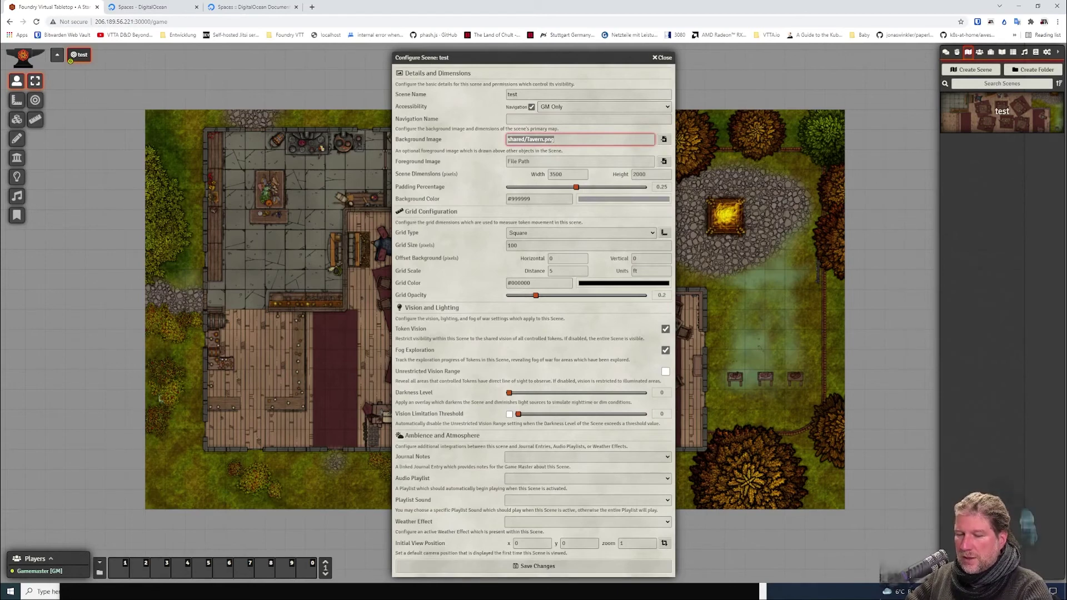
pyautogui.hotkey('alt', 'Tab')
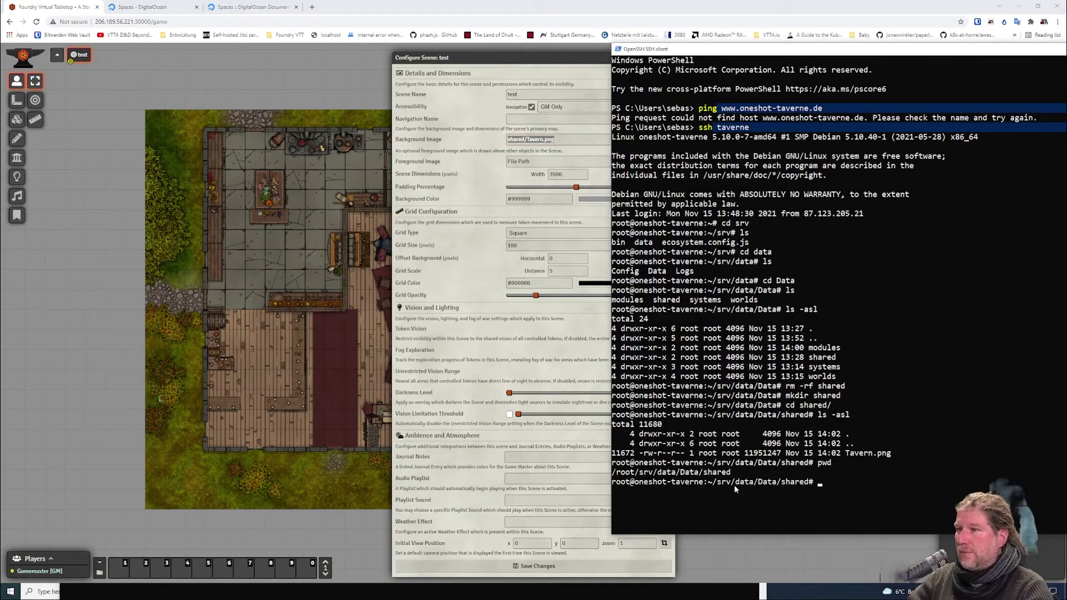
pyautogui.moveTo(713, 482); pyautogui.dragTo(809, 488)
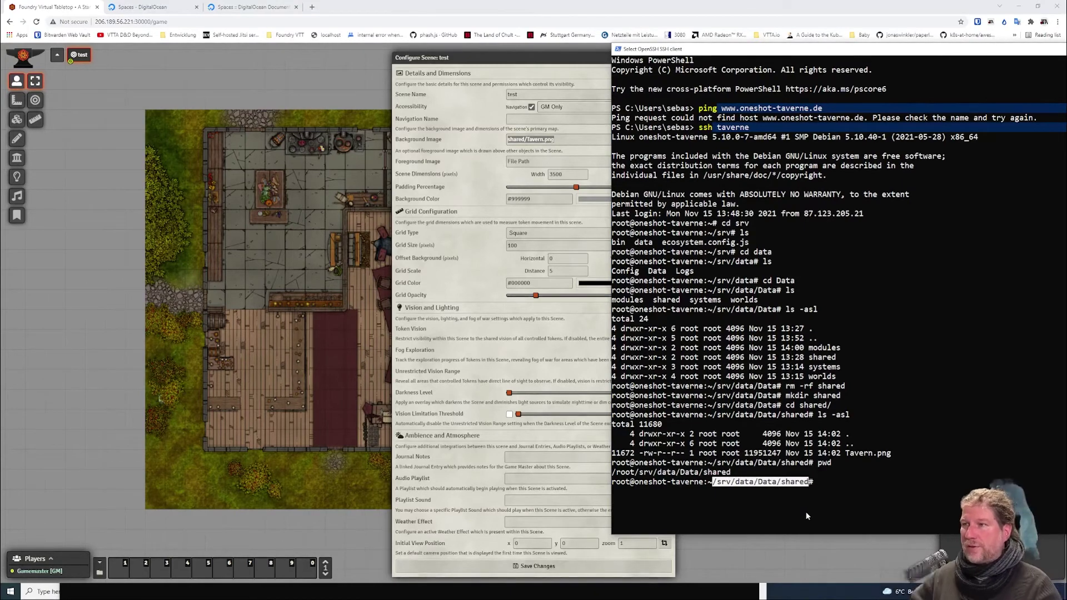
pyautogui.click(303, 331)
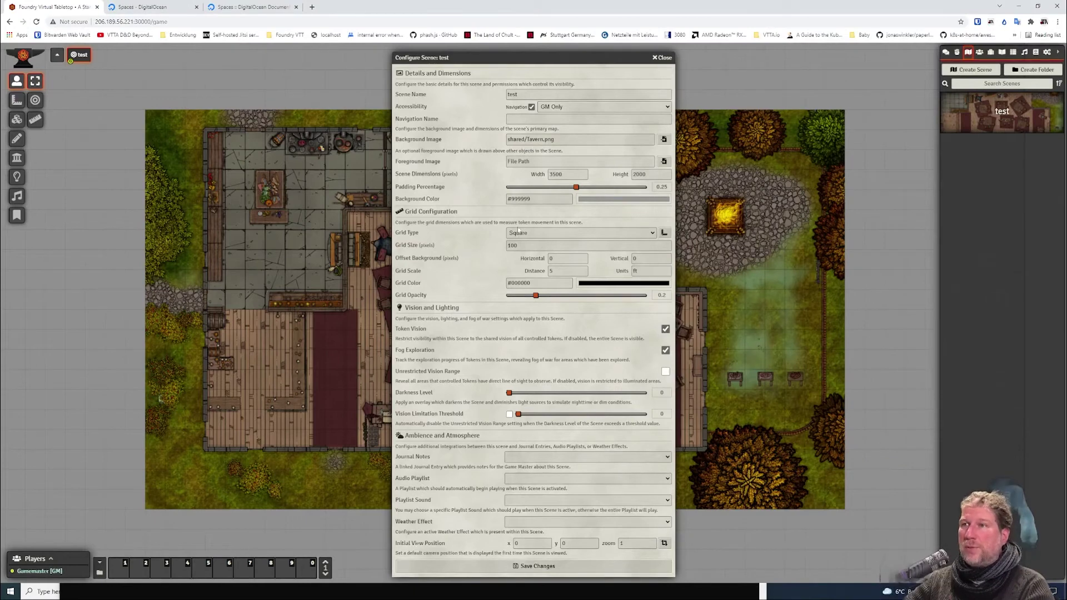
pyautogui.click(664, 57)
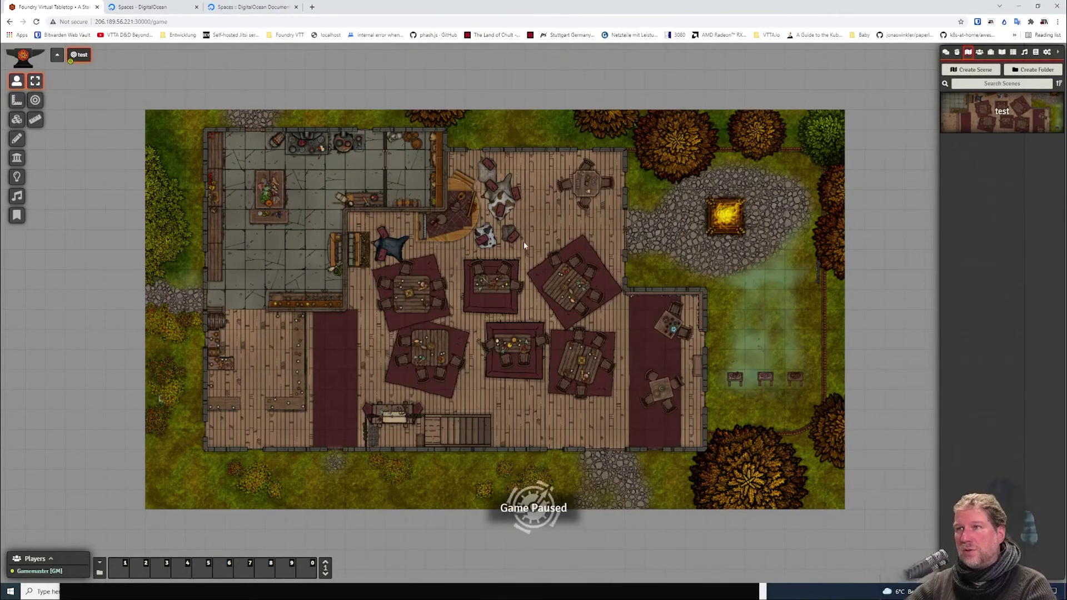
# Open the Shared Module Generator from vtta.io's Tools section in a new tab.
pyautogui.click(312, 7)
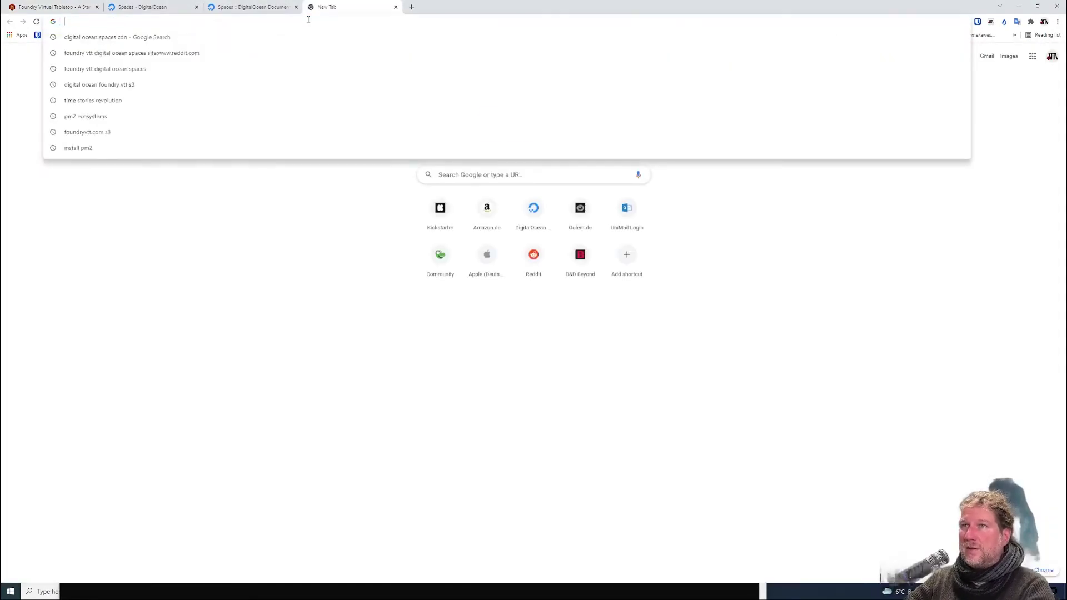
pyautogui.write('vtta.io')
pyautogui.press('Return')
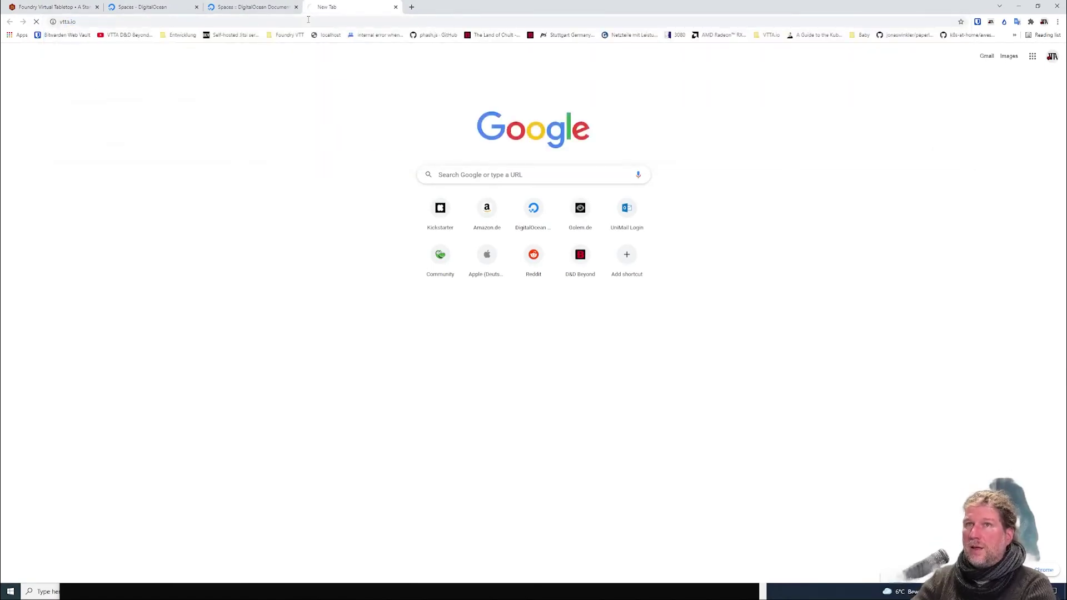
pyautogui.click(494, 80)
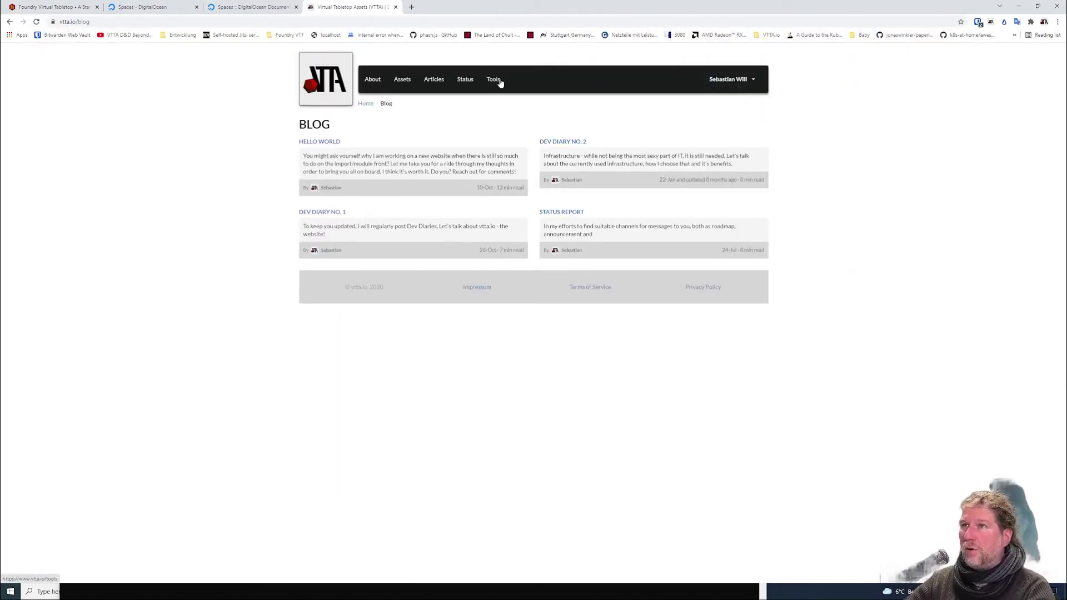
pyautogui.click(340, 141)
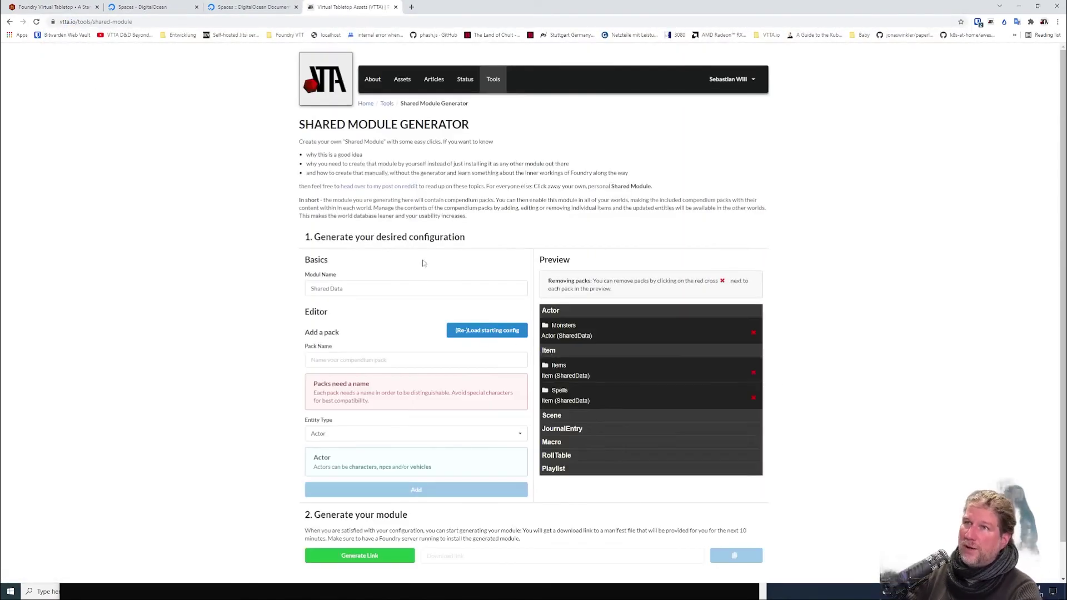
# Replace the Monsters, Items and Spells packs with a Scene pack named 'Shared Scenes'.
pyautogui.click(754, 333)
pyautogui.click(754, 346)
pyautogui.click(754, 347)
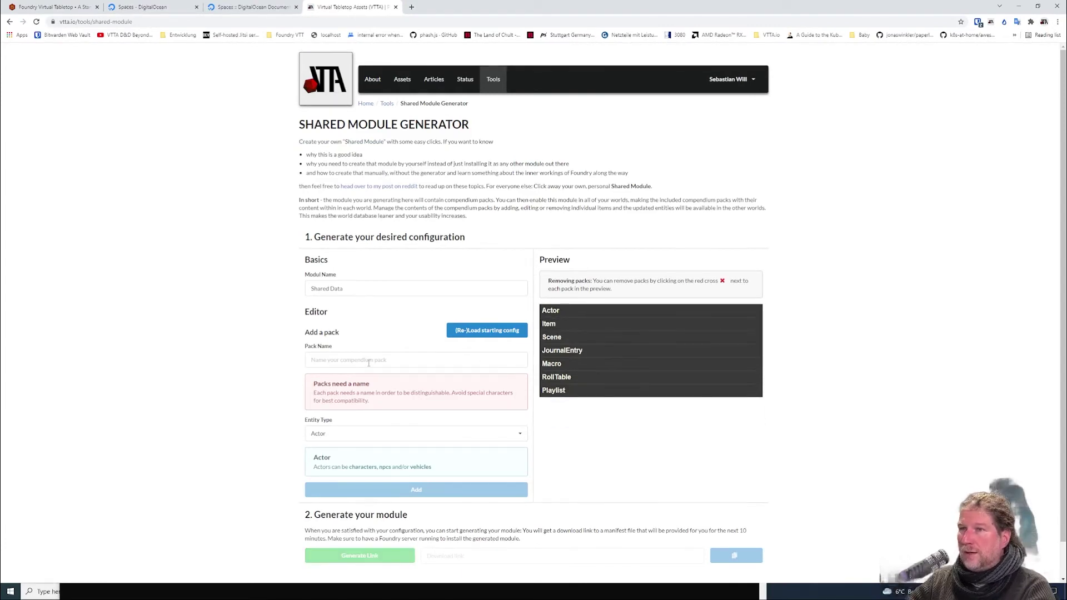
pyautogui.click(332, 360)
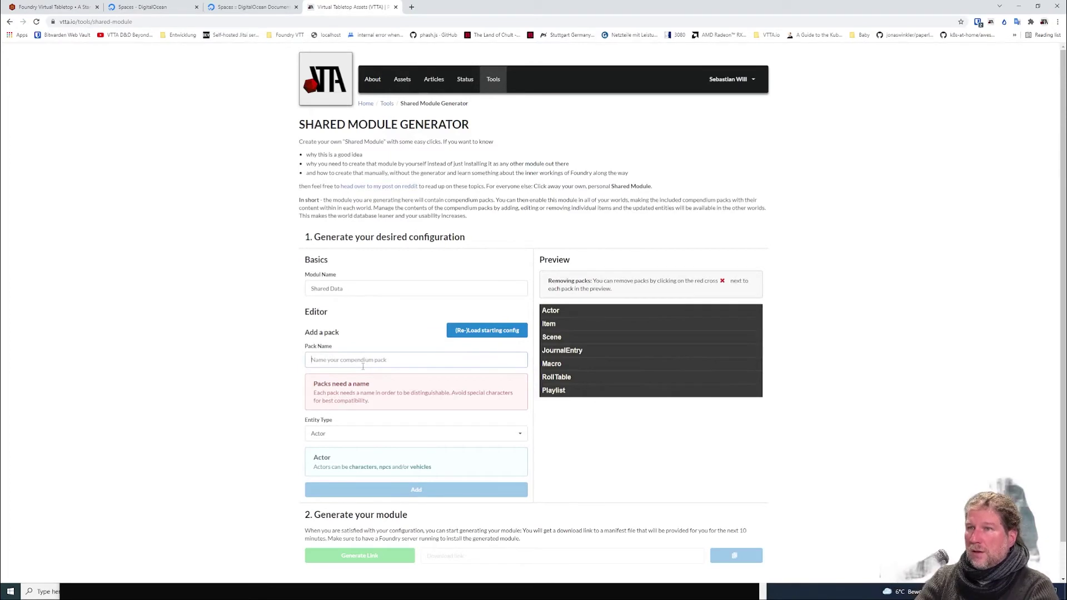
pyautogui.write('Shared Sce')
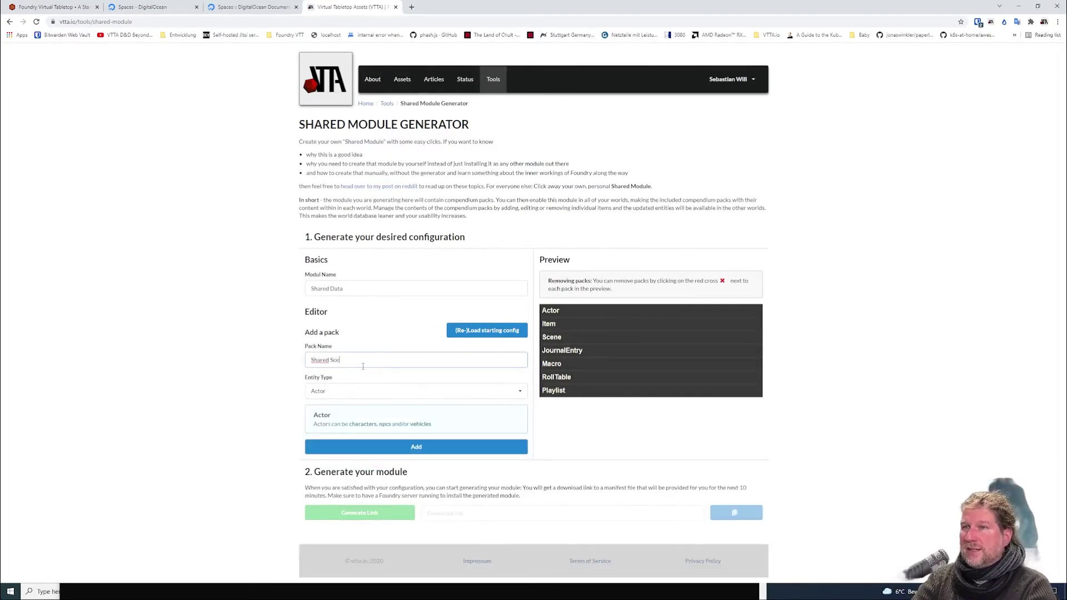
pyautogui.write('nes')
pyautogui.click(365, 392)
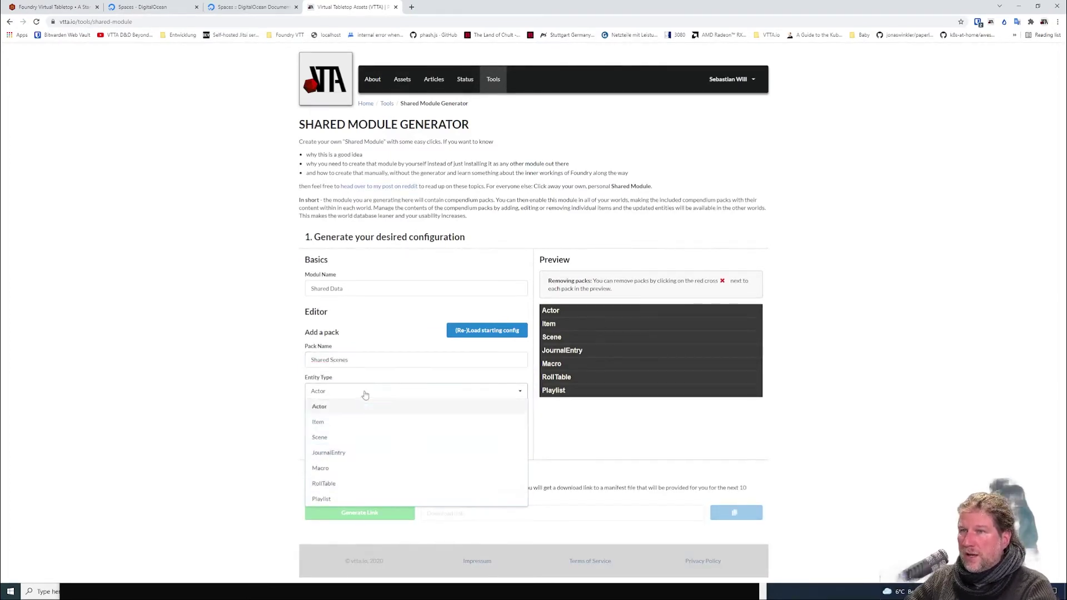
pyautogui.click(320, 438)
pyautogui.click(402, 476)
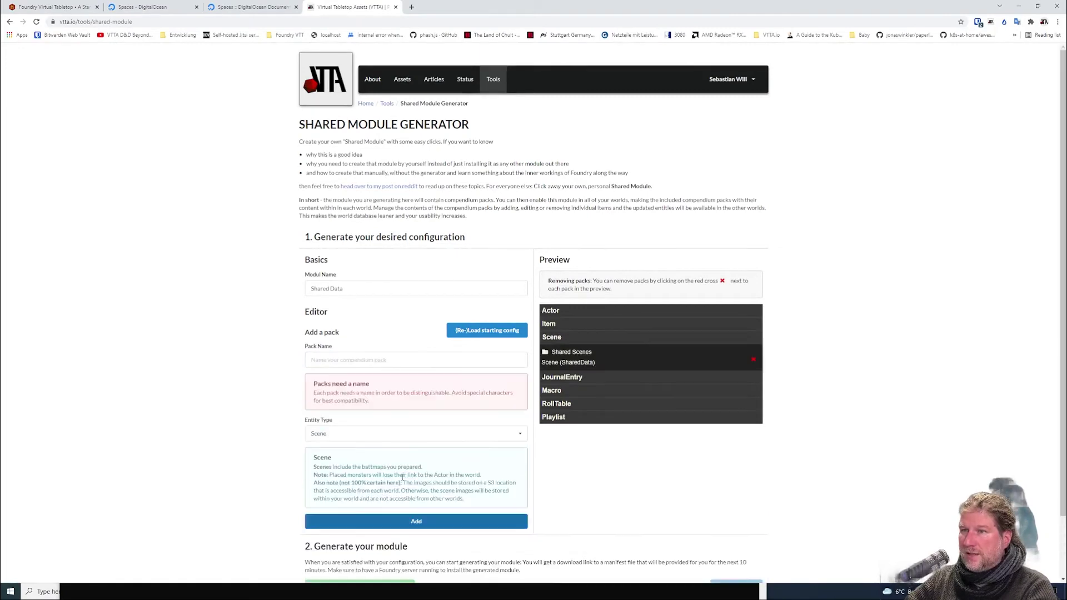
# Rename the module to 'Shared Scenes'.
pyautogui.click(367, 290)
pyautogui.hotkey('ctrl', 'a')
pyautogui.write('Sgar')
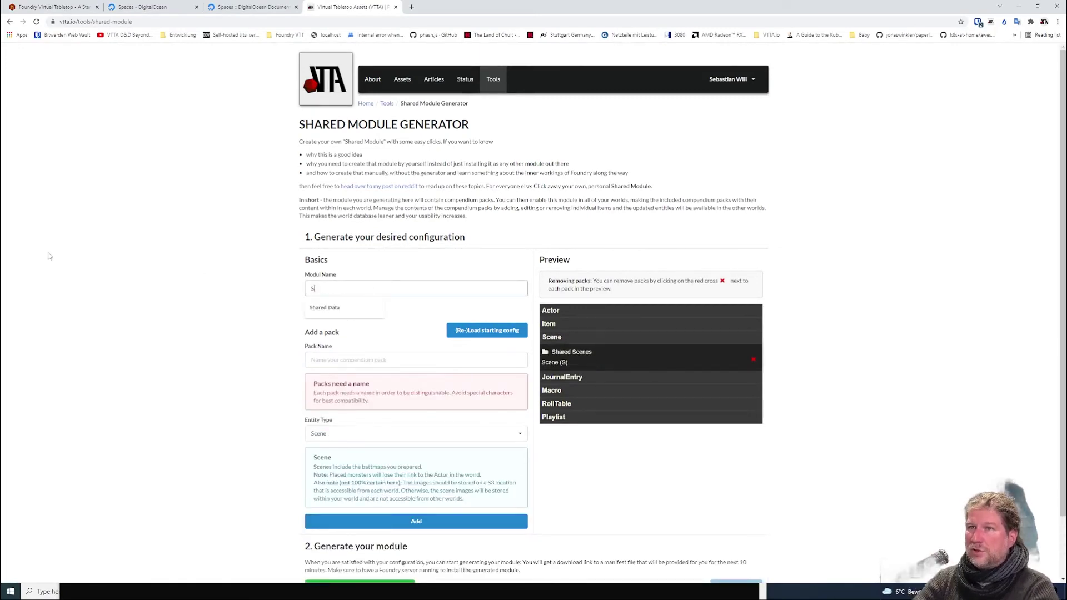
pyautogui.press('BackSpace')
pyautogui.press('BackSpace')
pyautogui.press('BackSpace')
pyautogui.write('har')
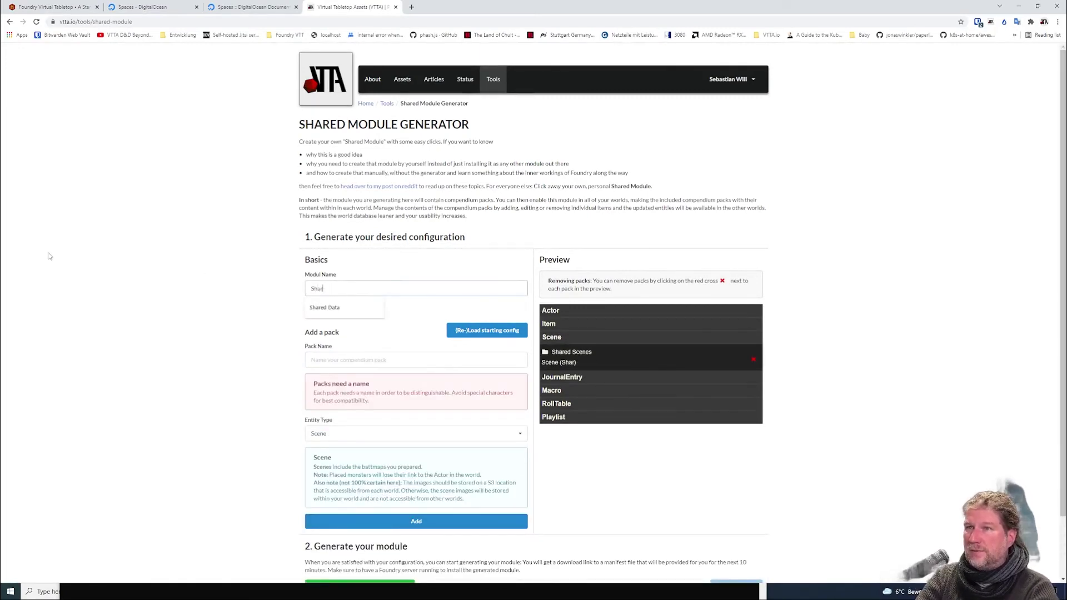
pyautogui.write('ed Scenes')
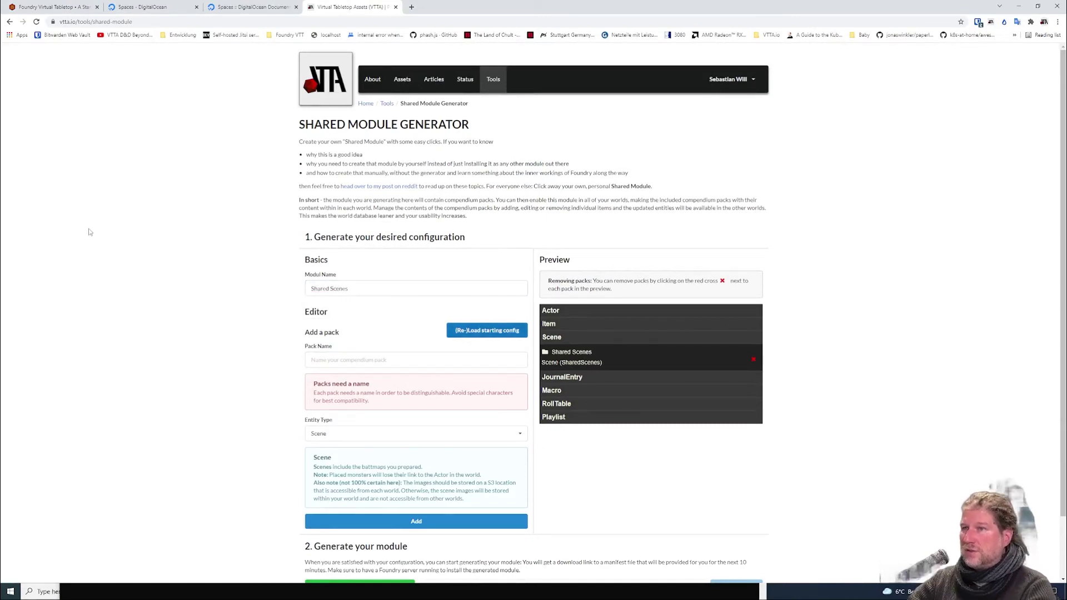
pyautogui.scroll(-2, 89, 232)
# Generate and copy the Shared Scenes manifest link, then return to the setup screen.
pyautogui.click(379, 519)
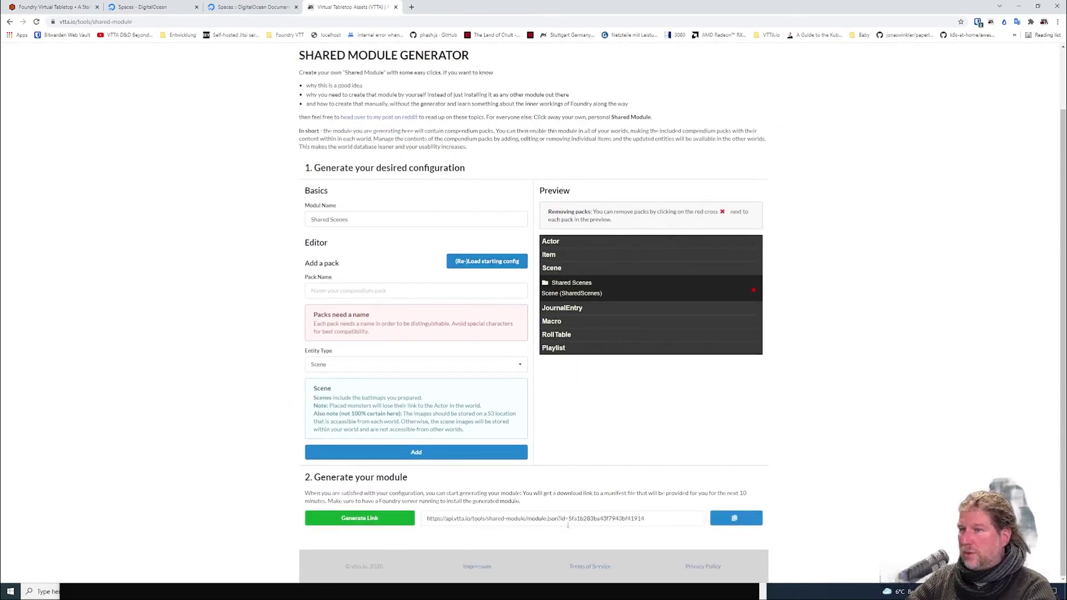
pyautogui.click(567, 523)
pyautogui.click(52, 7)
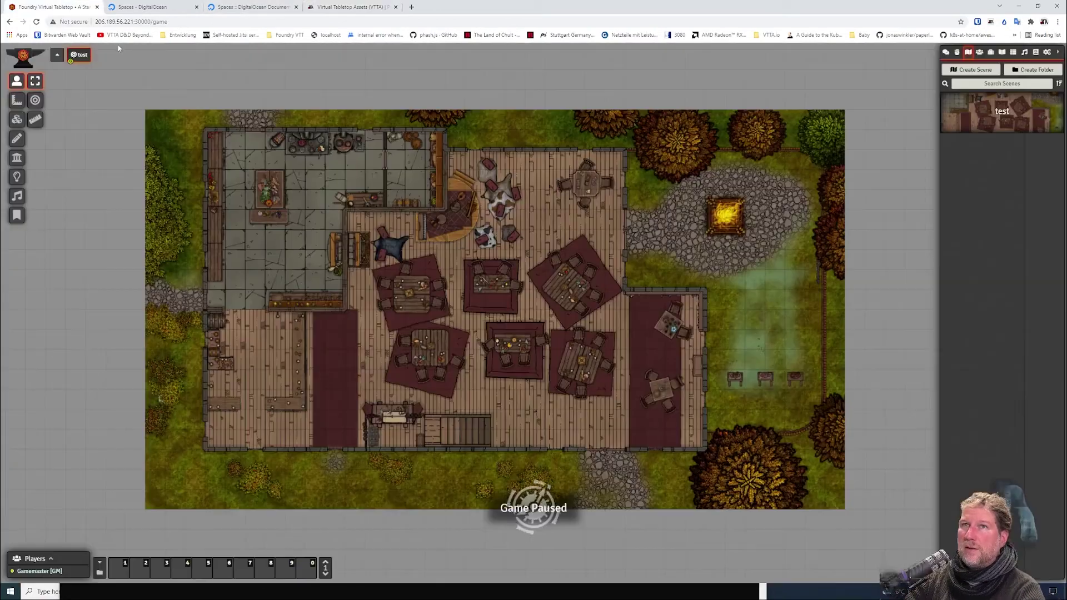
pyautogui.press('Escape')
pyautogui.click(541, 359)
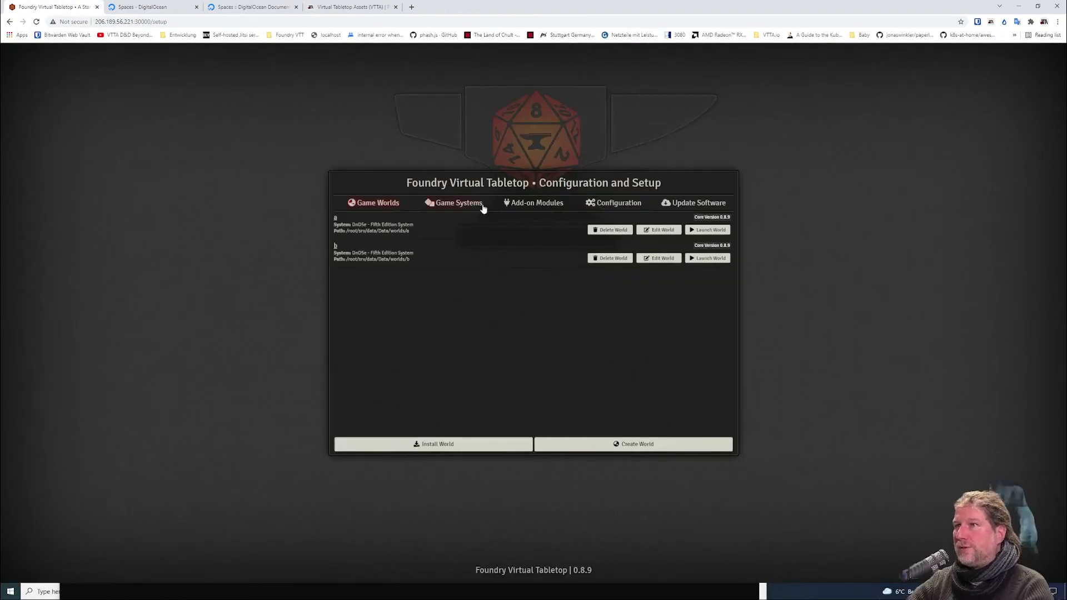
# Install the Shared Scenes module from the pasted manifest URL and launch world a.
pyautogui.click(483, 208)
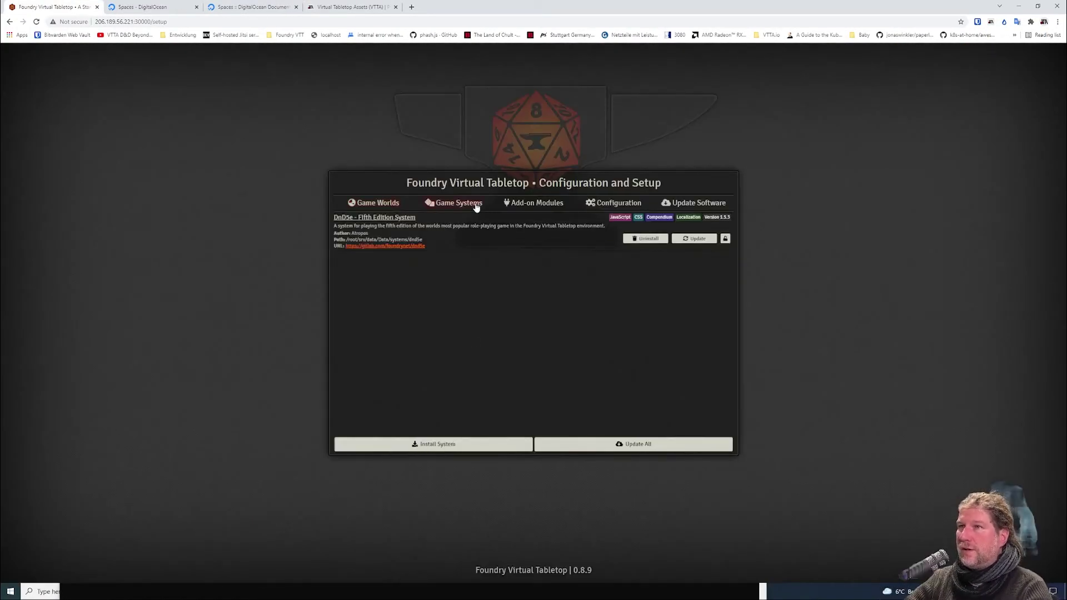
pyautogui.click(512, 206)
pyautogui.click(436, 448)
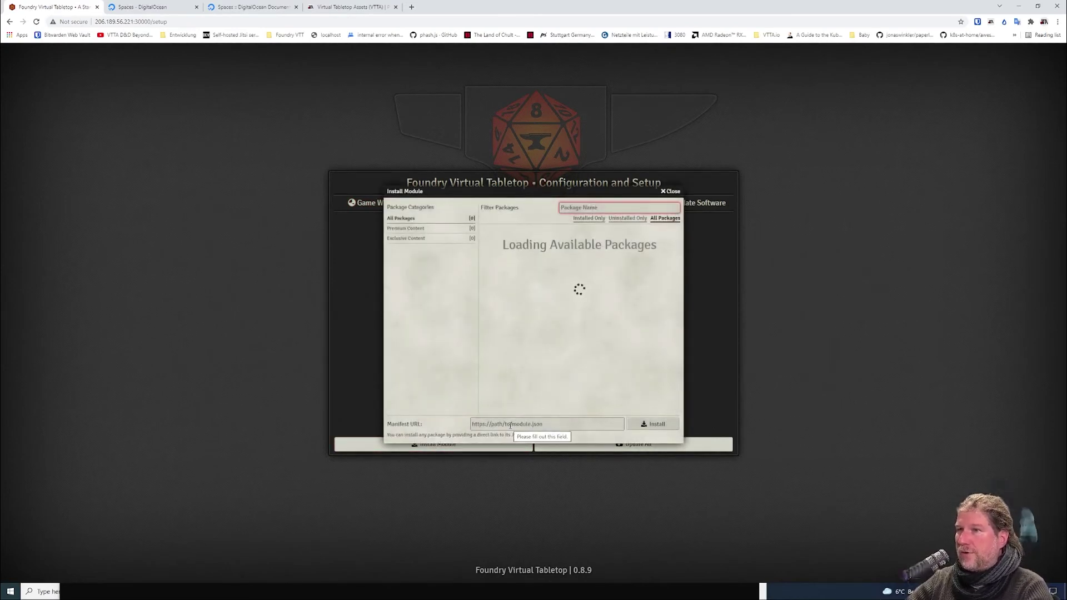
pyautogui.click(511, 426)
pyautogui.click(536, 440)
pyautogui.click(642, 427)
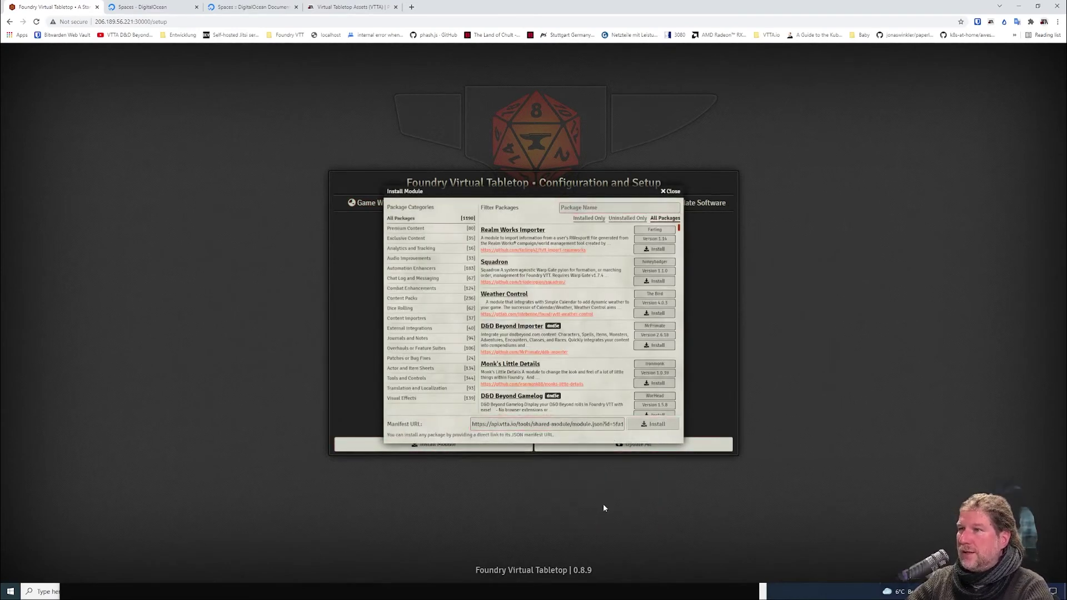
pyautogui.click(670, 193)
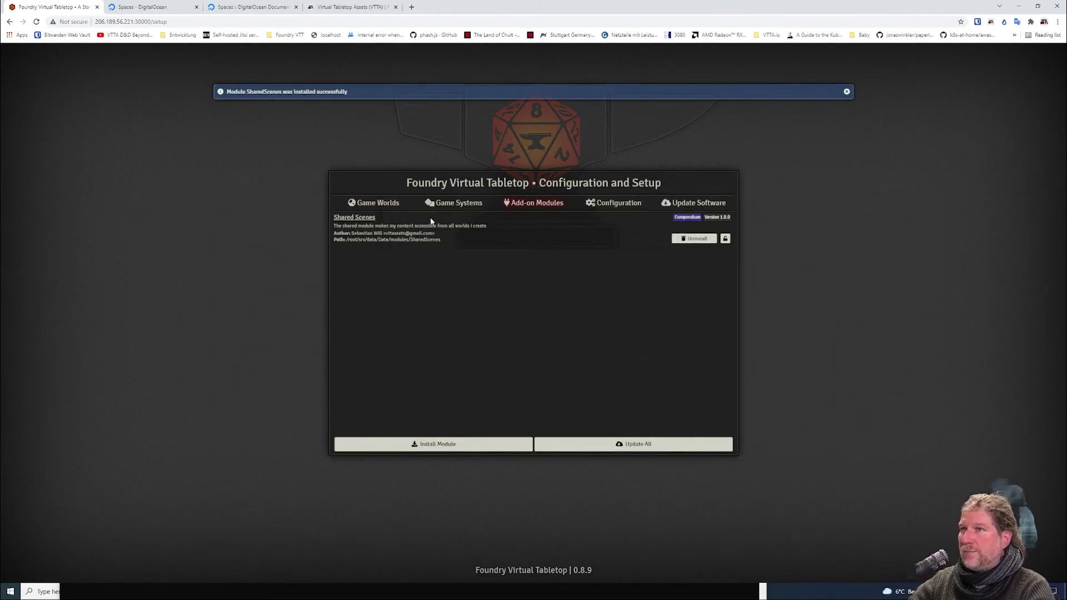
pyautogui.click(396, 204)
pyautogui.click(707, 229)
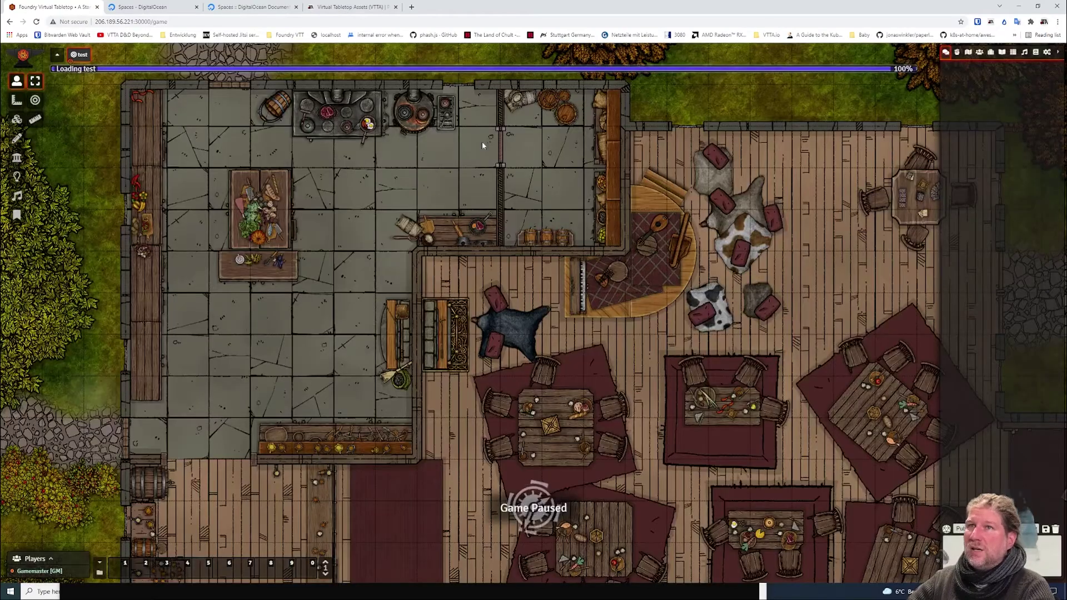
# Activate the Shared Scenes module in world a and reload.
pyautogui.click(1047, 52)
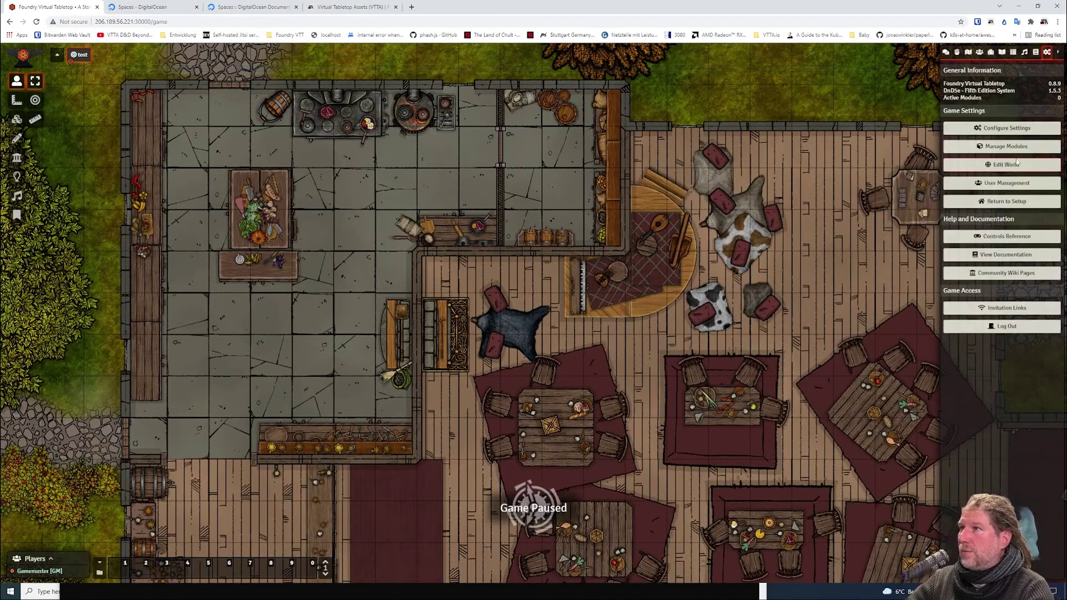
pyautogui.click(1013, 146)
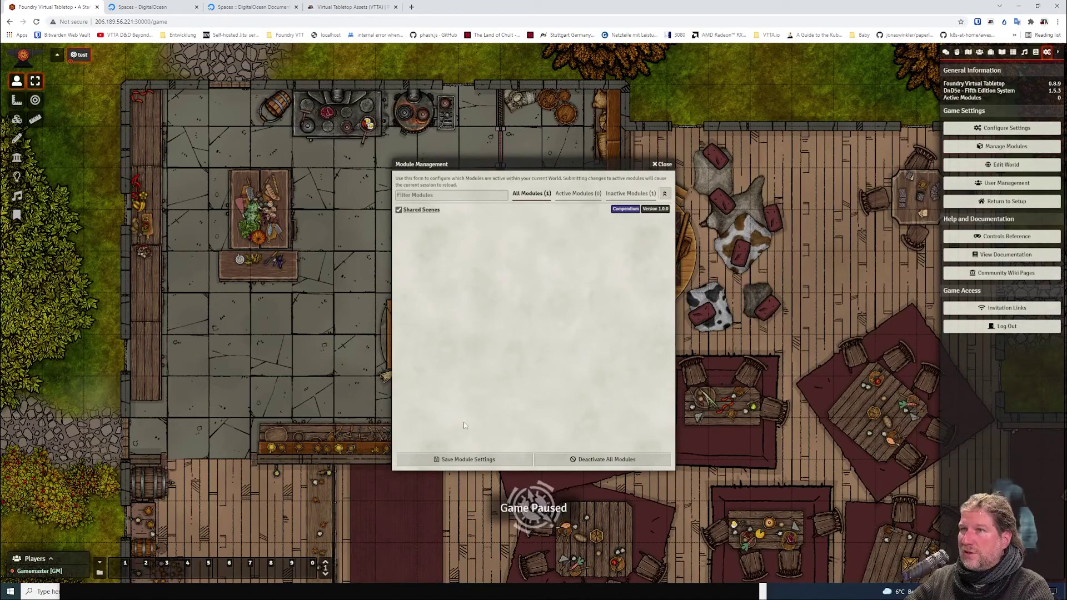
pyautogui.click(464, 459)
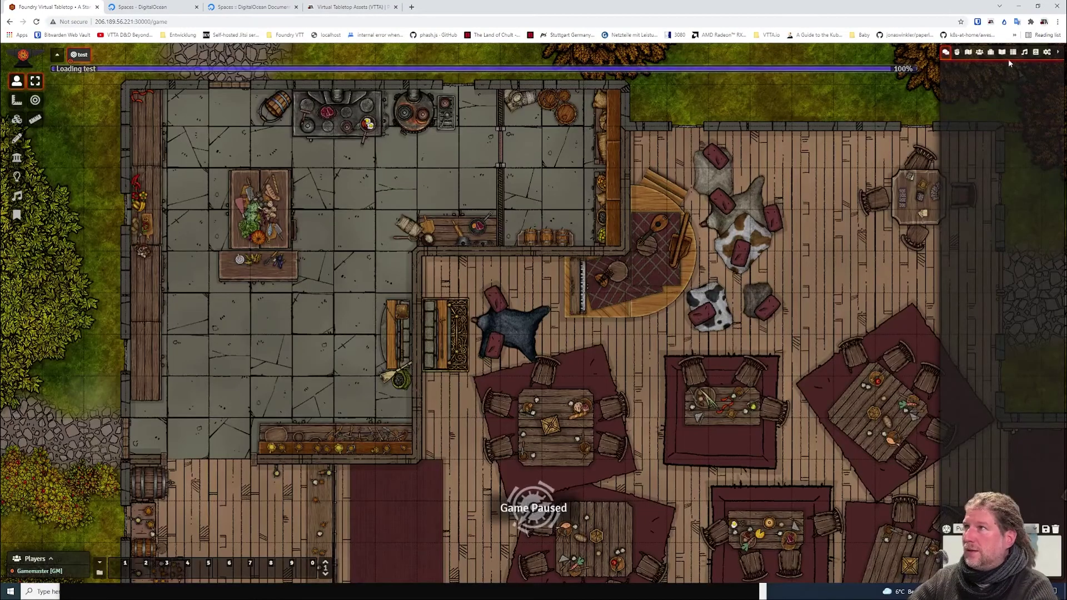
# Unlock the Shared Scenes compendium and drag the test scene into it.
pyautogui.click(1035, 56)
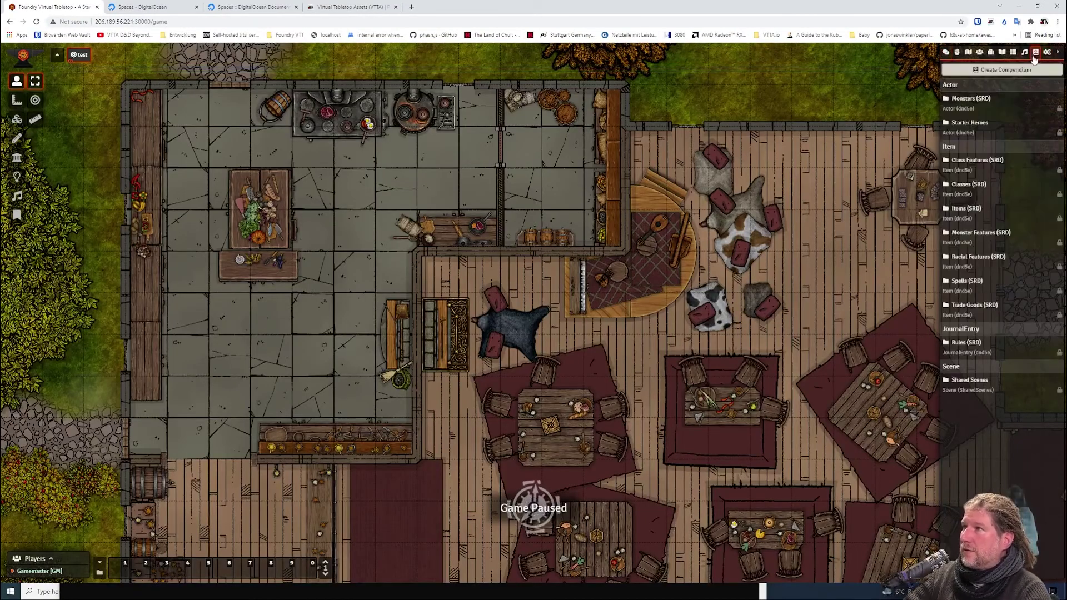
pyautogui.rightClick(986, 386)
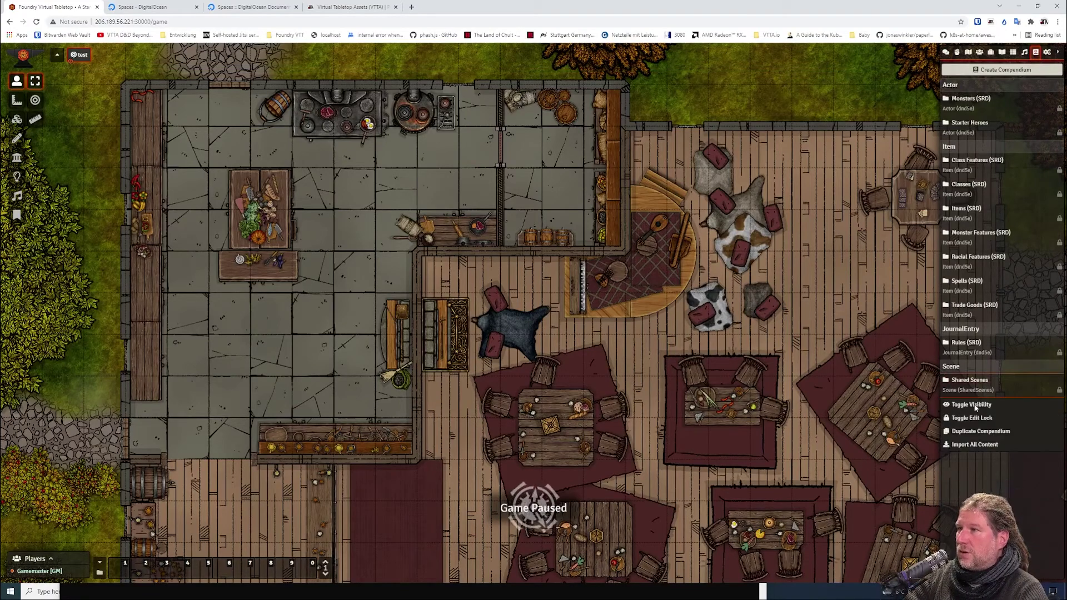
pyautogui.click(973, 405)
pyautogui.click(828, 437)
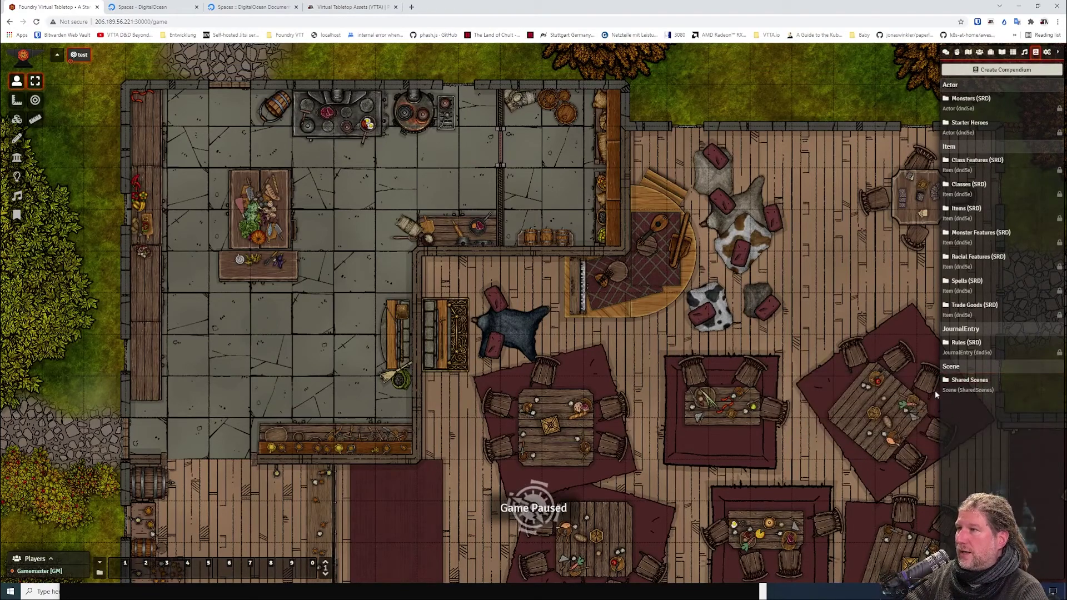
pyautogui.click(970, 380)
pyautogui.click(968, 52)
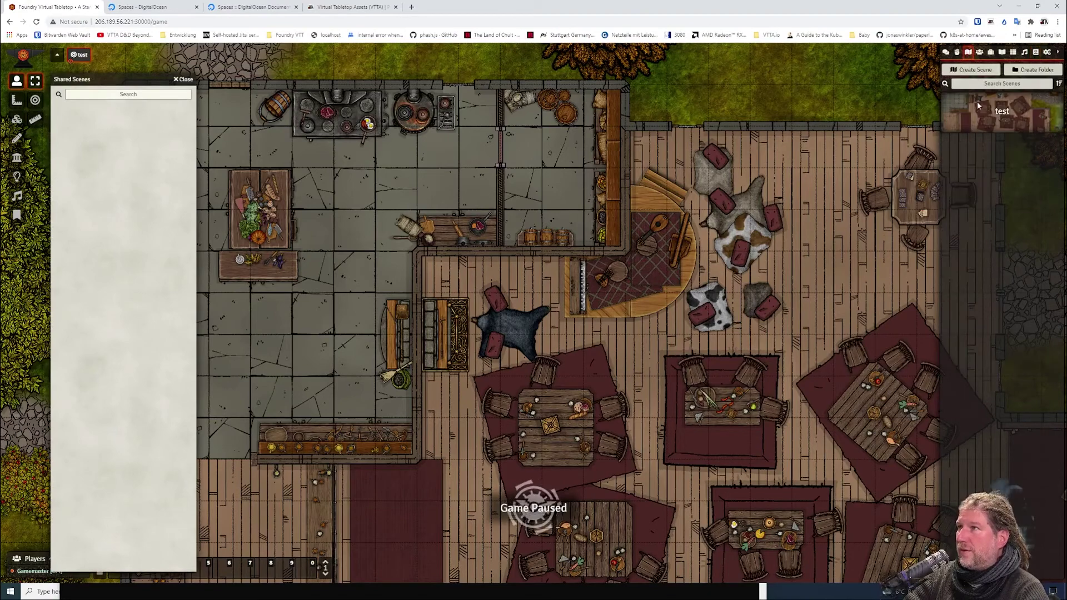
pyautogui.moveTo(1001, 111); pyautogui.dragTo(128, 128)
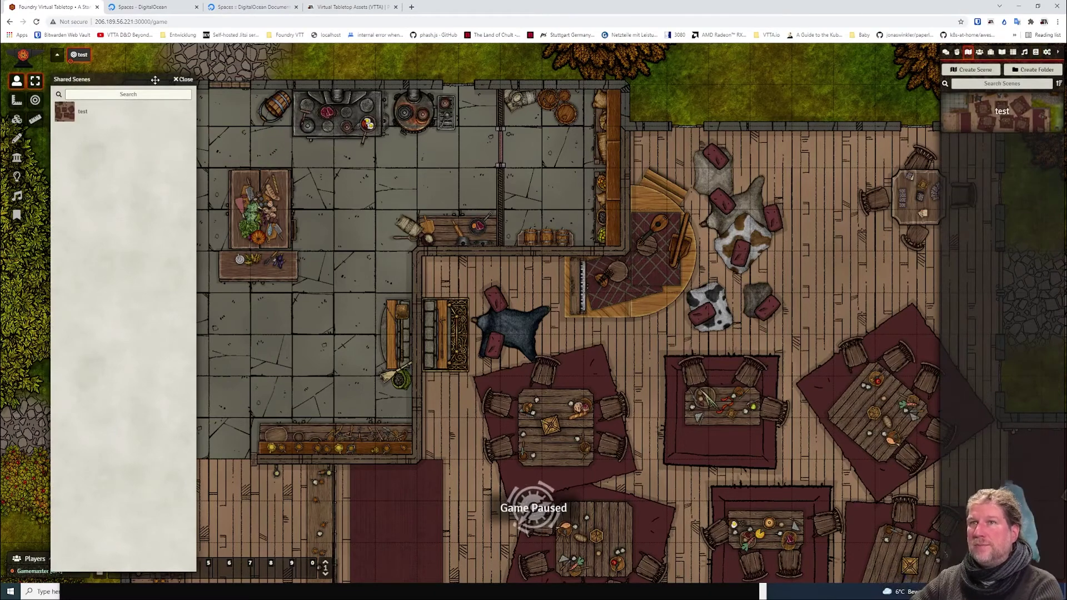
pyautogui.press('Escape')
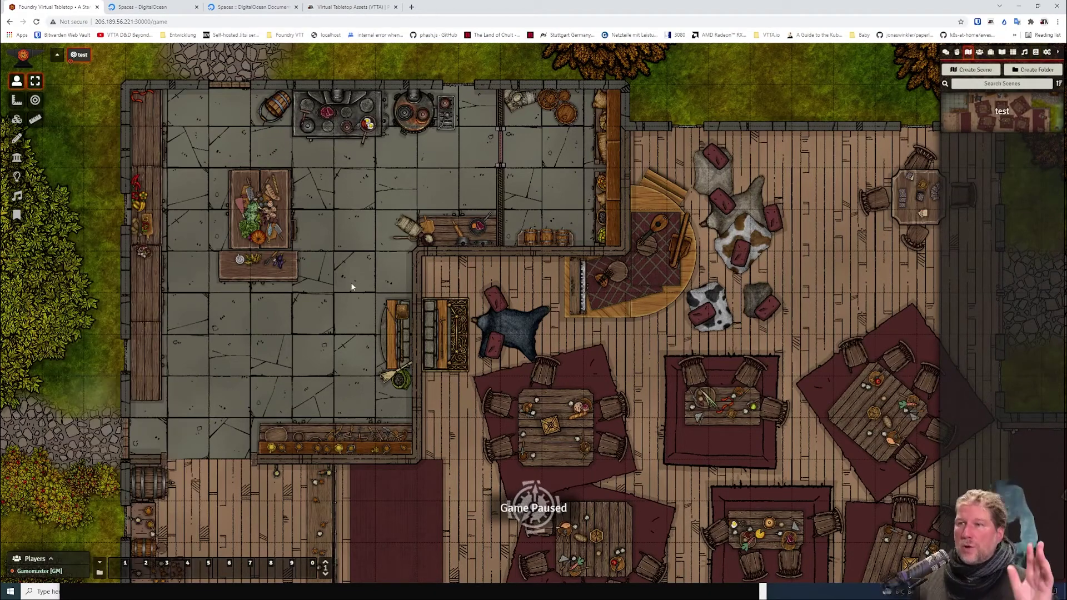
# Return to setup, launch world b, then go back to the setup screen.
pyautogui.press('Escape')
pyautogui.click(494, 355)
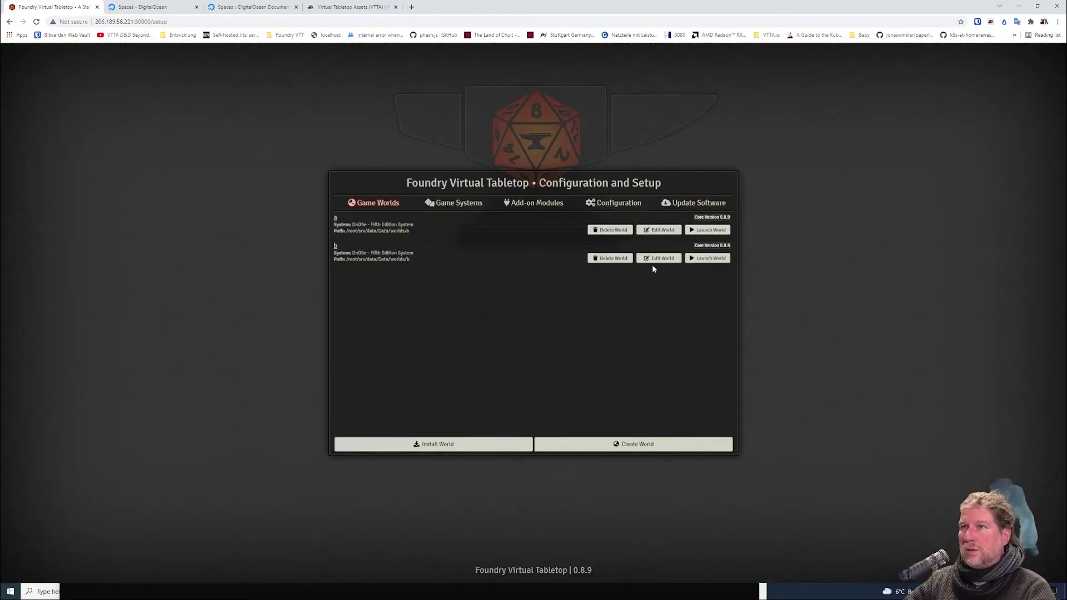
pyautogui.click(703, 259)
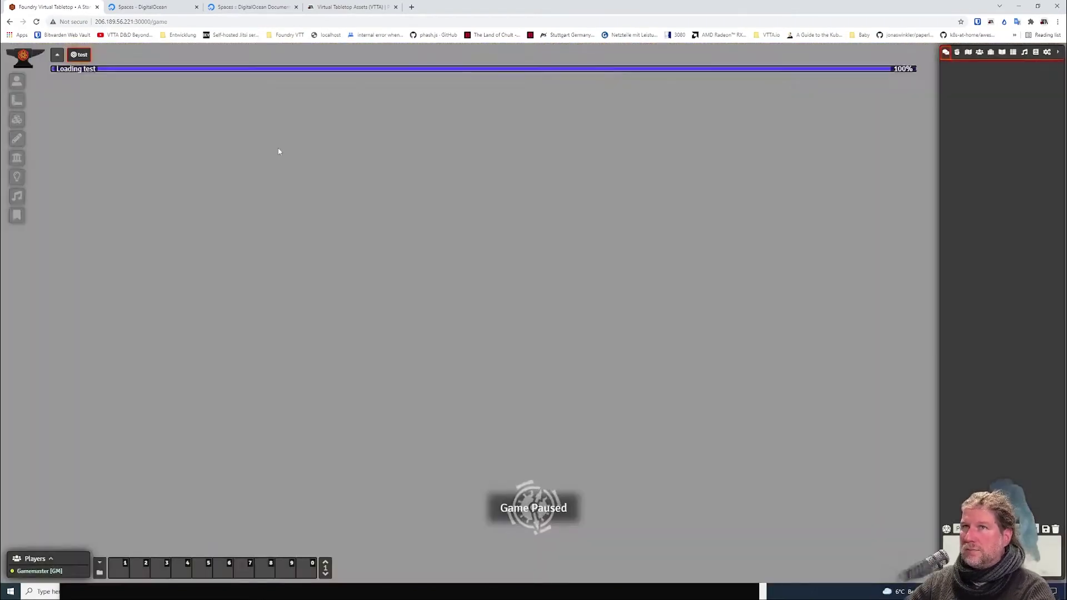
pyautogui.press('Escape')
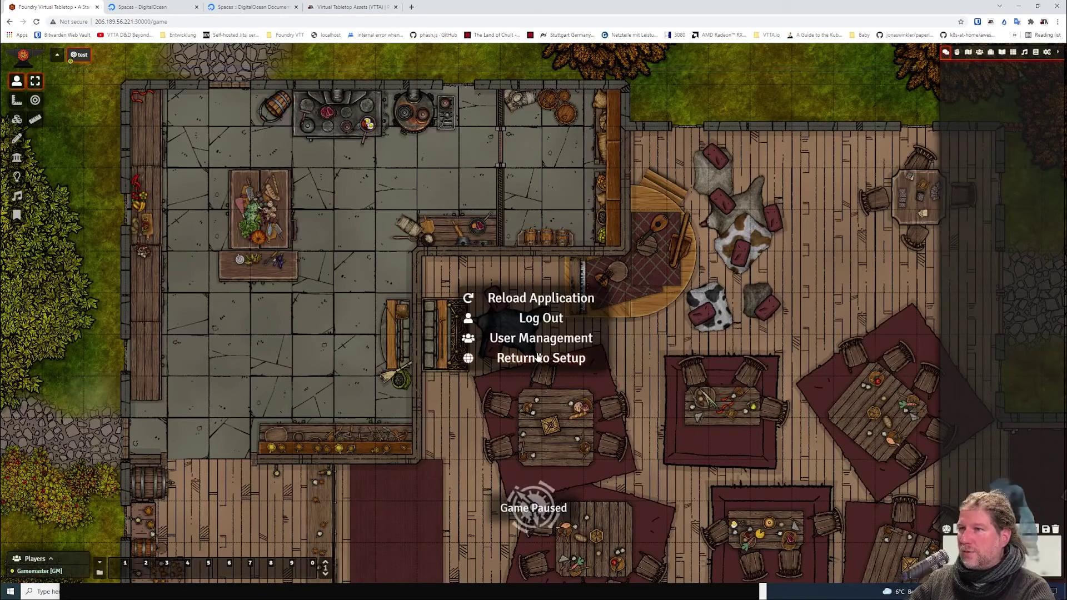
pyautogui.click(530, 356)
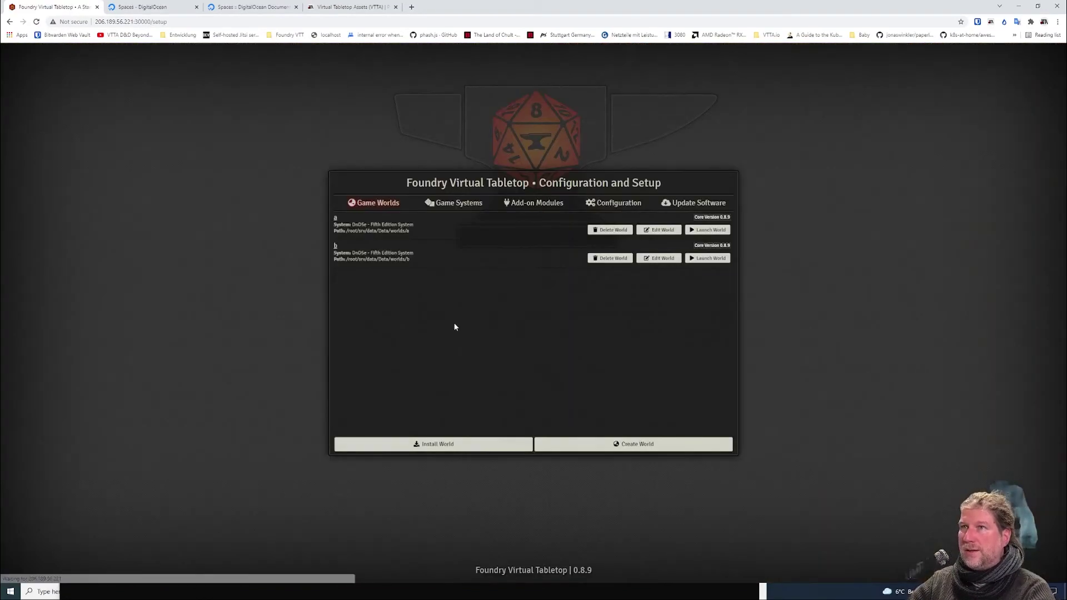
# Create a new world titled 'c' using the DnD5e game system.
pyautogui.click(570, 445)
pyautogui.click(550, 220)
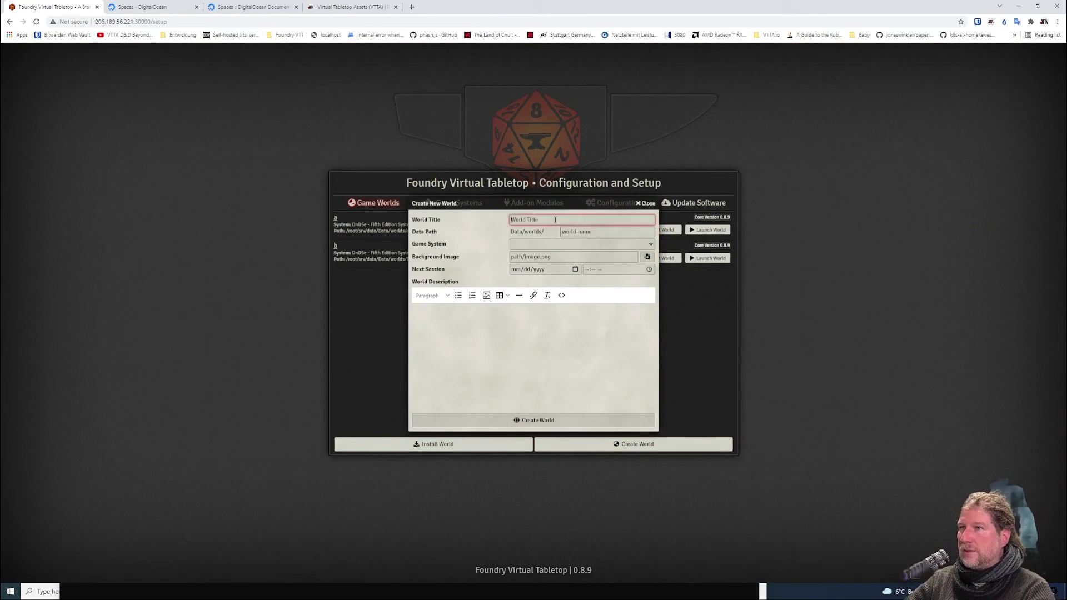
pyautogui.write('c')
pyautogui.click(573, 245)
pyautogui.click(548, 260)
pyautogui.click(535, 420)
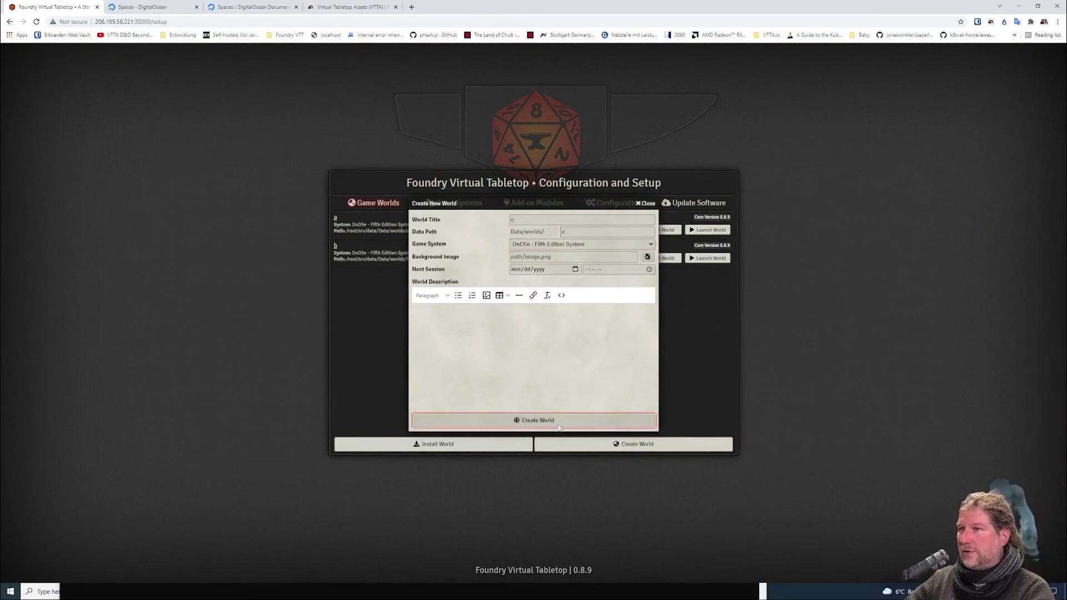
# Launch world c and join as the Gamemaster.
pyautogui.click(708, 287)
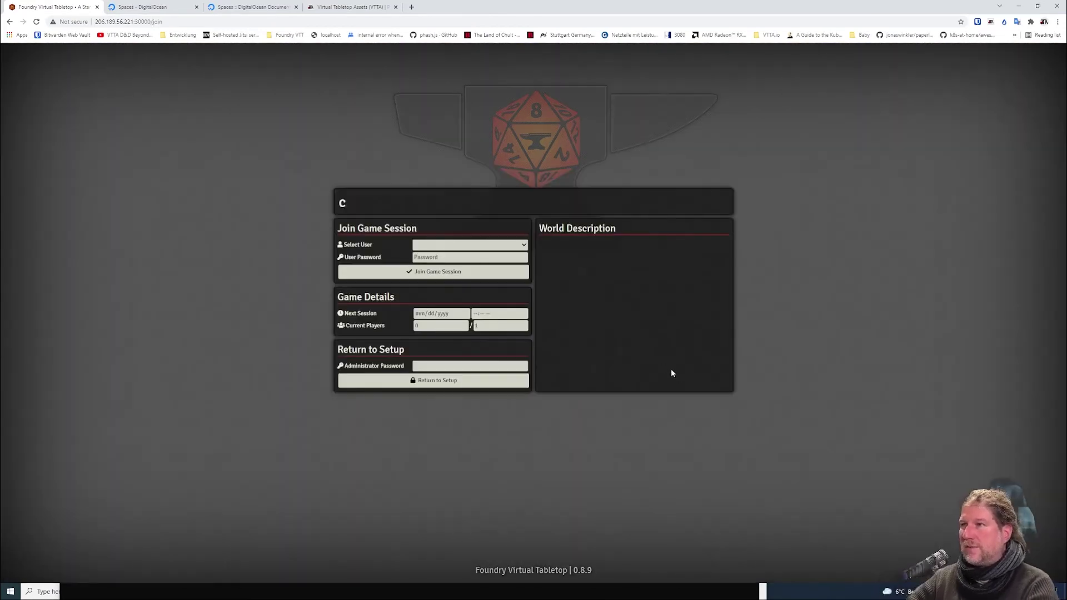
pyautogui.click(460, 245)
pyautogui.click(460, 255)
pyautogui.click(434, 271)
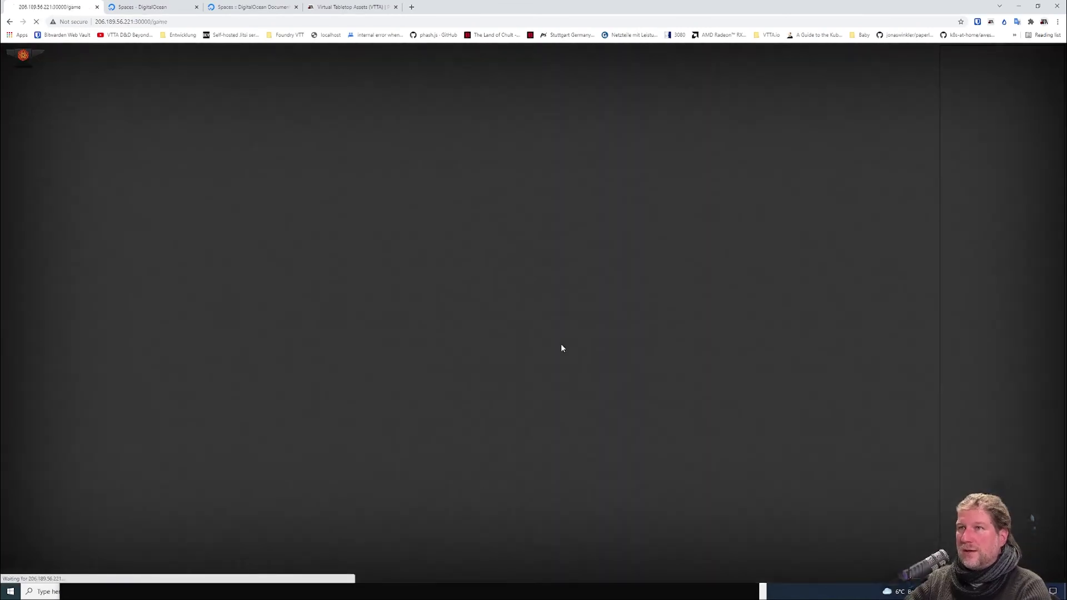
# Enable the Shared Scenes module in world c and reload.
pyautogui.click(1047, 53)
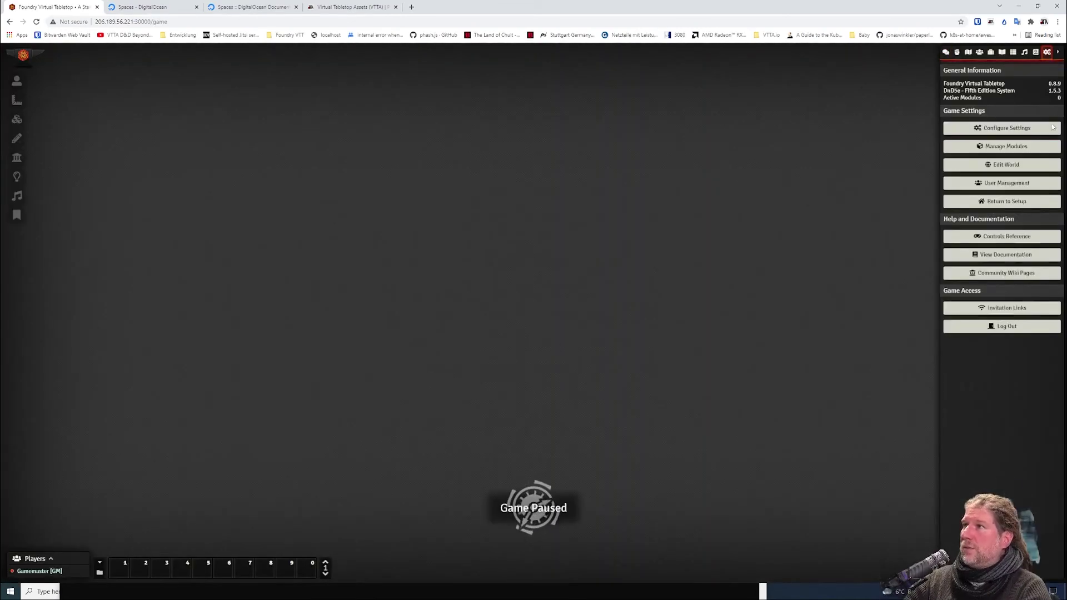
pyautogui.click(1006, 146)
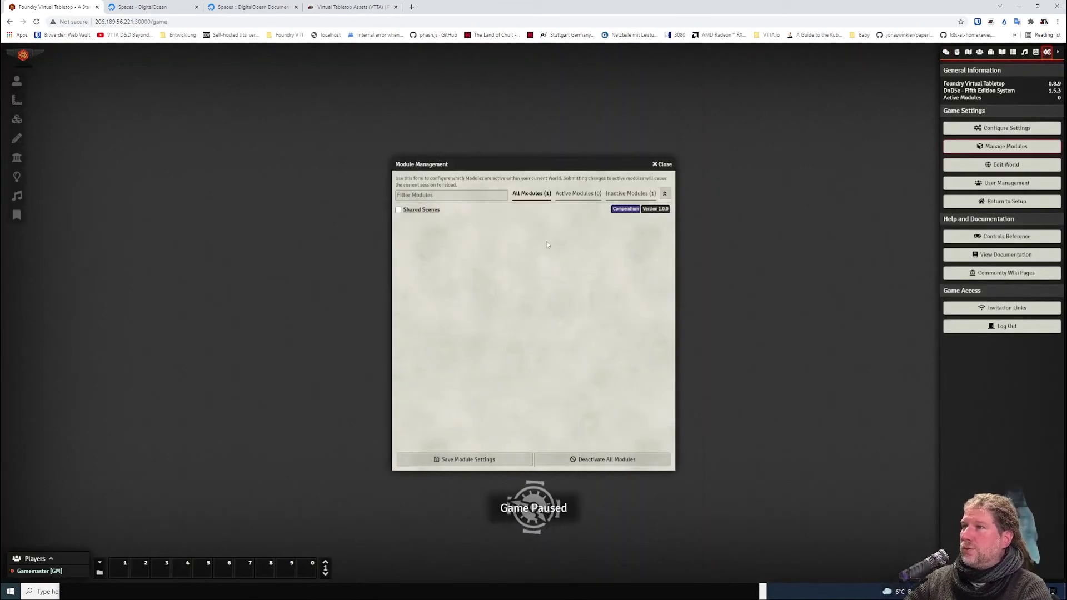
pyautogui.click(398, 210)
pyautogui.click(464, 459)
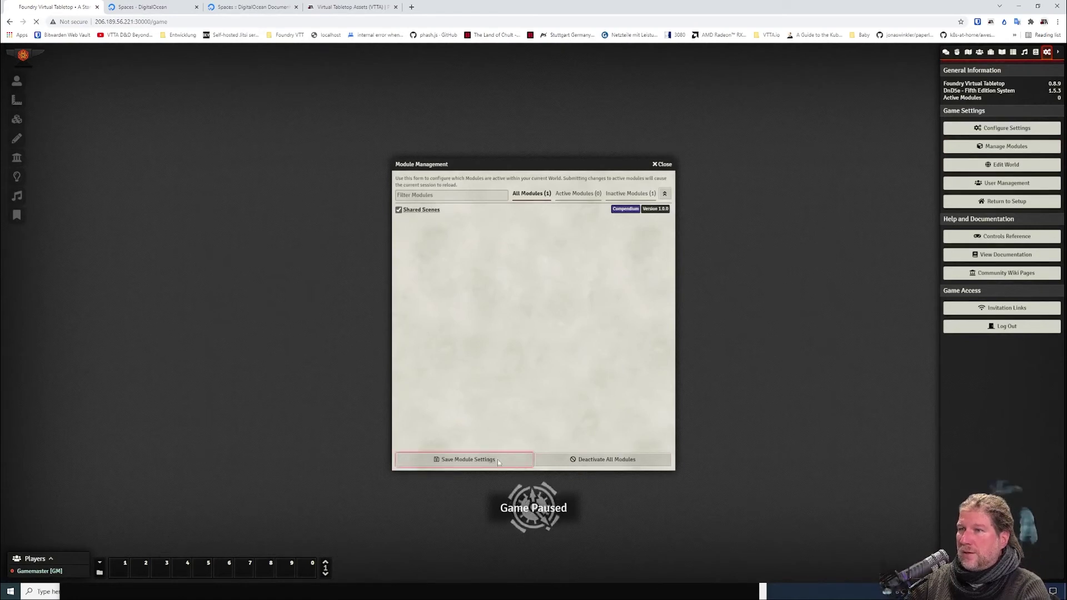
# Import the test scene from the Shared Scenes compendium and save its configuration.
pyautogui.click(1047, 53)
pyautogui.click(1036, 53)
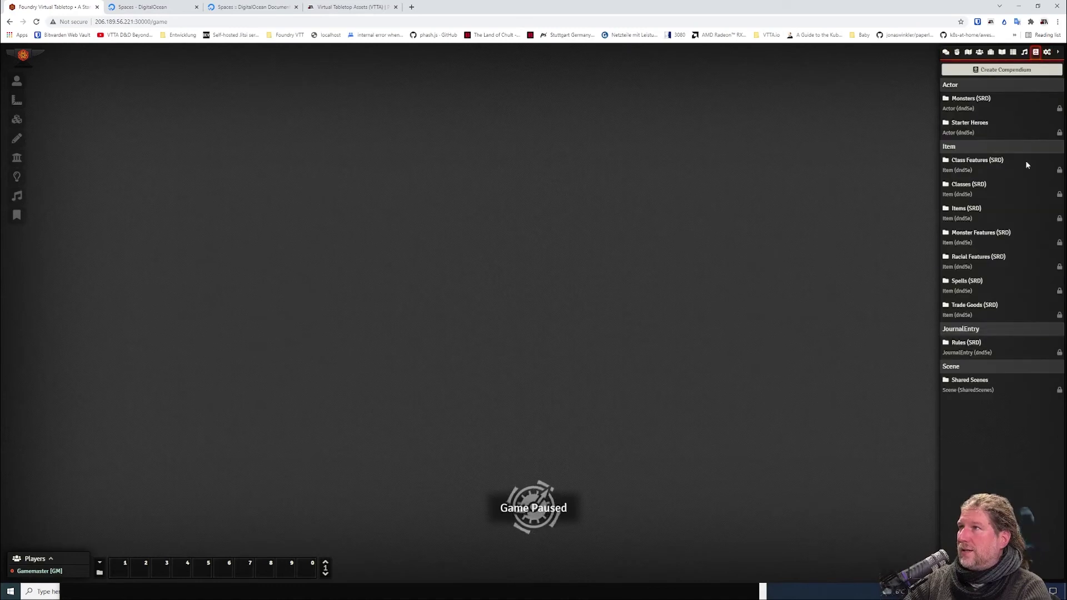
pyautogui.click(948, 379)
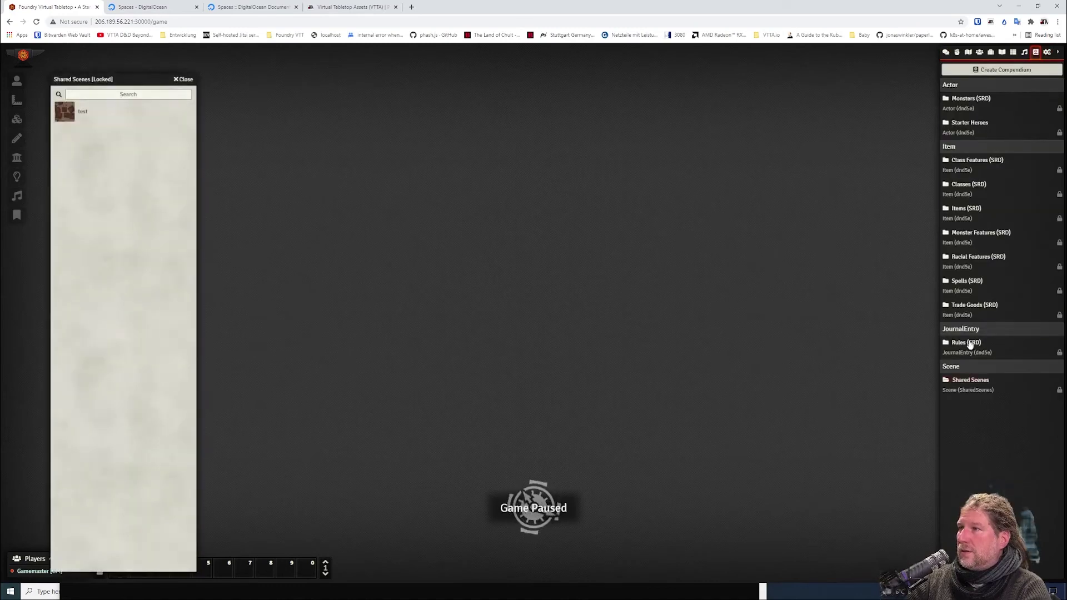
pyautogui.rightClick(89, 114)
pyautogui.click(81, 129)
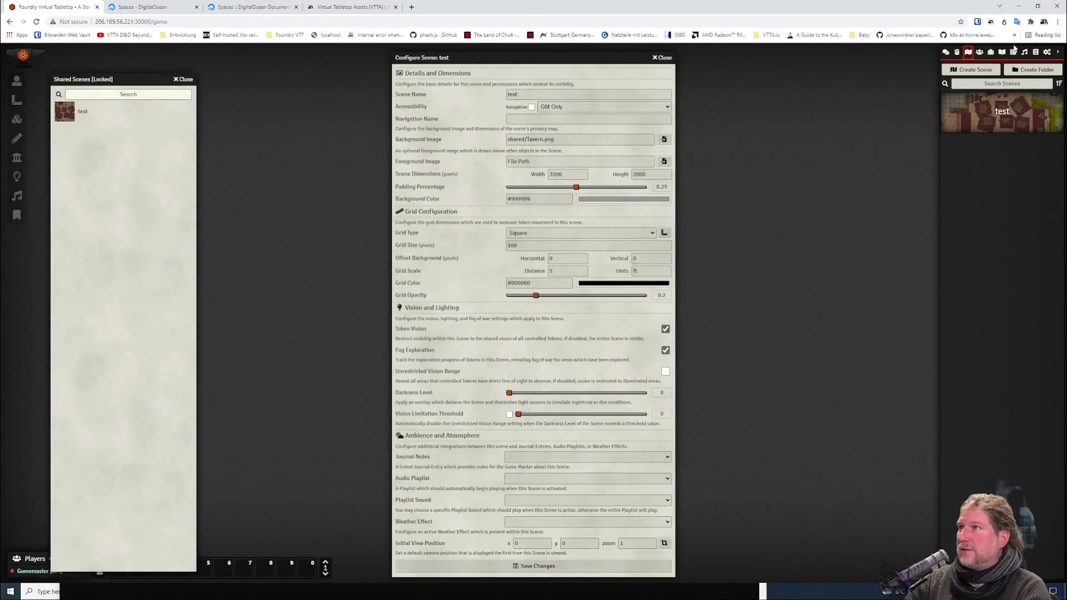
pyautogui.click(582, 563)
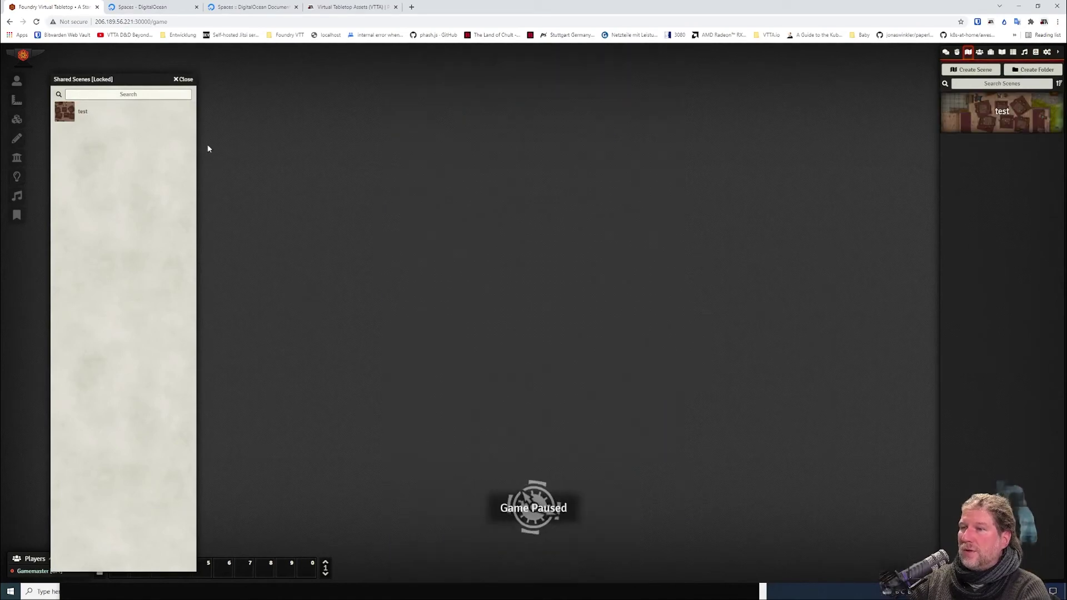
pyautogui.click(186, 79)
# View the test scene on the canvas and check its shared/Tavern.png background path.
pyautogui.click(991, 111)
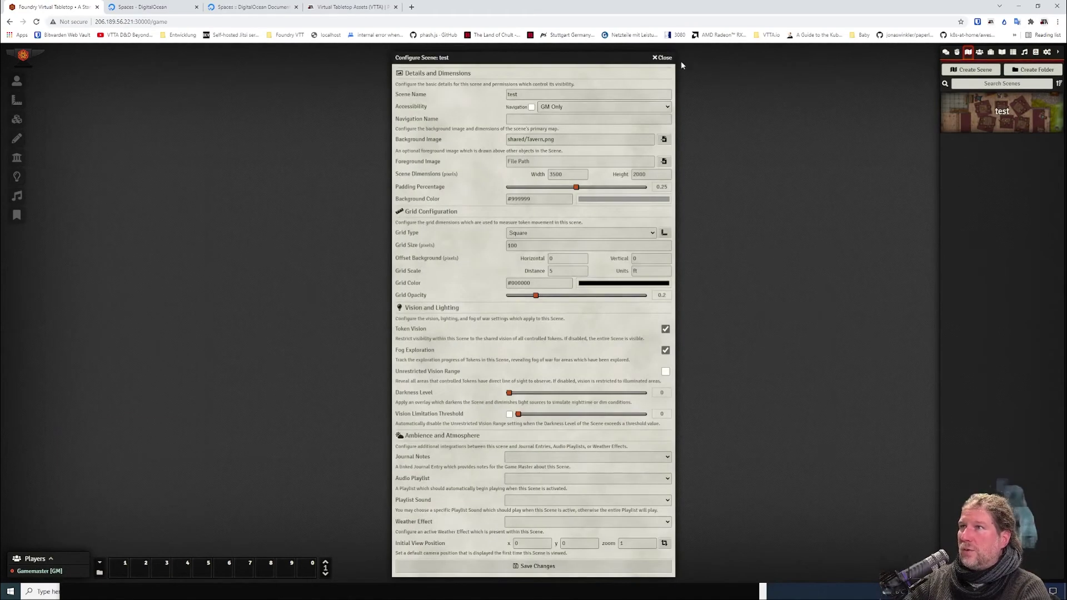
pyautogui.click(662, 57)
pyautogui.rightClick(1000, 114)
pyautogui.click(973, 141)
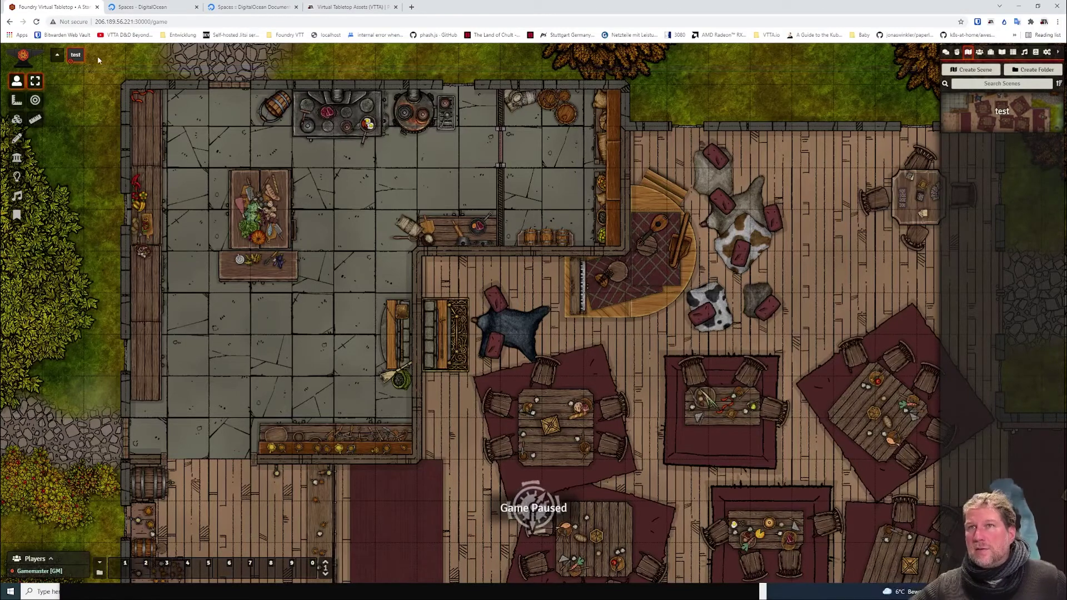
pyautogui.rightClick(77, 55)
pyautogui.click(87, 69)
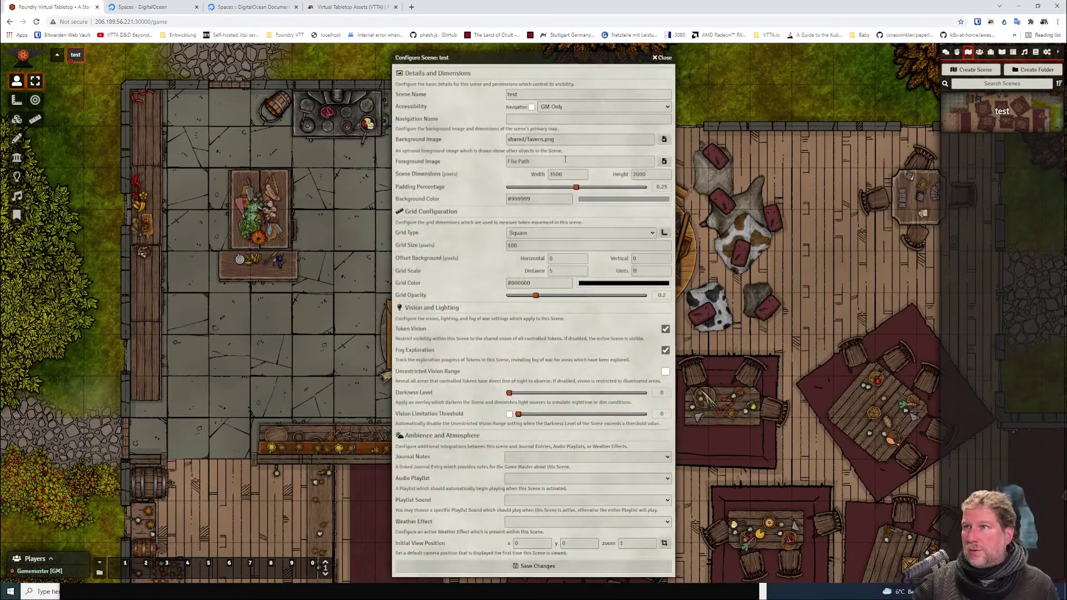
pyautogui.moveTo(564, 143); pyautogui.dragTo(465, 137)
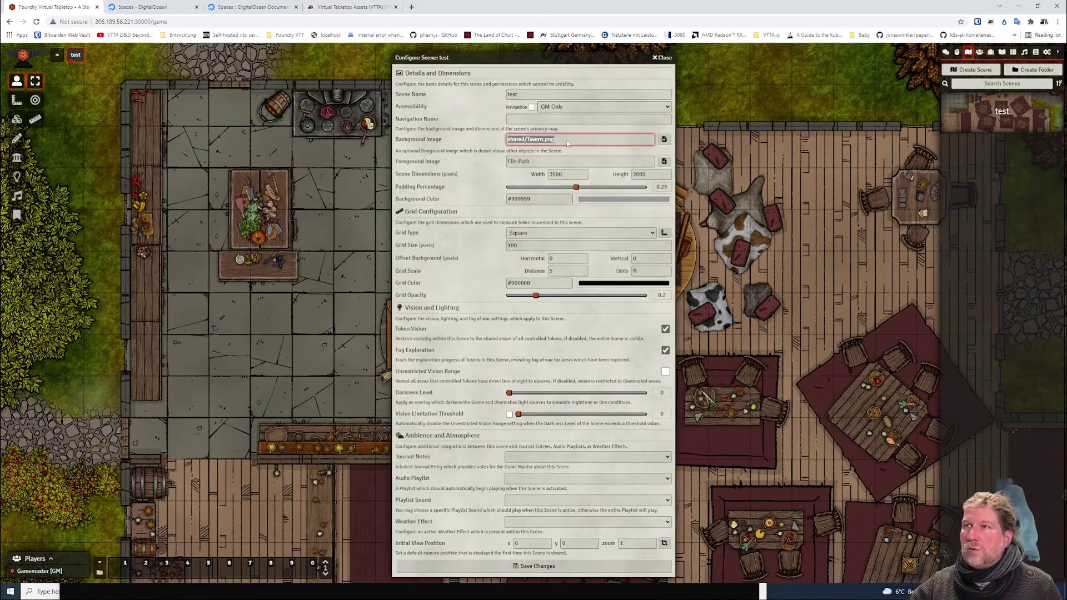
pyautogui.click(657, 59)
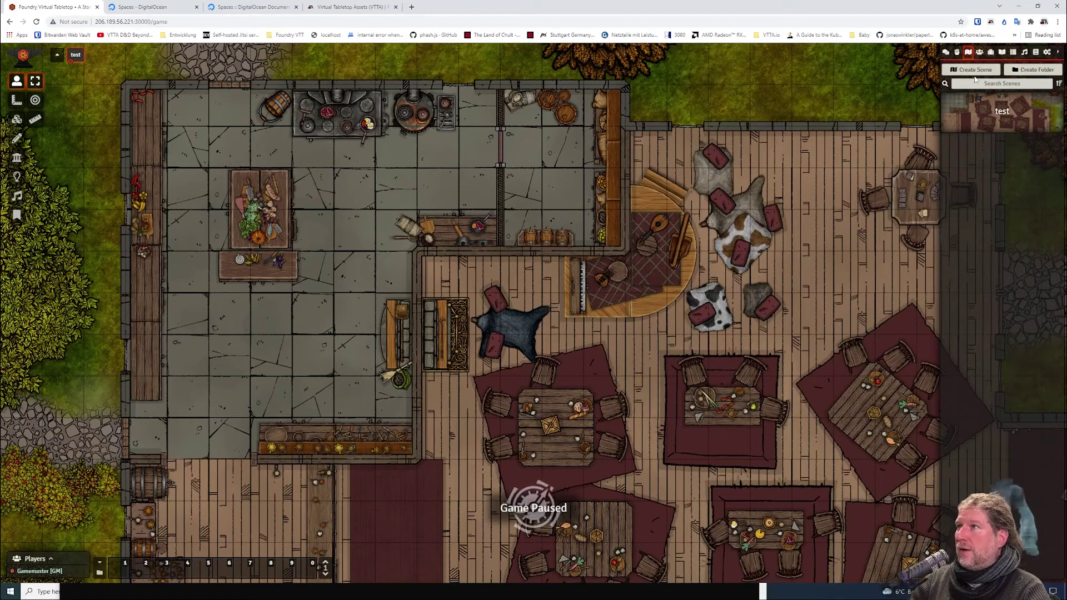
pyautogui.click(975, 70)
# Create scene 'testst' and browse the Amazon S3 source for its background image.
pyautogui.write('testst')
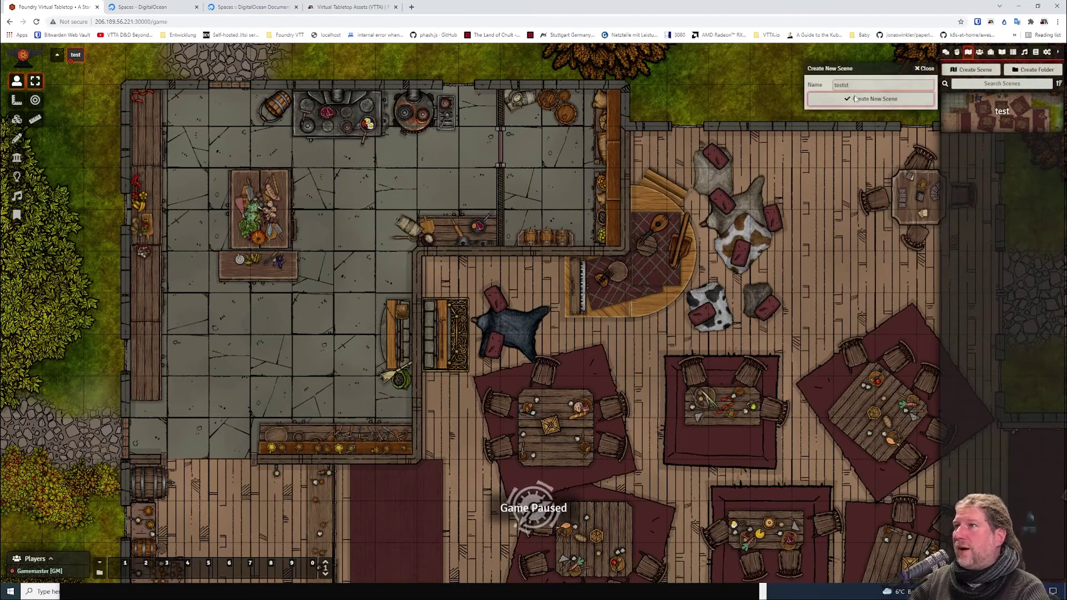
pyautogui.click(856, 99)
pyautogui.click(663, 139)
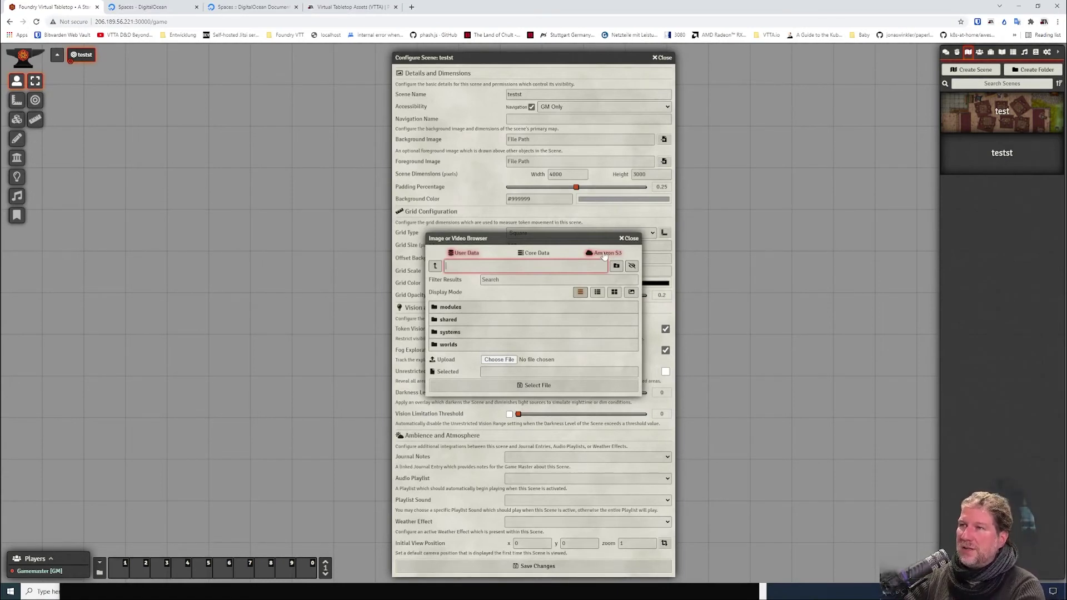
pyautogui.click(604, 254)
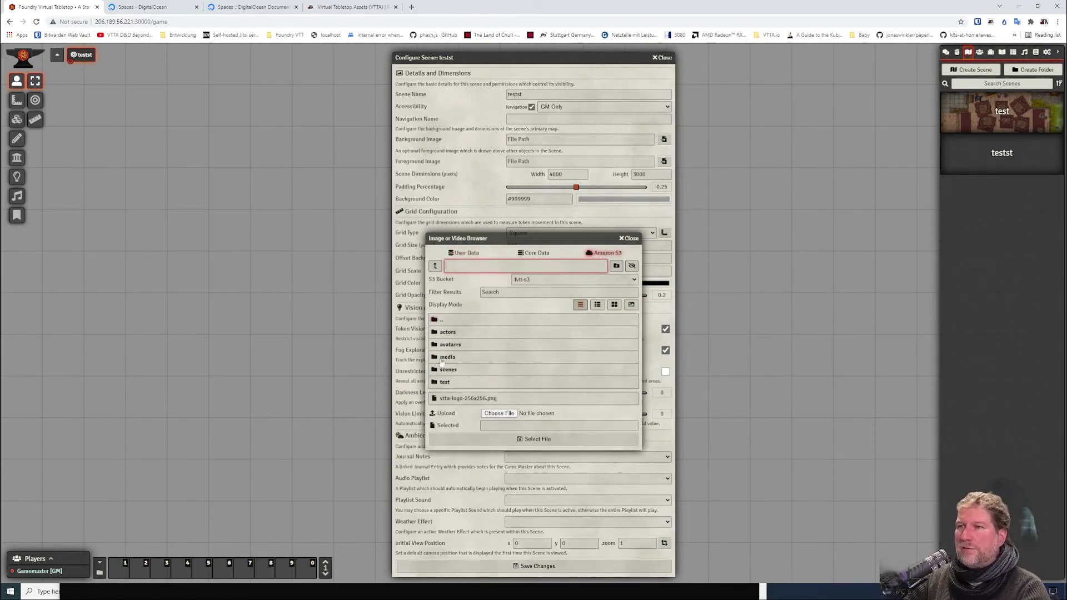
pyautogui.click(146, 8)
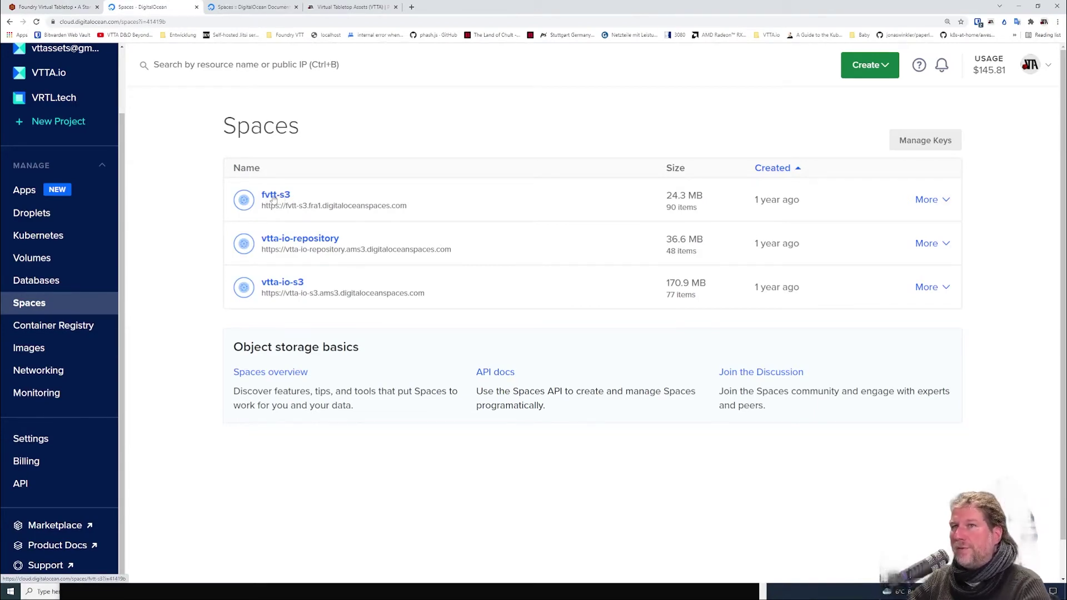
# Check the fvtt-s3 Space's folders in DigitalOcean, then return to Foundry.
pyautogui.click(279, 198)
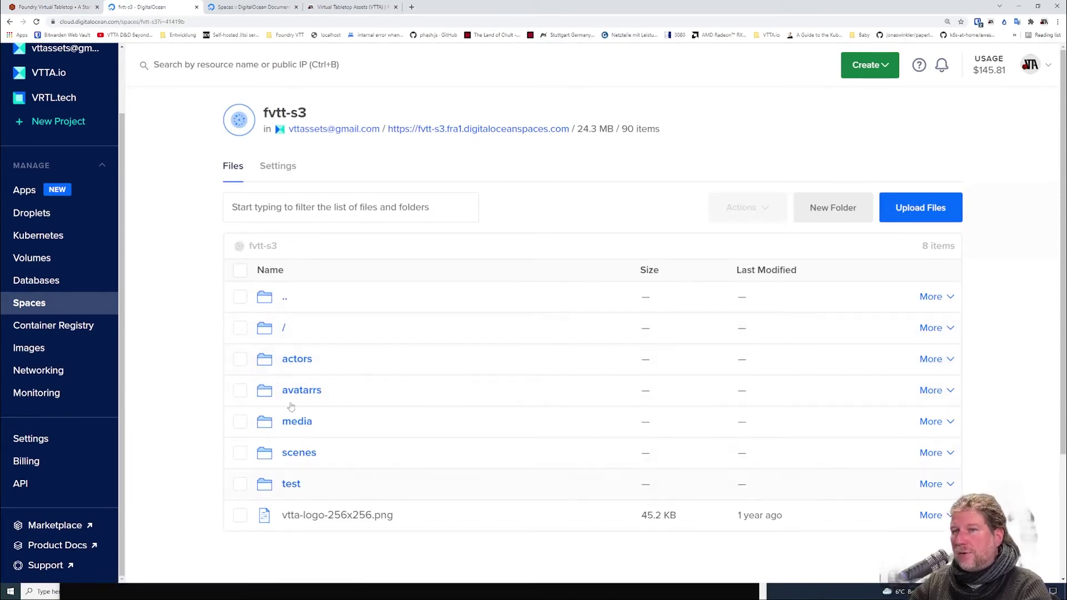
pyautogui.click(53, 6)
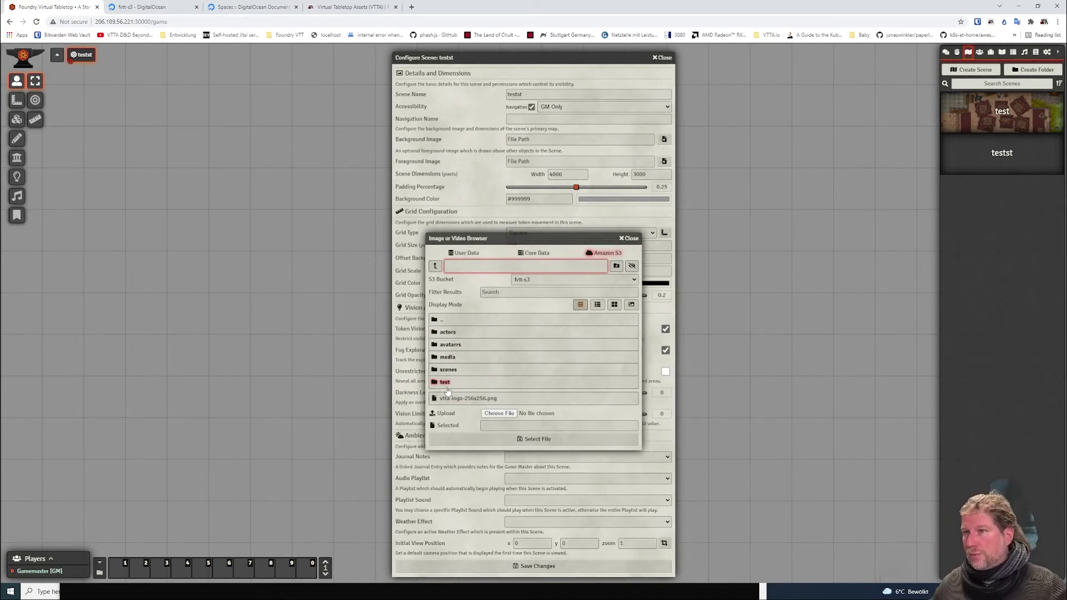
# Upload Fields.png into the bucket's scenes folder through the S3 image browser.
pyautogui.click(446, 360)
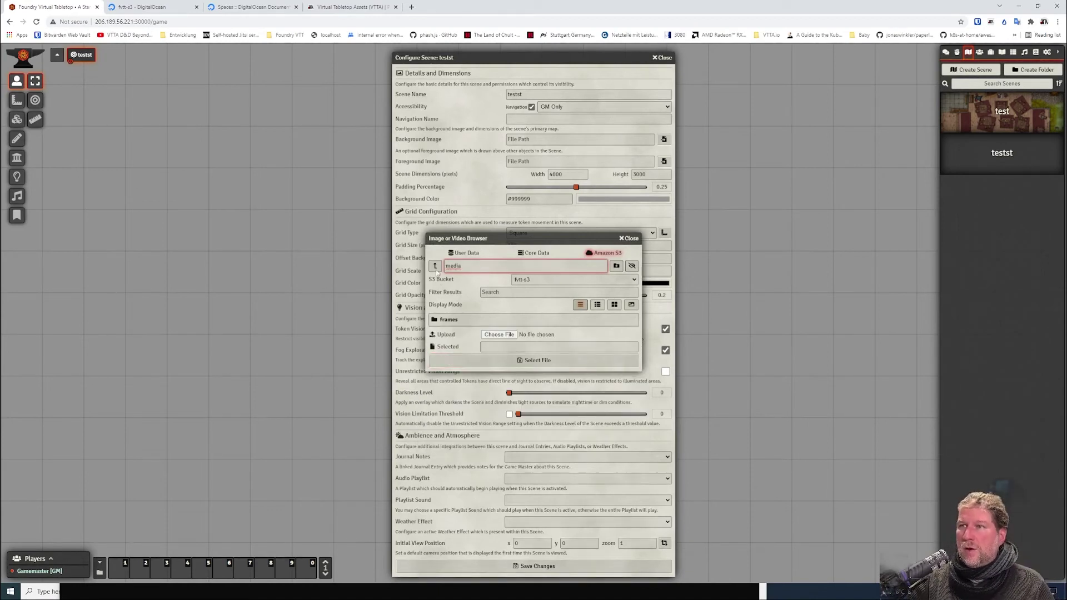
pyautogui.click(436, 269)
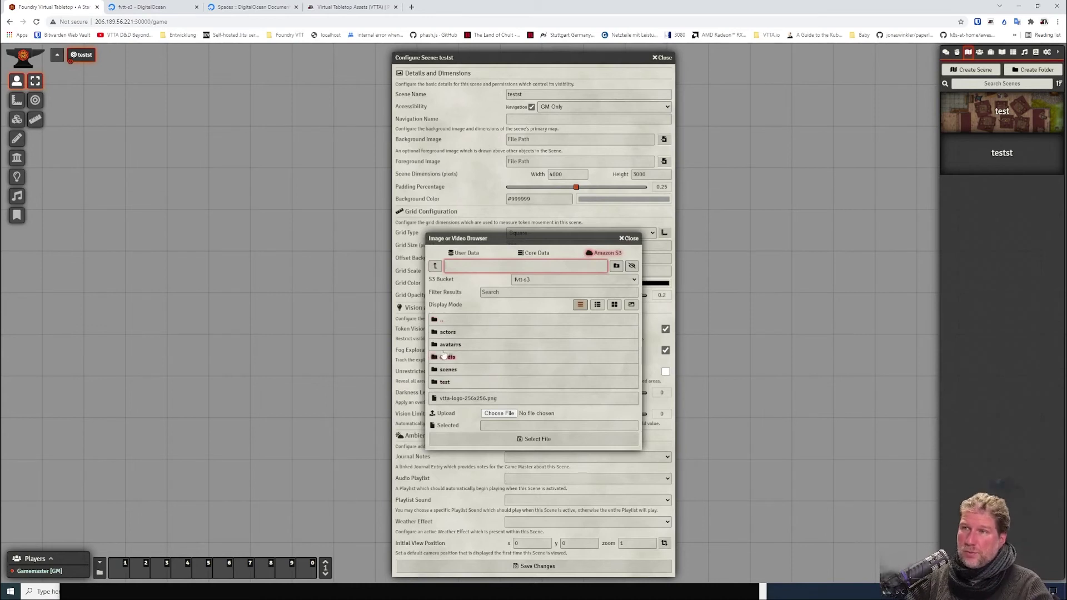
pyautogui.click(448, 370)
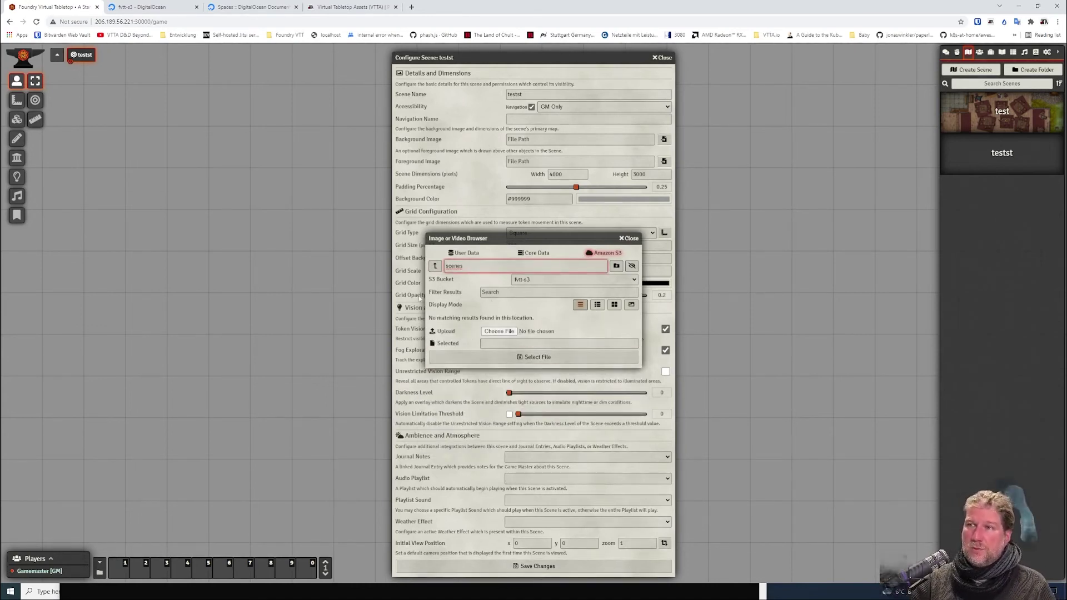
pyautogui.click(510, 332)
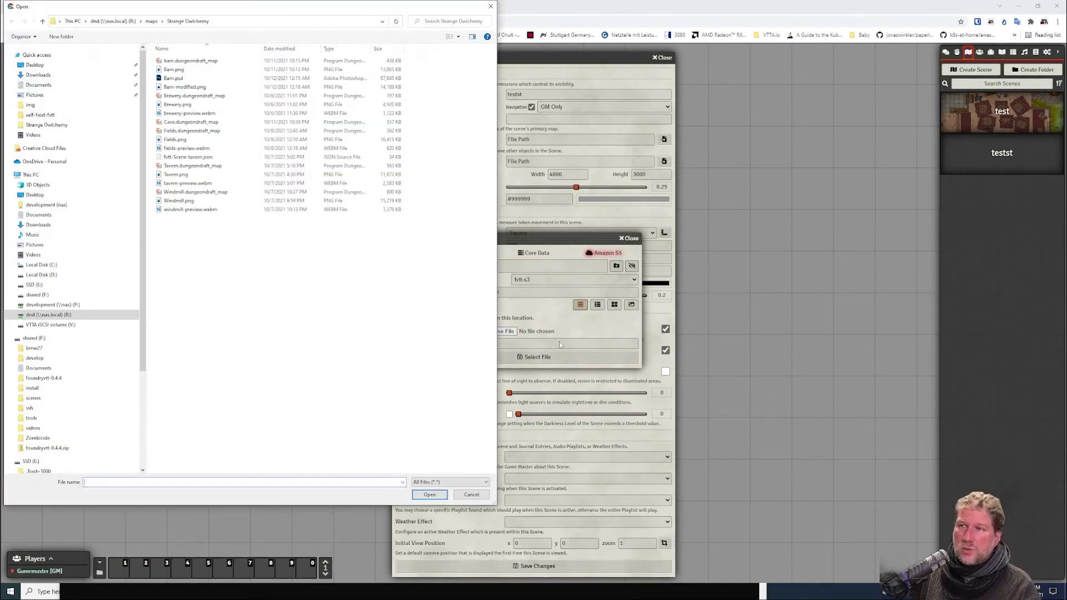
pyautogui.click(233, 139)
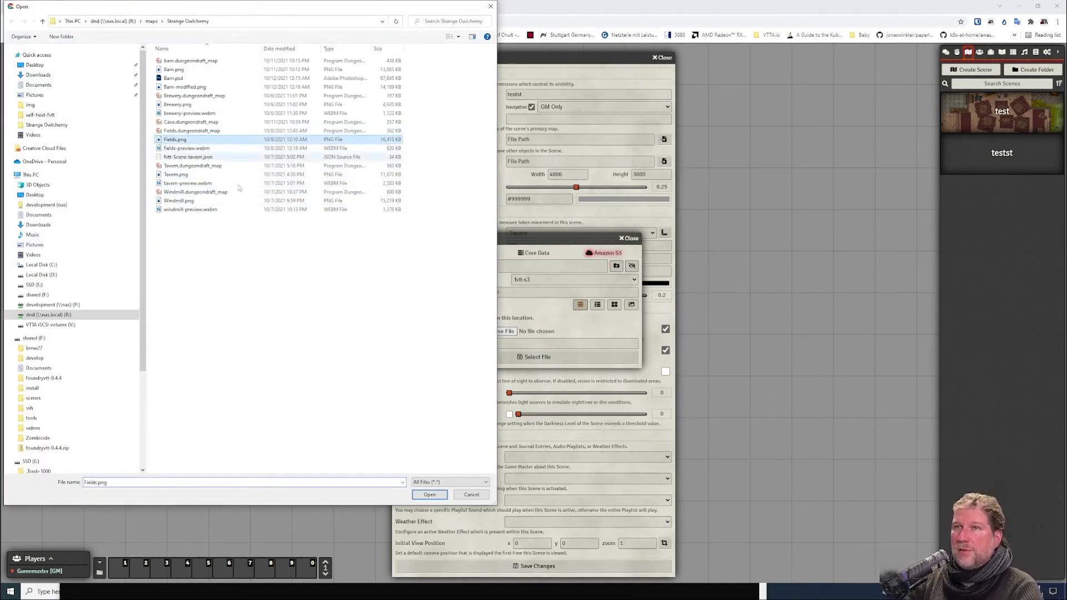
pyautogui.click(445, 496)
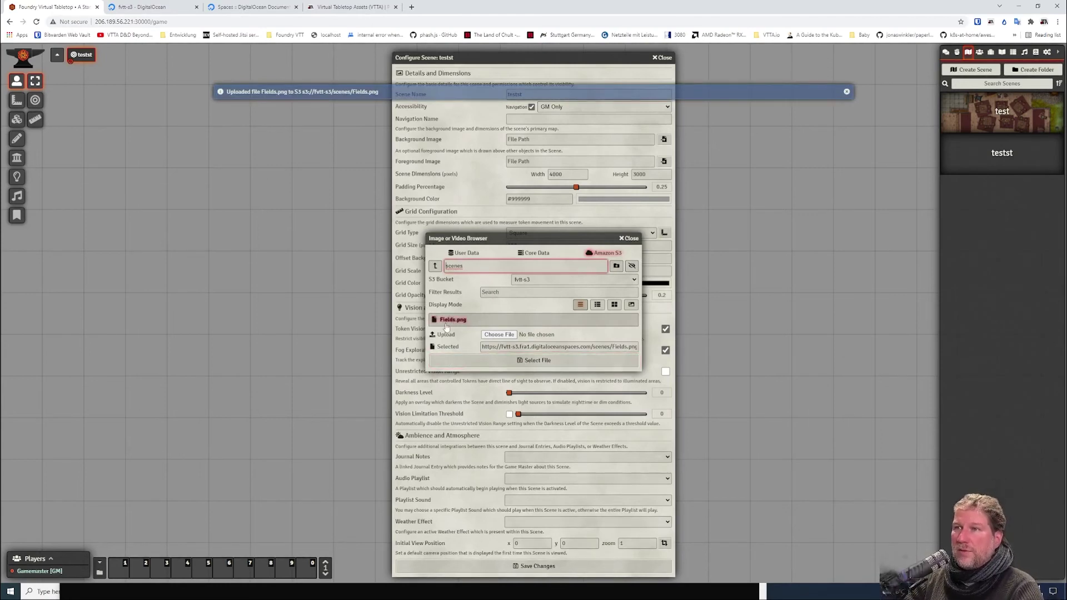
# Confirm Fields.png appears in the DigitalOcean scenes folder, then return to Foundry.
pyautogui.click(148, 8)
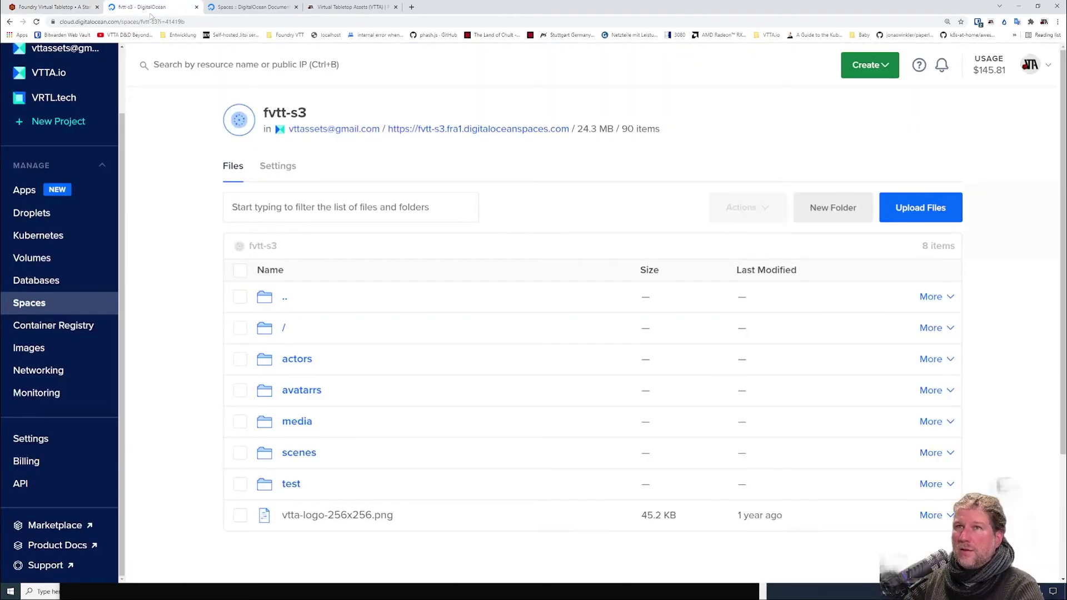
pyautogui.click(294, 453)
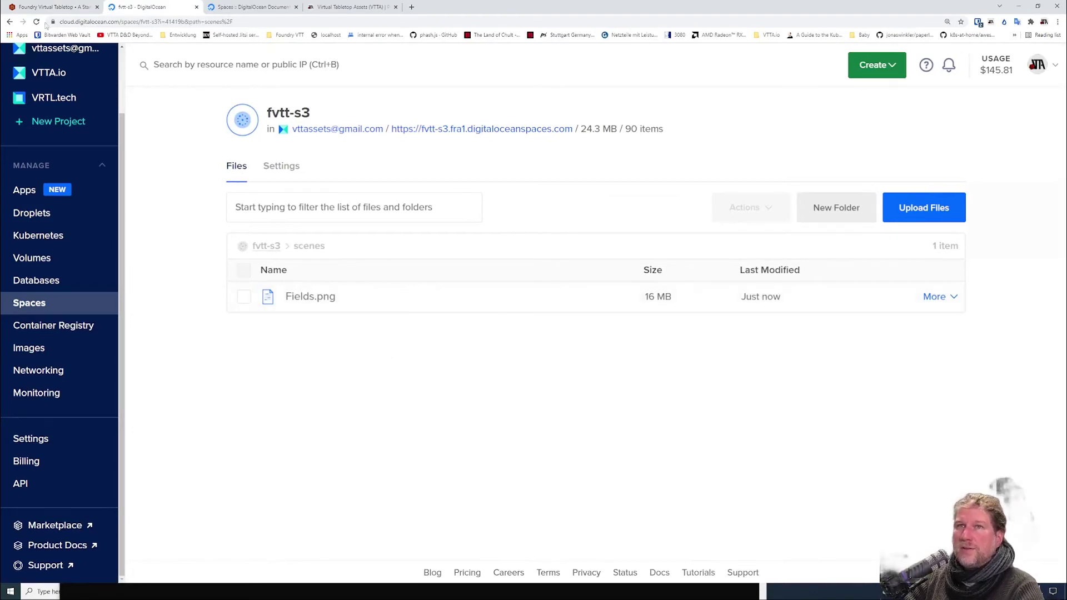
pyautogui.click(50, 7)
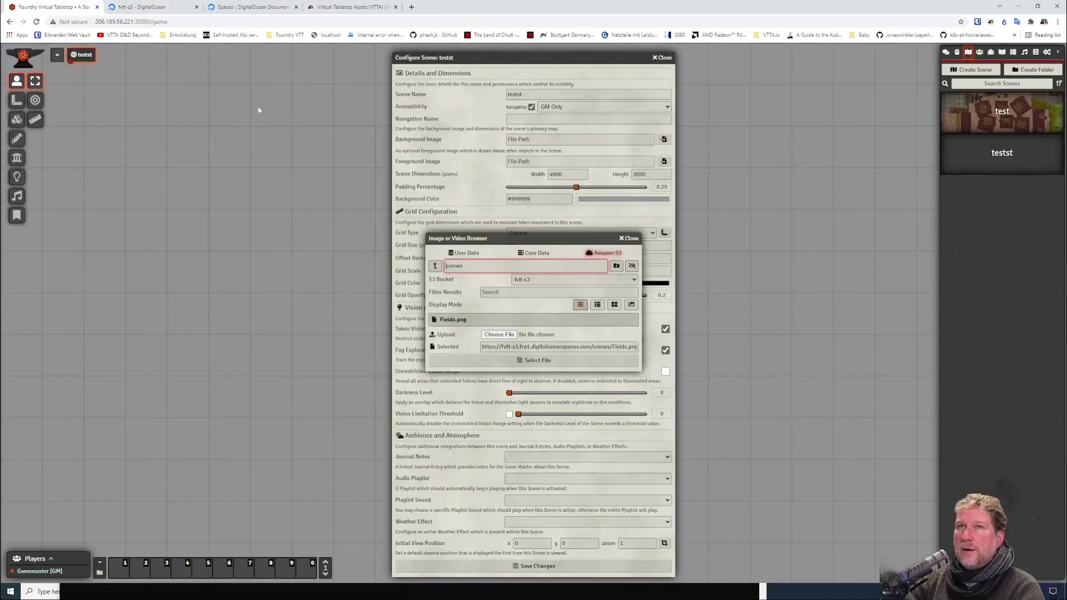
# Set Fields.png as testst's background and save, accepting the new scene dimensions.
pyautogui.click(537, 360)
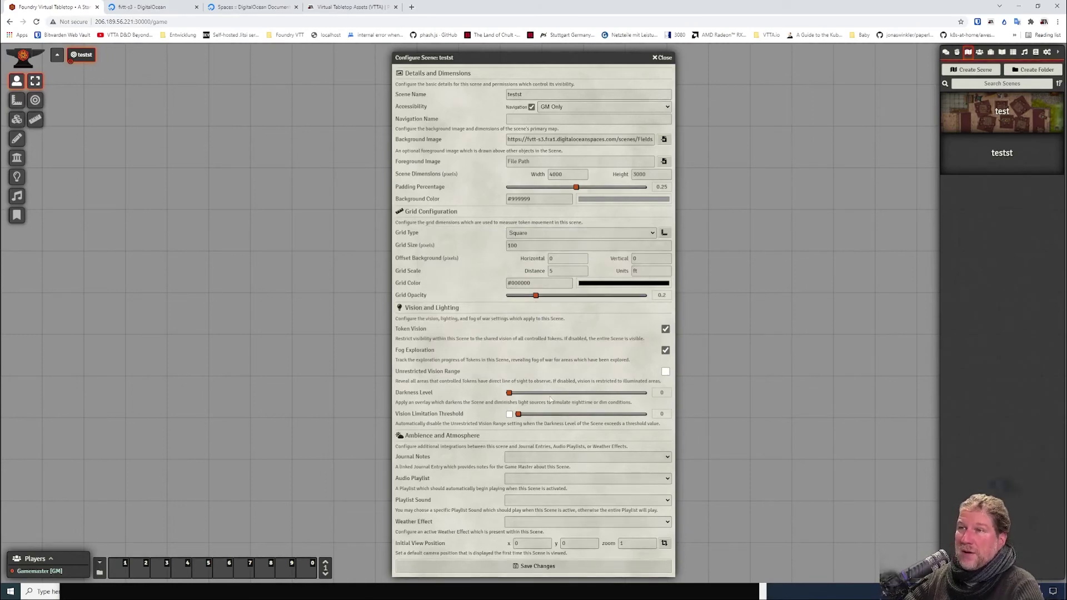
pyautogui.click(536, 566)
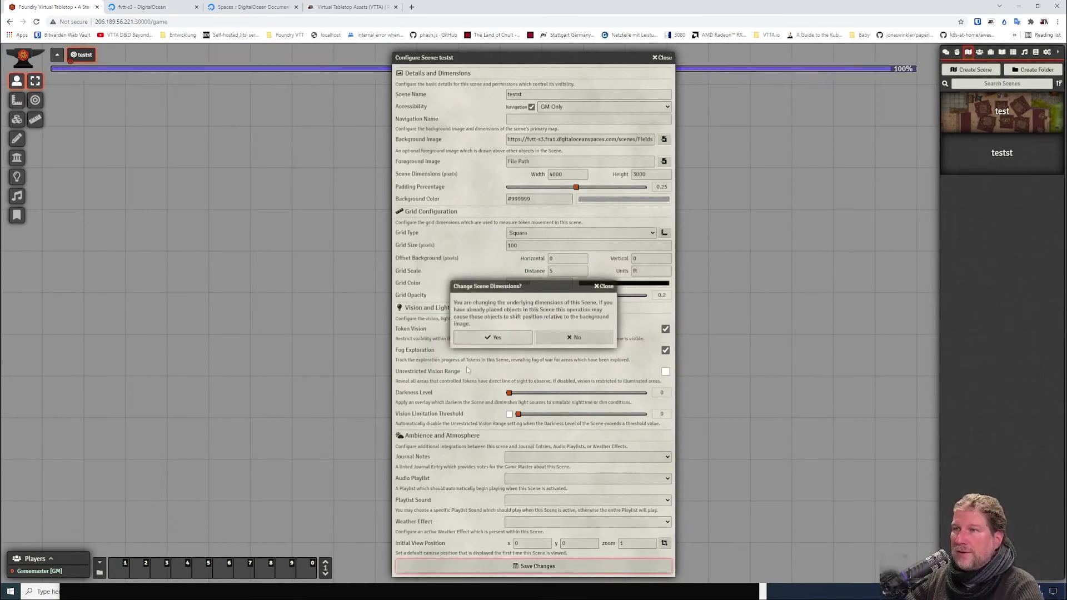
pyautogui.click(493, 338)
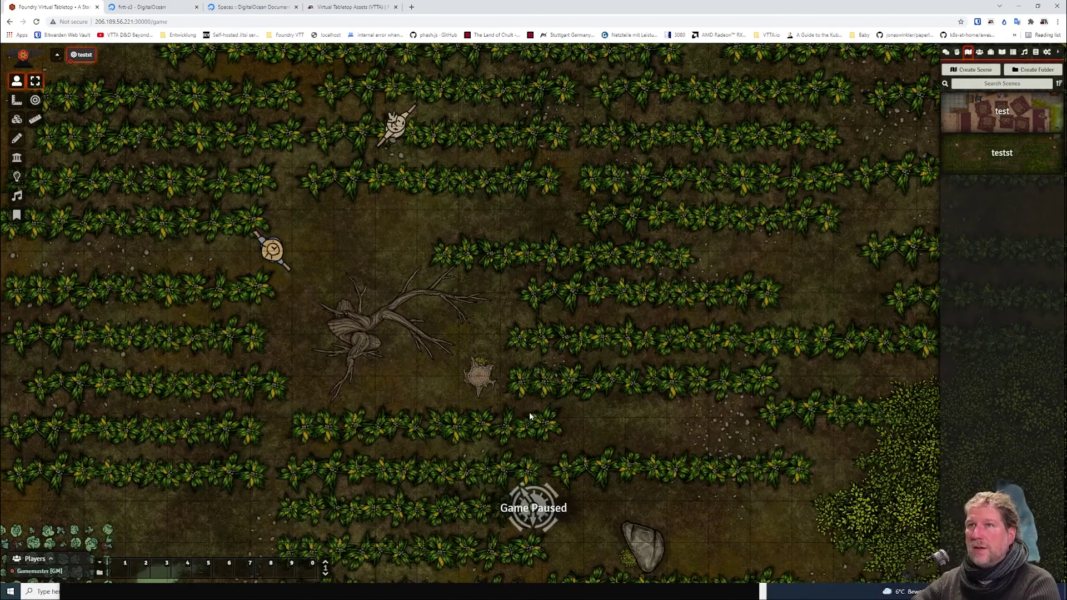
pyautogui.scroll(-5, 506, 341)
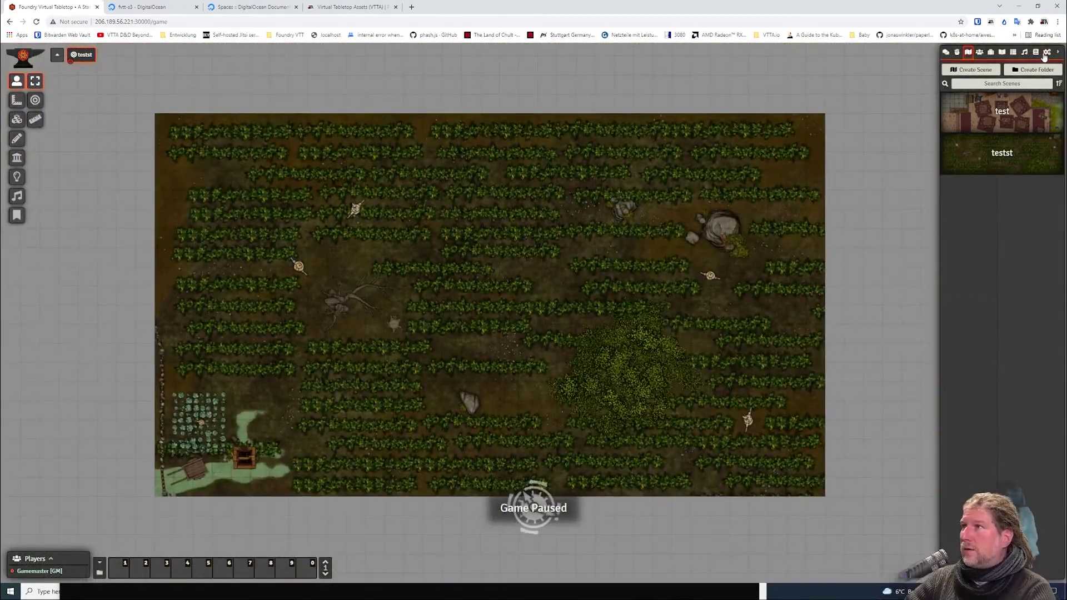
# Unlock the Shared Scenes compendium and drag the testst scene into it.
pyautogui.click(1035, 52)
pyautogui.rightClick(976, 383)
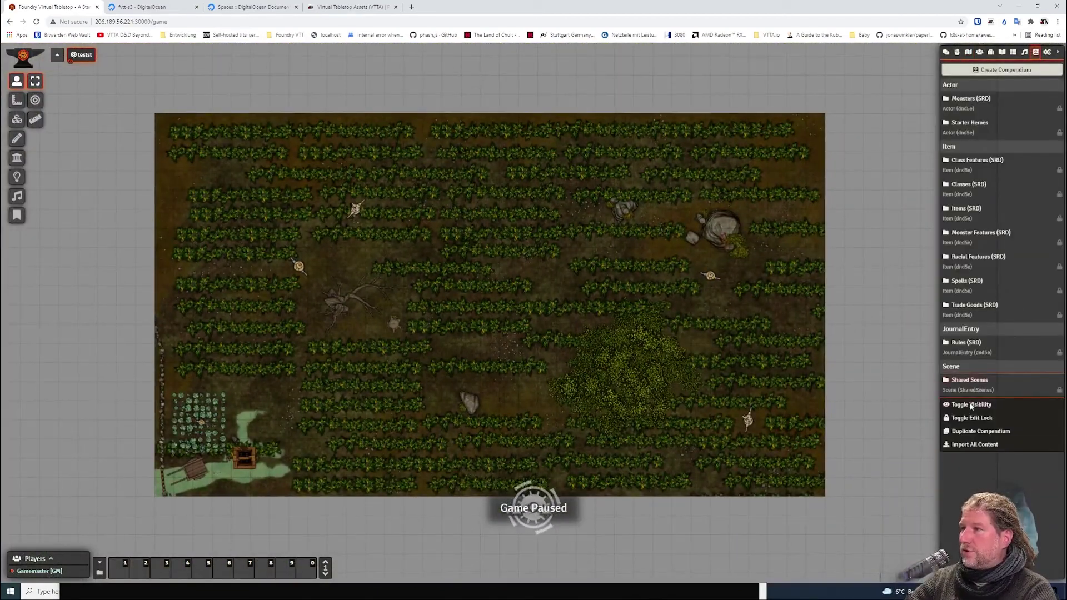
pyautogui.click(981, 418)
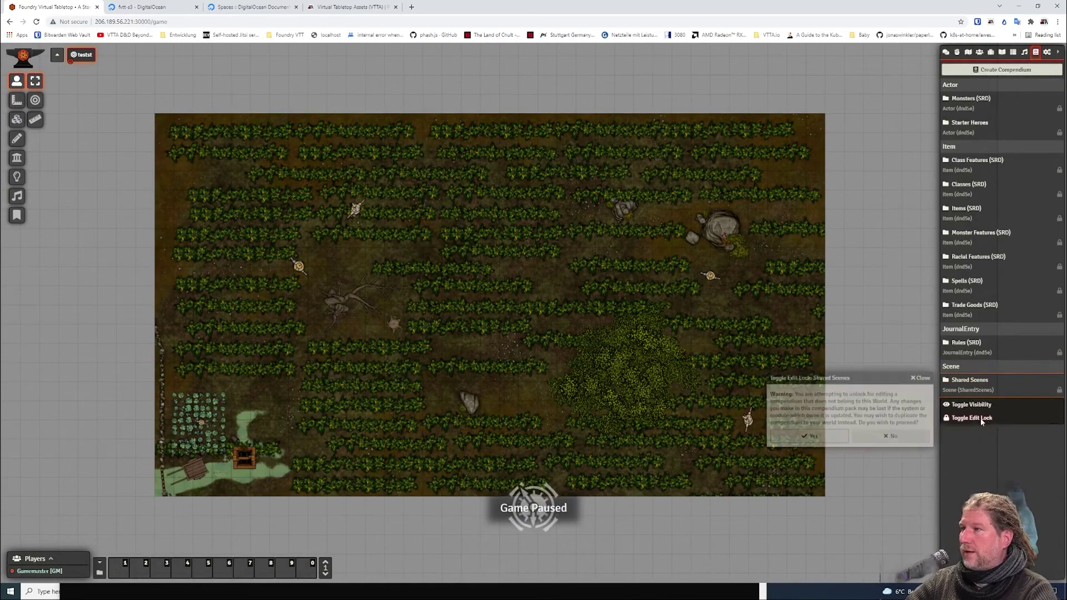
pyautogui.click(809, 436)
pyautogui.click(956, 380)
pyautogui.click(968, 52)
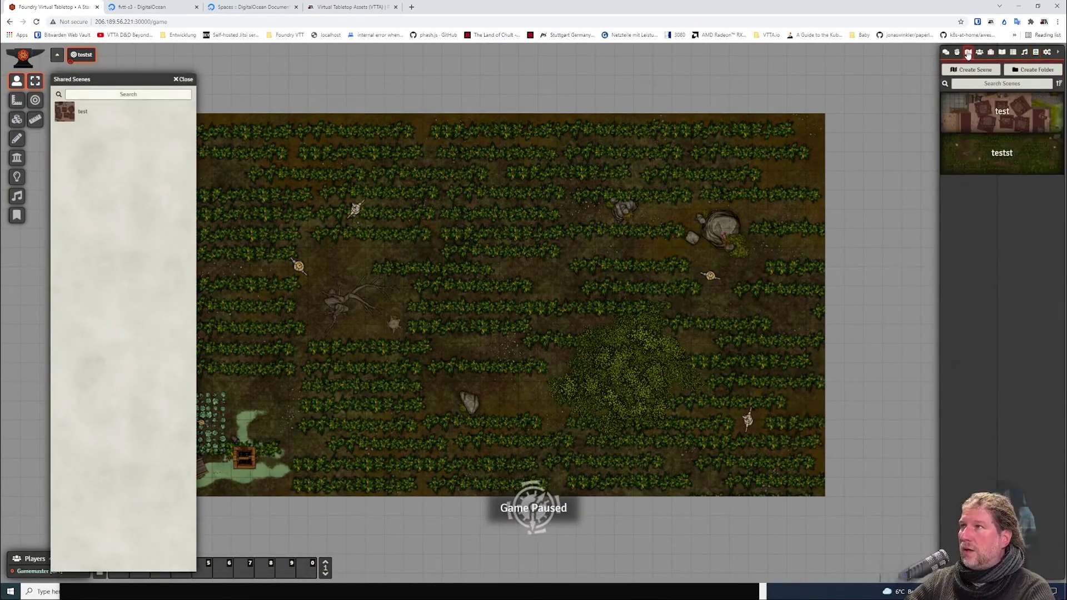
pyautogui.moveTo(984, 168); pyautogui.dragTo(284, 212)
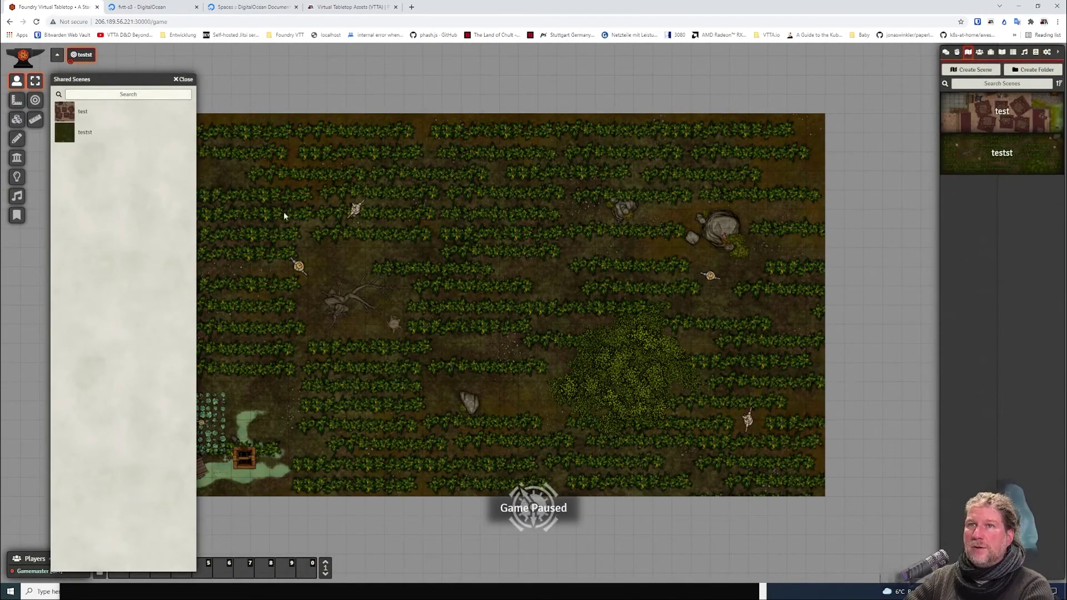
pyautogui.press('Escape')
pyautogui.press('Escape')
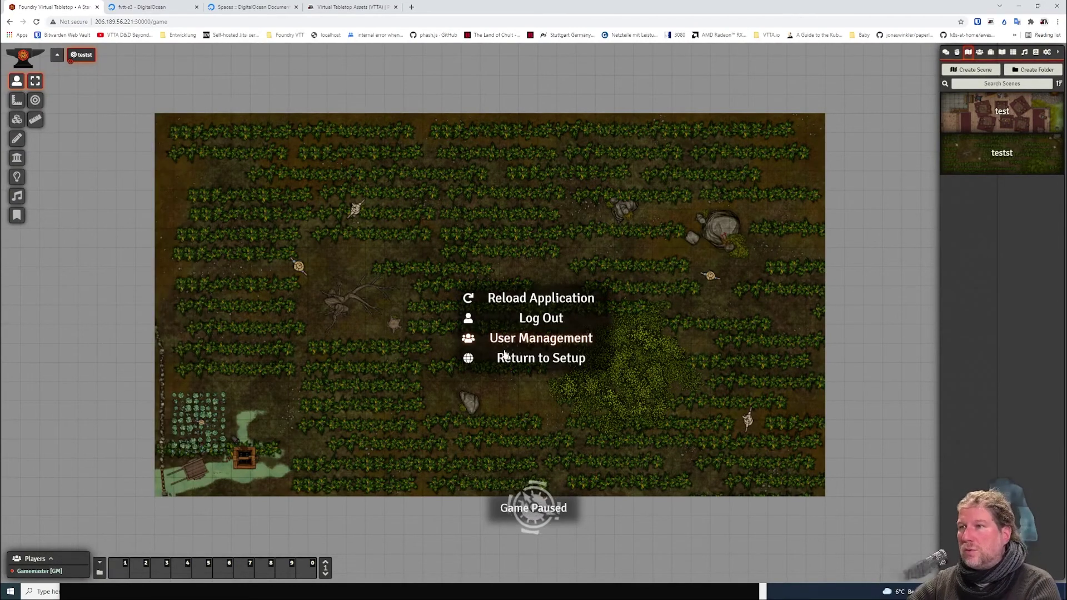
# Return to setup, launch another world and check its active modules.
pyautogui.click(502, 358)
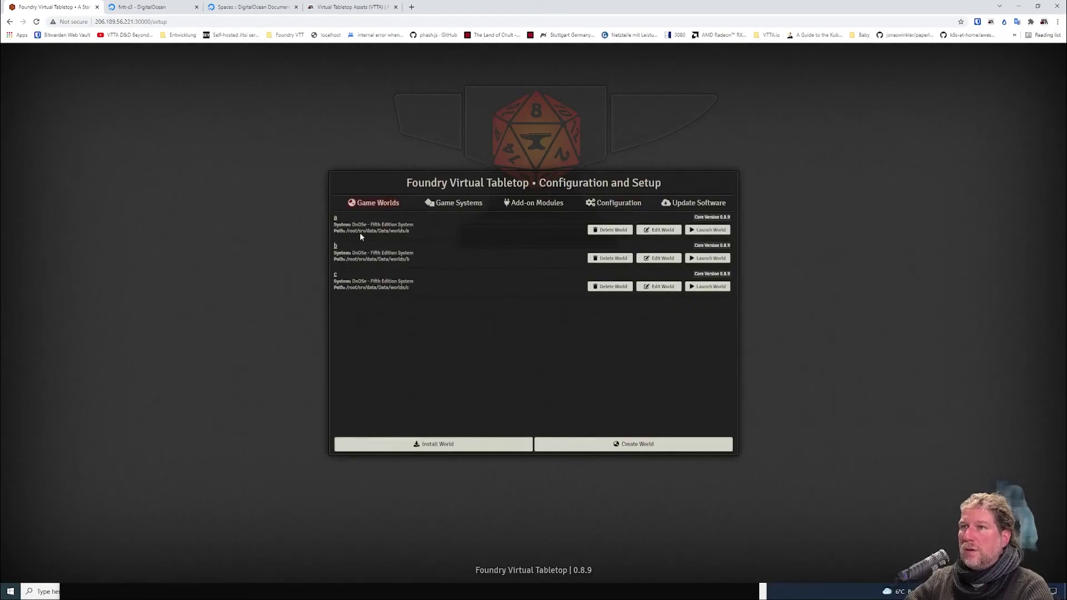
pyautogui.click(611, 228)
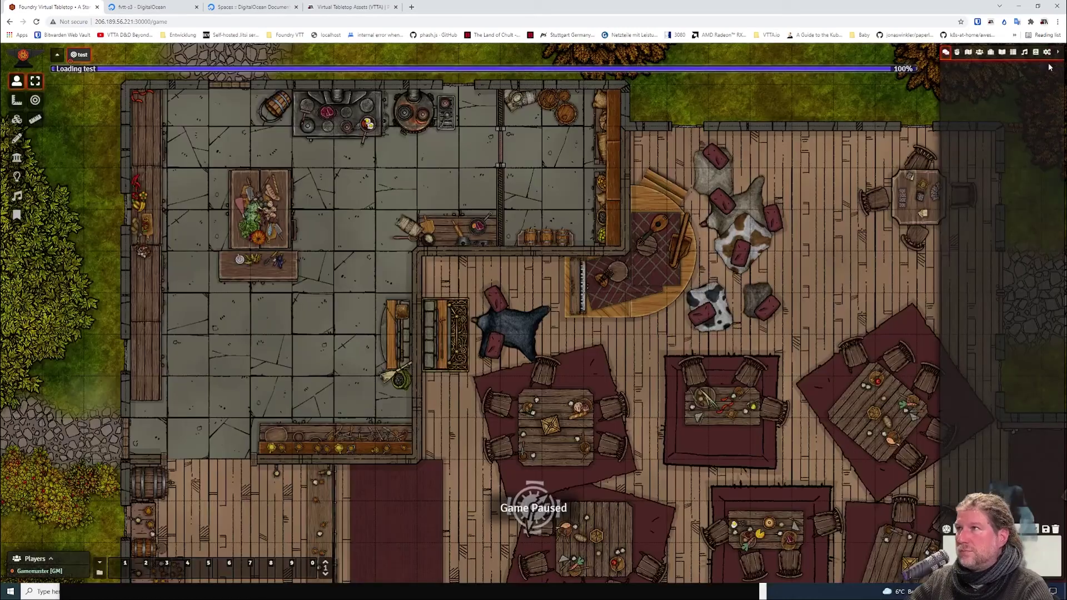
pyautogui.click(1048, 55)
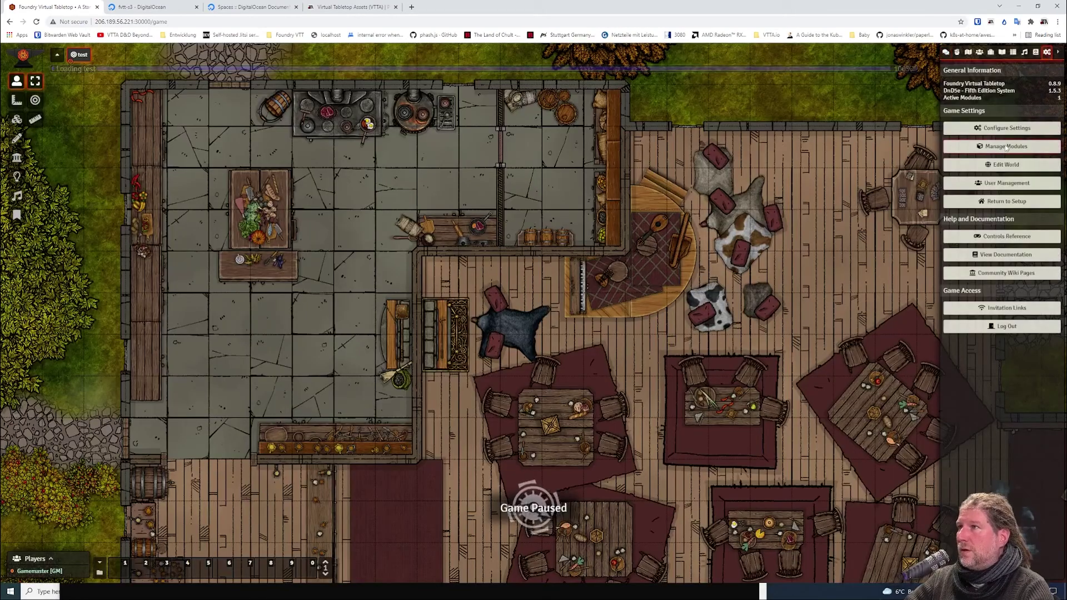
pyautogui.click(1007, 146)
pyautogui.click(669, 164)
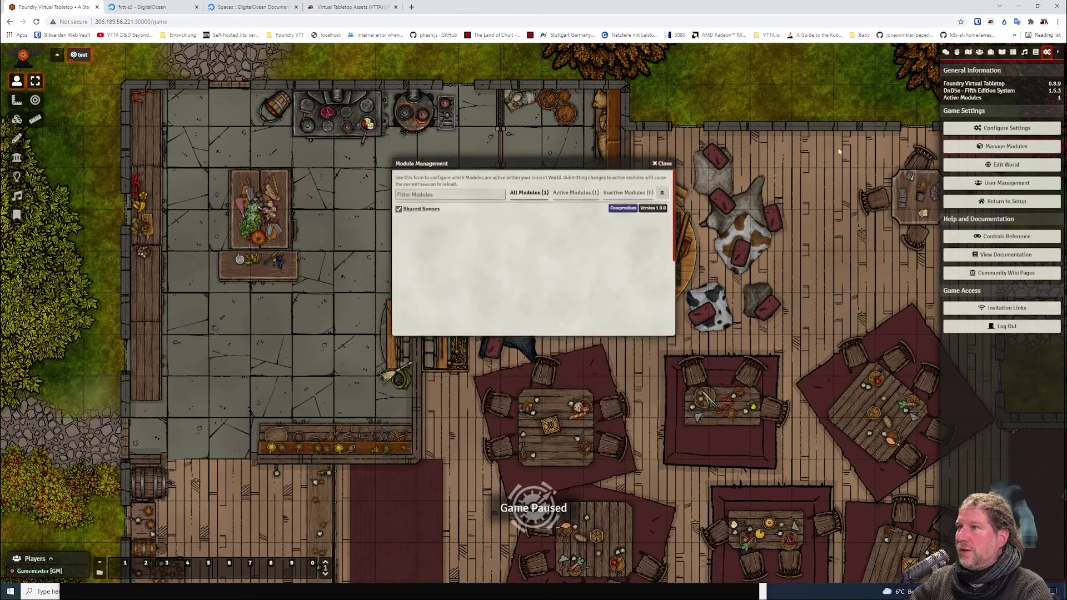
# Import testst from the Shared Scenes compendium and save its settings.
pyautogui.click(1036, 52)
pyautogui.click(970, 380)
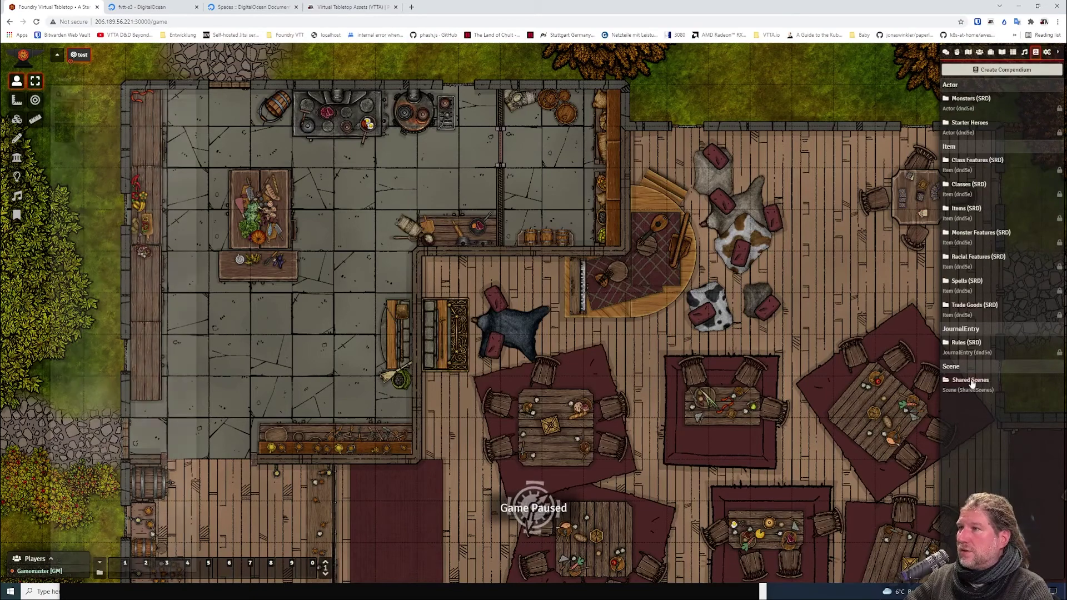
pyautogui.rightClick(87, 139)
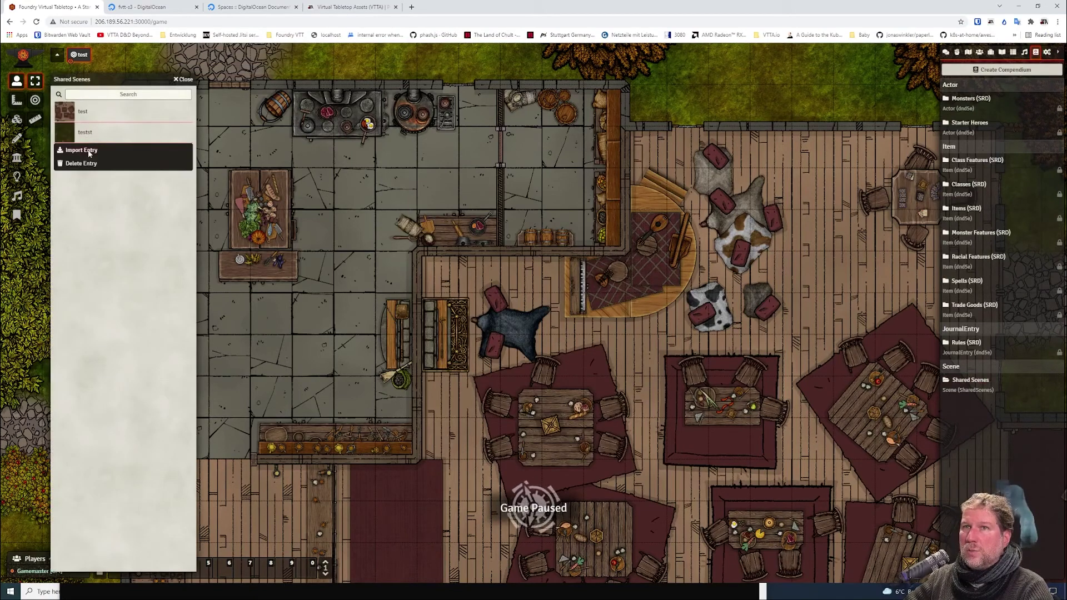
pyautogui.click(82, 150)
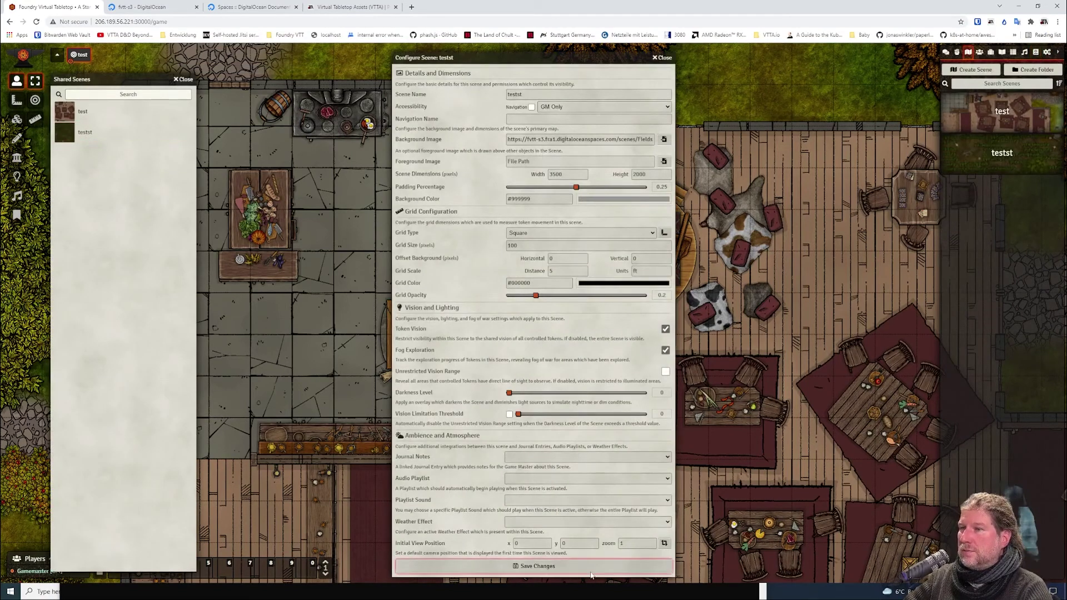
pyautogui.click(584, 566)
pyautogui.press('Escape')
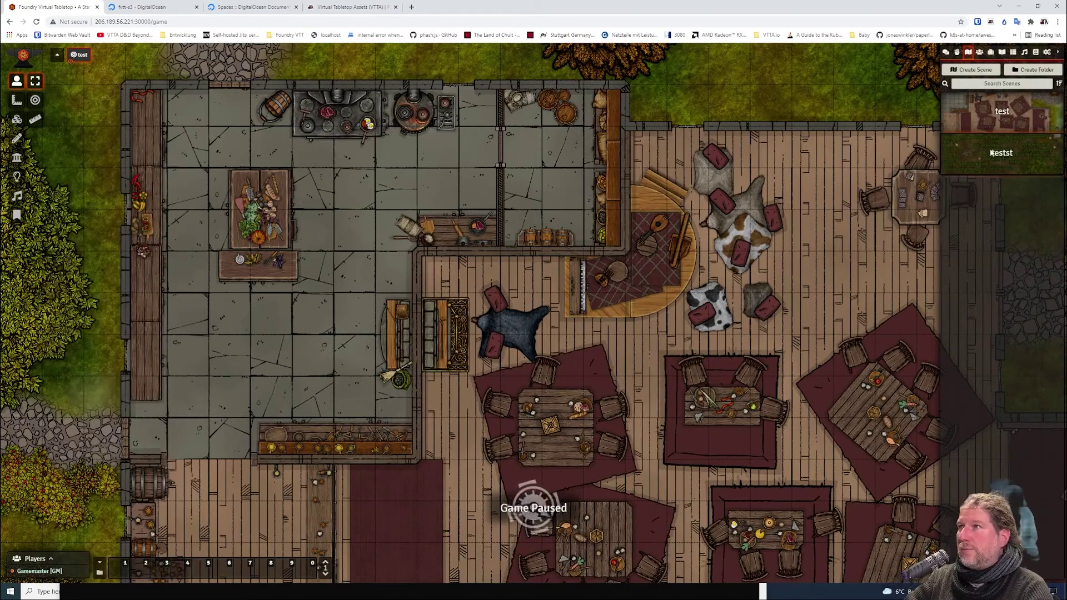
# View the imported testst scene showing the Fields map.
pyautogui.rightClick(978, 154)
pyautogui.click(961, 178)
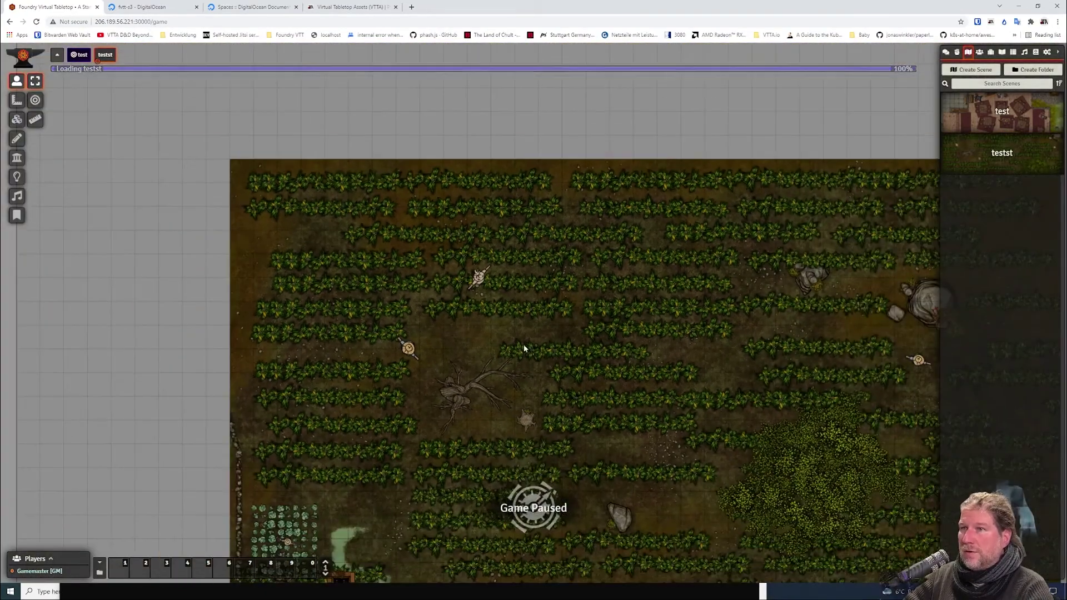
pyautogui.scroll(-2, 405, 211)
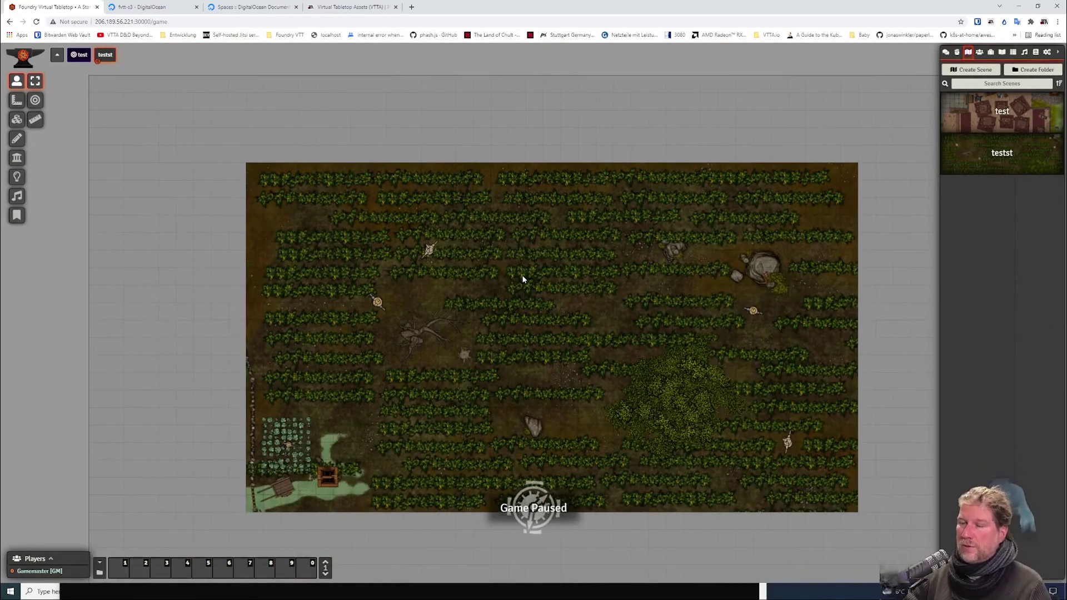
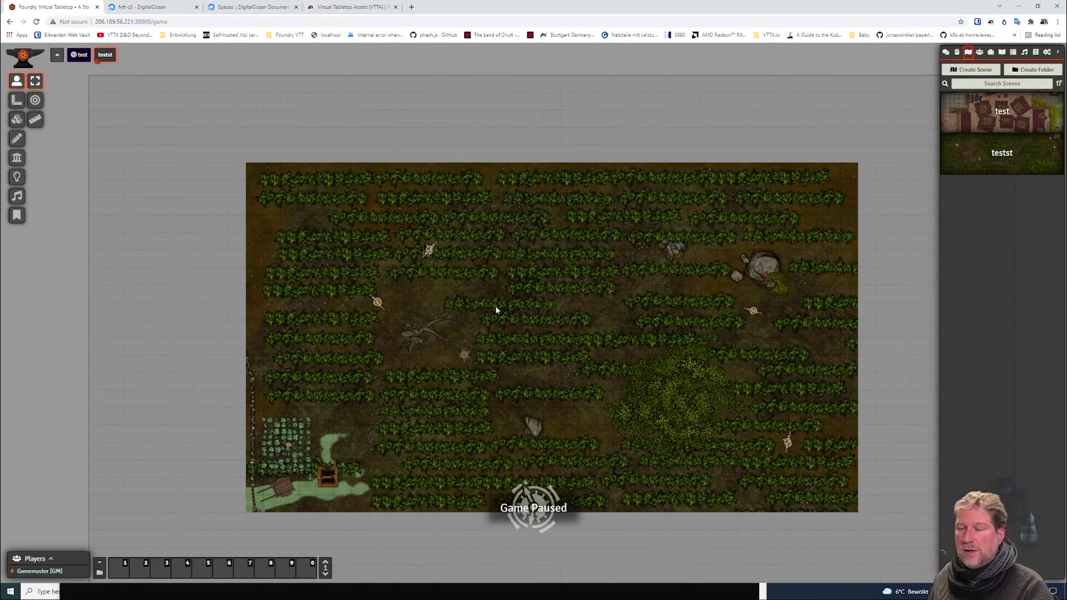
# Check the CDN setting in the fvtt-s3 Space settings.
pyautogui.moveTo(364, 283); pyautogui.dragTo(292, 261)
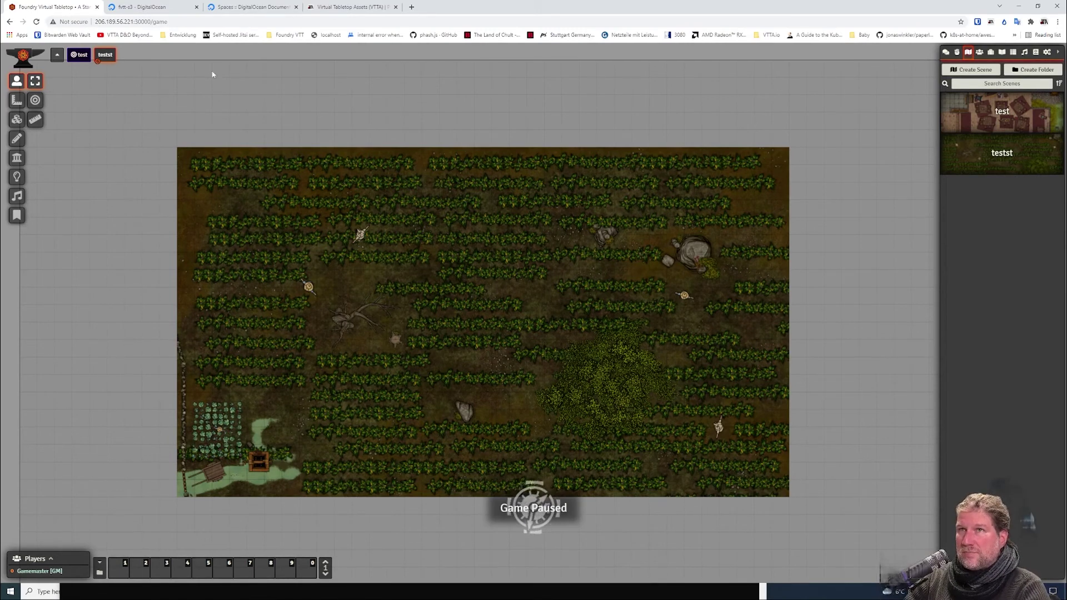
pyautogui.click(249, 8)
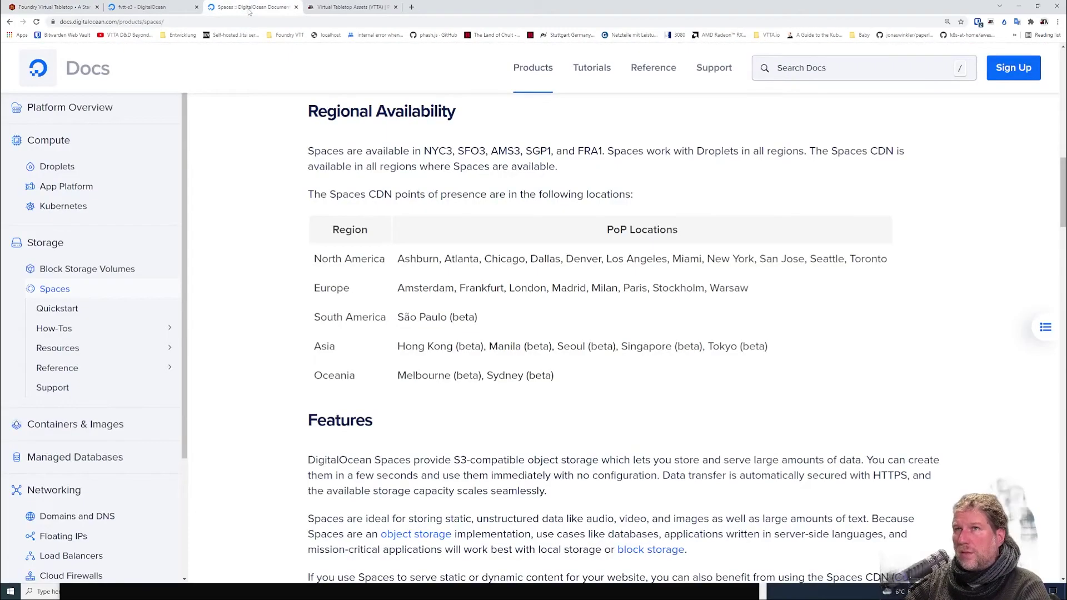
pyautogui.scroll(1, 294, 309)
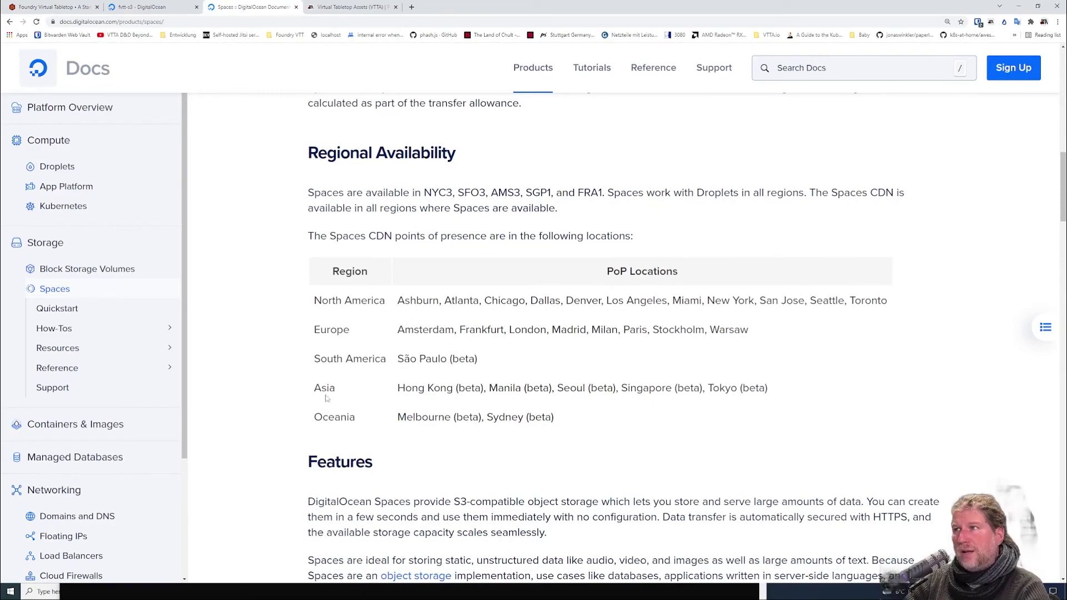
pyautogui.scroll(2, 326, 394)
pyautogui.scroll(2, 327, 396)
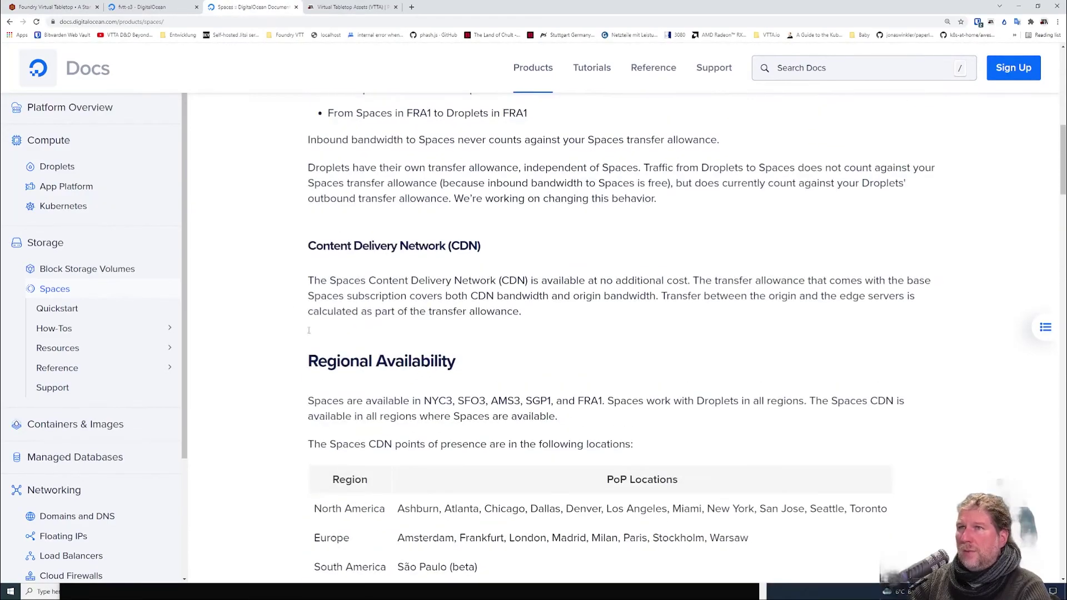
pyautogui.click(143, 8)
pyautogui.click(294, 167)
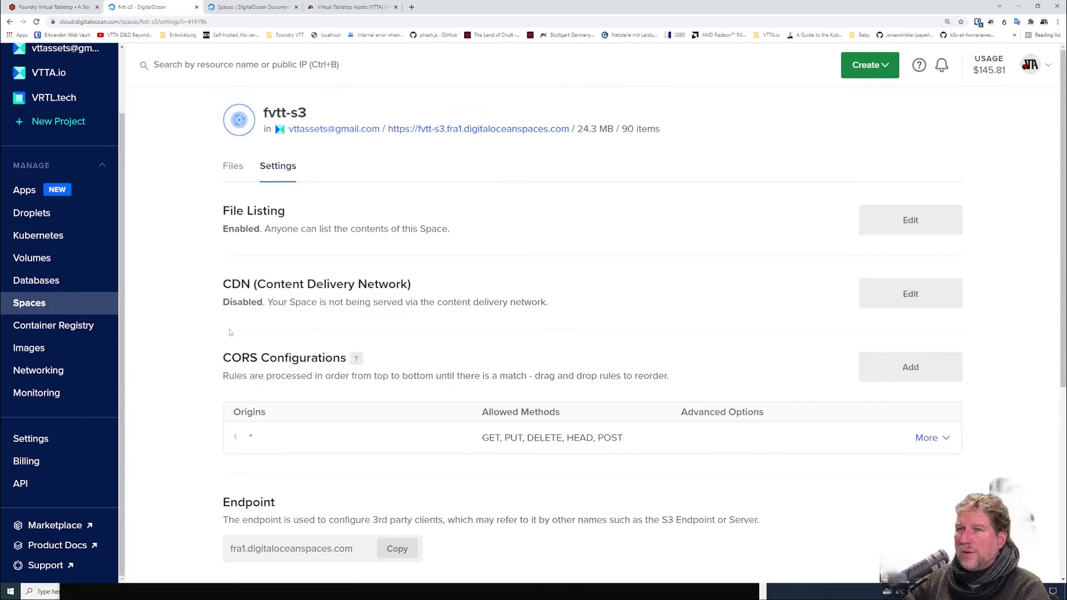
pyautogui.moveTo(225, 284); pyautogui.dragTo(420, 287)
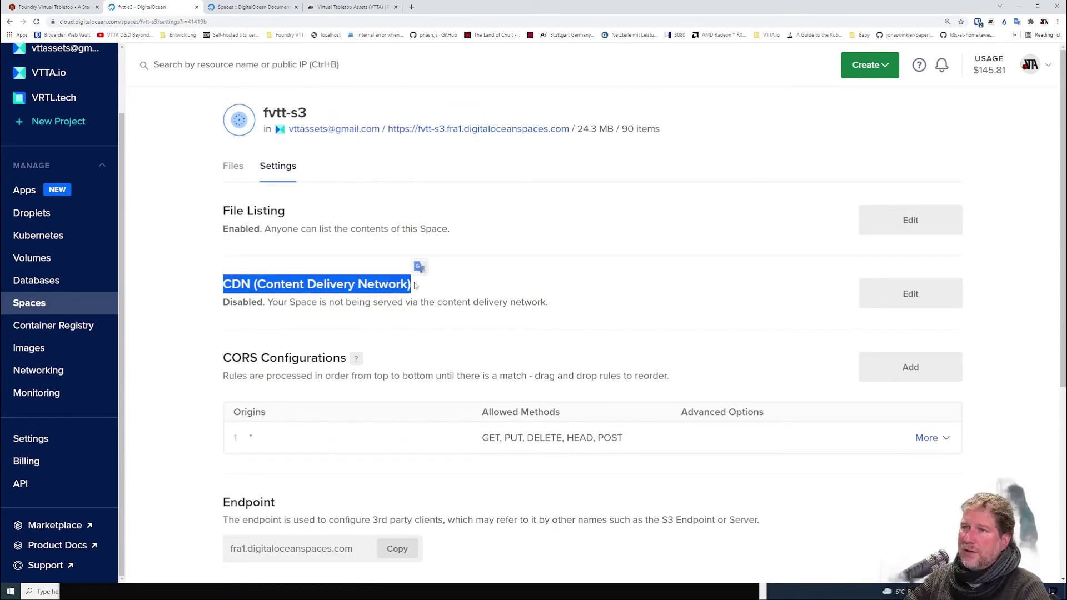
pyautogui.click(414, 286)
# In the Spaces docs' Regional Availability table, highlight Europe, Frankfurt and Warsaw.
pyautogui.click(253, 7)
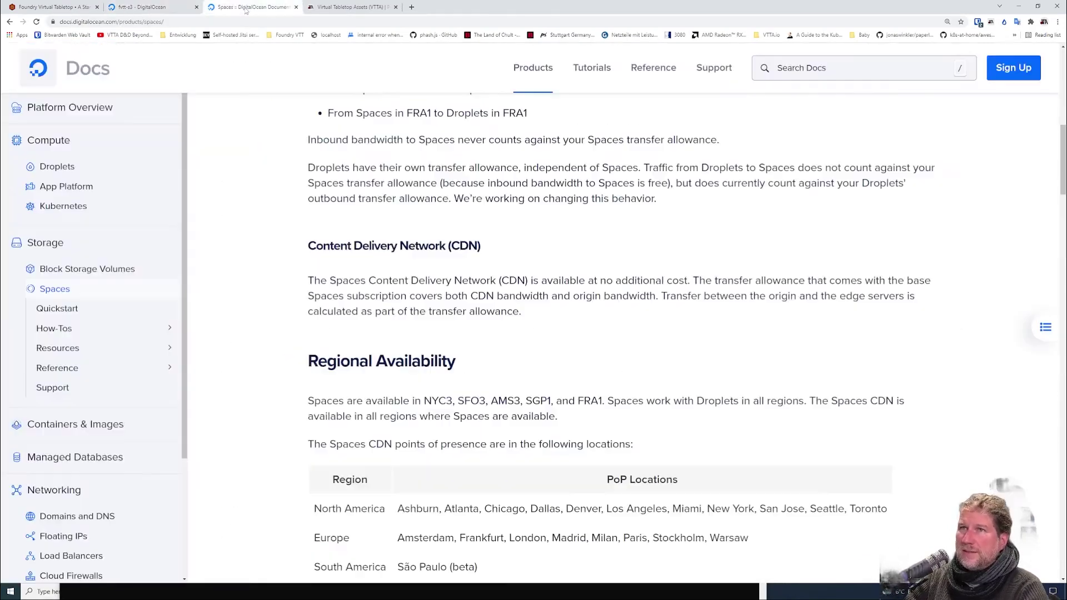
pyautogui.scroll(-4, 403, 324)
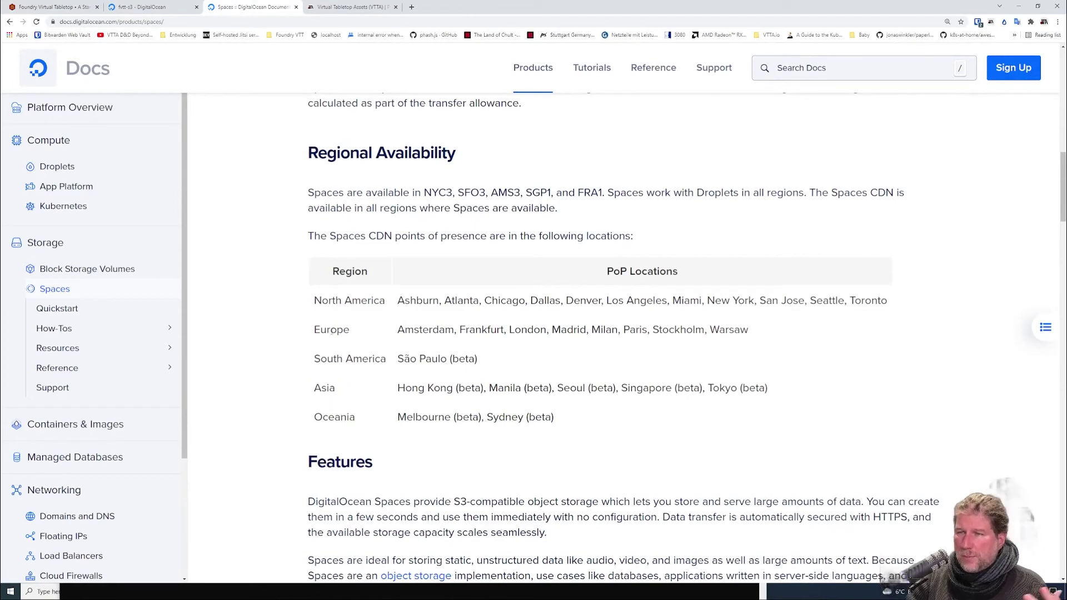
pyautogui.doubleClick(332, 331)
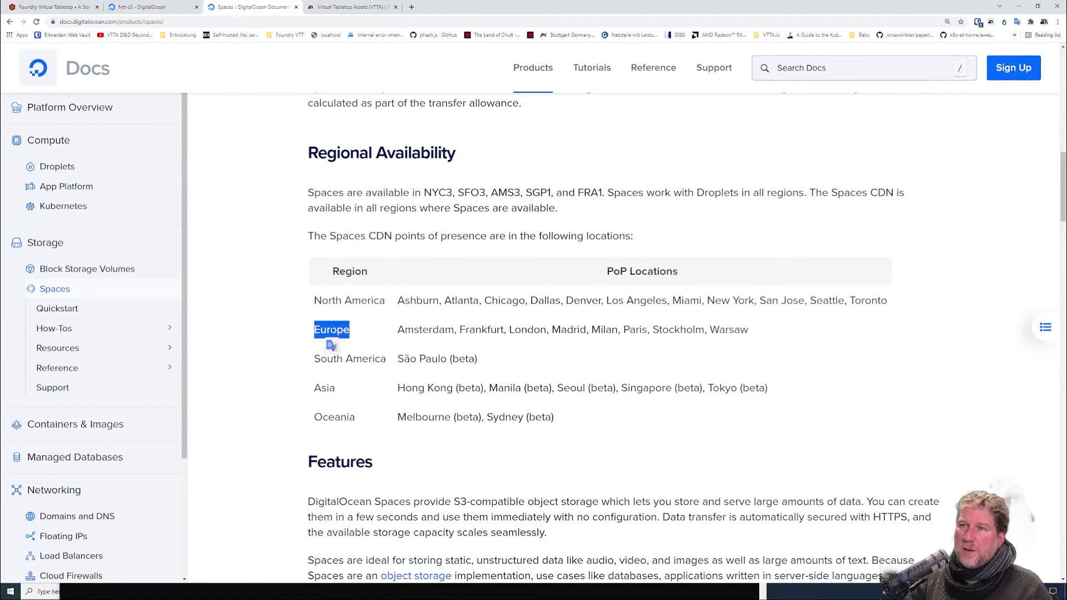
pyautogui.click(475, 328)
pyautogui.doubleClick(475, 329)
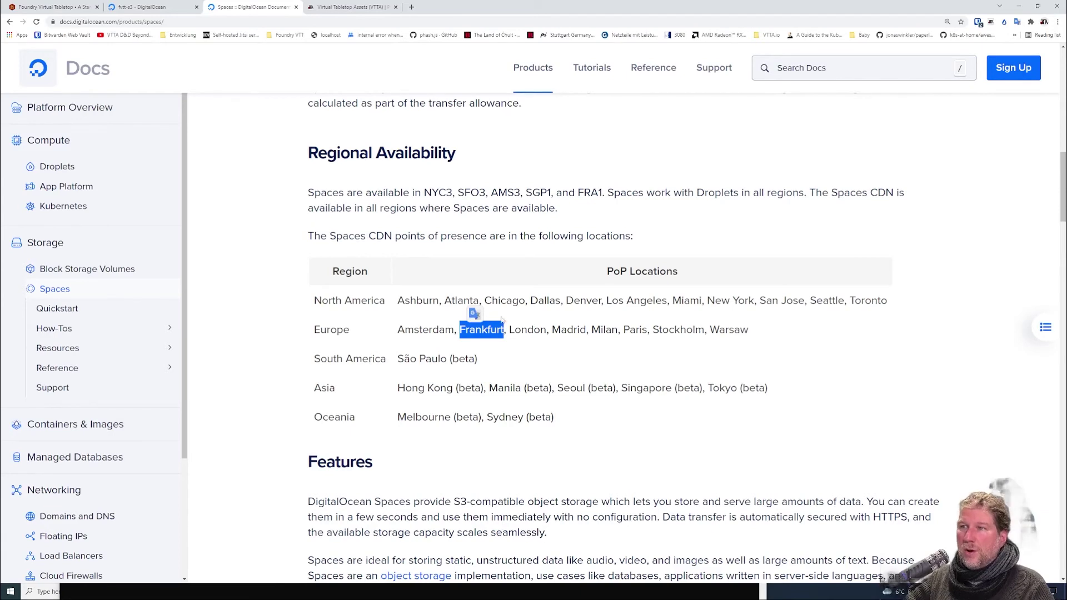
pyautogui.doubleClick(729, 330)
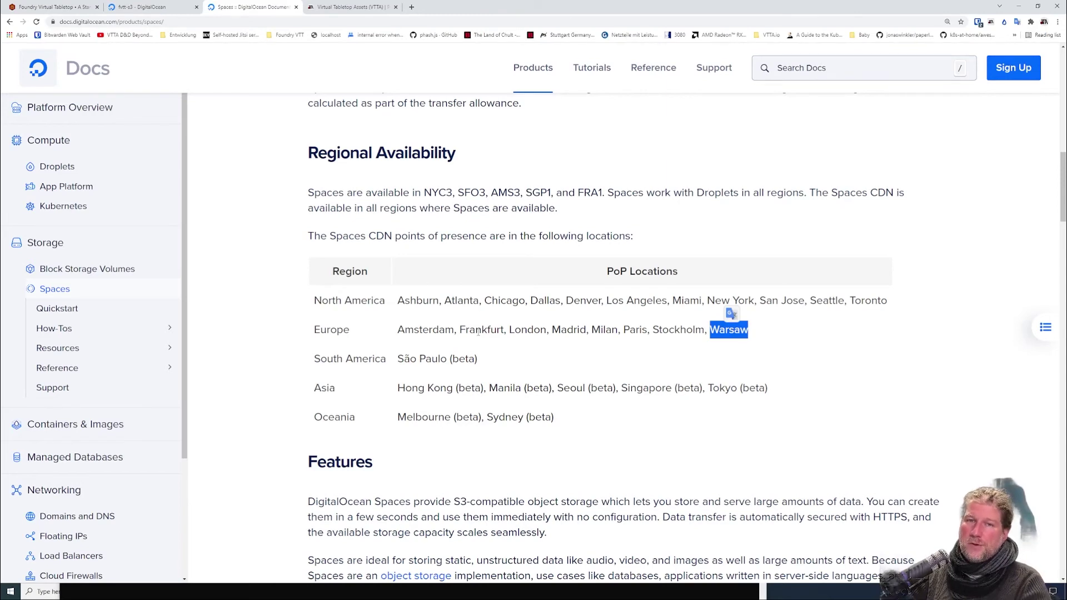
pyautogui.click(478, 332)
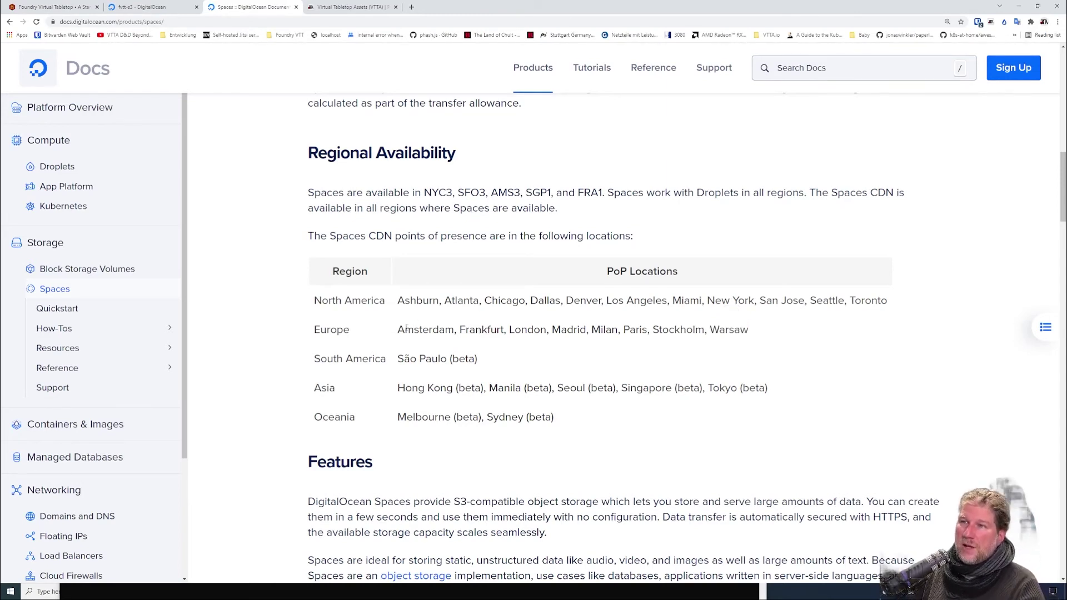
pyautogui.moveTo(398, 330); pyautogui.dragTo(581, 328)
pyautogui.click(606, 328)
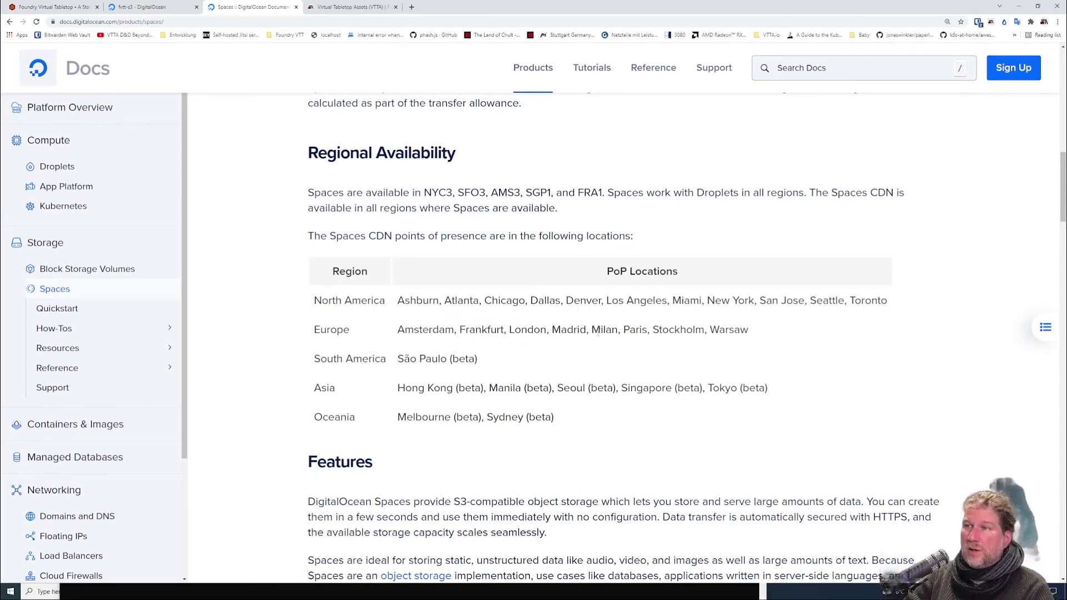
# Highlight Amsterdam, Frankfurt, Dallas and Los Angeles CDN locations, then leave the docs.
pyautogui.moveTo(398, 330); pyautogui.dragTo(521, 330)
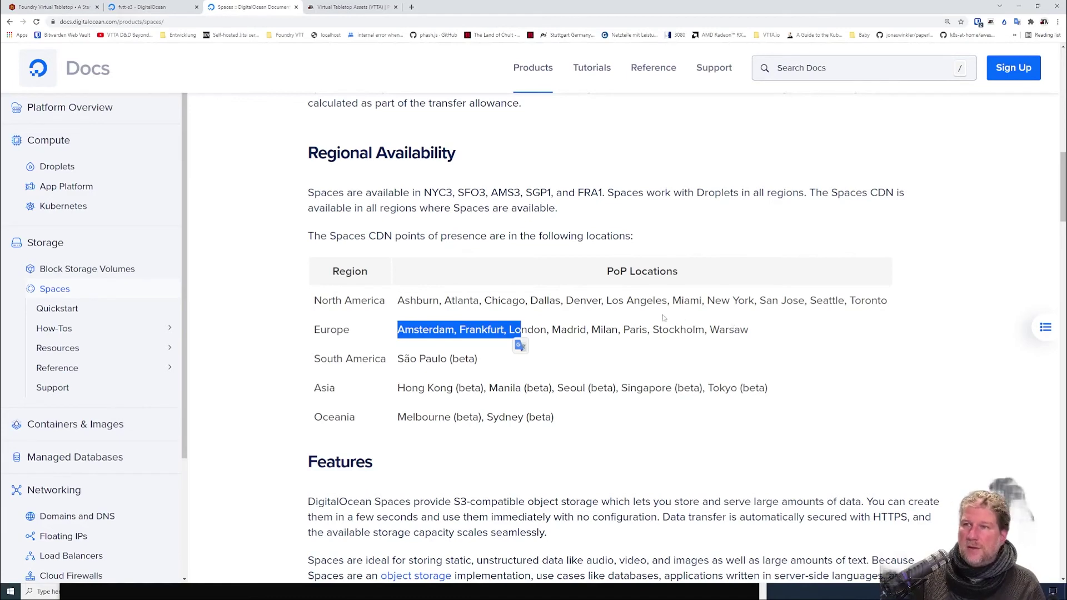
pyautogui.doubleClick(546, 300)
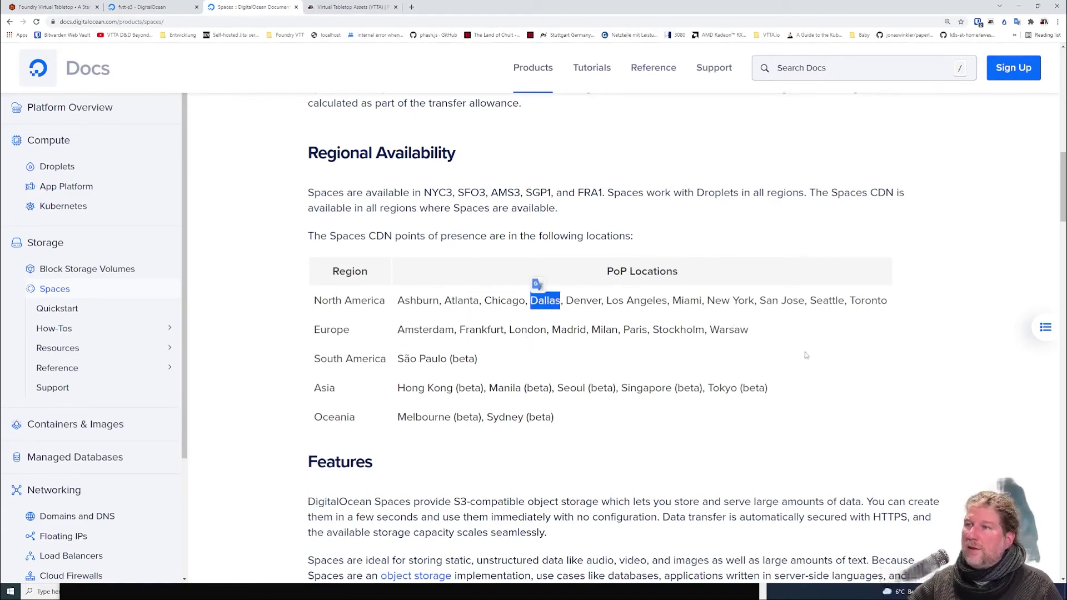
pyautogui.doubleClick(646, 300)
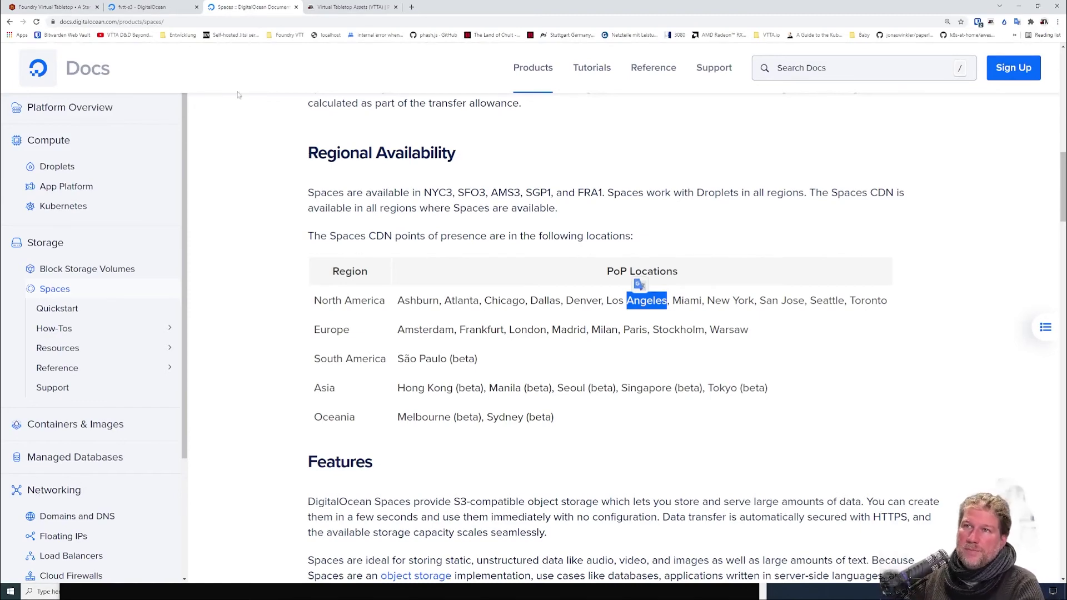
pyautogui.click(56, 7)
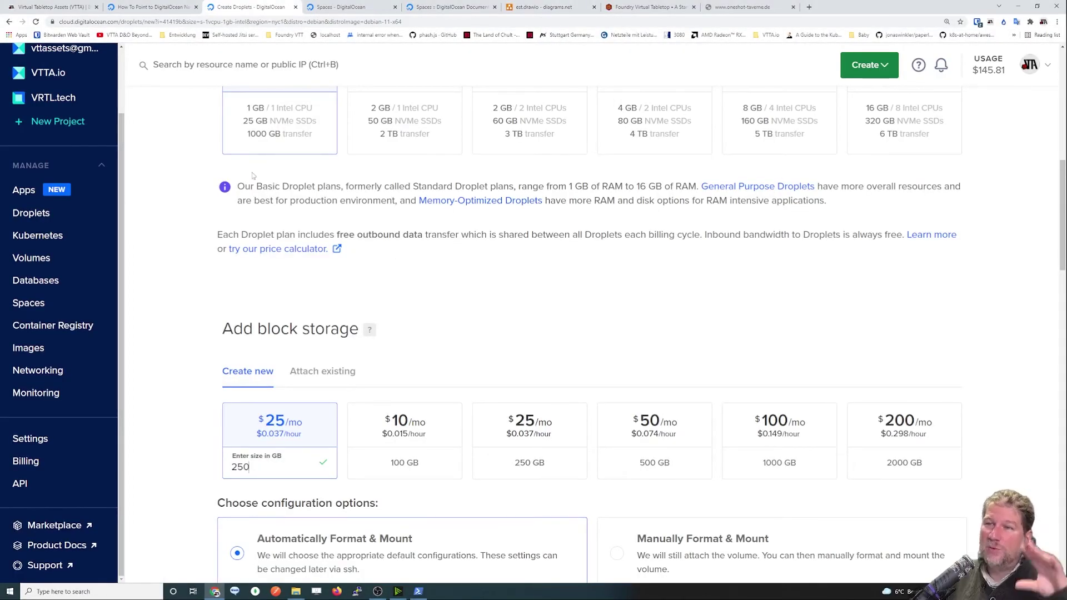
# Remove the 250 GB block storage volume from the new droplet.
pyautogui.scroll(-2, 265, 283)
pyautogui.moveTo(370, 210)
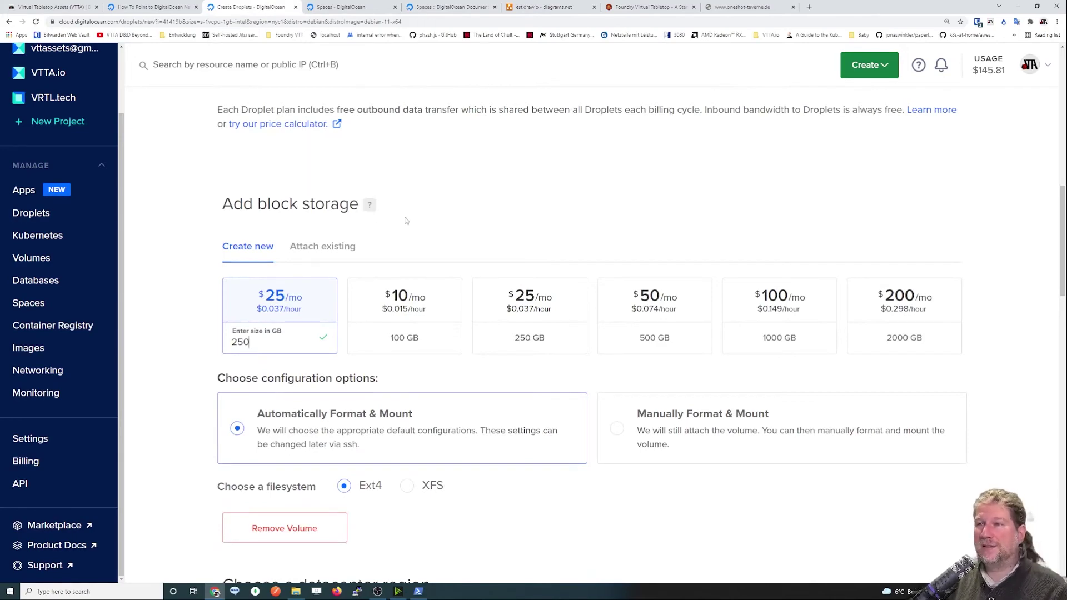
pyautogui.scroll(3, 405, 225)
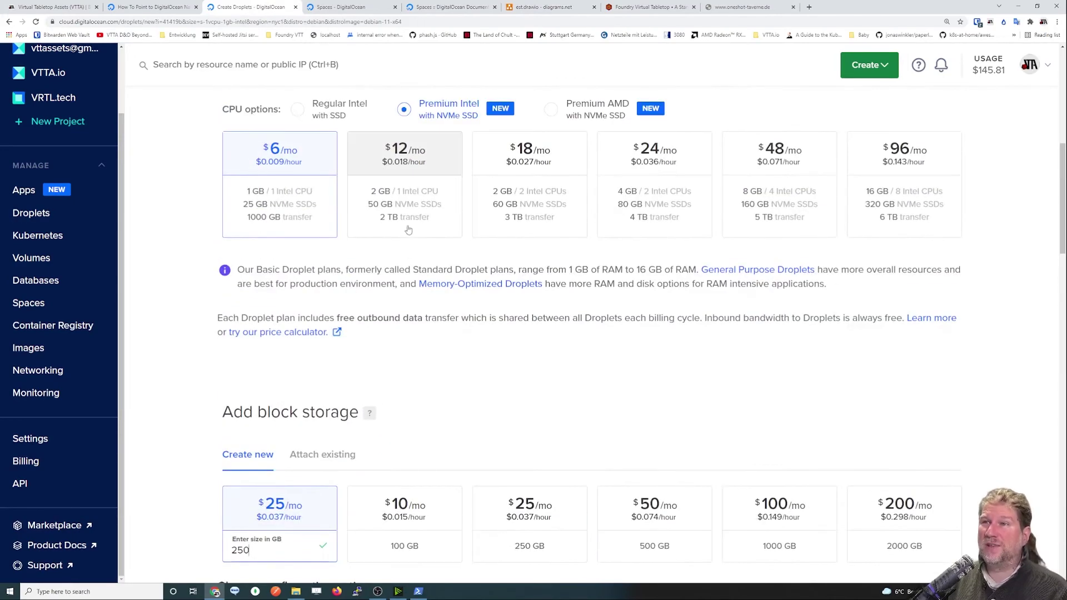
pyautogui.moveTo(246, 206); pyautogui.dragTo(277, 192)
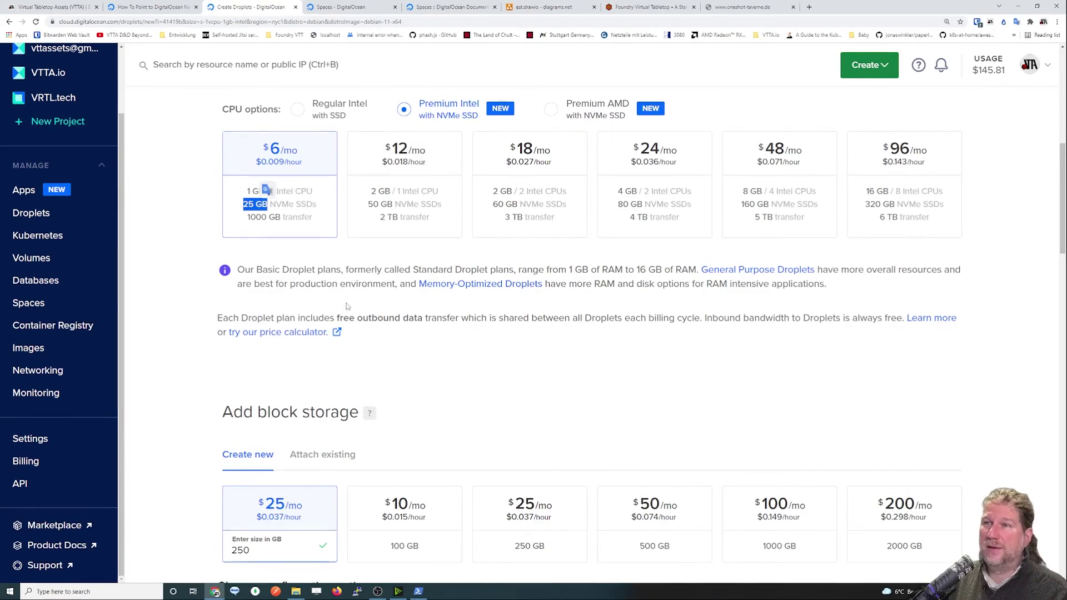
pyautogui.click(451, 339)
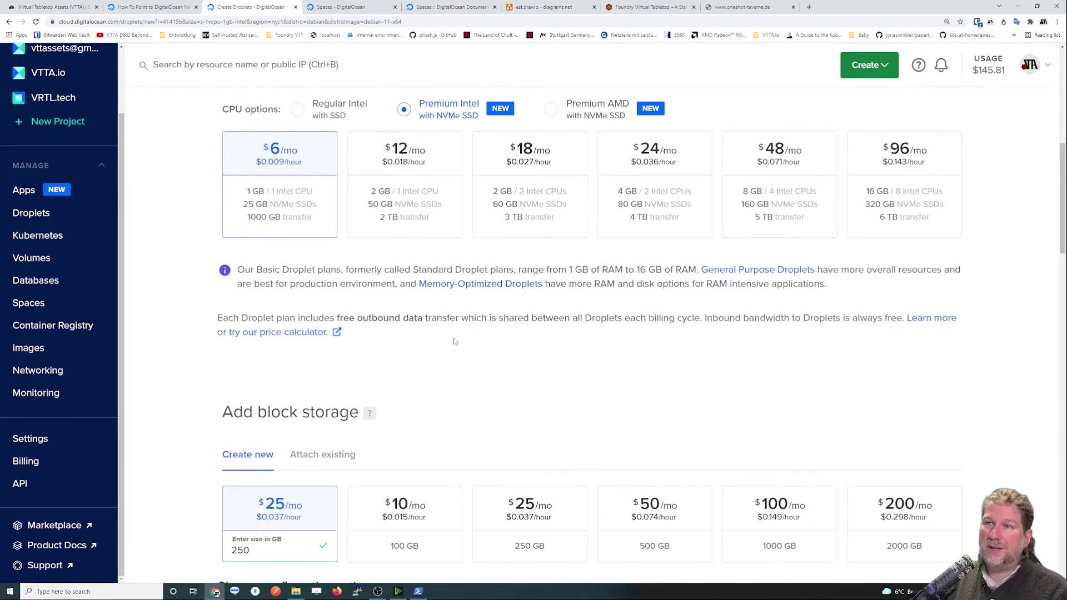
pyautogui.scroll(-4, 453, 341)
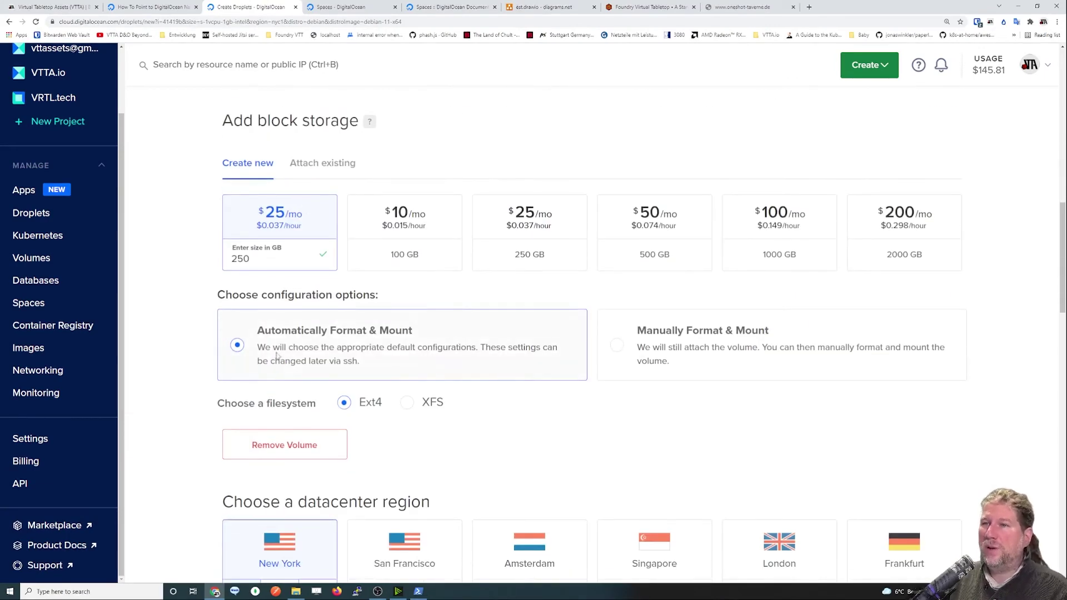
pyautogui.click(300, 448)
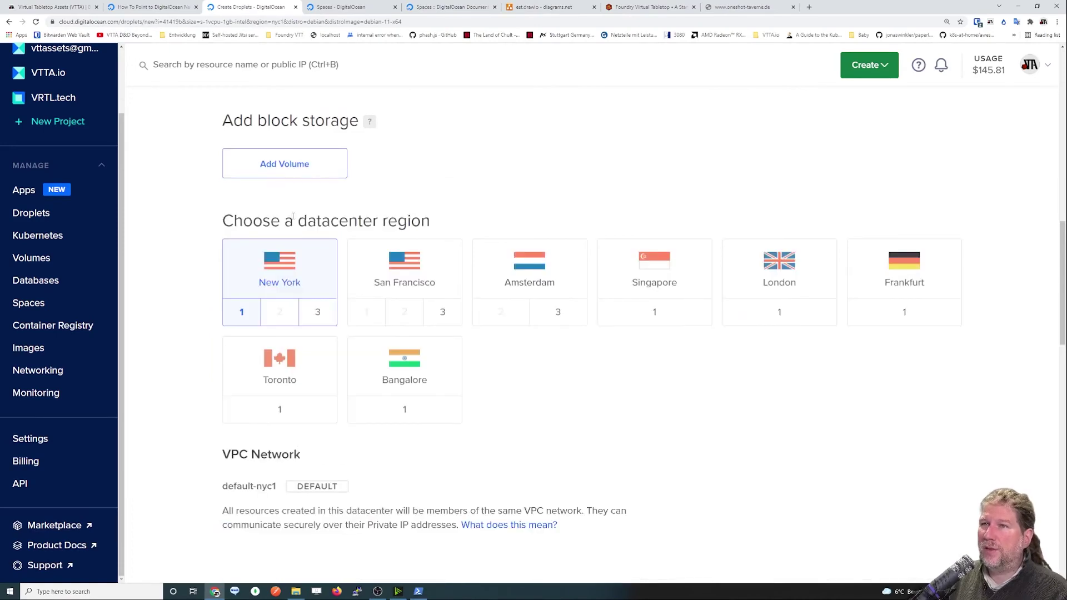
# Scroll down to the Choose a datacenter region section.
pyautogui.scroll(2, 293, 216)
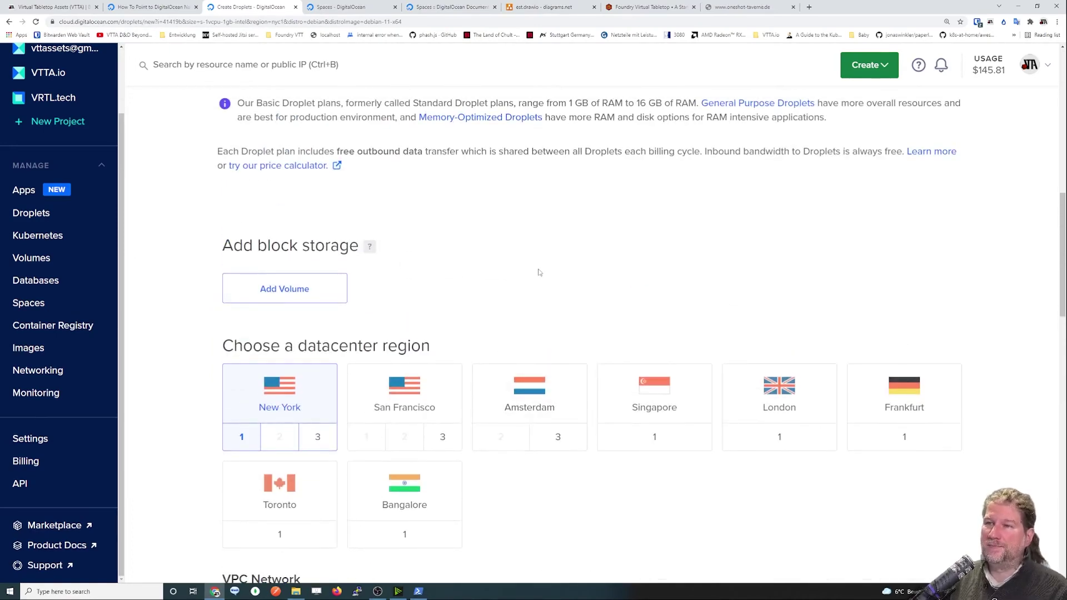
pyautogui.scroll(-3, 538, 272)
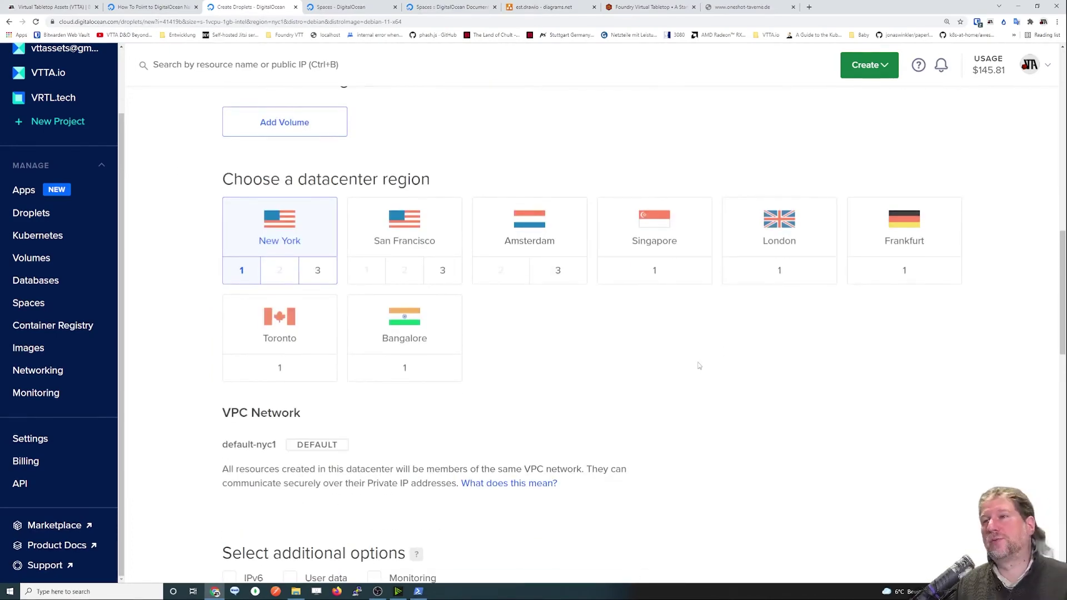
pyautogui.moveTo(212, 179); pyautogui.dragTo(453, 180)
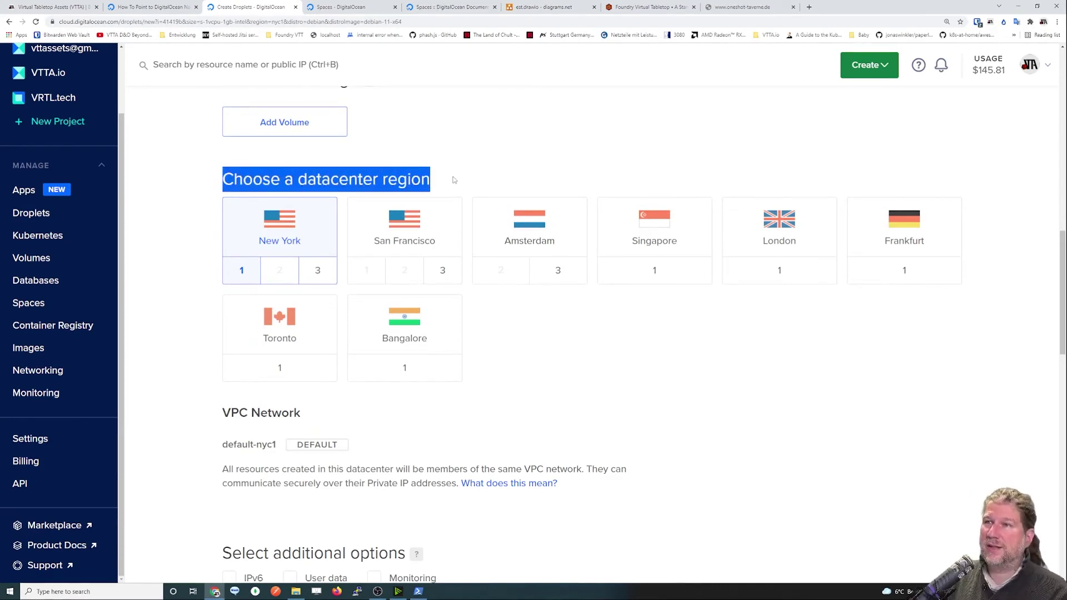
pyautogui.click(500, 176)
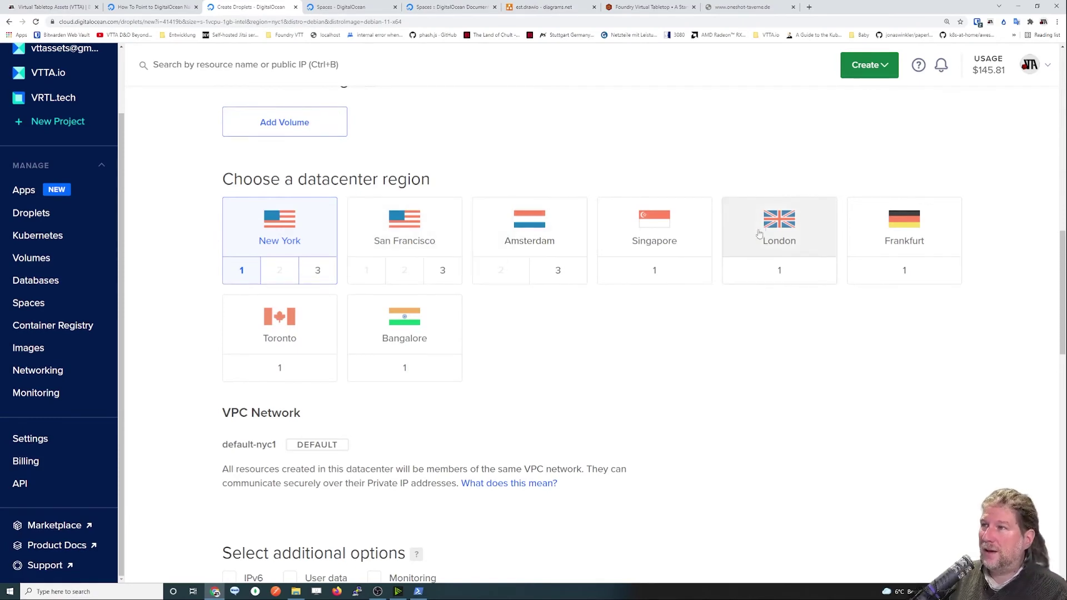
# Choose the Frankfurt datacenter, giving the droplet the default-fra1 VPC network.
pyautogui.click(910, 237)
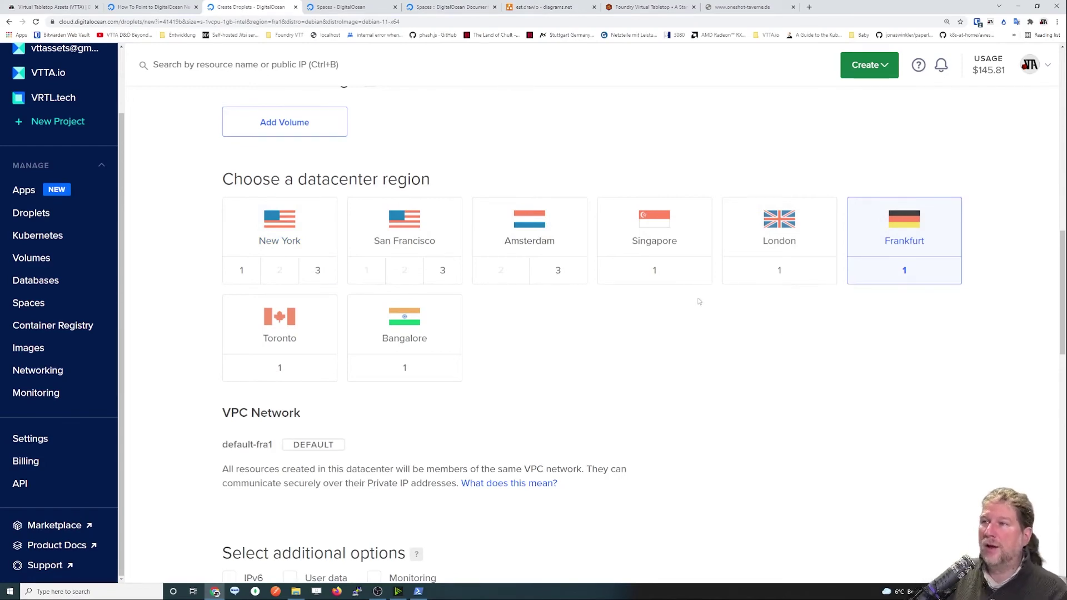
pyautogui.scroll(-1, 576, 381)
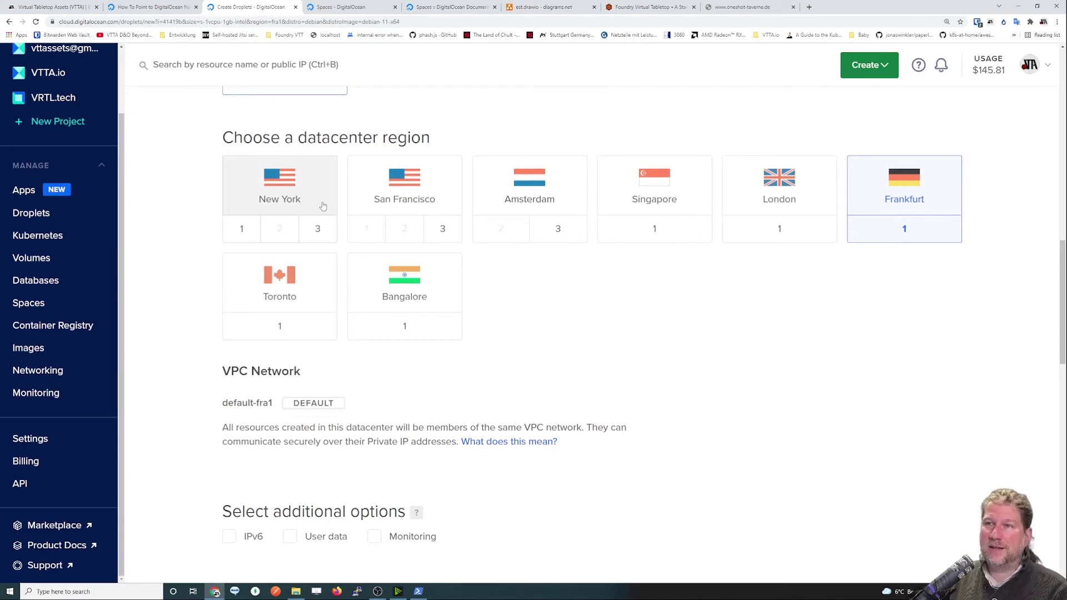
# Open Droplets in a new tab to view the two Kubernetes clusters, then return.
pyautogui.middleClick(47, 215)
pyautogui.hotkey('ctrl', 'Tab')
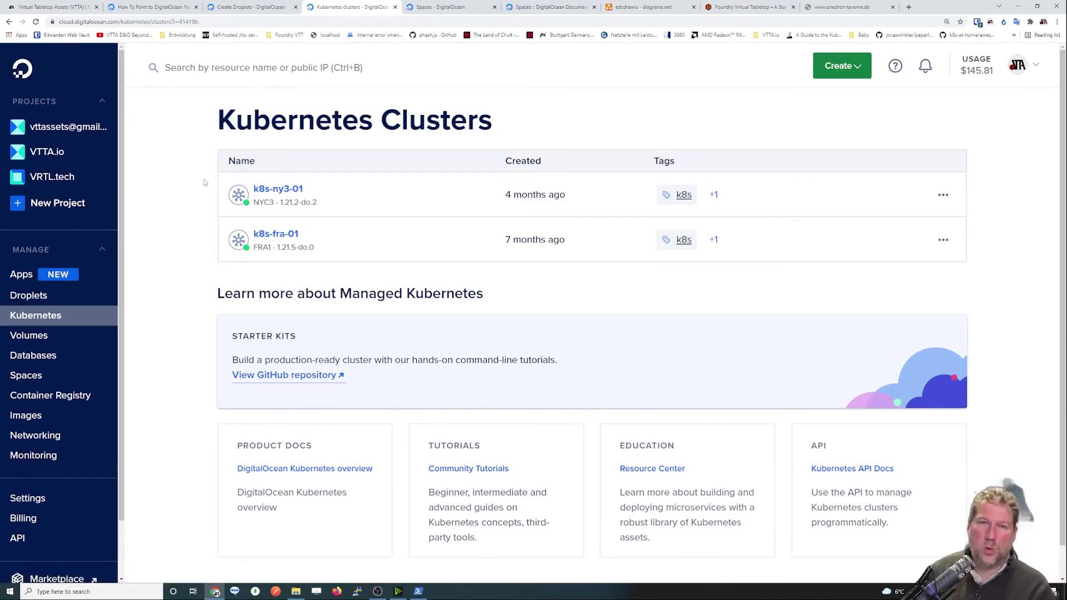
pyautogui.click(231, 13)
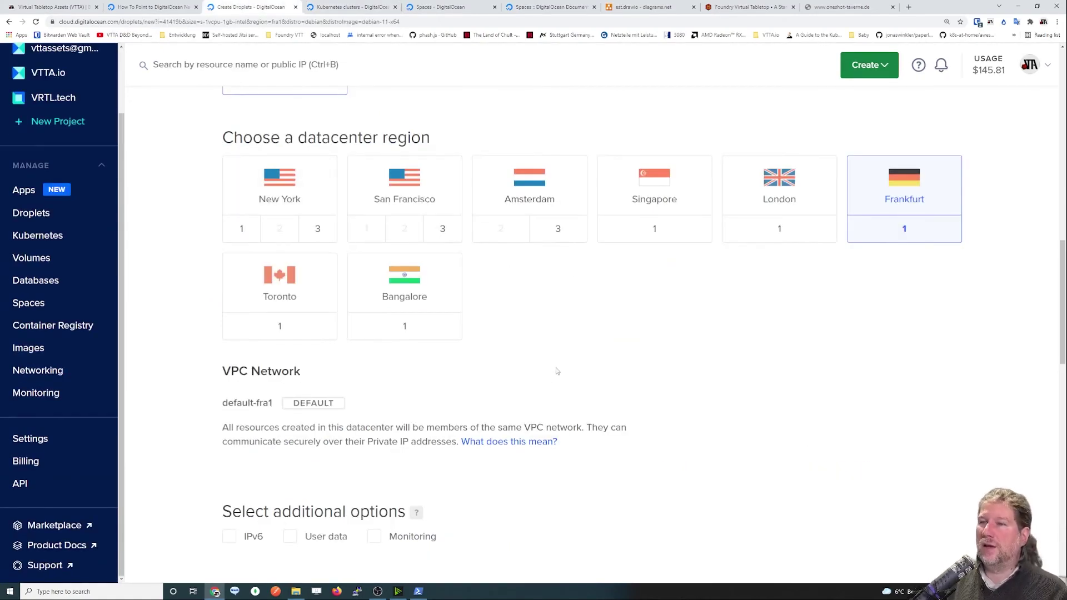
# Tick Monitoring under the droplet's additional options.
pyautogui.scroll(-2, 438, 169)
pyautogui.doubleClick(428, 268)
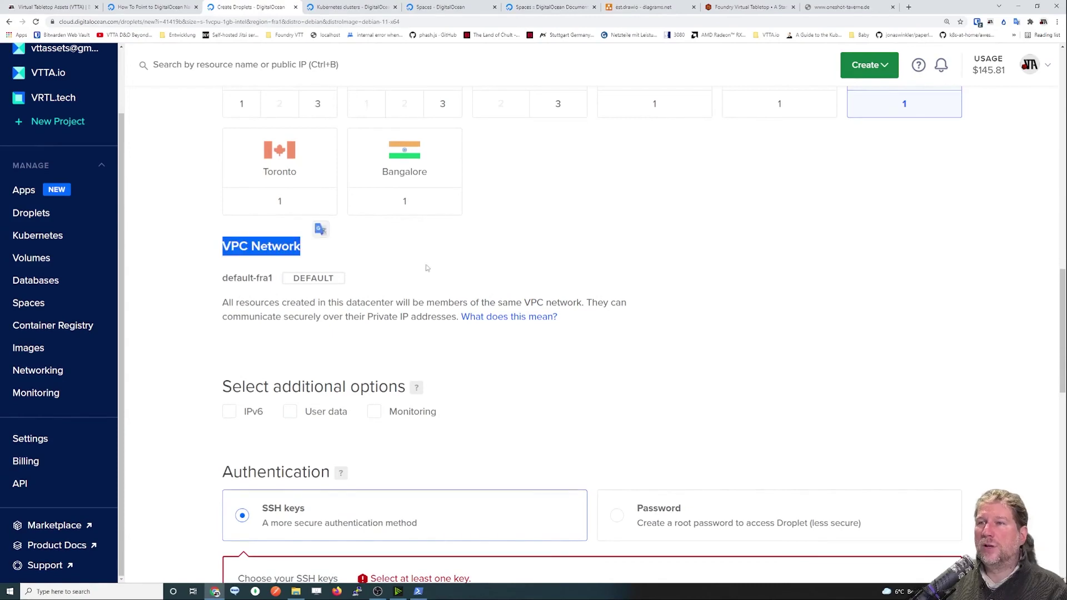
pyautogui.click(428, 267)
pyautogui.scroll(-1, 428, 269)
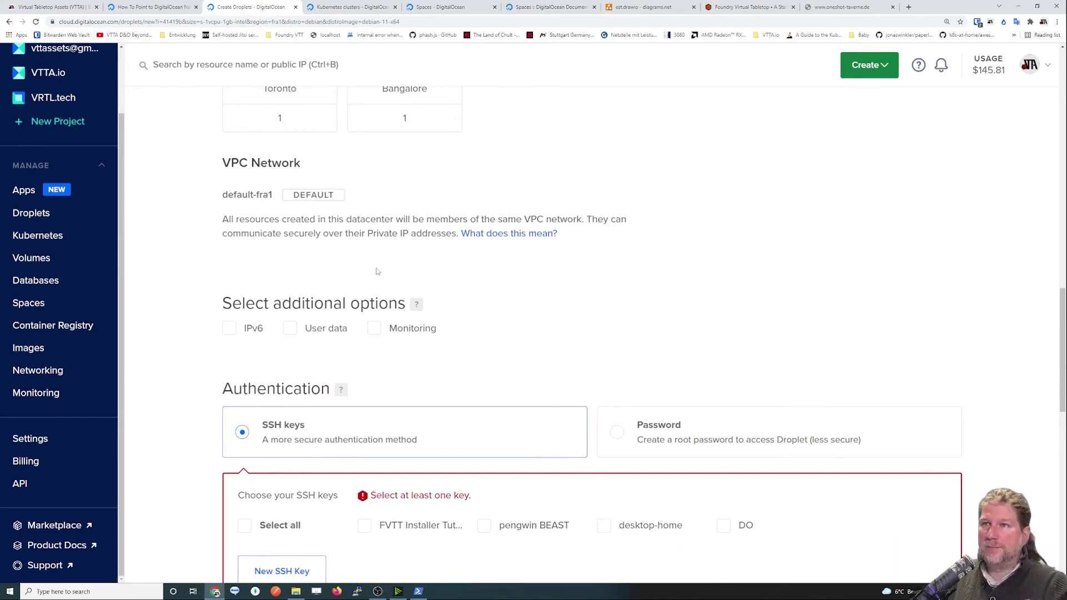
pyautogui.scroll(-1, 379, 269)
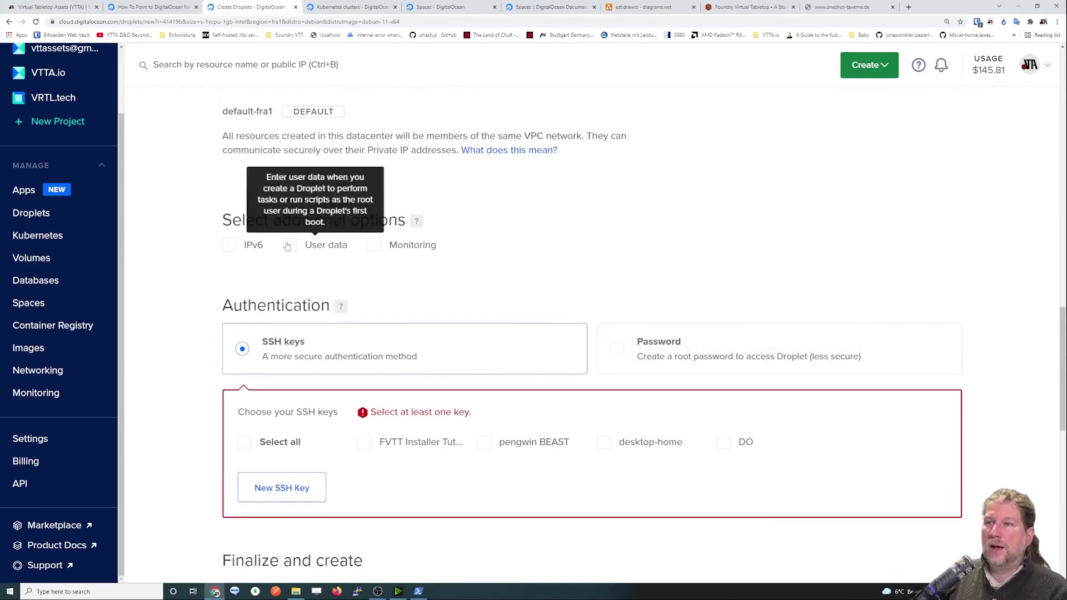
pyautogui.moveTo(307, 247)
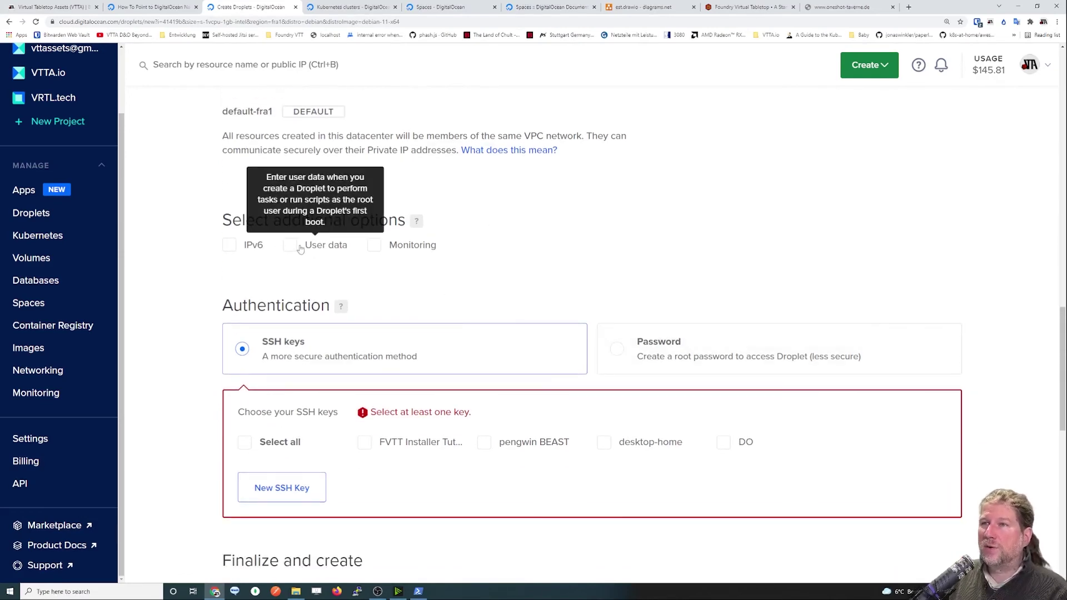
pyautogui.click(371, 246)
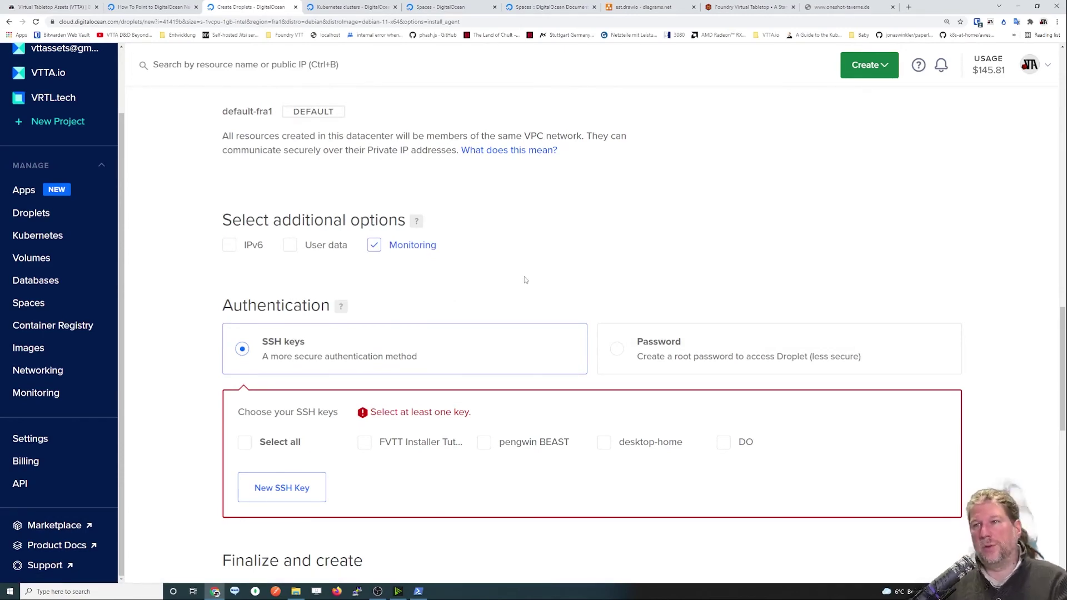
pyautogui.scroll(-1, 525, 268)
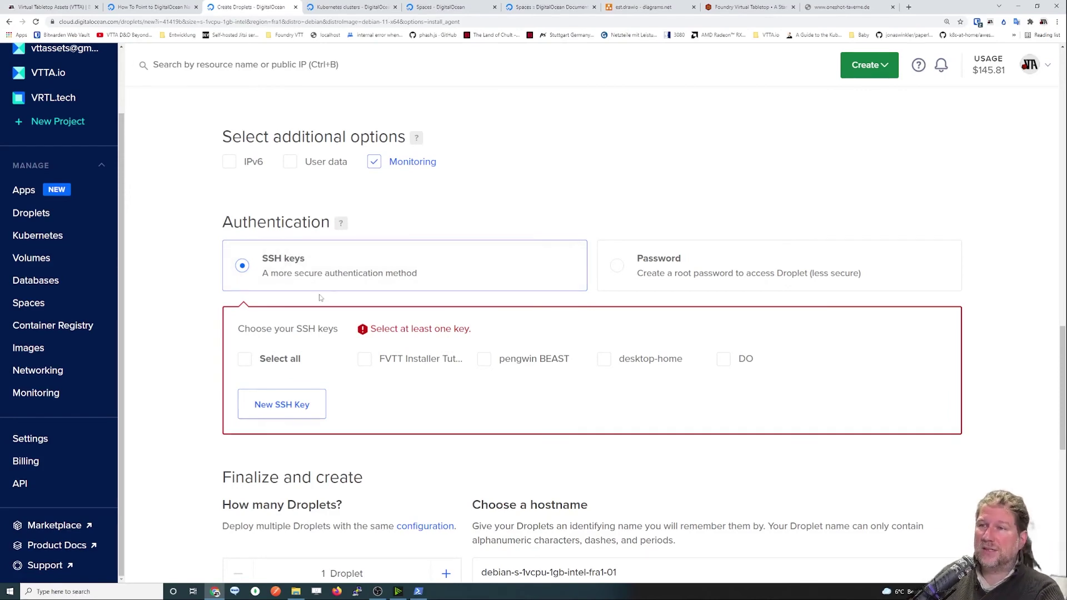
# Select the FVTT Installer SSH key for droplet authentication.
pyautogui.click(366, 365)
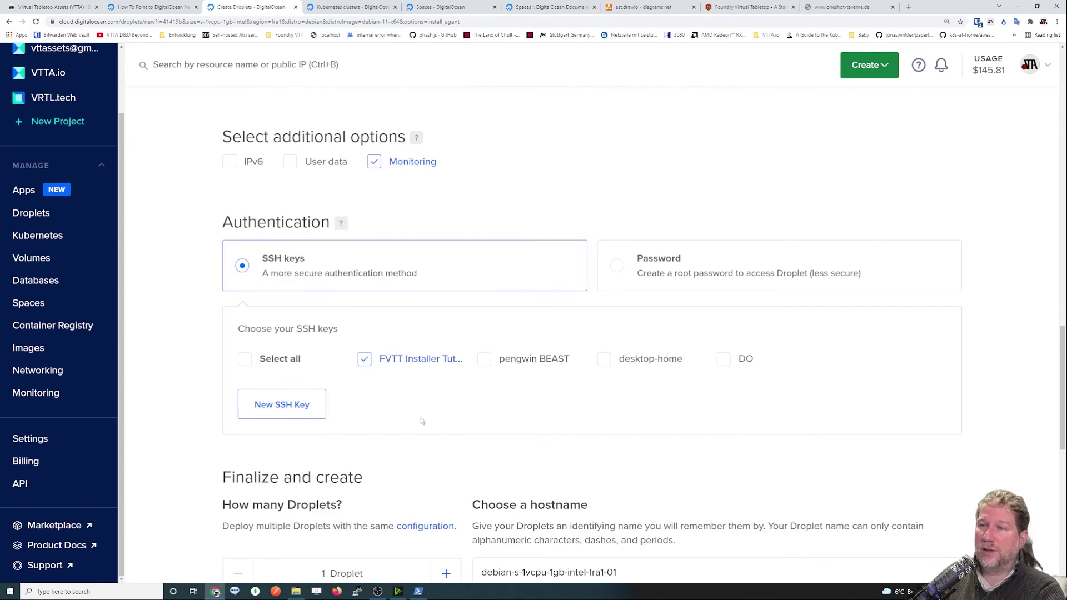
pyautogui.scroll(-3, 433, 420)
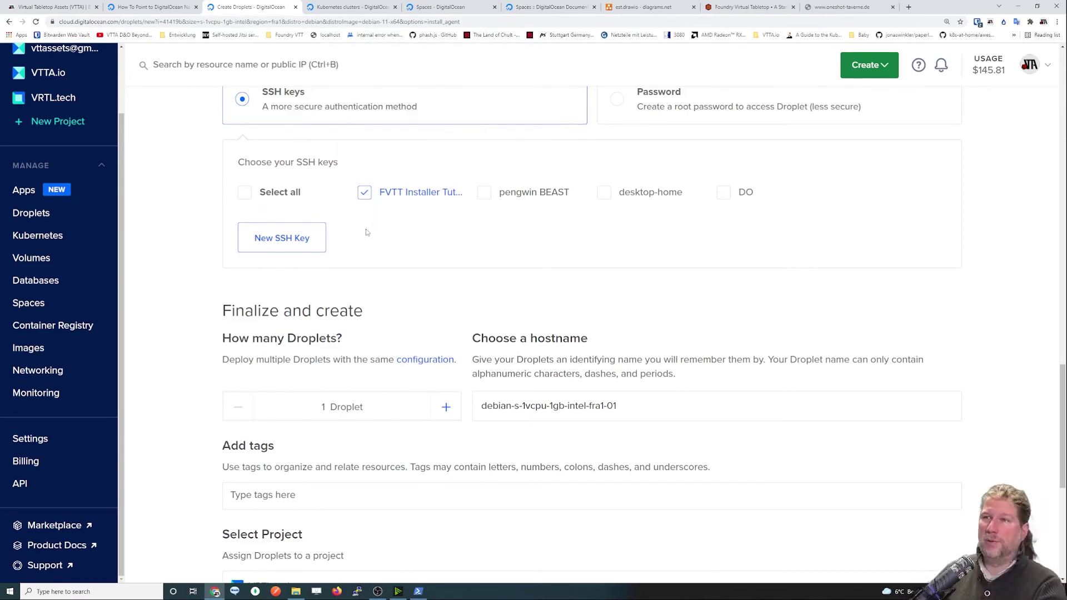
pyautogui.scroll(-1, 368, 232)
pyautogui.scroll(-1, 310, 285)
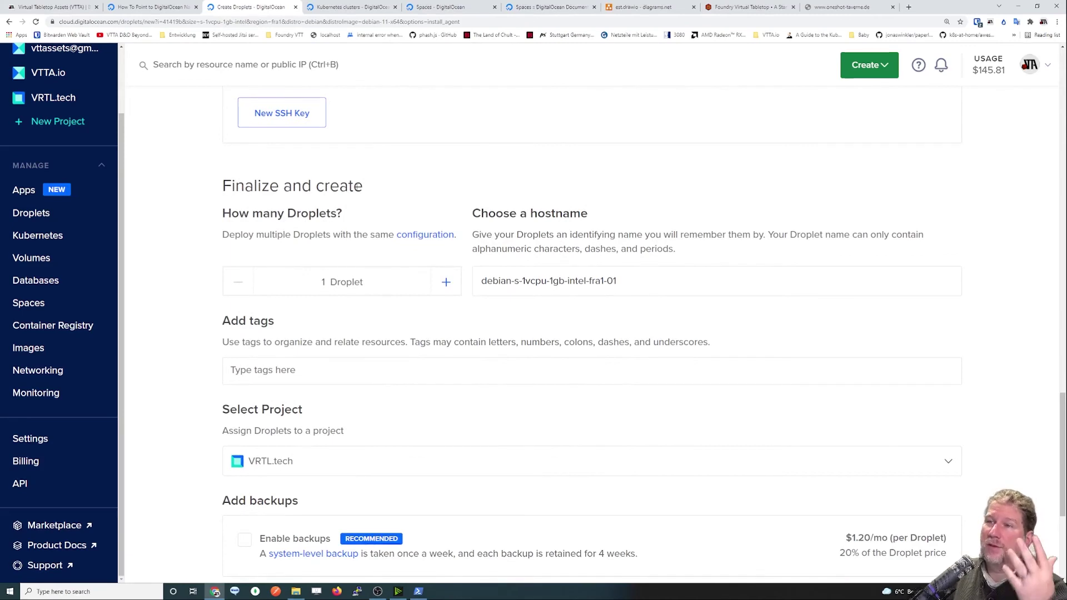
# Replace the default hostname, first typing oneshot-tavern.e.de.
pyautogui.moveTo(206, 214); pyautogui.dragTo(357, 220)
pyautogui.click(371, 207)
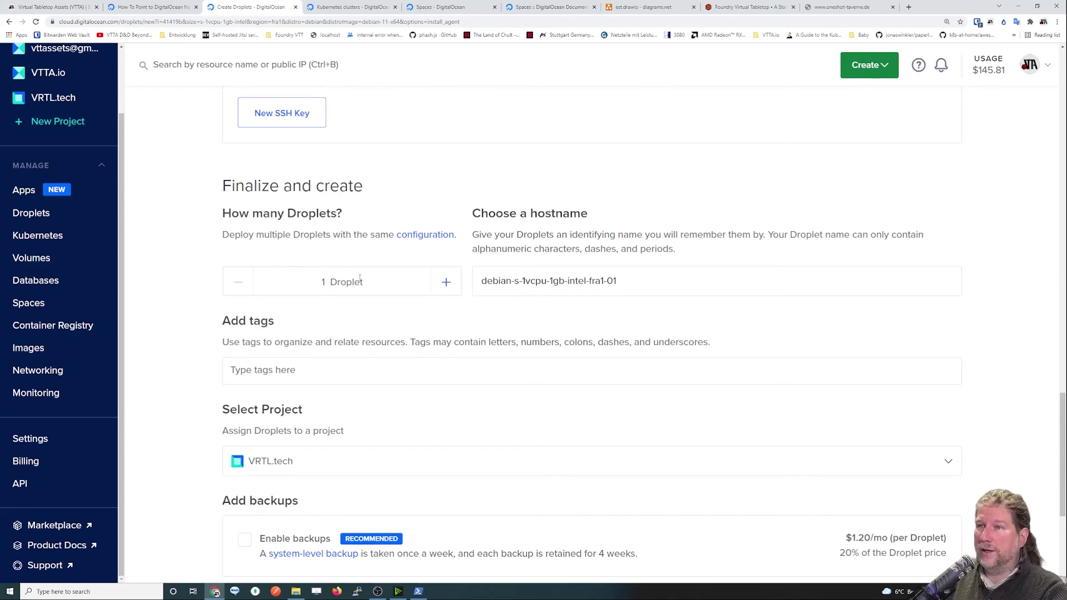
pyautogui.moveTo(645, 277); pyautogui.dragTo(387, 267)
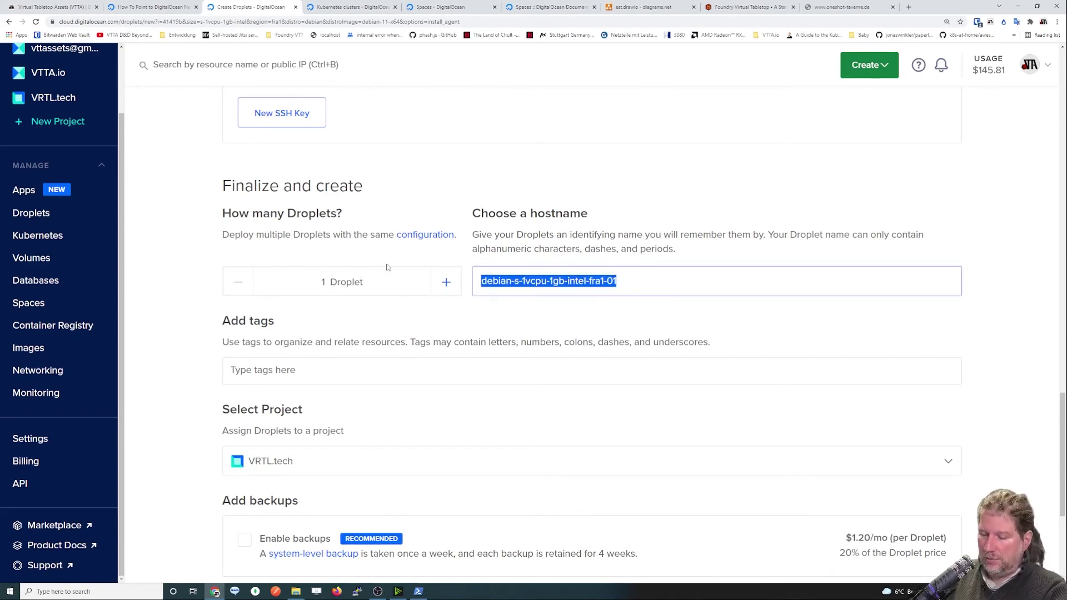
pyautogui.write('oneshot-tavern')
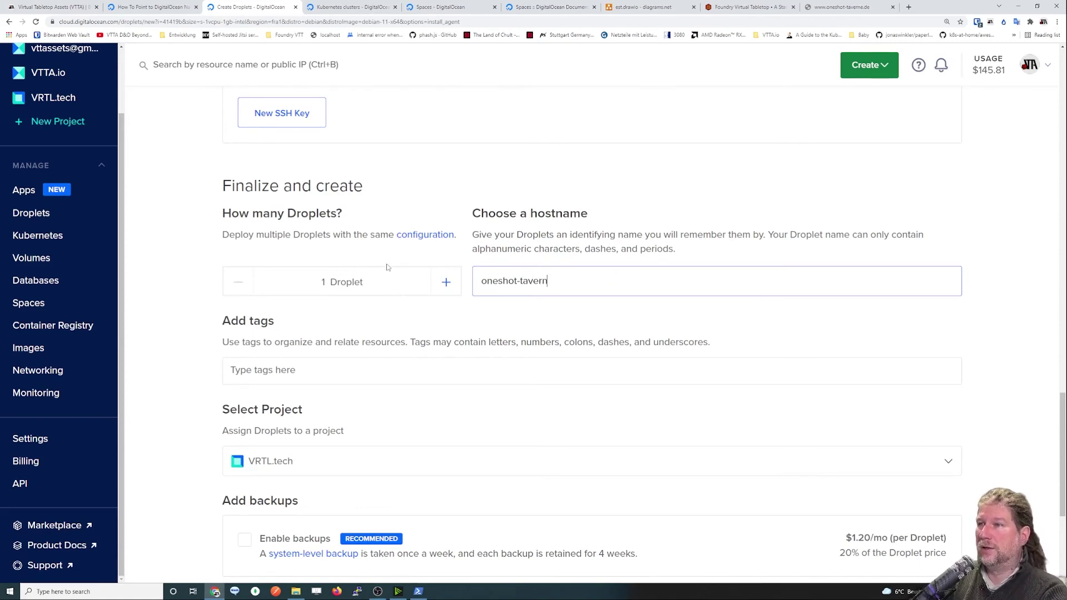
pyautogui.write('.e.de')
pyautogui.click(395, 316)
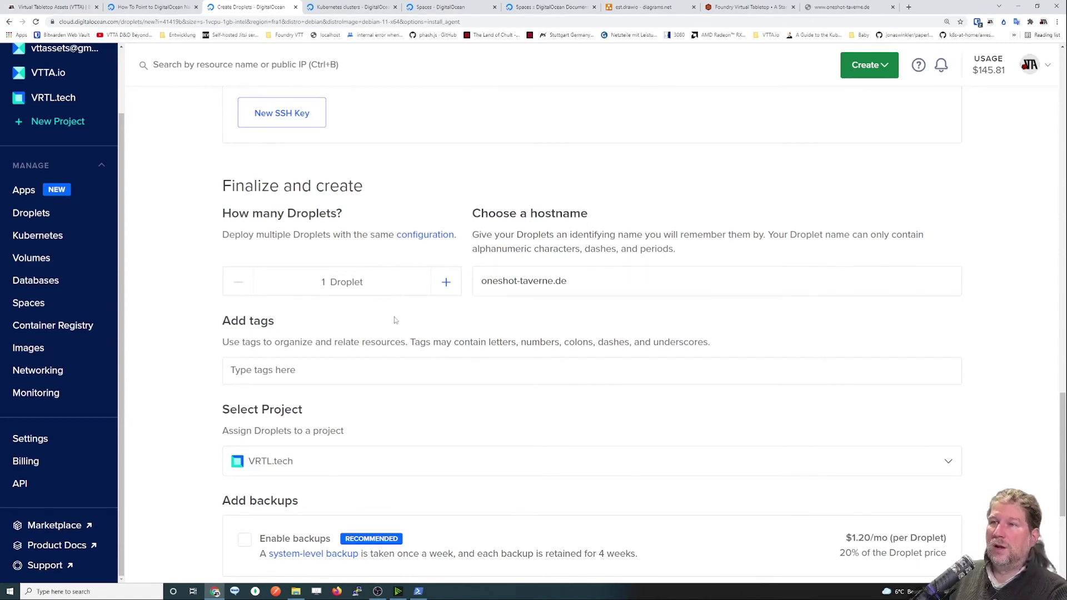
pyautogui.tripleClick(561, 281)
pyautogui.click(592, 275)
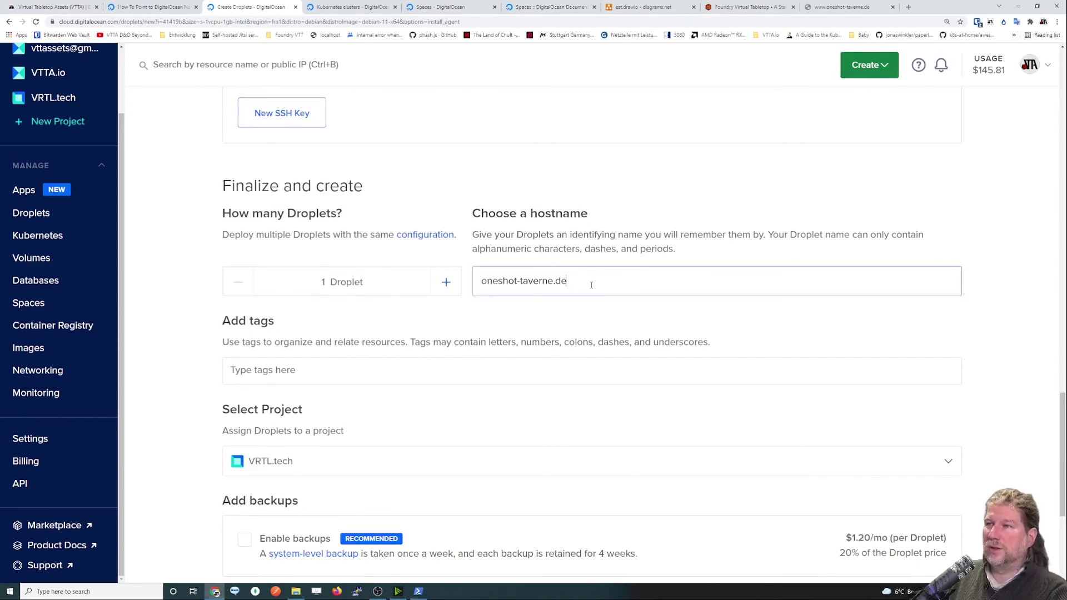
pyautogui.hotkey('ctrl', 'a')
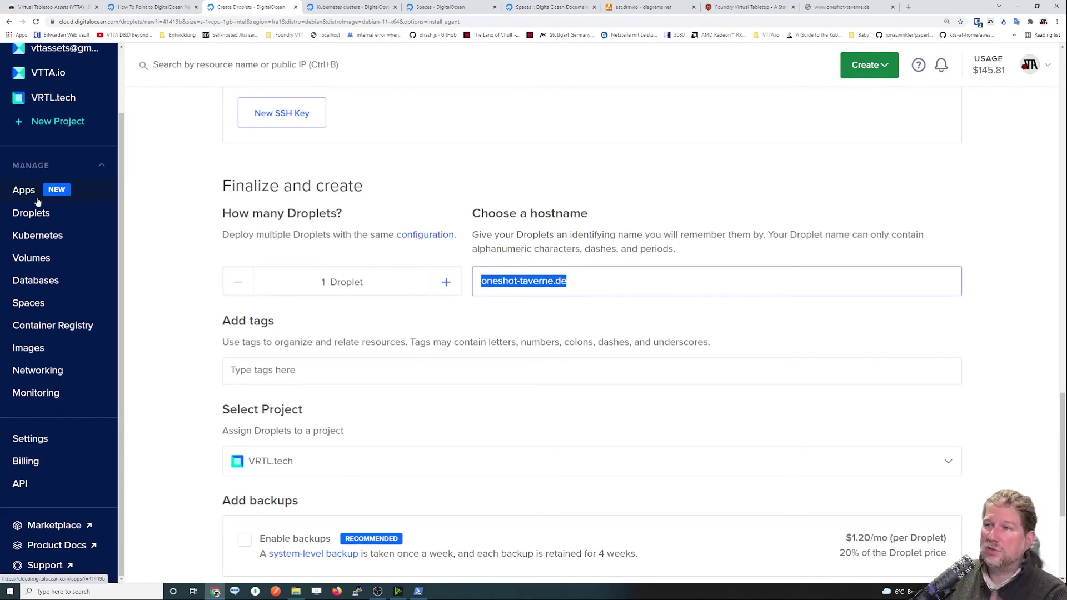
pyautogui.click(336, 320)
# Correct the droplet hostname to oneshot-taverne.de.
pyautogui.scroll(-1, 417, 278)
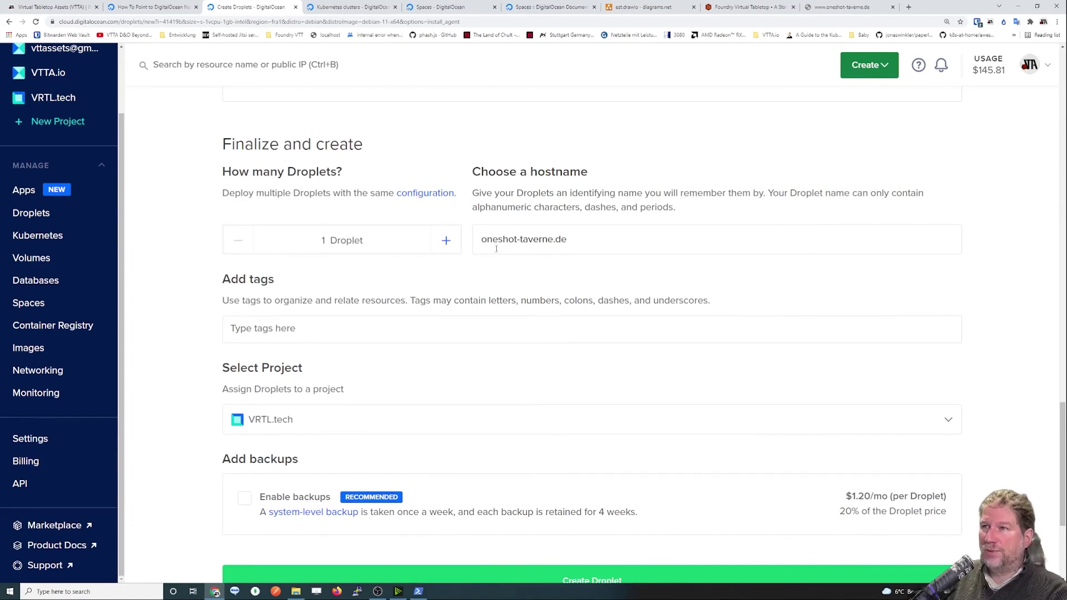
pyautogui.tripleClick(639, 239)
pyautogui.click(538, 290)
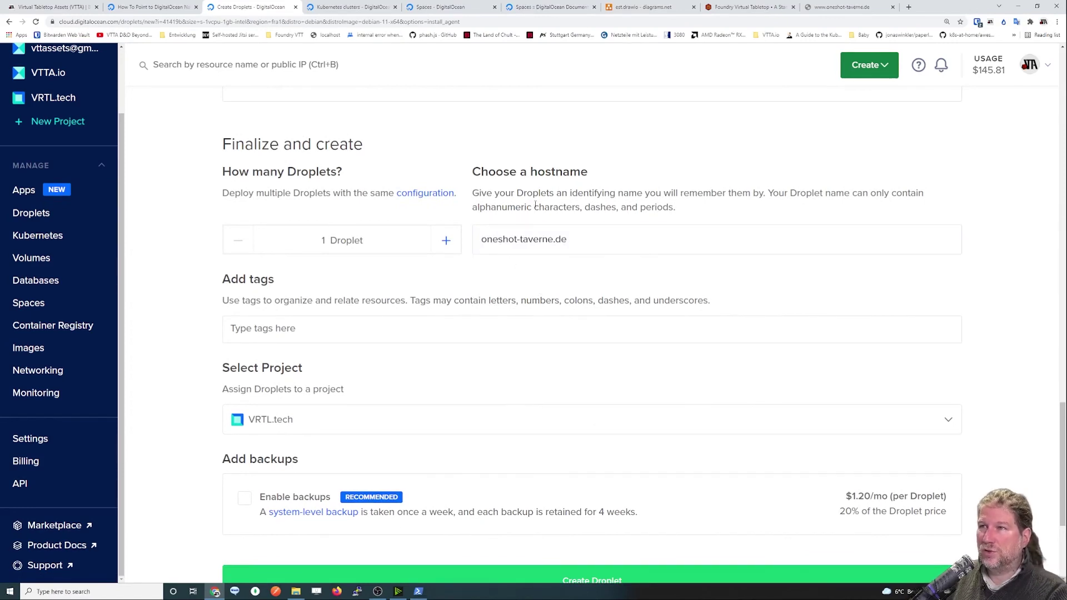
pyautogui.doubleClick(558, 172)
pyautogui.click(670, 250)
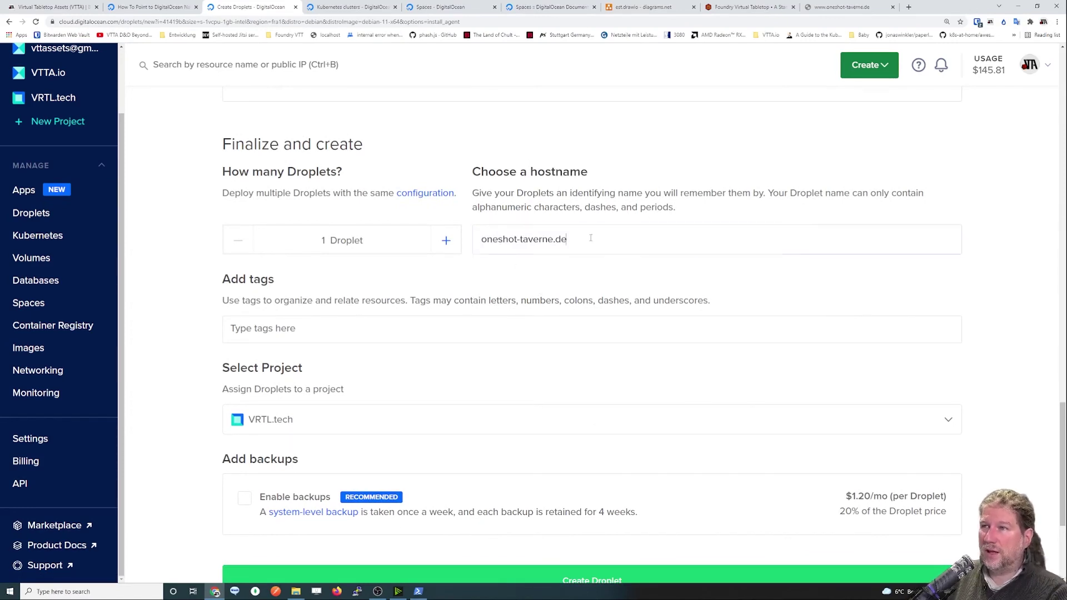
pyautogui.hotkey('ctrl', 'a')
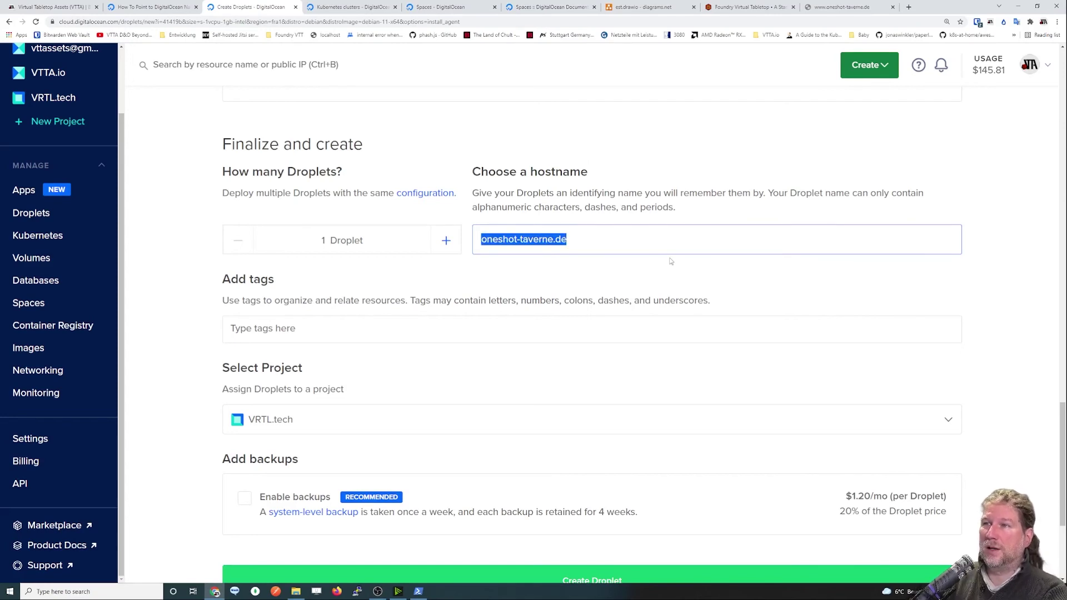
pyautogui.write('oneshot tavern')
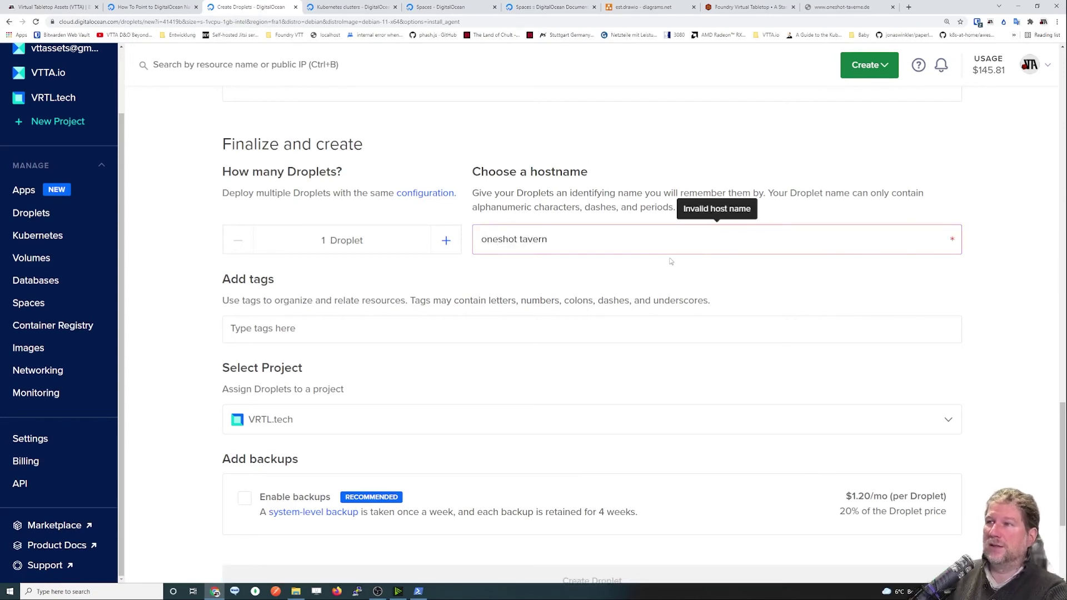
pyautogui.hotkey('ctrl', 'a')
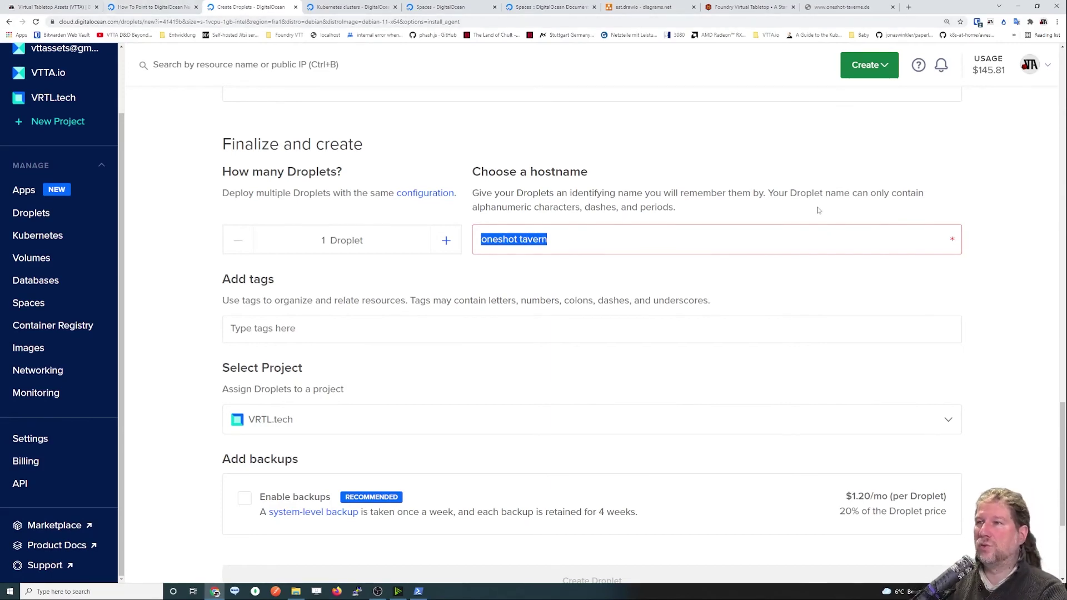
pyautogui.write('one')
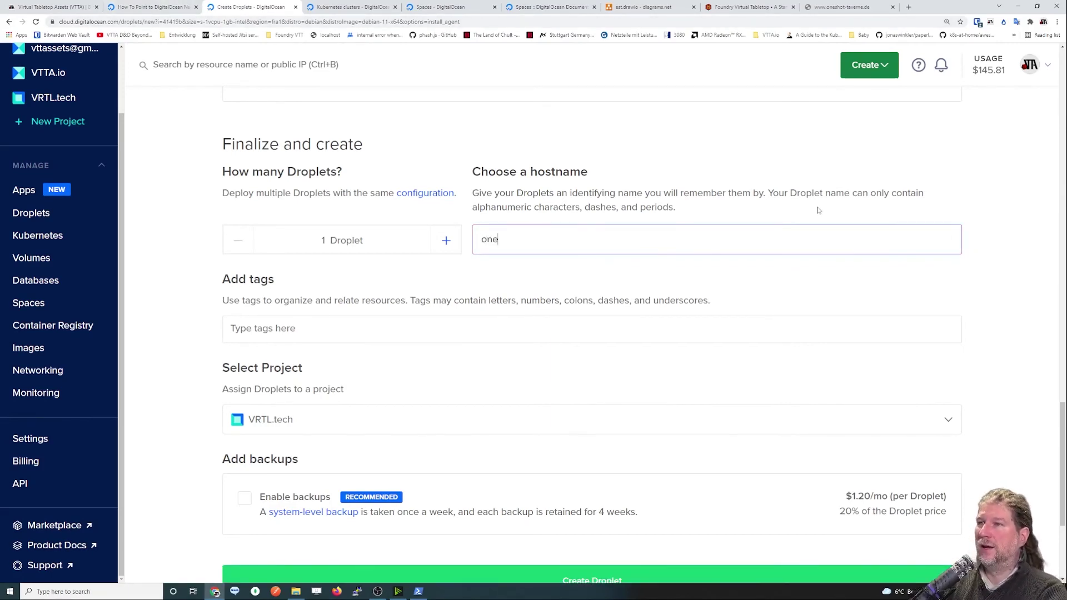
pyautogui.write('shot-taverne.de')
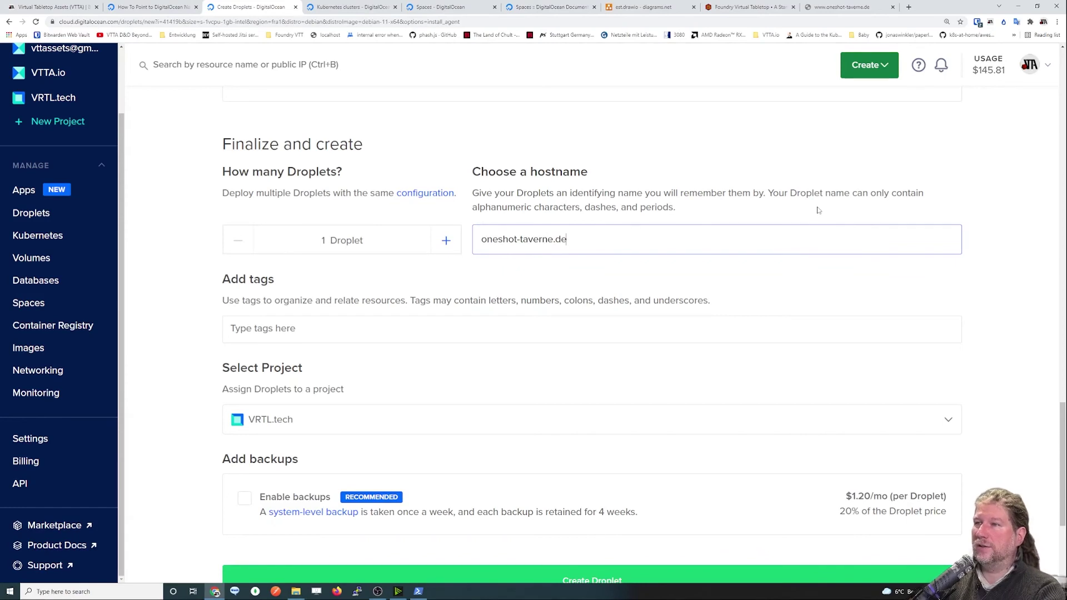
pyautogui.click(557, 295)
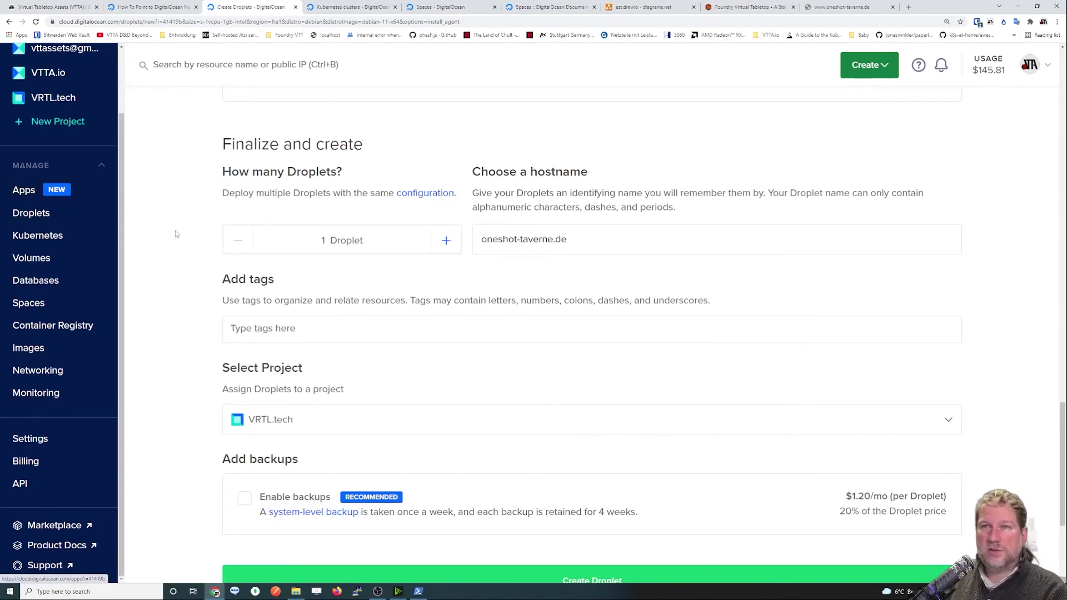
# Assign the droplet to the VTTA.io project instead of VRTL.tech.
pyautogui.click(296, 417)
pyautogui.click(279, 512)
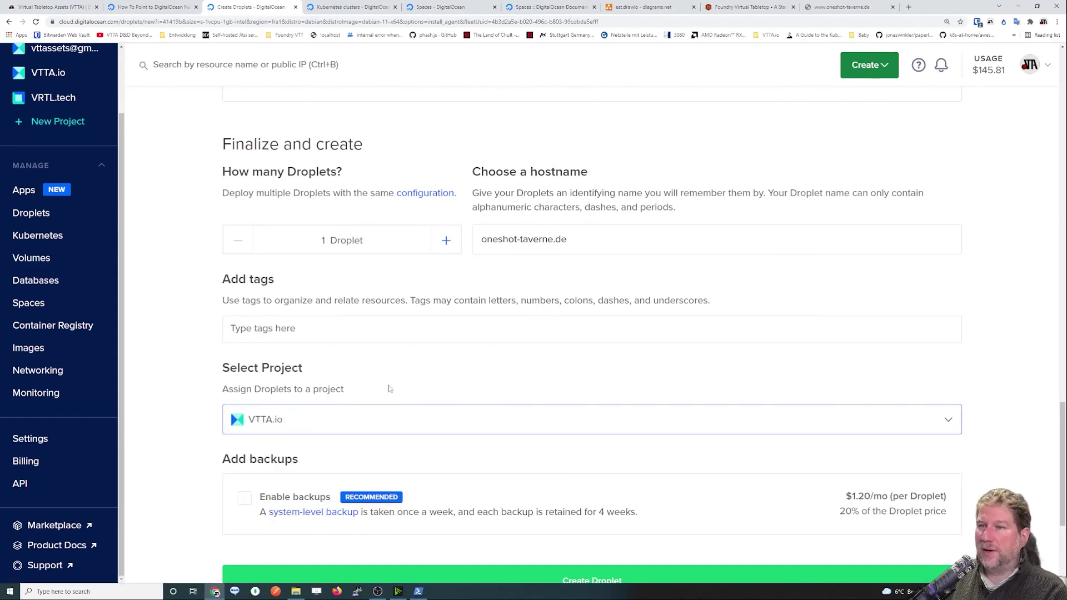
pyautogui.scroll(-1, 353, 395)
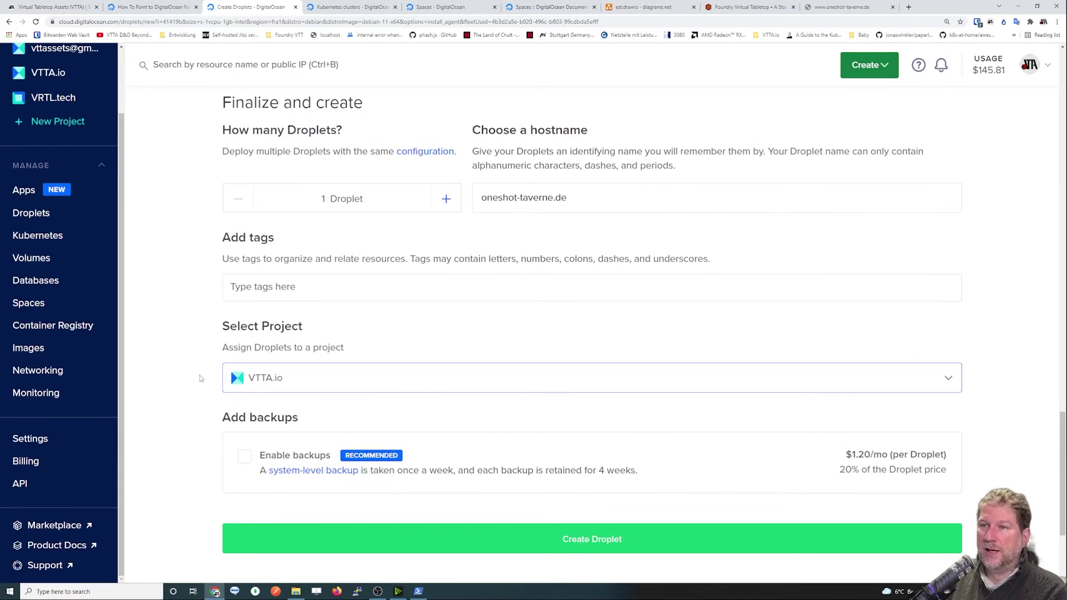
pyautogui.click(304, 381)
pyautogui.click(304, 382)
pyautogui.scroll(-1, 210, 469)
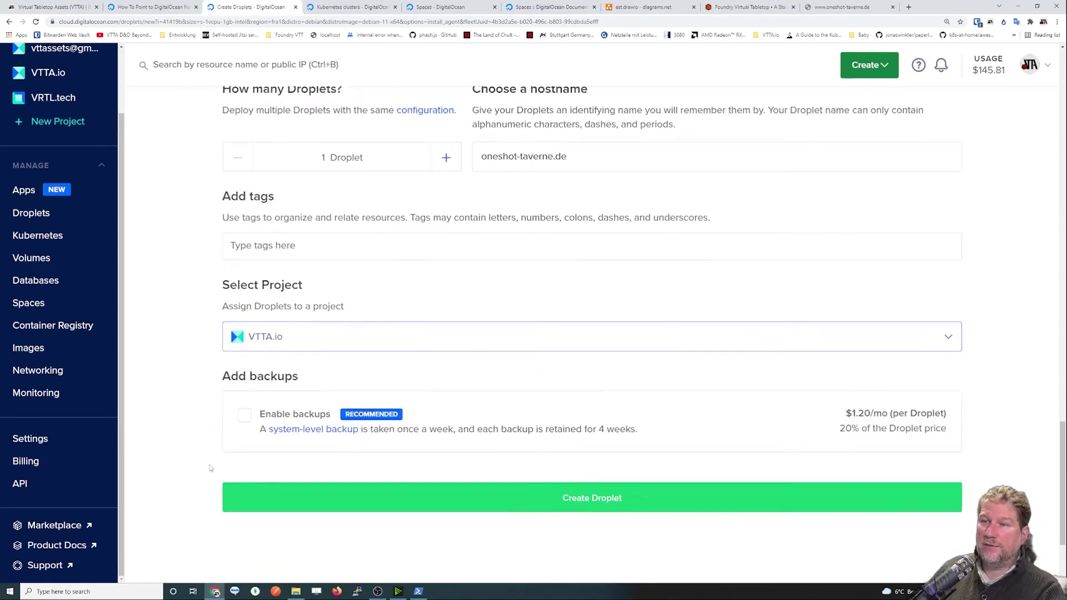
pyautogui.scroll(-2, 211, 468)
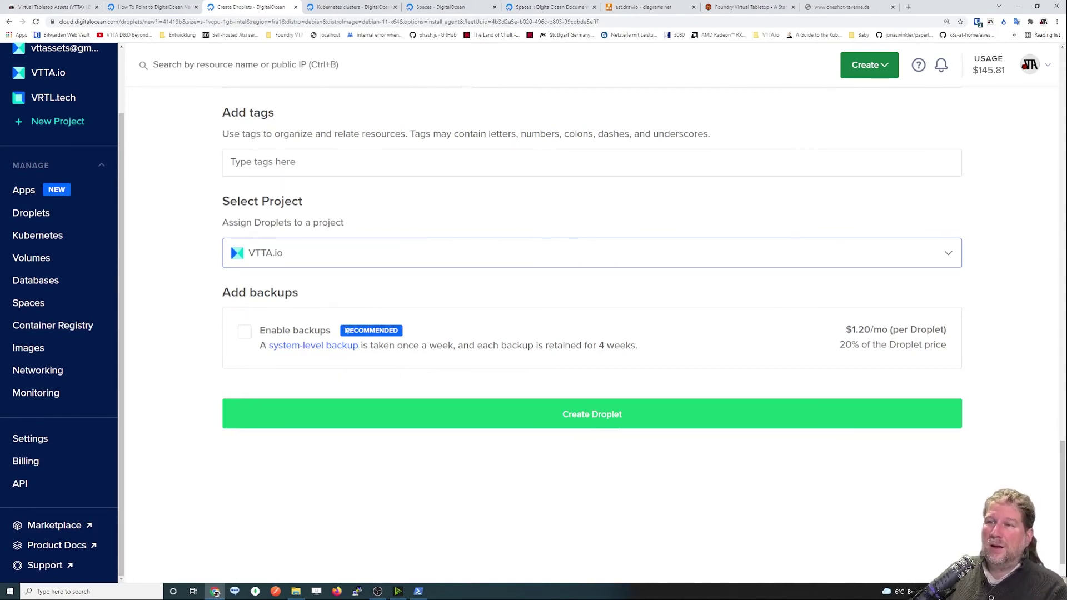
pyautogui.click(249, 336)
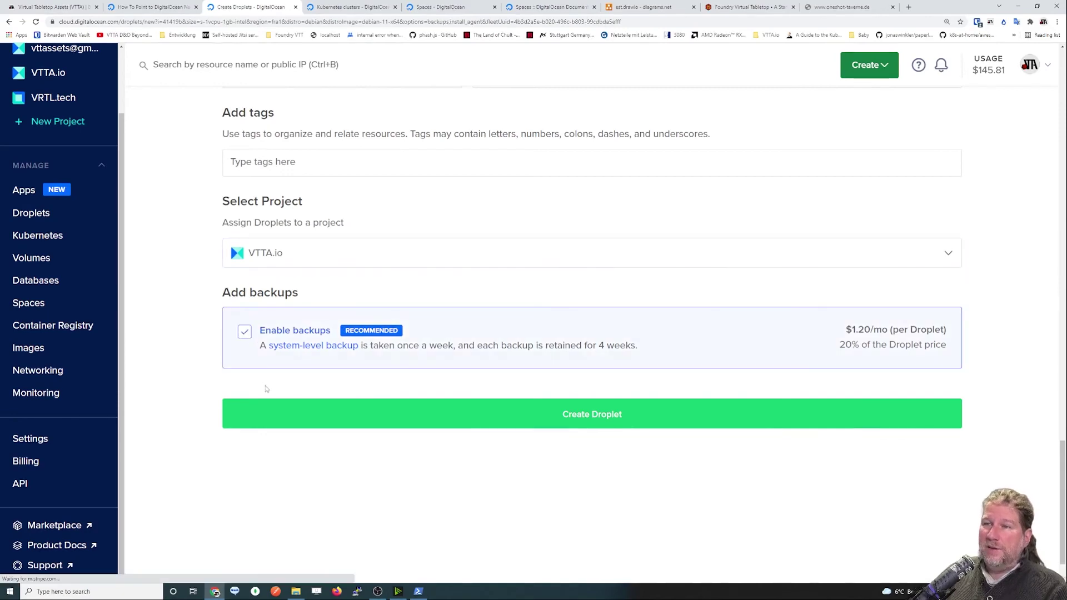
pyautogui.moveTo(259, 350); pyautogui.dragTo(637, 350)
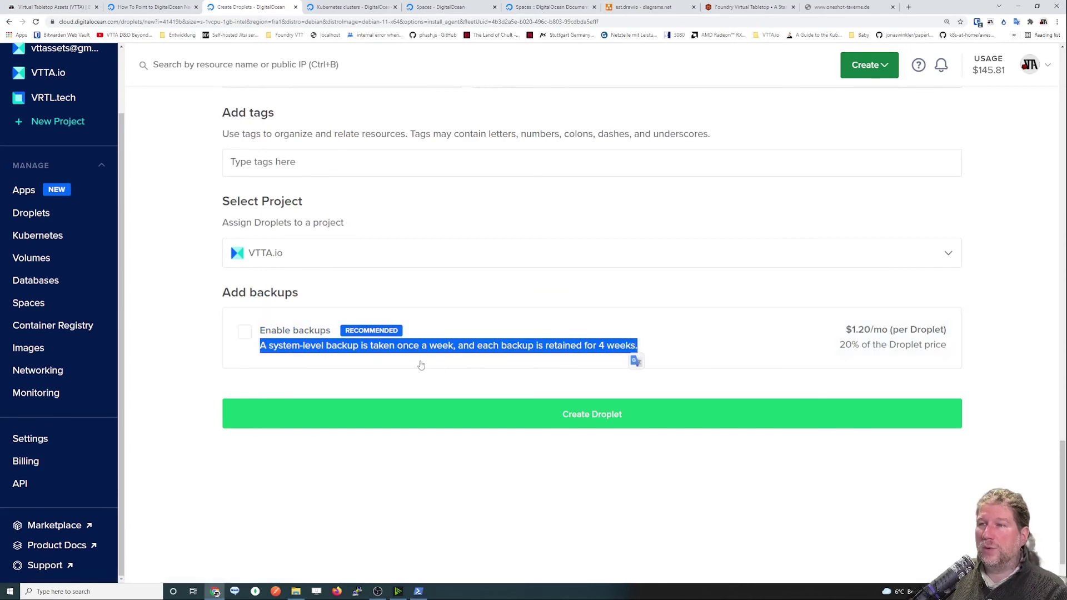
pyautogui.click(268, 366)
pyautogui.moveTo(268, 350); pyautogui.dragTo(454, 352)
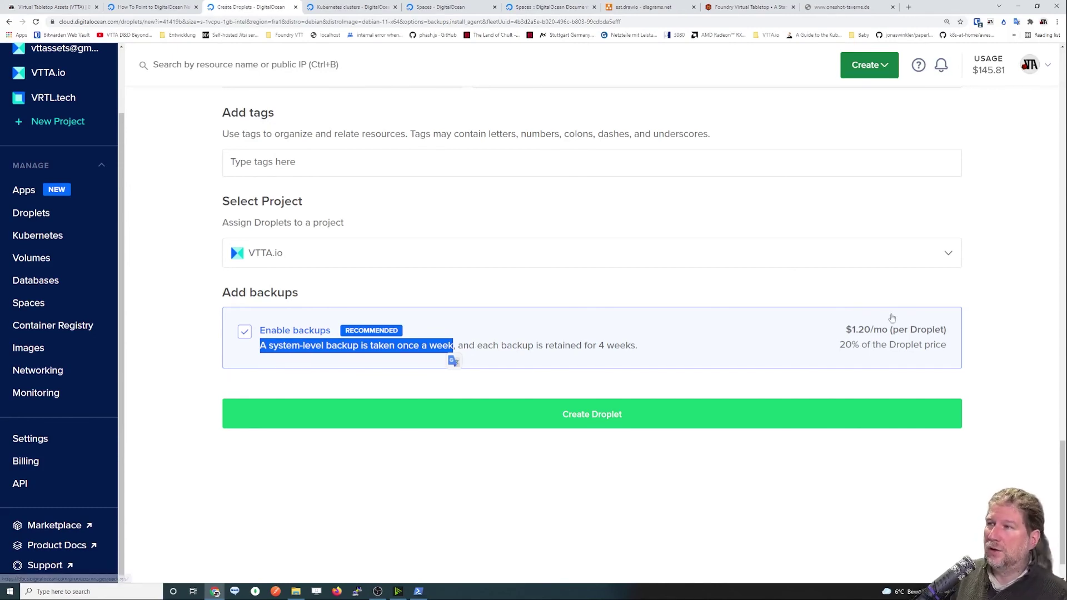
pyautogui.click(245, 333)
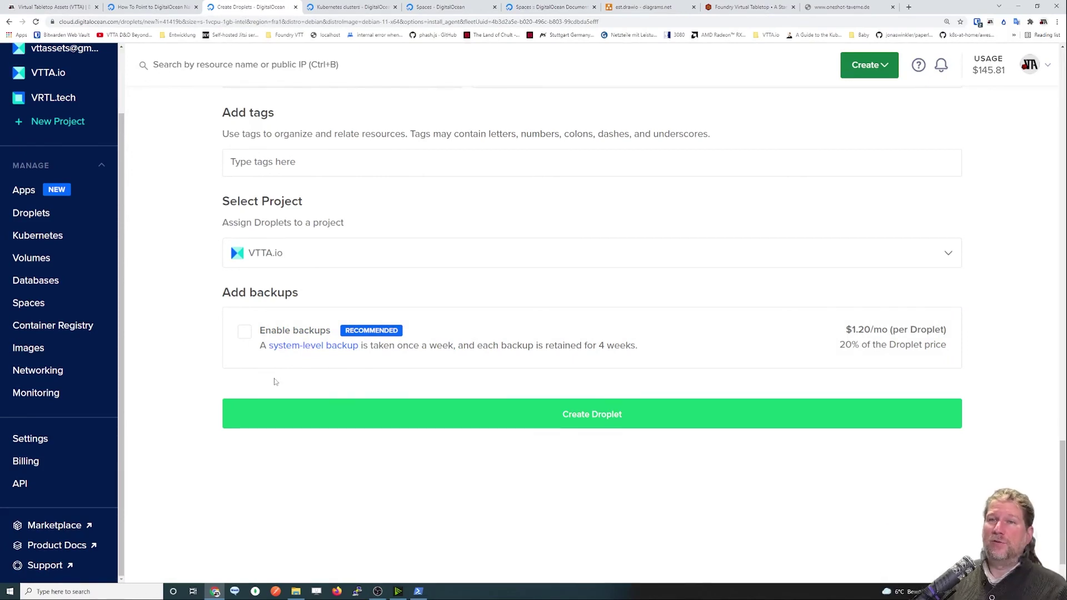
# Create the droplet, open oneshot-taverne.de's details, and open Networking in a new tab.
pyautogui.click(590, 414)
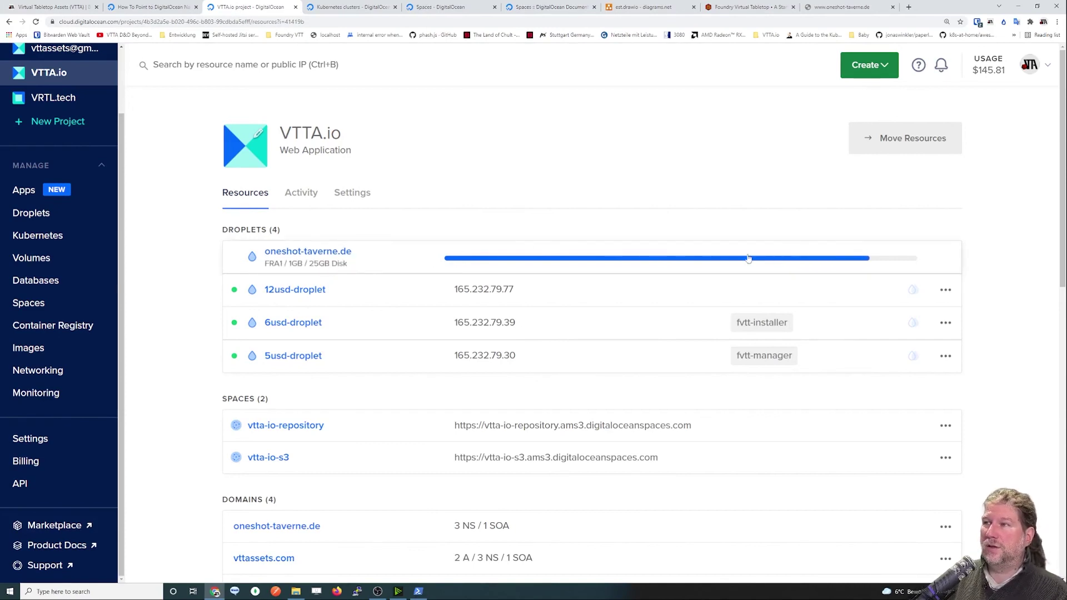
pyautogui.click(303, 252)
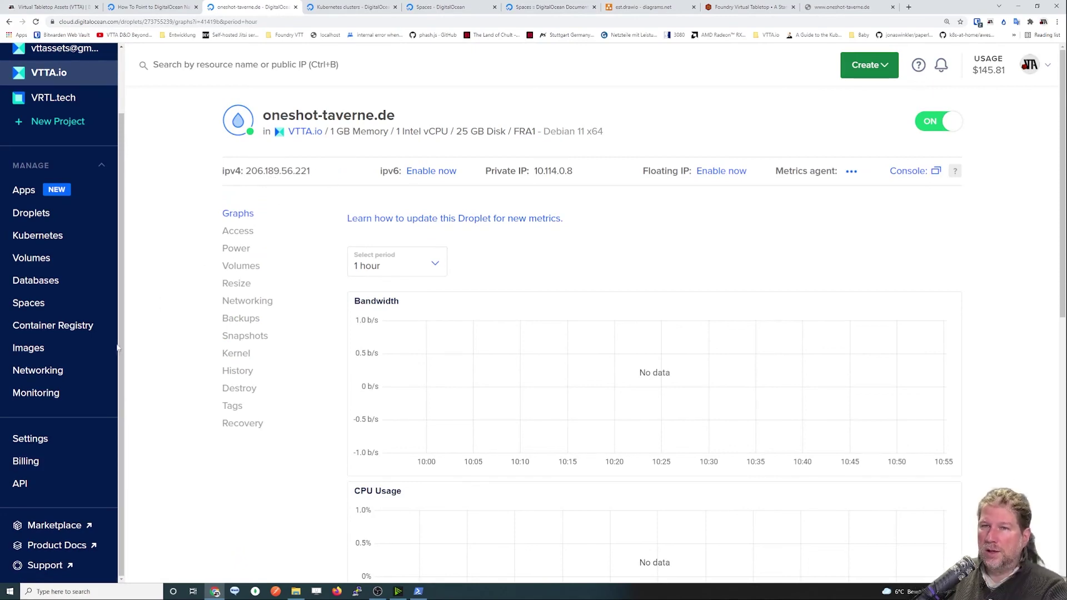
pyautogui.middleClick(49, 371)
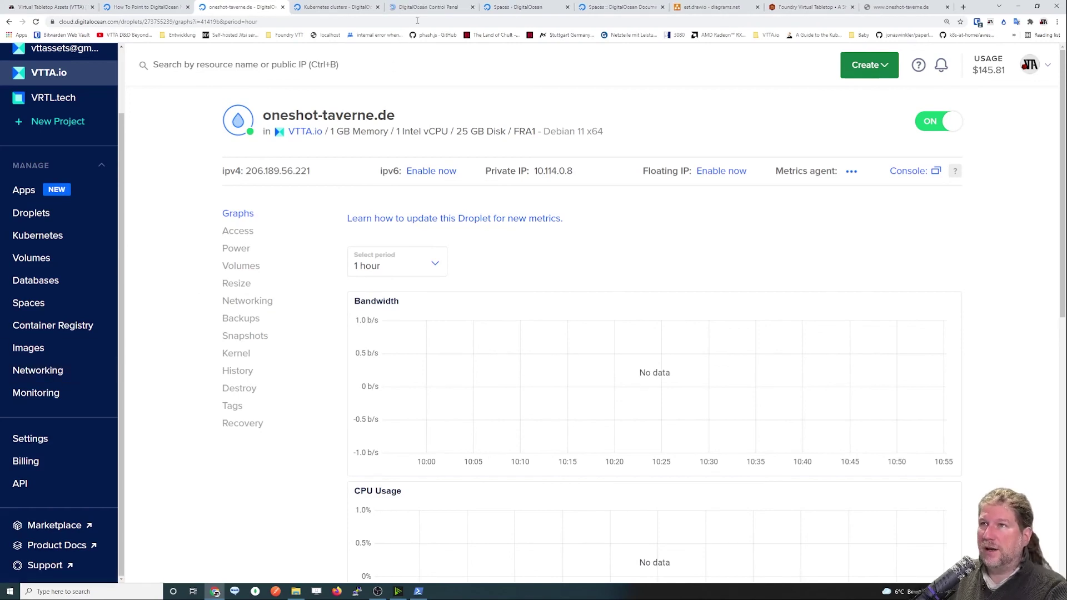
pyautogui.click(422, 8)
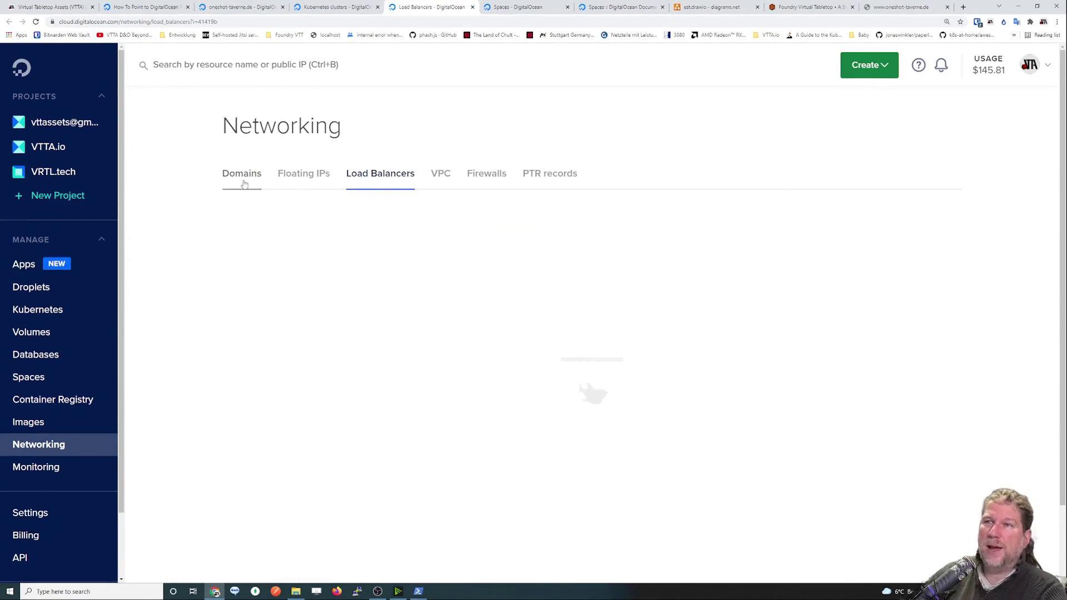
# Open the oneshot-taverne.de domain and enter @ as the A record hostname.
pyautogui.scroll(-2, 434, 310)
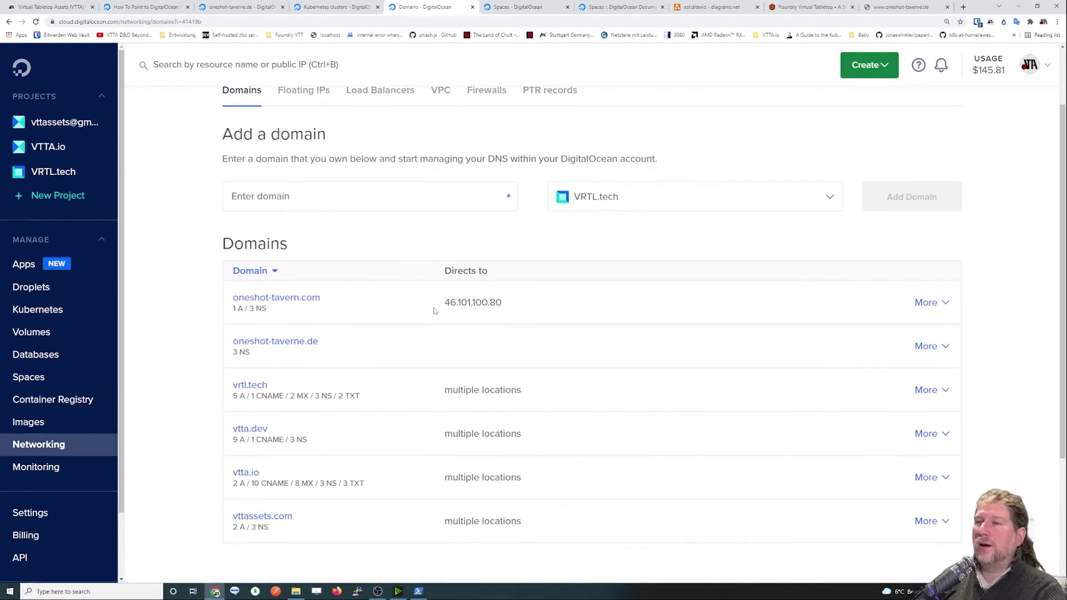
pyautogui.click(303, 343)
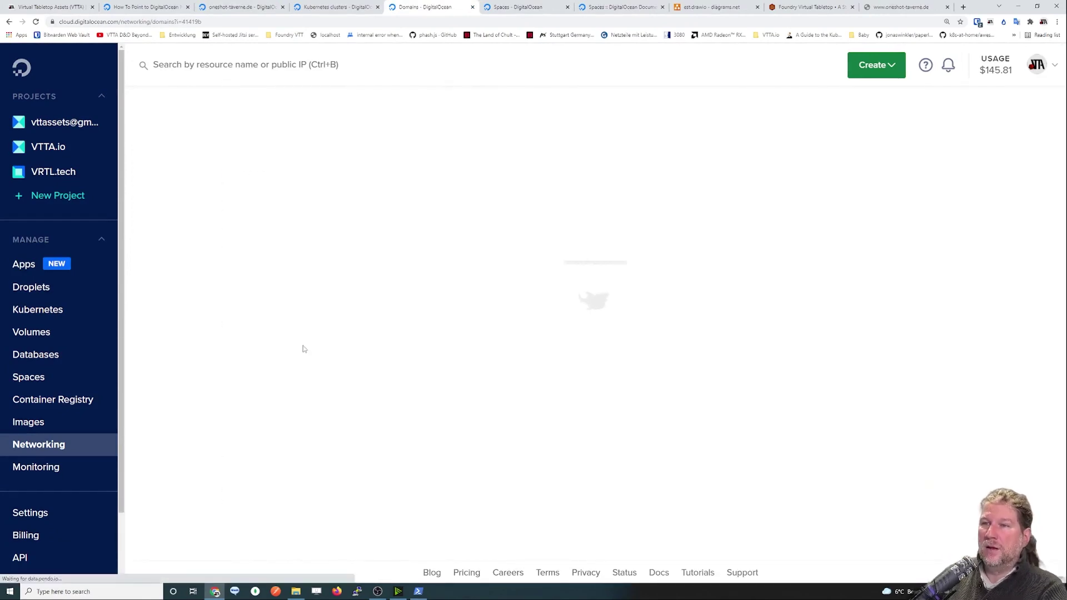
pyautogui.scroll(-1, 609, 300)
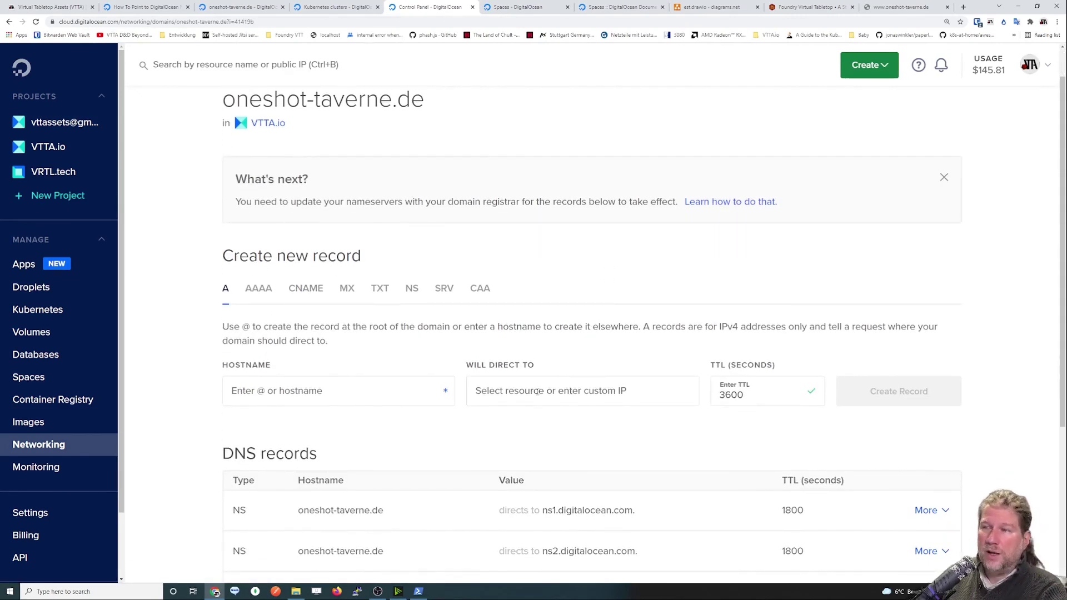
pyautogui.scroll(-2, 251, 297)
pyautogui.click(275, 308)
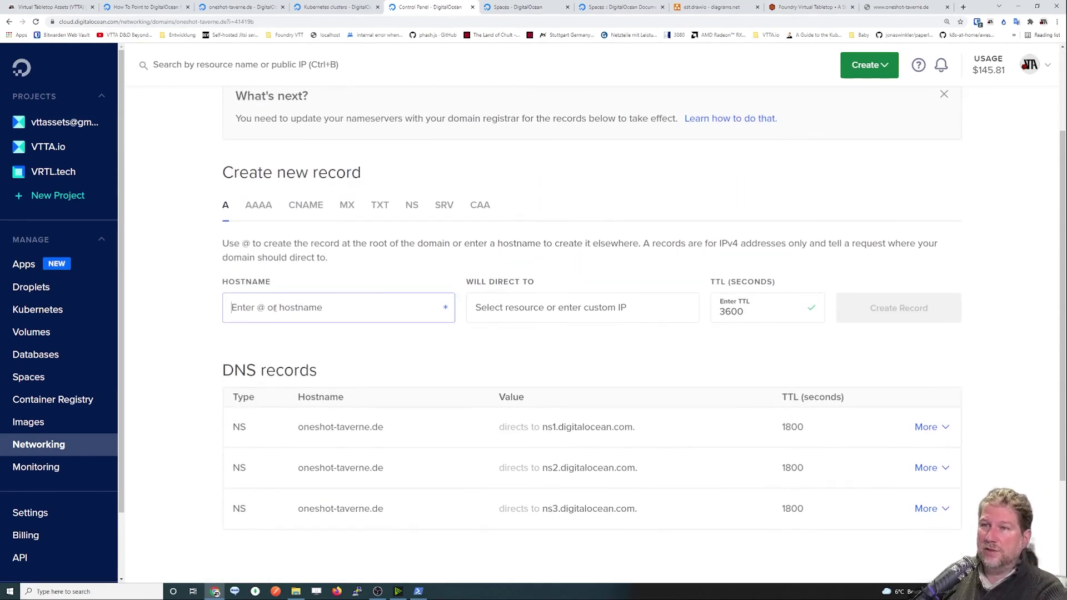
pyautogui.write('@')
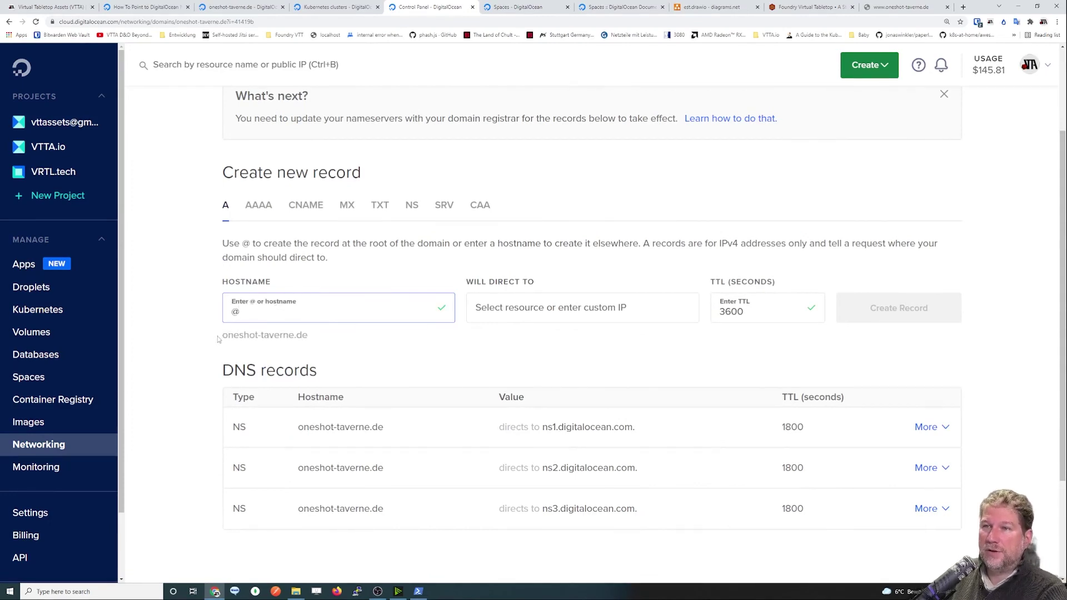
pyautogui.moveTo(217, 340); pyautogui.dragTo(324, 336)
pyautogui.click(298, 338)
pyautogui.moveTo(223, 335); pyautogui.dragTo(317, 340)
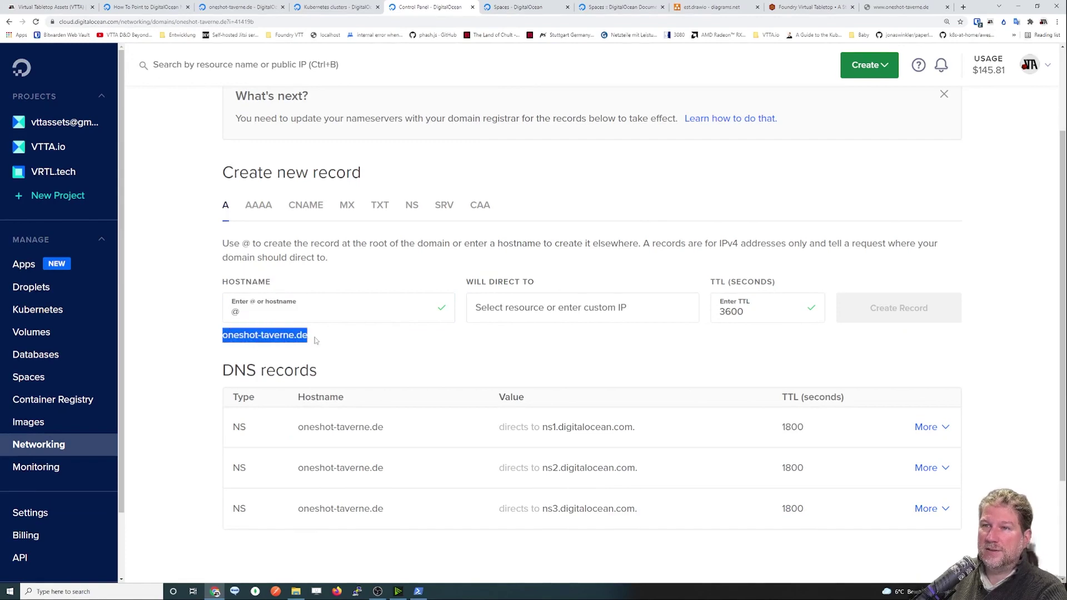
# Direct the A record to the oneshot-taverne.de droplet at 206.189.56.221 and create it.
pyautogui.click(560, 309)
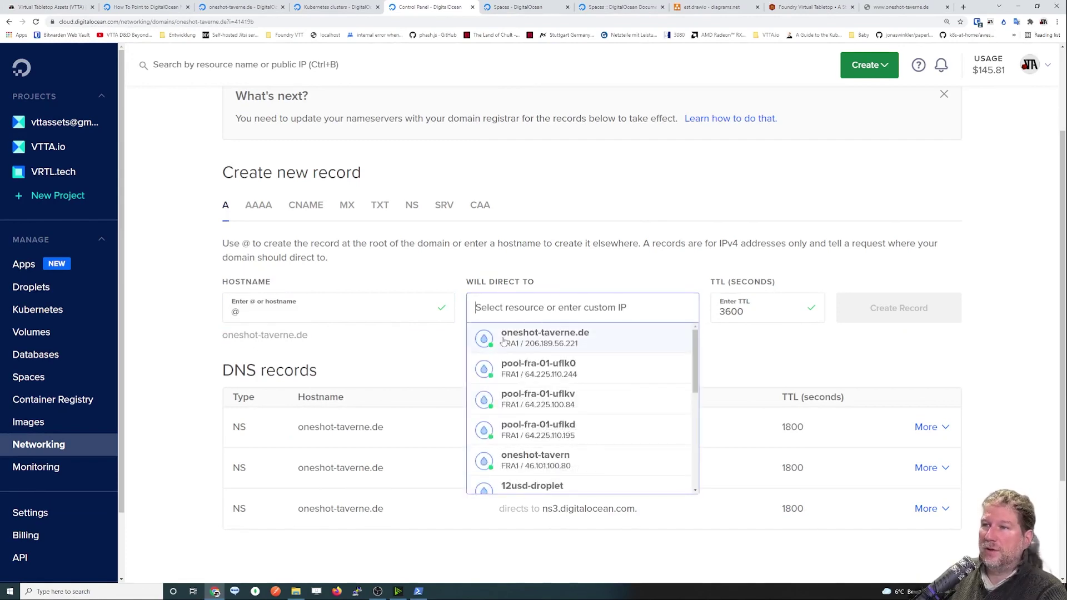
pyautogui.click(574, 338)
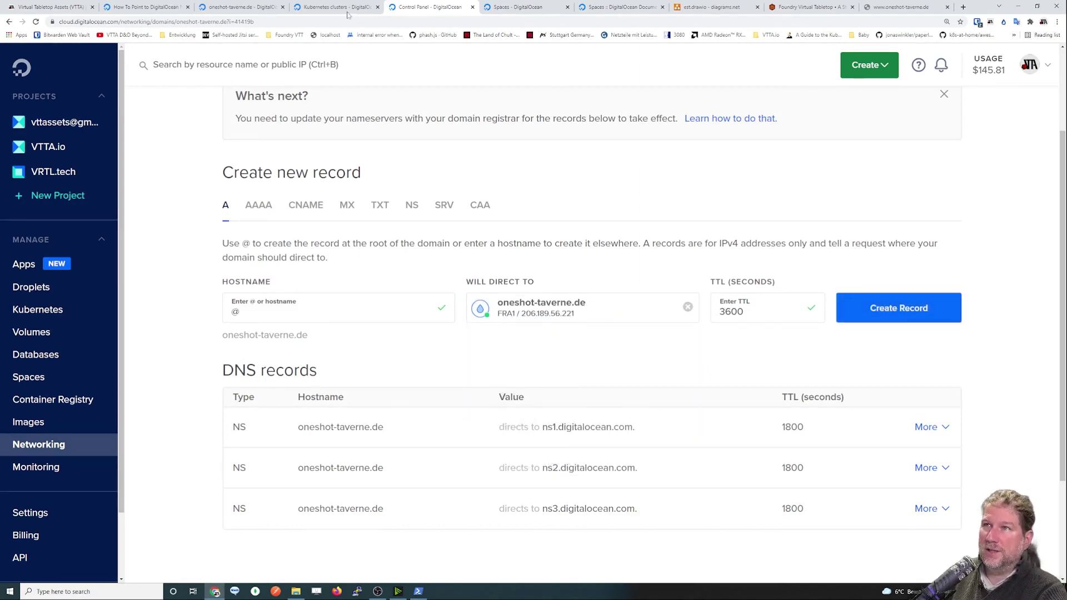
pyautogui.click(238, 7)
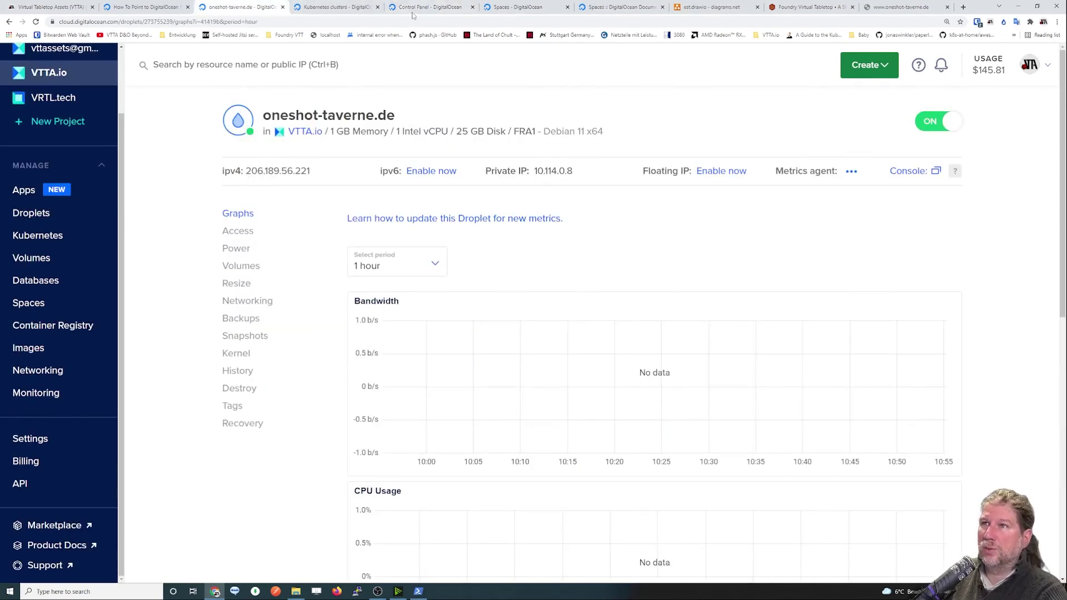
pyautogui.click(428, 8)
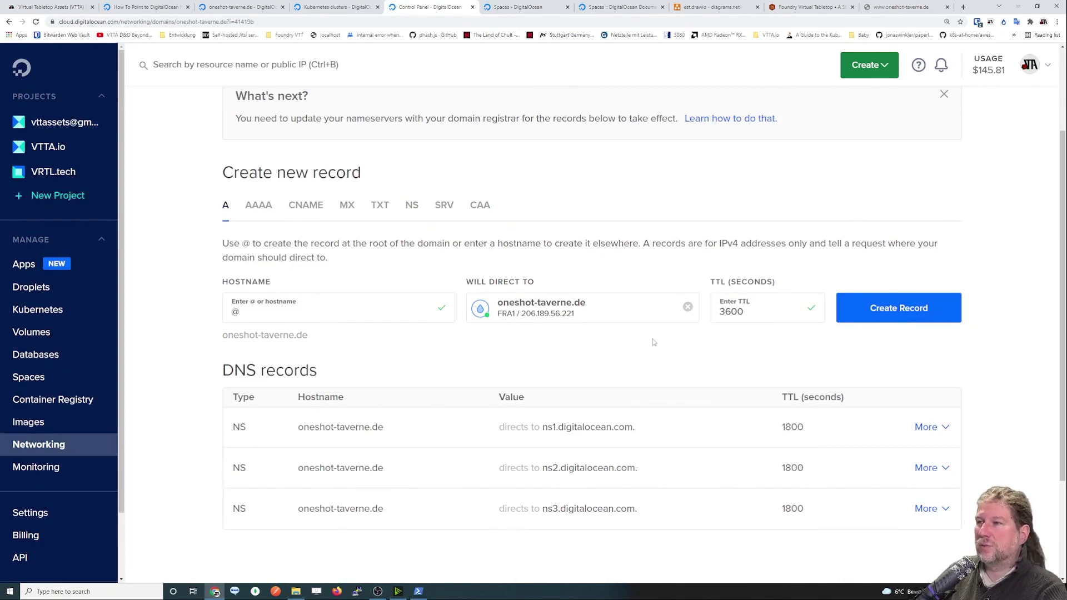
pyautogui.click(890, 309)
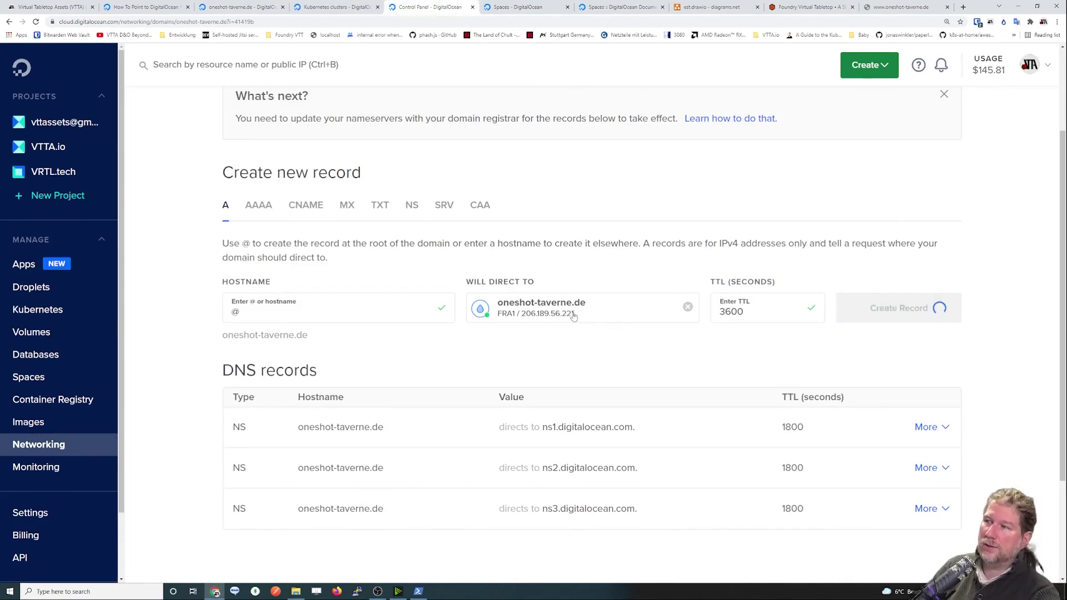
# Create a CNAME record with hostname saloon aliasing @ (oneshot-taverne.de).
pyautogui.click(305, 206)
pyautogui.click(378, 303)
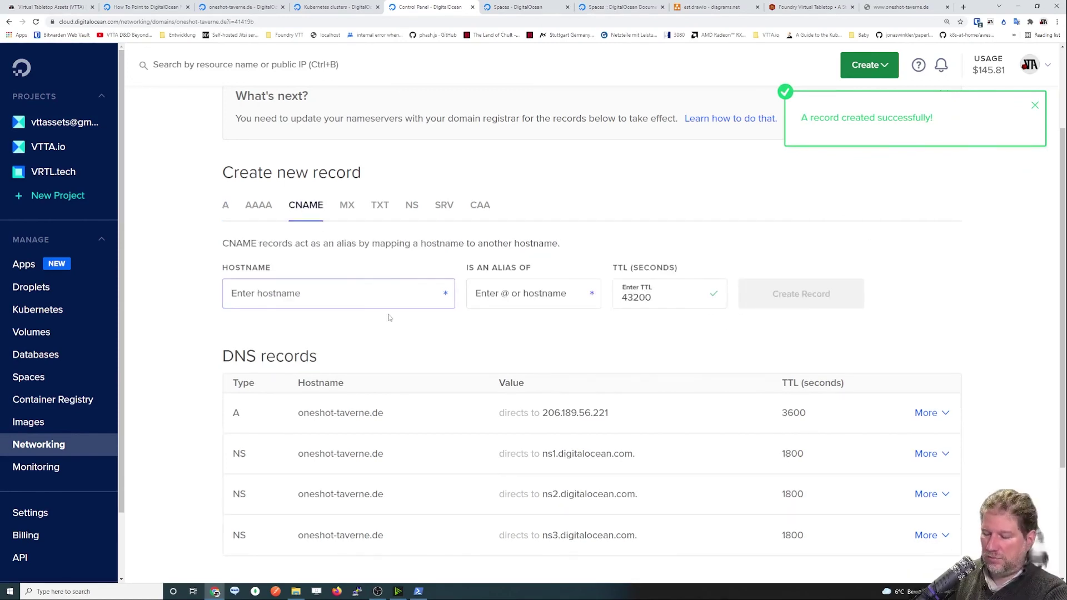
pyautogui.write('saloone')
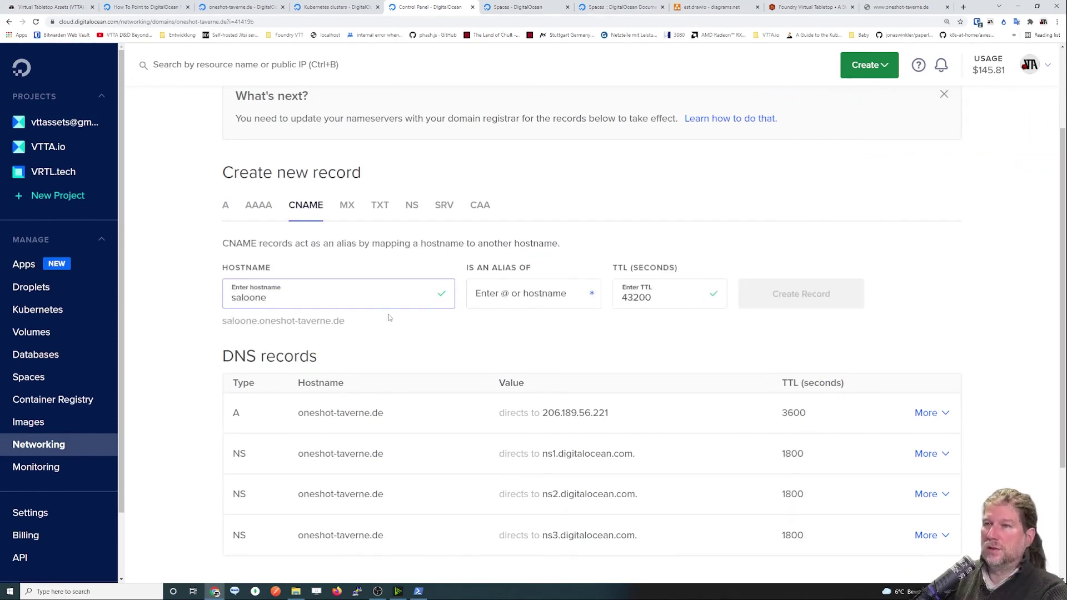
pyautogui.press('BackSpace')
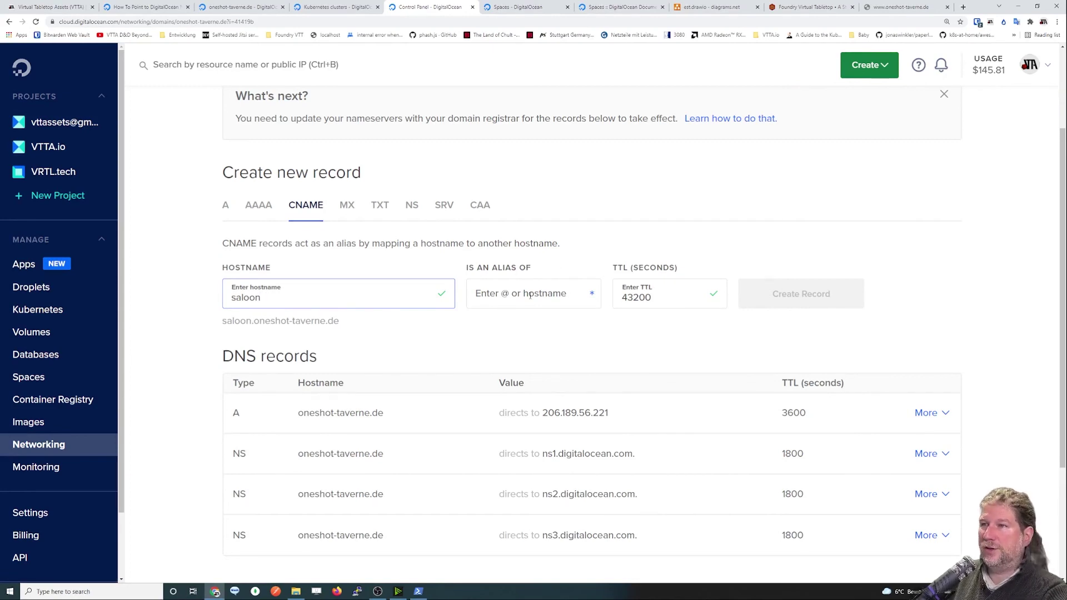
pyautogui.click(529, 296)
pyautogui.write('@')
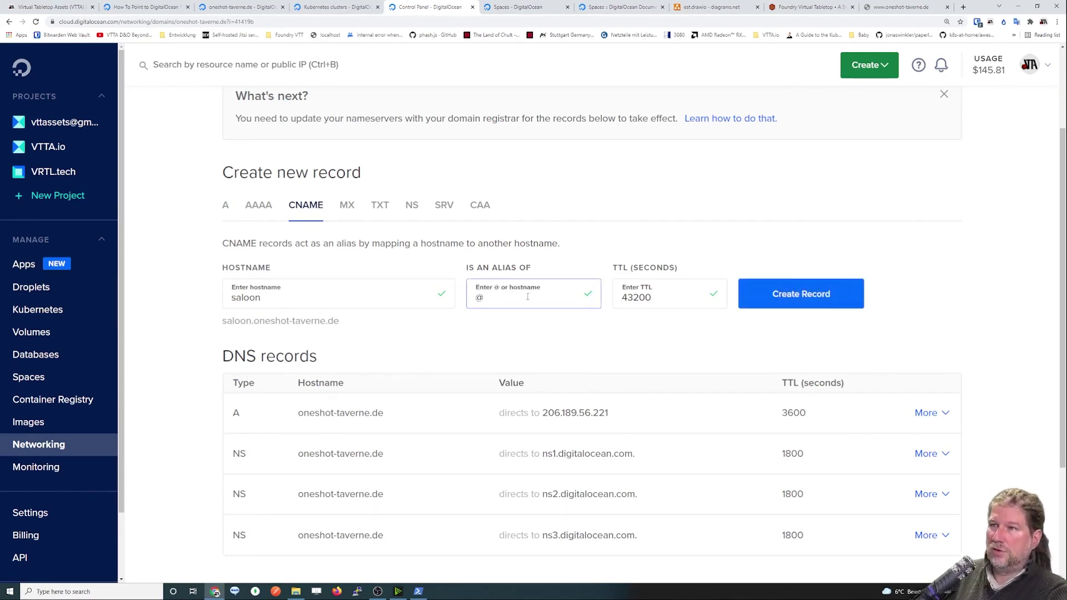
pyautogui.moveTo(545, 418)
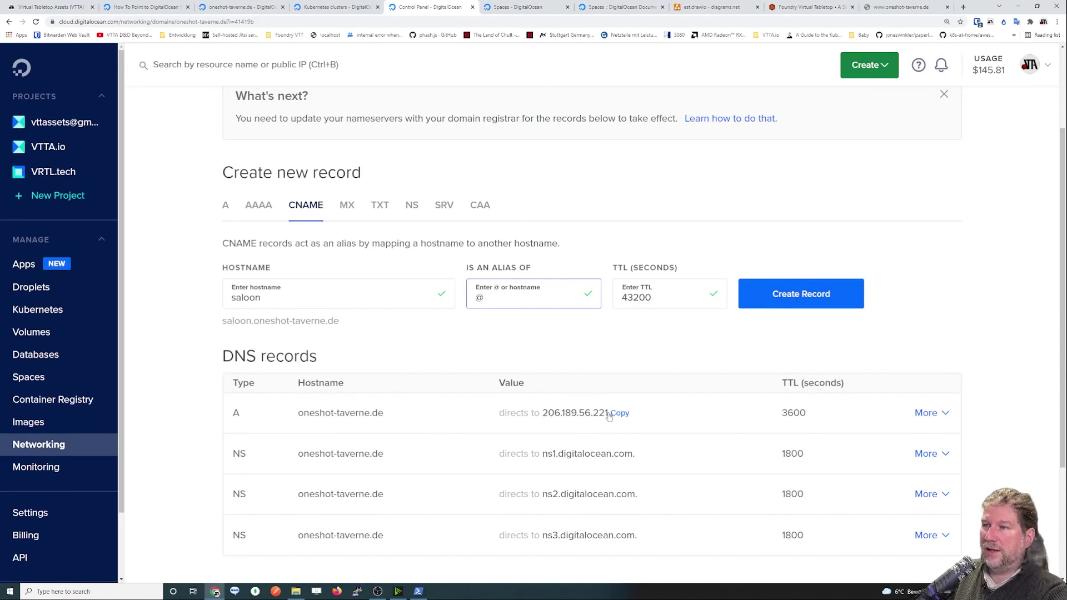
pyautogui.click(834, 297)
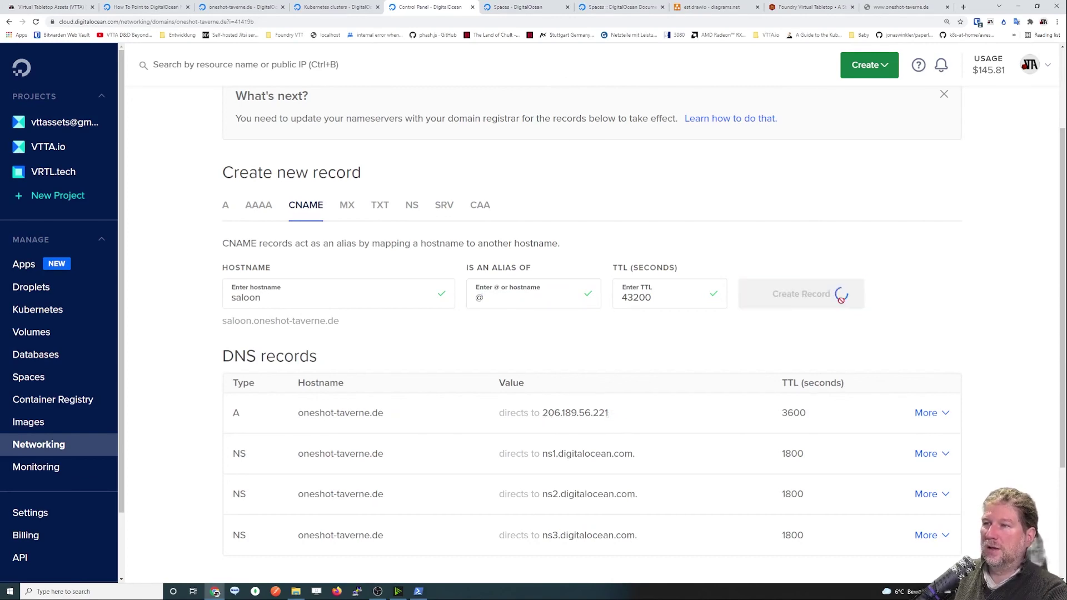
# Add a second CNAME record with hostname www aliasing @.
pyautogui.scroll(-2, 374, 450)
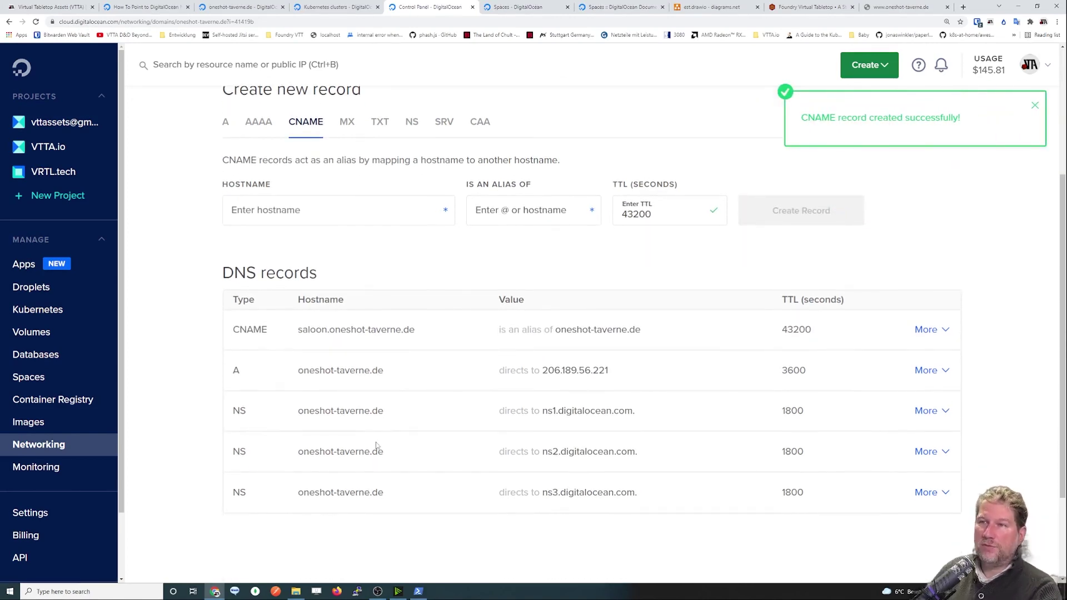
pyautogui.click(262, 210)
pyautogui.write('www')
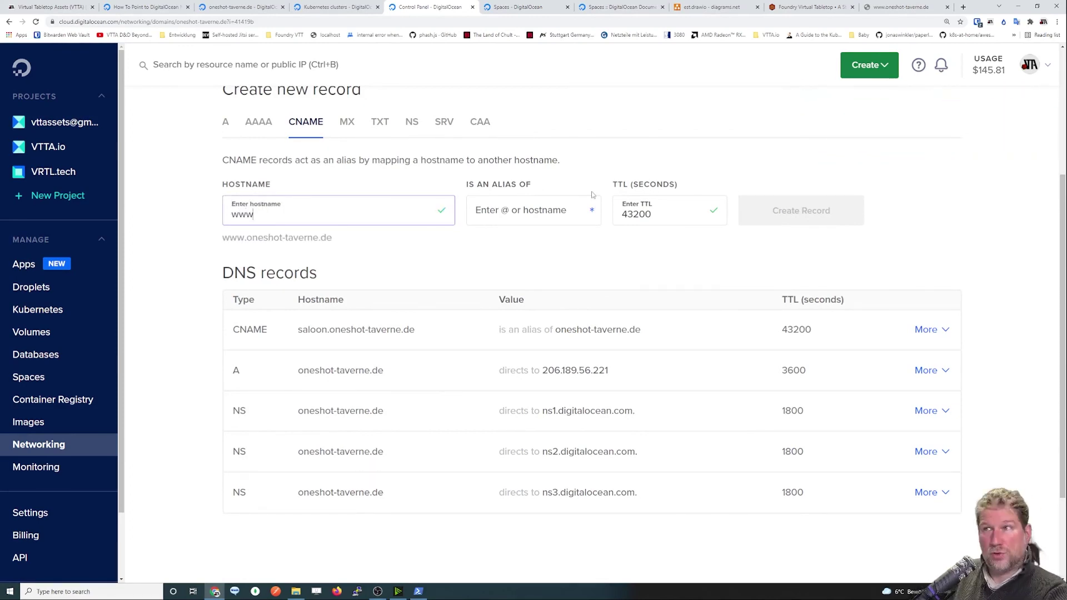
pyautogui.click(564, 213)
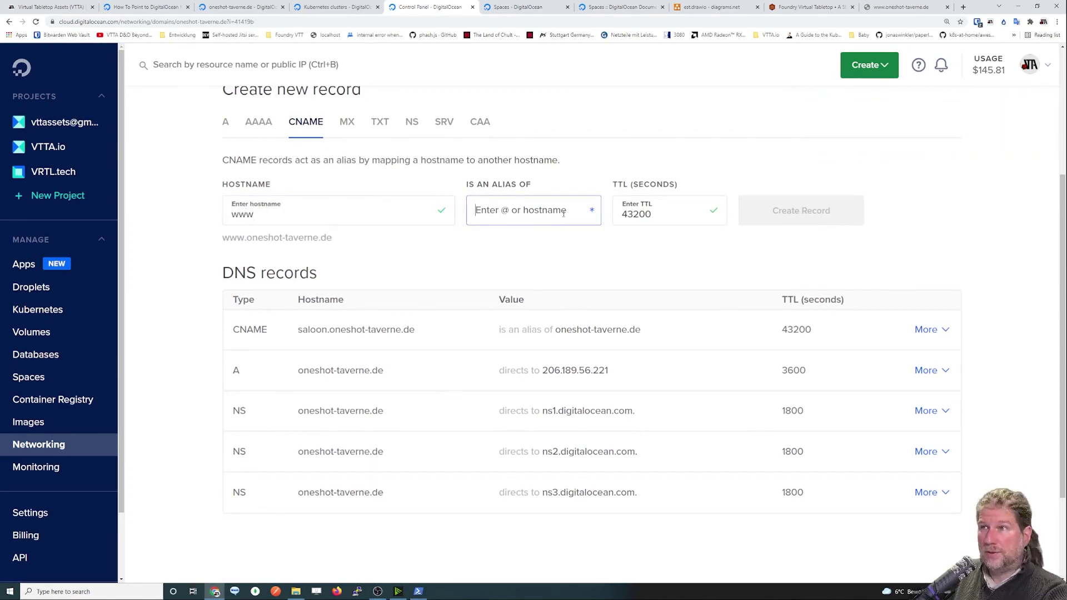
pyautogui.write('@')
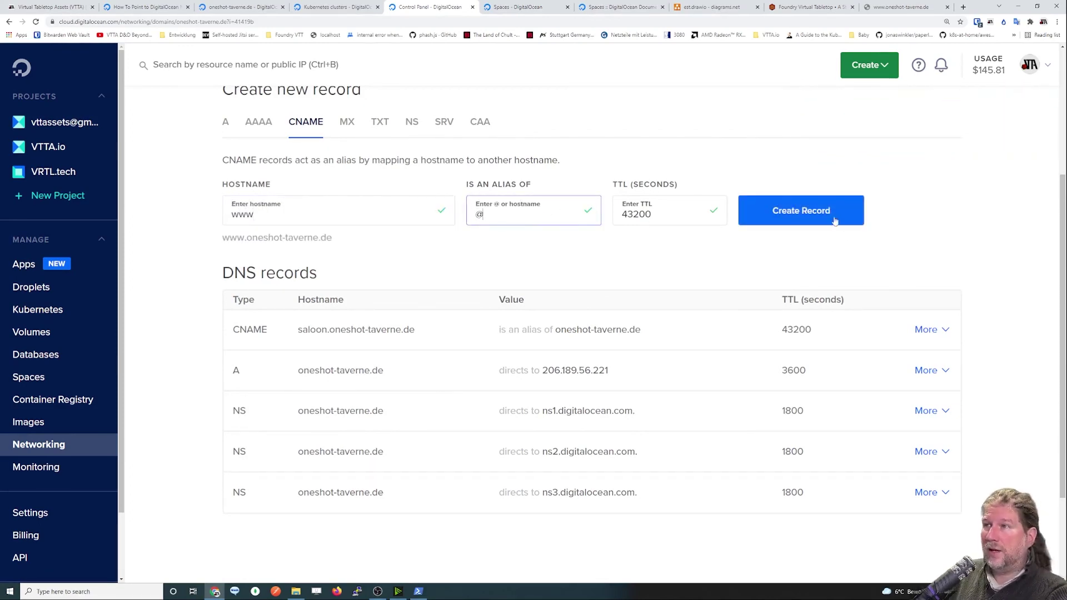
pyautogui.click(834, 219)
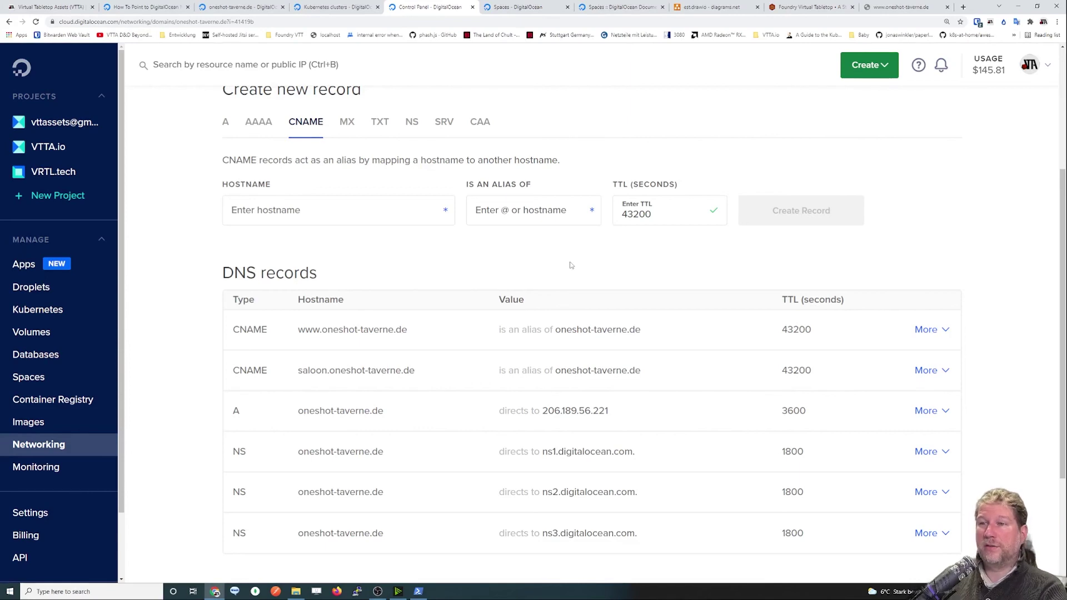
pyautogui.scroll(-1, 571, 266)
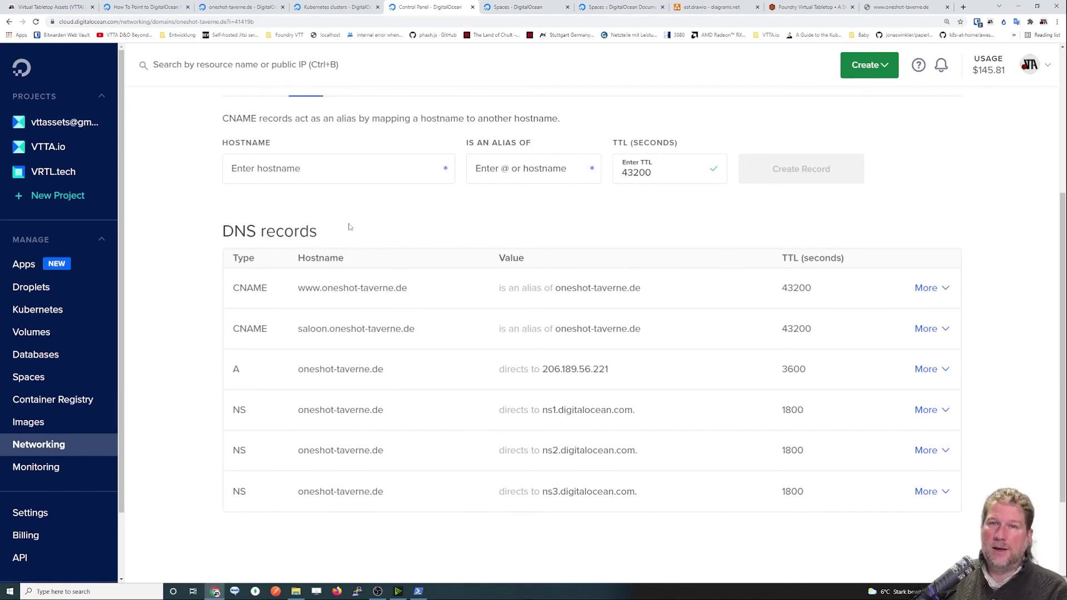
pyautogui.scroll(2, 349, 227)
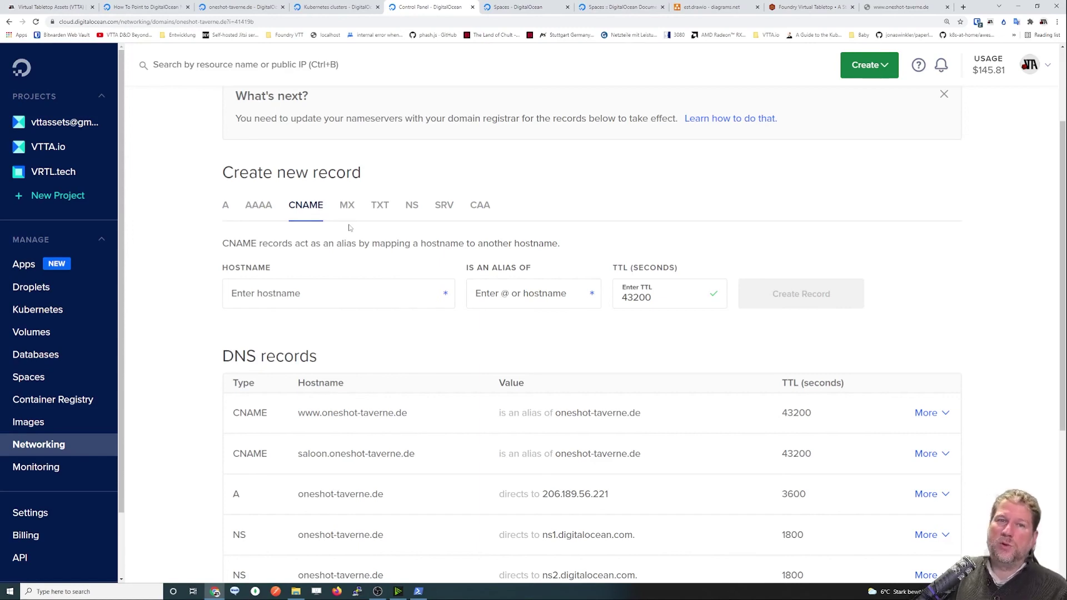
pyautogui.scroll(-3, 444, 224)
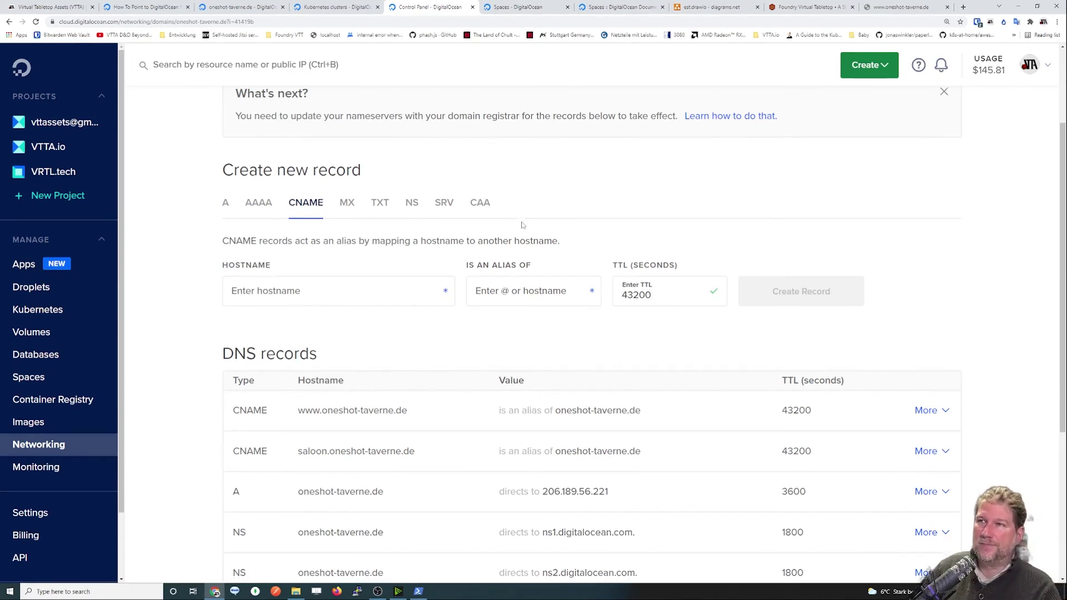
pyautogui.scroll(-2, 522, 222)
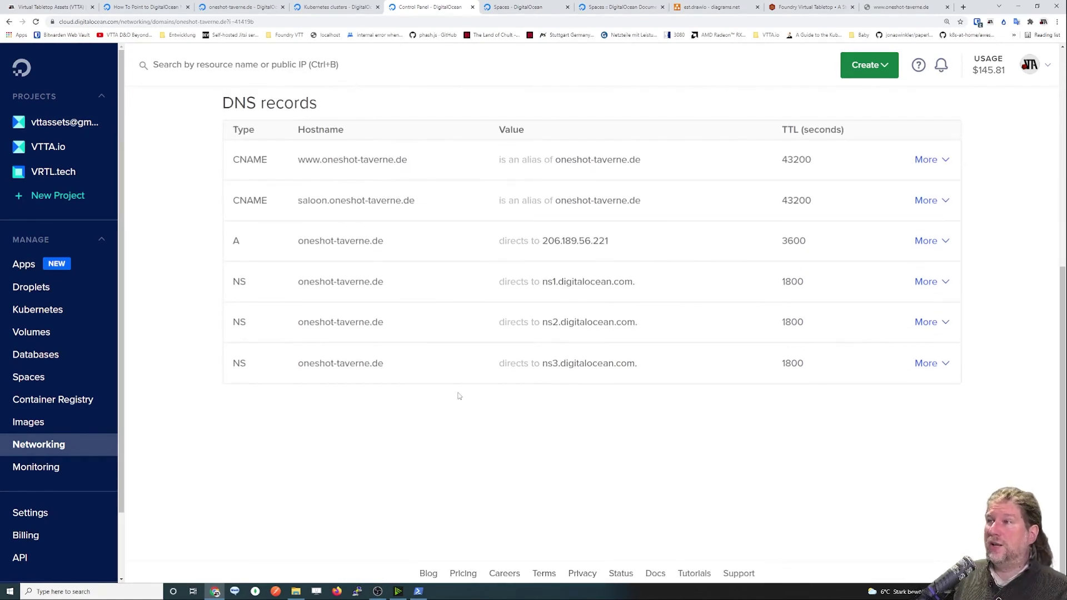